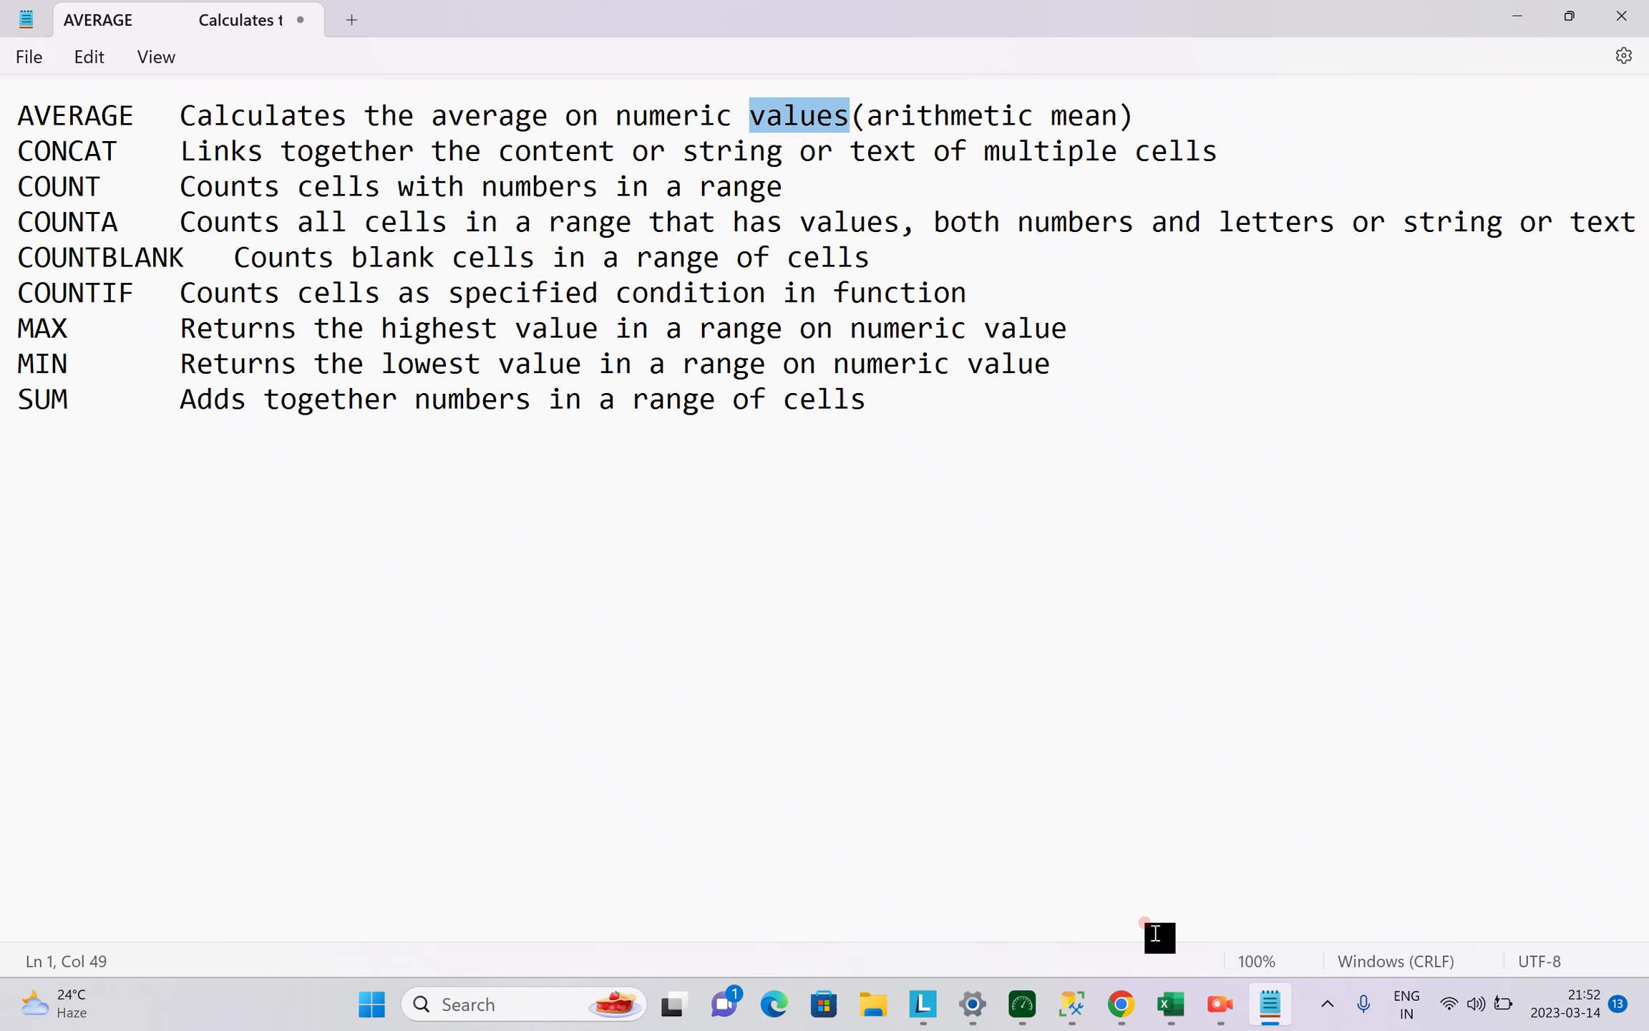
Switch to the Excel marks workbook and clear the Percentage cells K6:K10.
left_click(1169, 877)
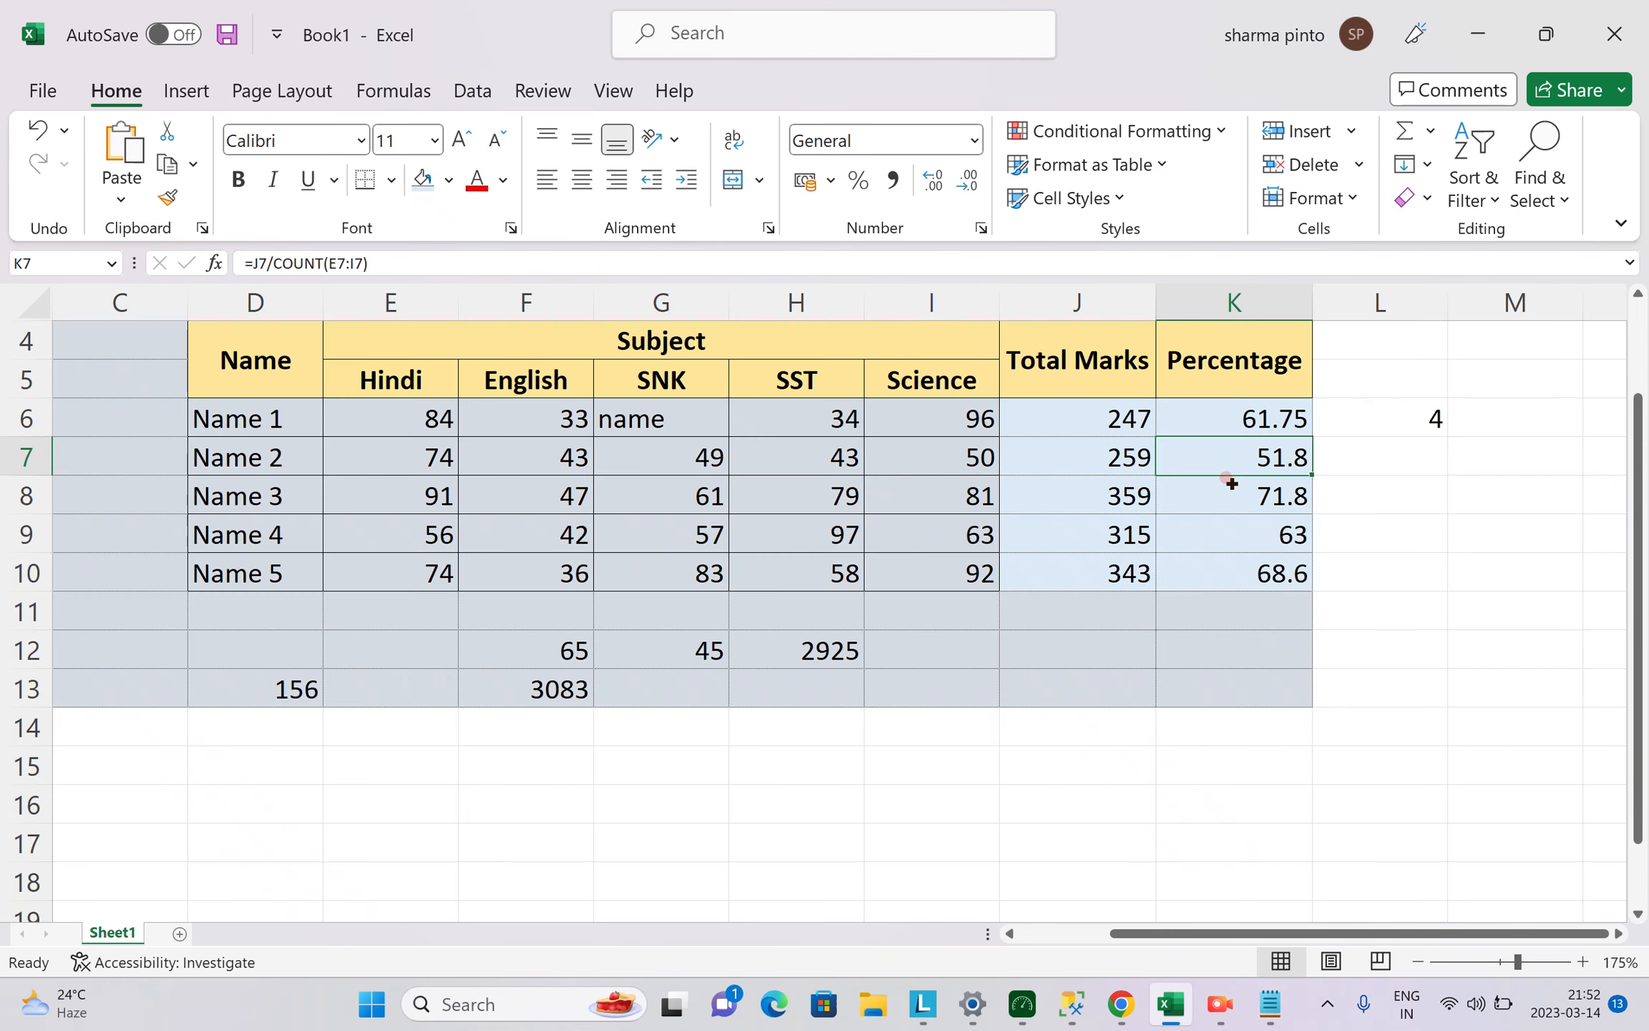
key("Up")
key("Left")
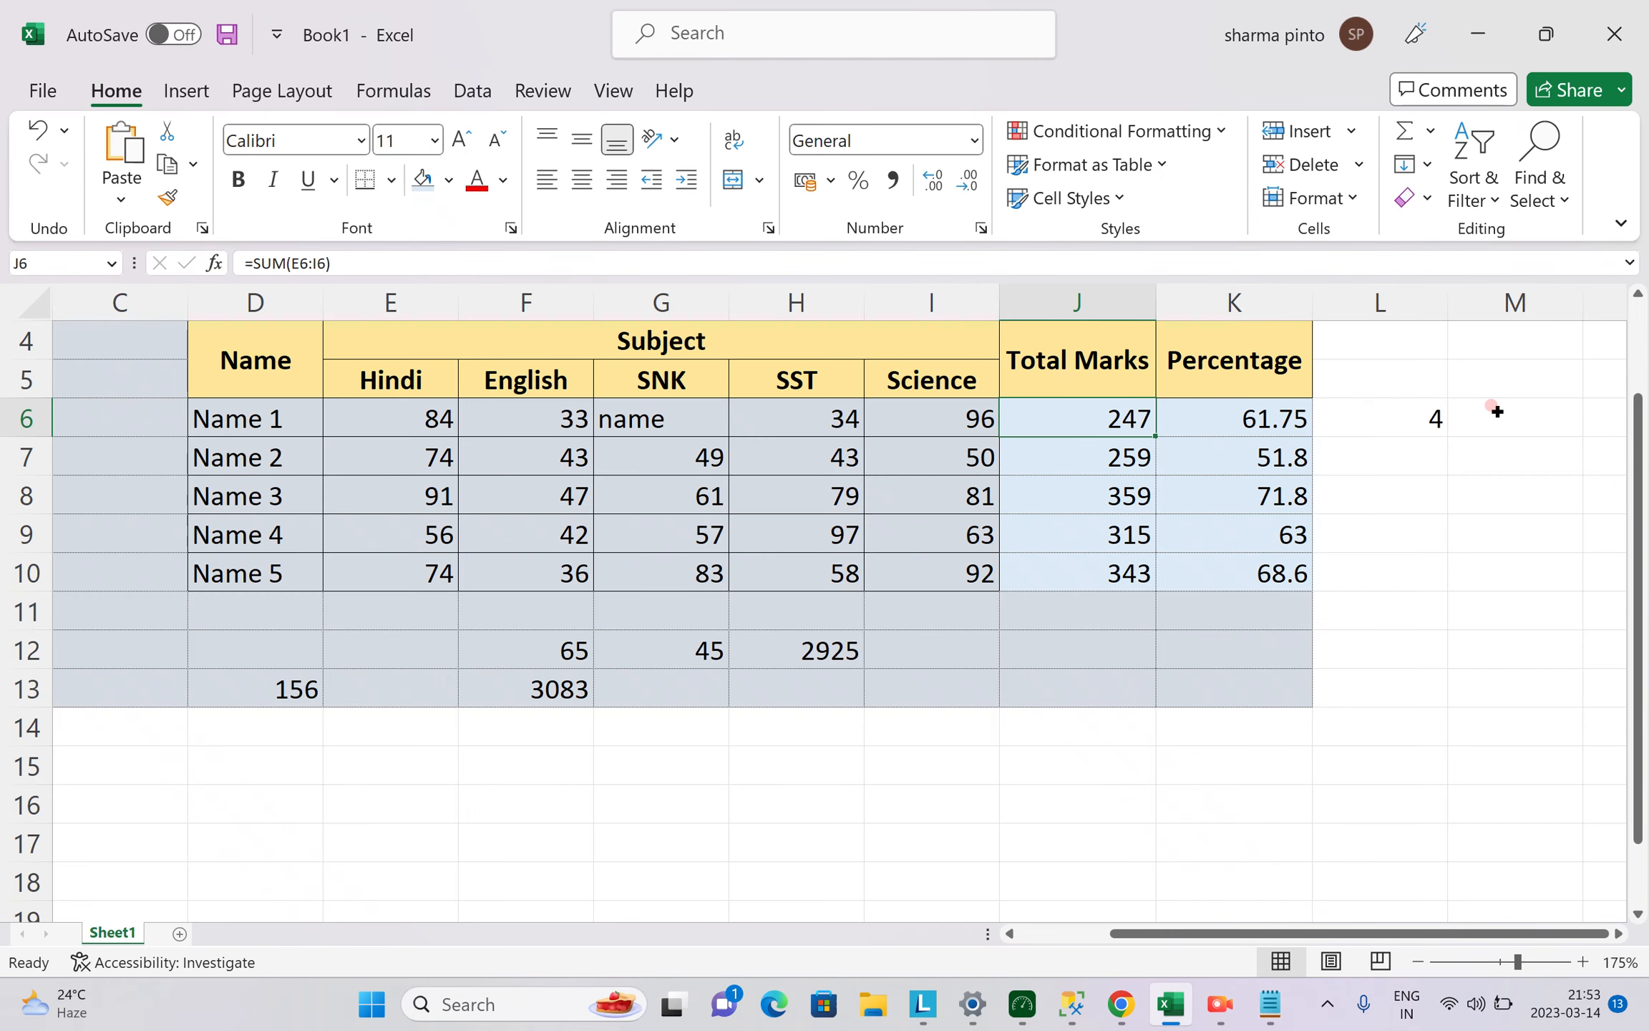
key("Right")
key("shift+Down")
key("shift+Down")
key("shift+Down")
key("shift+Down")
key("Delete")
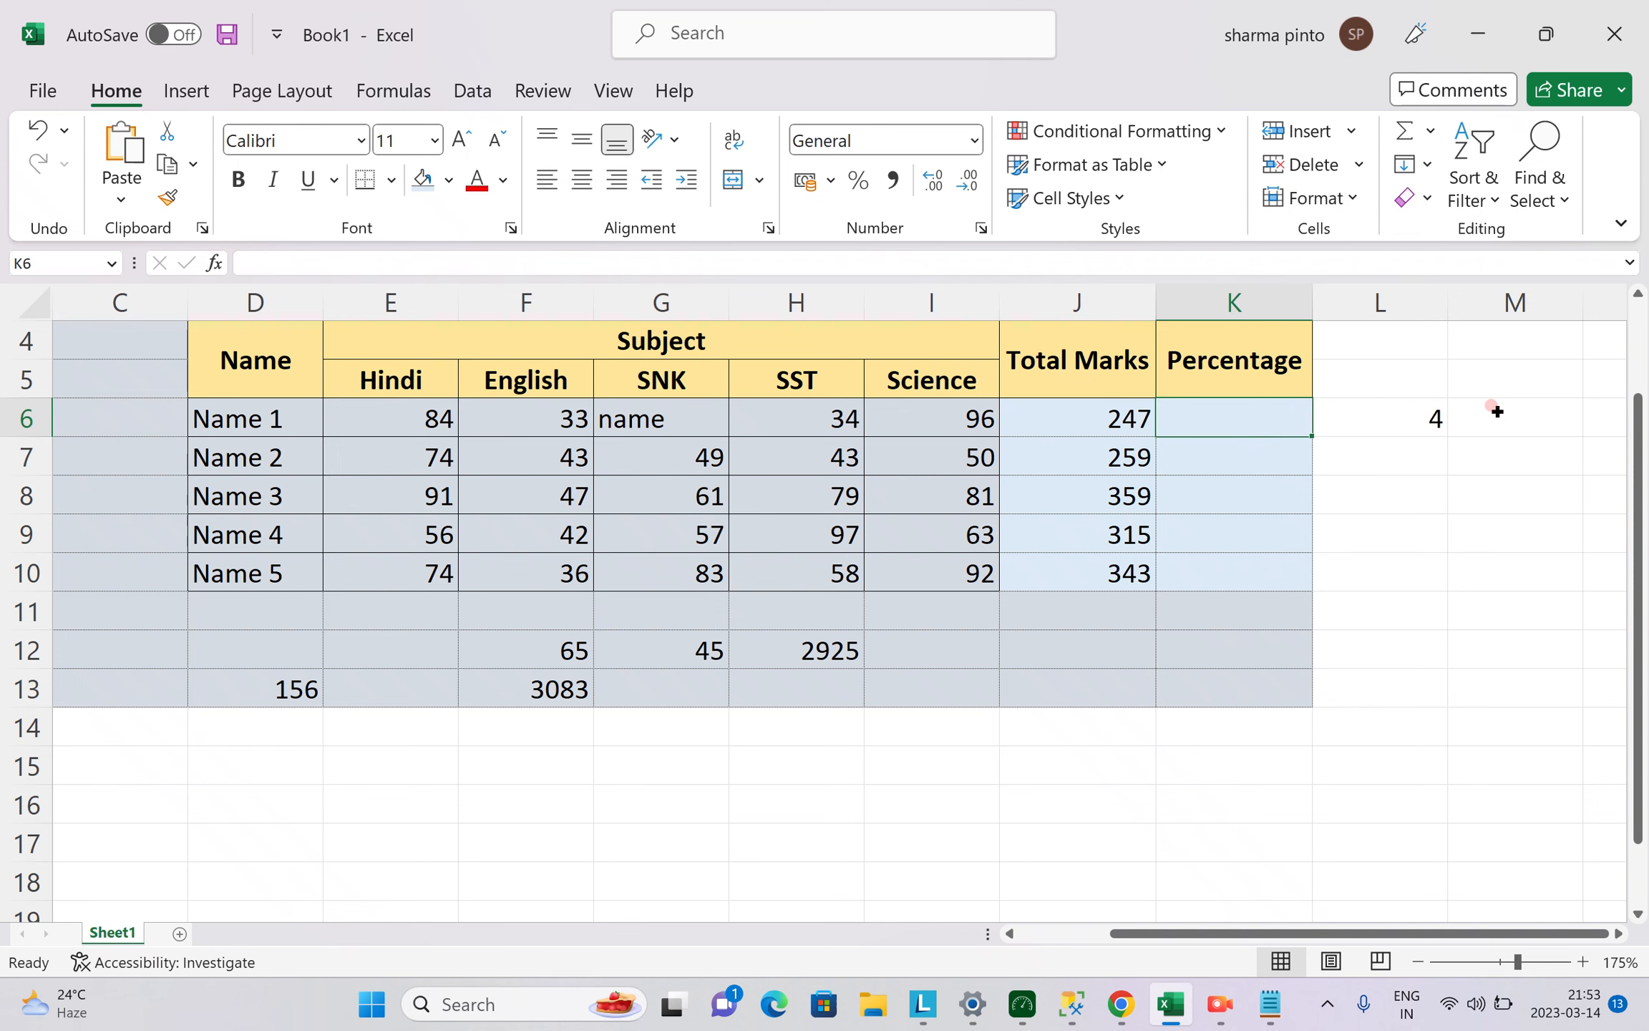
Enter =AVERAGE(E6:I6) in K6 to calculate the first student's percentage from the five subject marks.
type("=")
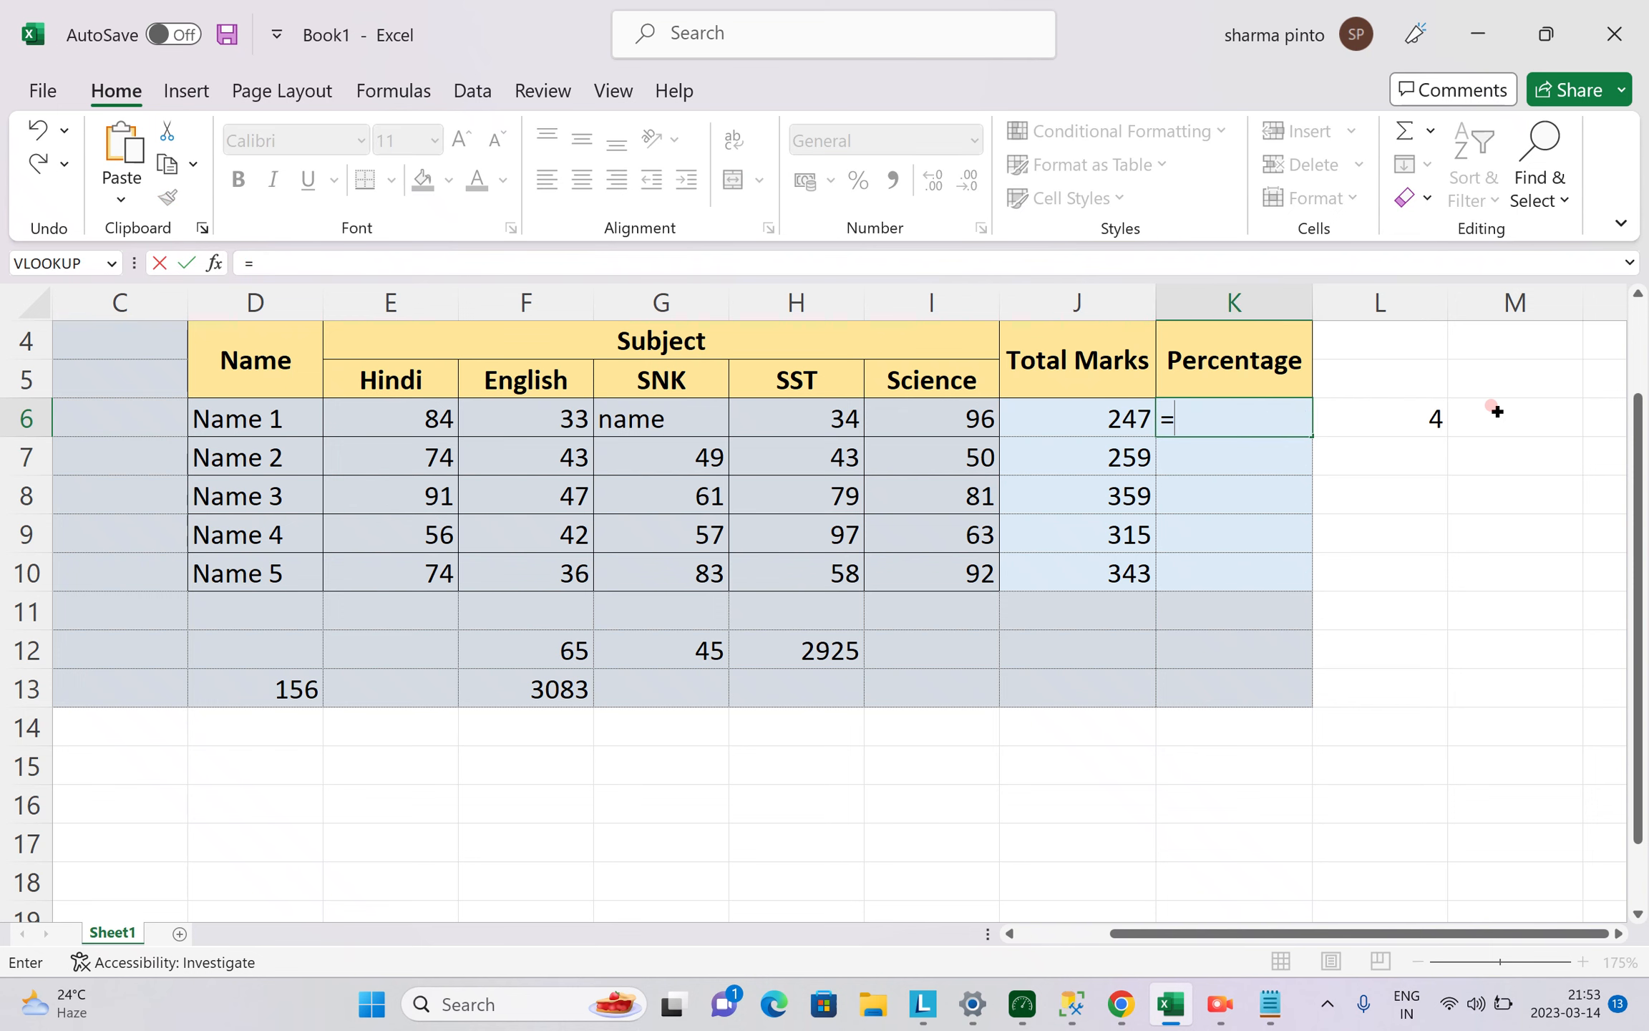
type("avera")
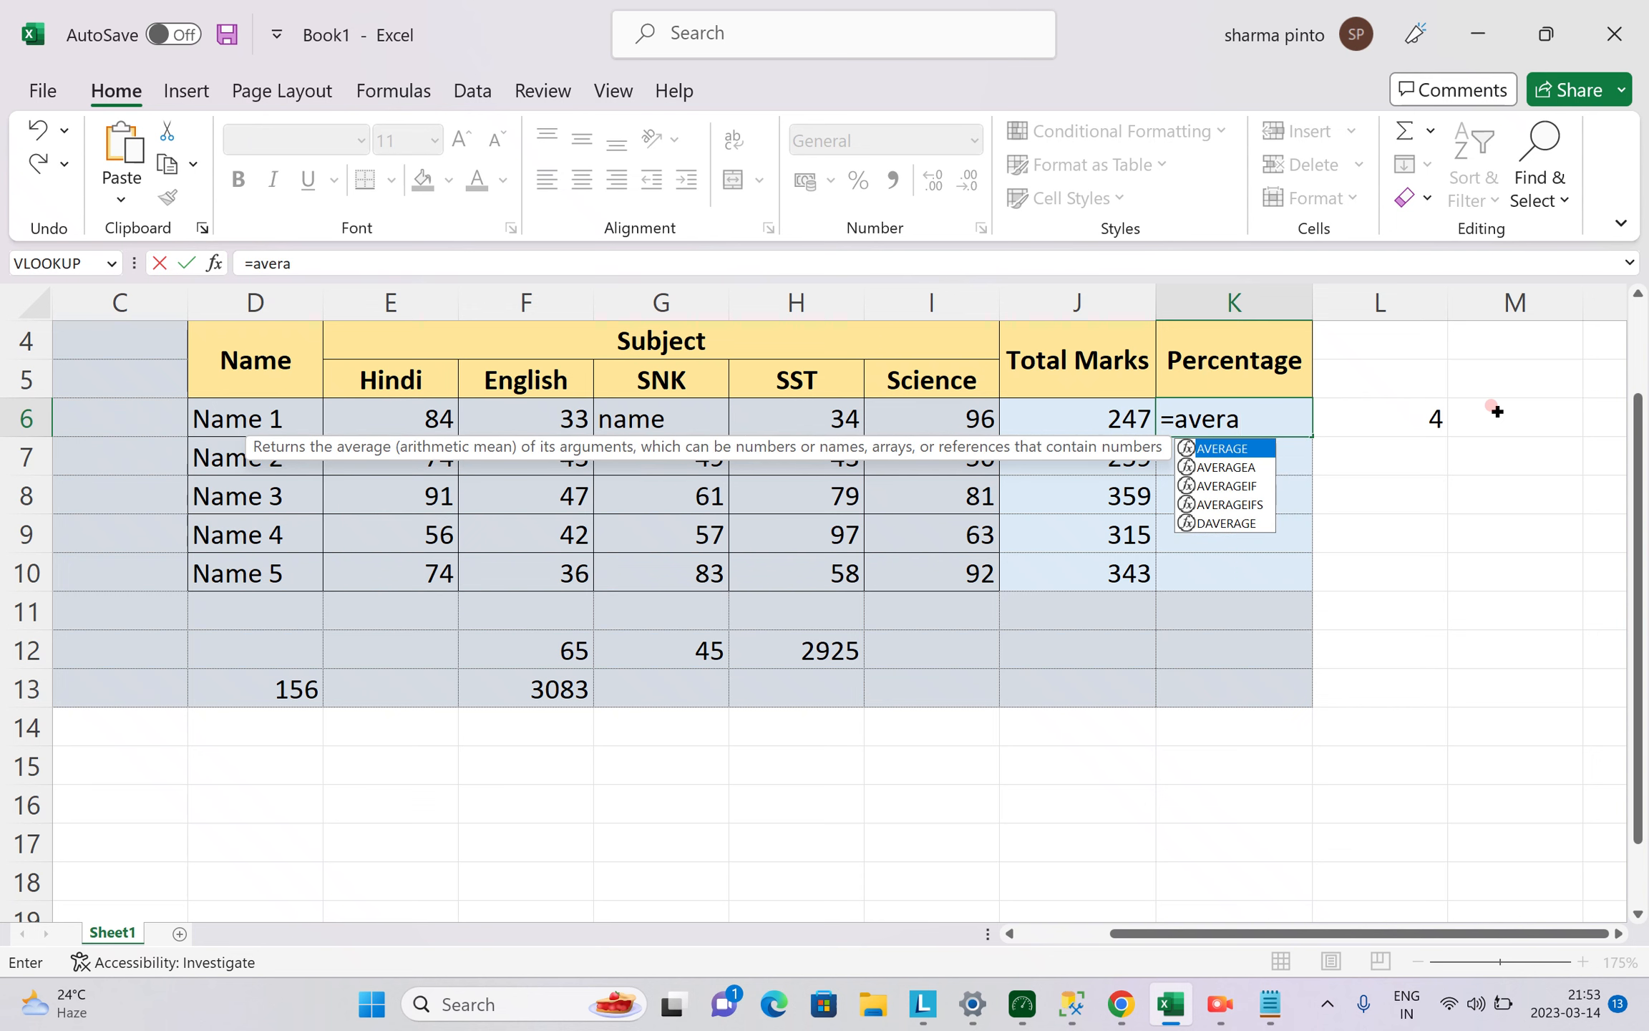
key("BackSpace")
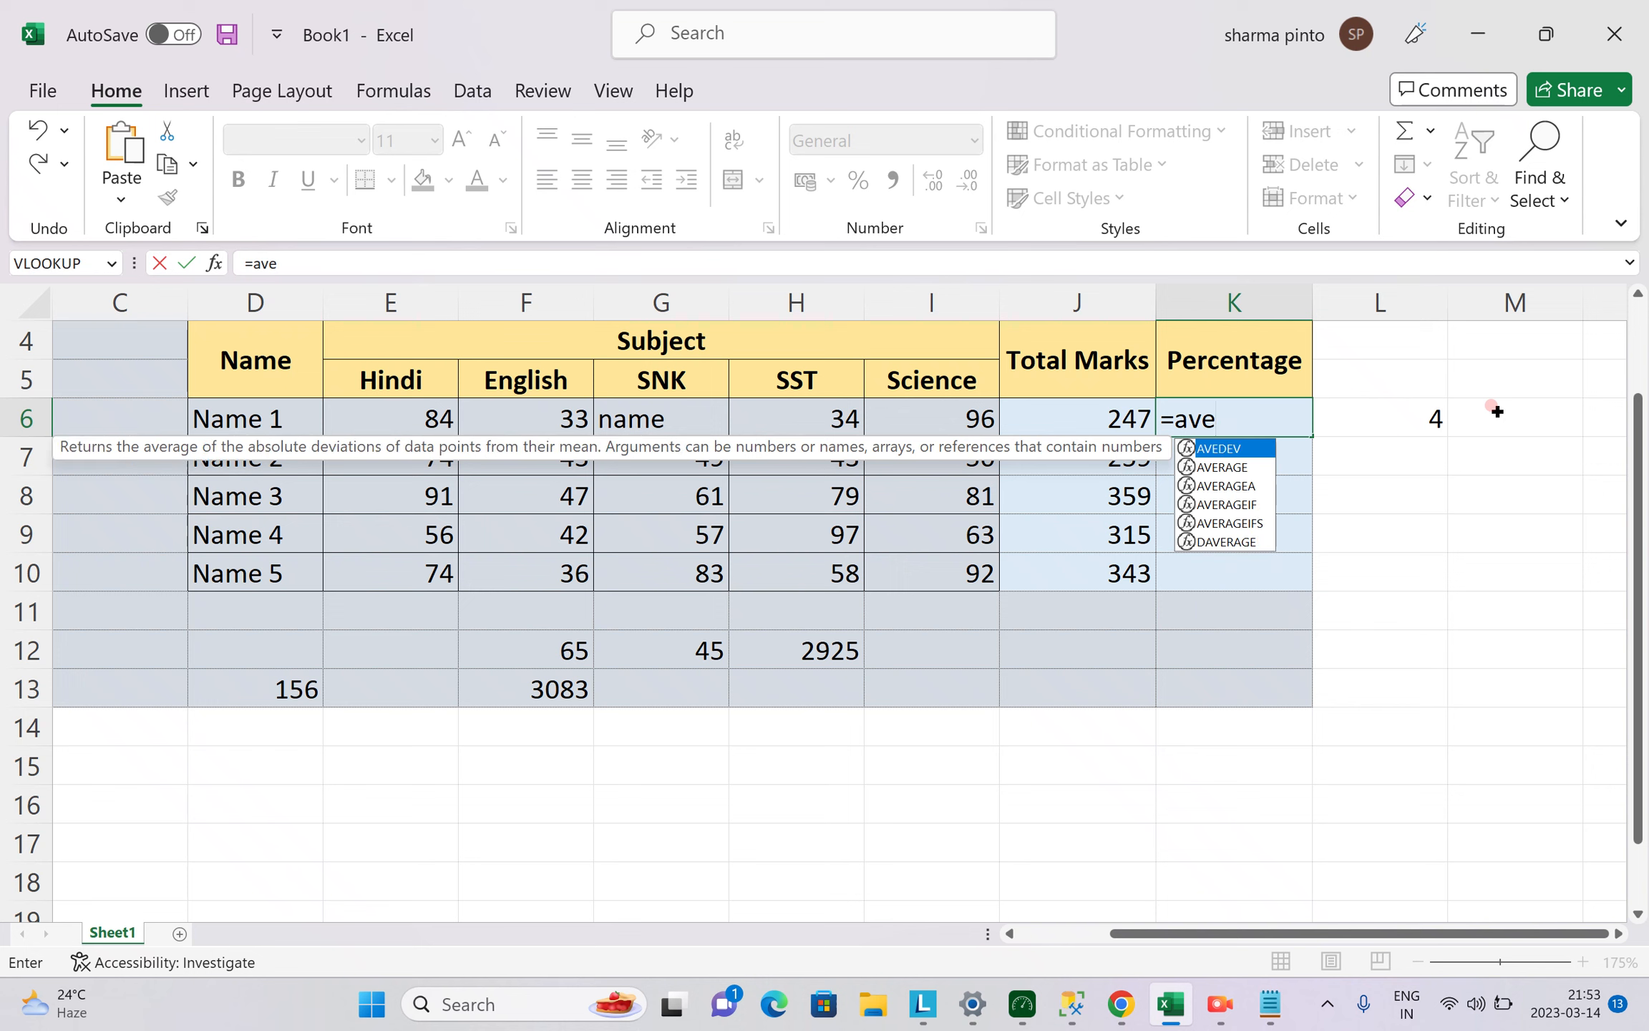
key("Down")
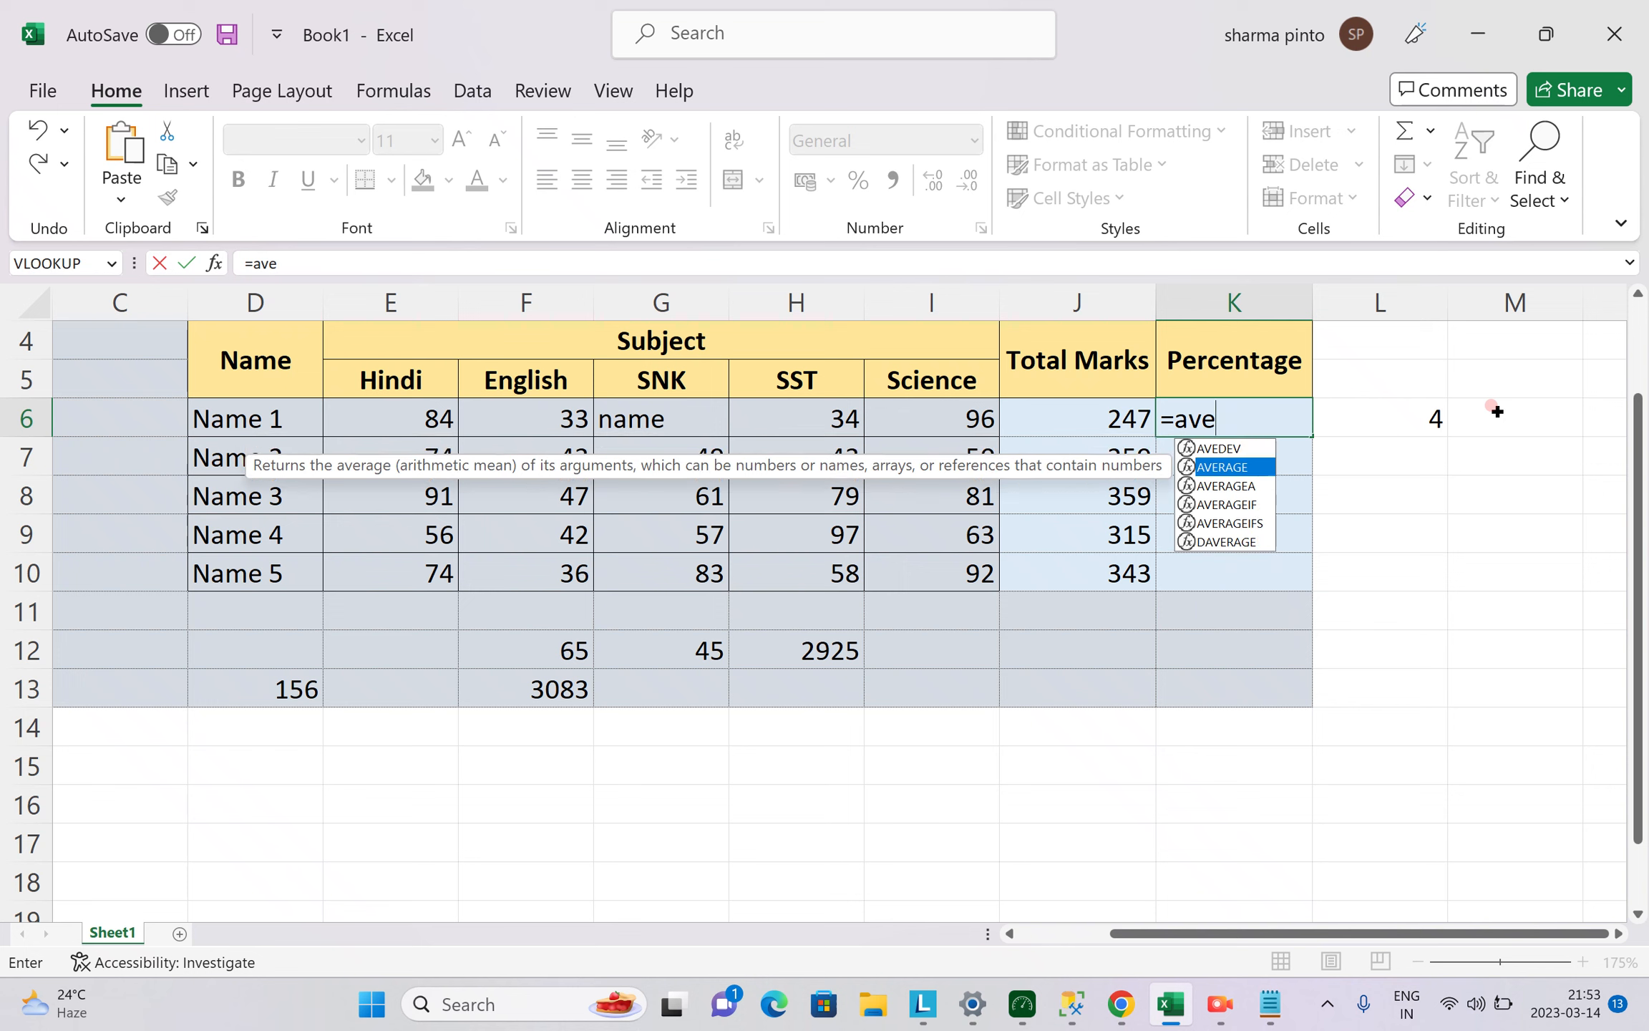
key("Tab")
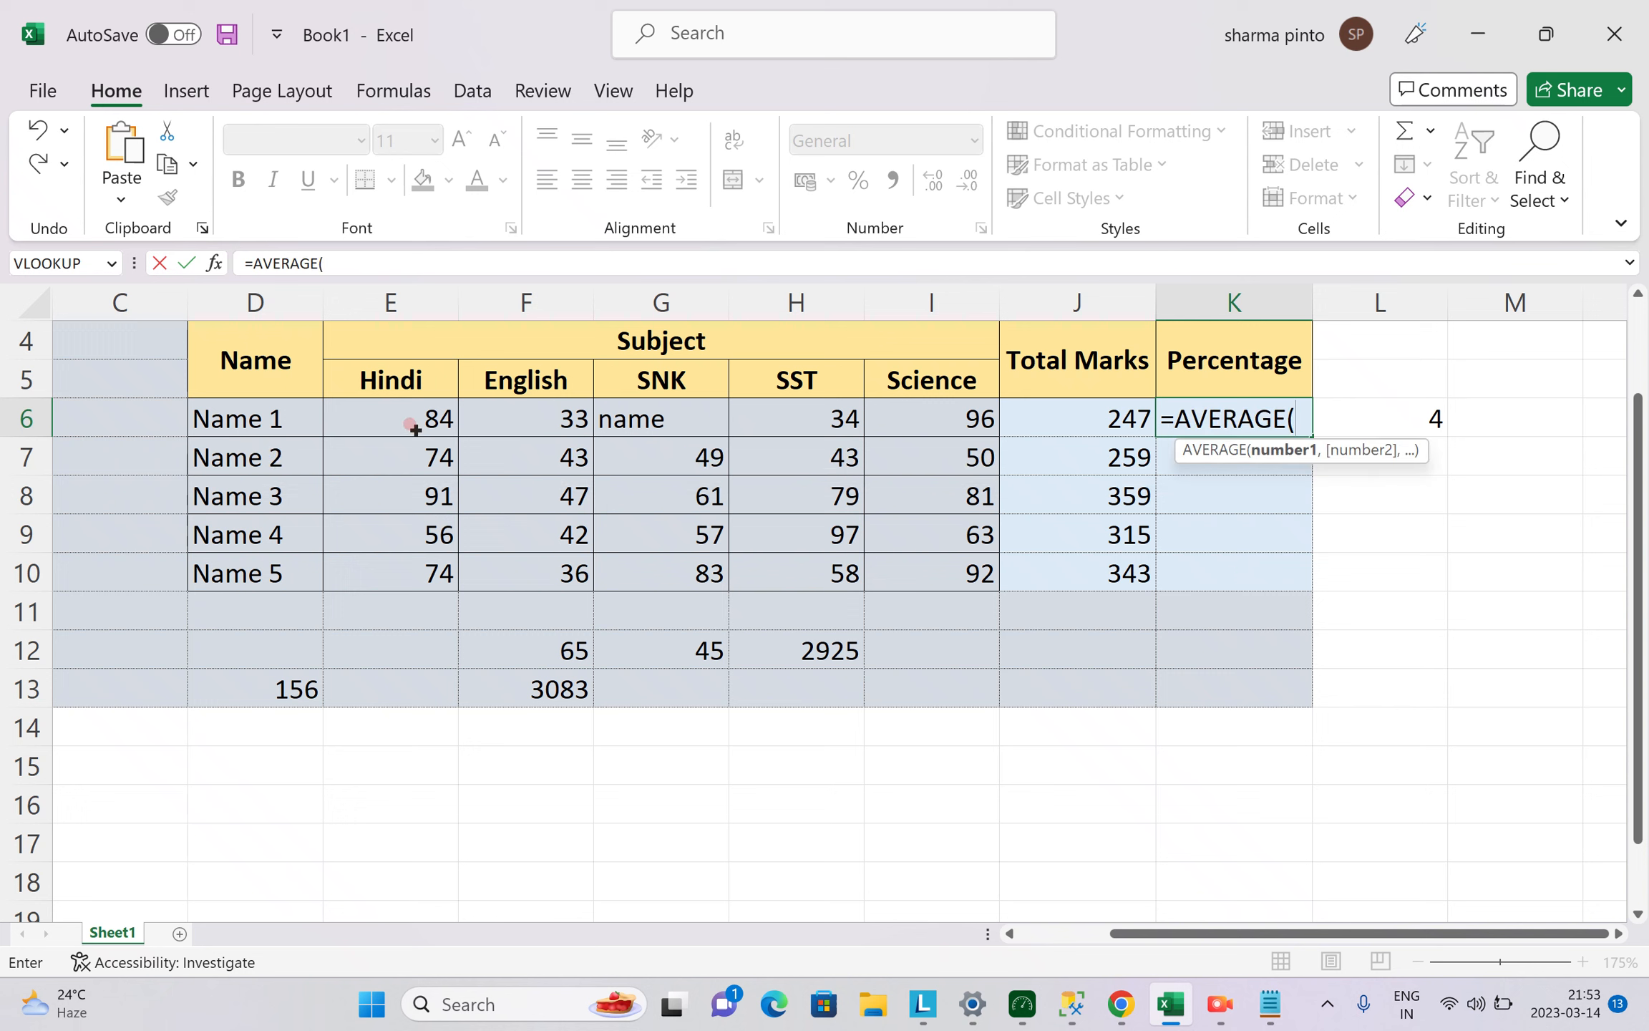
left_click_drag(414, 427, 942, 416)
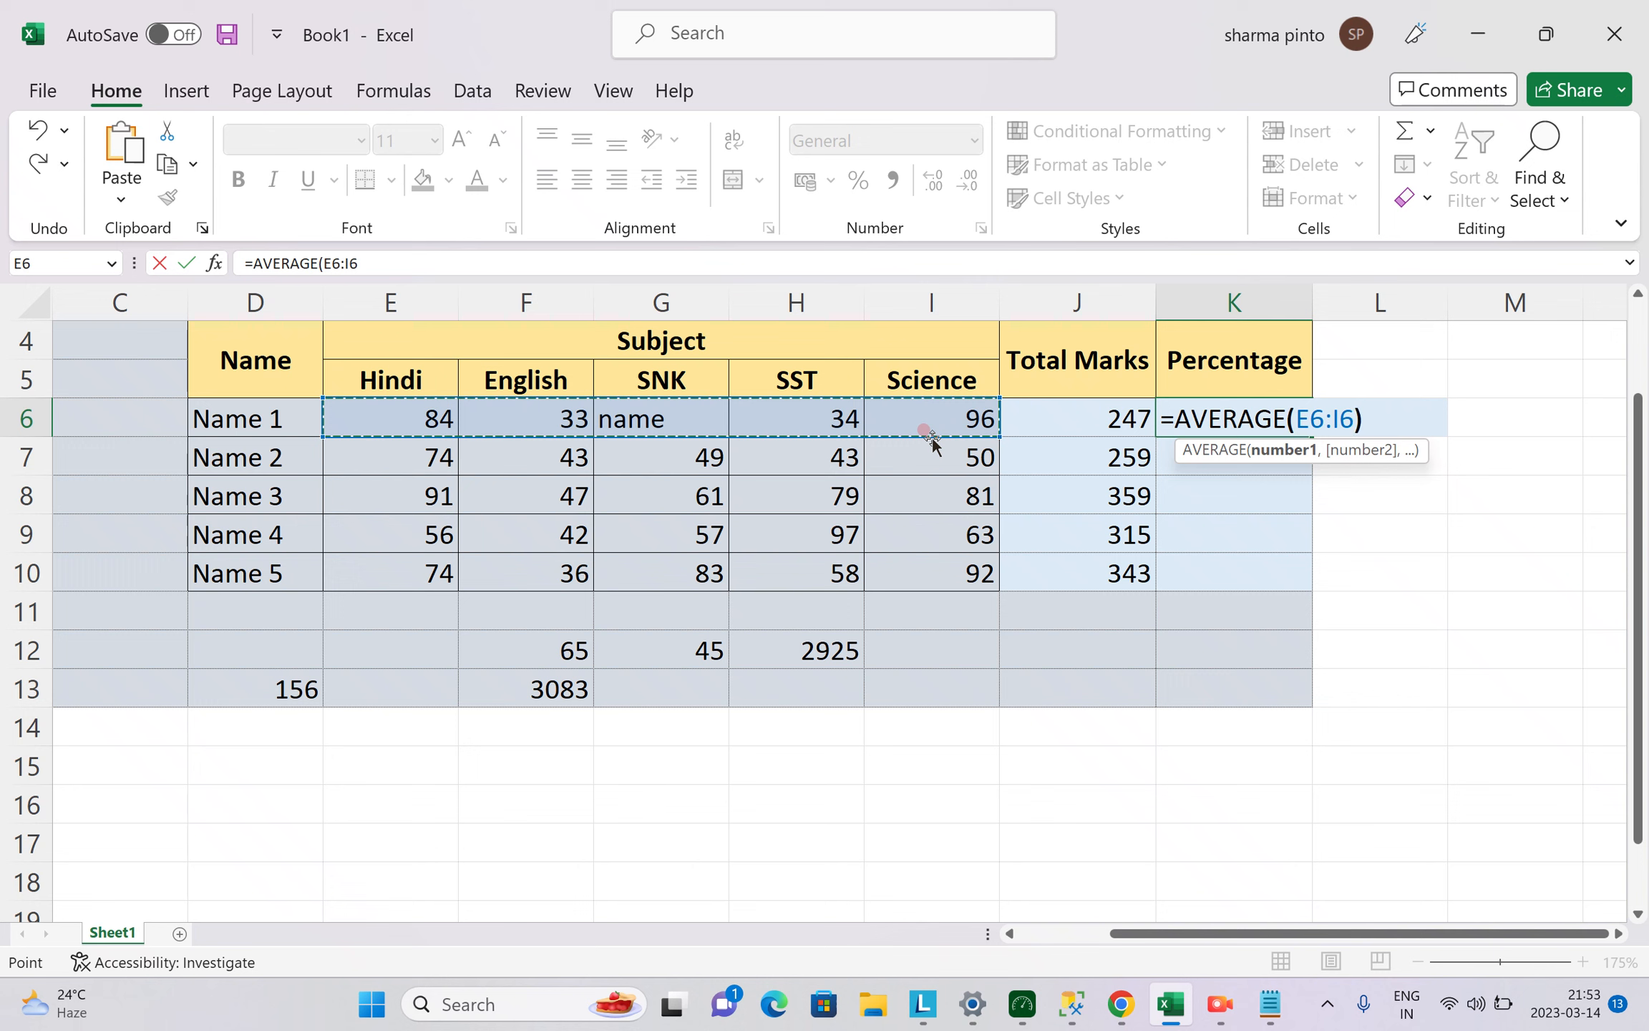
type(")")
key("Return")
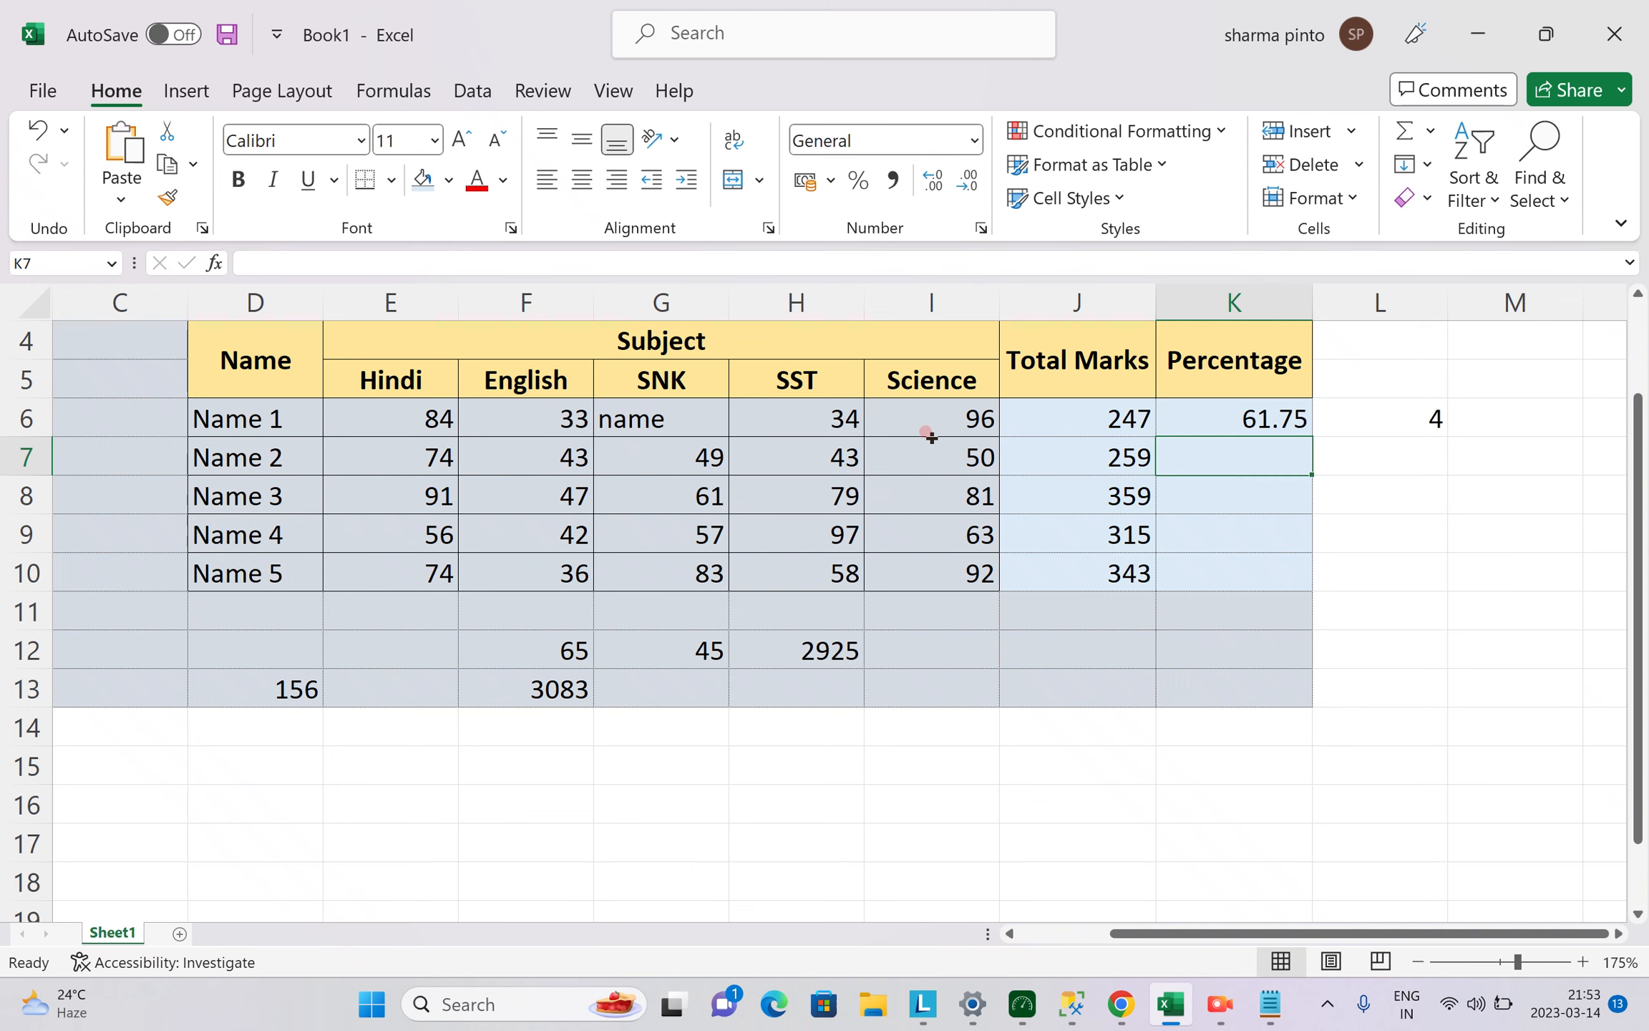
Replace the text in the first student's SNK cell G6 with the mark 98.
left_click(1266, 417)
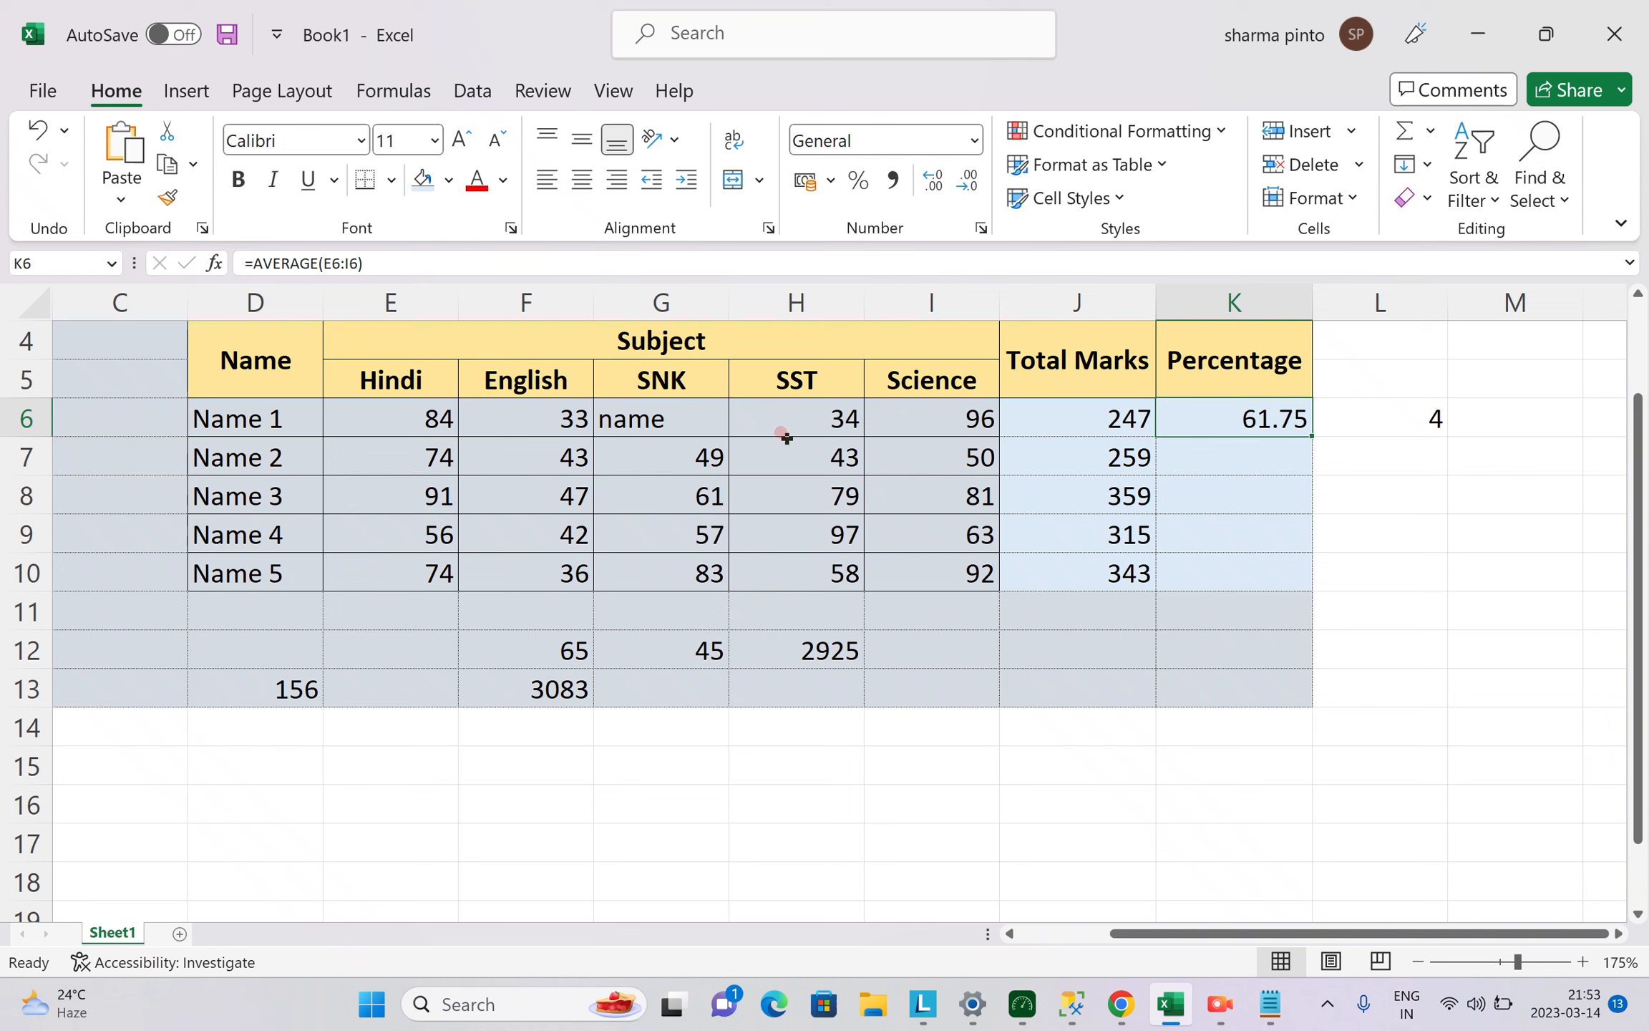
left_click(644, 410)
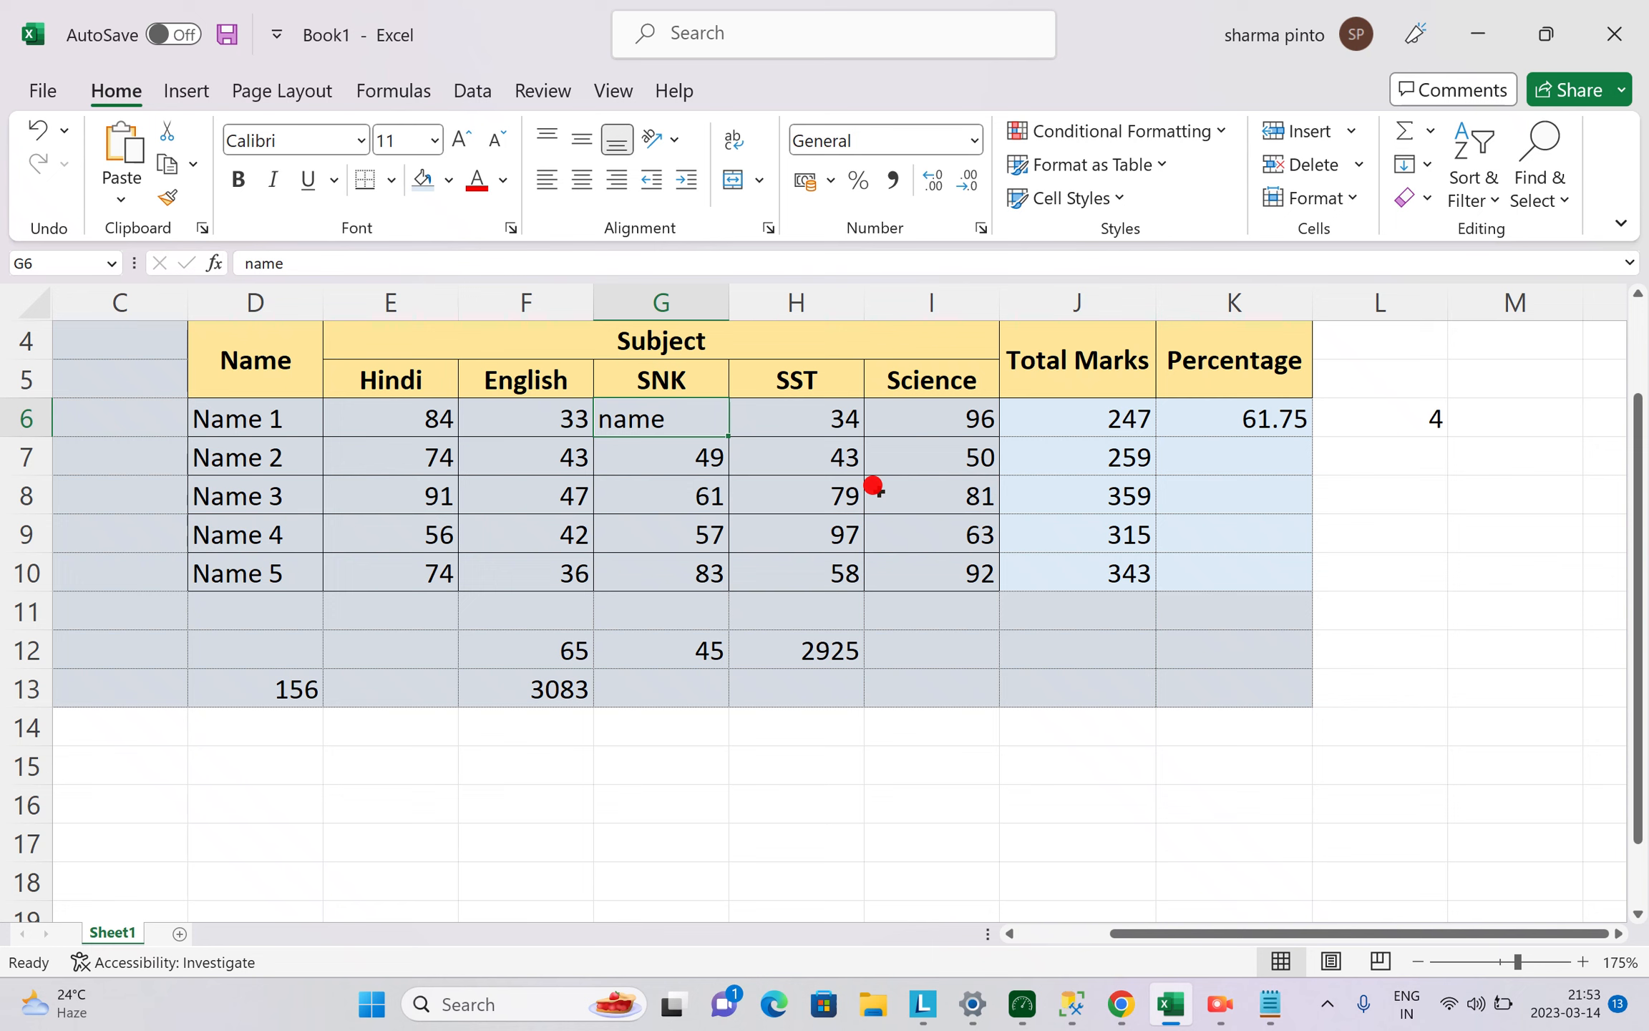
type("98")
key("Return")
key("Up")
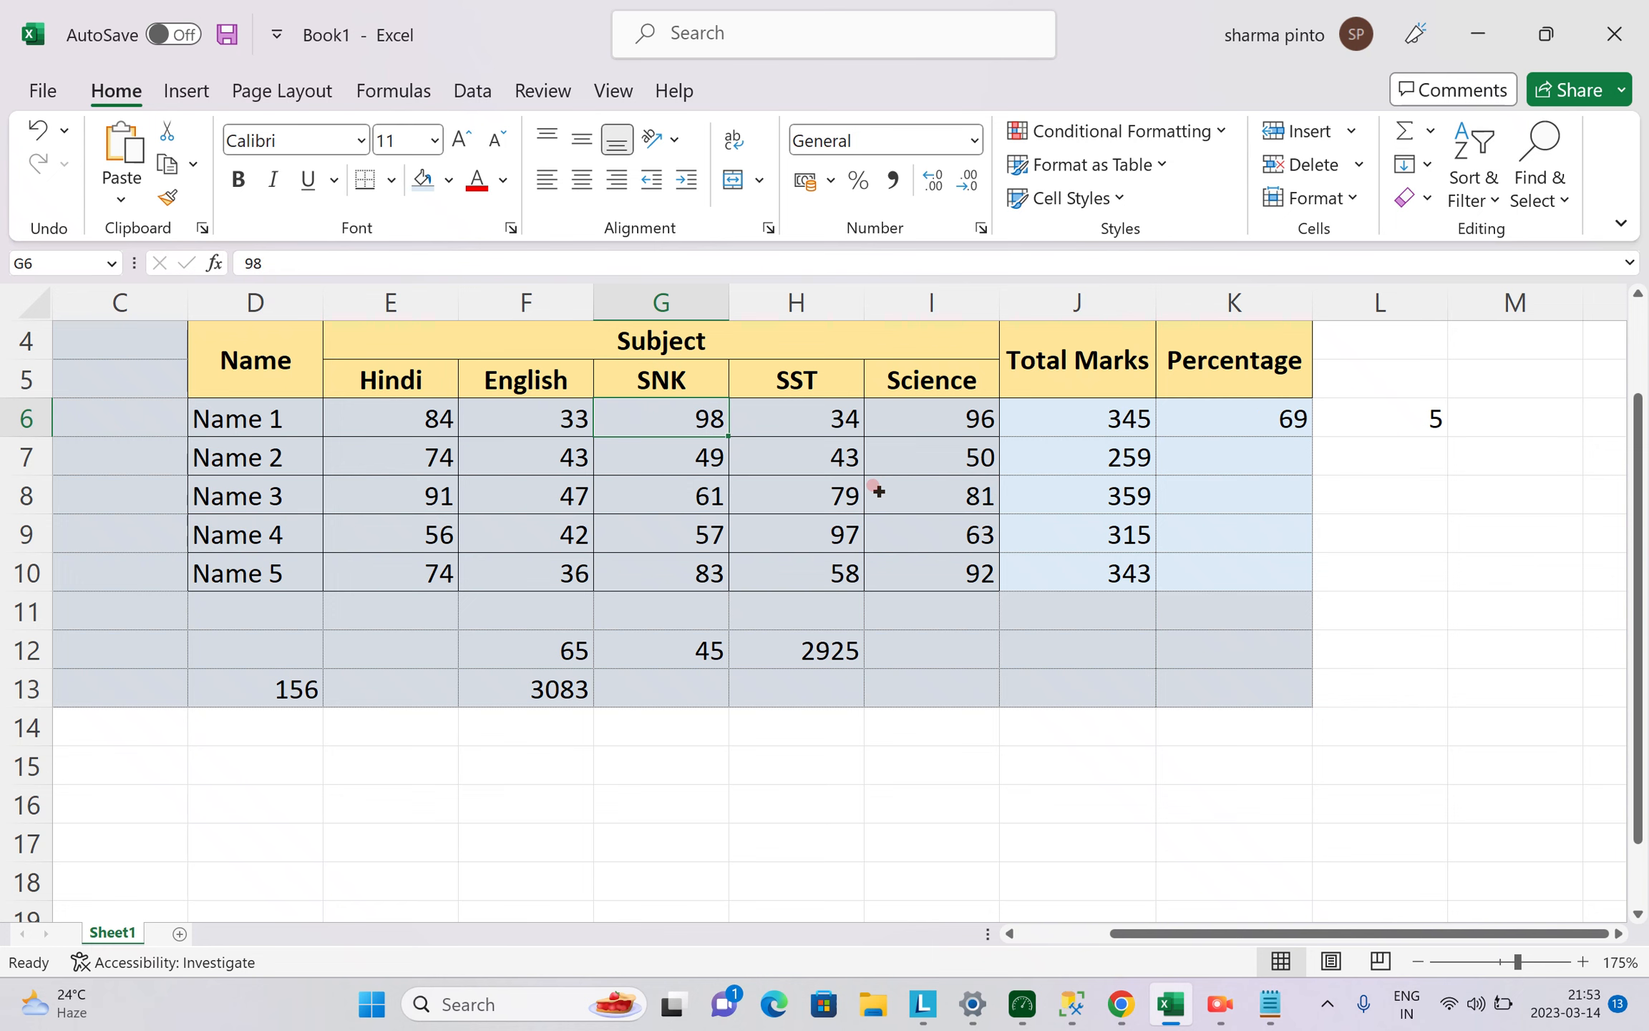
Fill the AVERAGE formula from K6 down the Percentage column to K10.
left_click(1249, 425)
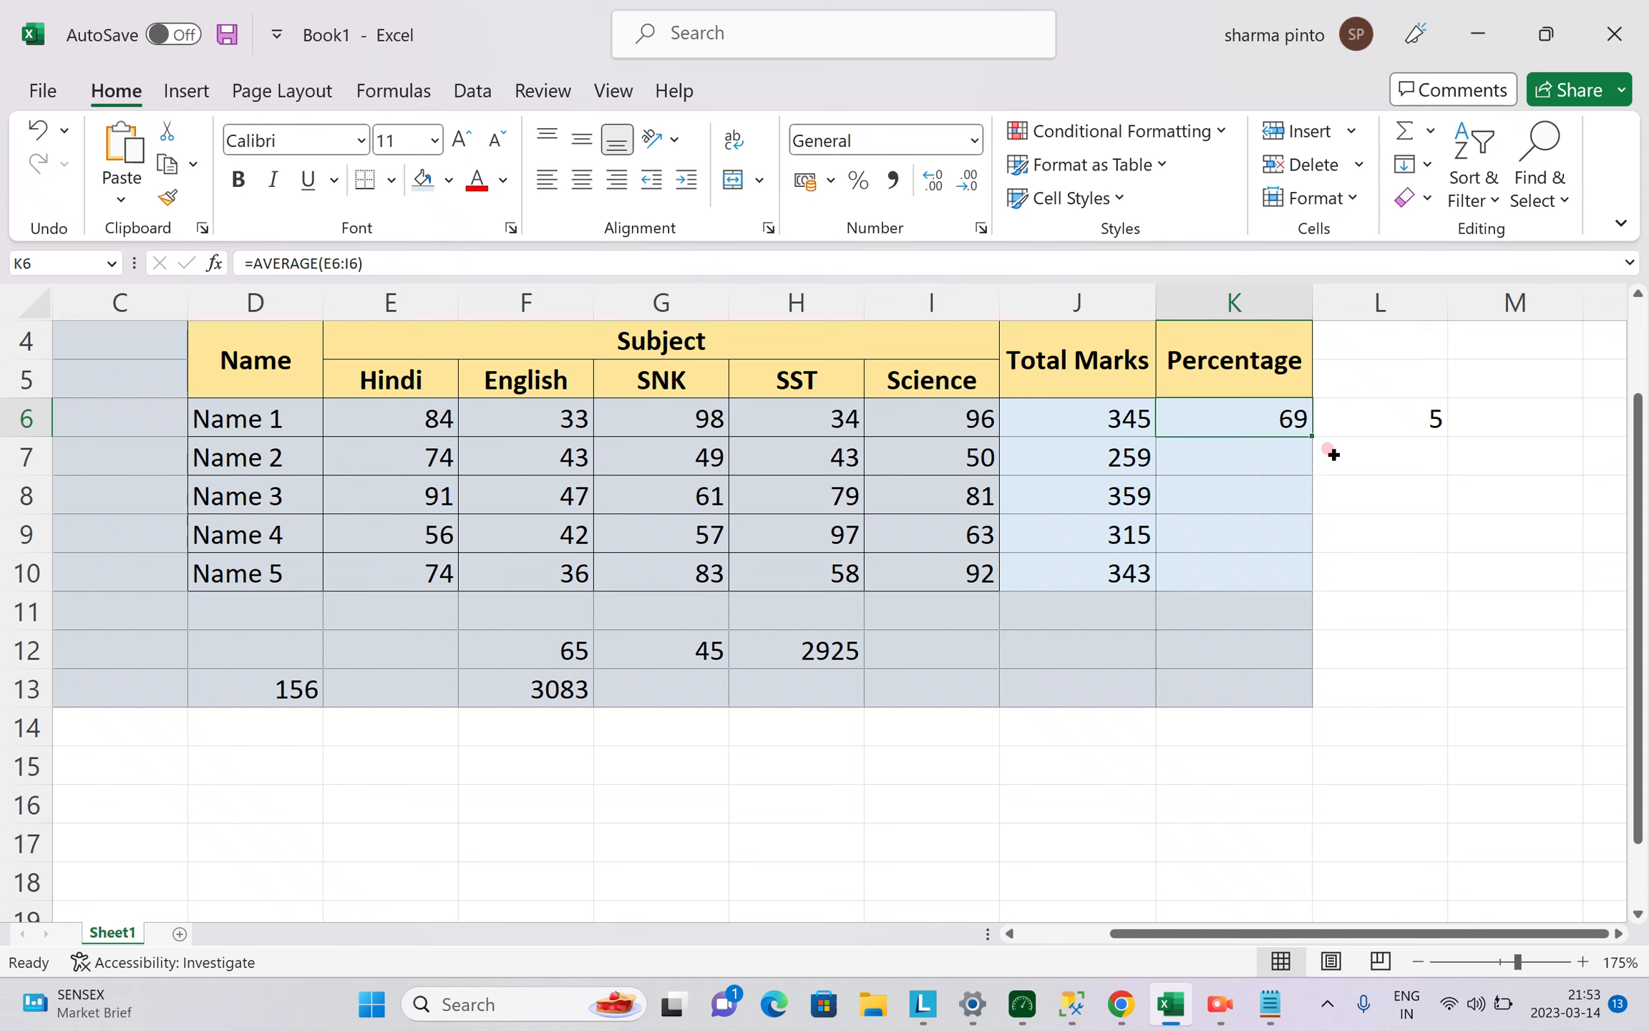
double_click(1307, 429)
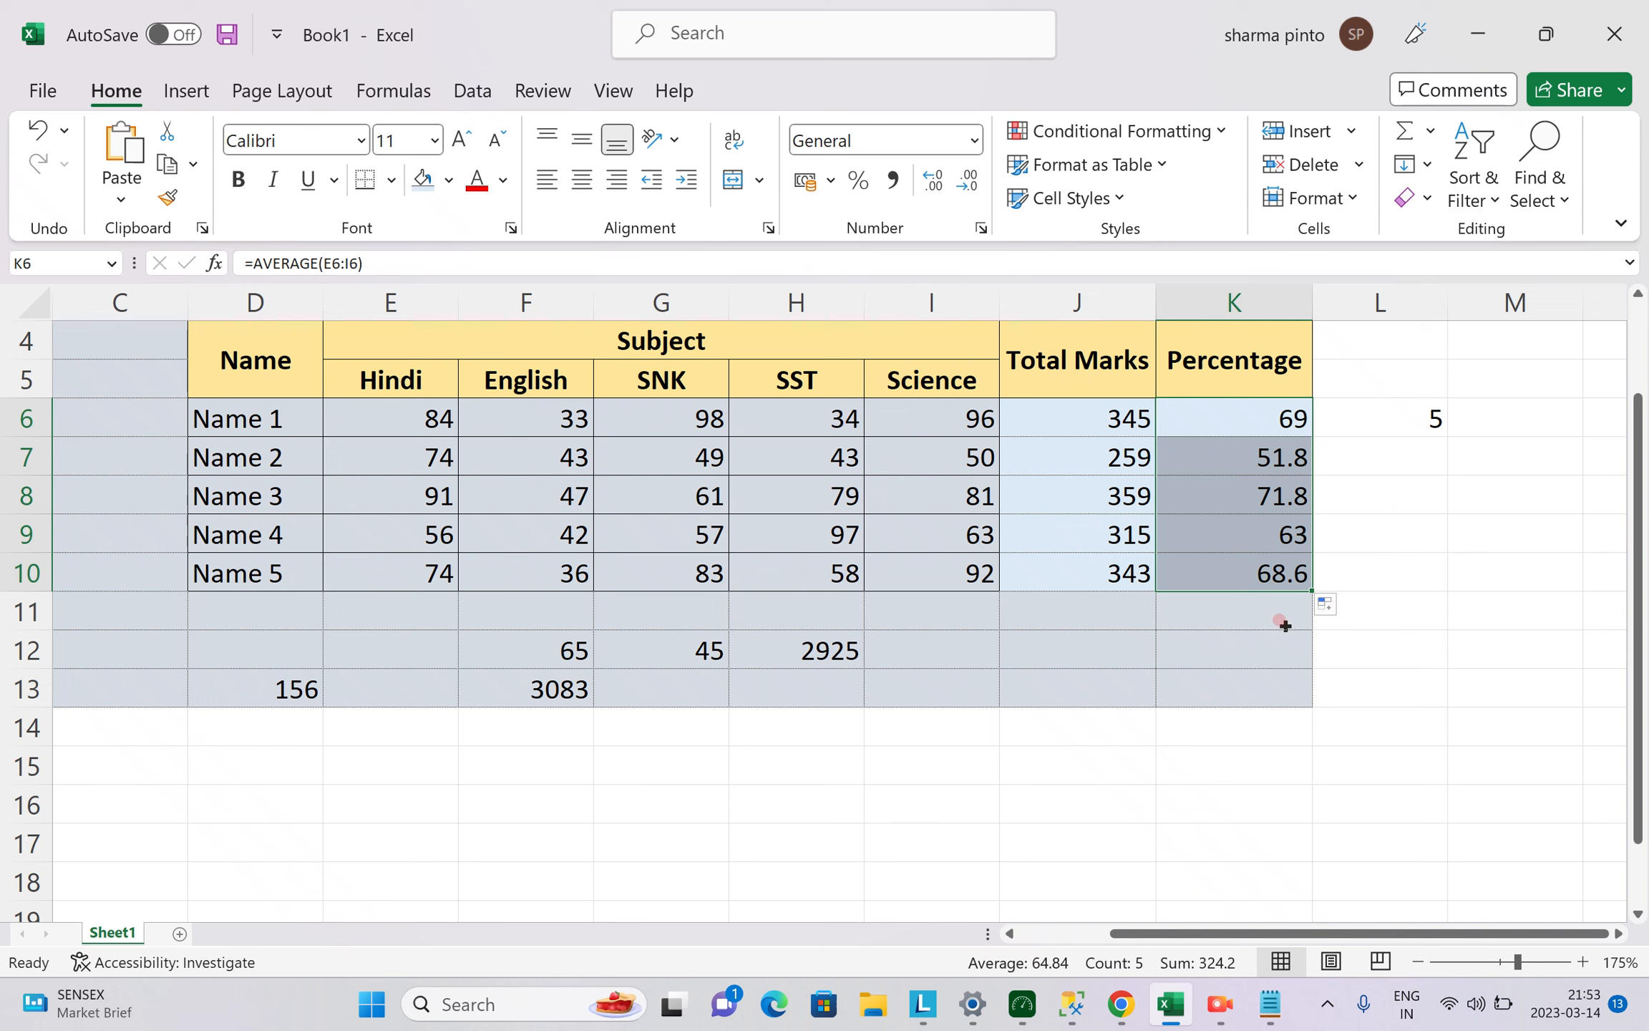
left_click(1089, 616)
left_click(1174, 614)
key("F2")
type("=")
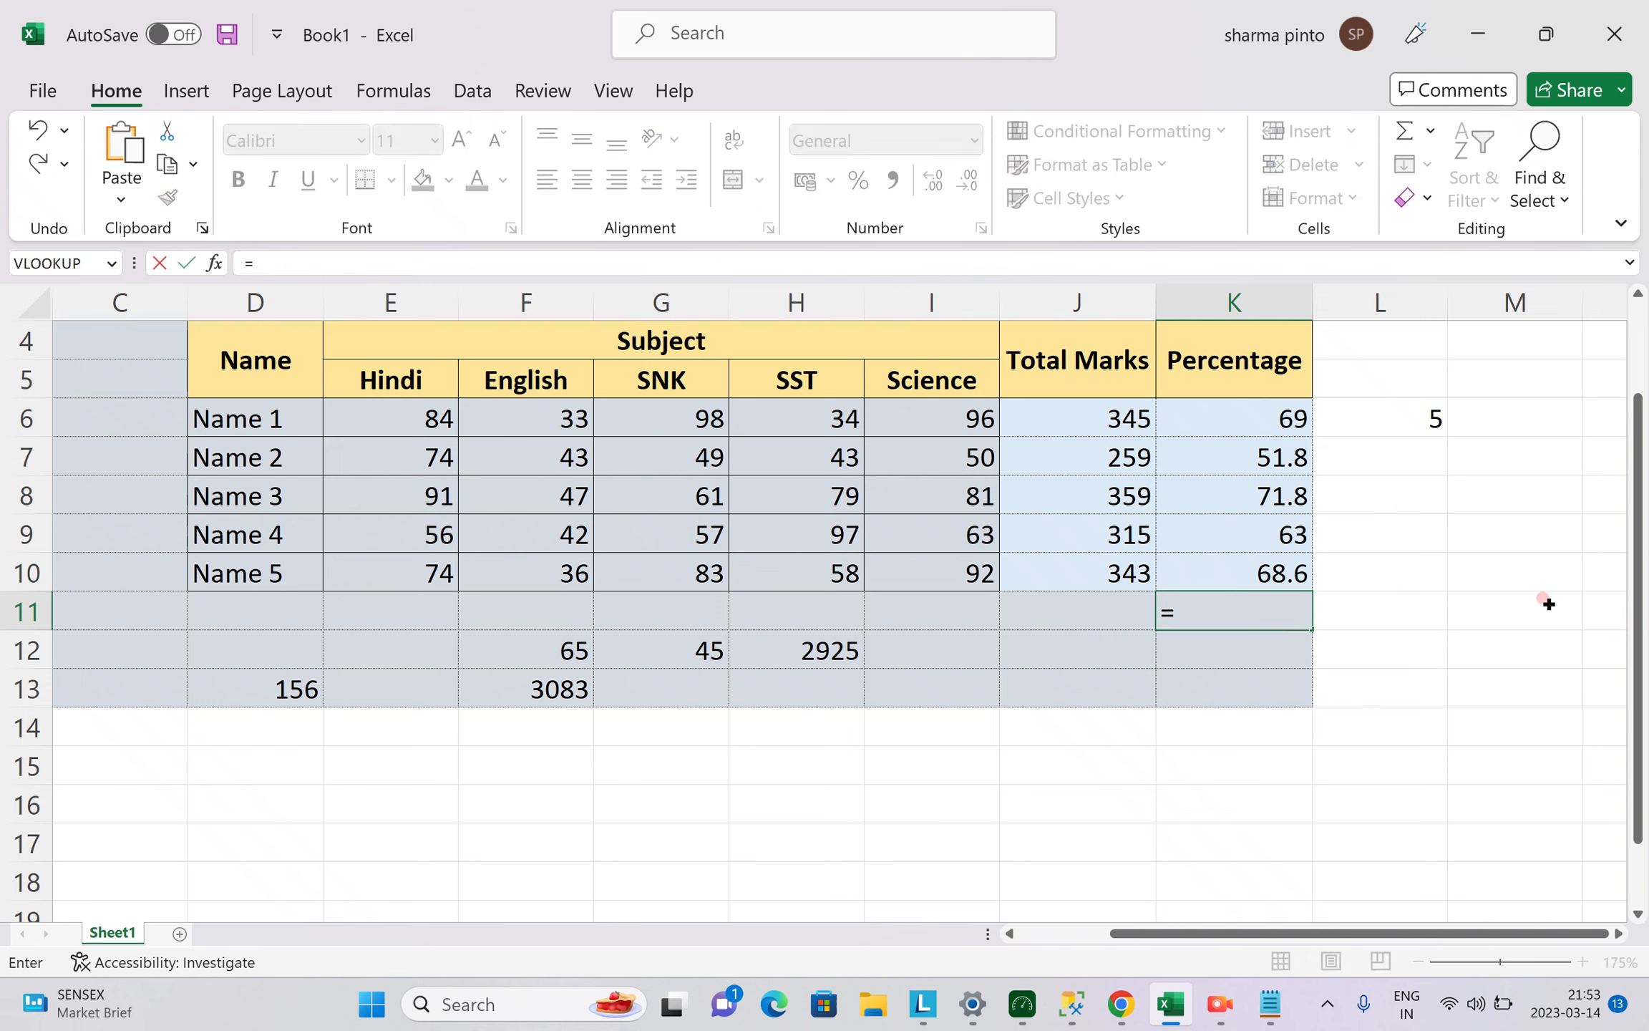
key("Escape")
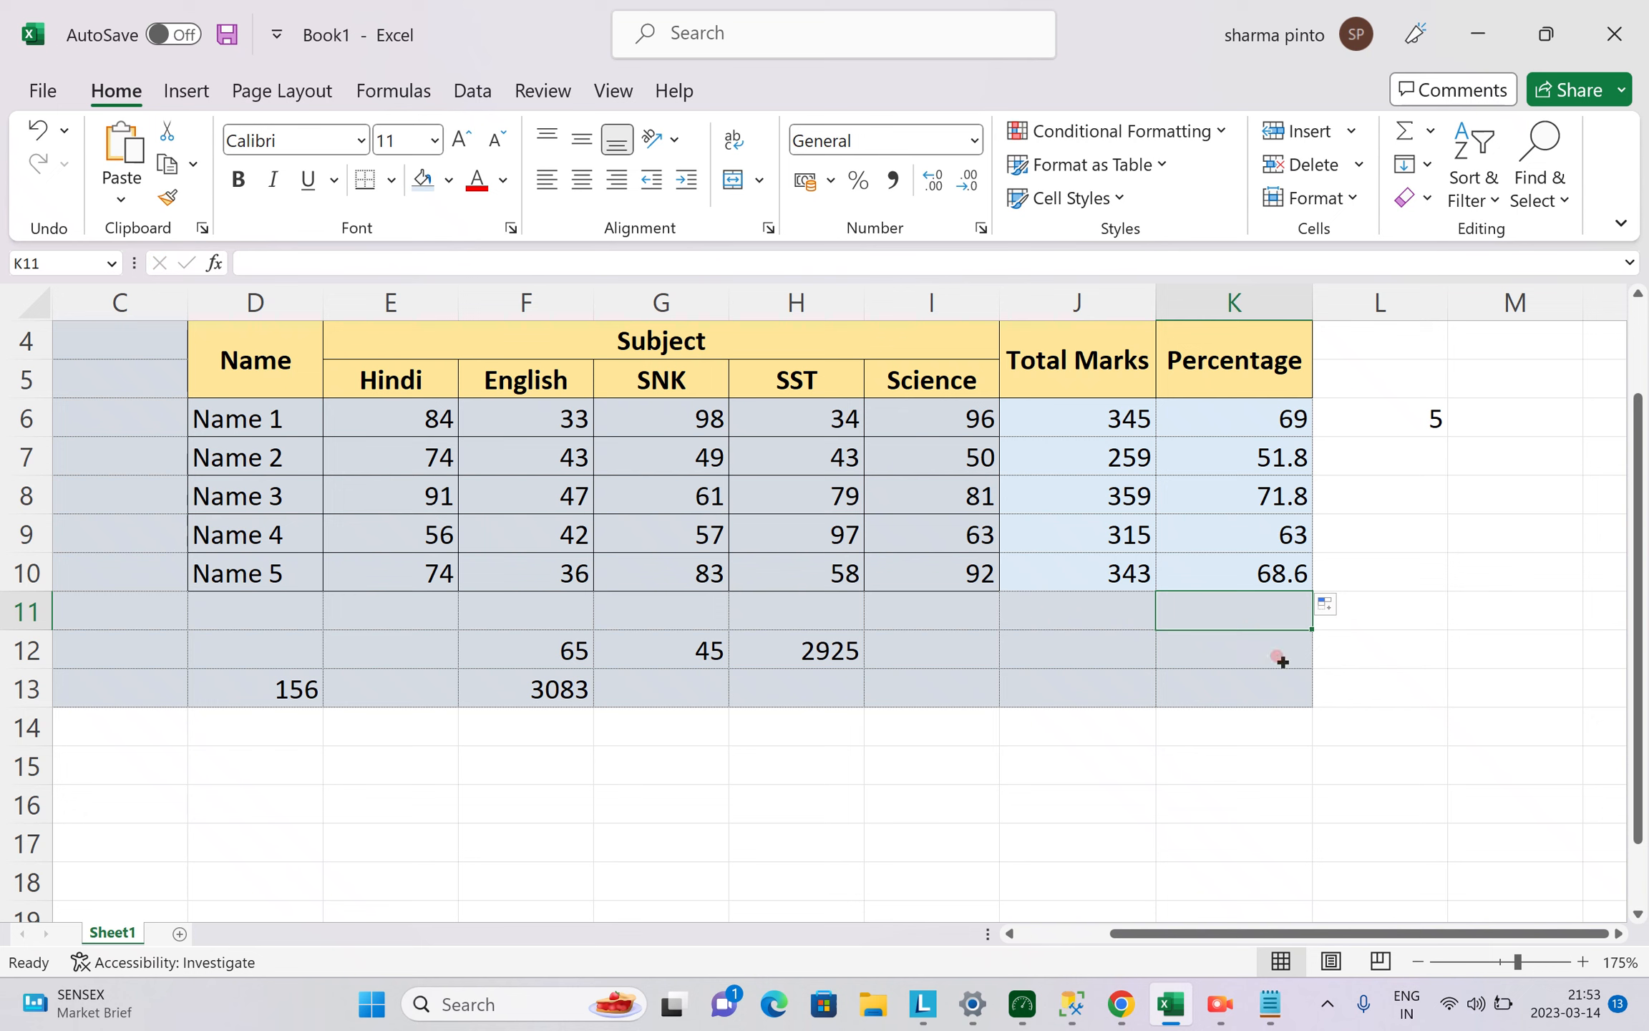
Enter =AVERAGE(J6:J10) in J11 to average the Total Marks column.
left_click(1125, 619)
type("=ave")
key("Down")
key("Tab")
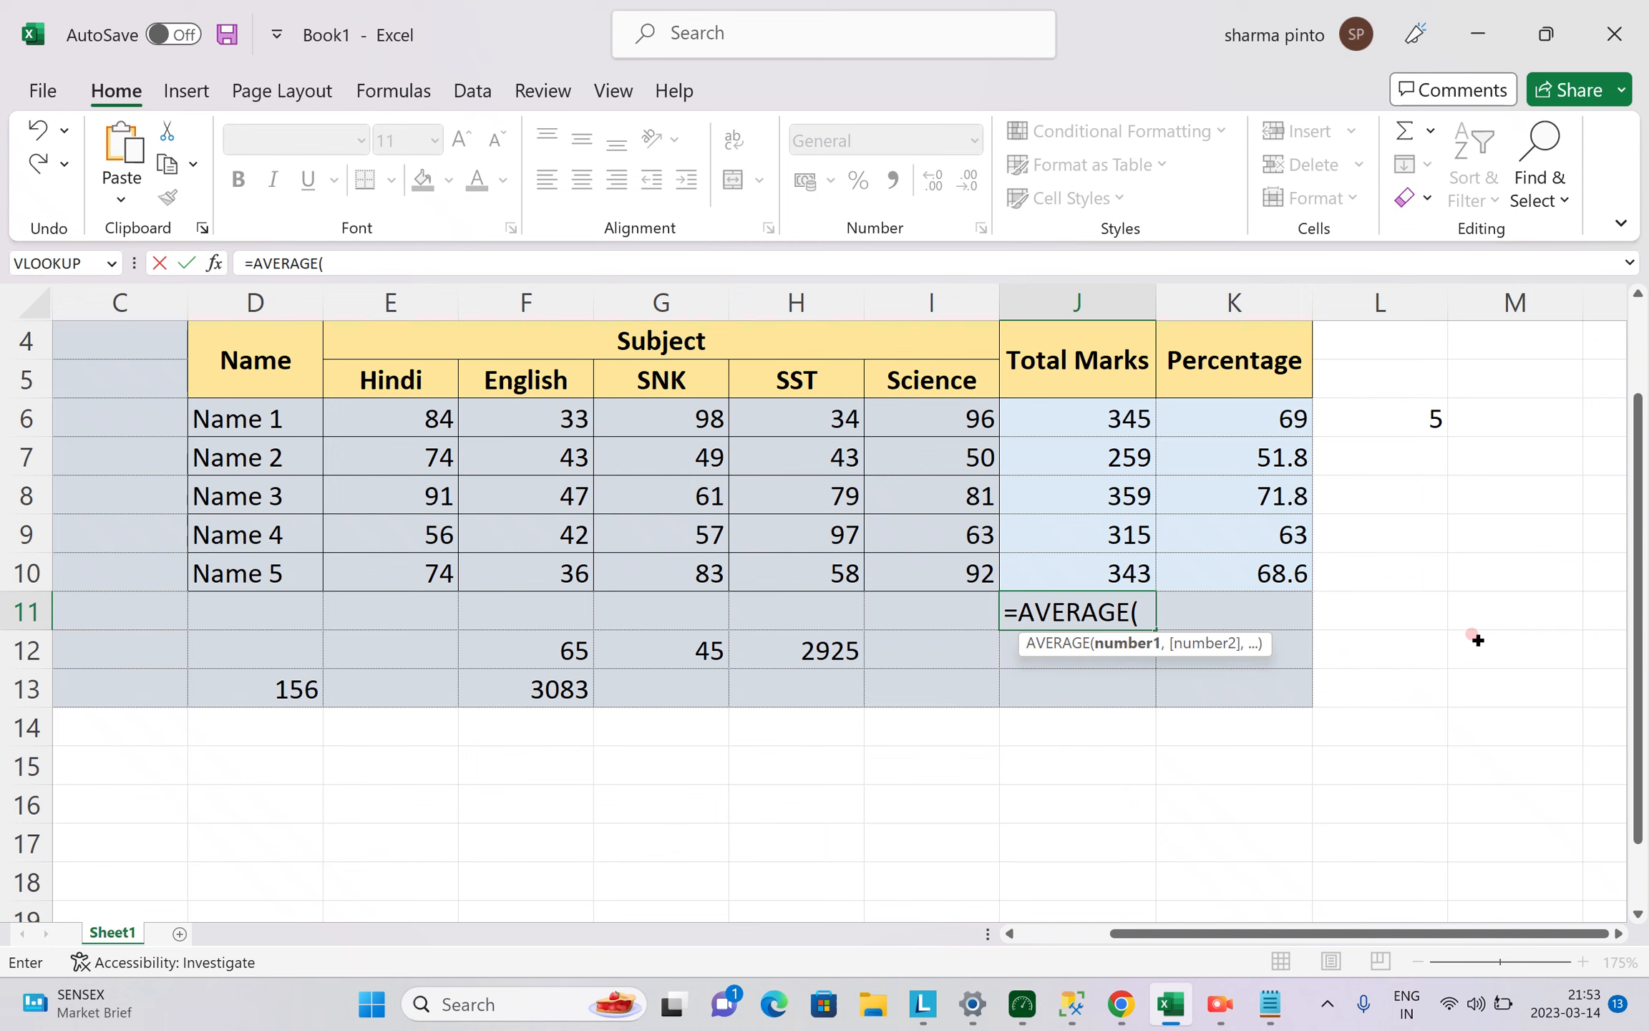
left_click_drag(1095, 415, 1097, 573)
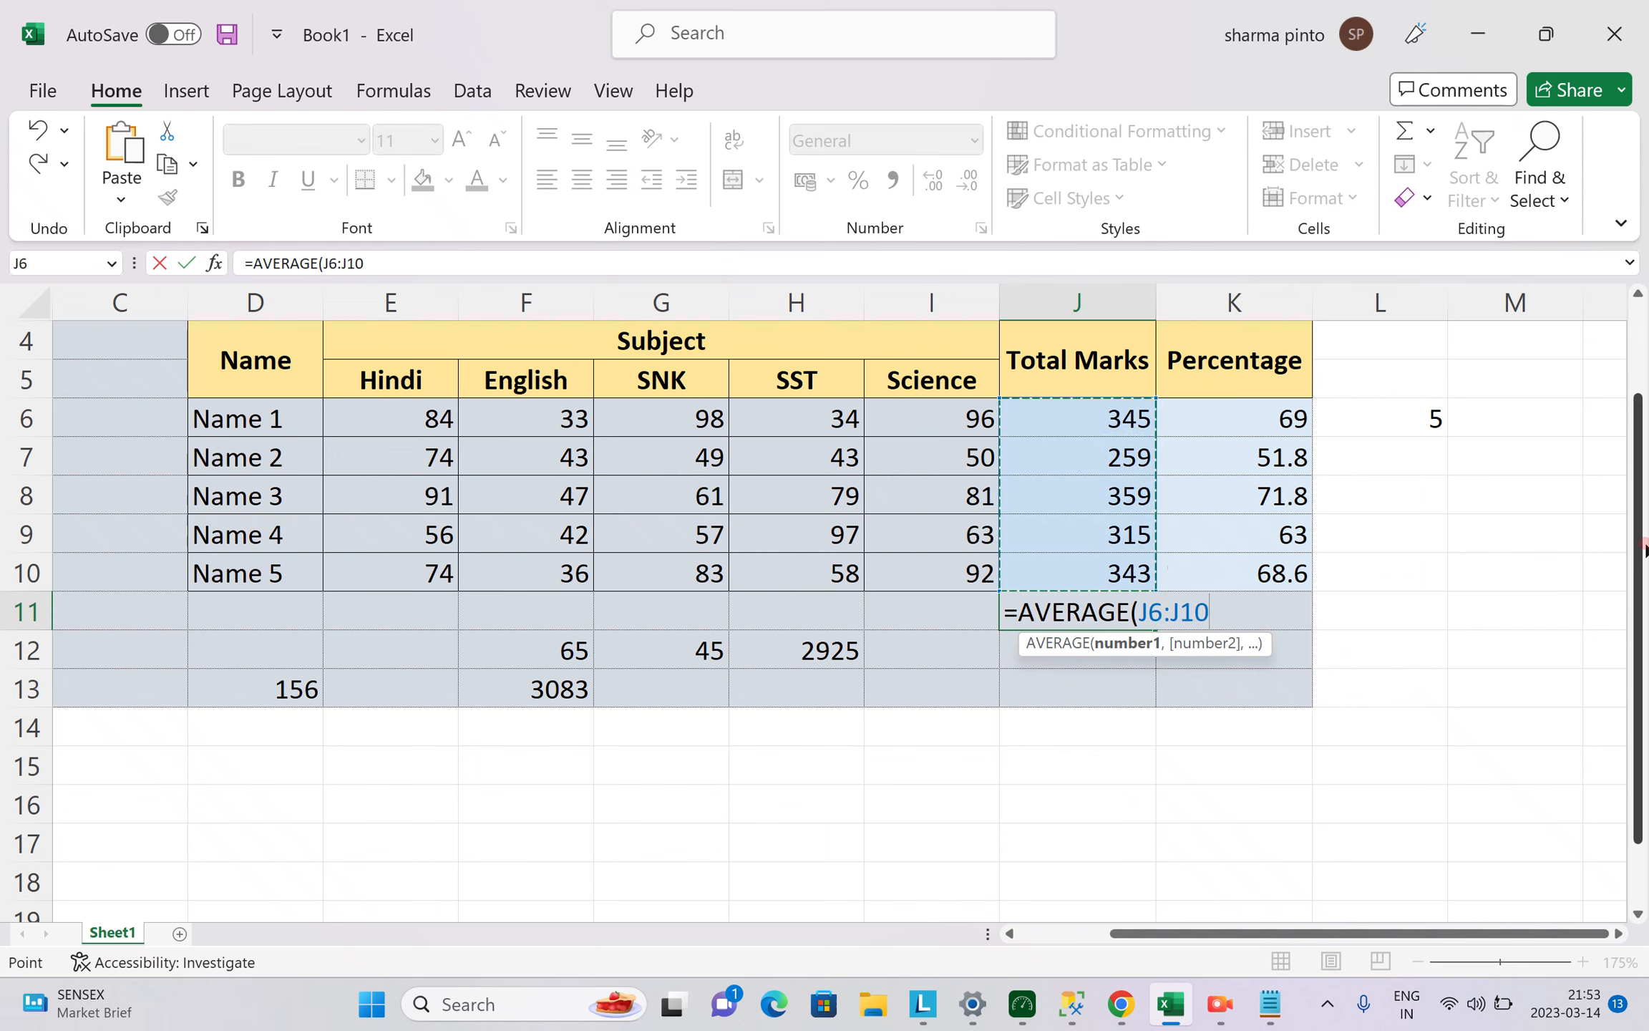
type(")")
key("Return")
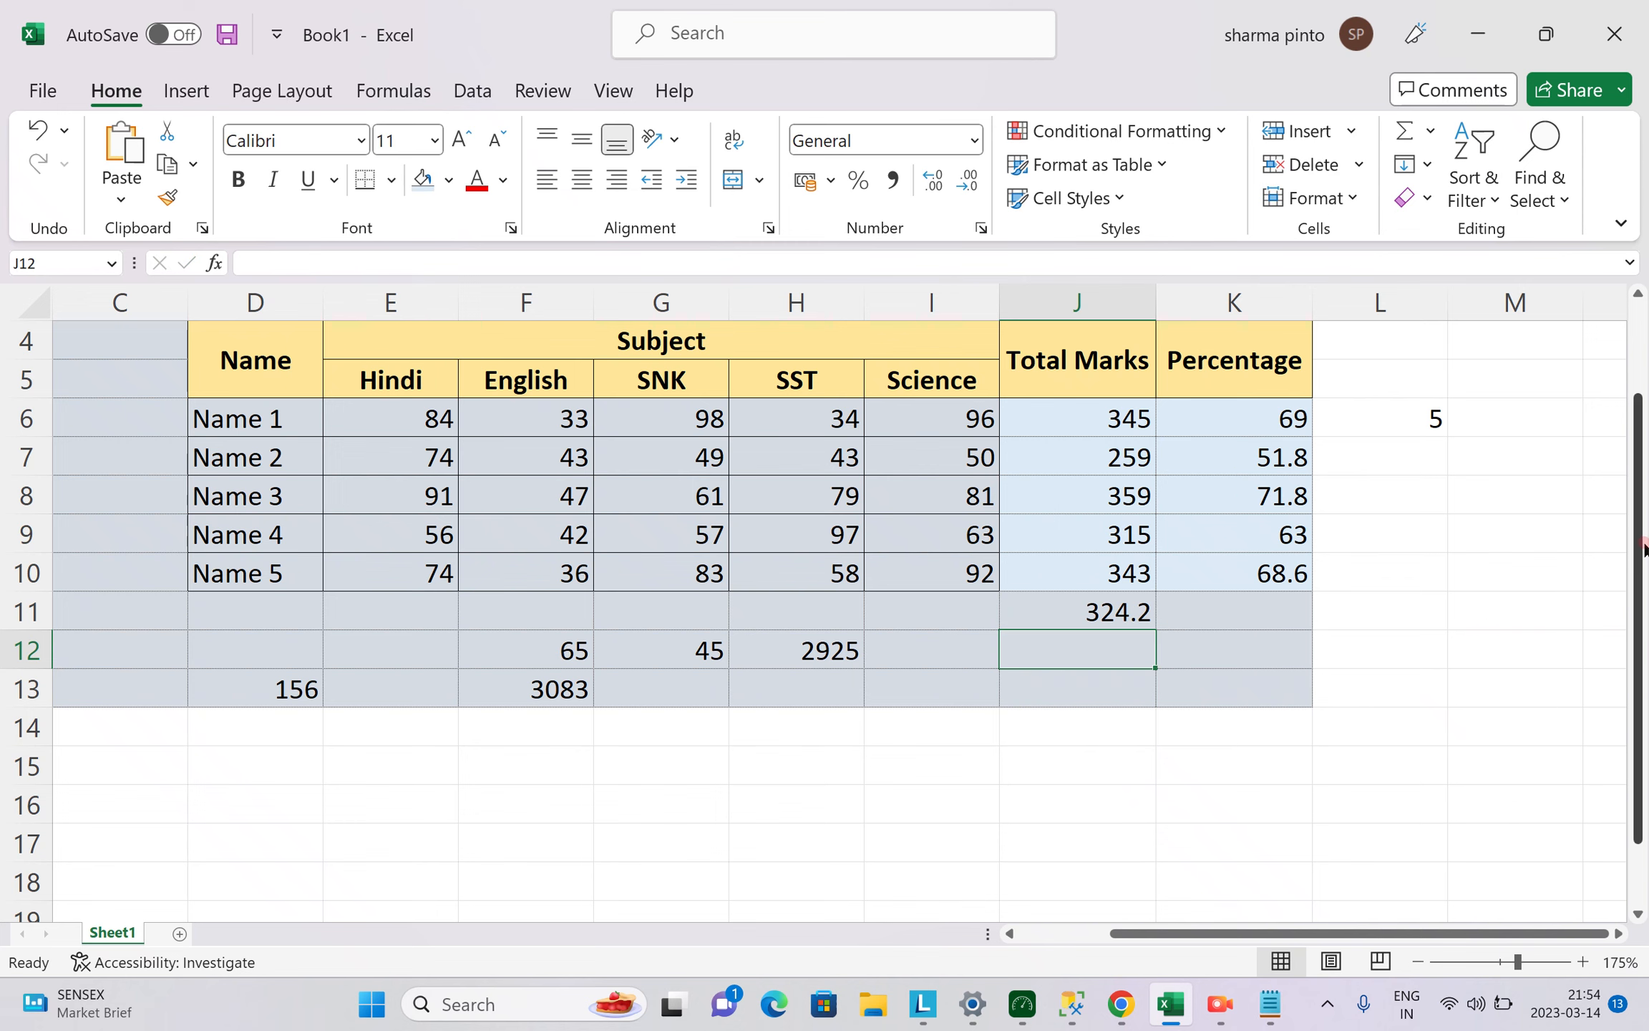
left_click(1131, 619)
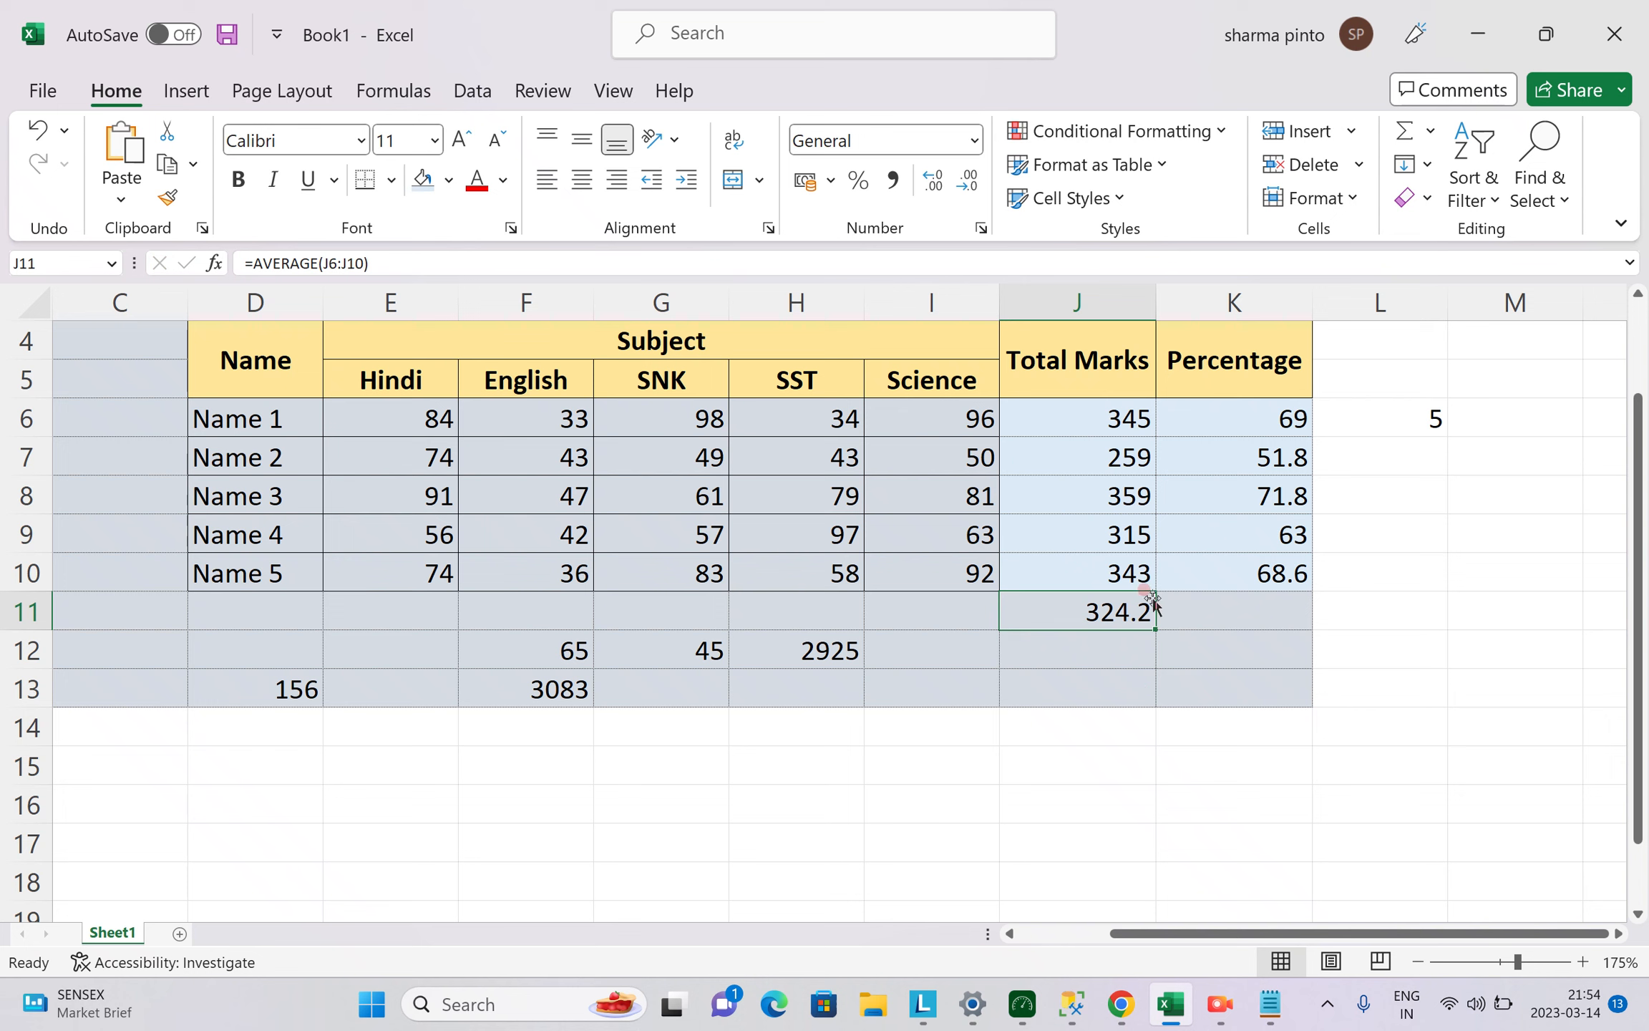
Enter =SUM(J6:J10)/5 in J12 to calculate the Total Marks average manually.
left_click(1250, 607)
left_click(1102, 644)
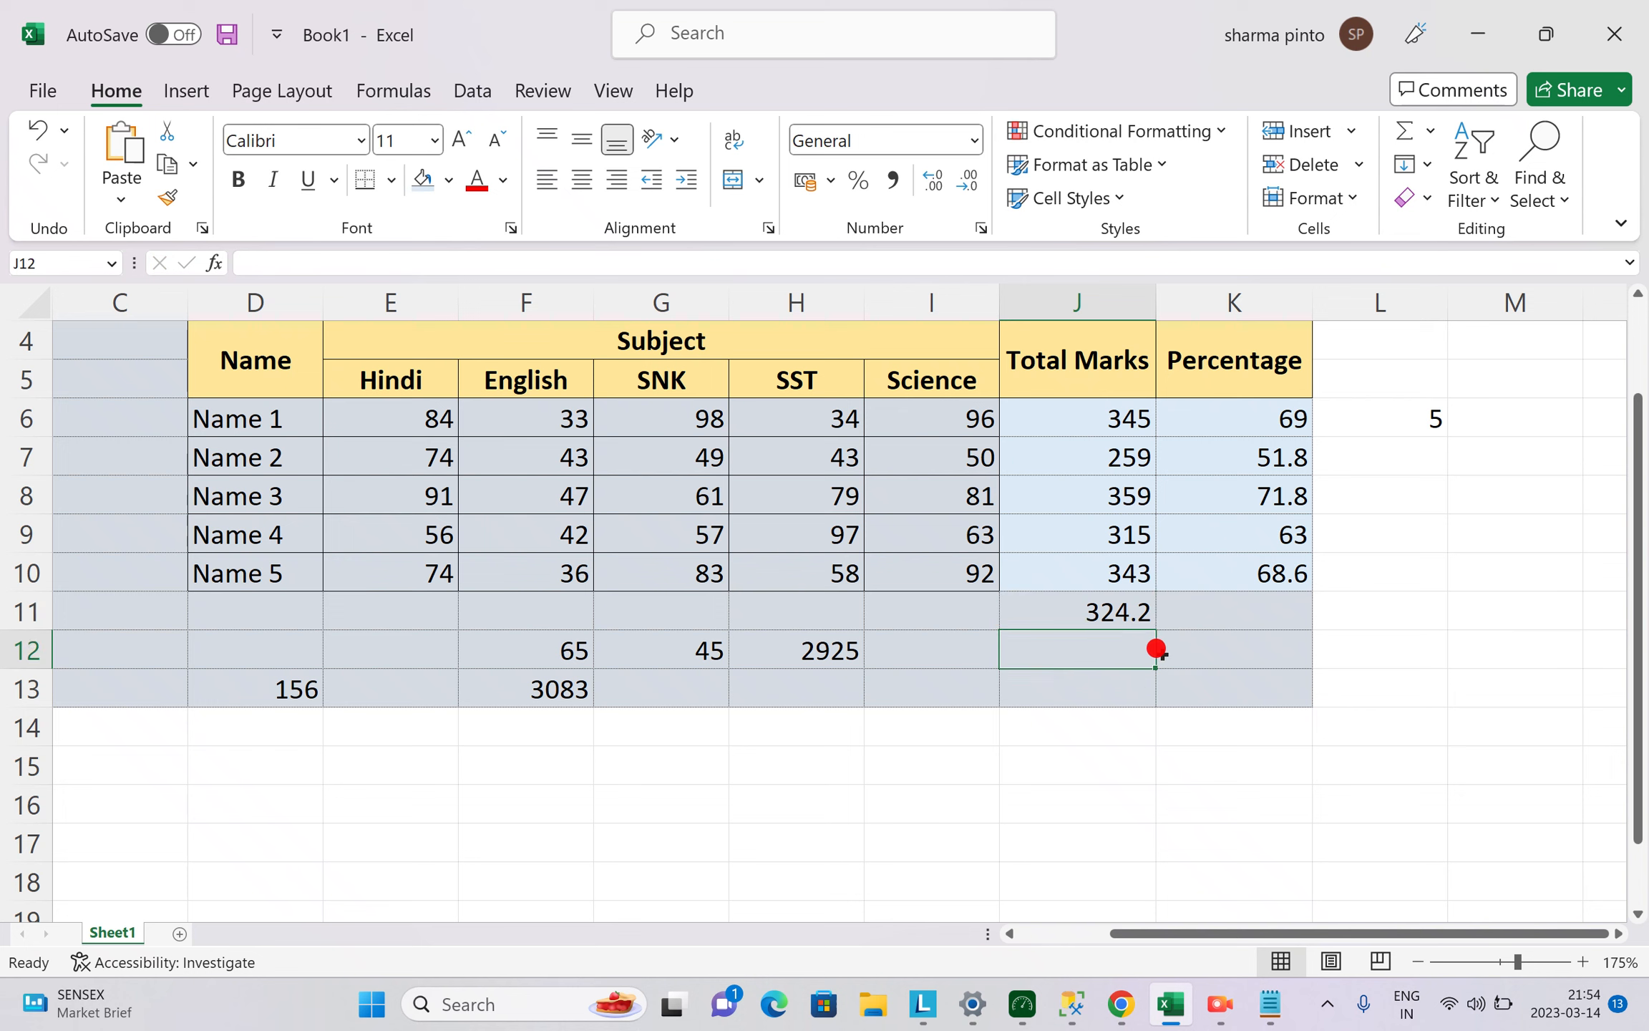
type("=sum(")
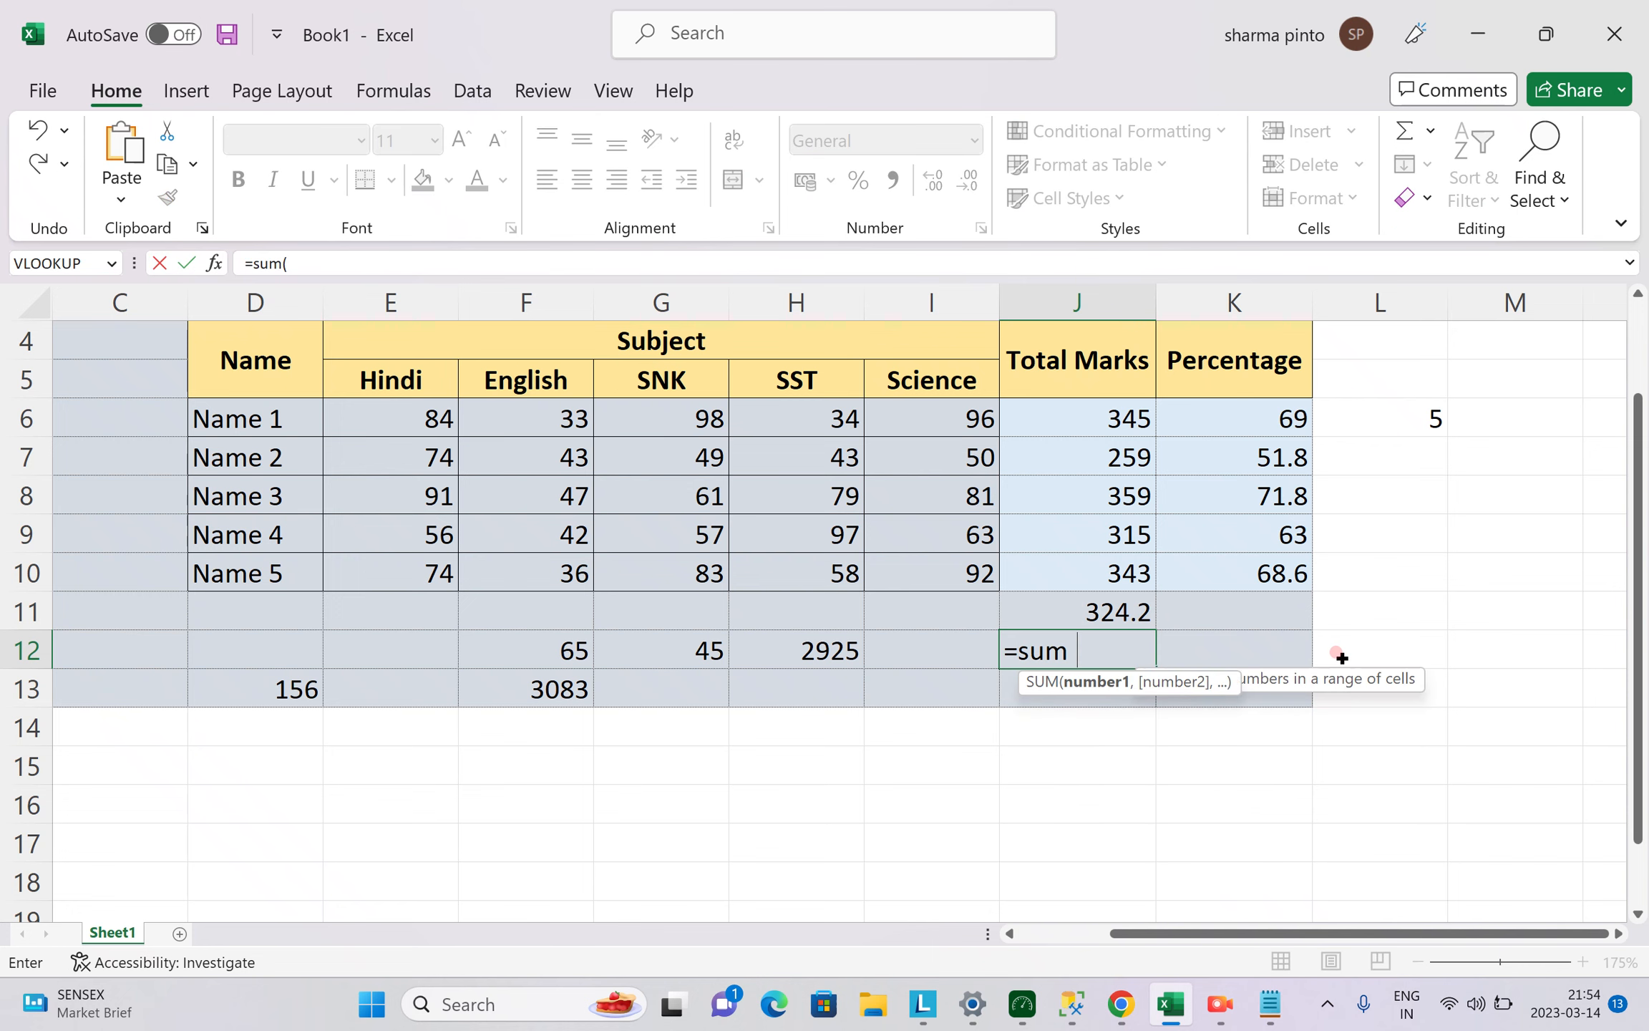
left_click_drag(1103, 416, 1100, 570)
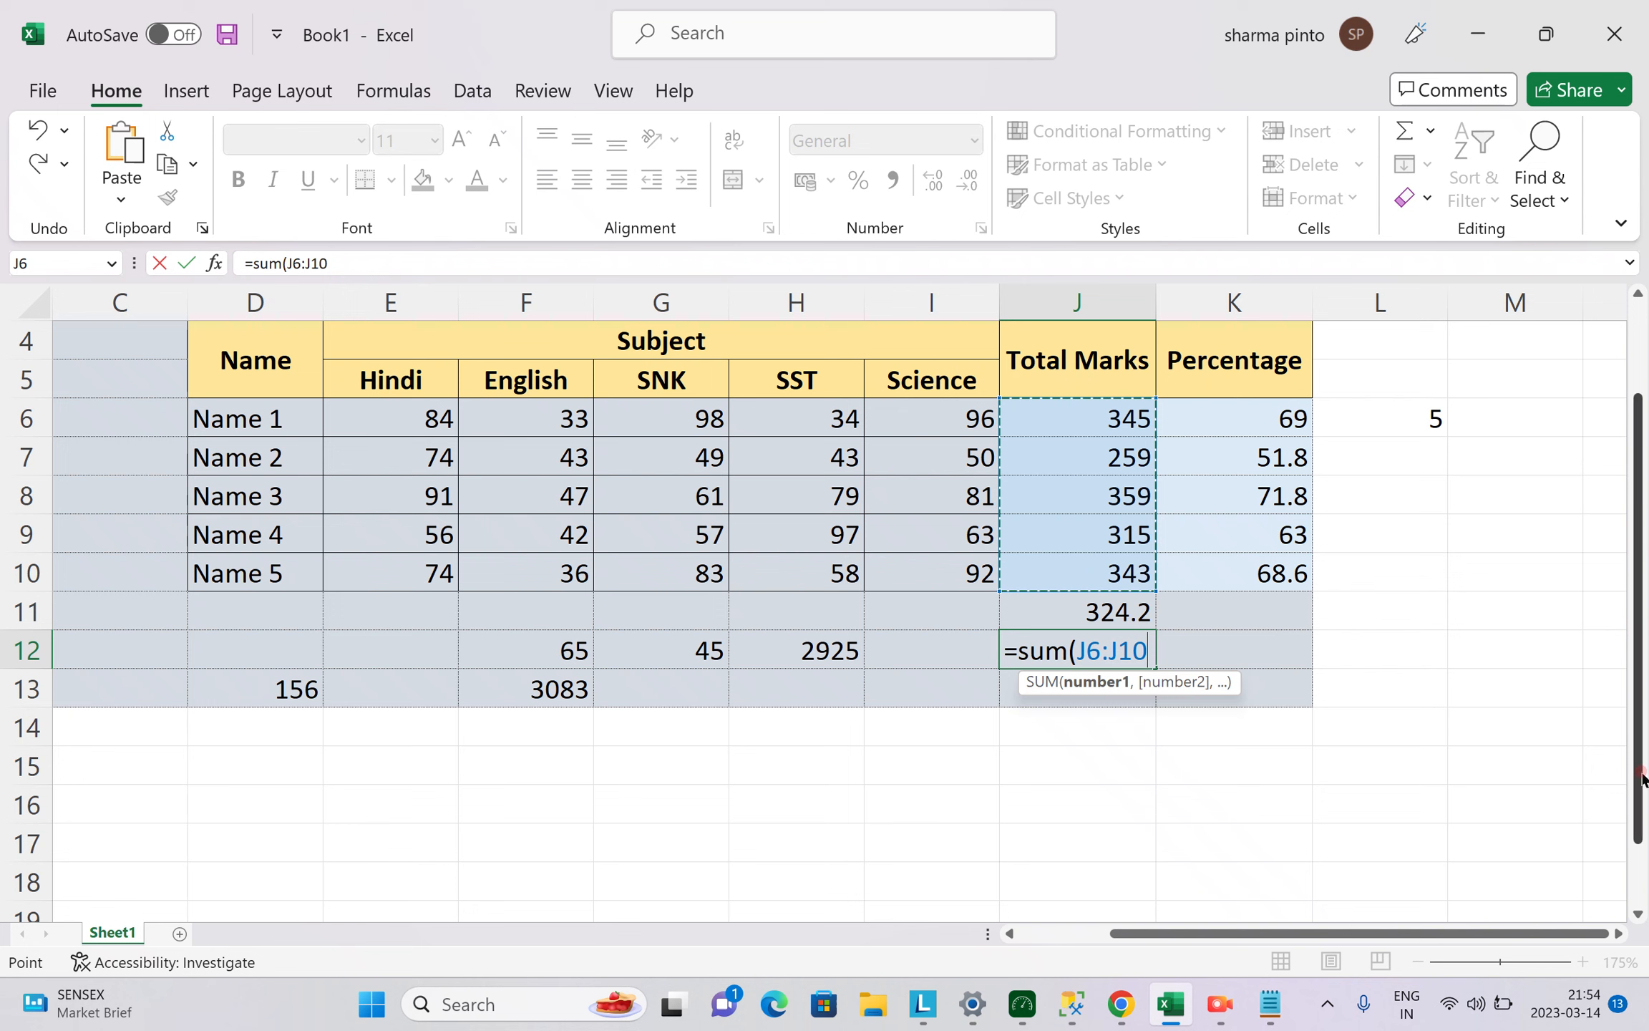
type(")")
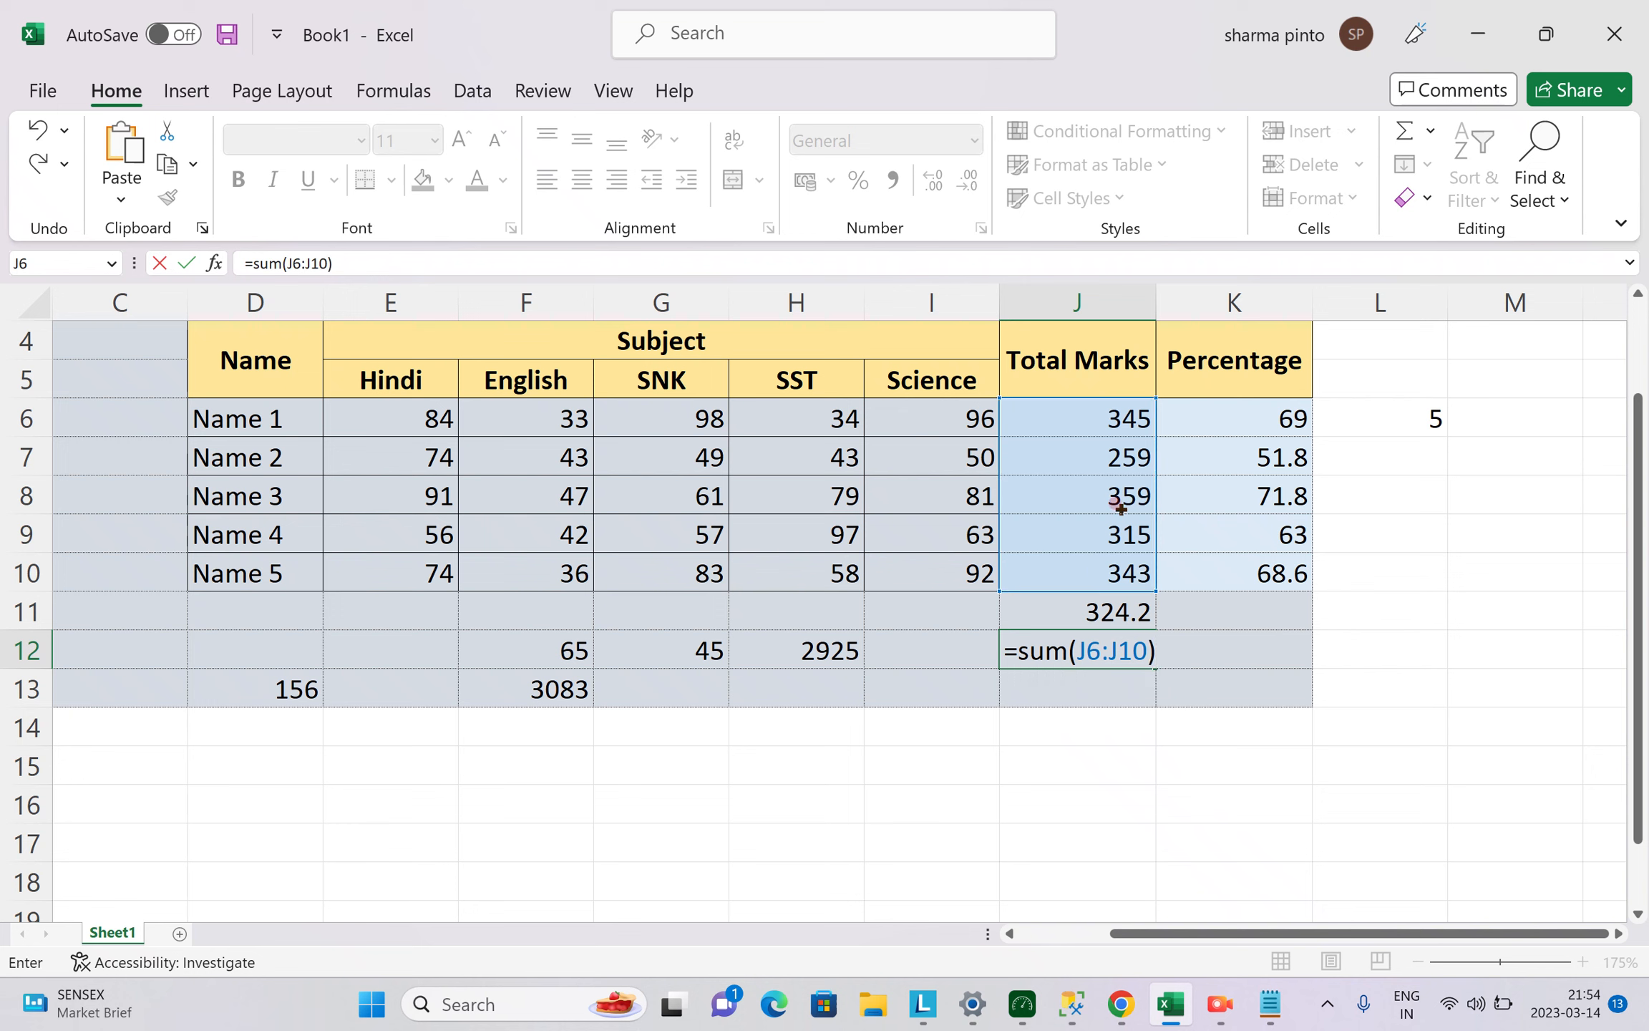
type("/5")
key("Return")
Compare the AVERAGE formula in J11 with the SUM-based formula in J12, leaving both formulas as they are.
left_click(1098, 639)
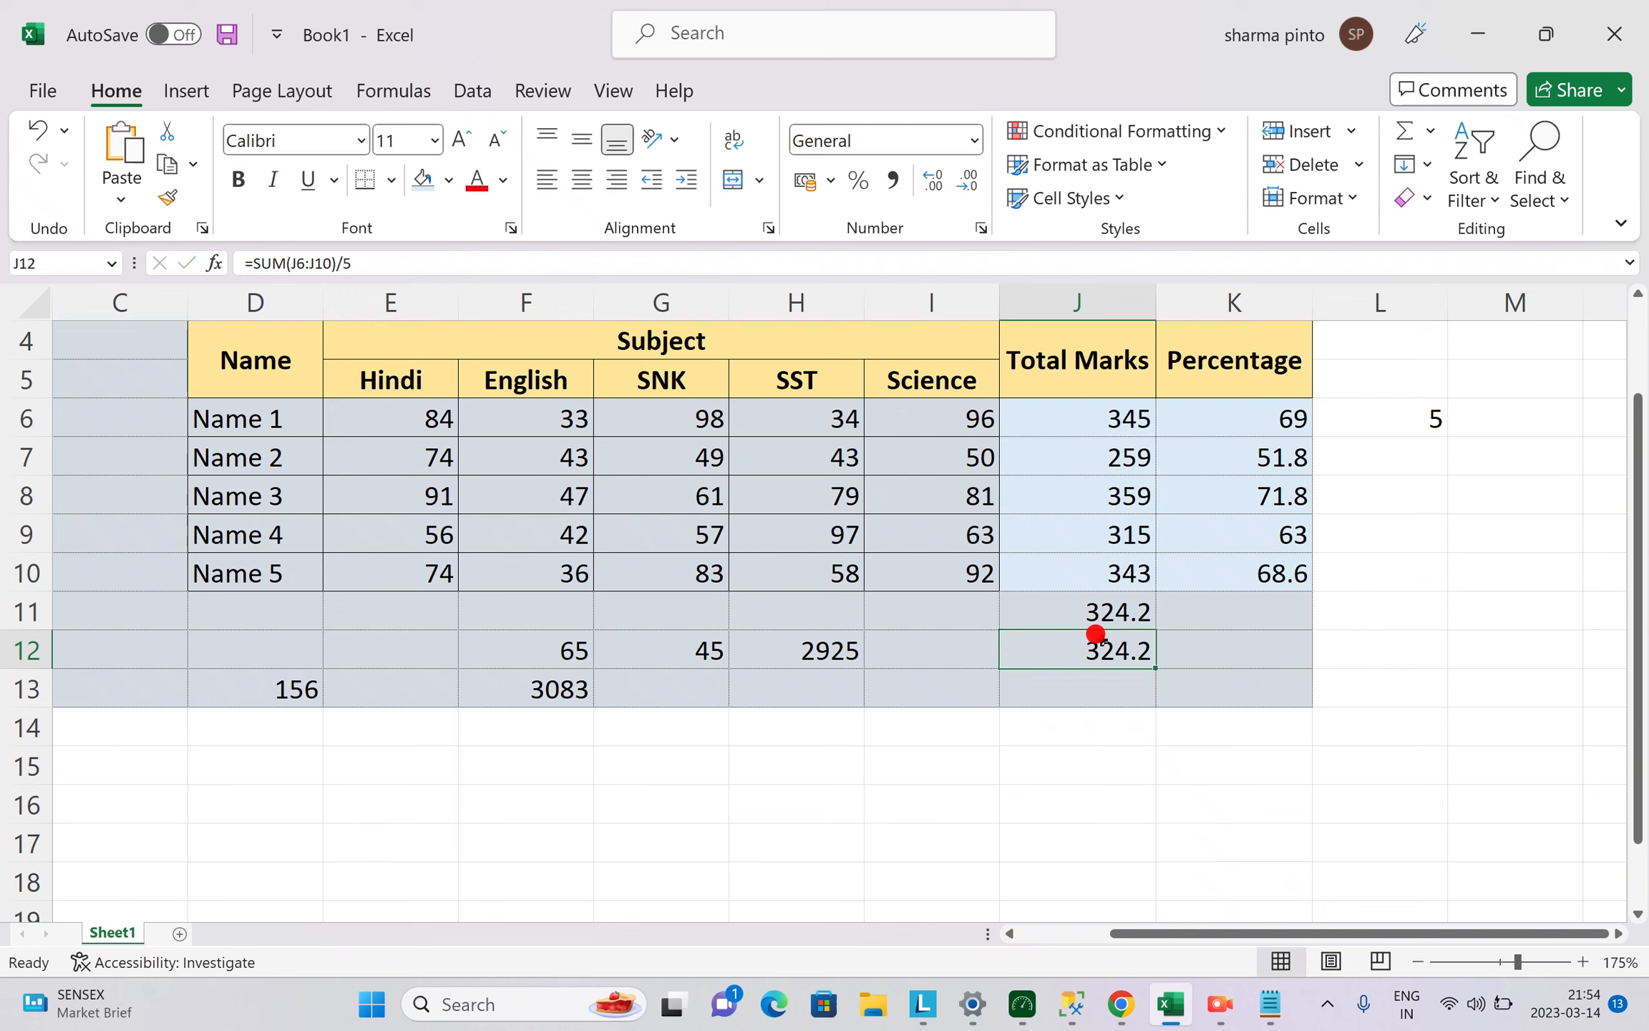
left_click(1107, 610)
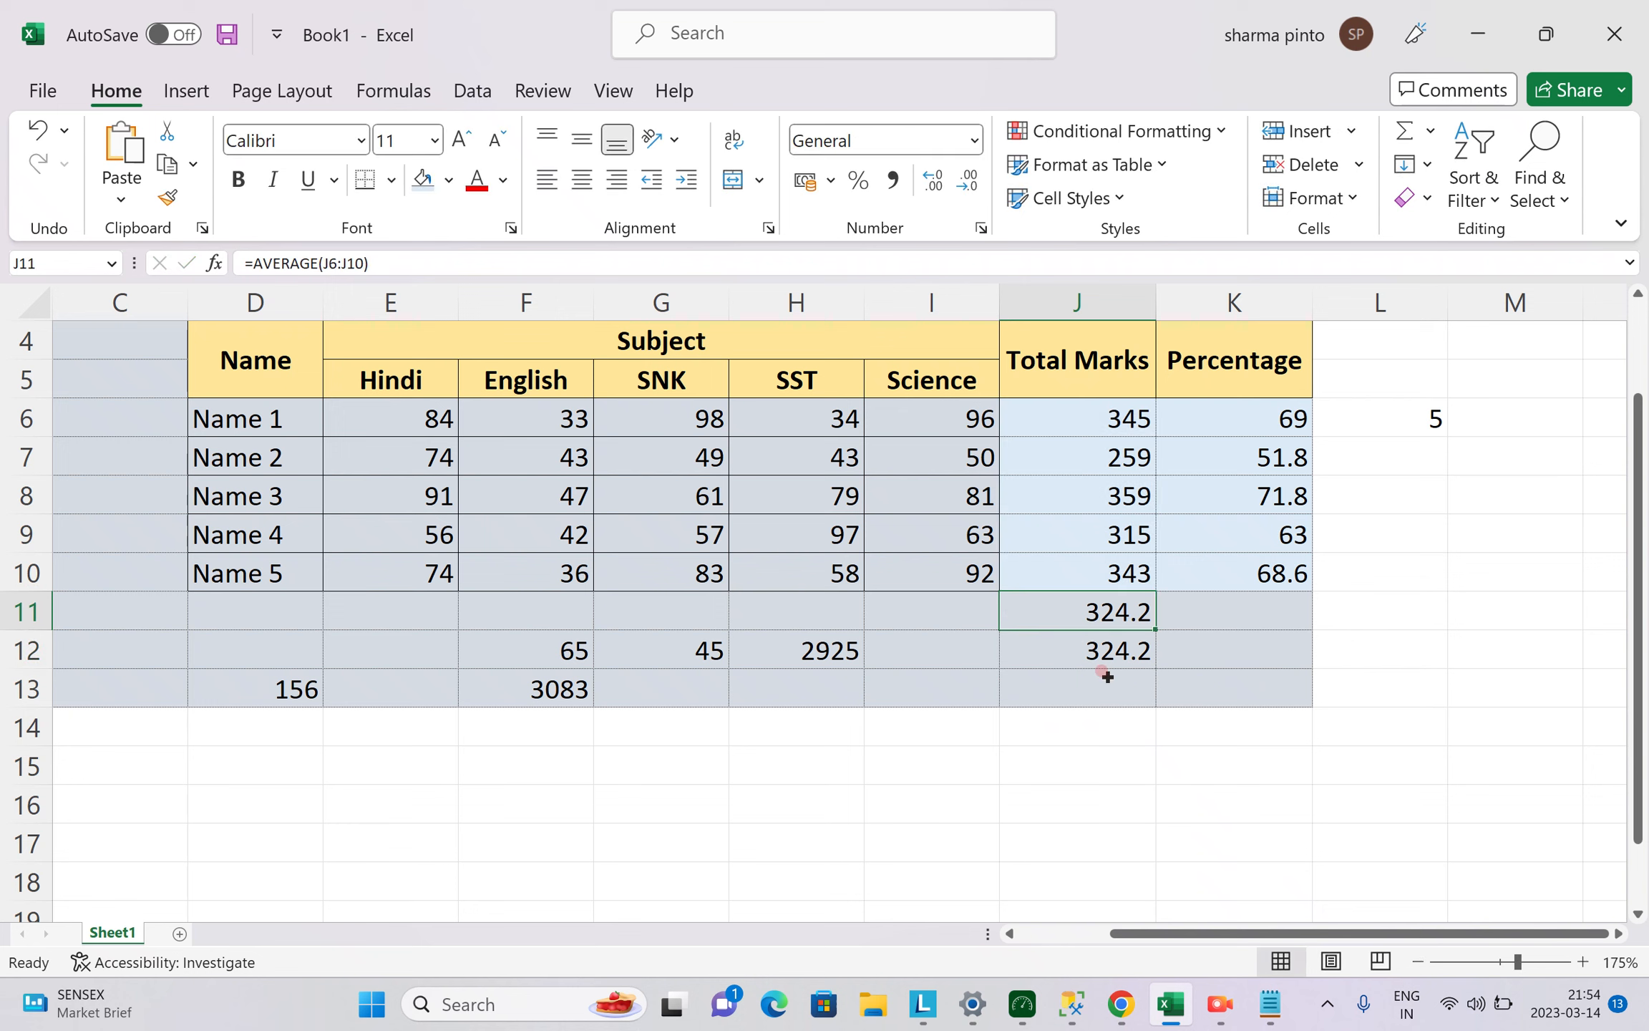
left_click(1124, 647)
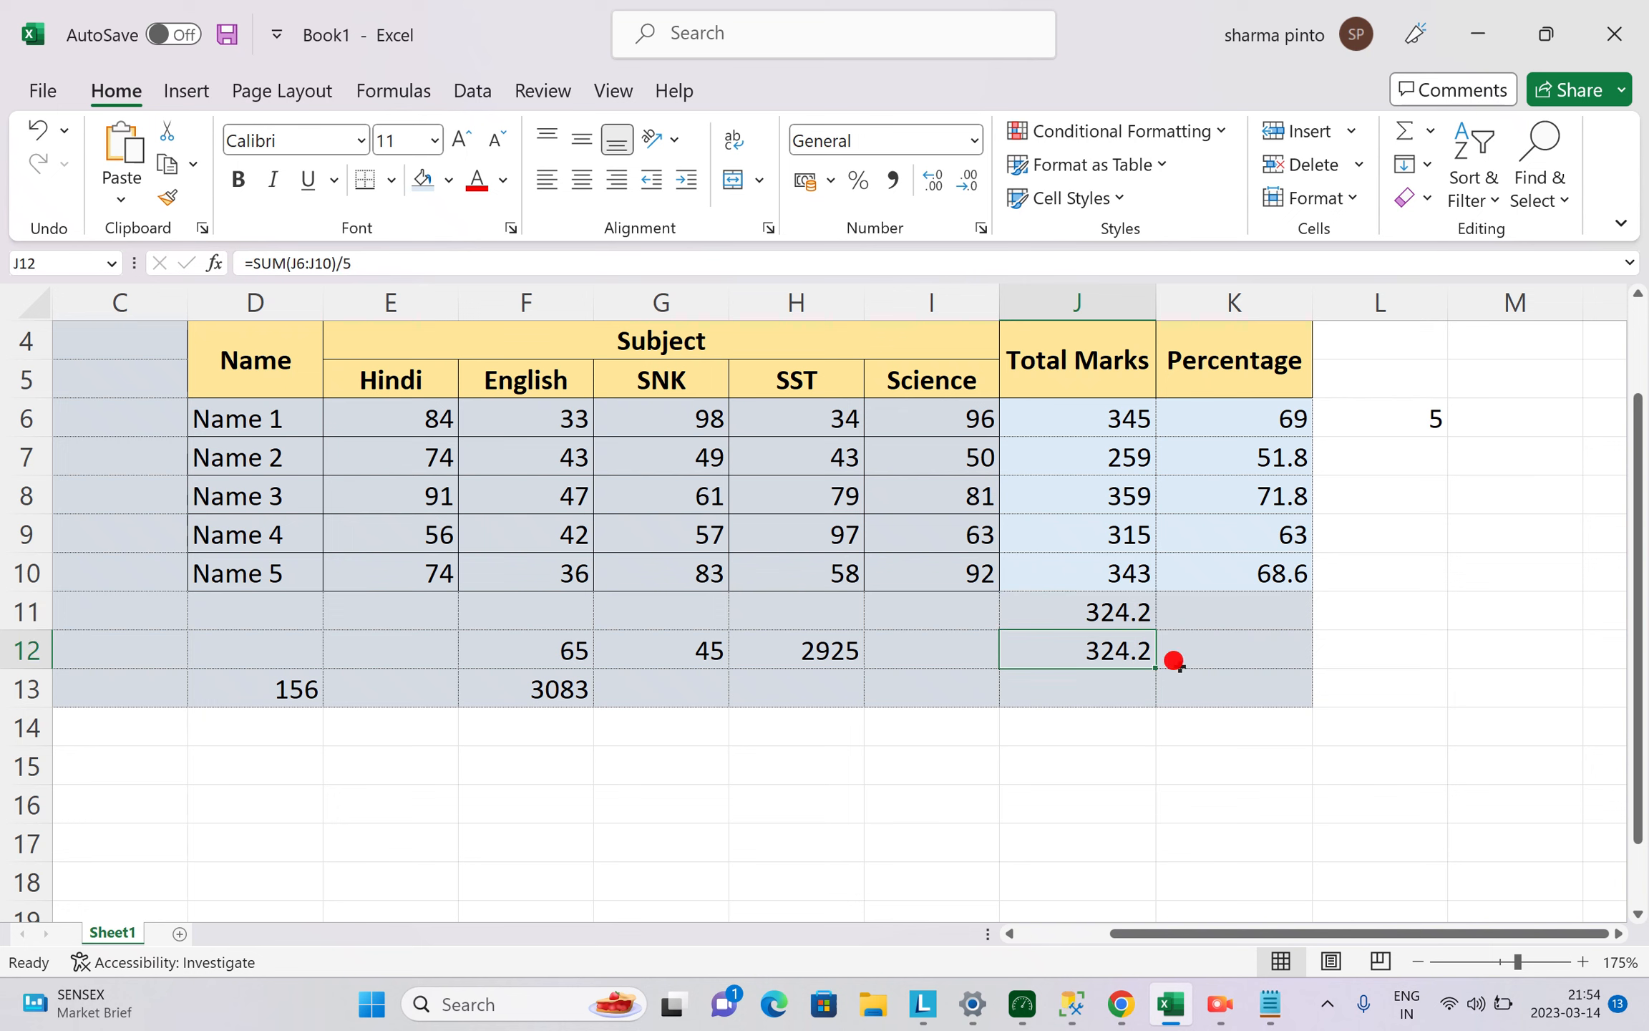
key("F2")
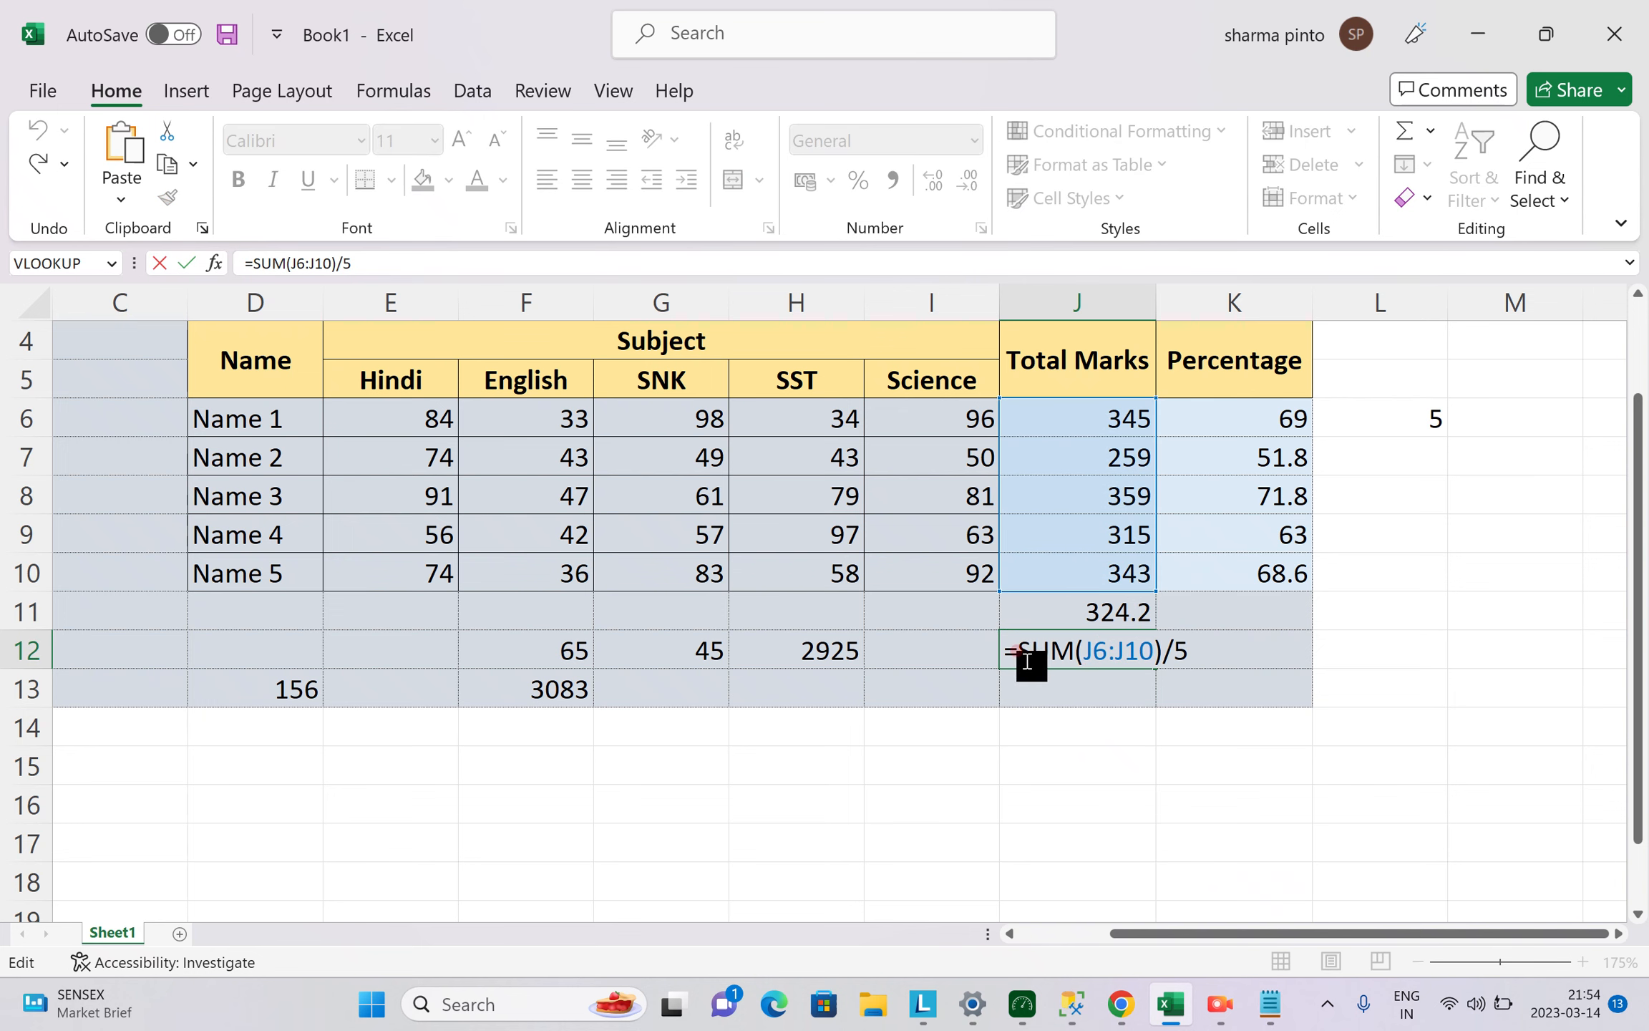
left_click_drag(1019, 653, 1193, 651)
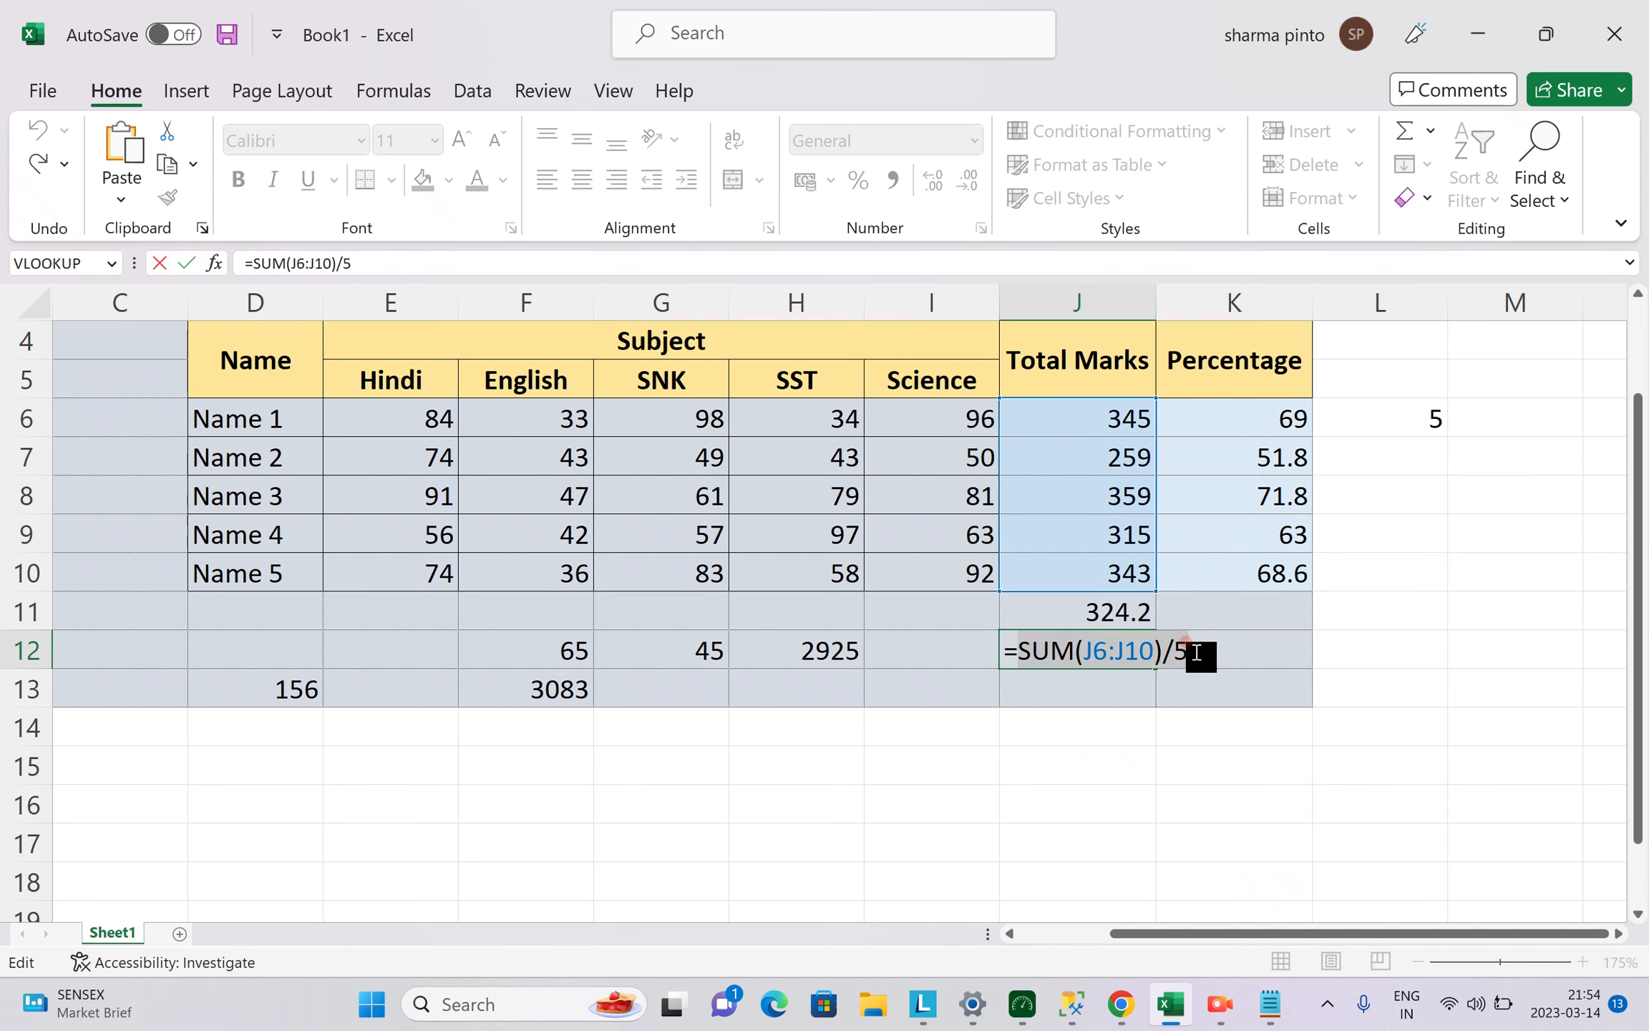
left_click(1108, 620)
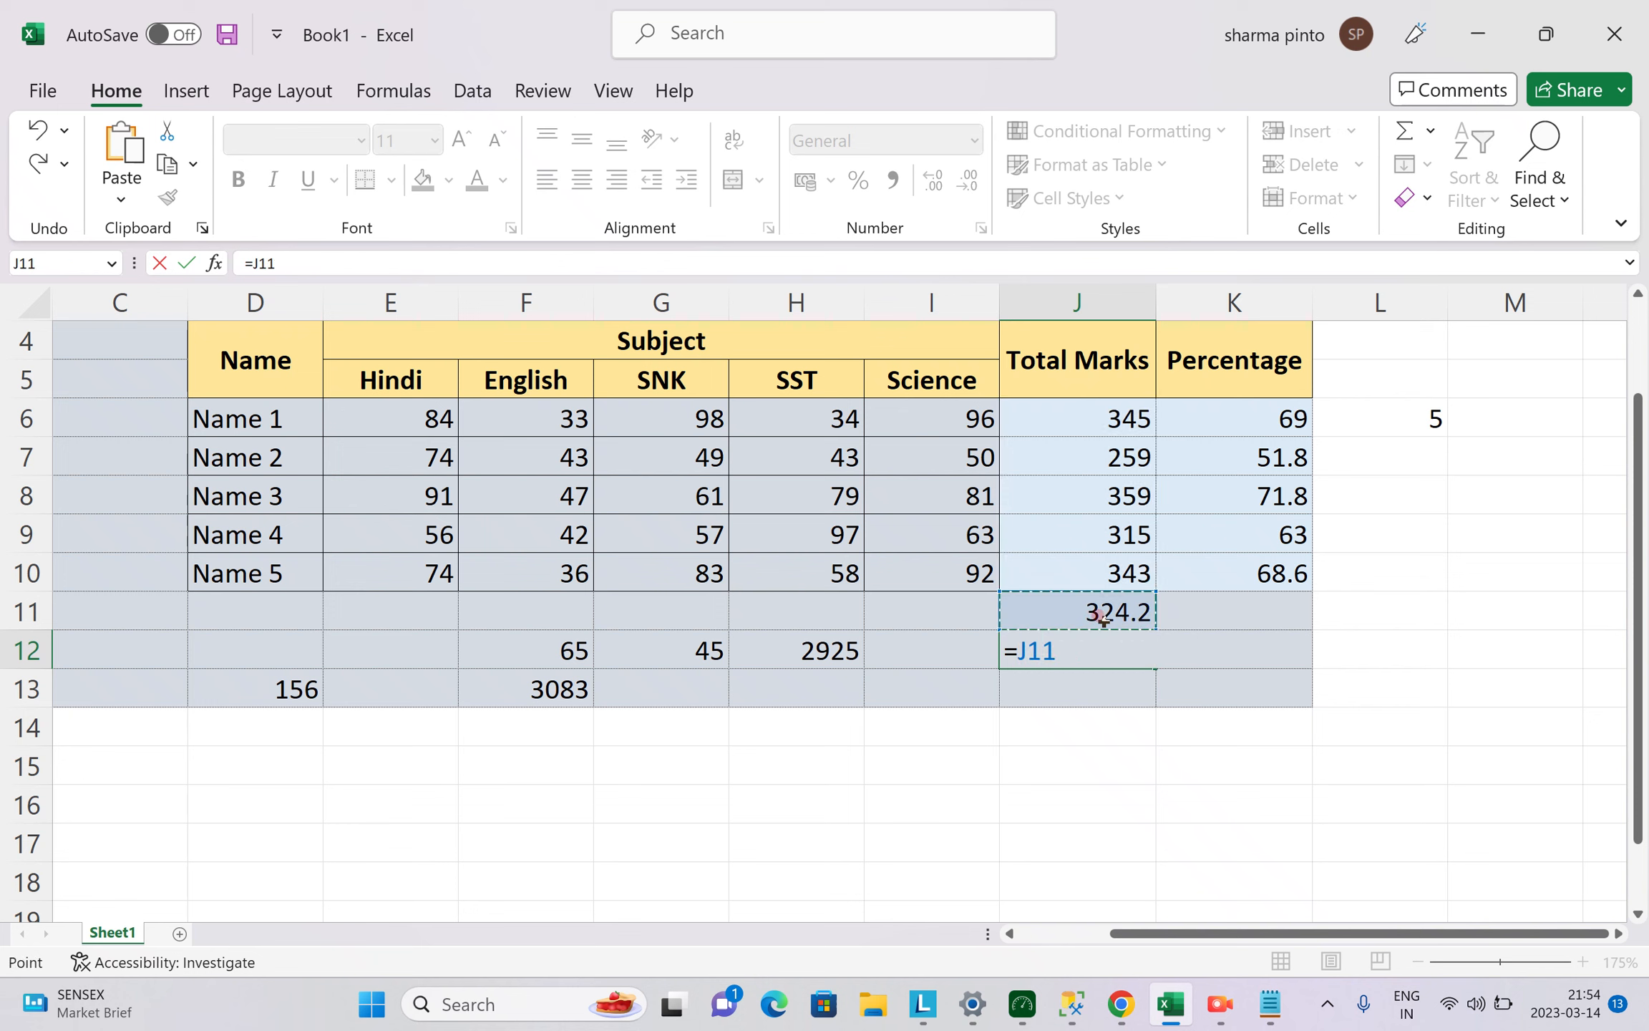
key("Escape")
left_click(1099, 615)
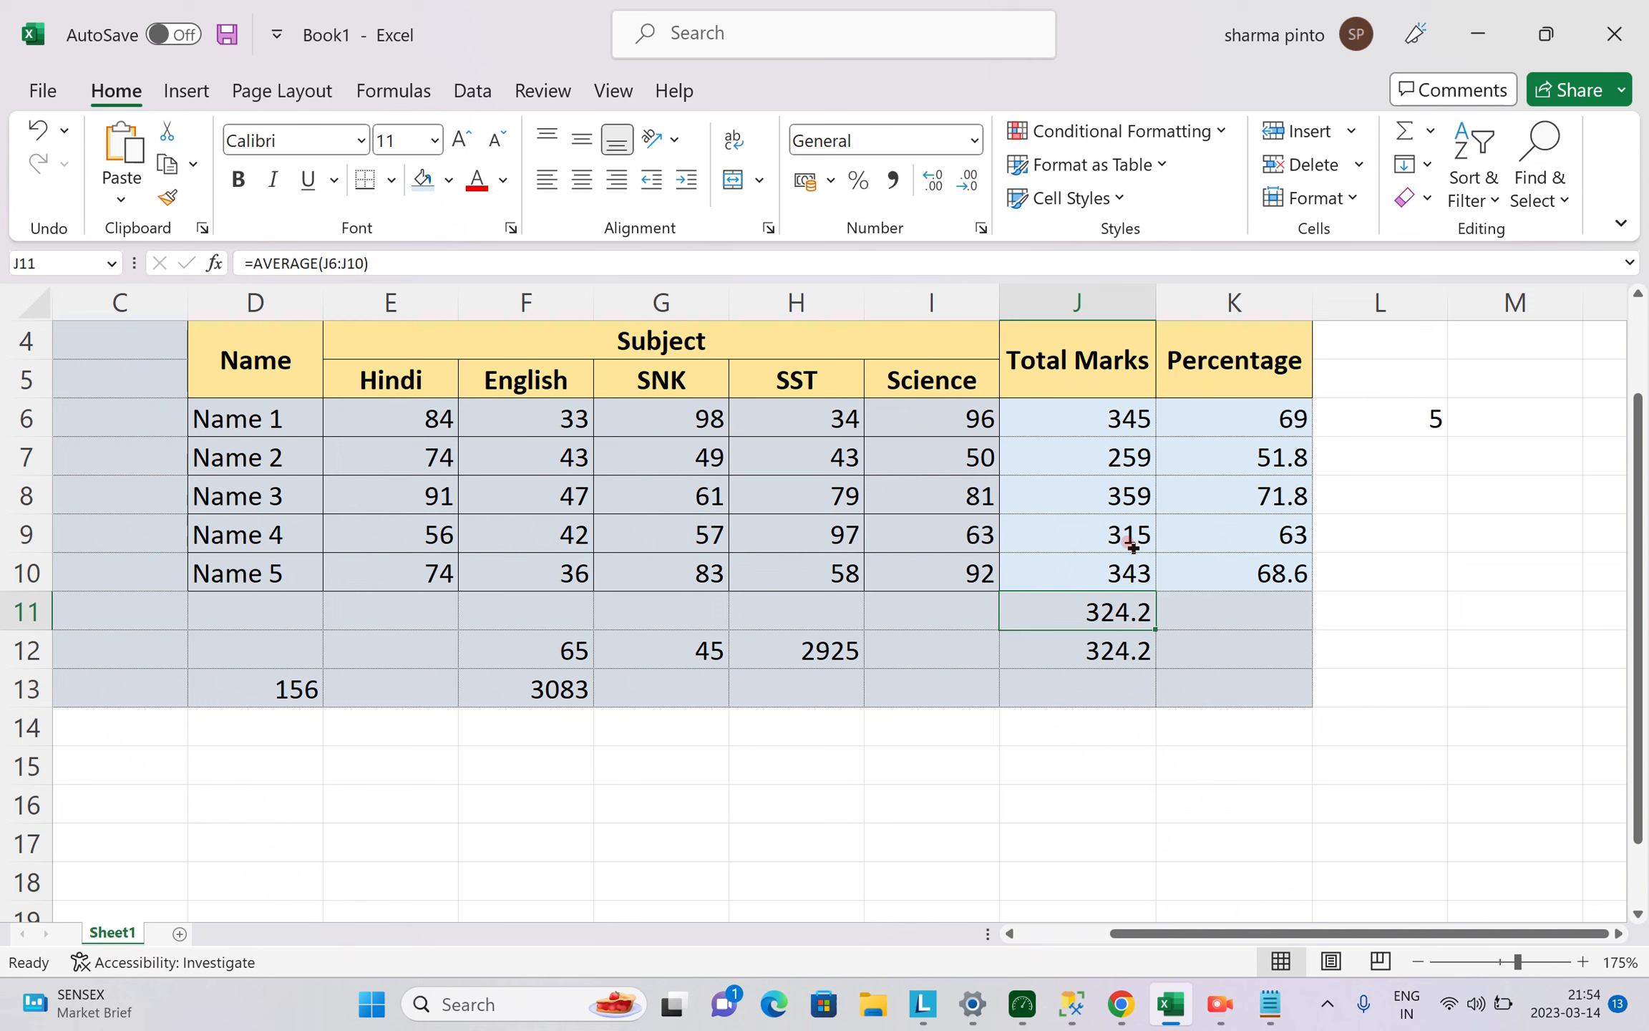
left_click(1129, 641)
left_click(1125, 616)
left_click(1109, 653)
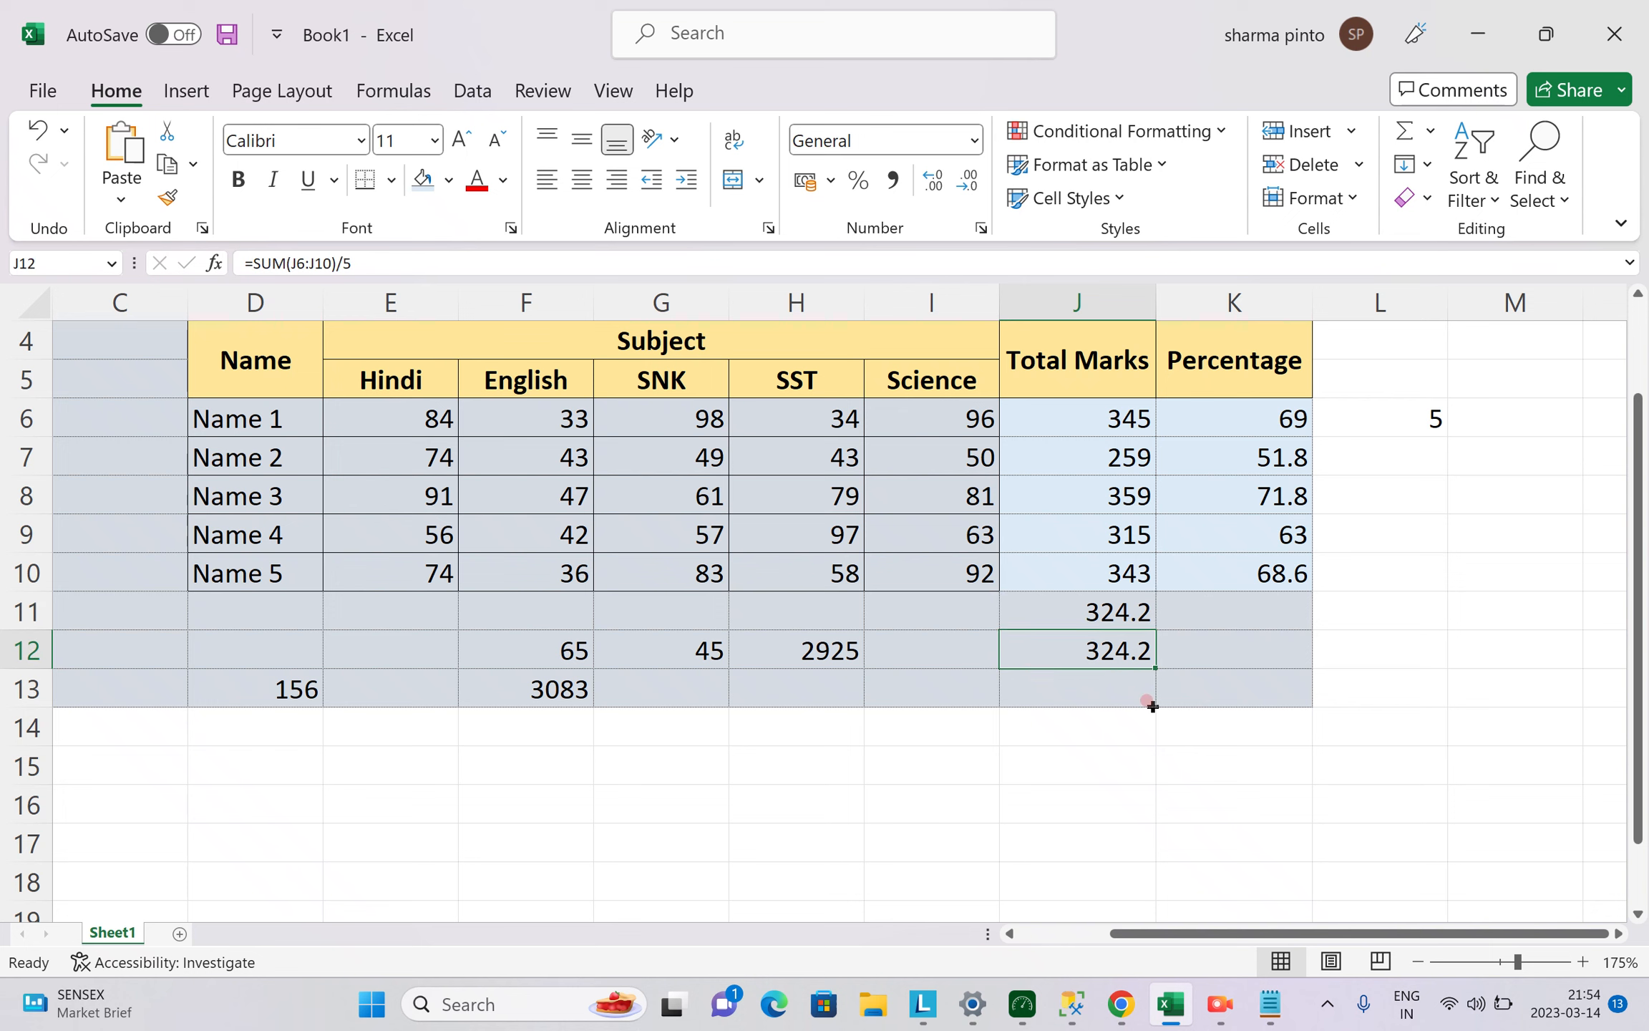
Replace the divisor in J12 with COUNT so the formula reads =SUM(J6:J10)/COUNT(J6:J10).
key("F2")
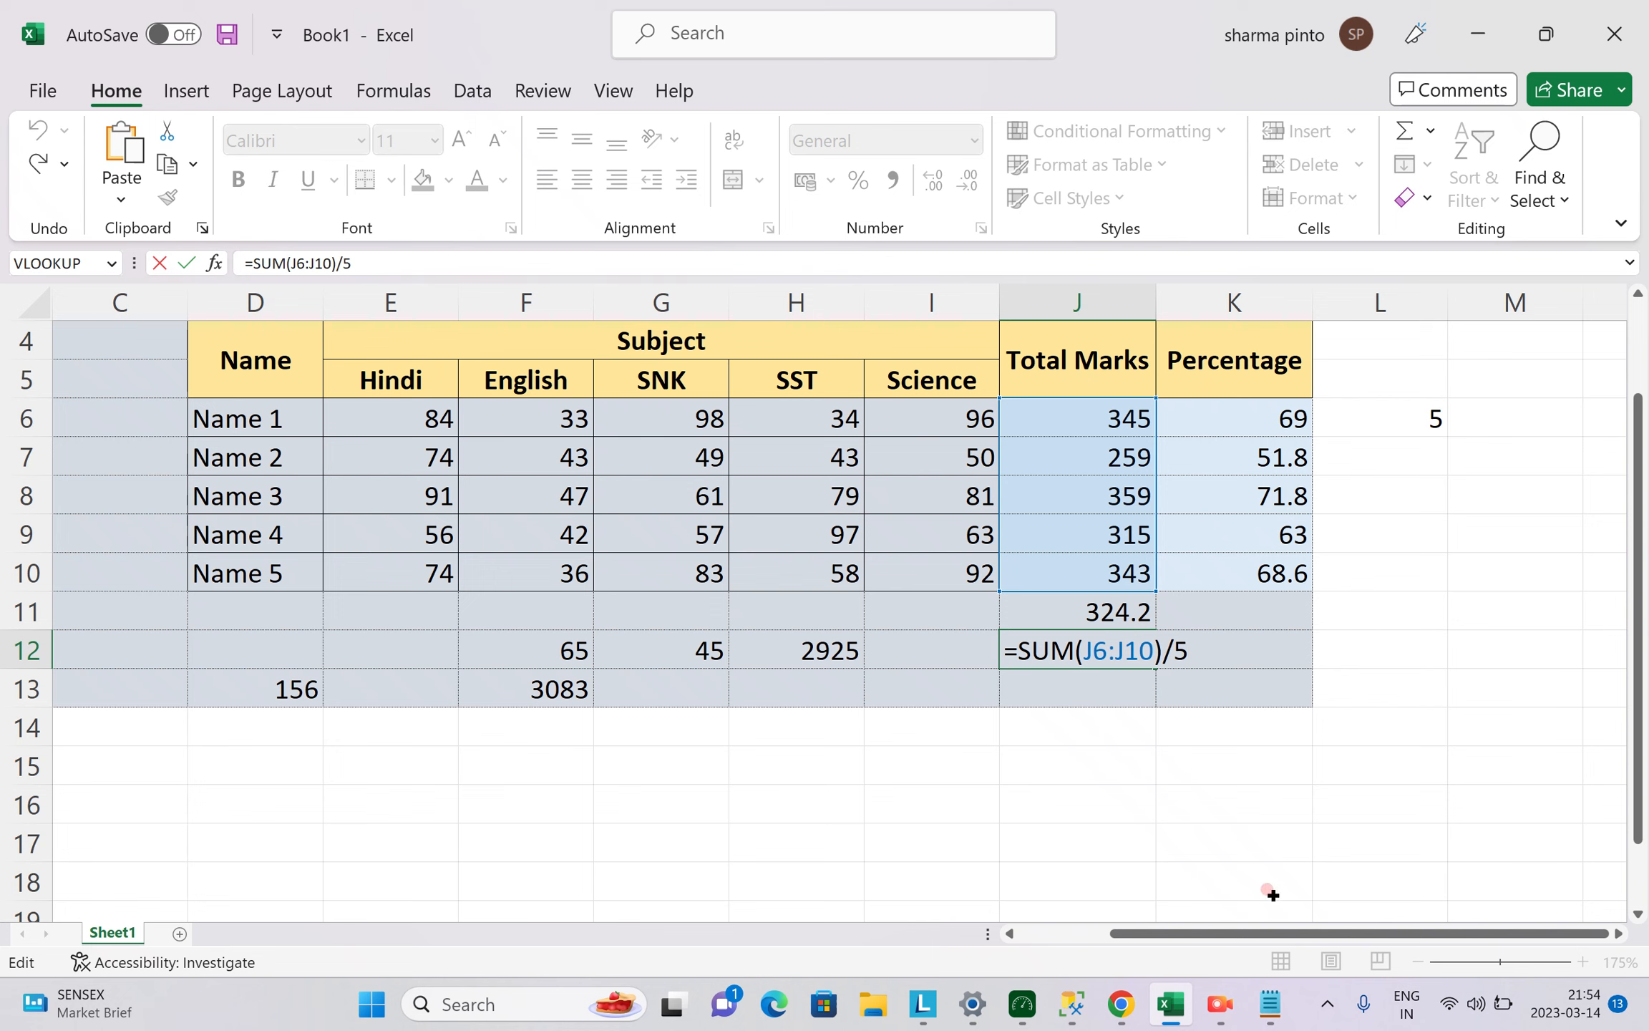
key("BackSpace")
type("count(")
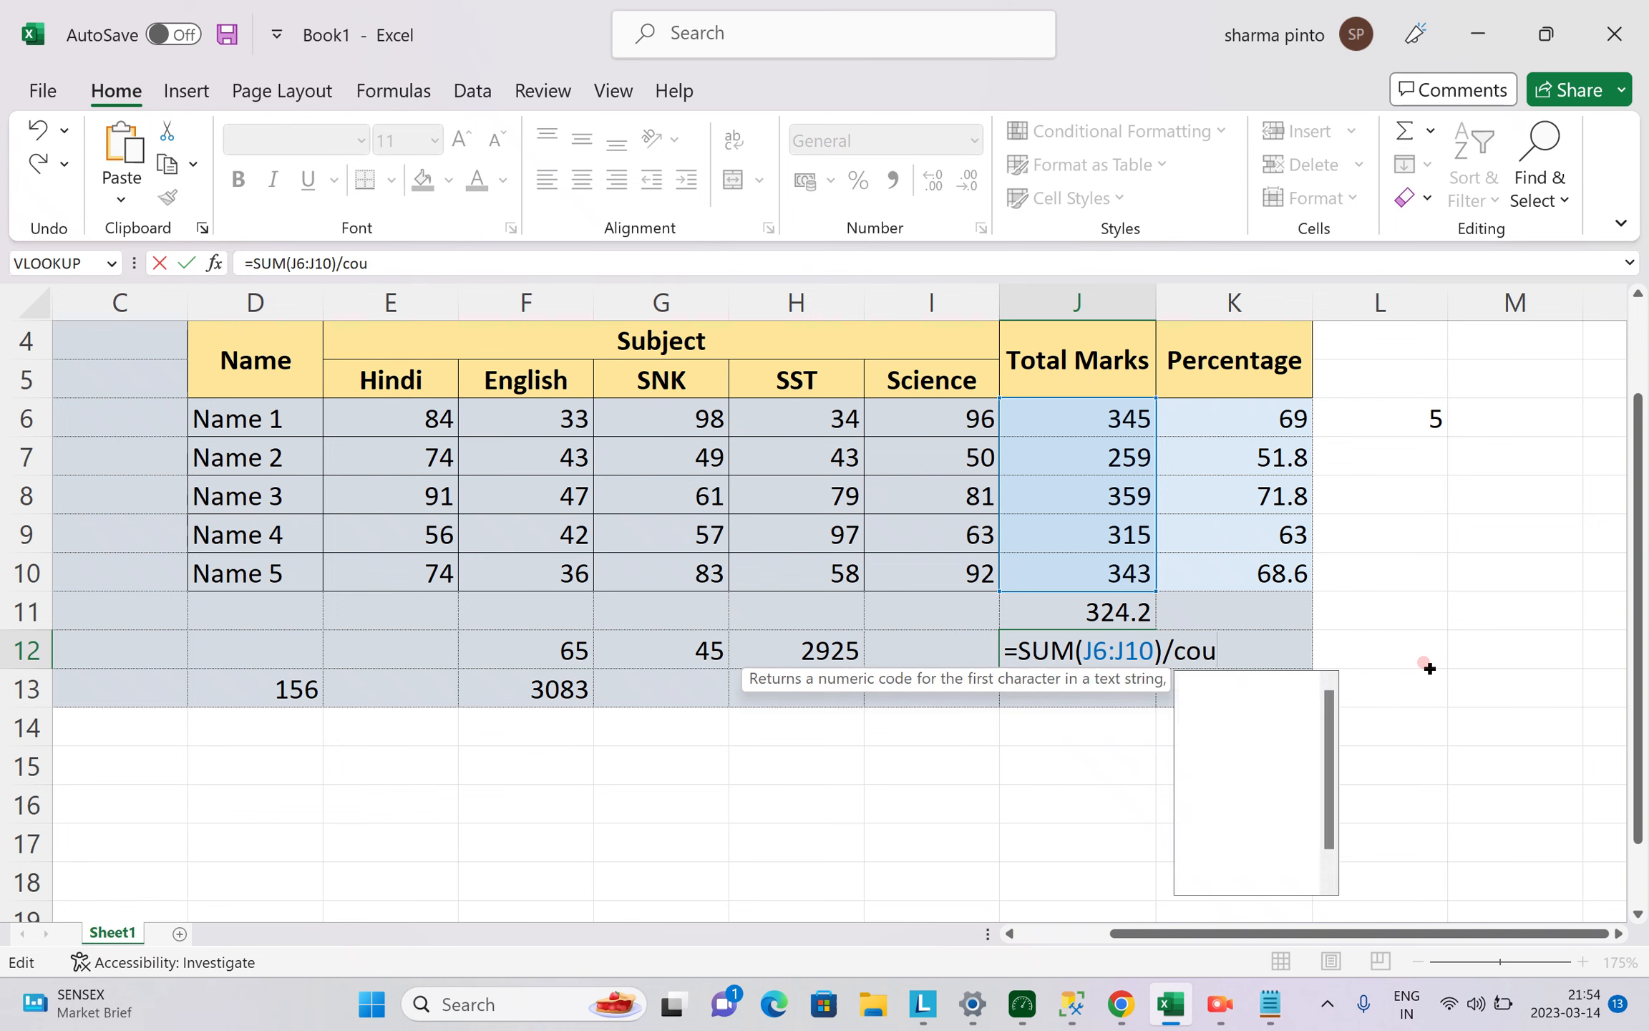
left_click_drag(1115, 430, 1105, 577)
type(")")
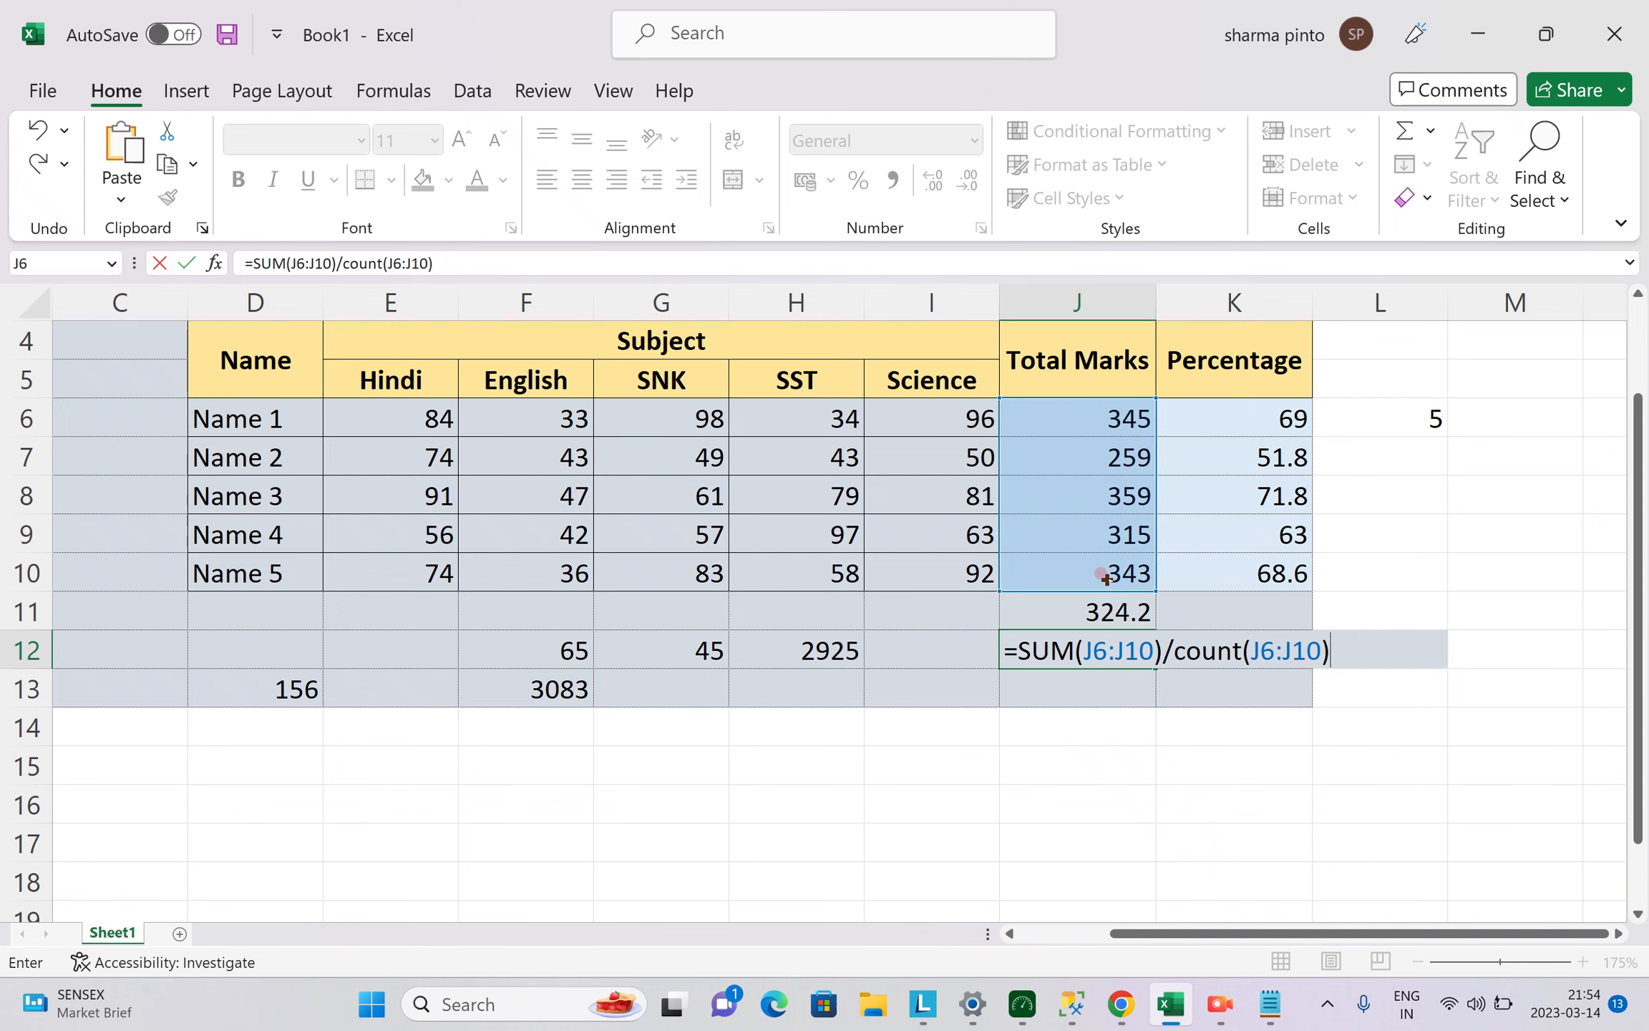
key("Return")
Compare the SUM and COUNT formula in J12 with the AVERAGE formula in J11, leaving both formulas as they are.
key("Up")
key("F2")
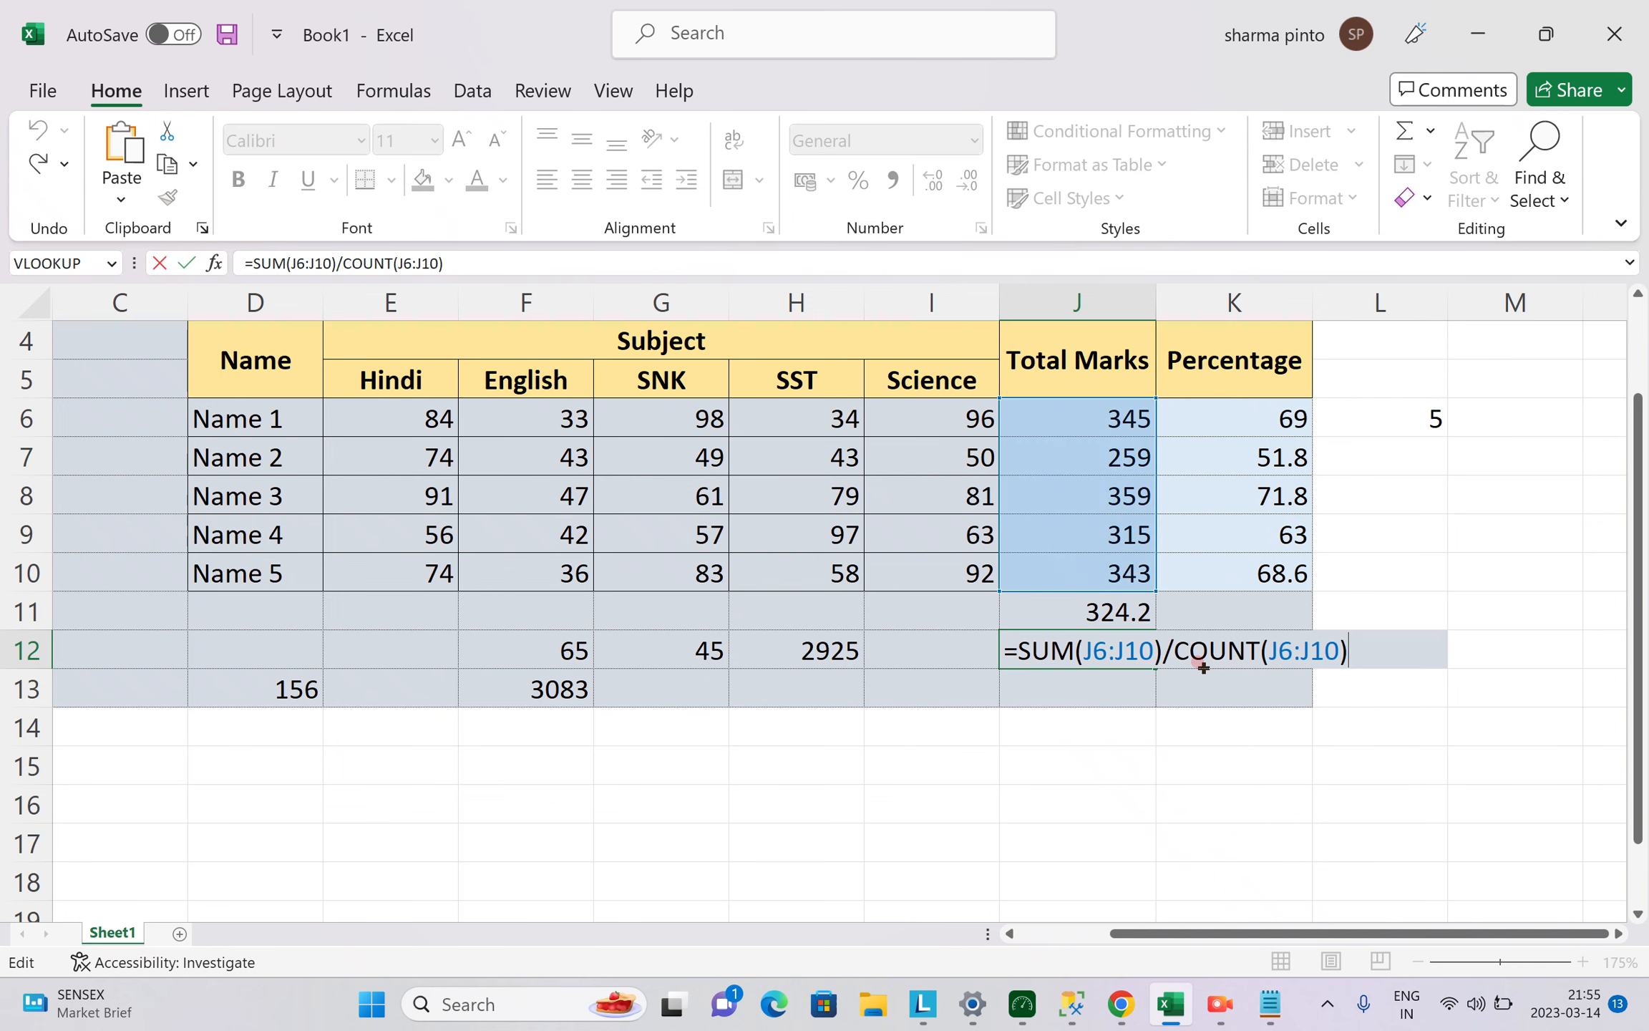
left_click(1079, 608)
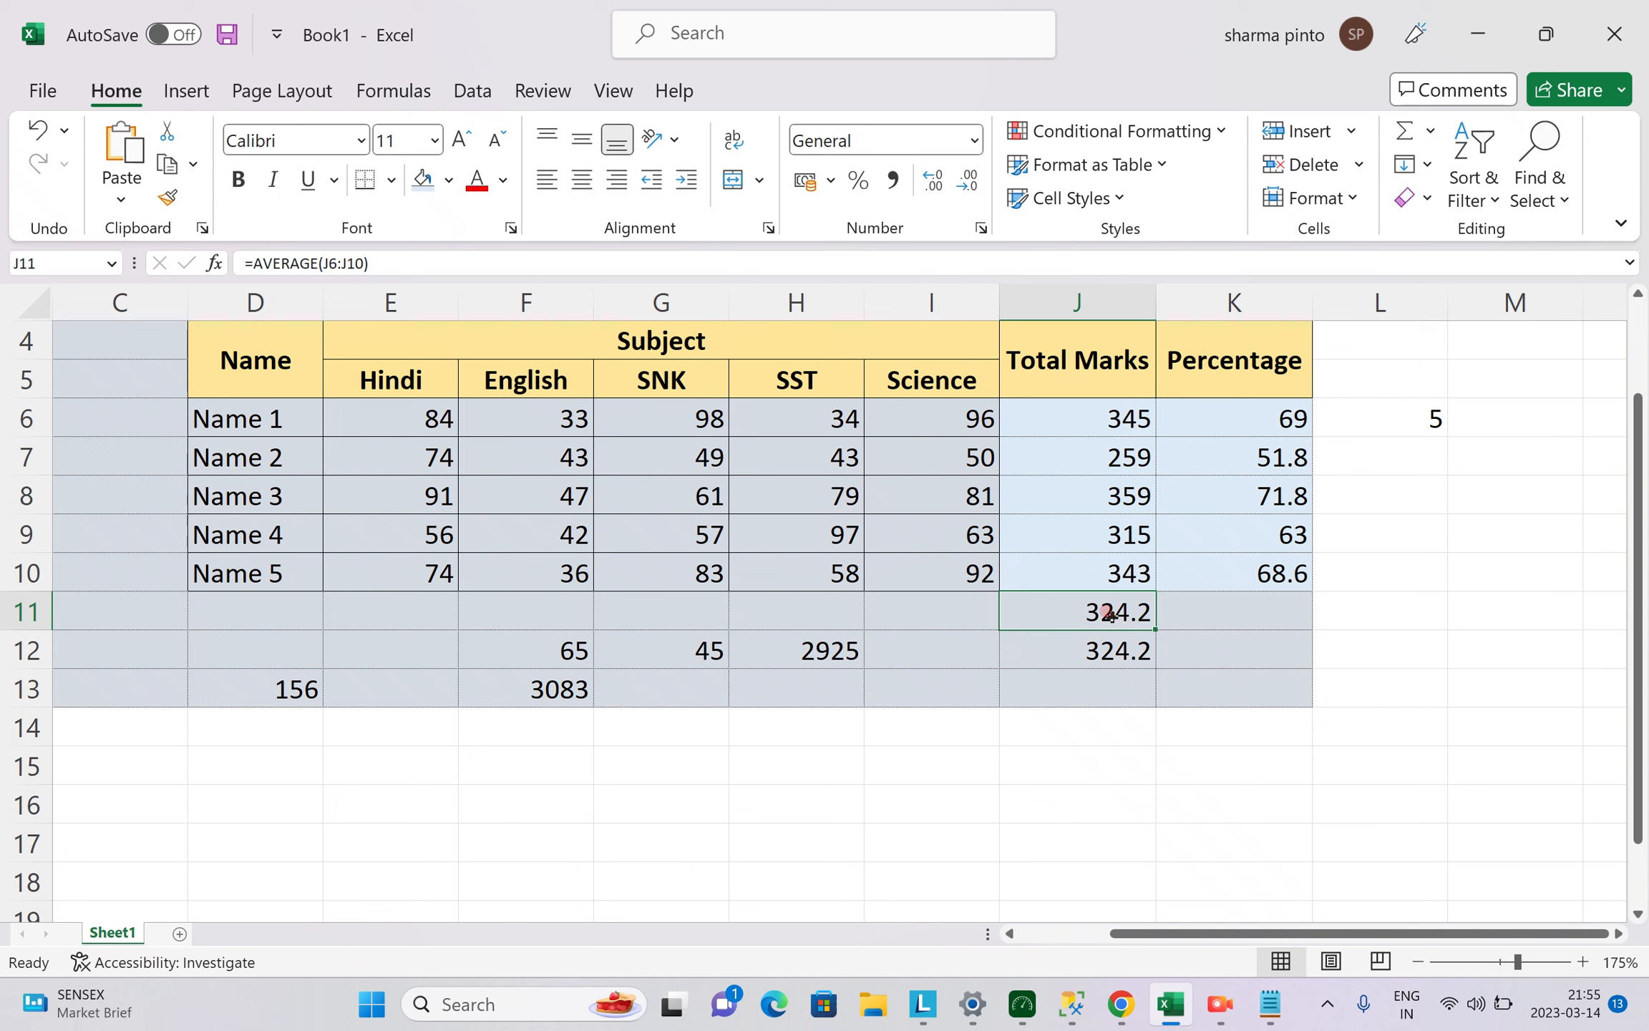
left_click(1138, 652)
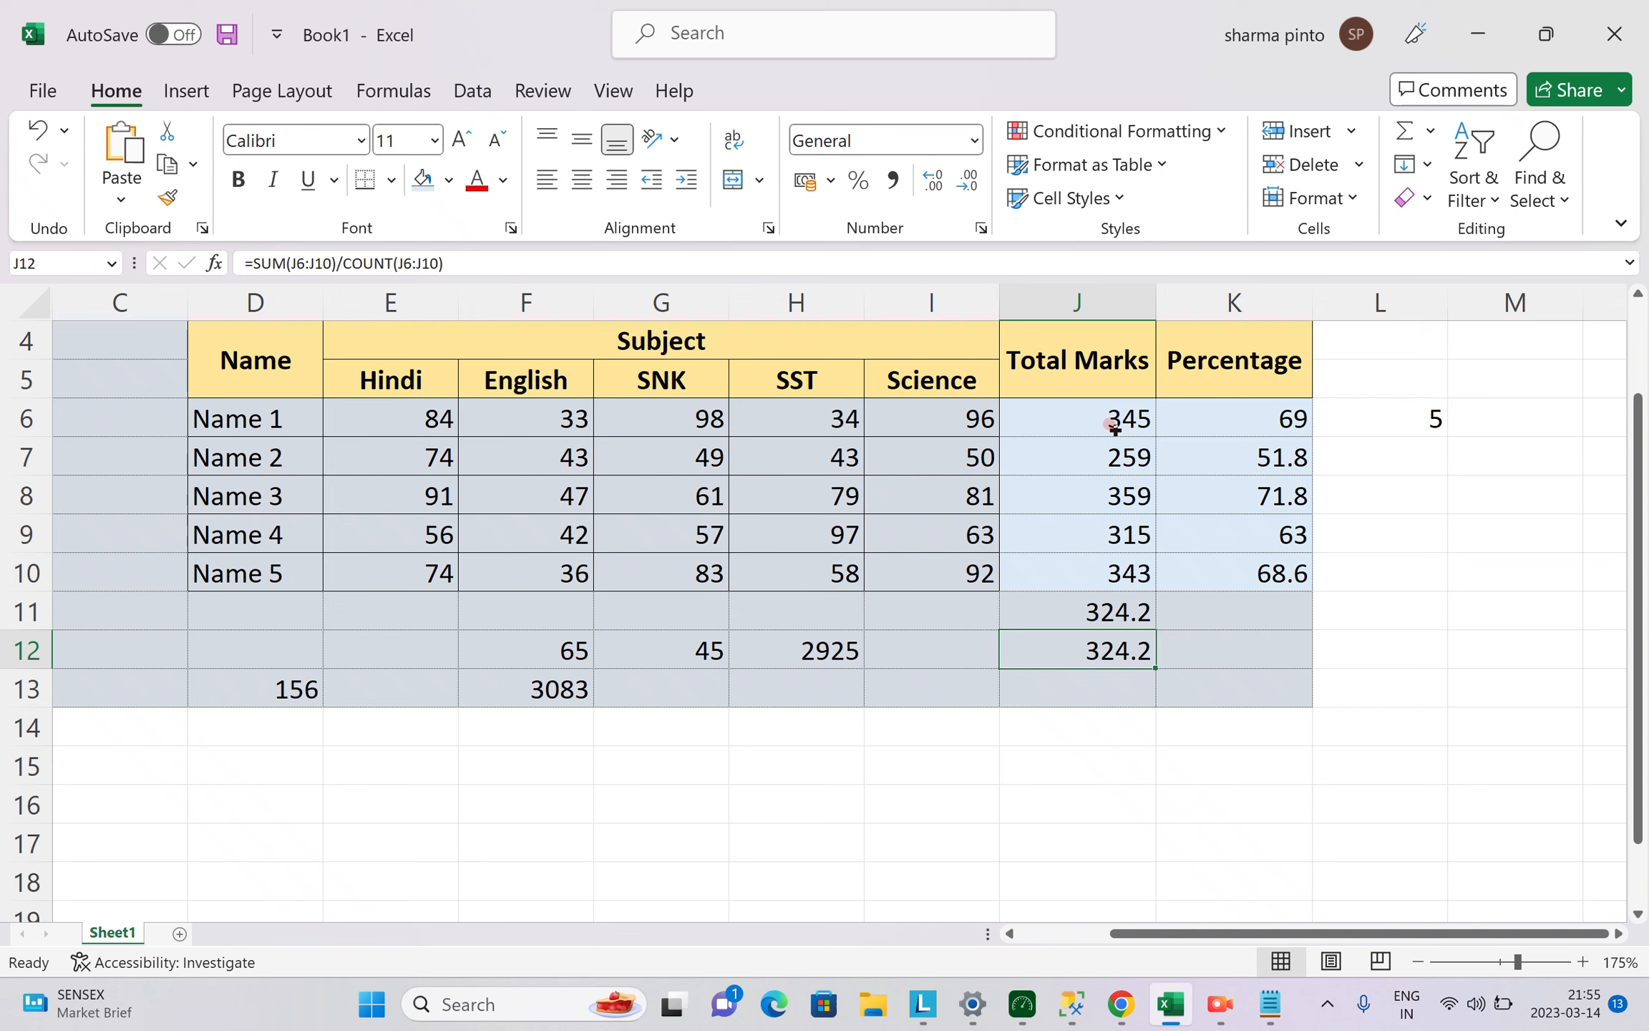
key("F2")
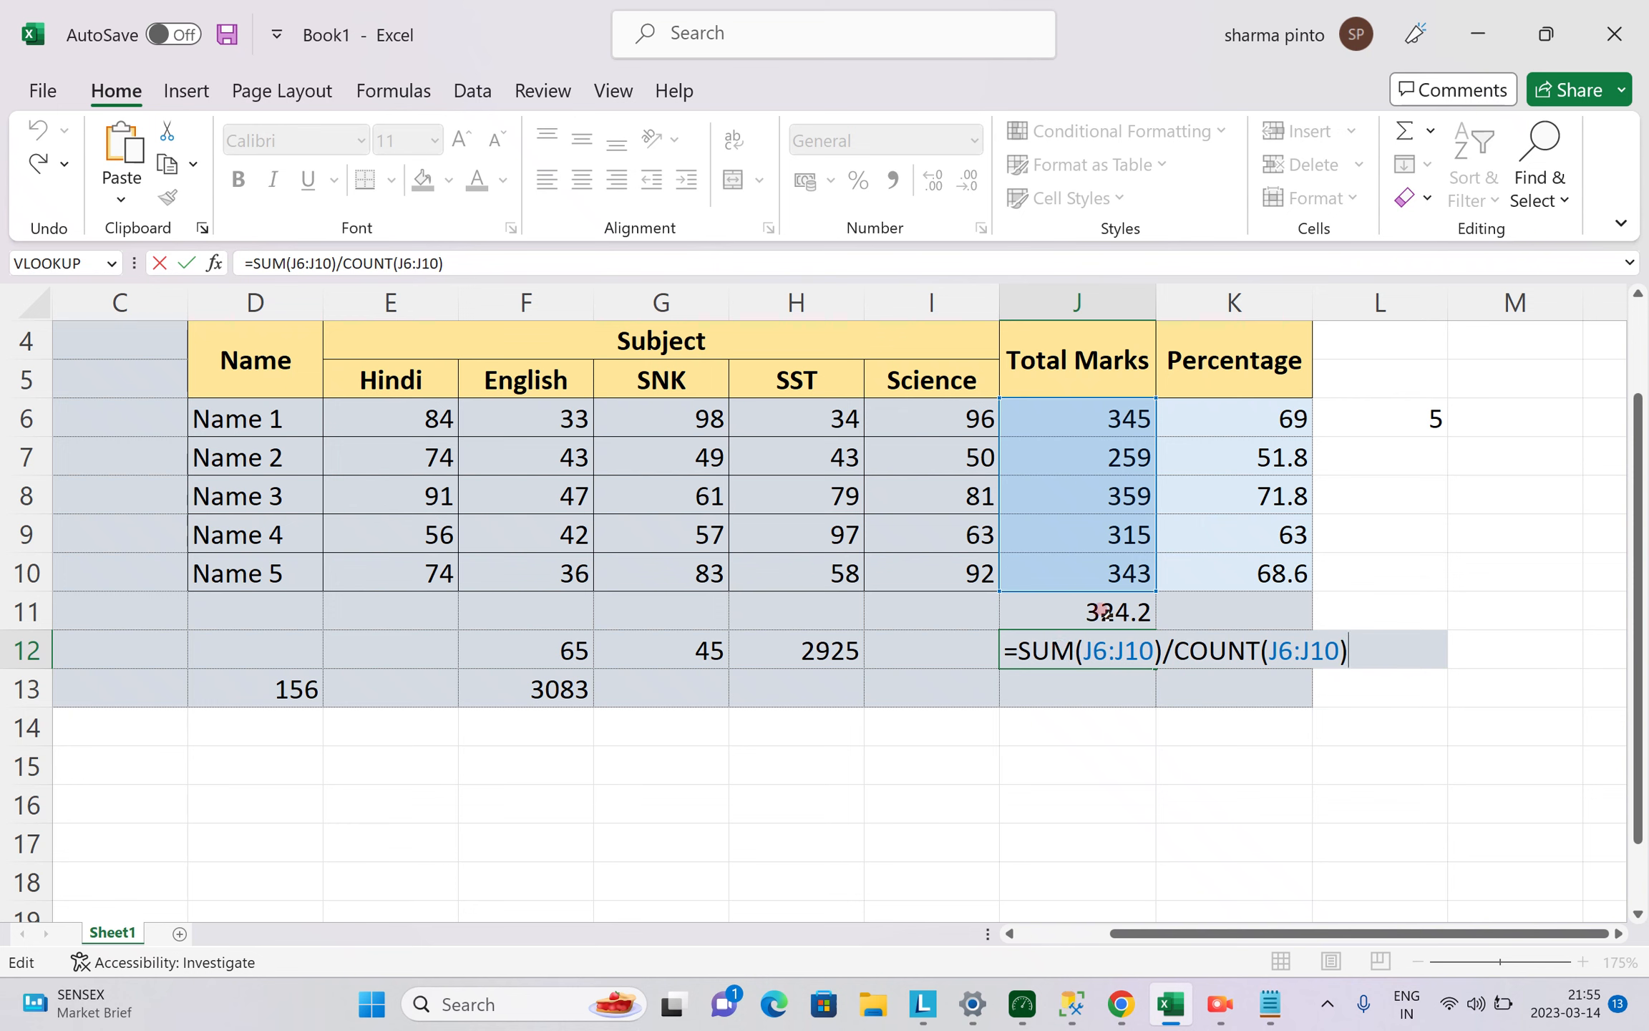
key("ctrl+Return")
Clear both average formulas from J11:J12 below the Total Marks column.
left_click_drag(1103, 612, 1108, 644)
key("Delete")
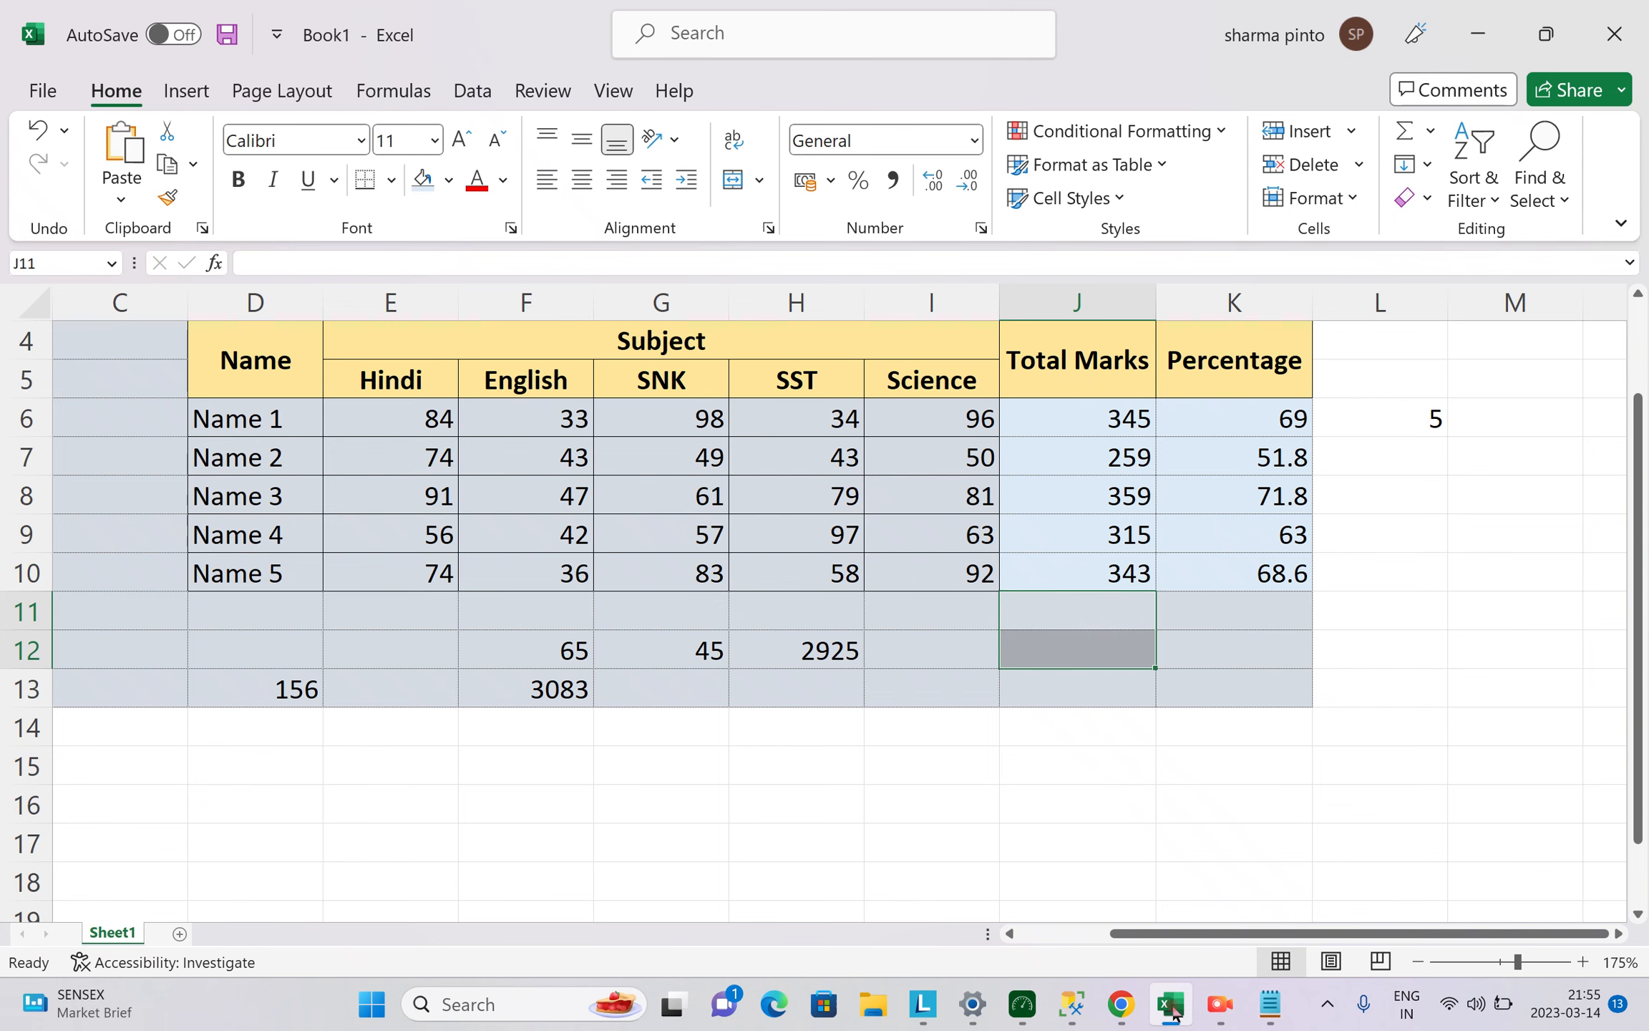
Read the CONCAT description in the Notepad function list and return to the Excel workbook.
left_click(1271, 1006)
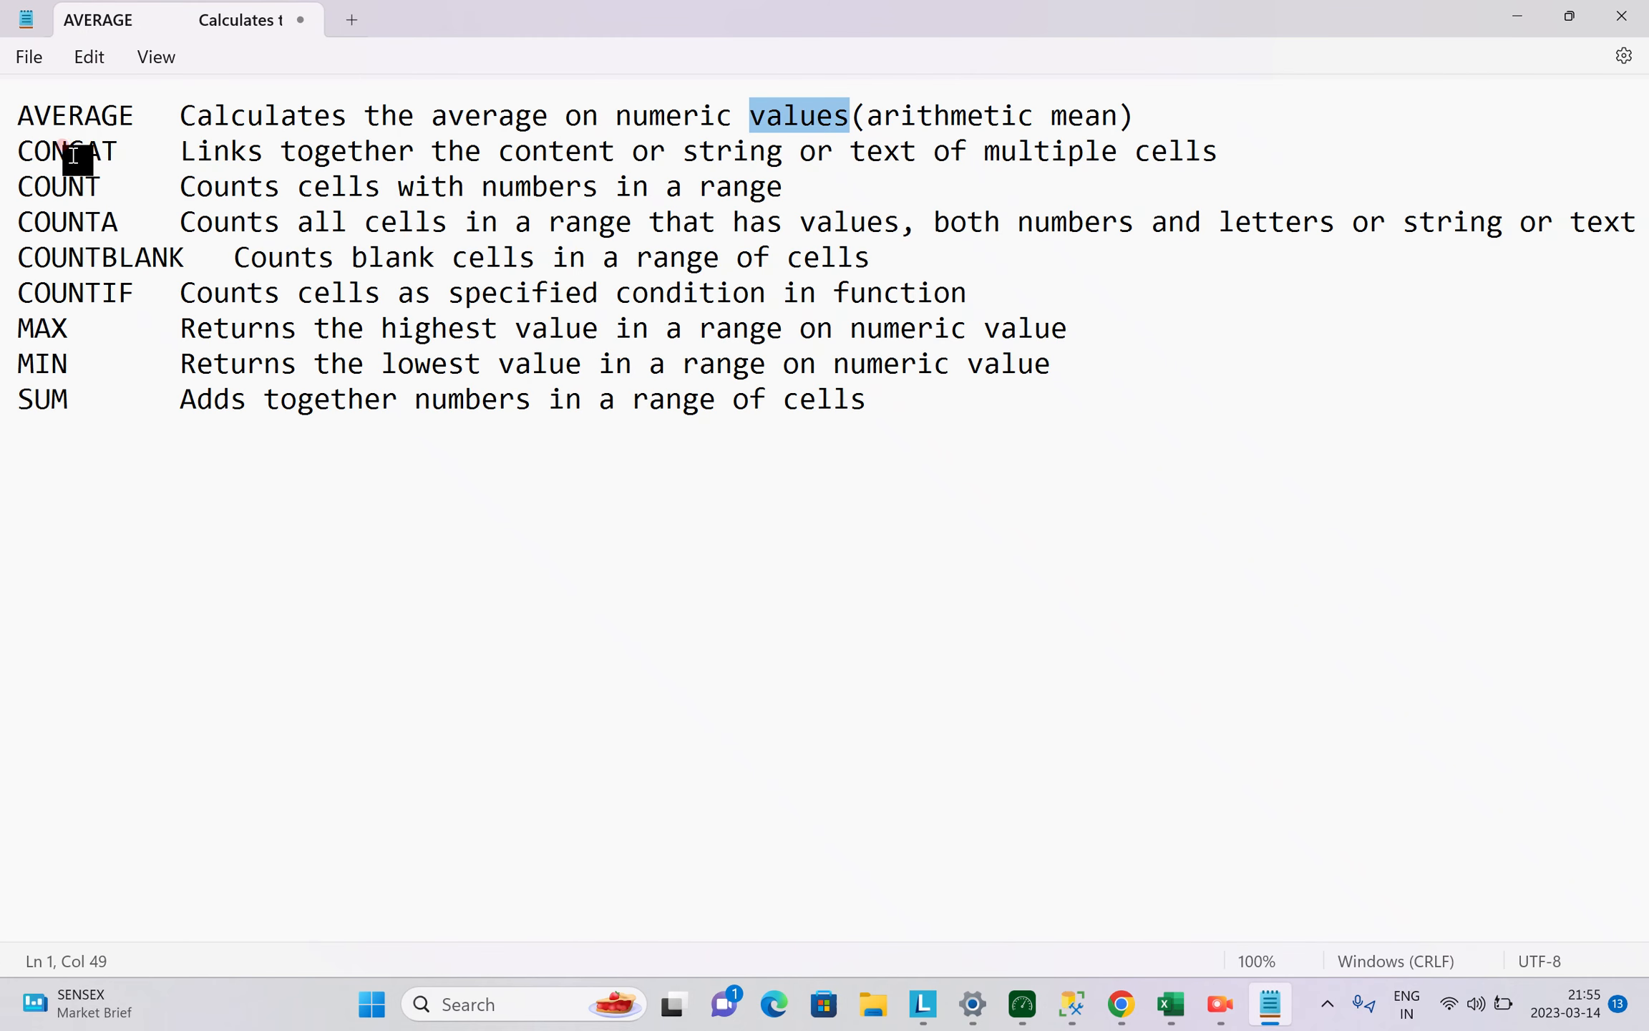
left_click(73, 156)
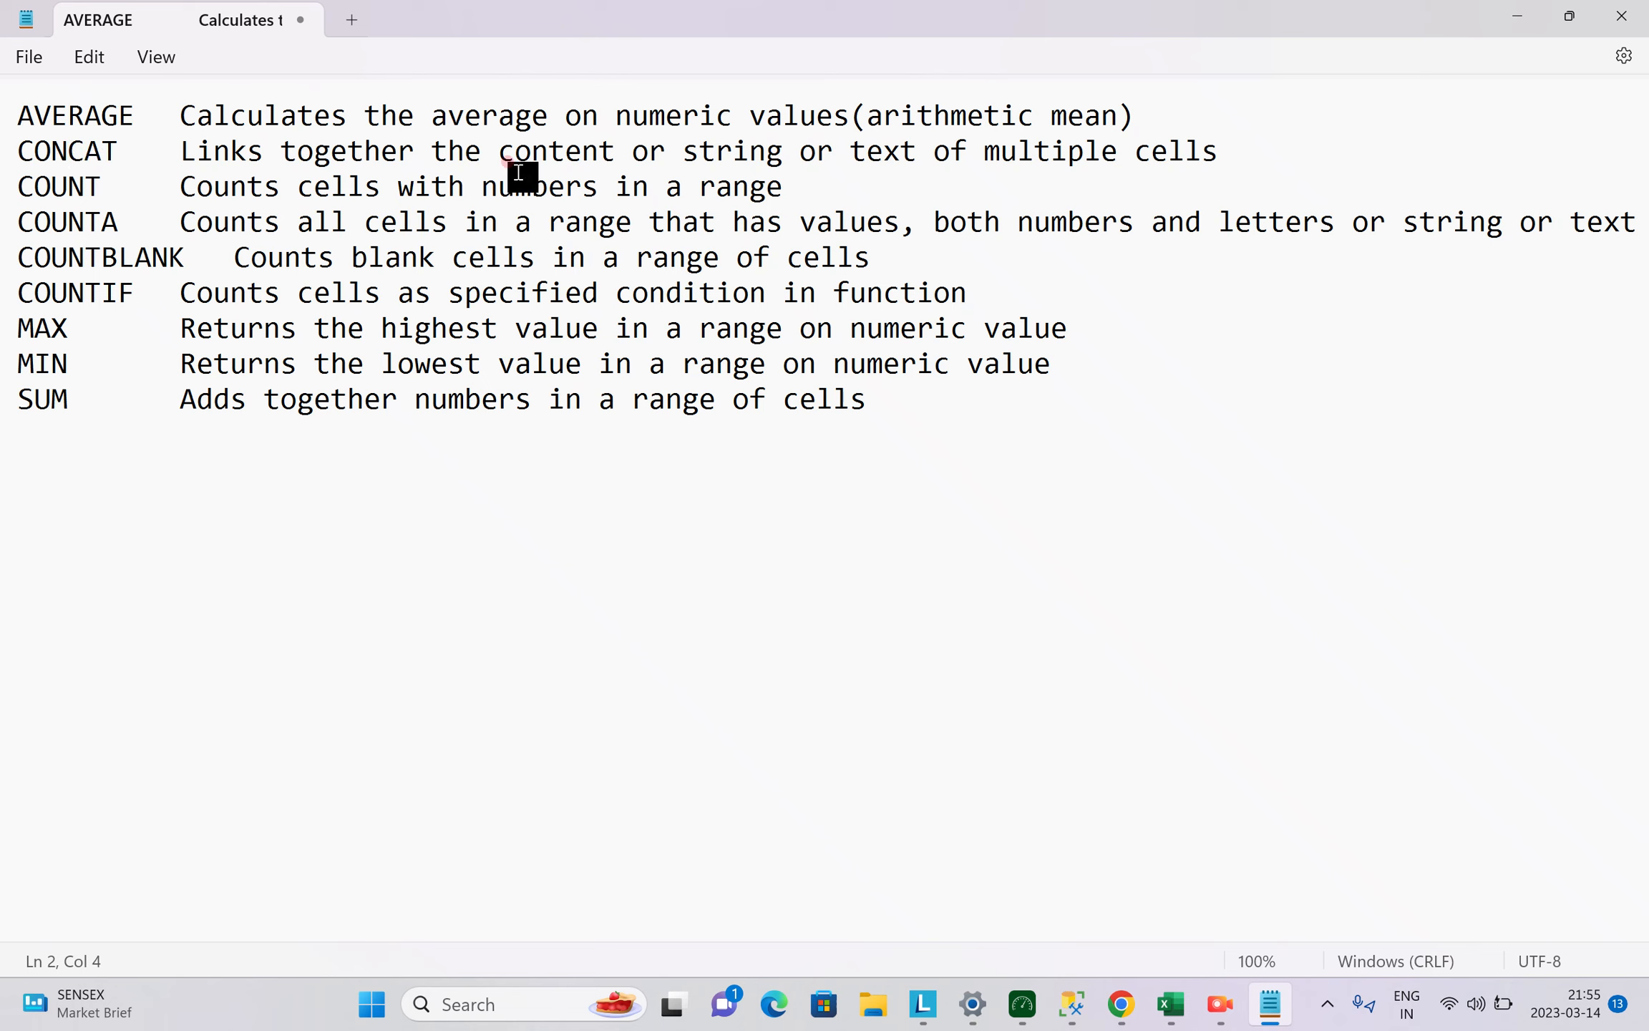
left_click(1170, 1004)
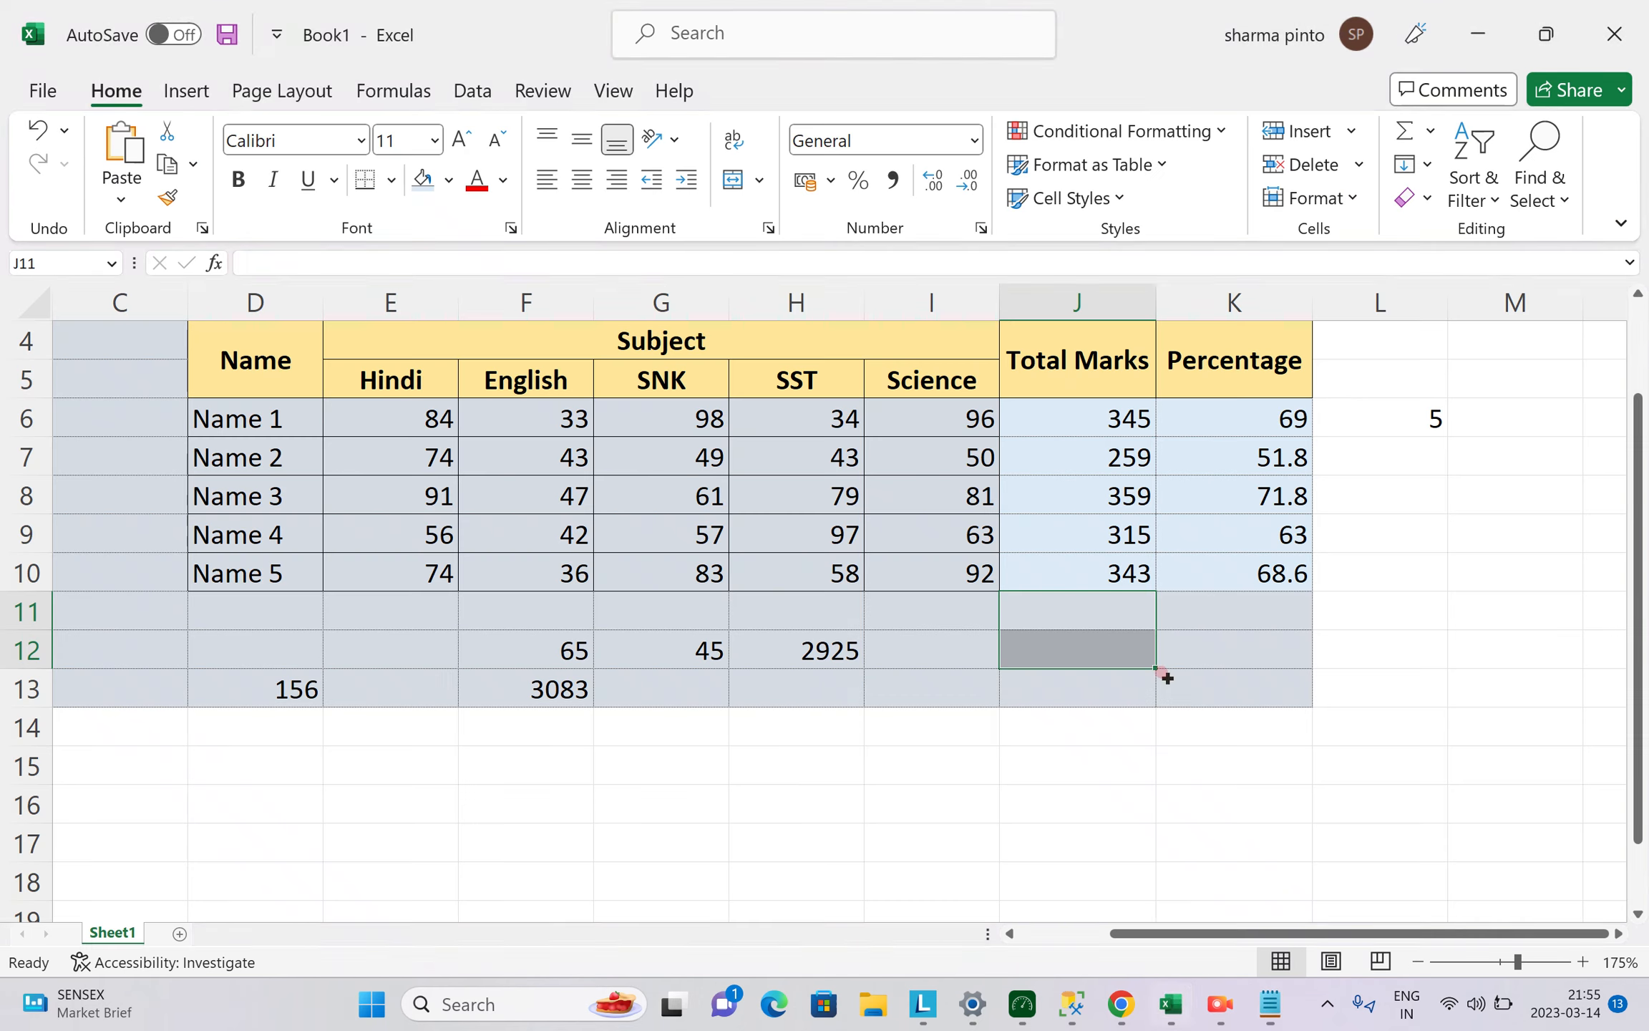
Enter the first person's first name in E15, below the marks table.
left_click(786, 760)
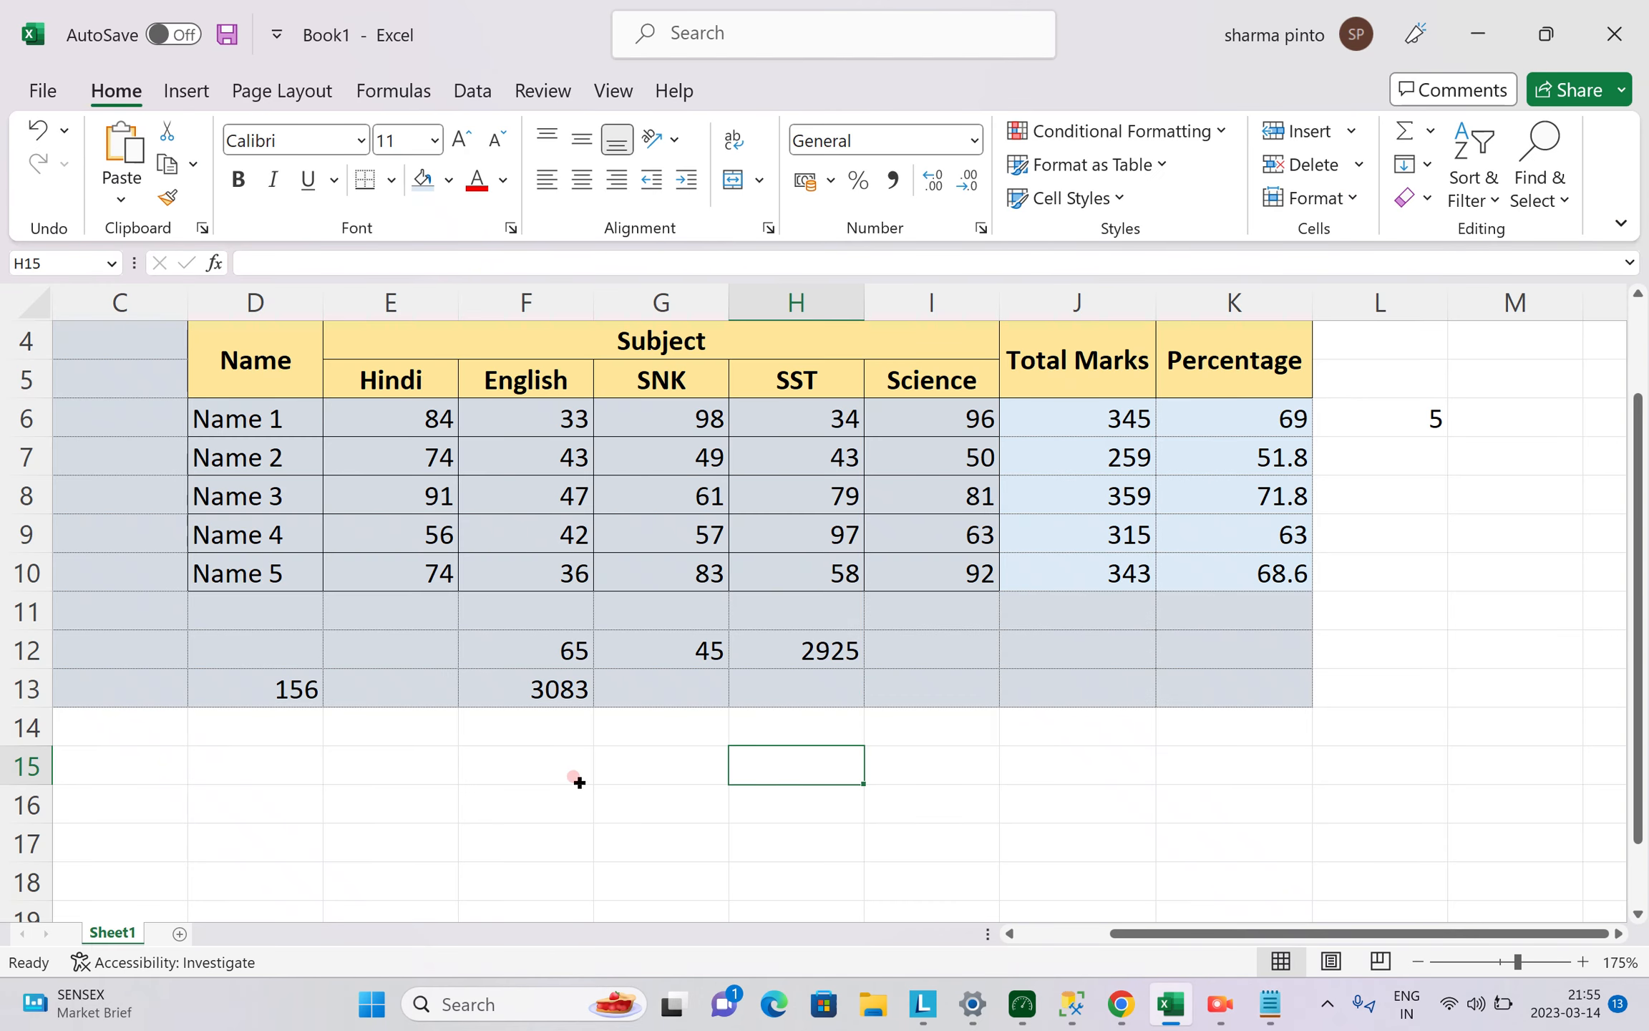
left_click(450, 755)
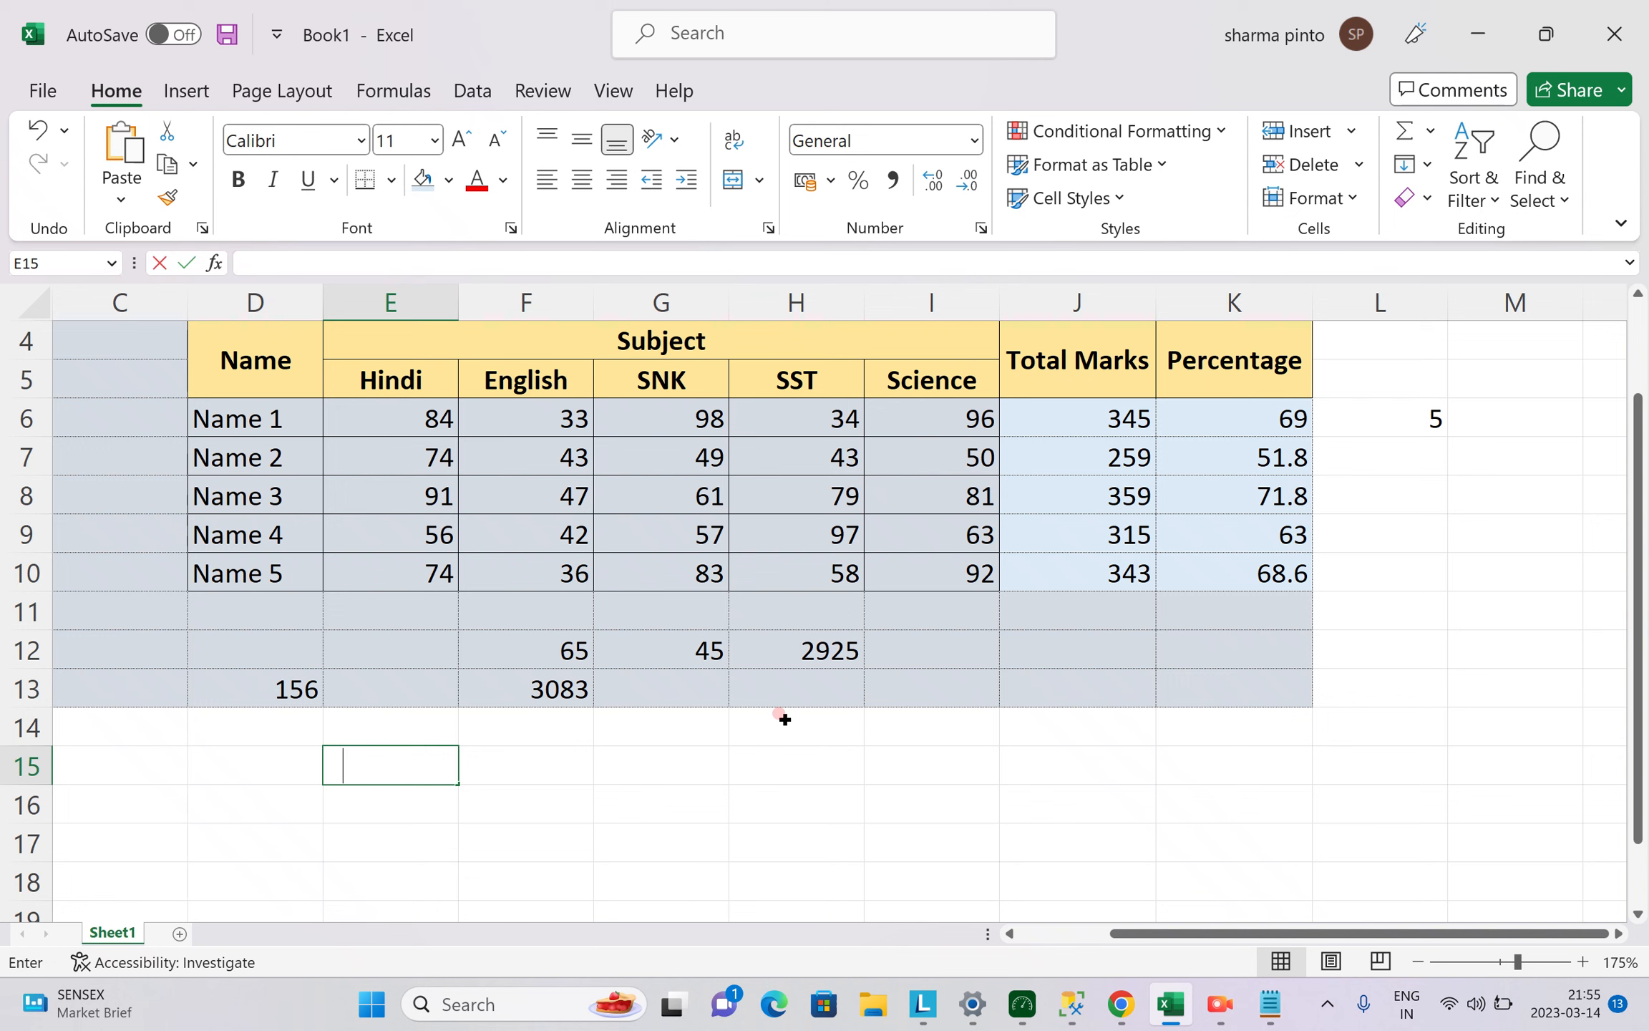
type("Ra")
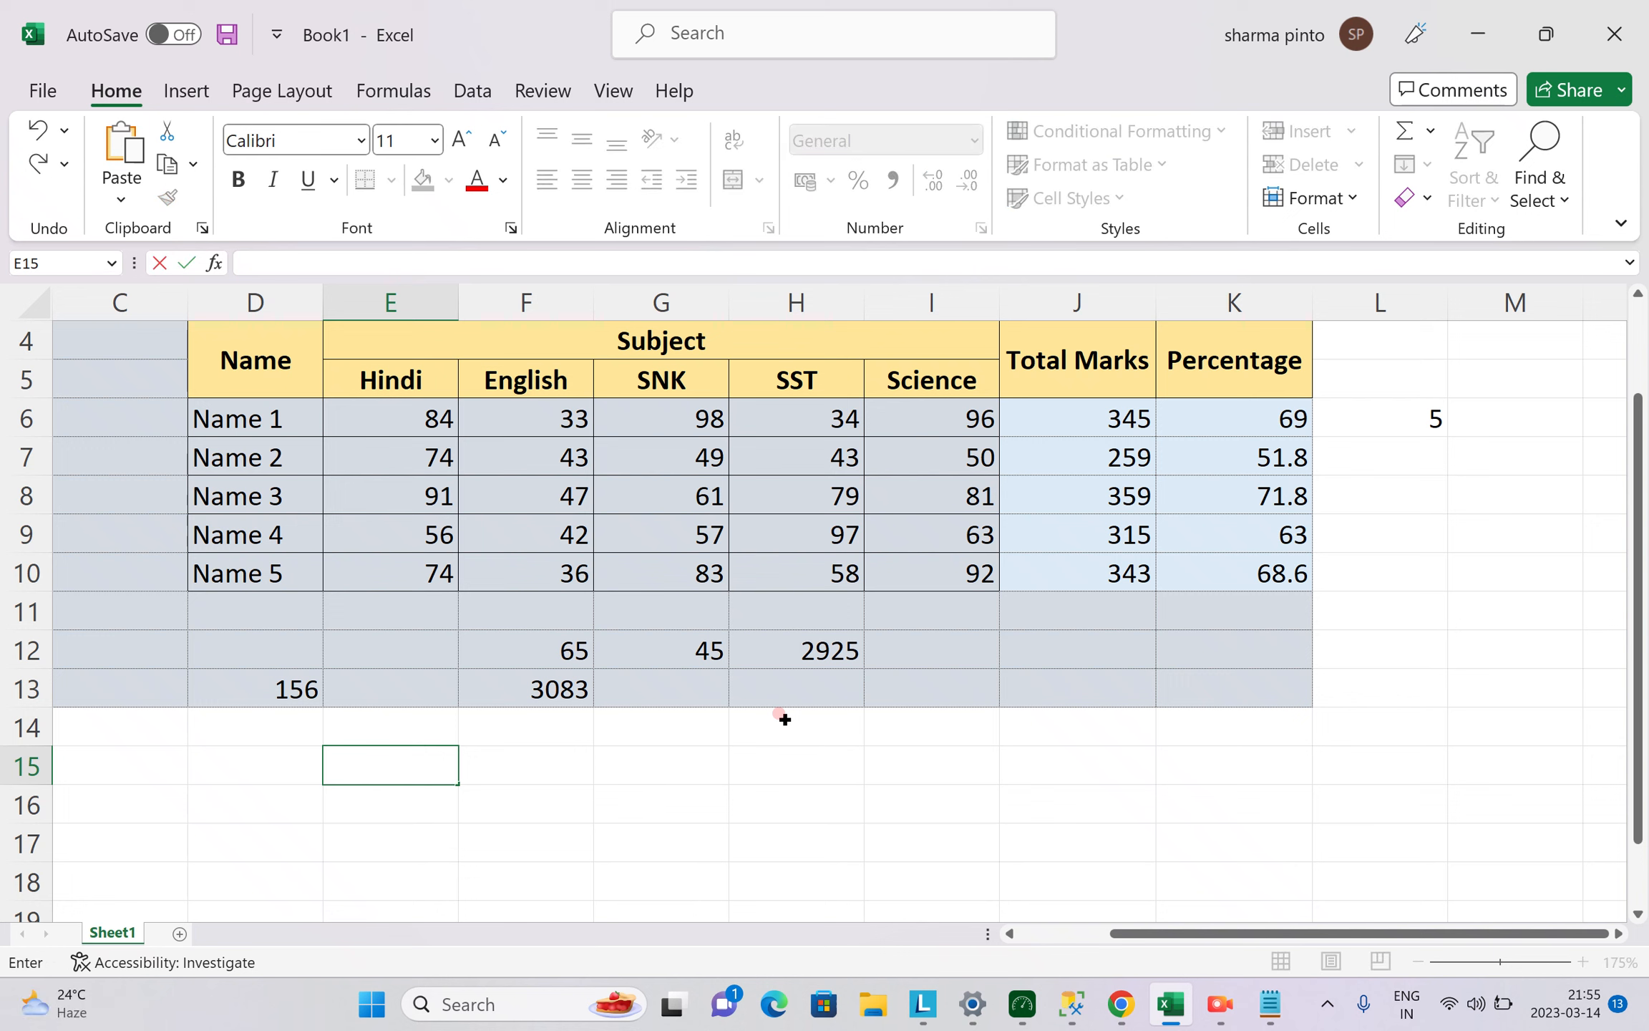
type("Sonu")
key("BackSpace")
key("ctrl+Return")
Add the header "First Name" in E14 above the entered first name.
key("Up")
type("First name")
key("ctrl+Return")
key("F2")
key("ctrl+shift+Left")
type("Name")
key("Return")
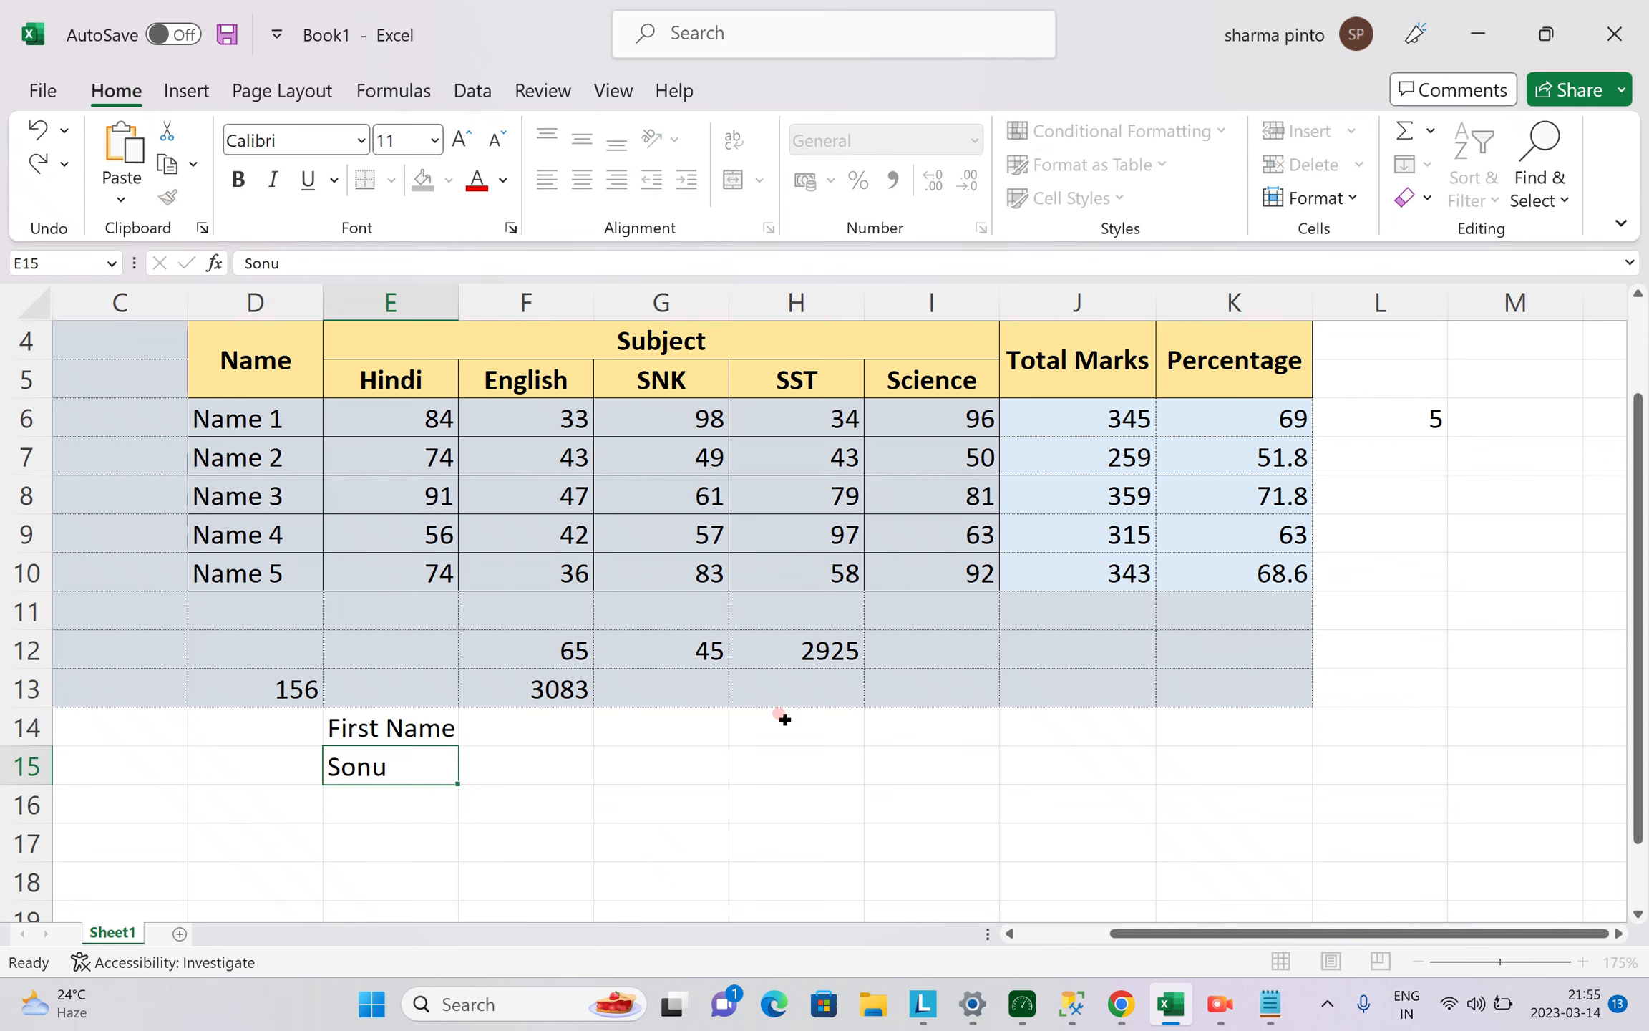
Add the header "Last Name" in F14 and enter the first person's last name in F15.
key("Up")
key("Right")
type("Last Nam")
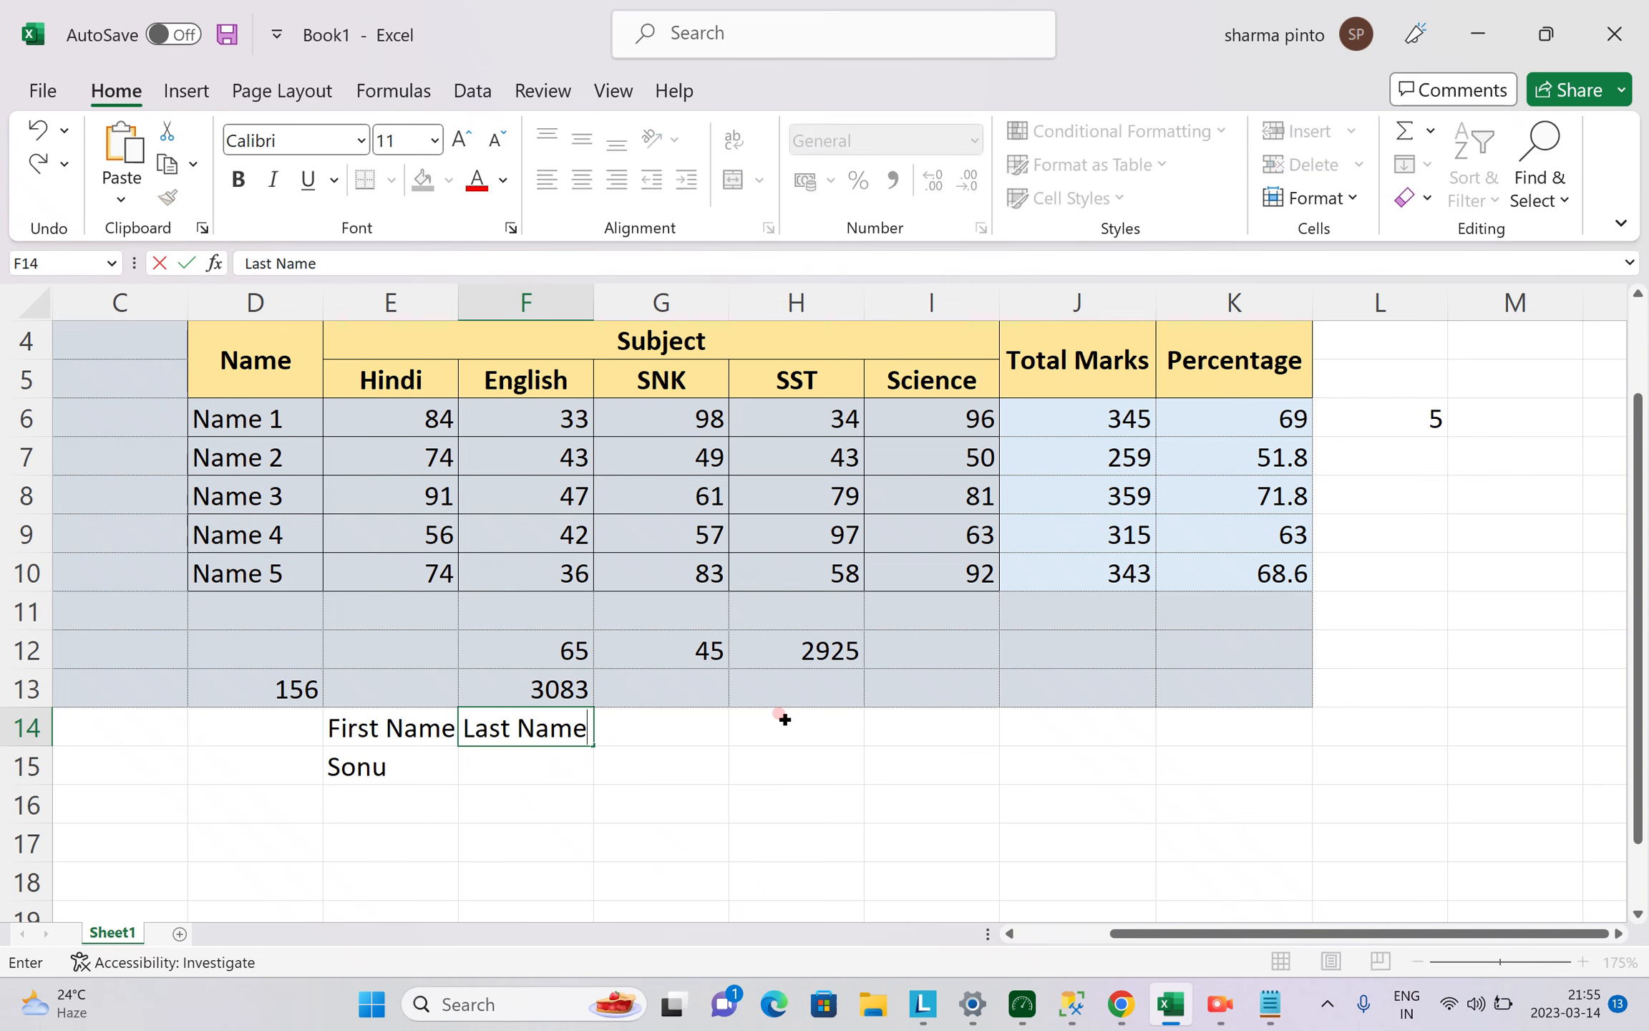
type("e")
key("Return")
type("Sharma")
key("Return")
Enter the second person's first name in E16 and last name in F16.
key("Up")
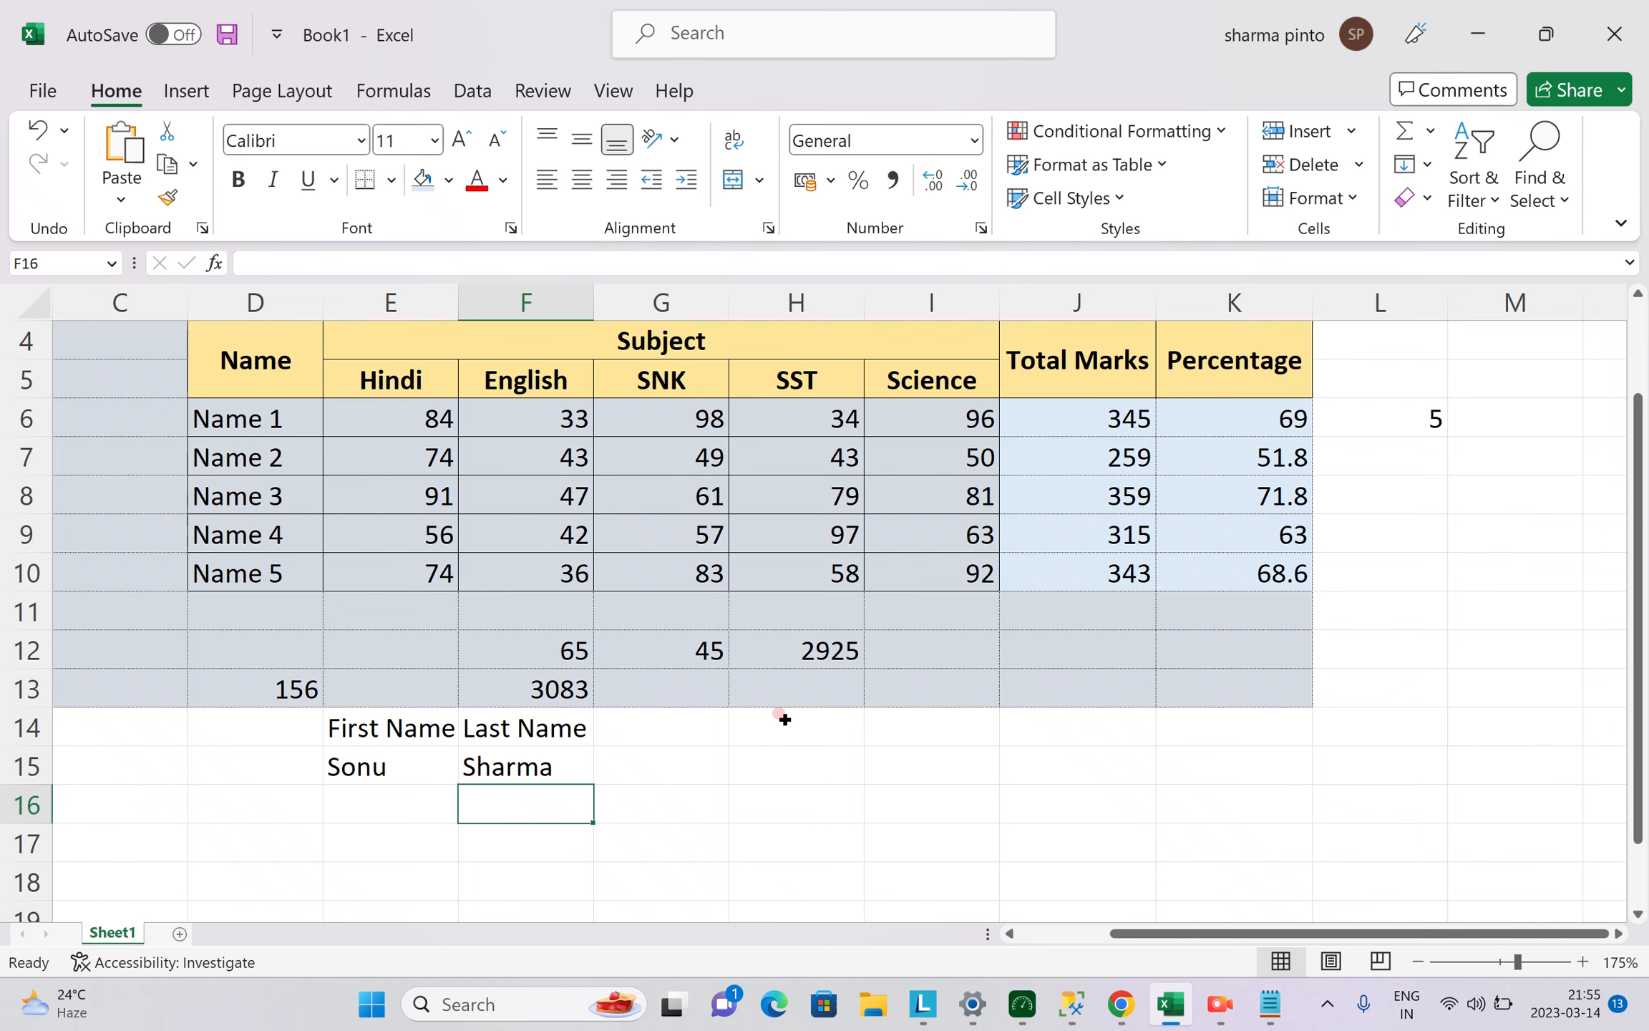
key("Left")
scroll(485, 651, "down", 1)
scroll(485, 651, "down", 2)
key("Down")
type("Kuldeep")
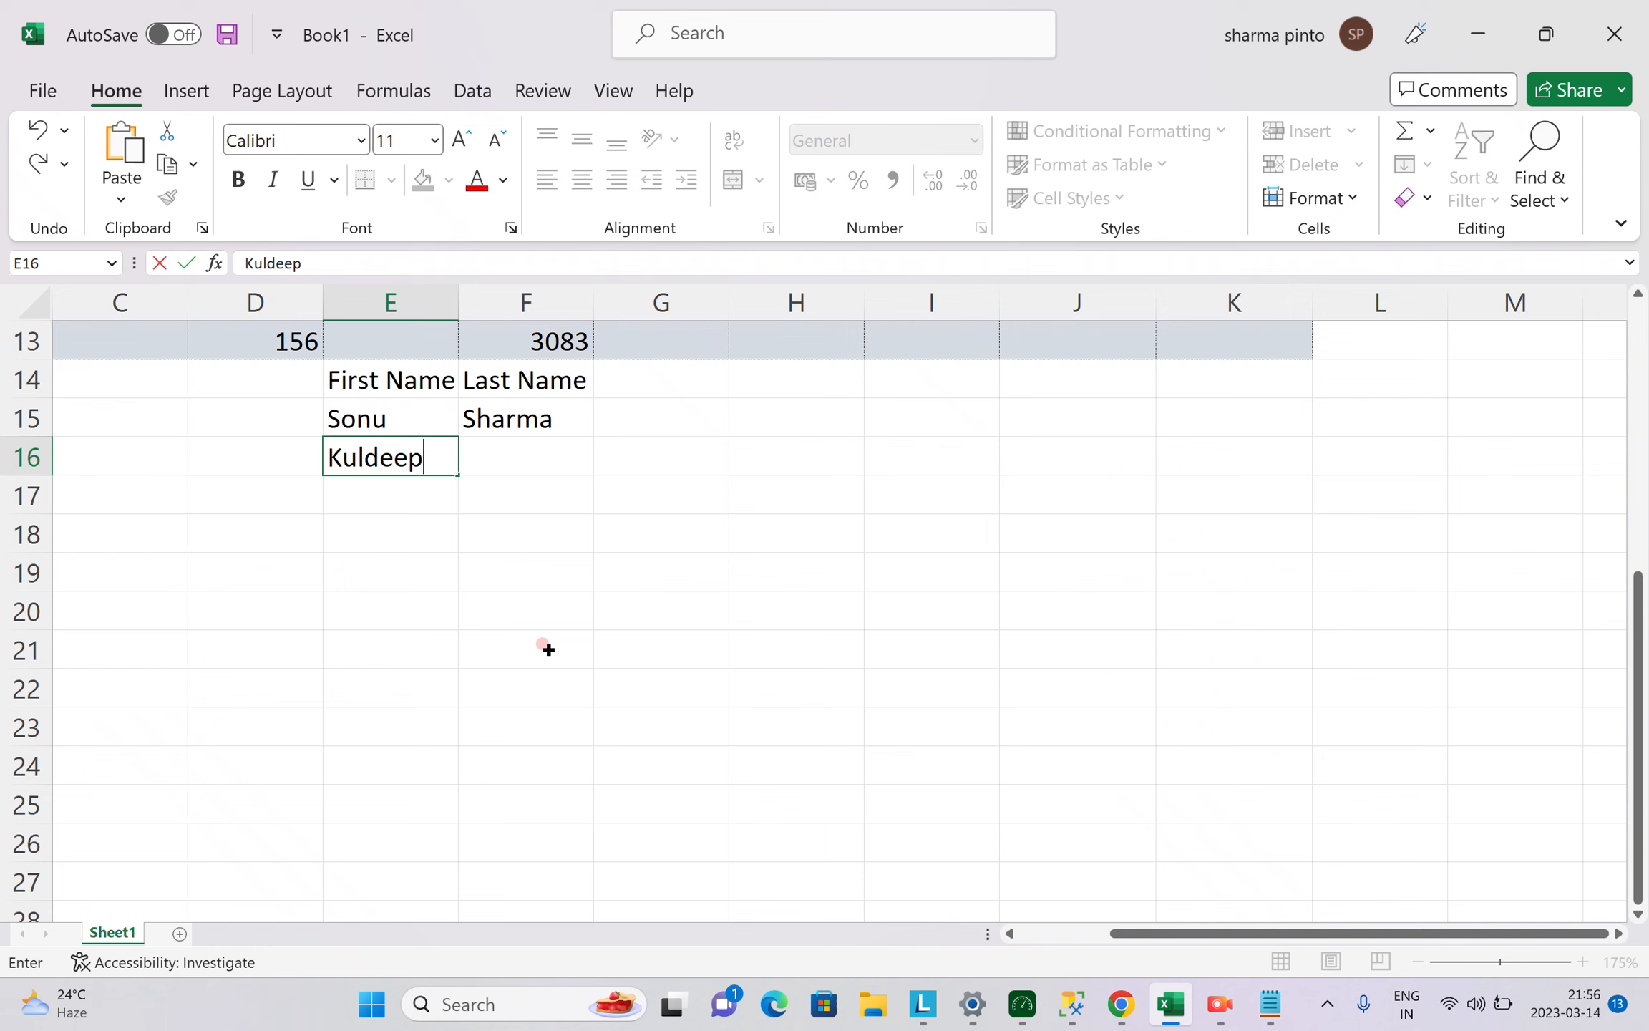
key("Tab")
type("Jain")
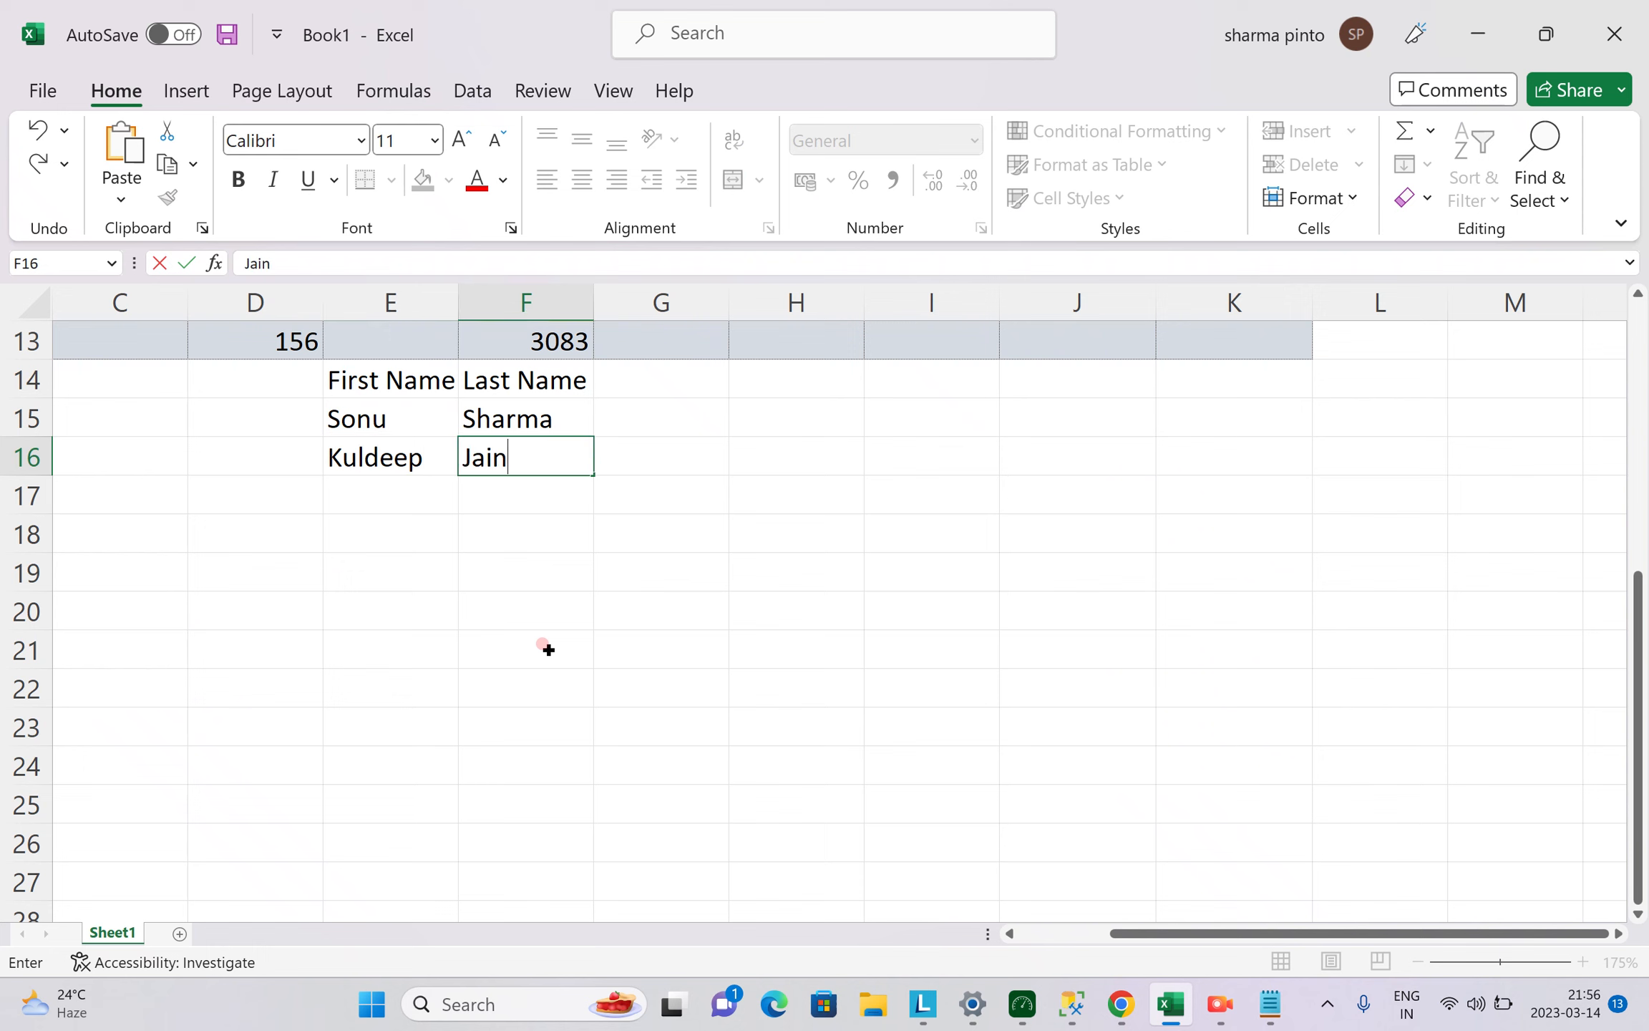
key("Up")
Add the header "Concat" in G14 beside the Last Name header.
key("Right")
key("Up")
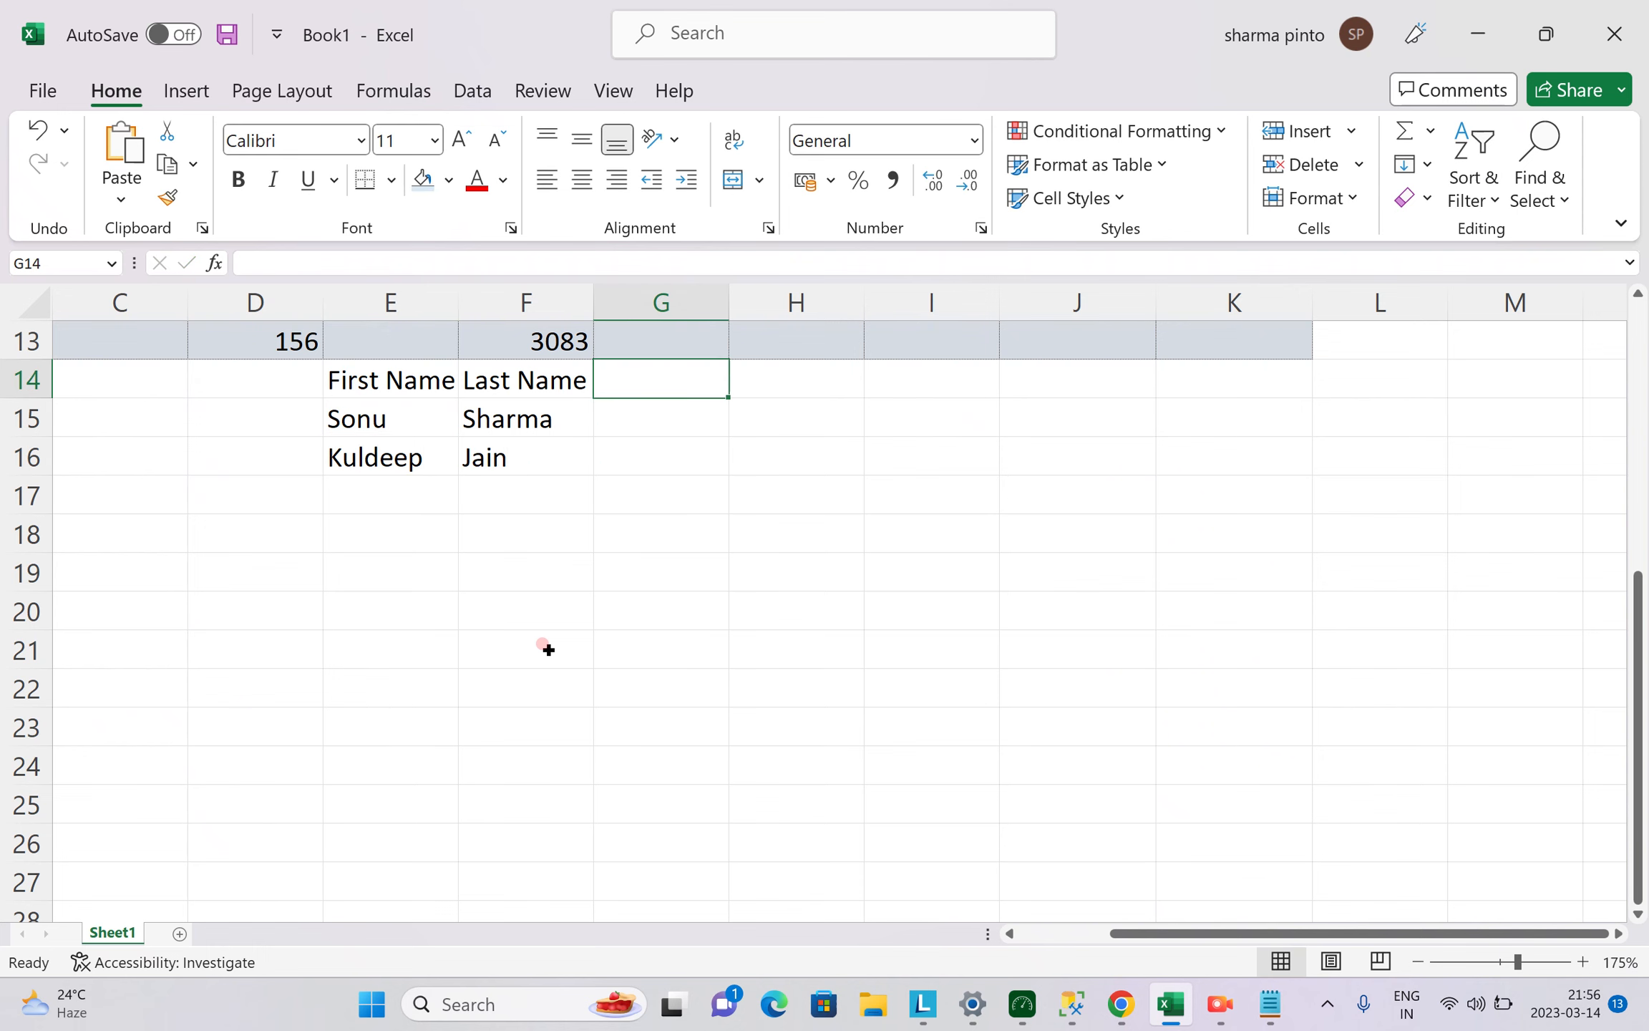
type("Concat")
key("Return")
Enter =CONCAT(E15:F15) in G15 to join the first and last name.
key("Caps_Lock")
type("=")
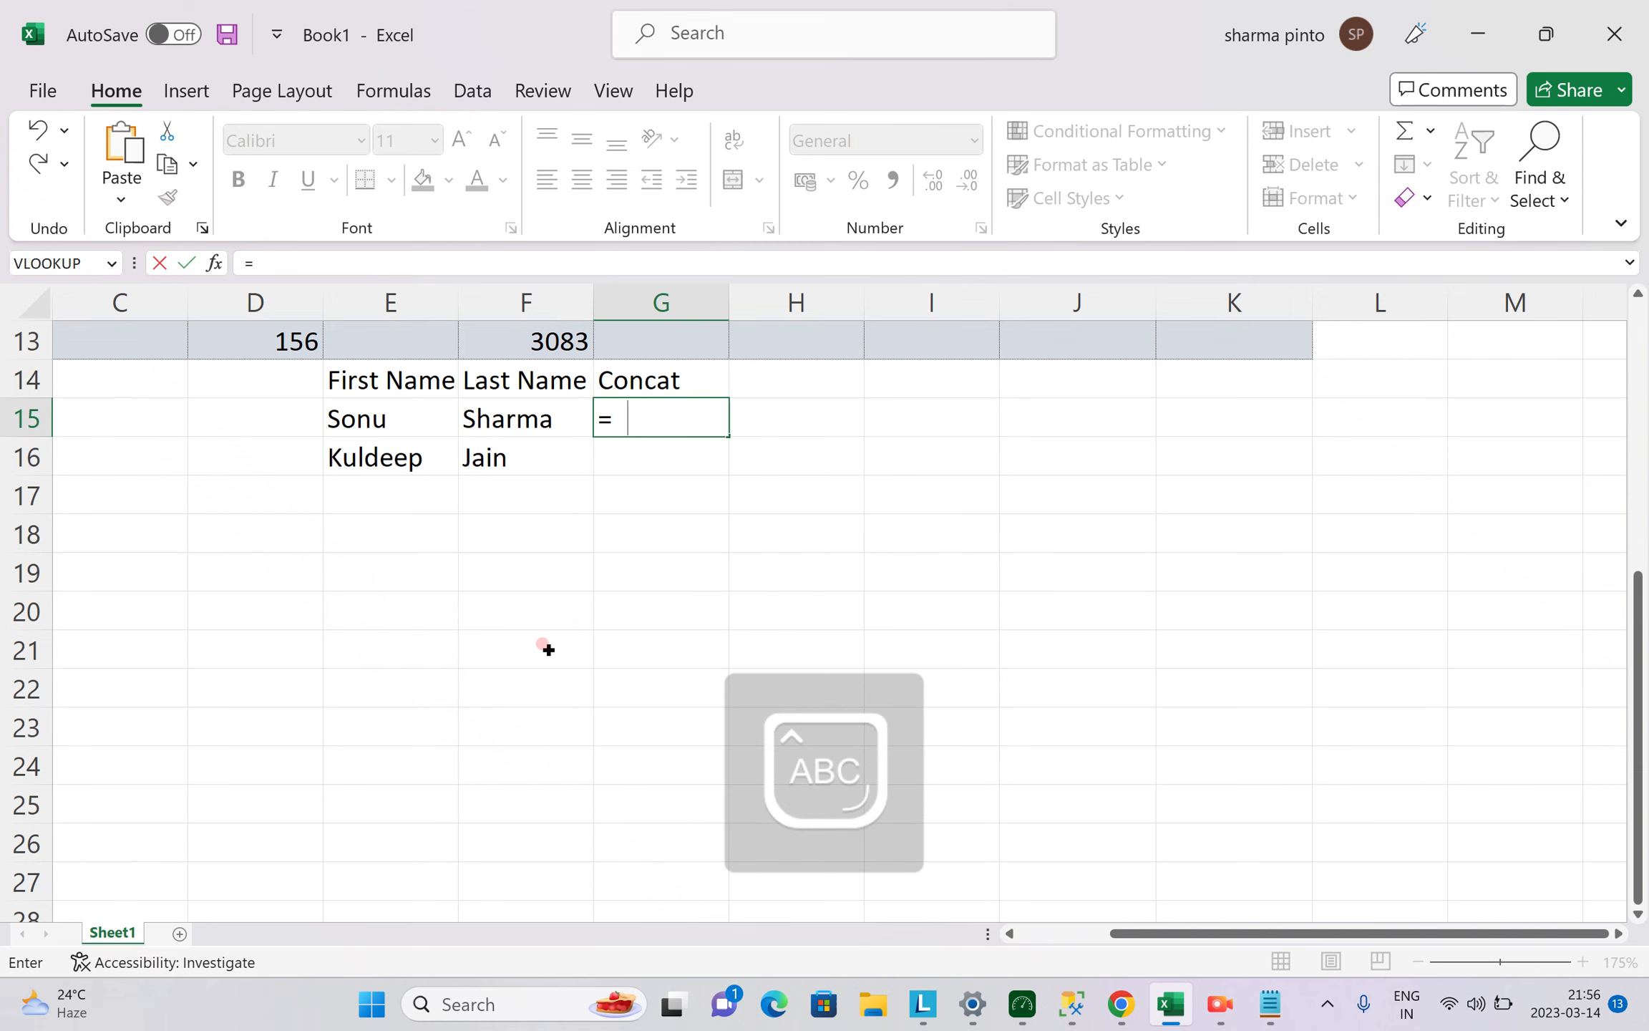
type("CONC")
key("Tab")
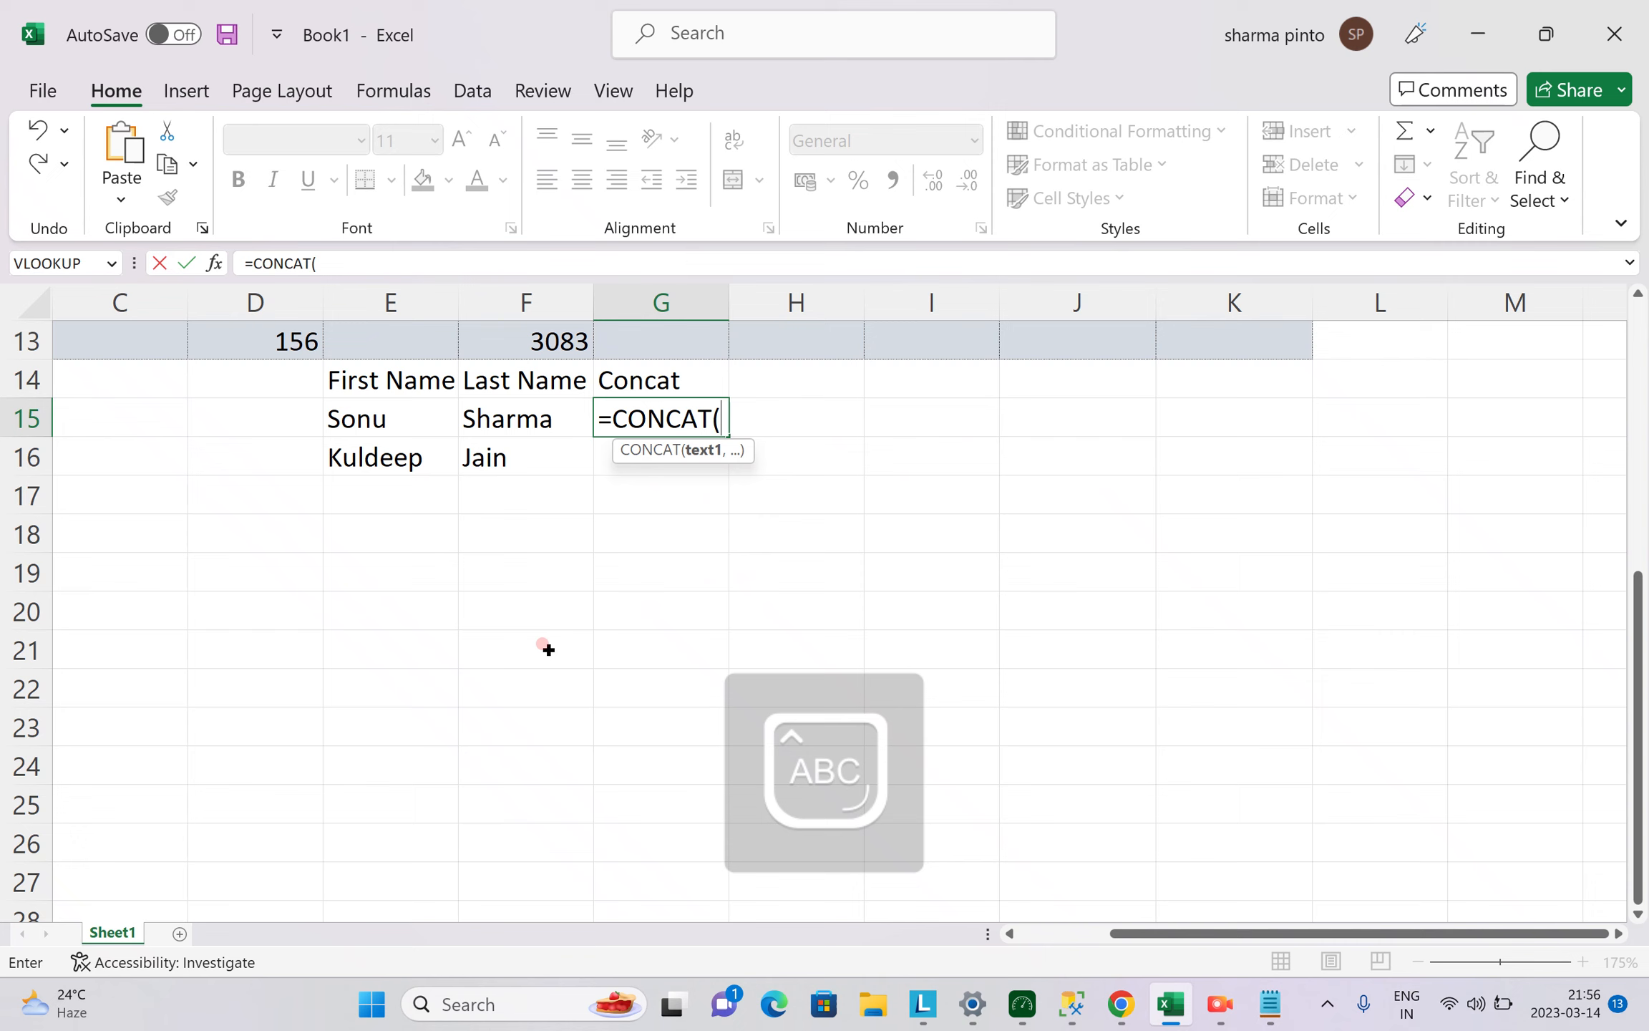
left_click_drag(394, 431, 500, 418)
left_click_drag(501, 417, 502, 421)
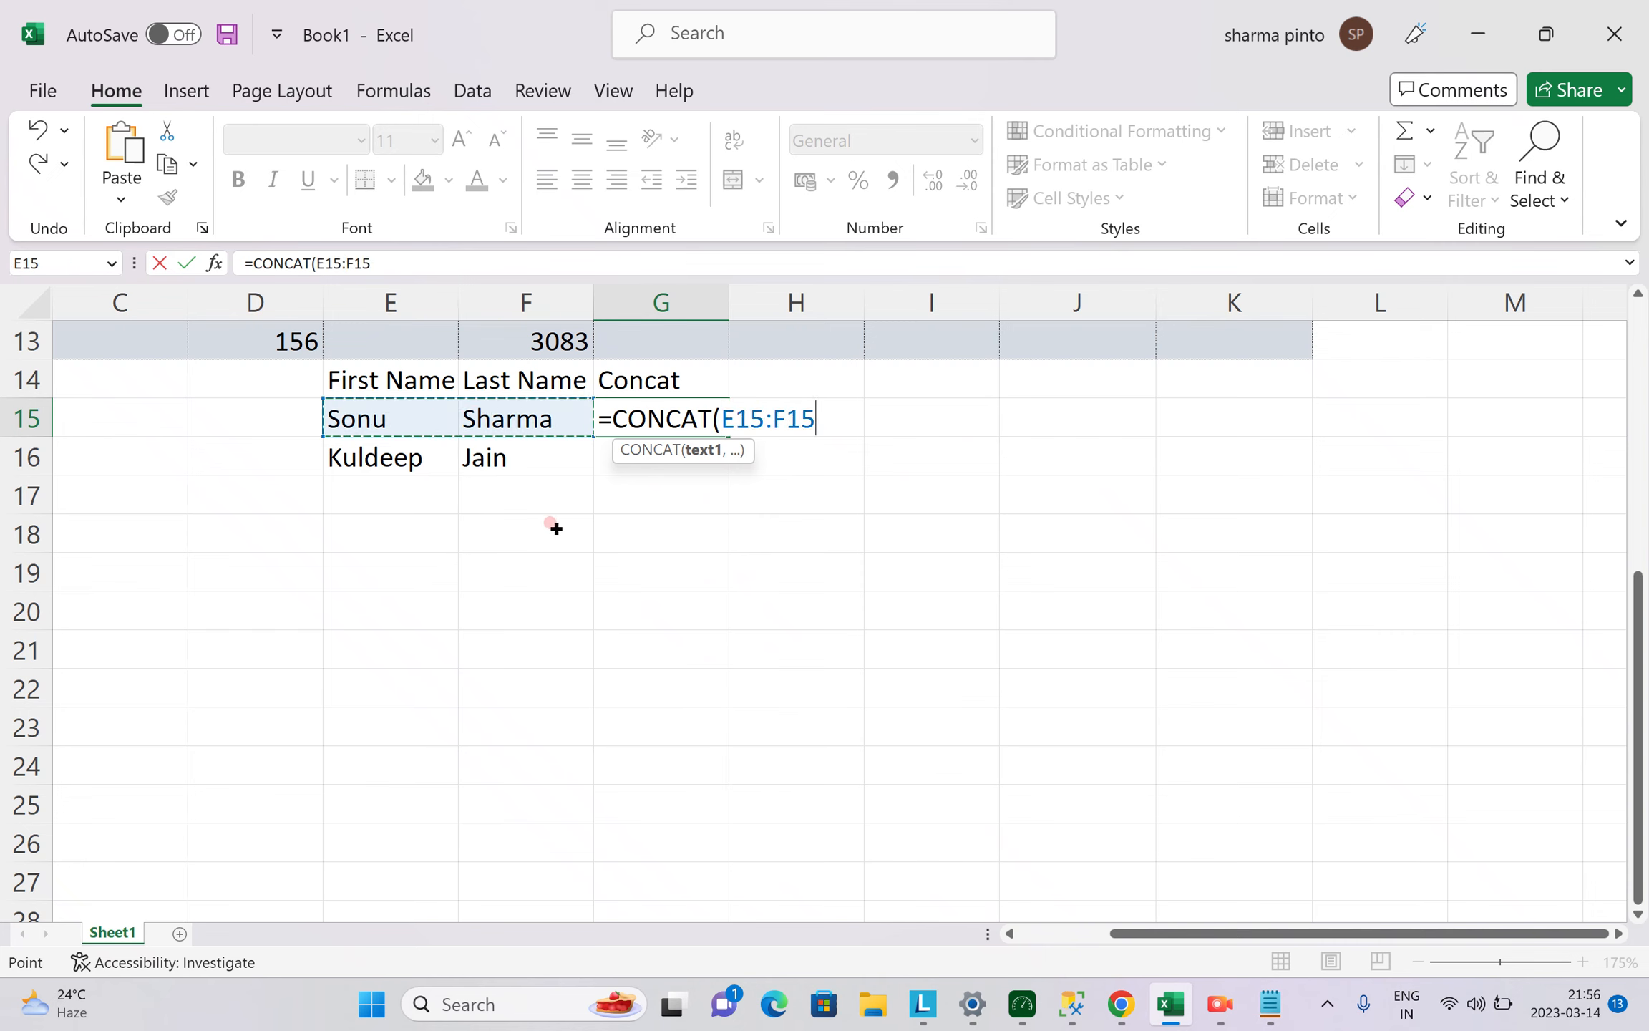
type(")")
key("Return")
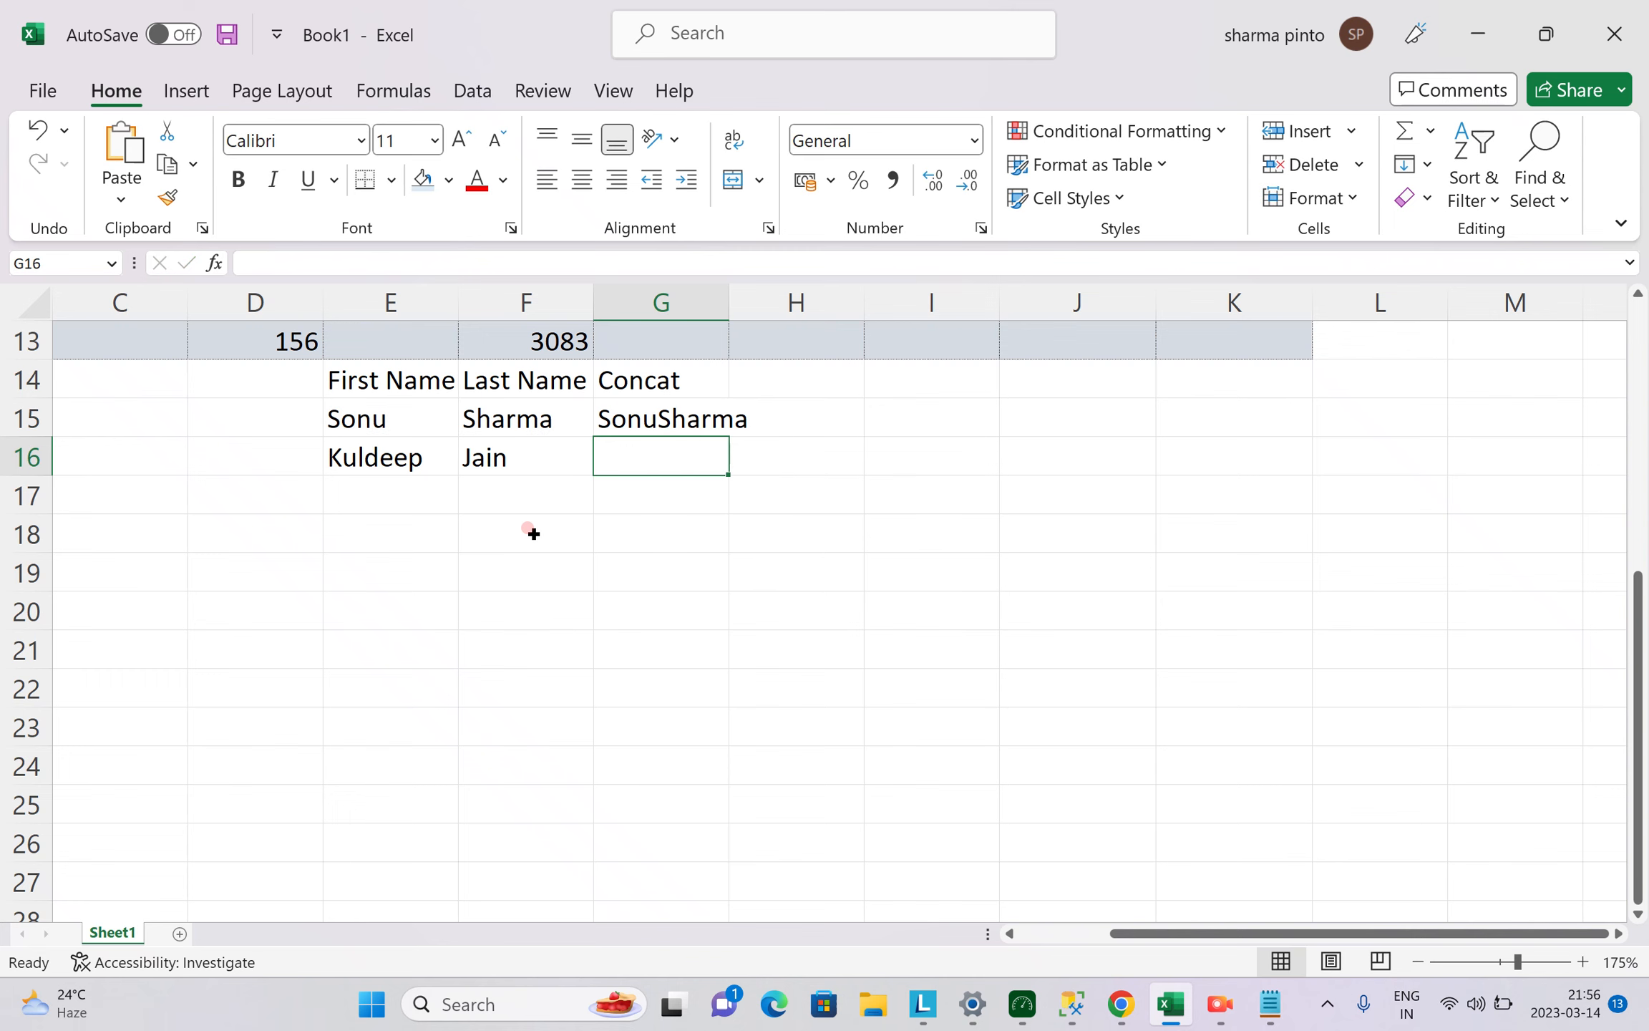
Fill the CONCAT formula from G15 down to G16 and widen column G to fit the joined names.
left_click(662, 418)
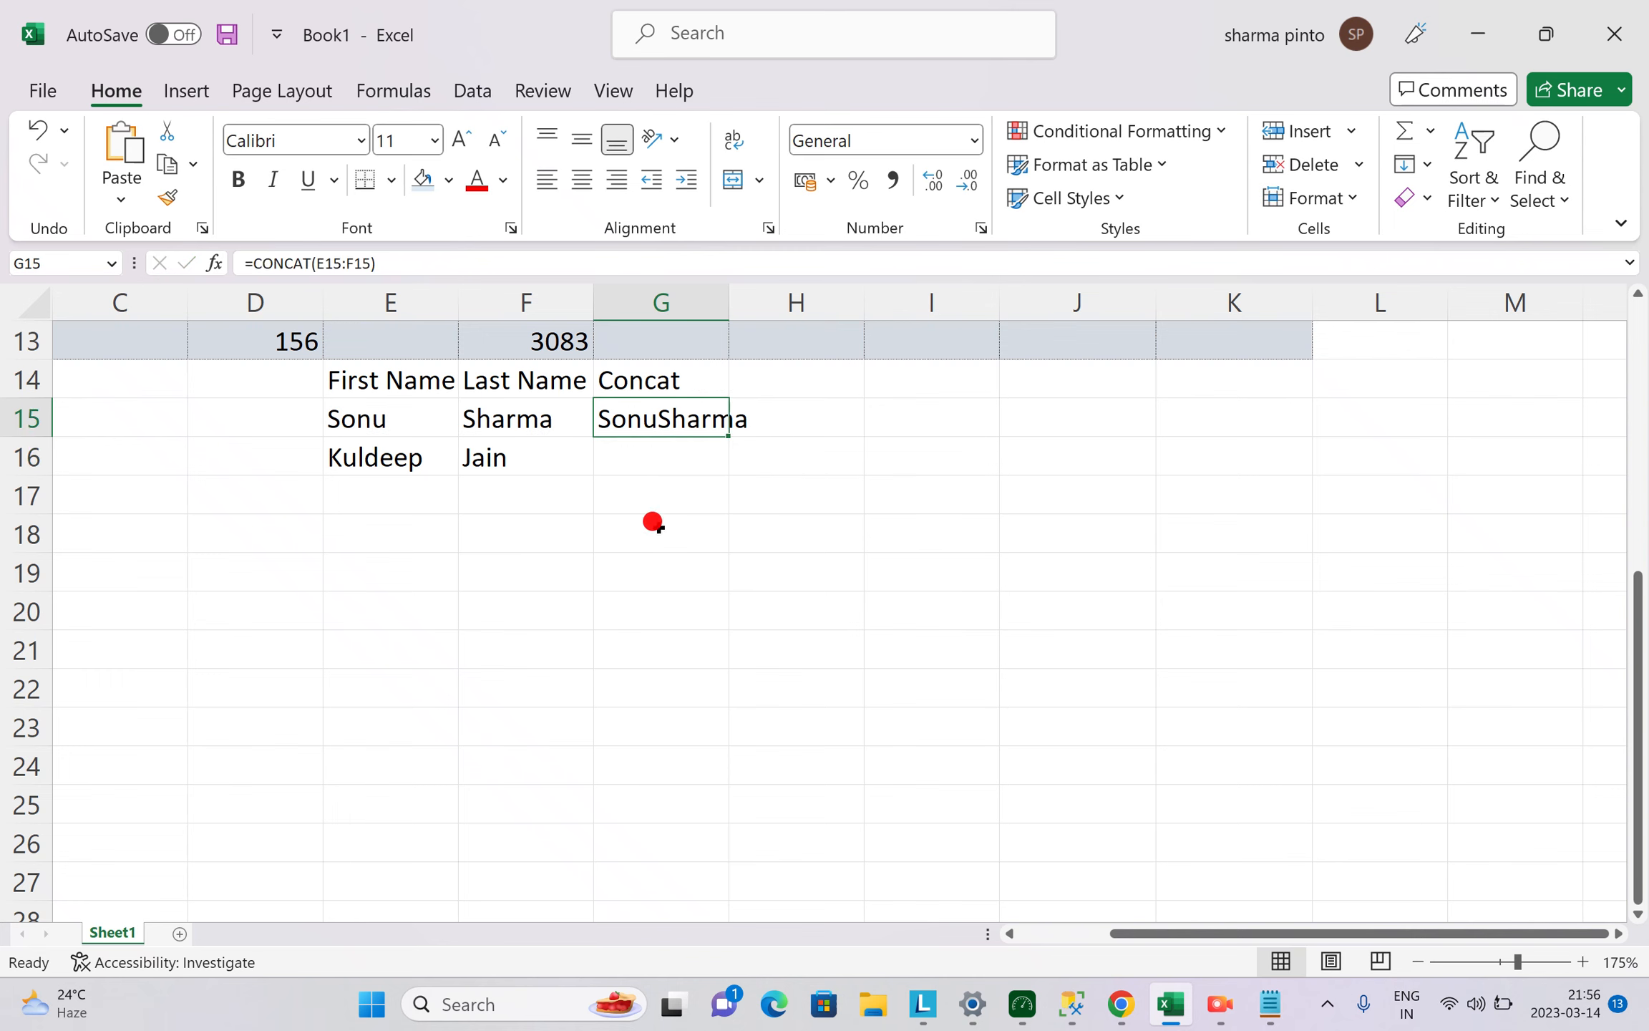
double_click(728, 435)
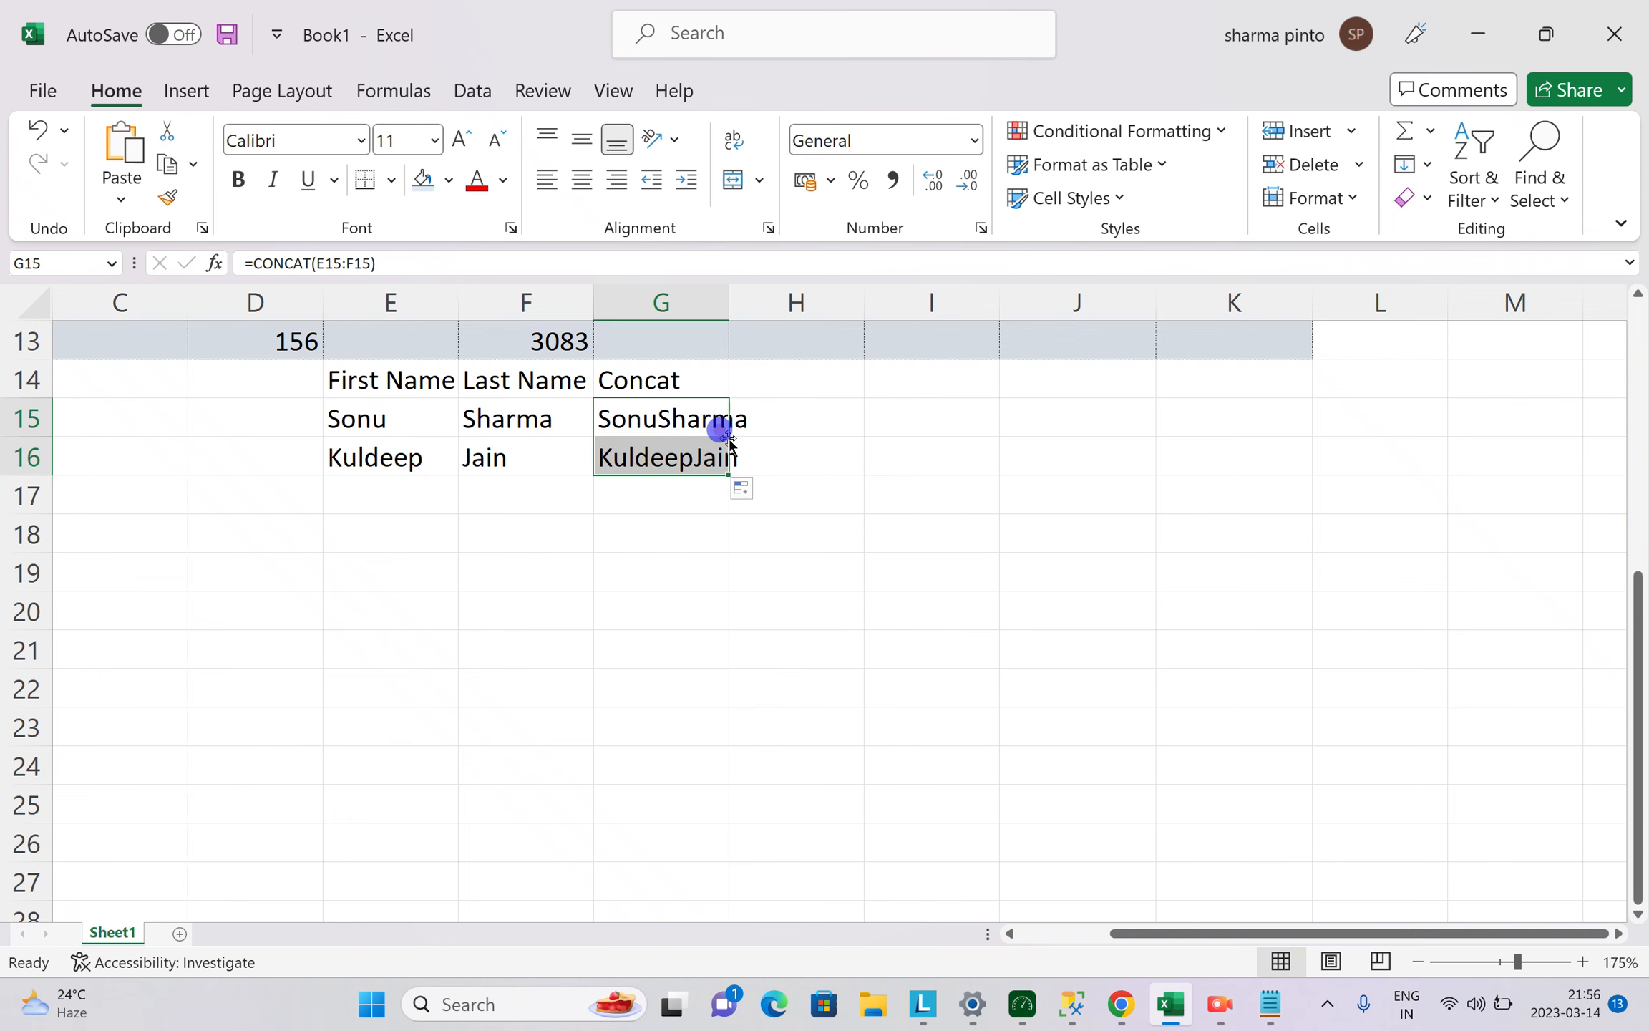
left_click(669, 462)
left_click(637, 558)
left_click(551, 461)
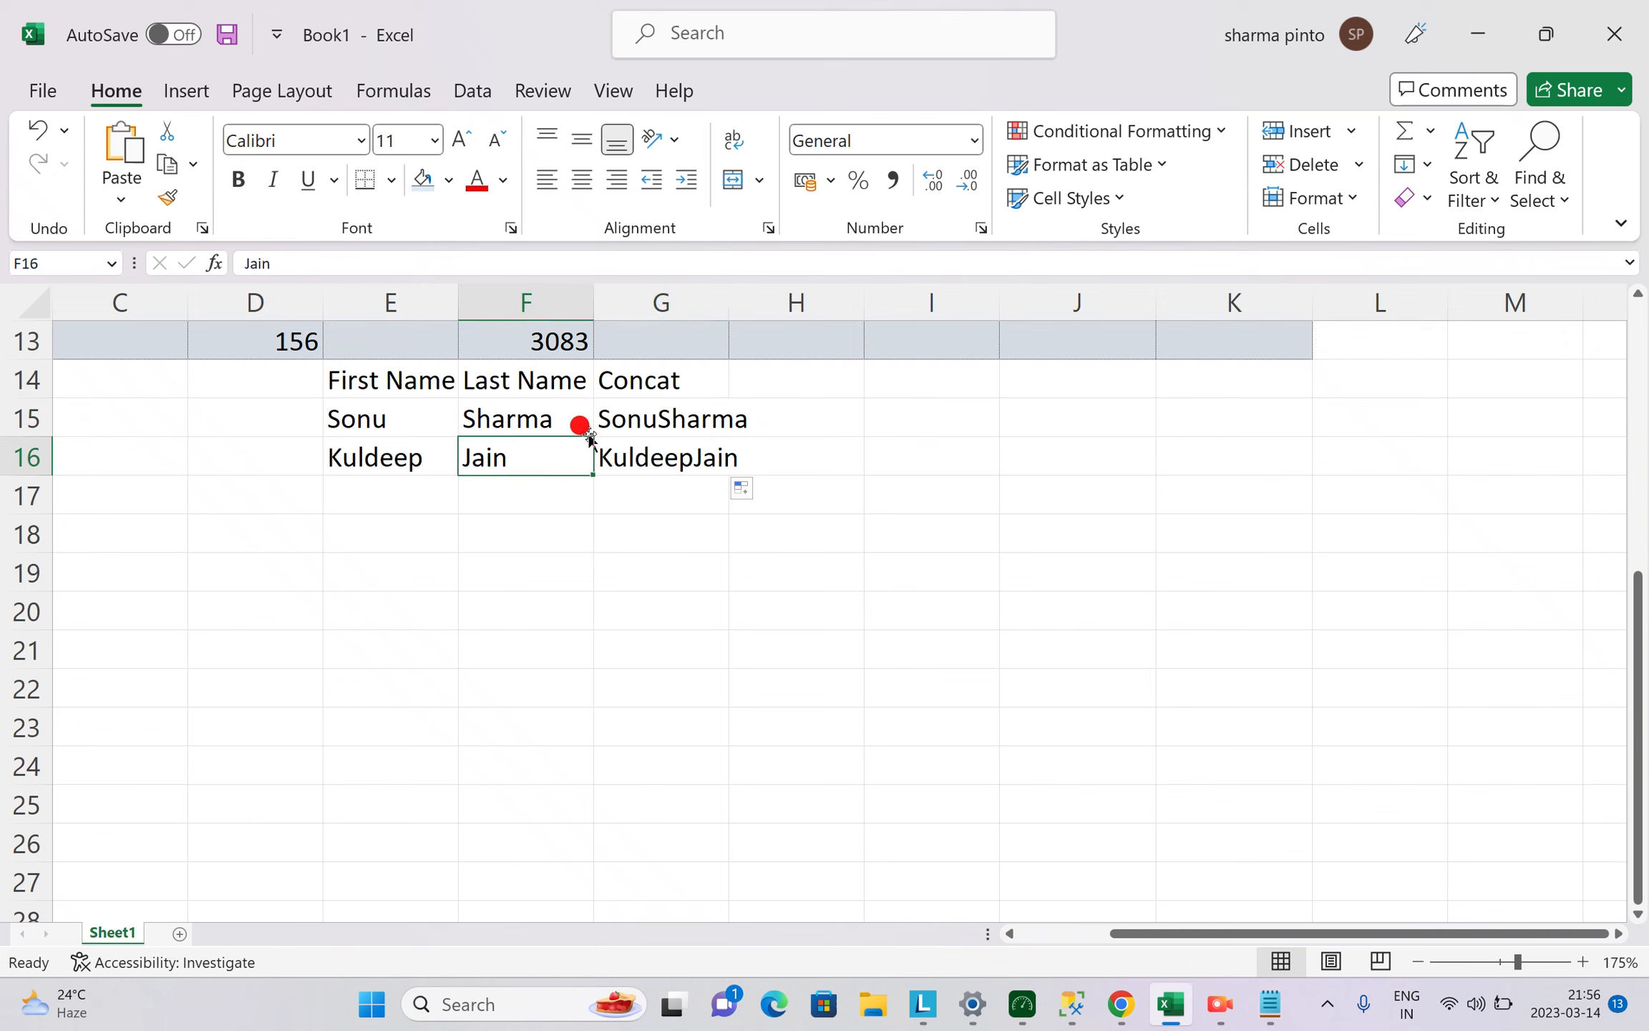
left_click_drag(729, 302, 843, 332)
Inspect the CONCAT formulas in G16 and G15, leaving them as they are.
left_click(639, 464)
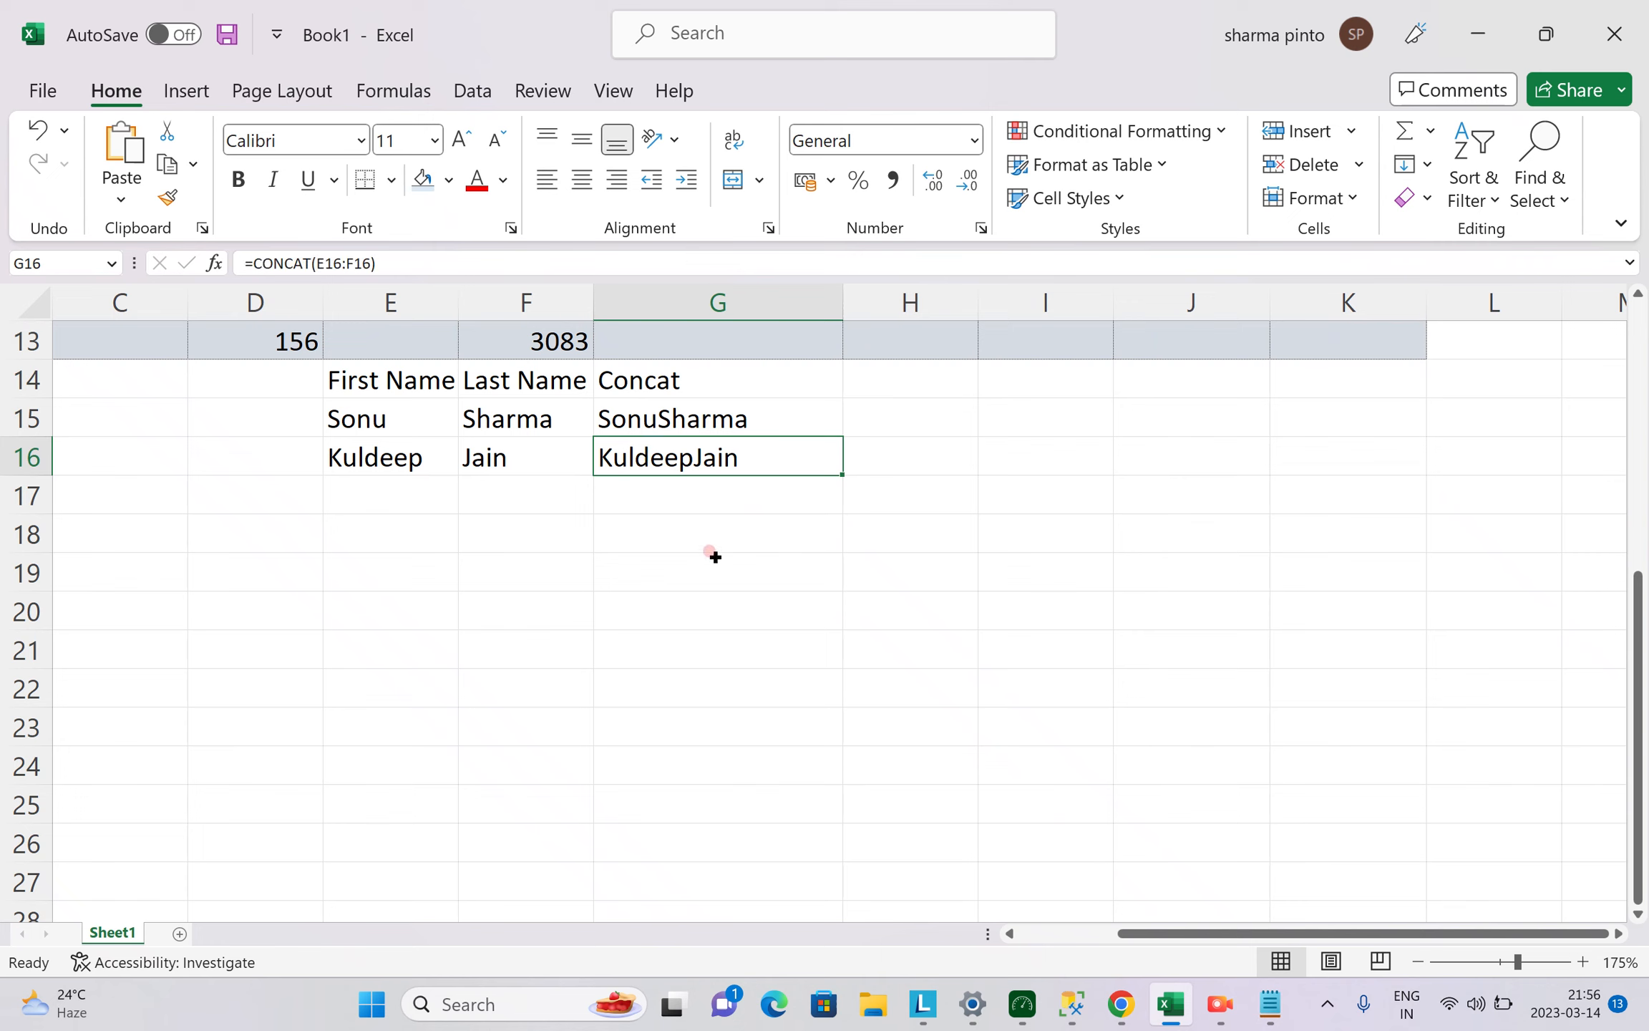
left_click(711, 417)
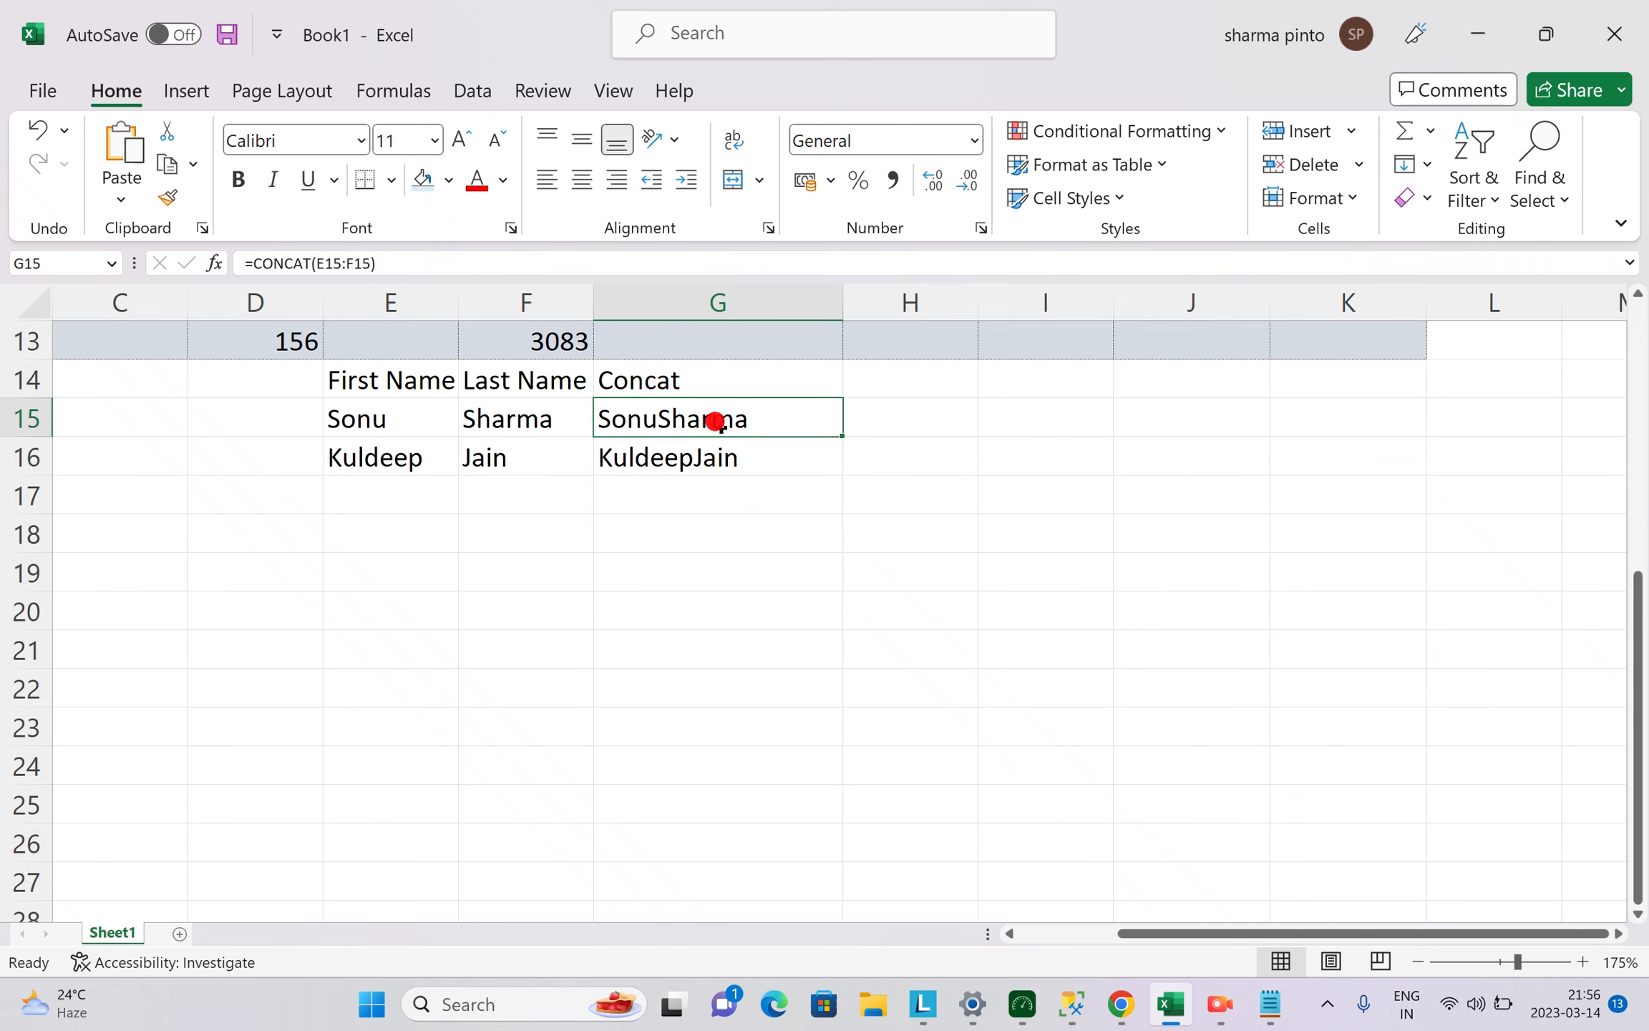
key("F2")
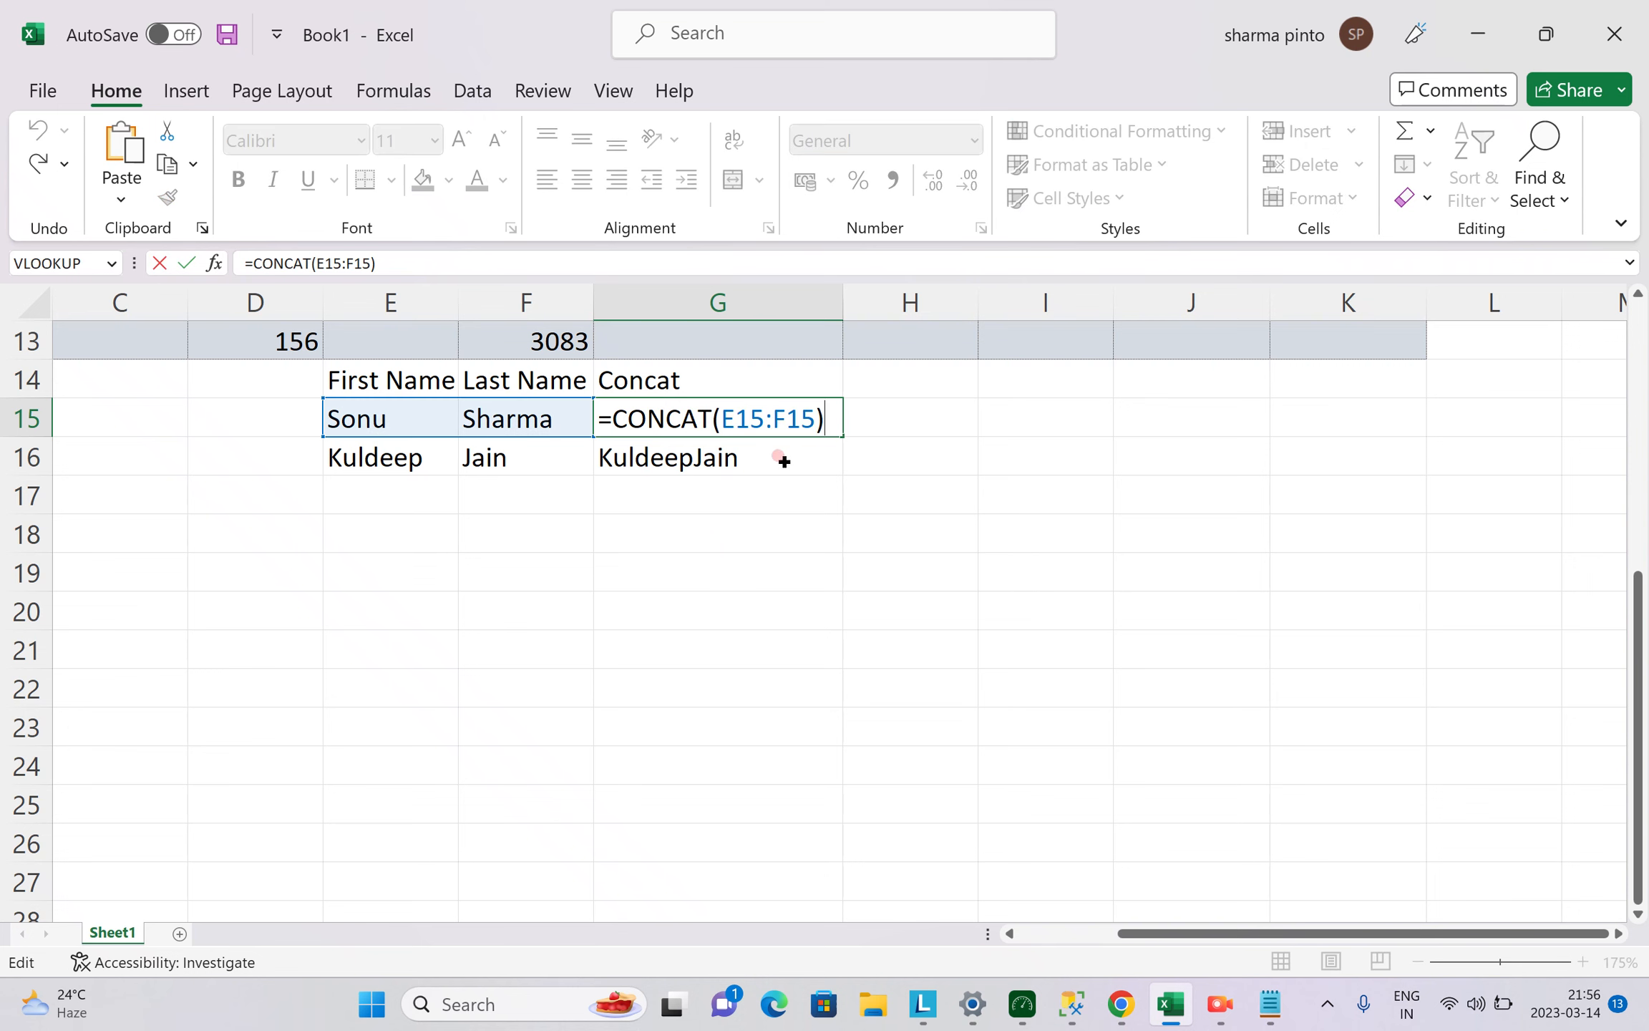
key("Escape")
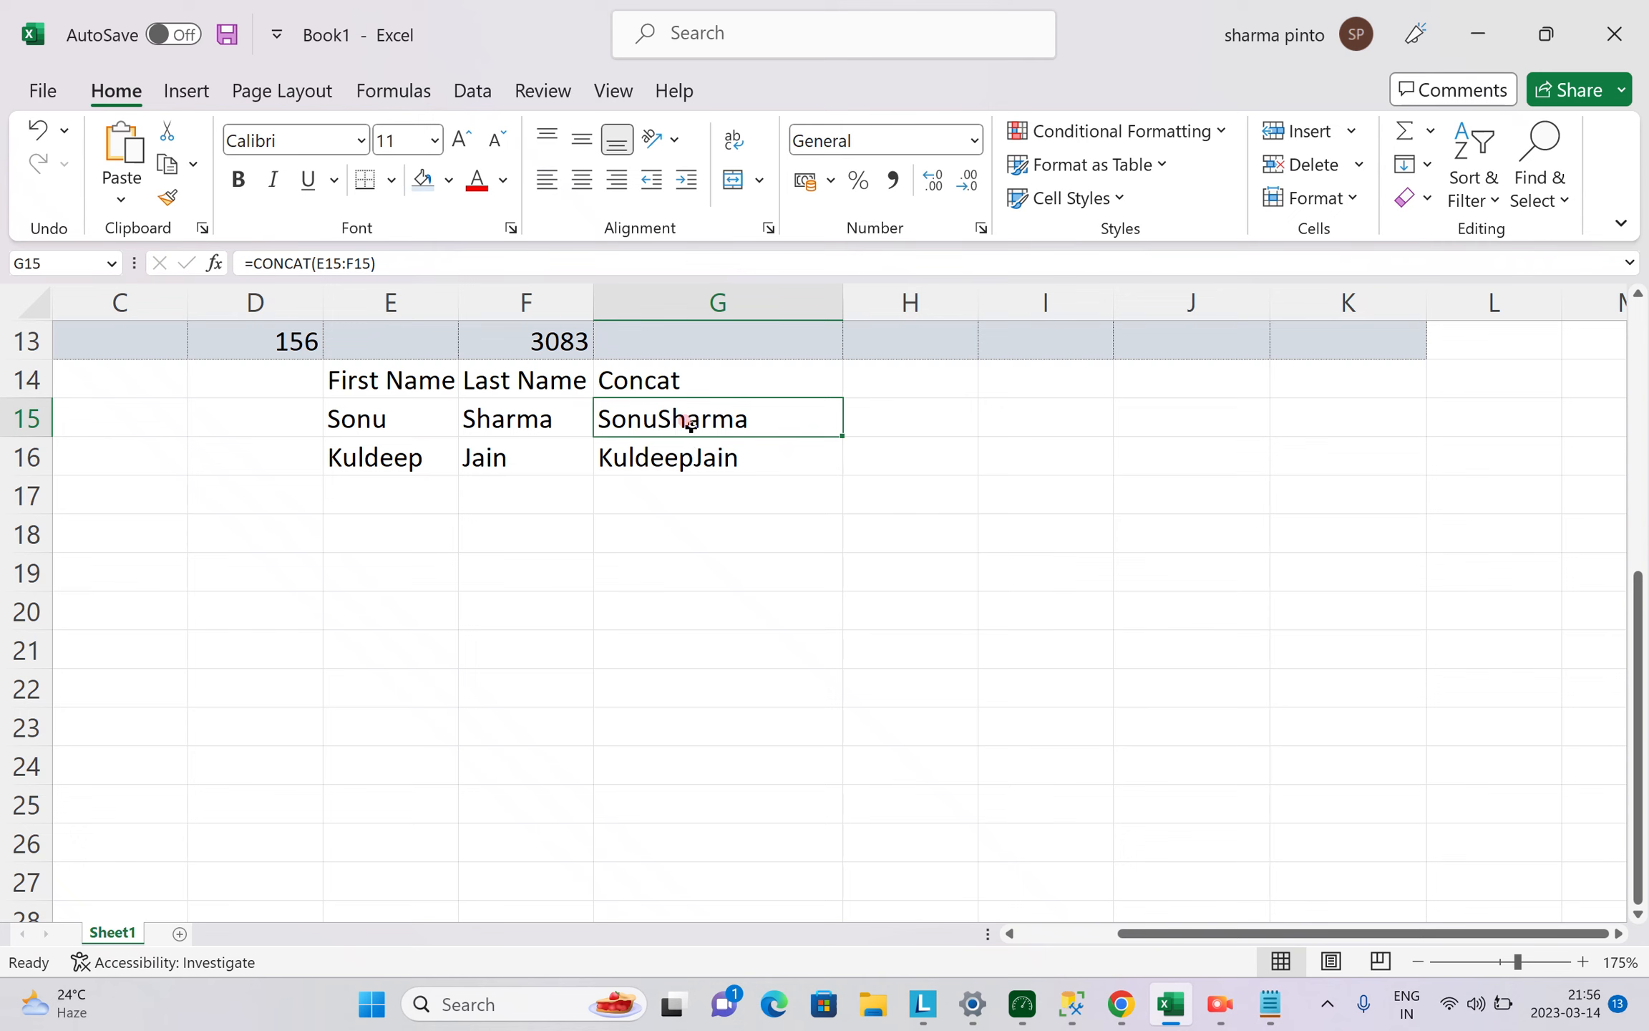
Replace the formula in G15 with =CONCAT(E15," ",F15) to join the first and last names with a space.
type("=")
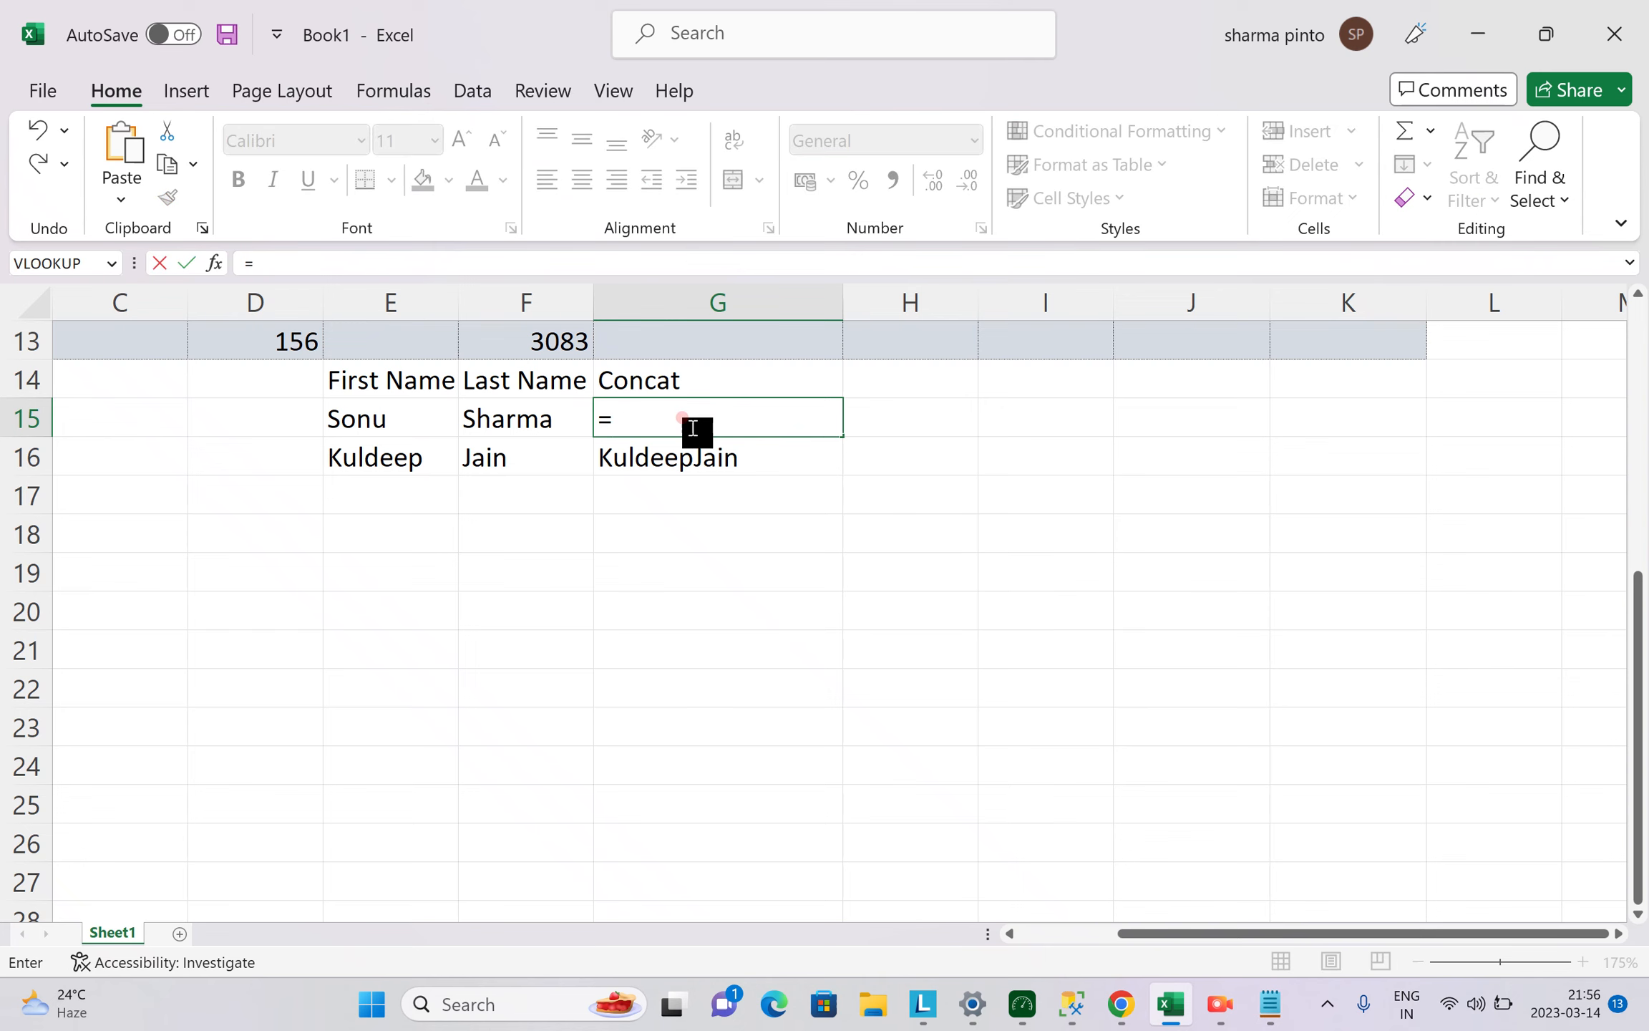
type("CONCA")
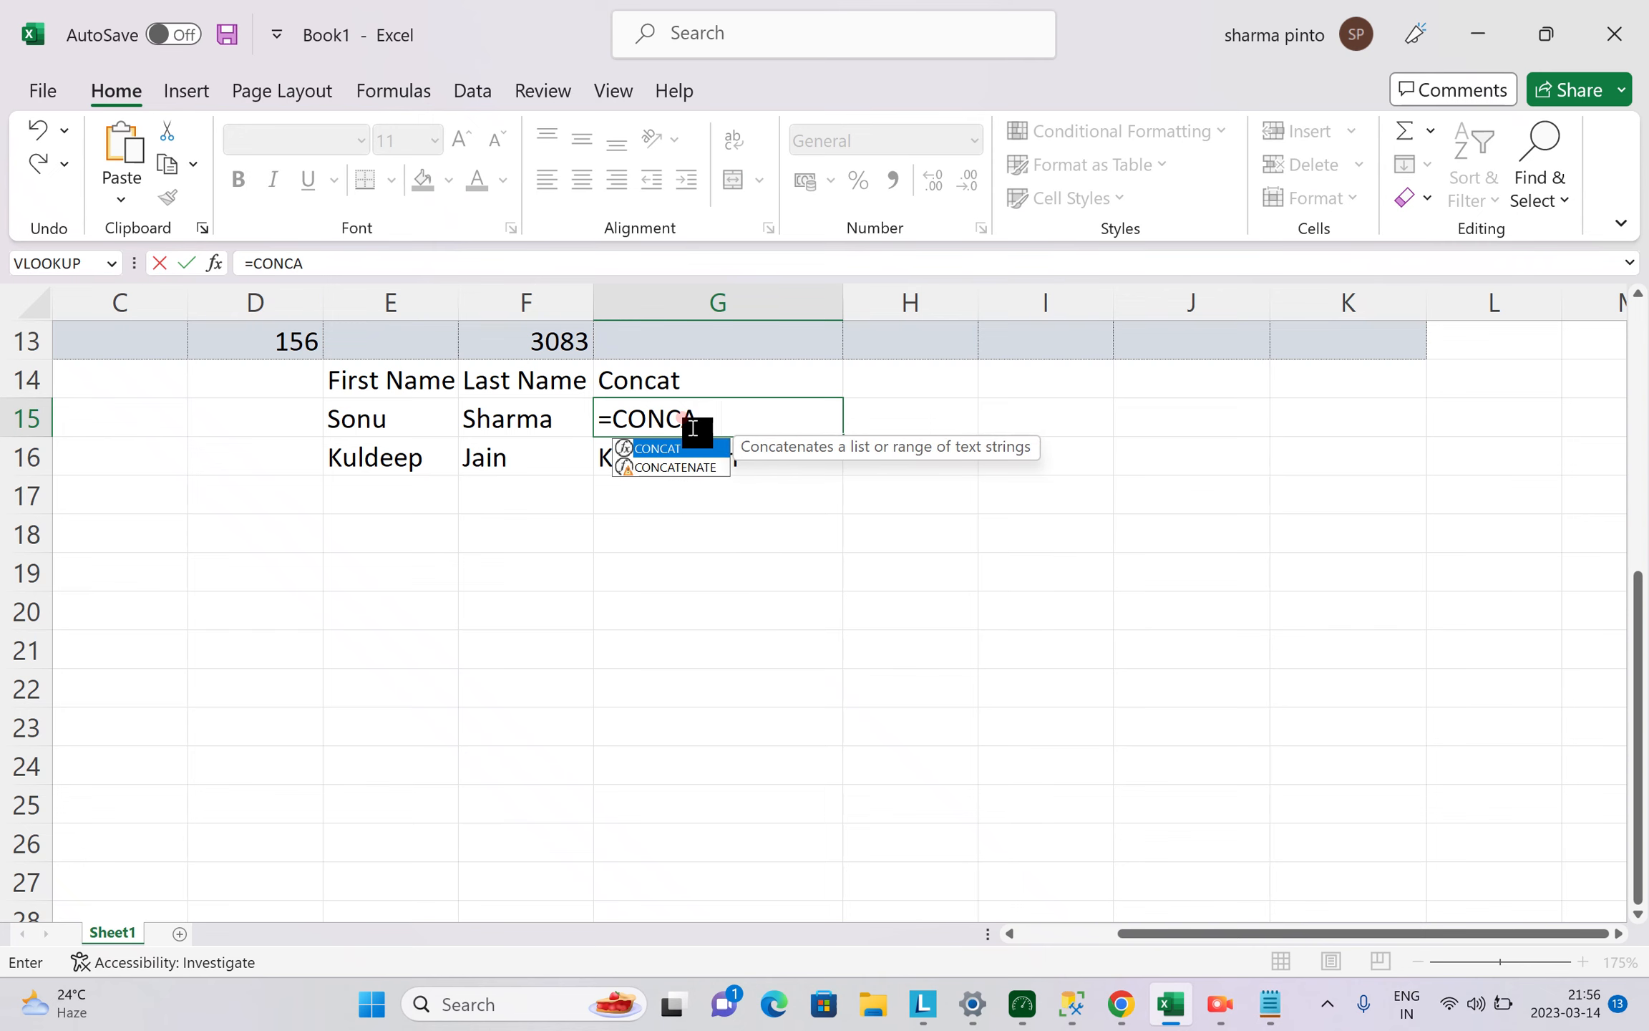
key("Tab")
left_click(390, 421)
type(",")
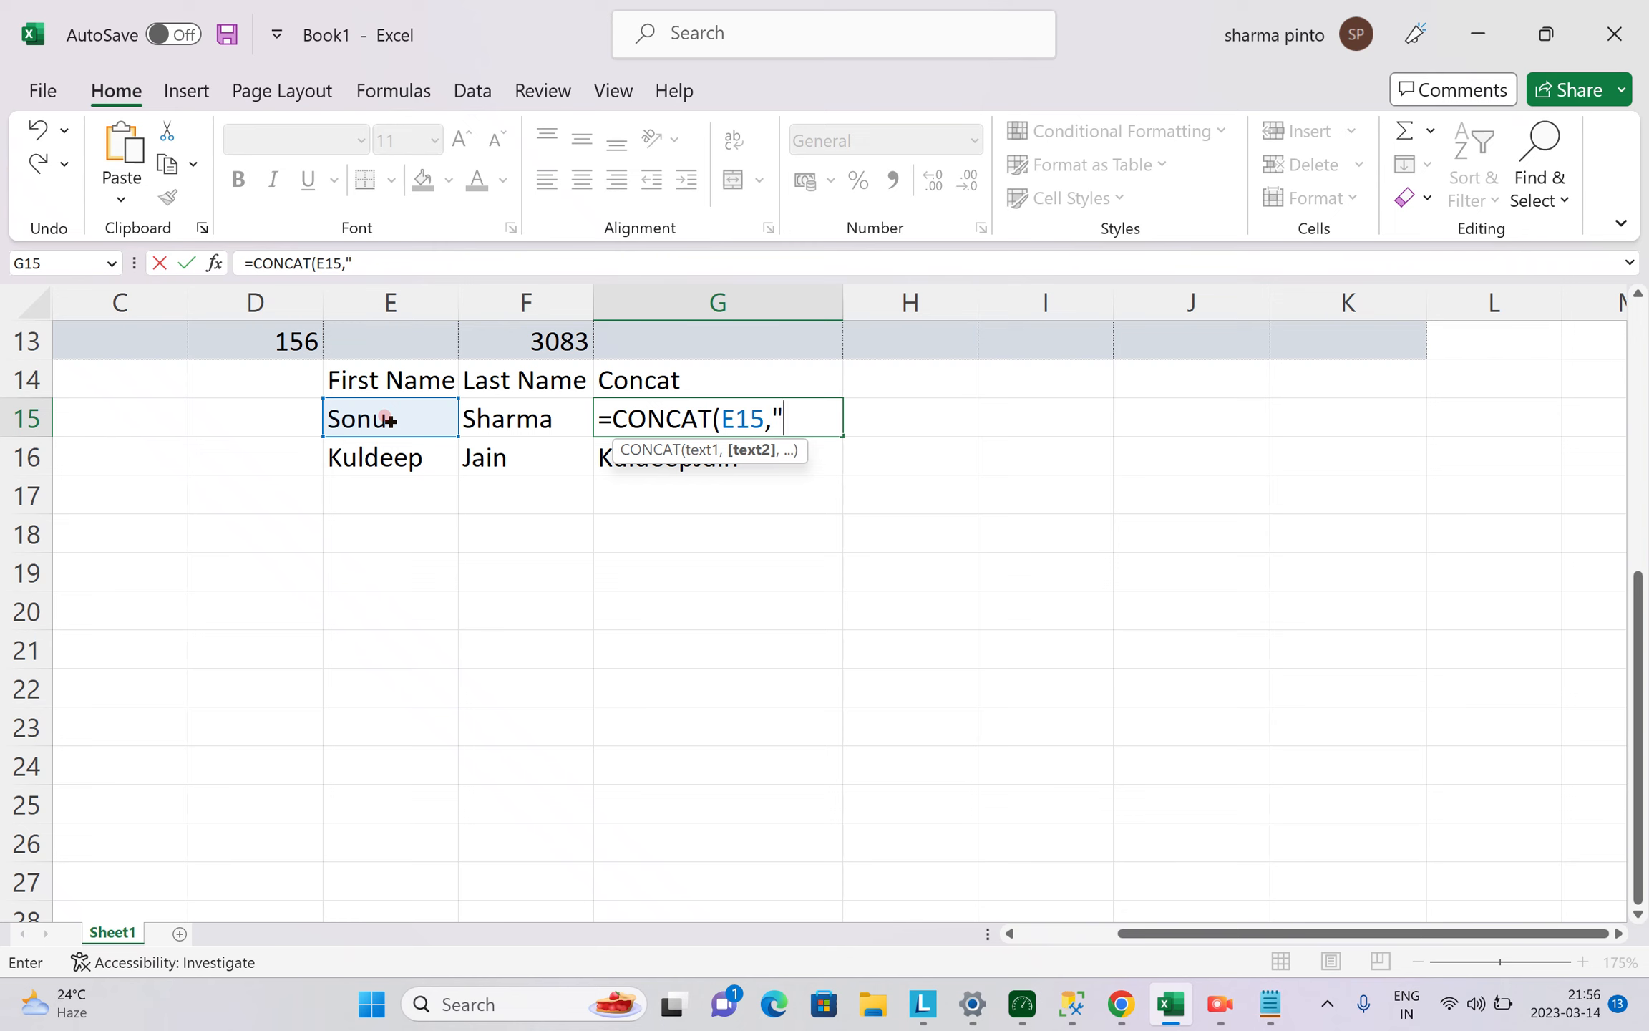
type("\" \",")
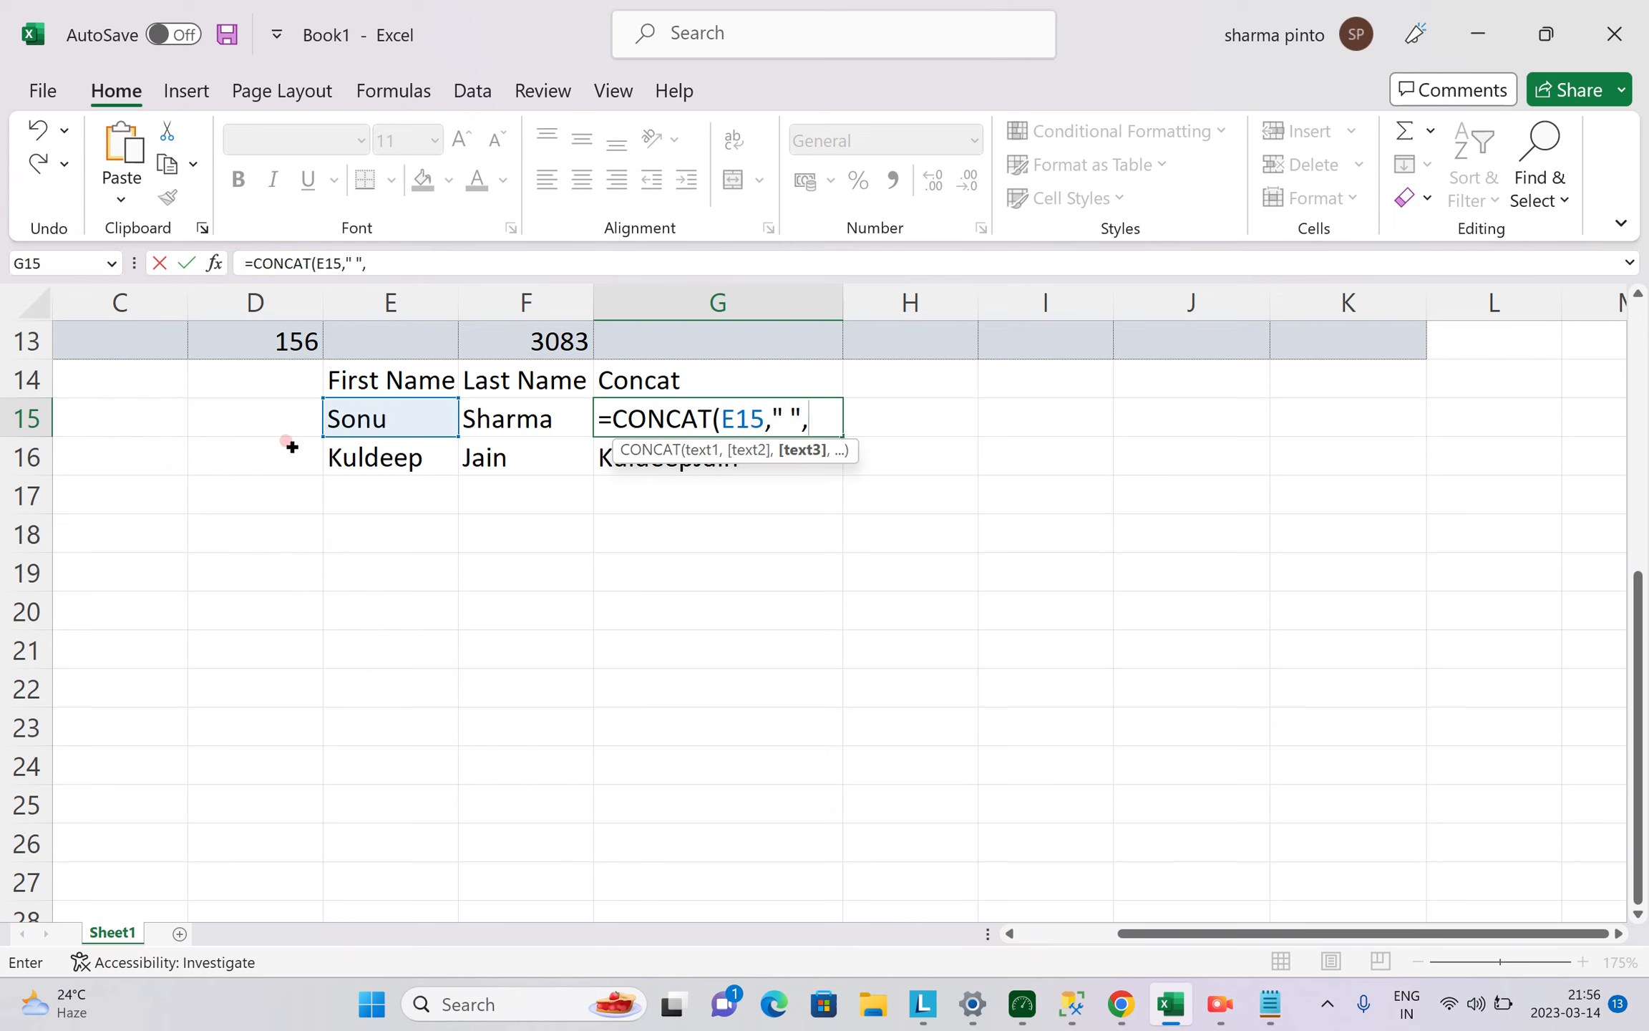
left_click(517, 417)
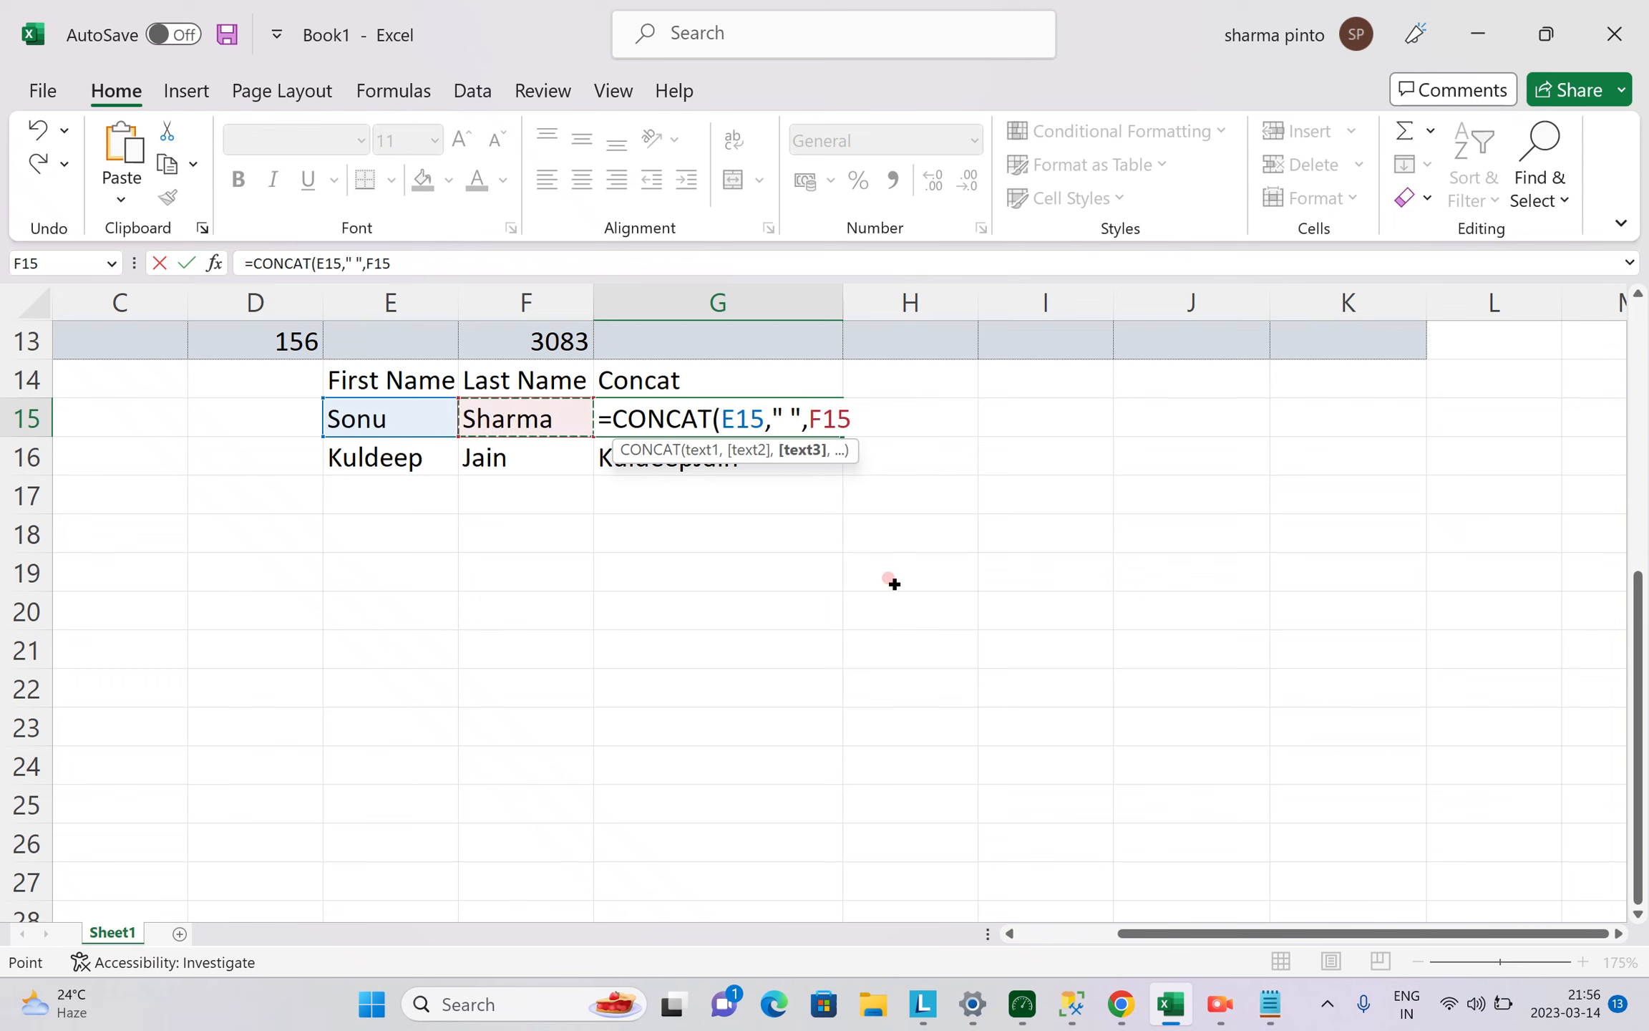
type(")")
key("Return")
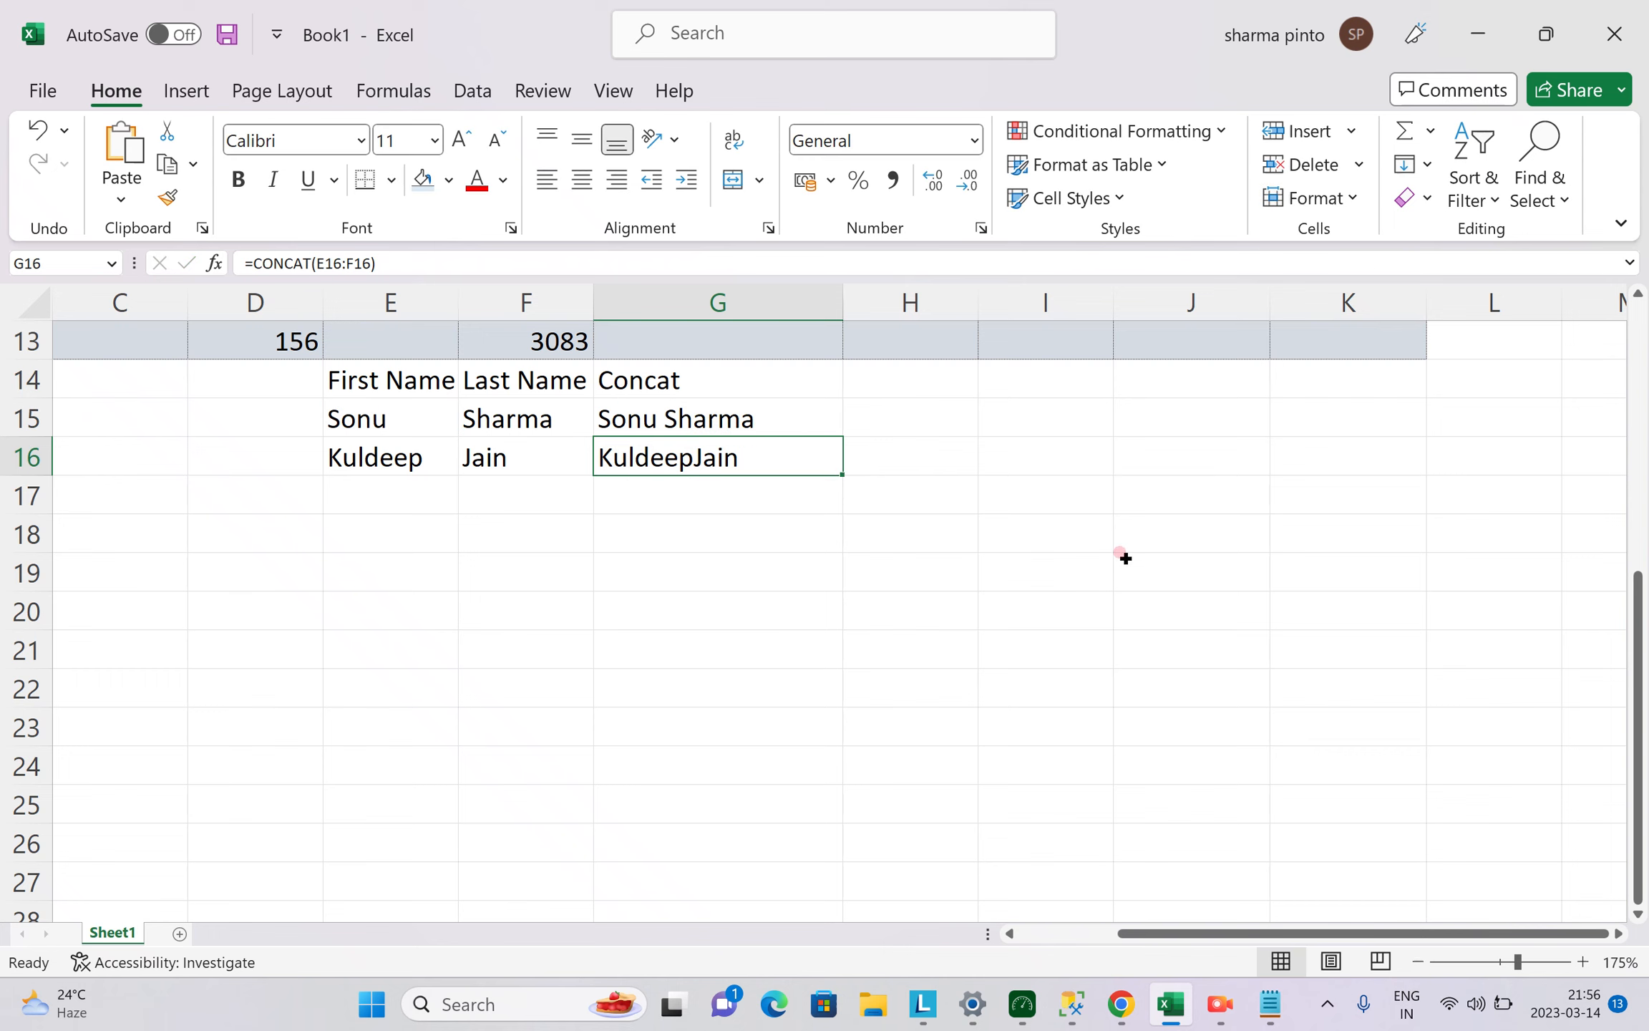
Fill the CONCAT formula with the space separator from G15 down to G16.
left_click(737, 410)
double_click(840, 435)
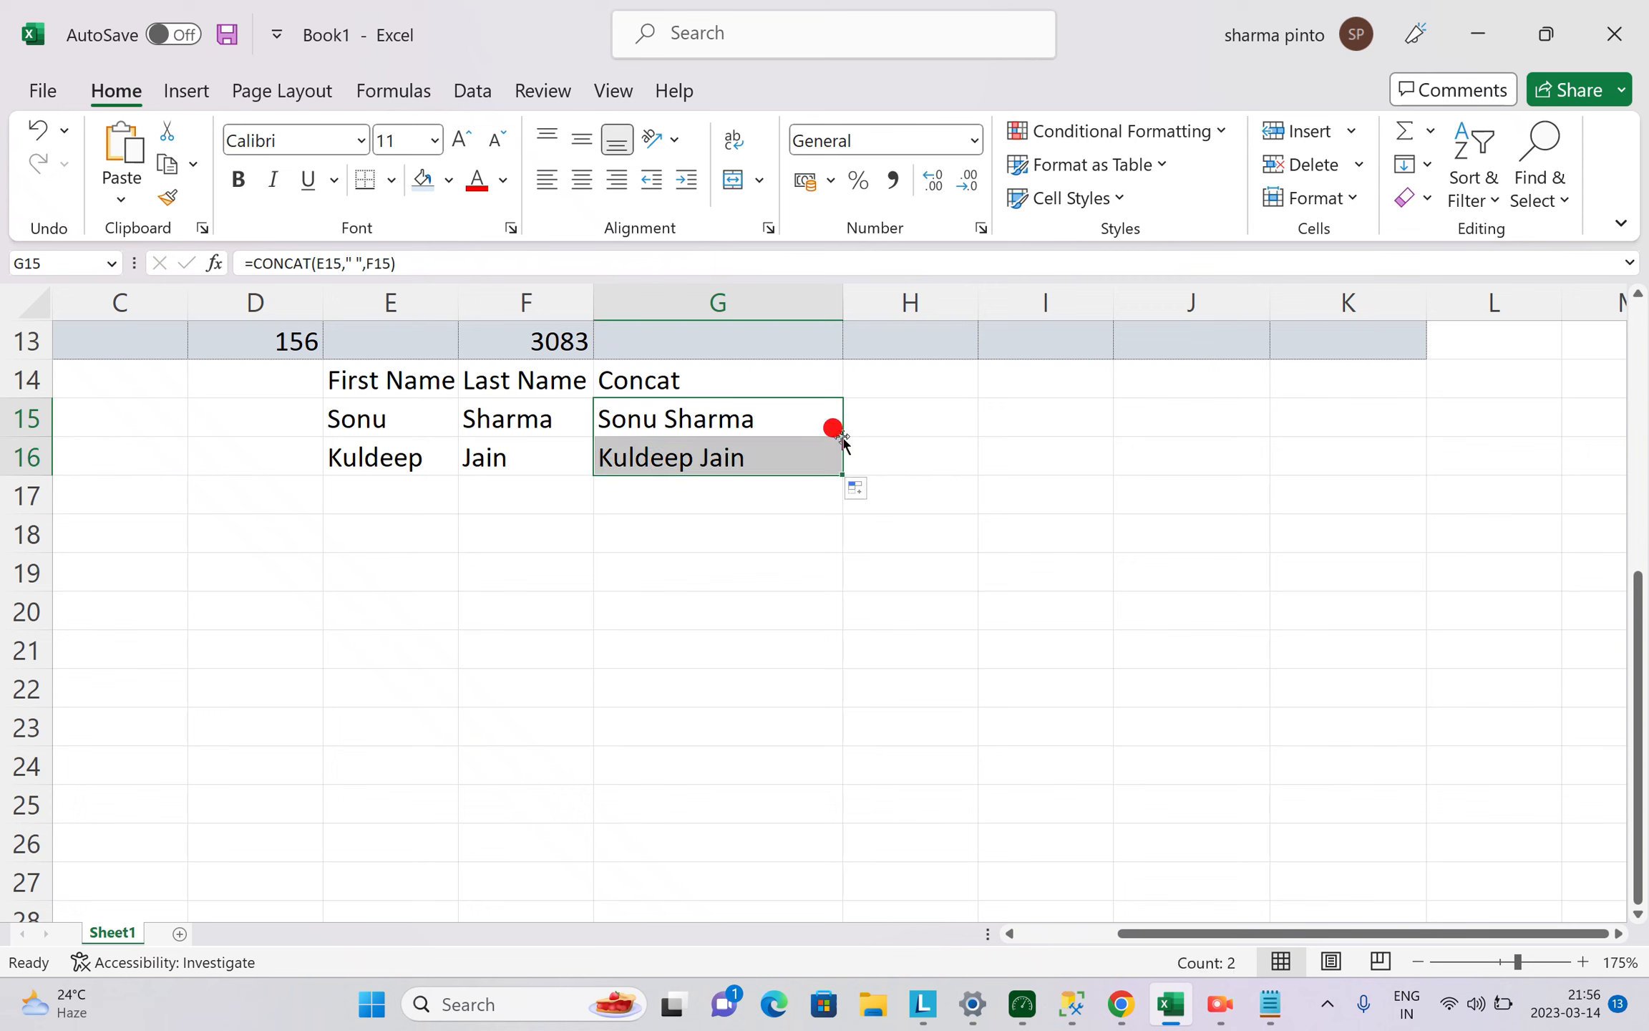
left_click(725, 441)
Examine the cell references and space separator in G15's CONCAT formula, leaving it as it is.
left_click(681, 405)
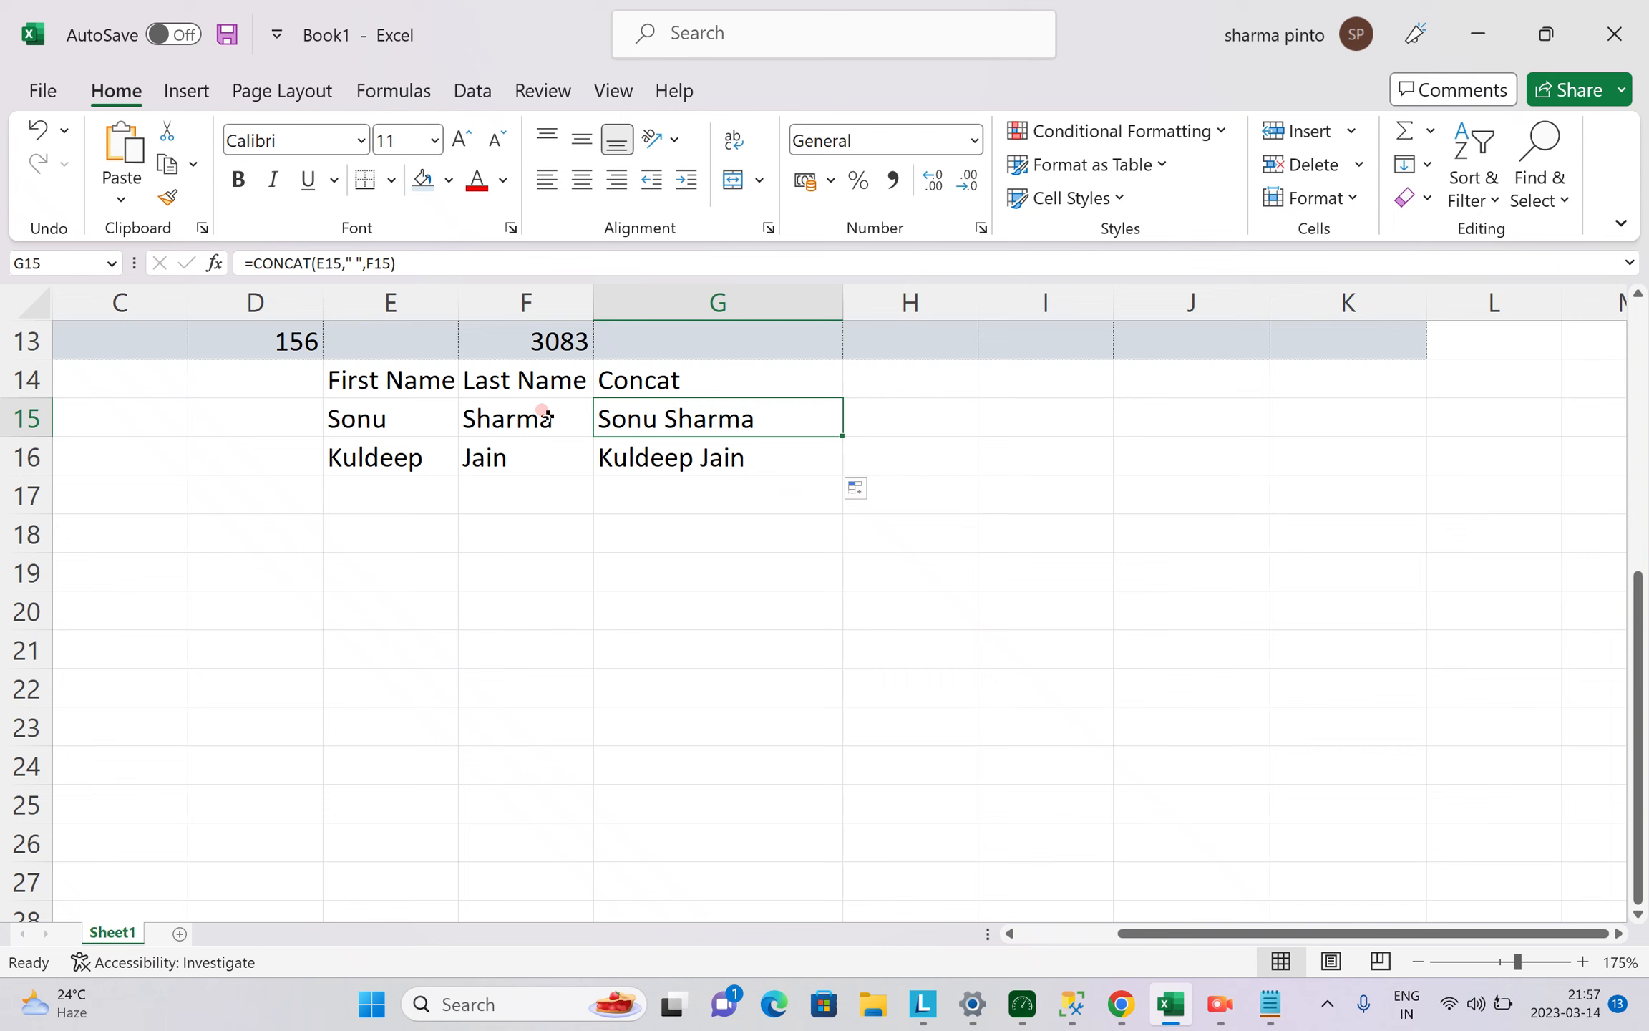
key("F2")
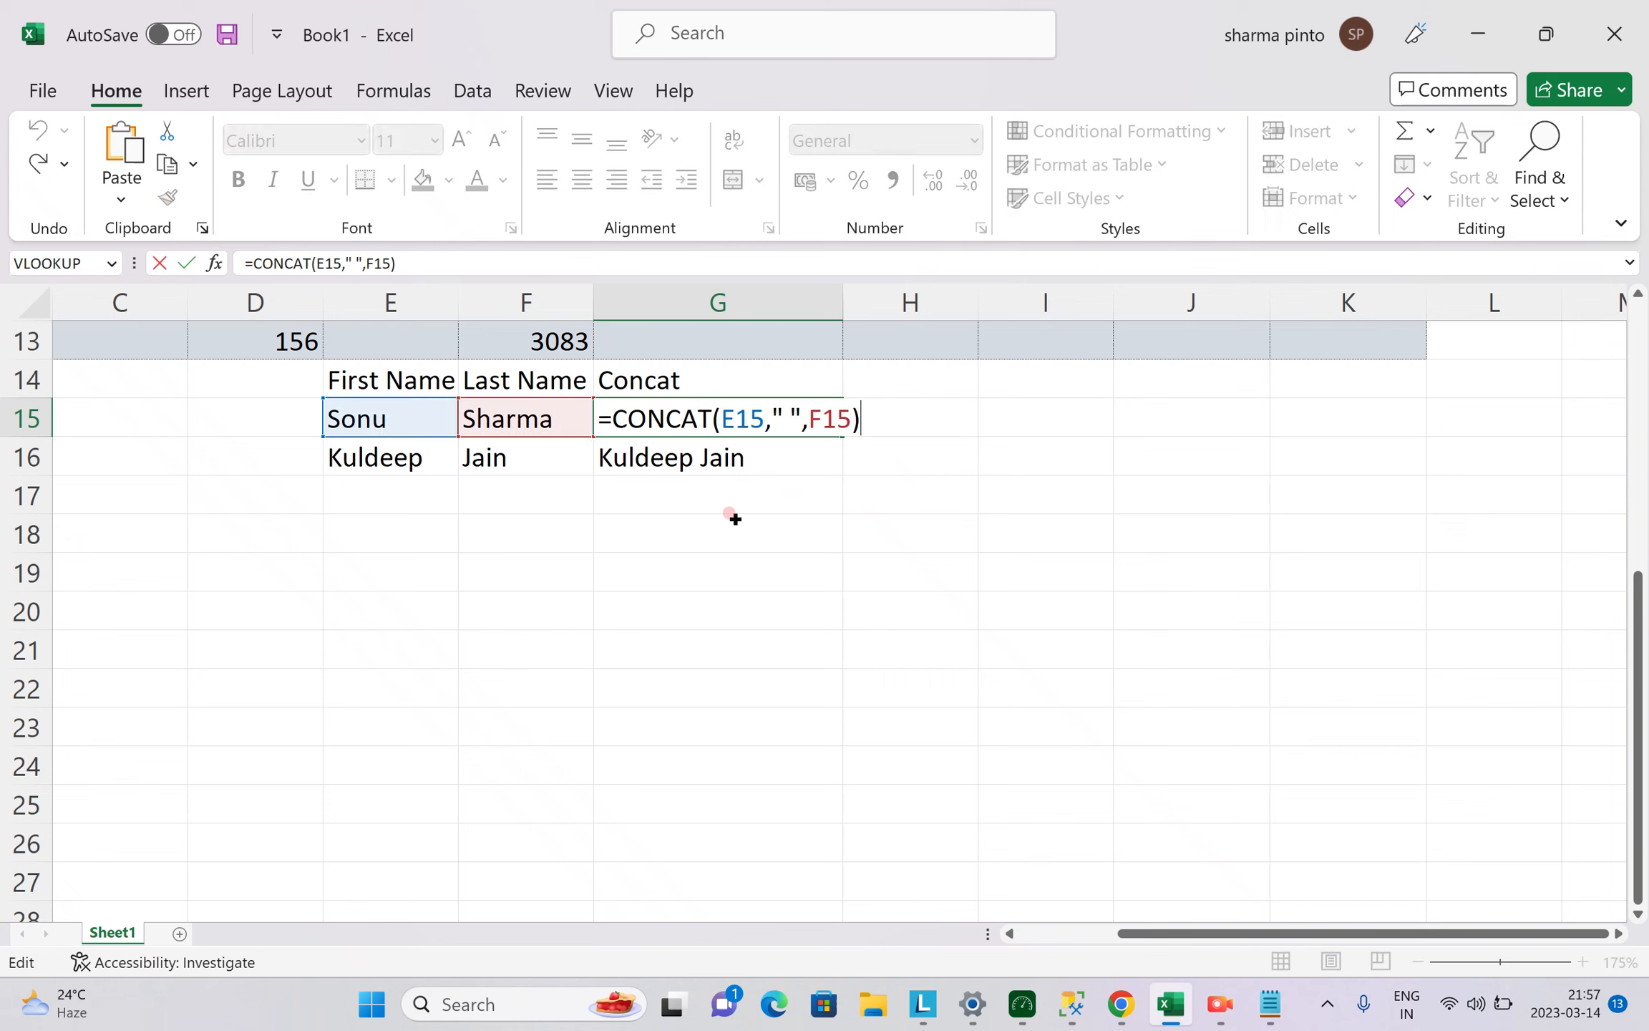
left_click(558, 522)
left_click(633, 377)
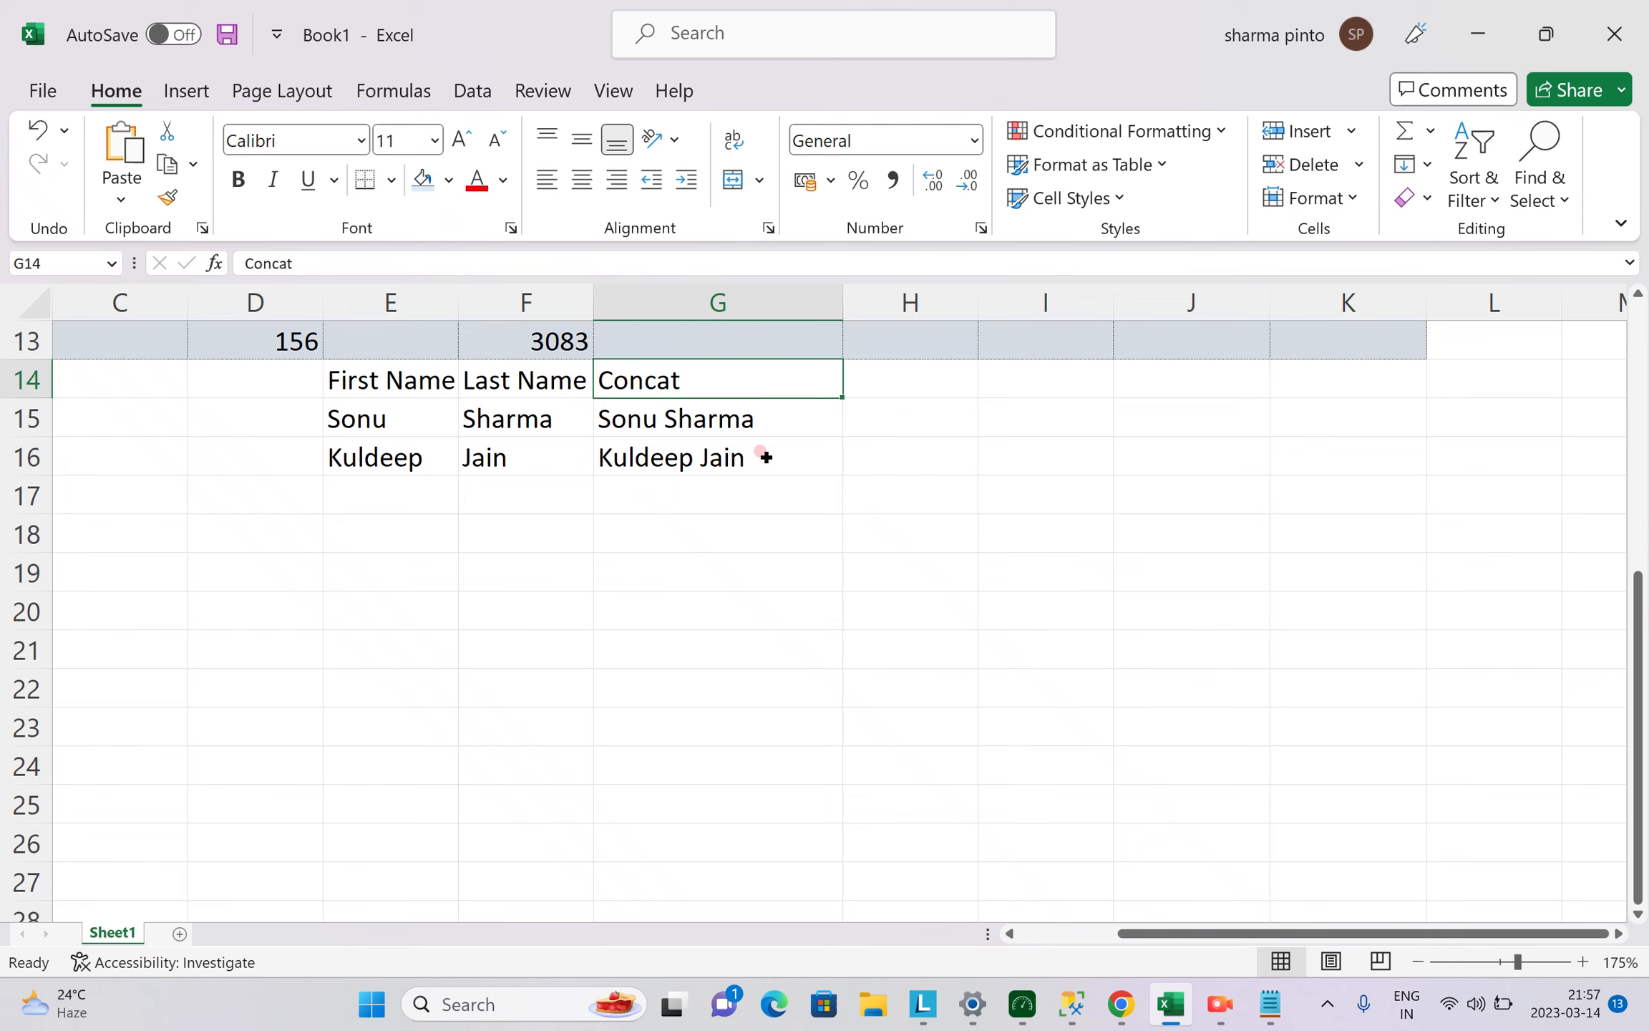
left_click(677, 429)
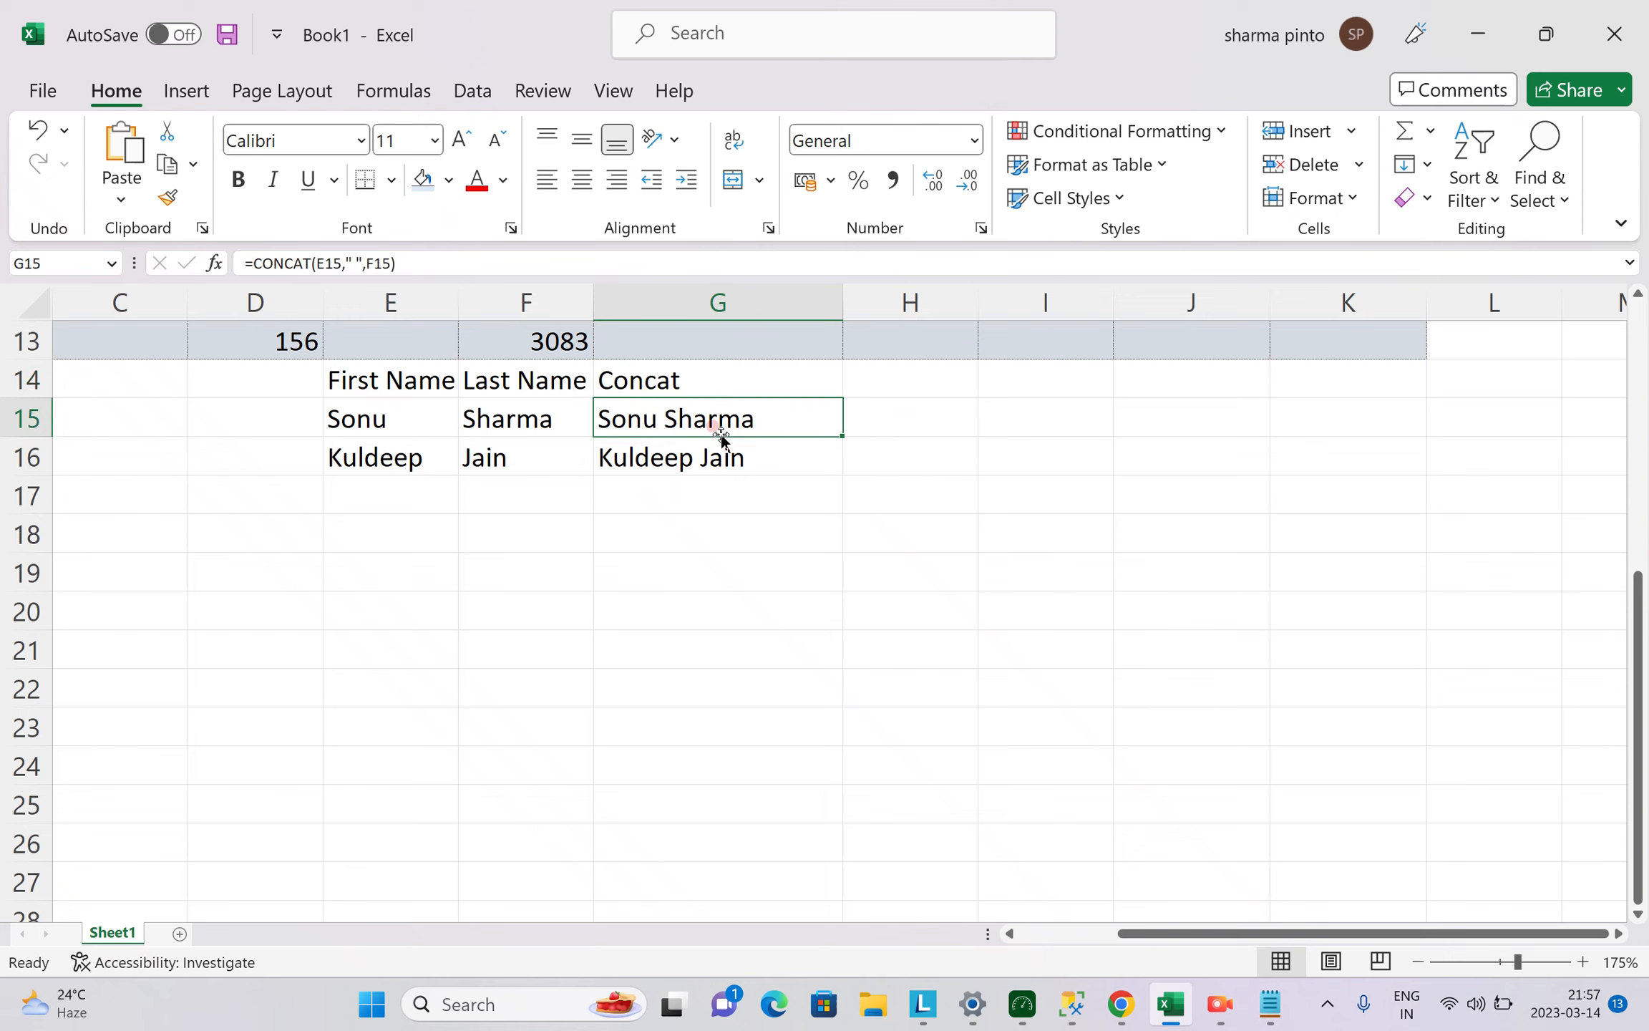
key("shift+Down")
key("Delete")
key("Down")
key("Up")
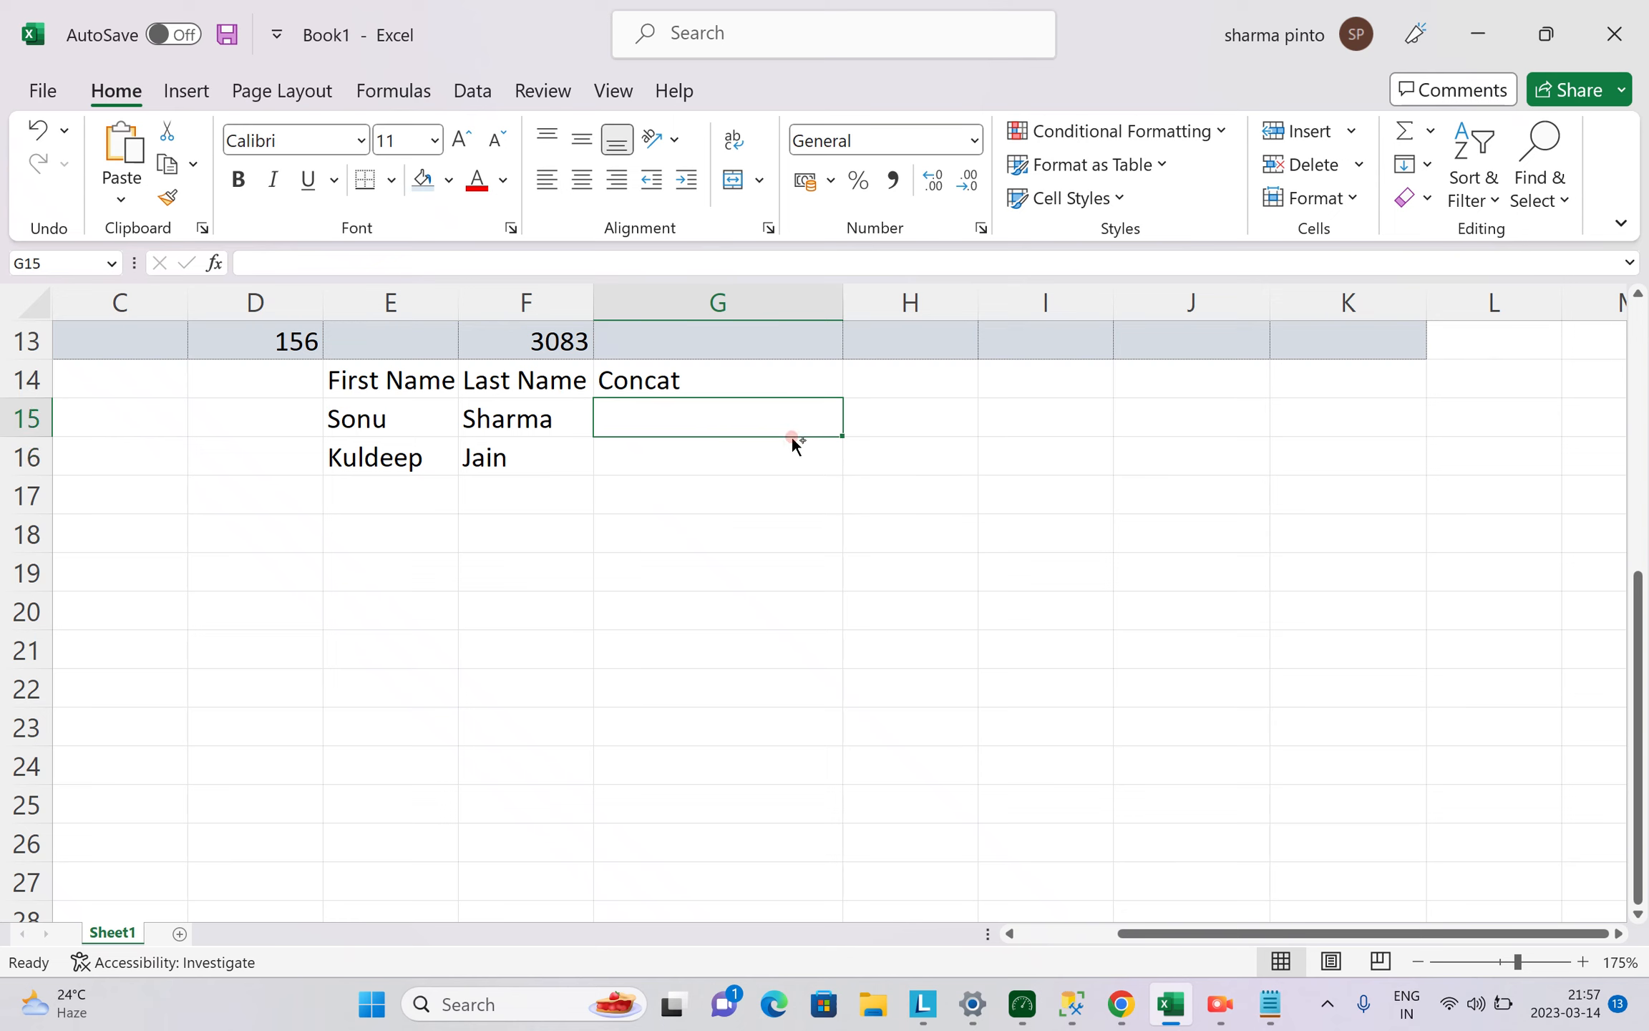
key("ctrl+z")
key("Down")
left_click(663, 386)
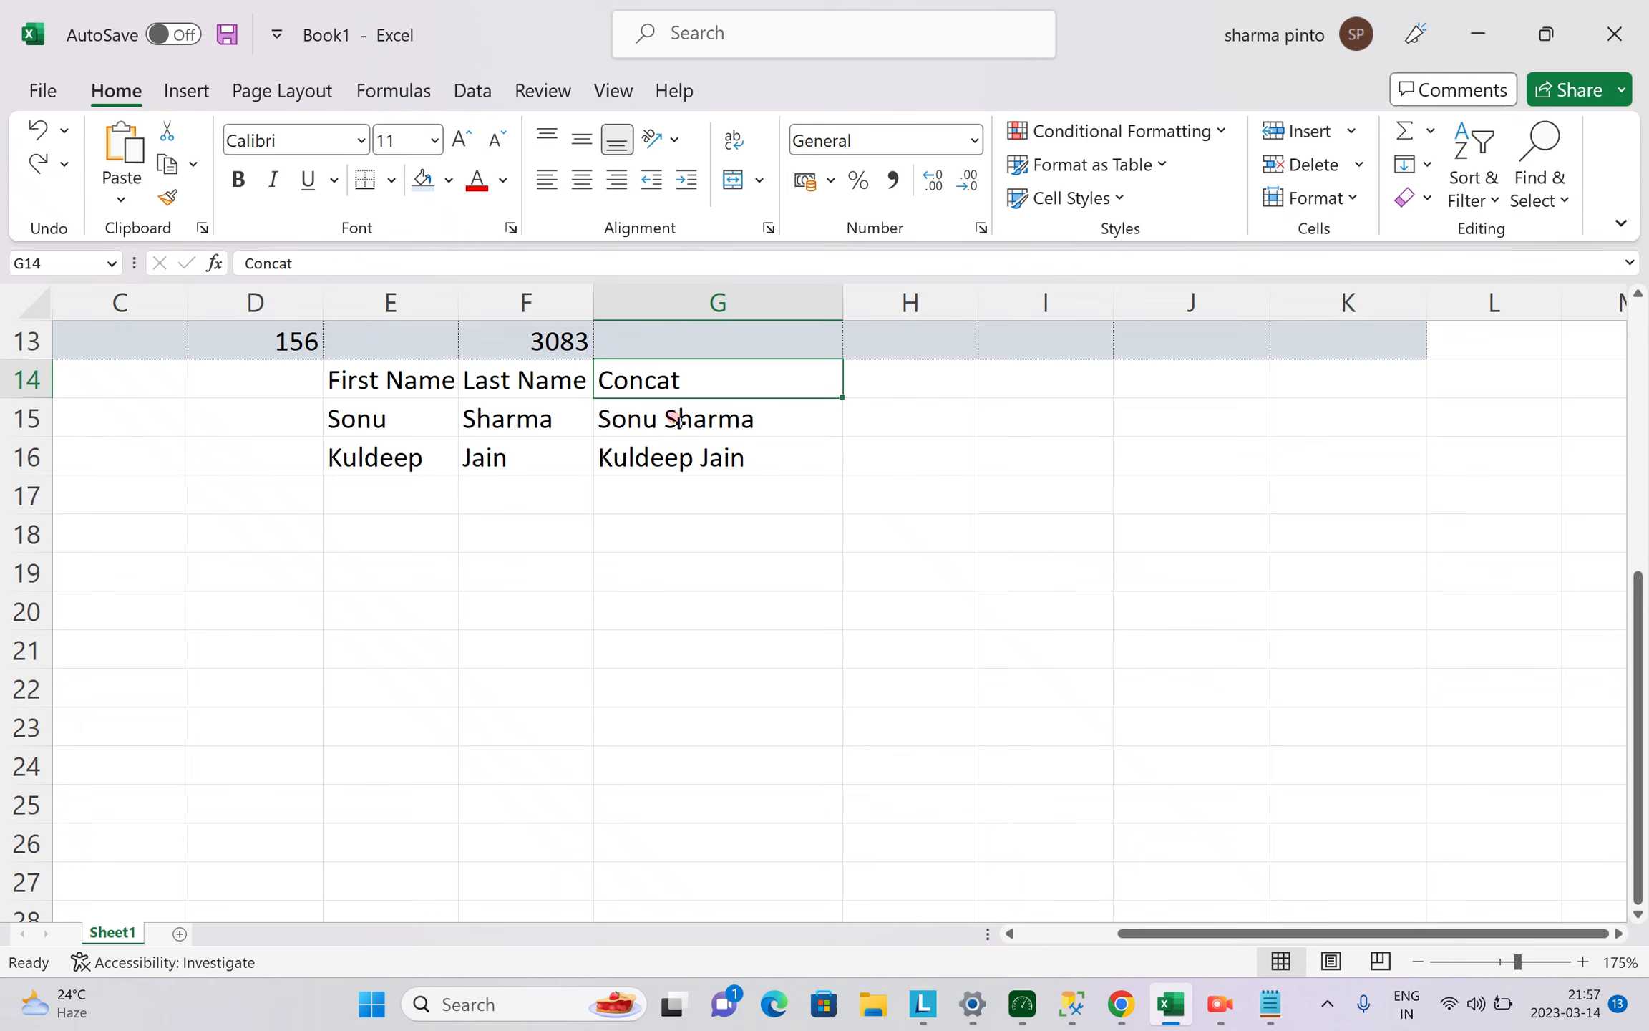
Add the header "Without Concat Funcation" in H14 beside the Concat header.
left_click(891, 376)
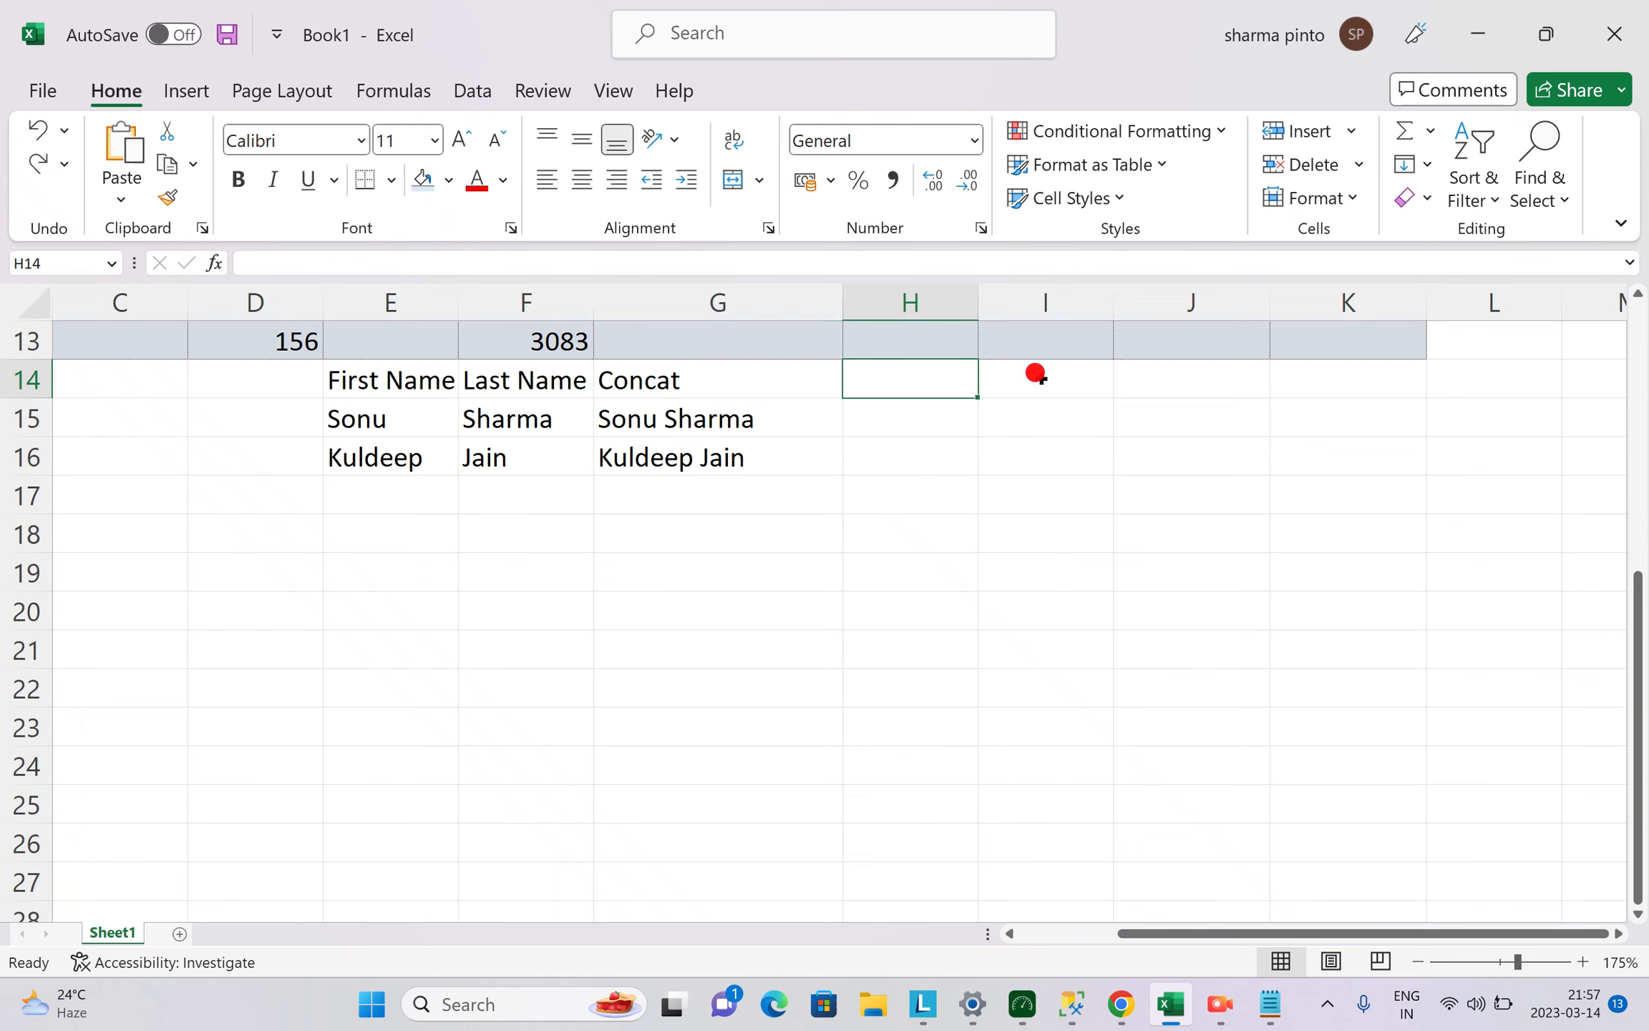
type("wITH")
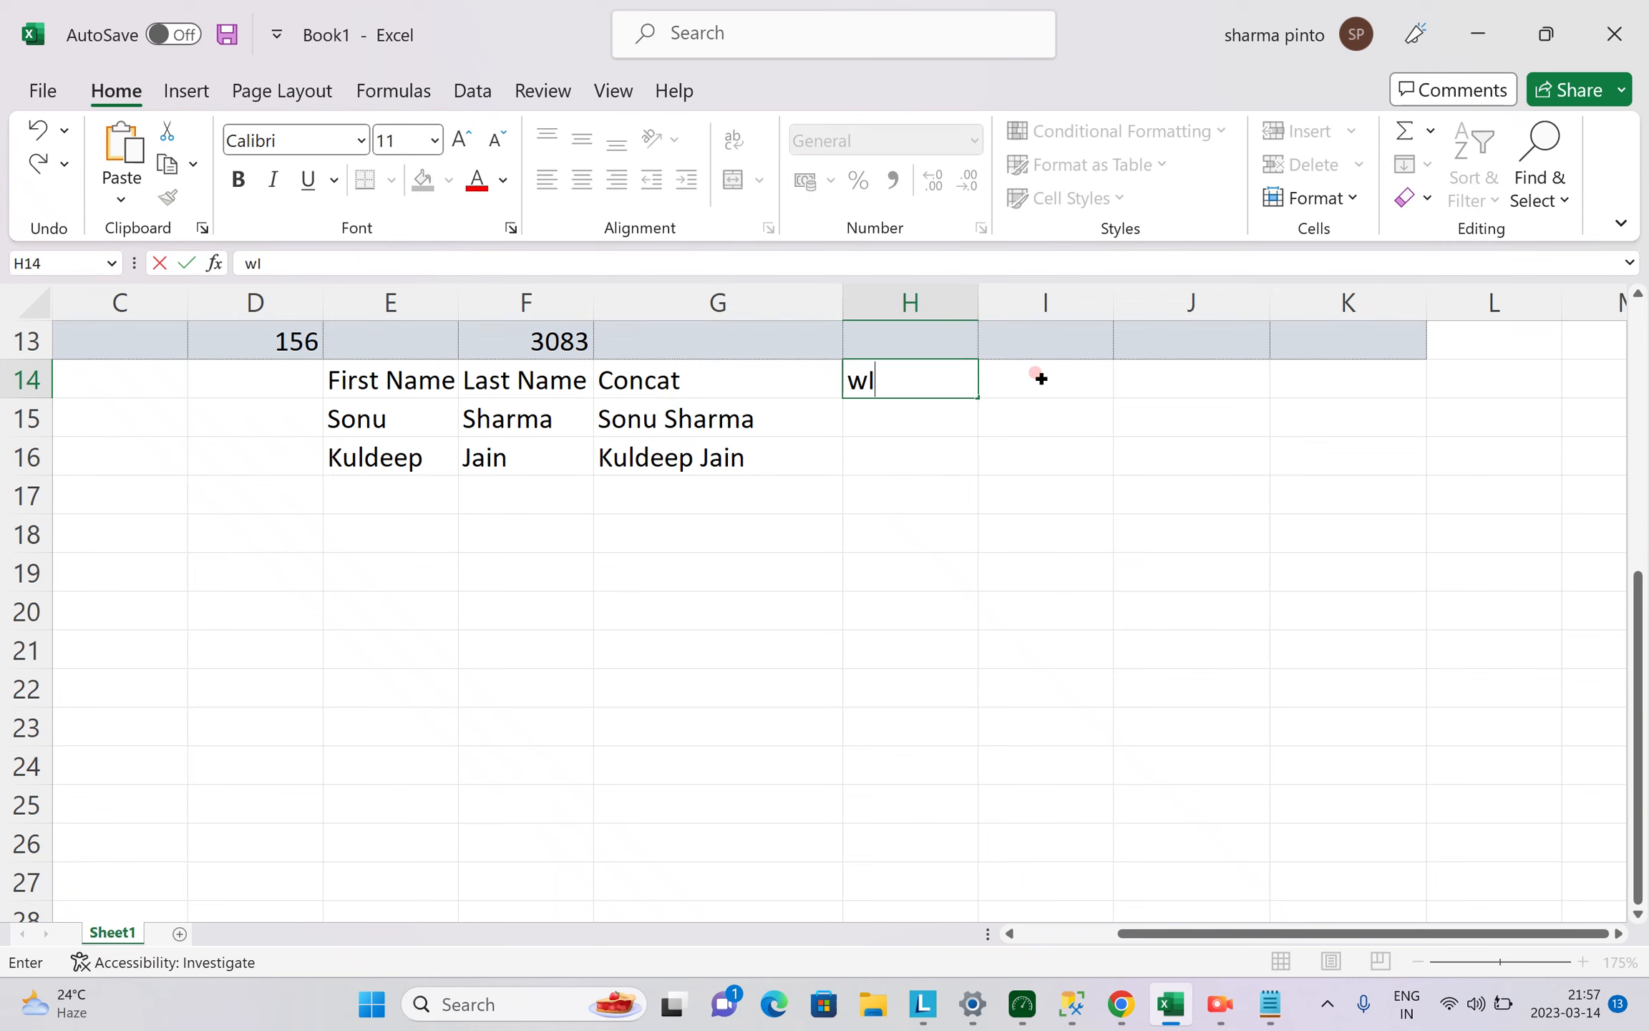
key("BackSpace")
type("W")
key("Caps_Lock")
type("ith")
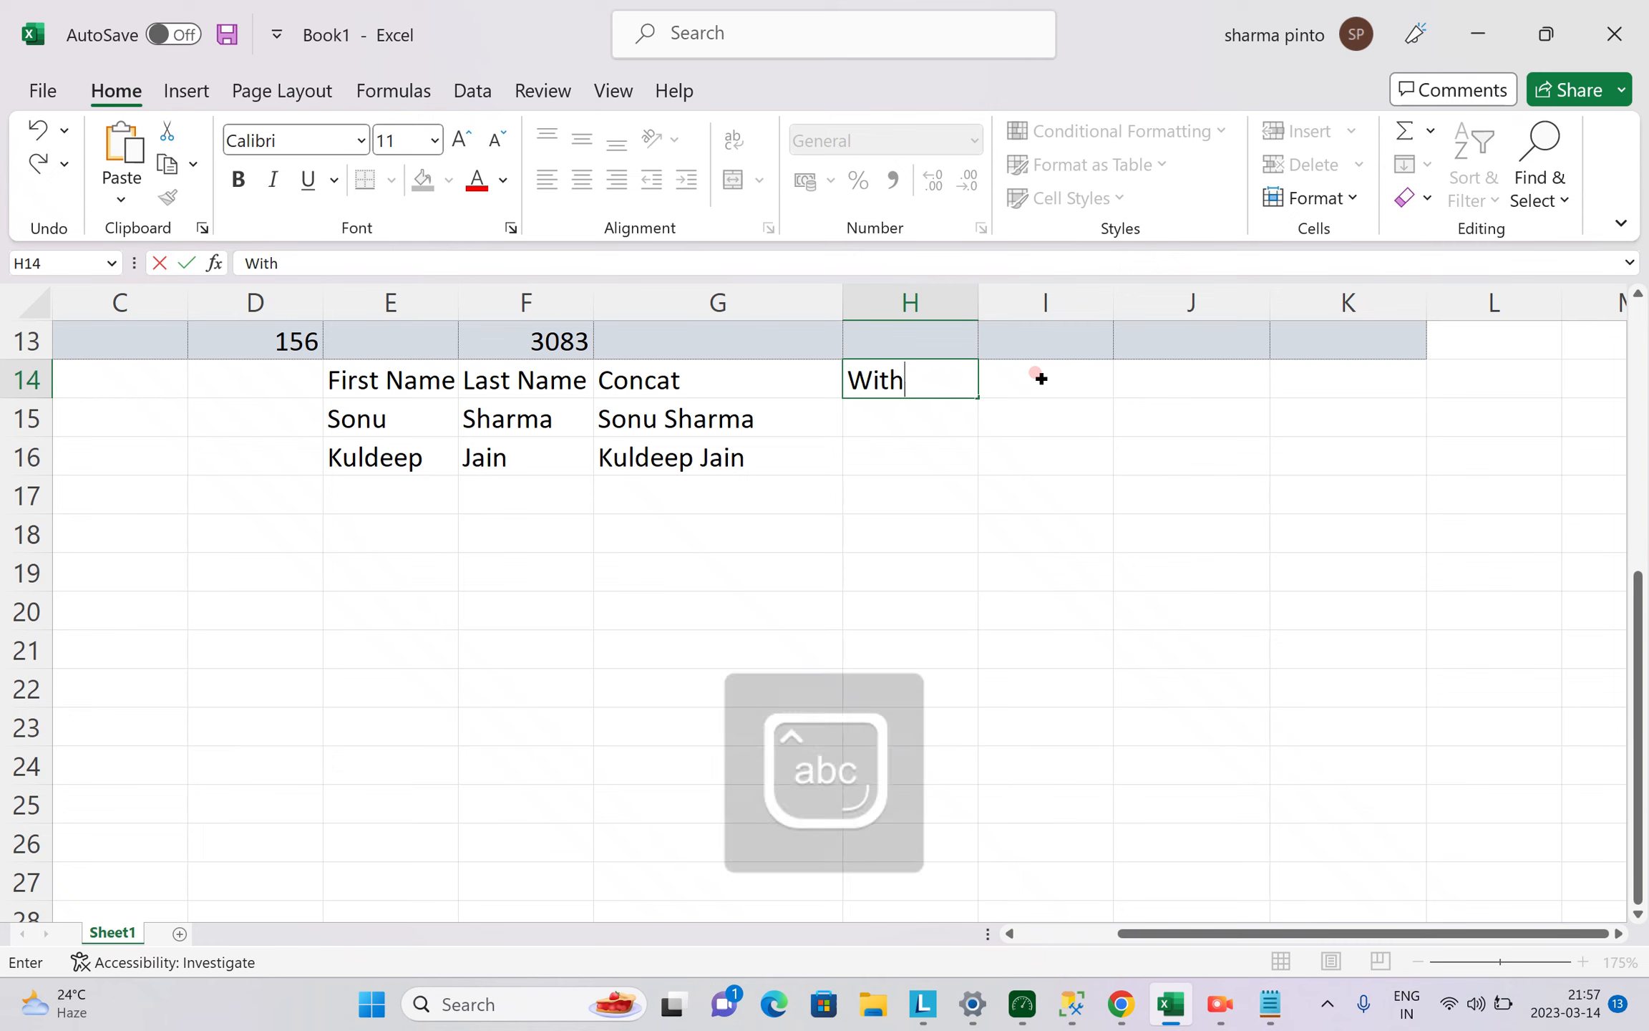
type("out Funcation")
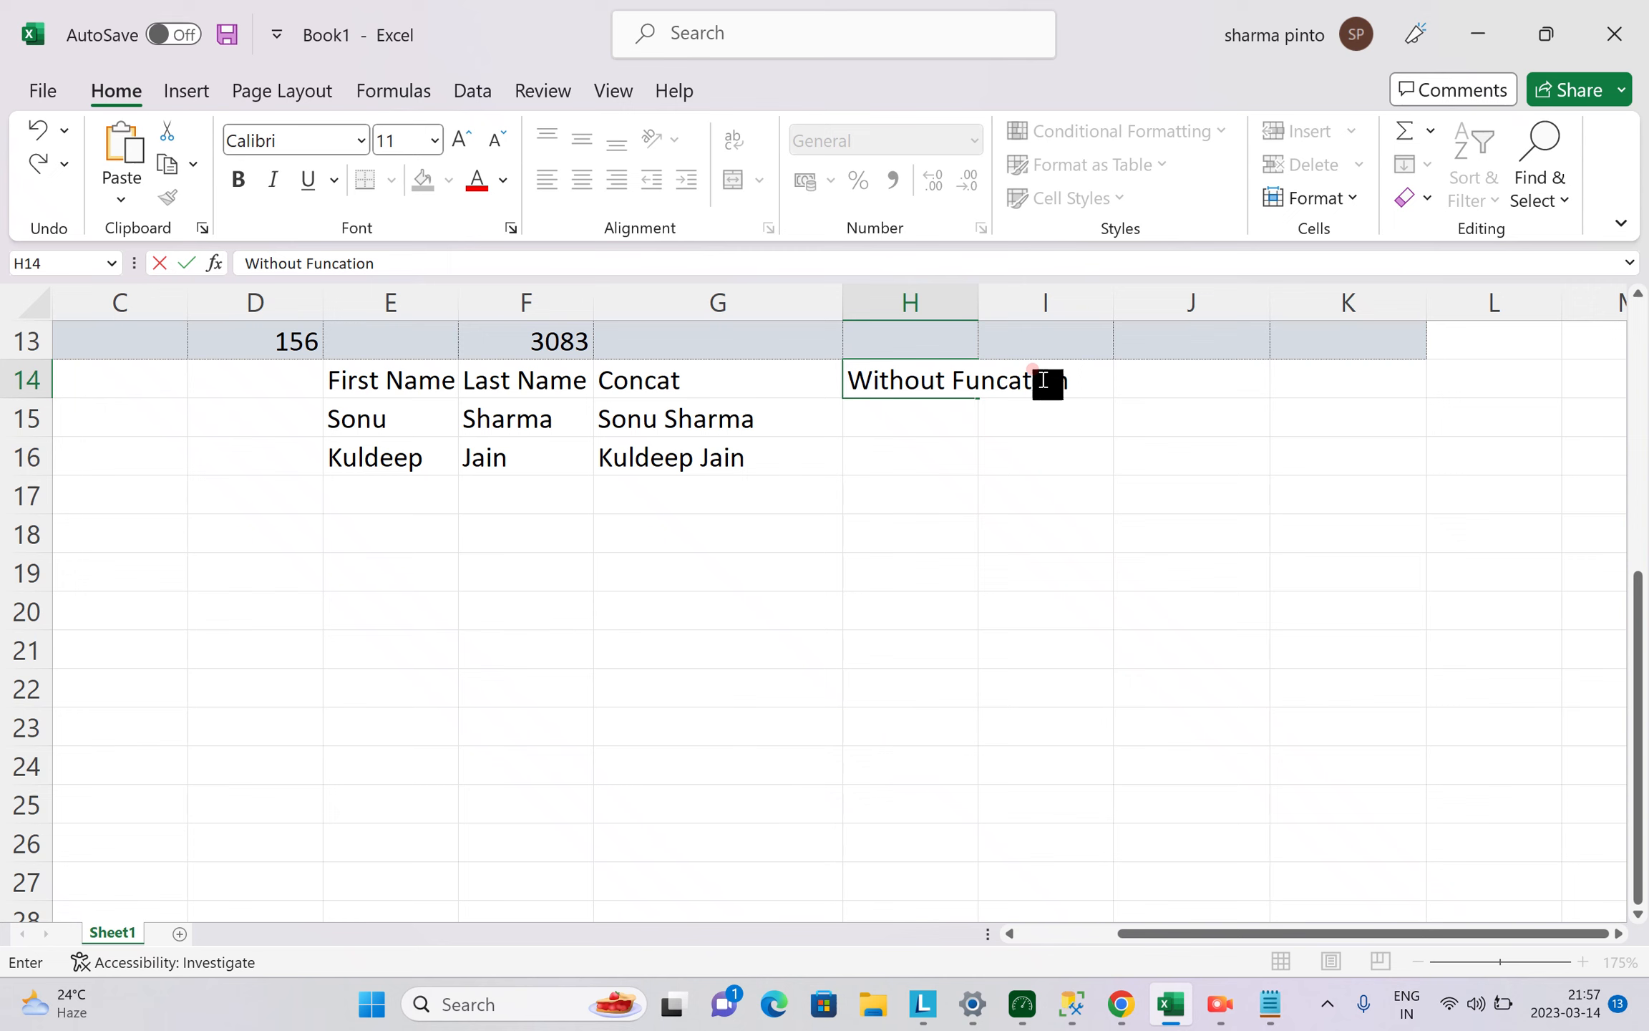
type("Concat")
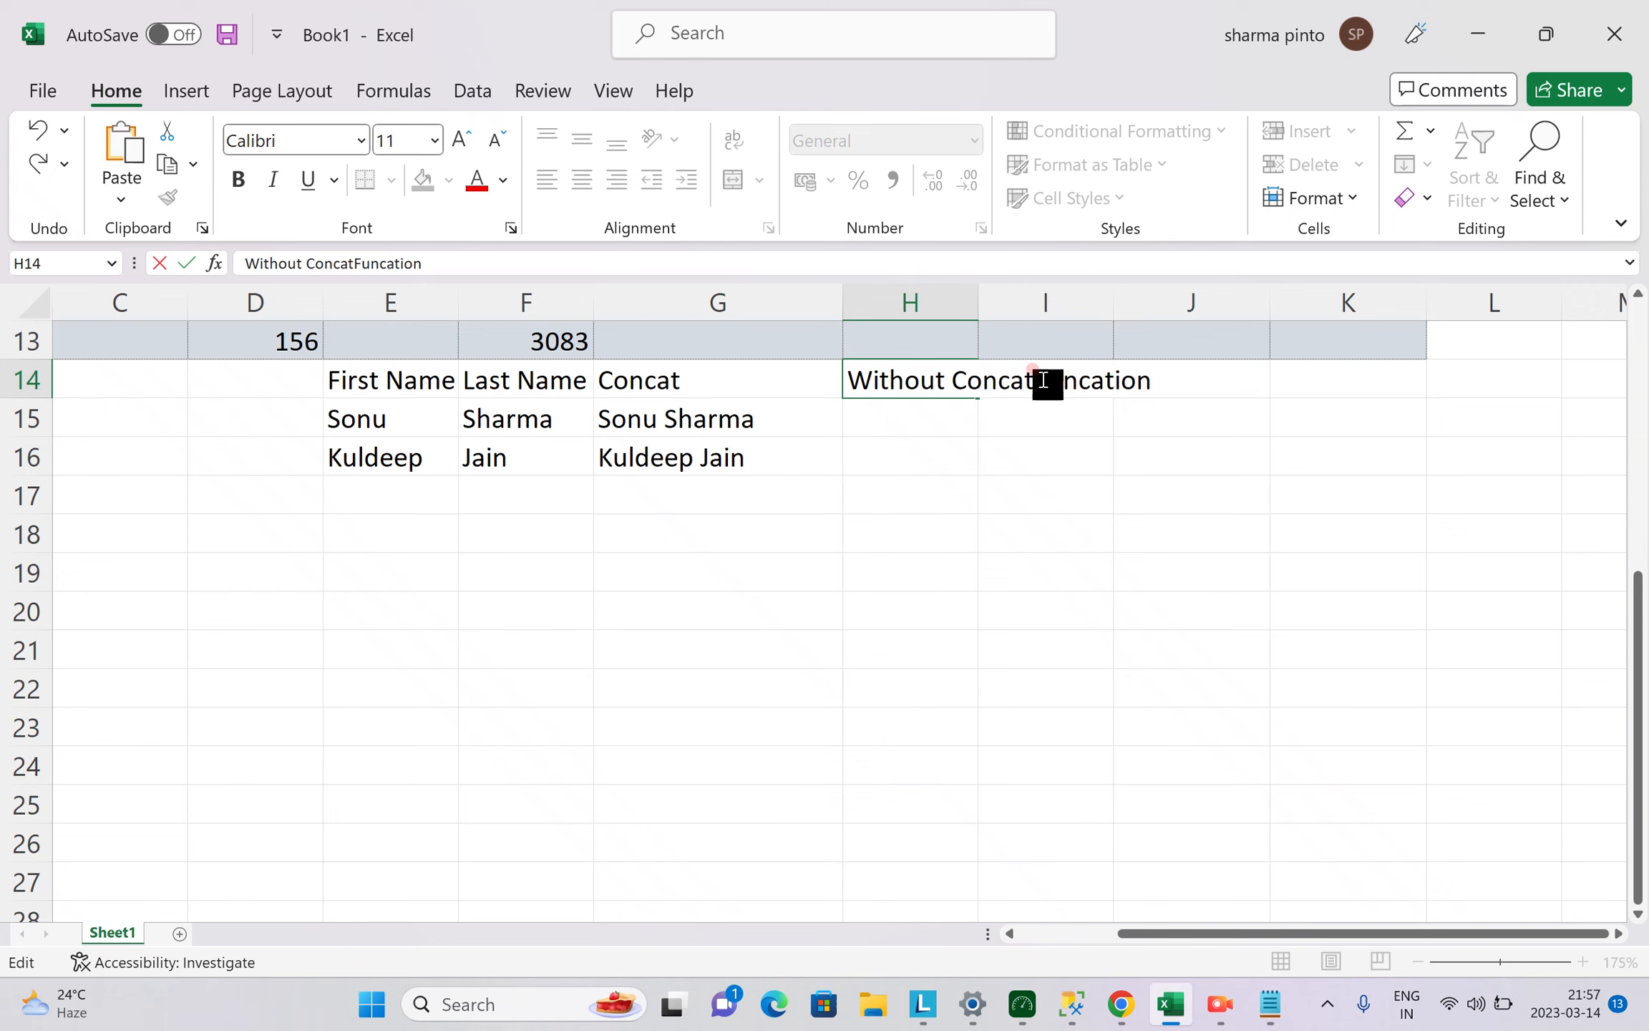
key("Return")
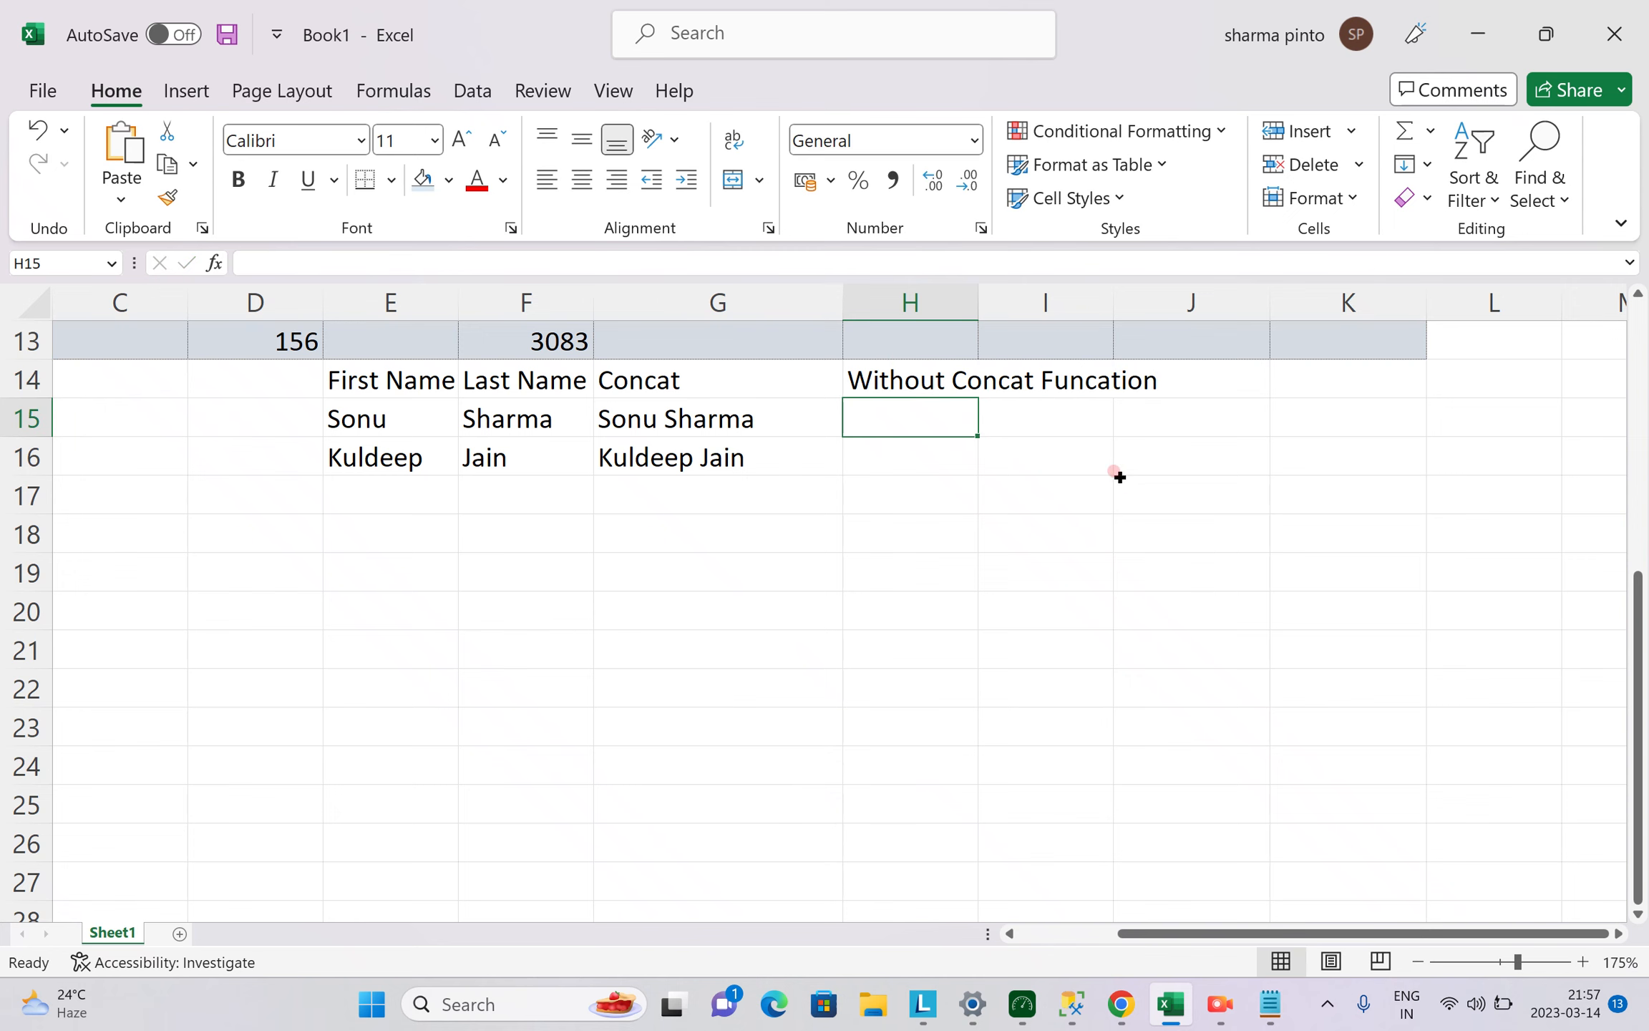
Enter =E15&F15 in H15 to join the first and last names with the ampersand operator.
type("=")
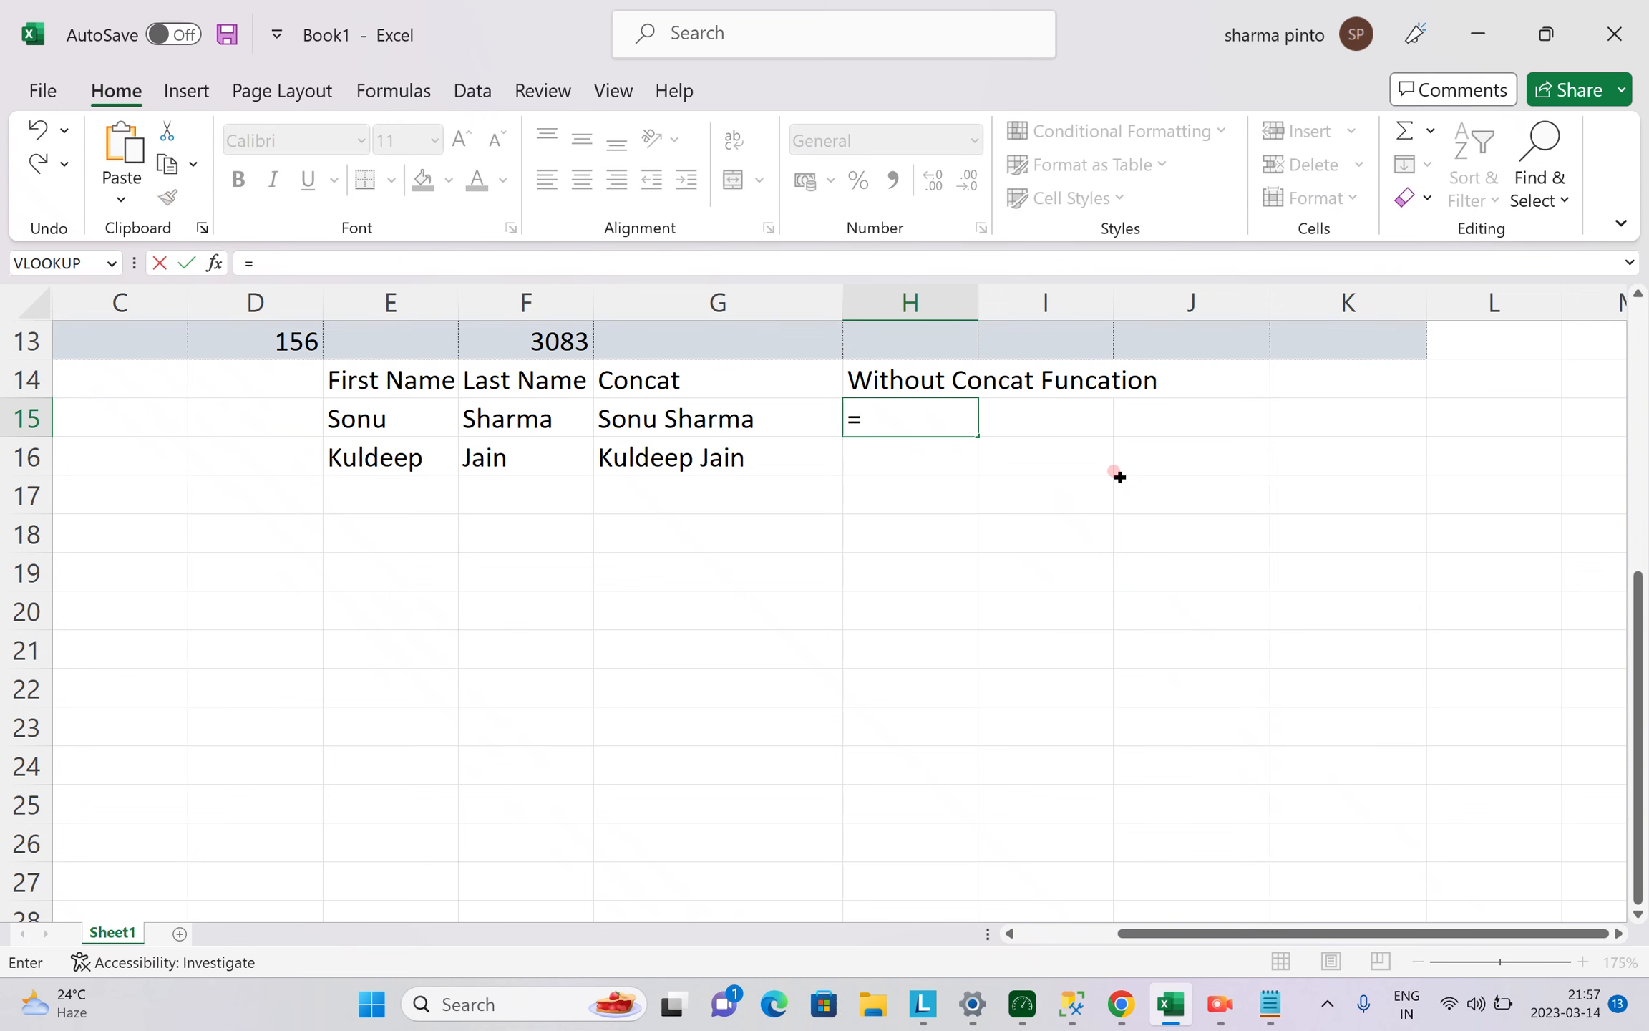
key("Left")
key("Left")
key("Left")
type("&")
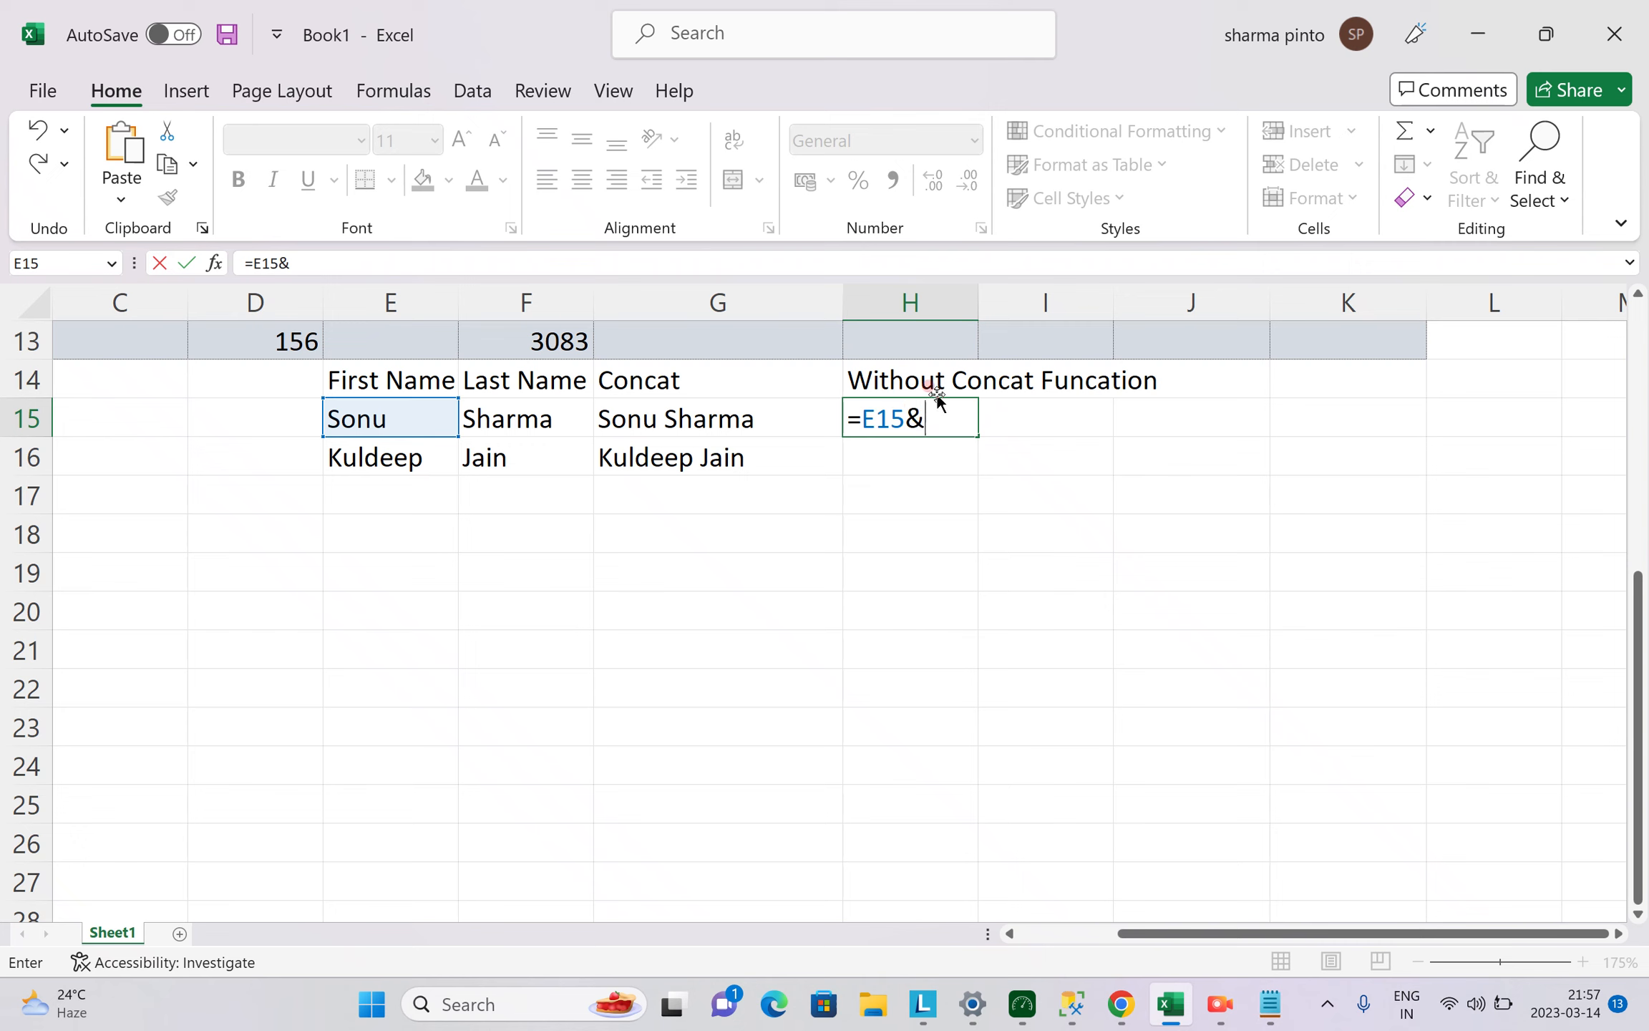
key("Left")
key("Left")
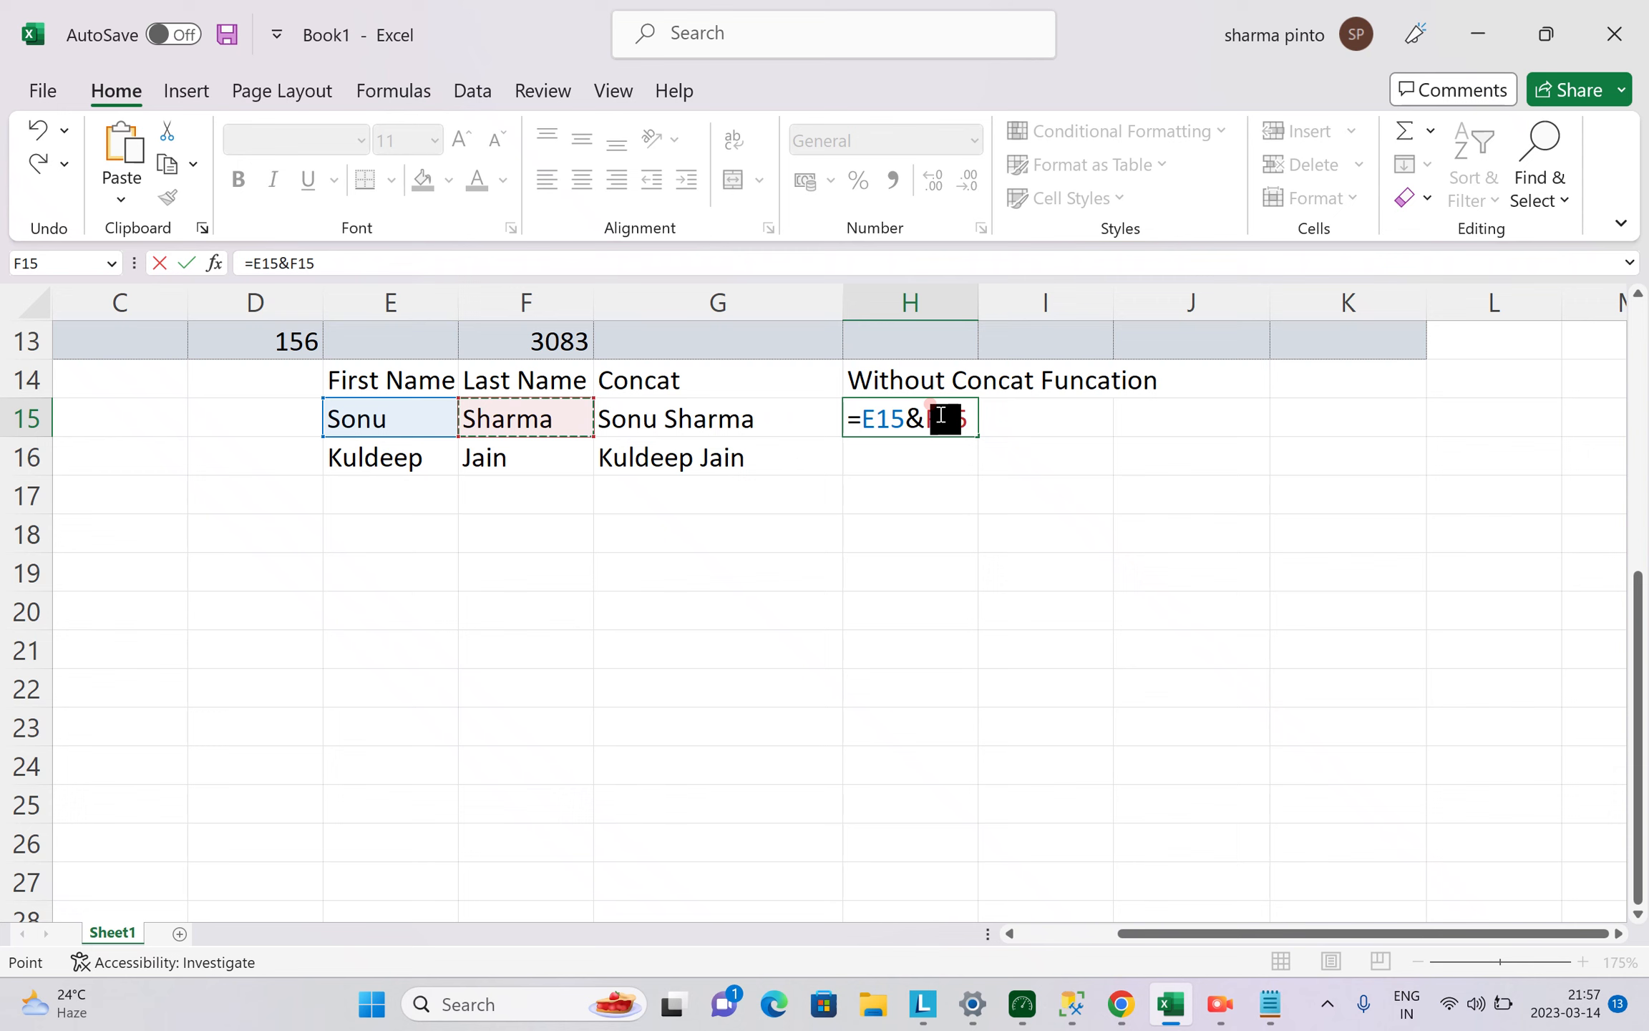
key("Return")
Edit the formula in H15 to =E15&" "&F15 so a space separates the two names.
left_click(930, 433)
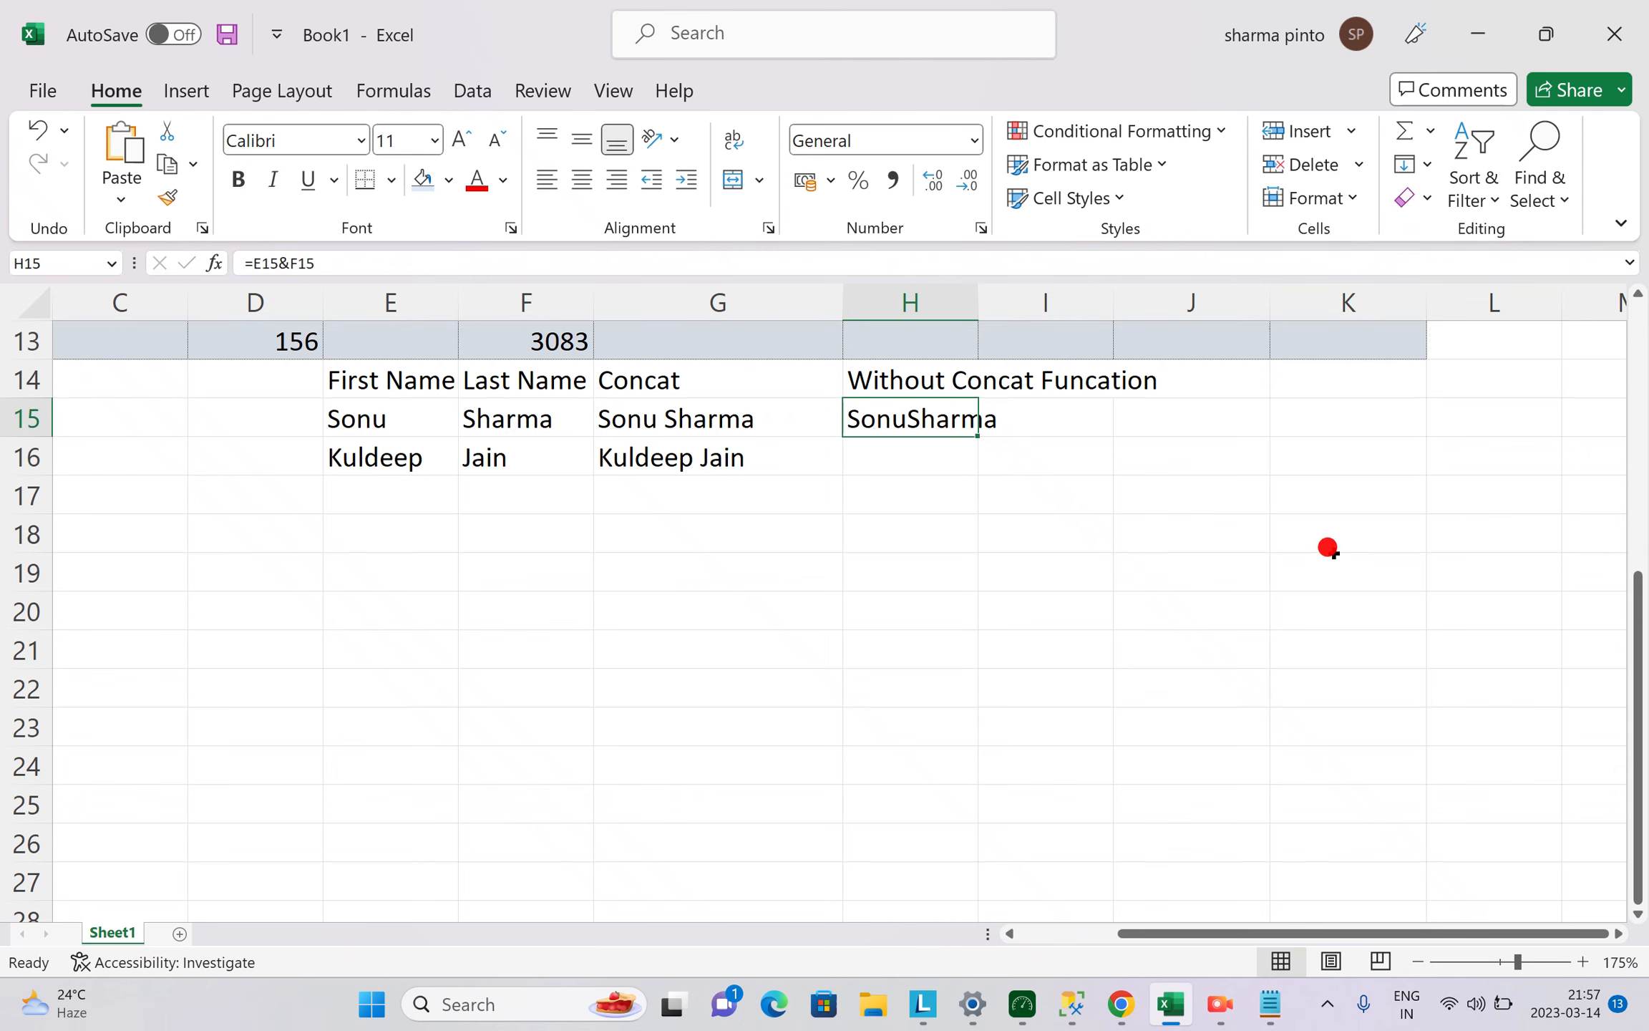
key("F2")
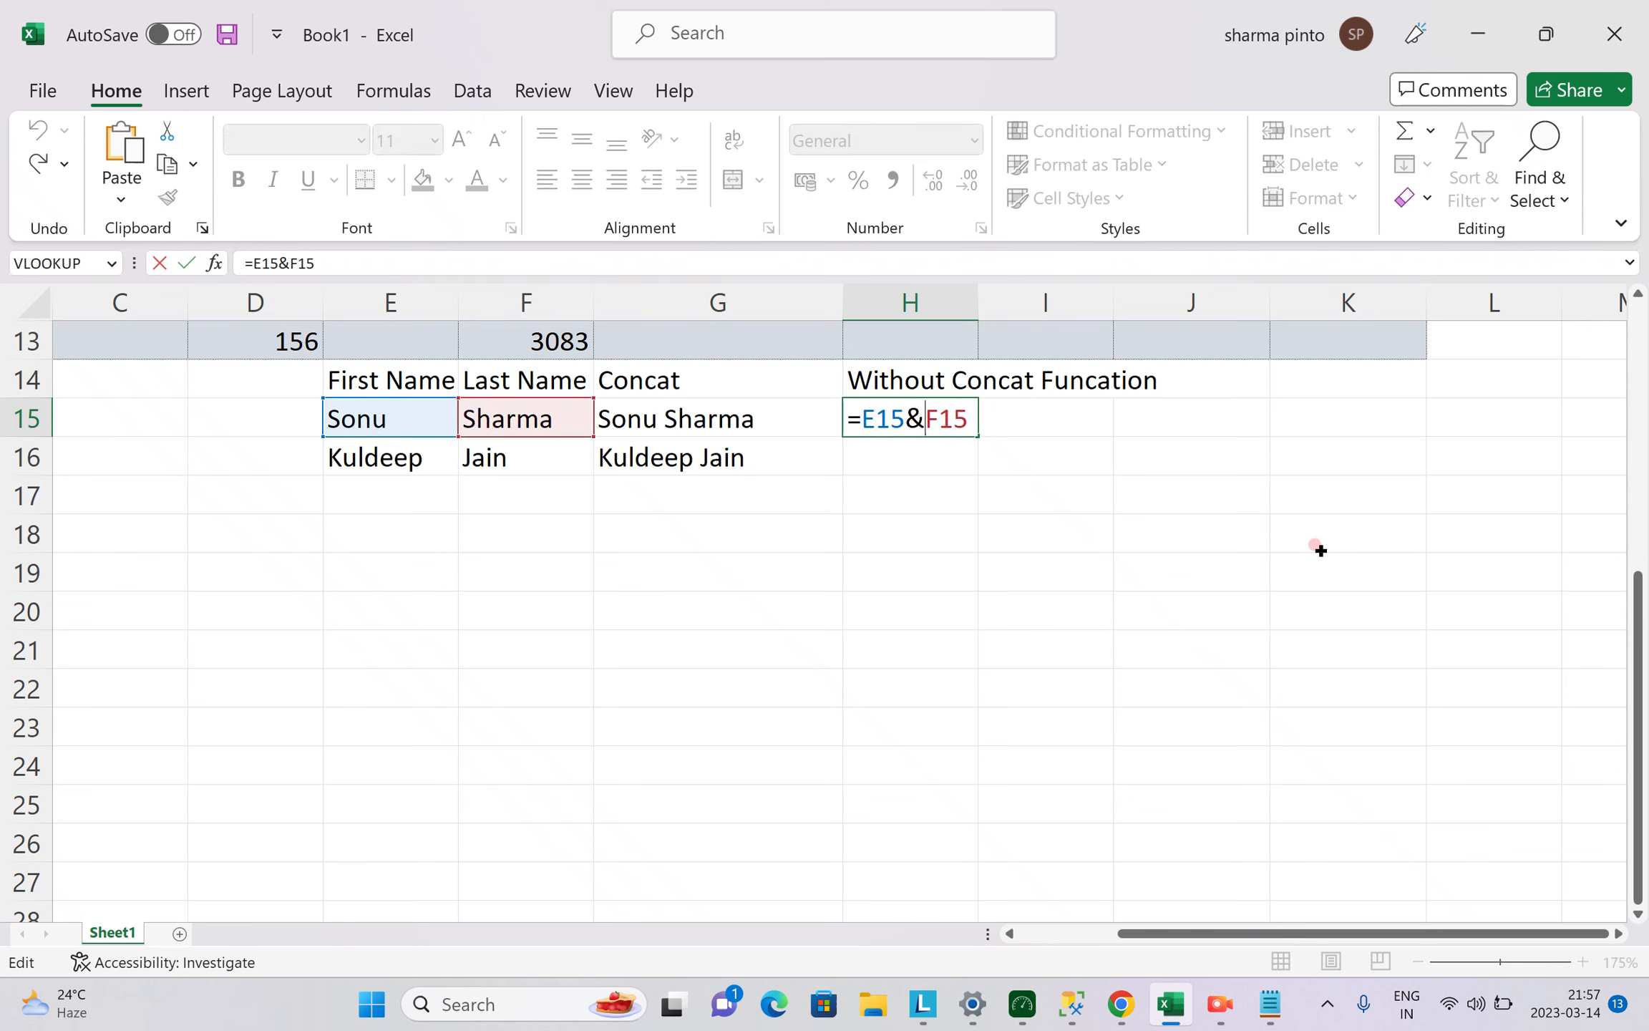
type("&")
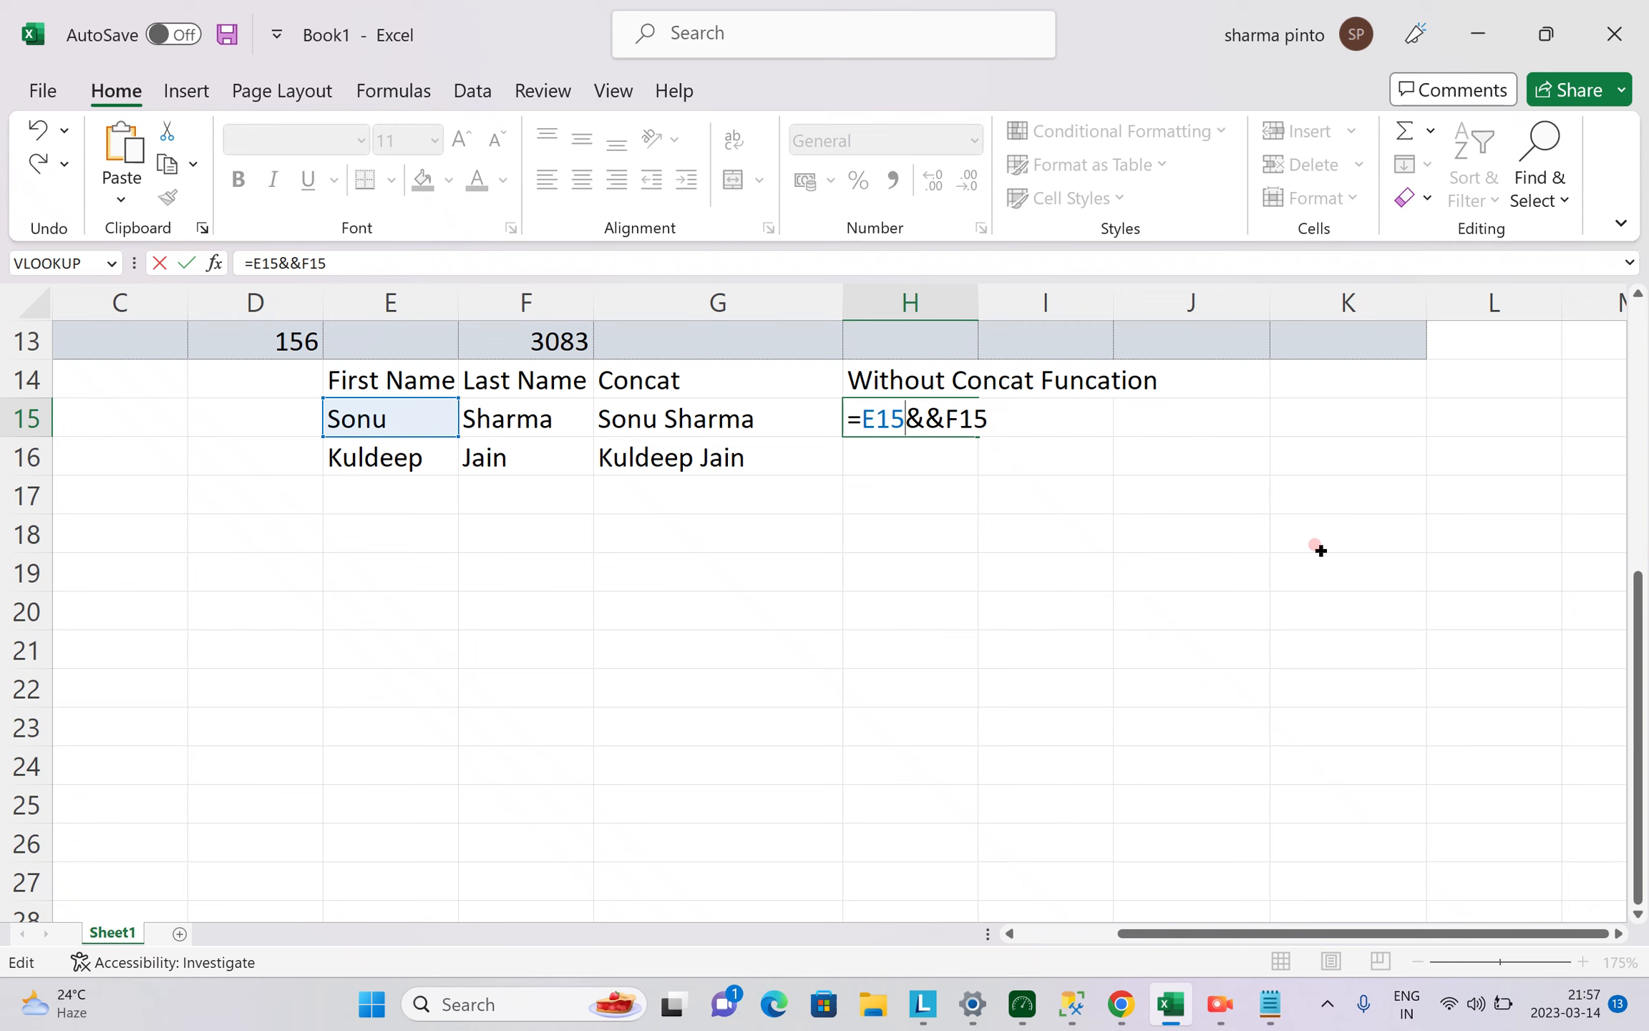
type("\"\"")
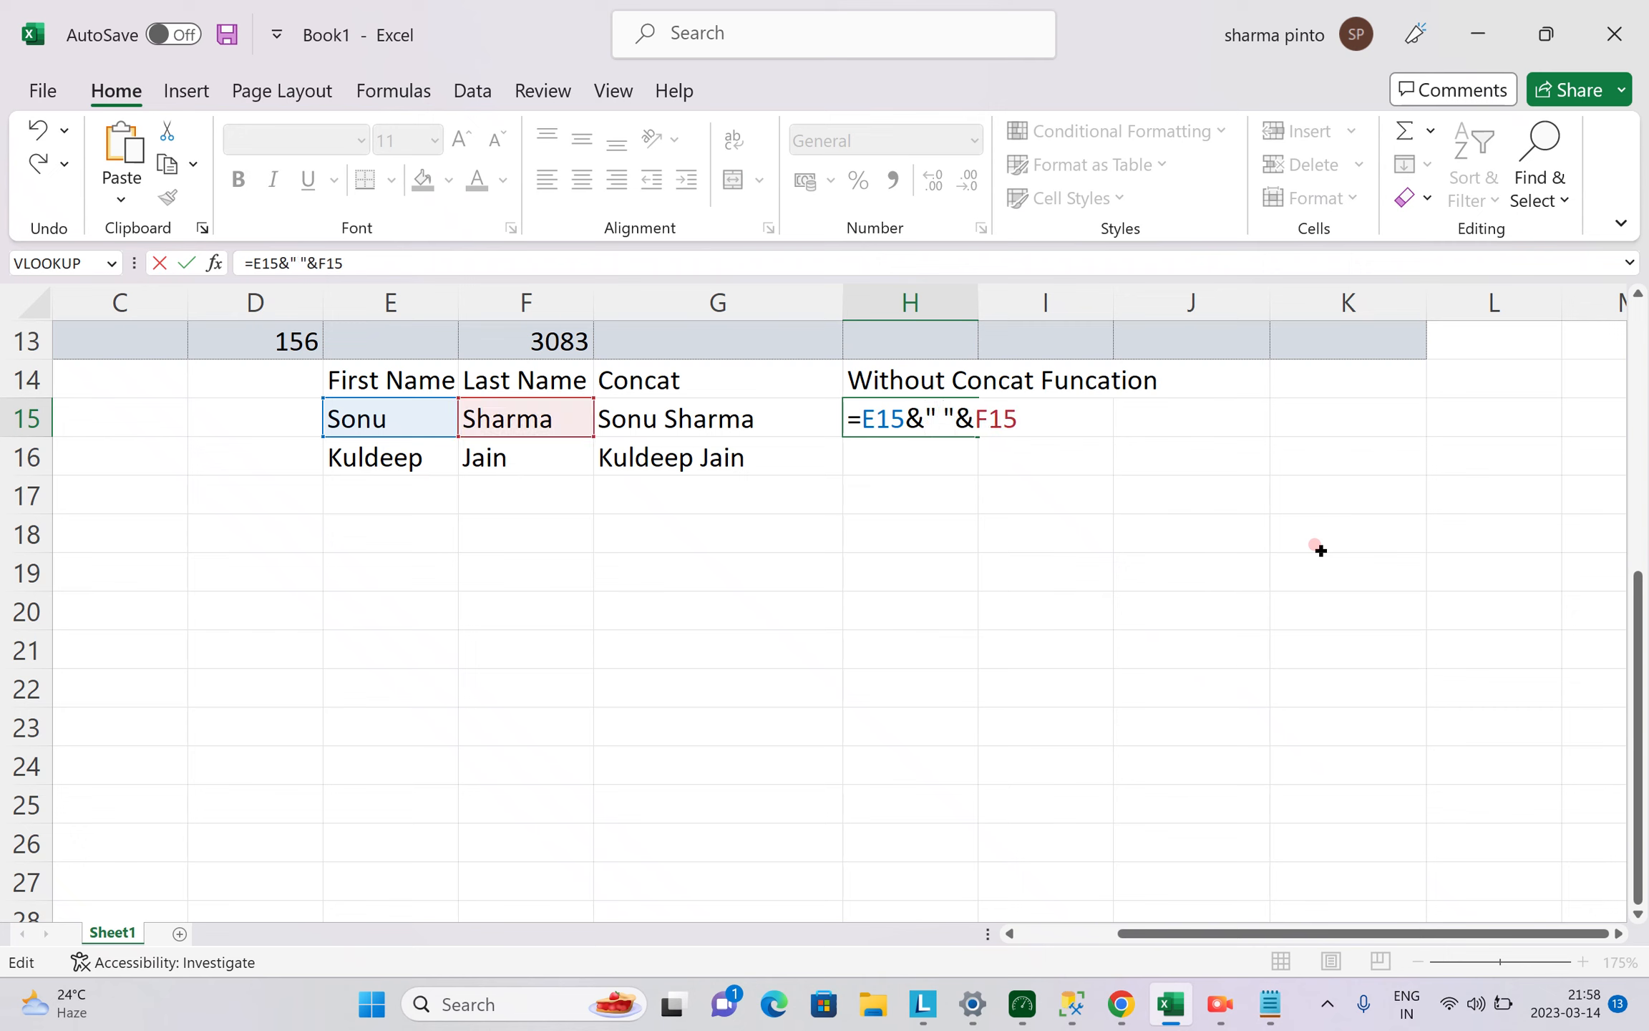
key("Return")
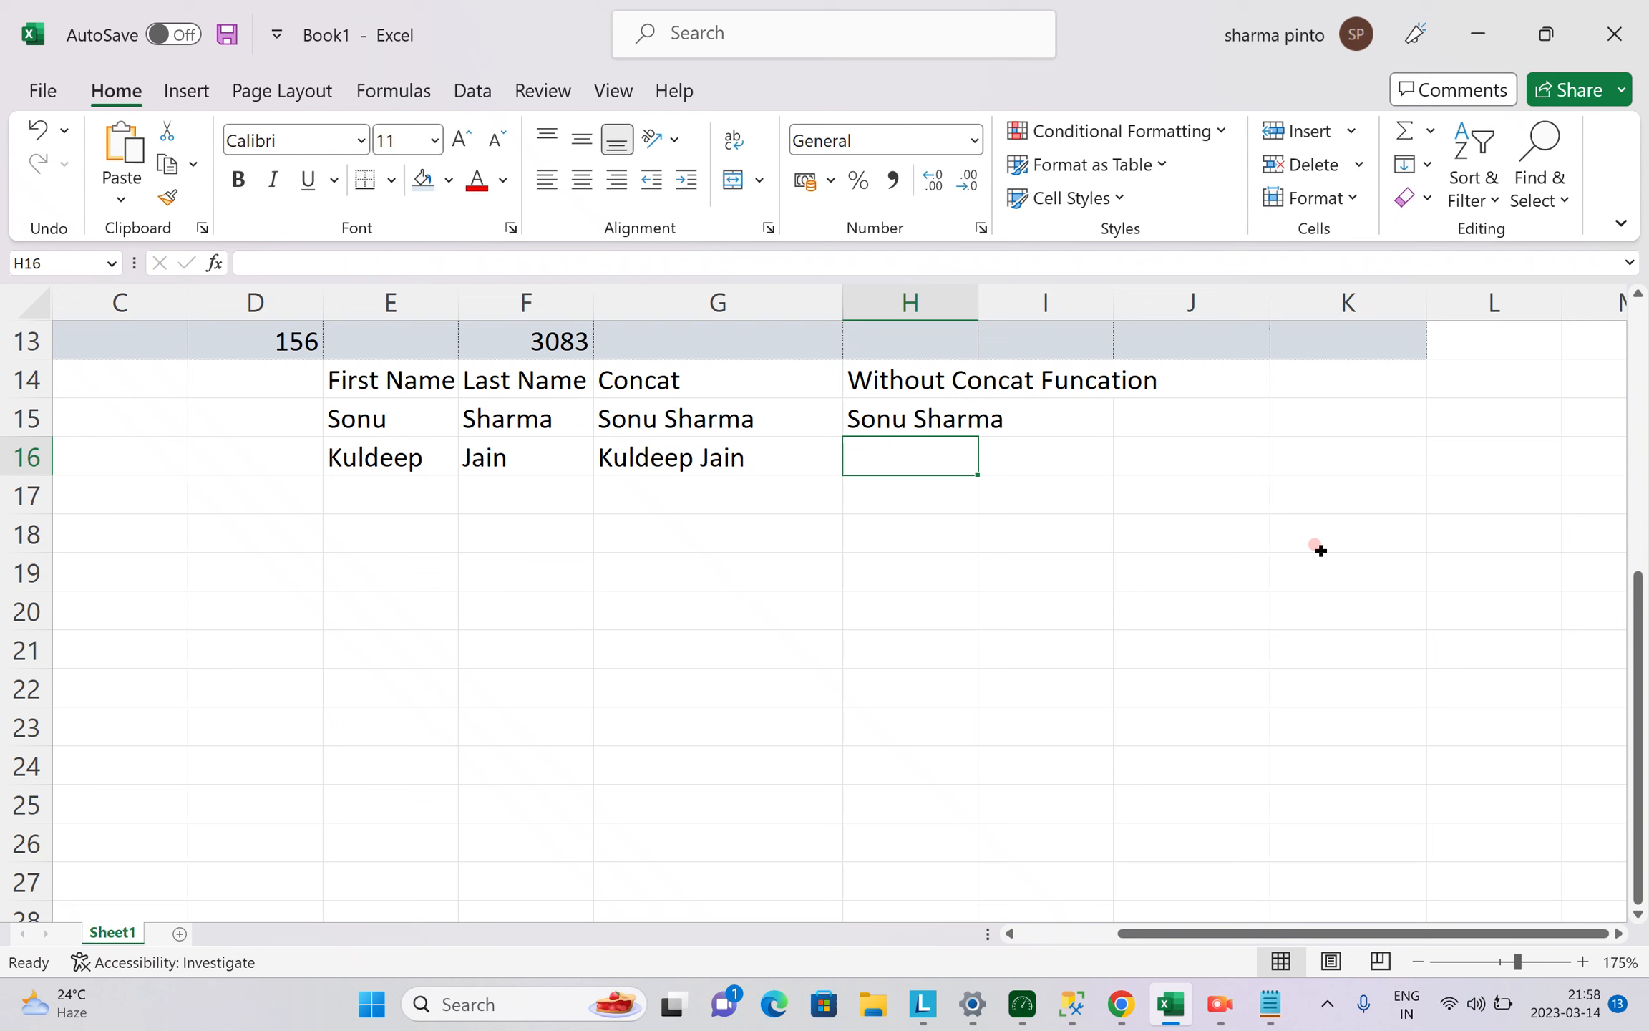
Fill the ampersand formula from H15 down to H16.
key("Up")
key("shift+Down")
key("ctrl+d")
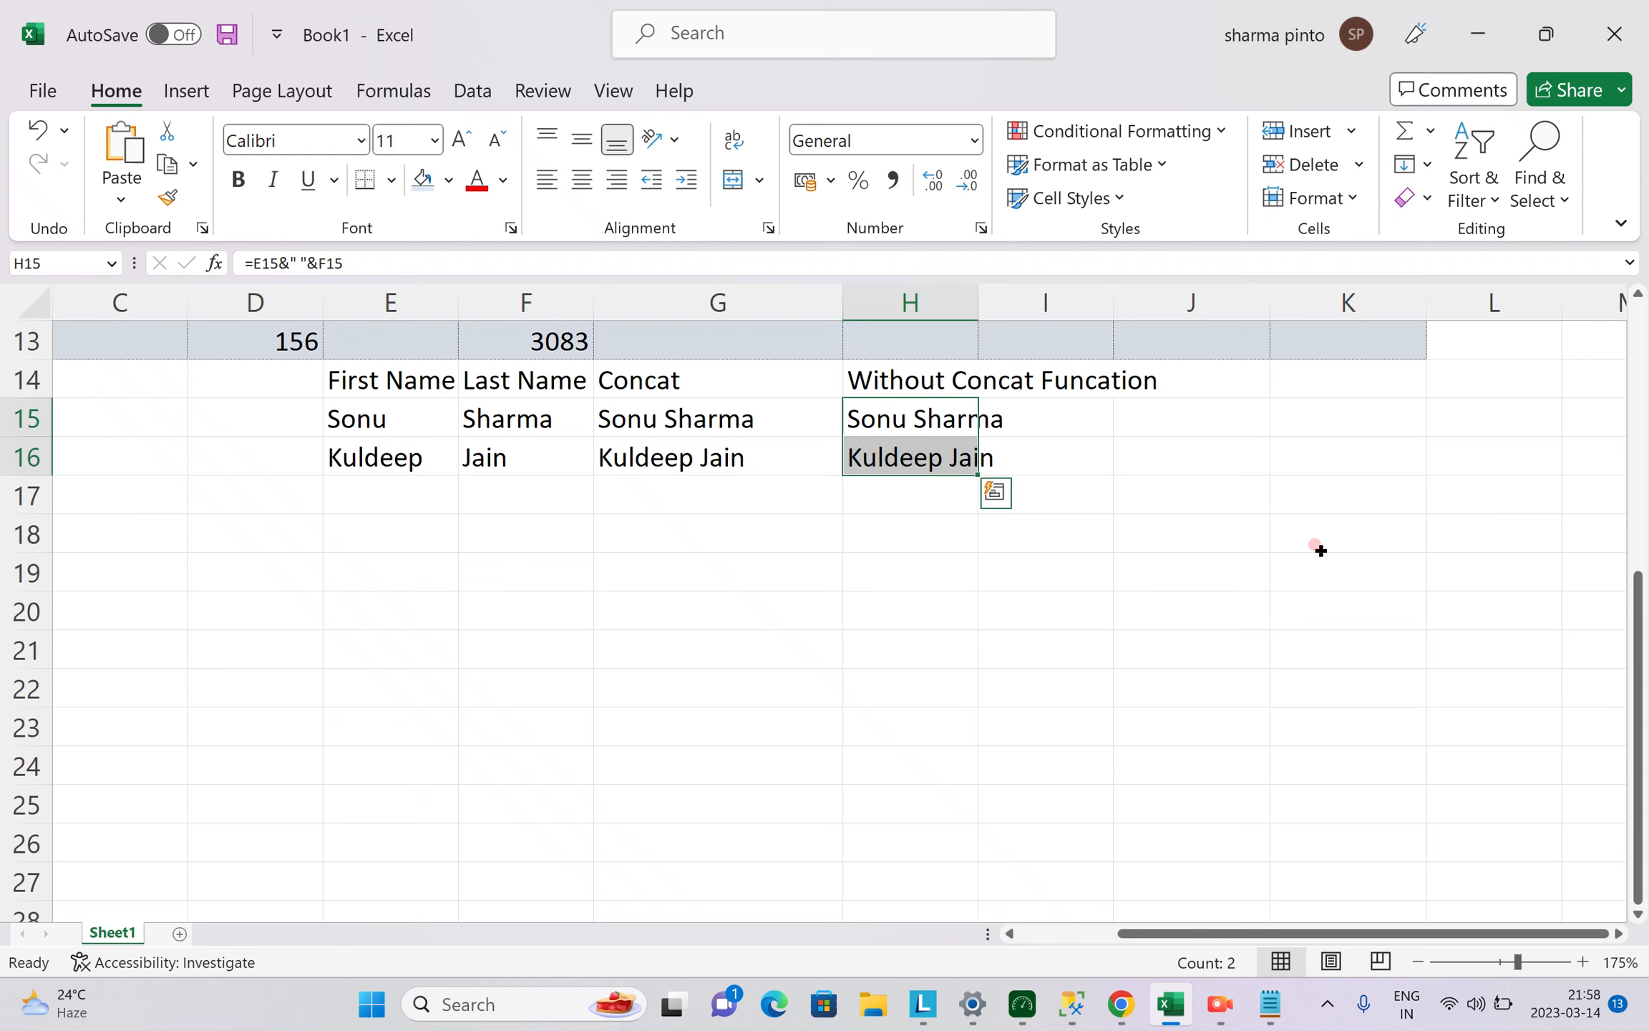
Compare the CONCAT formula in G15 with the ampersand formula in H15, leaving both as they are.
left_click(913, 413)
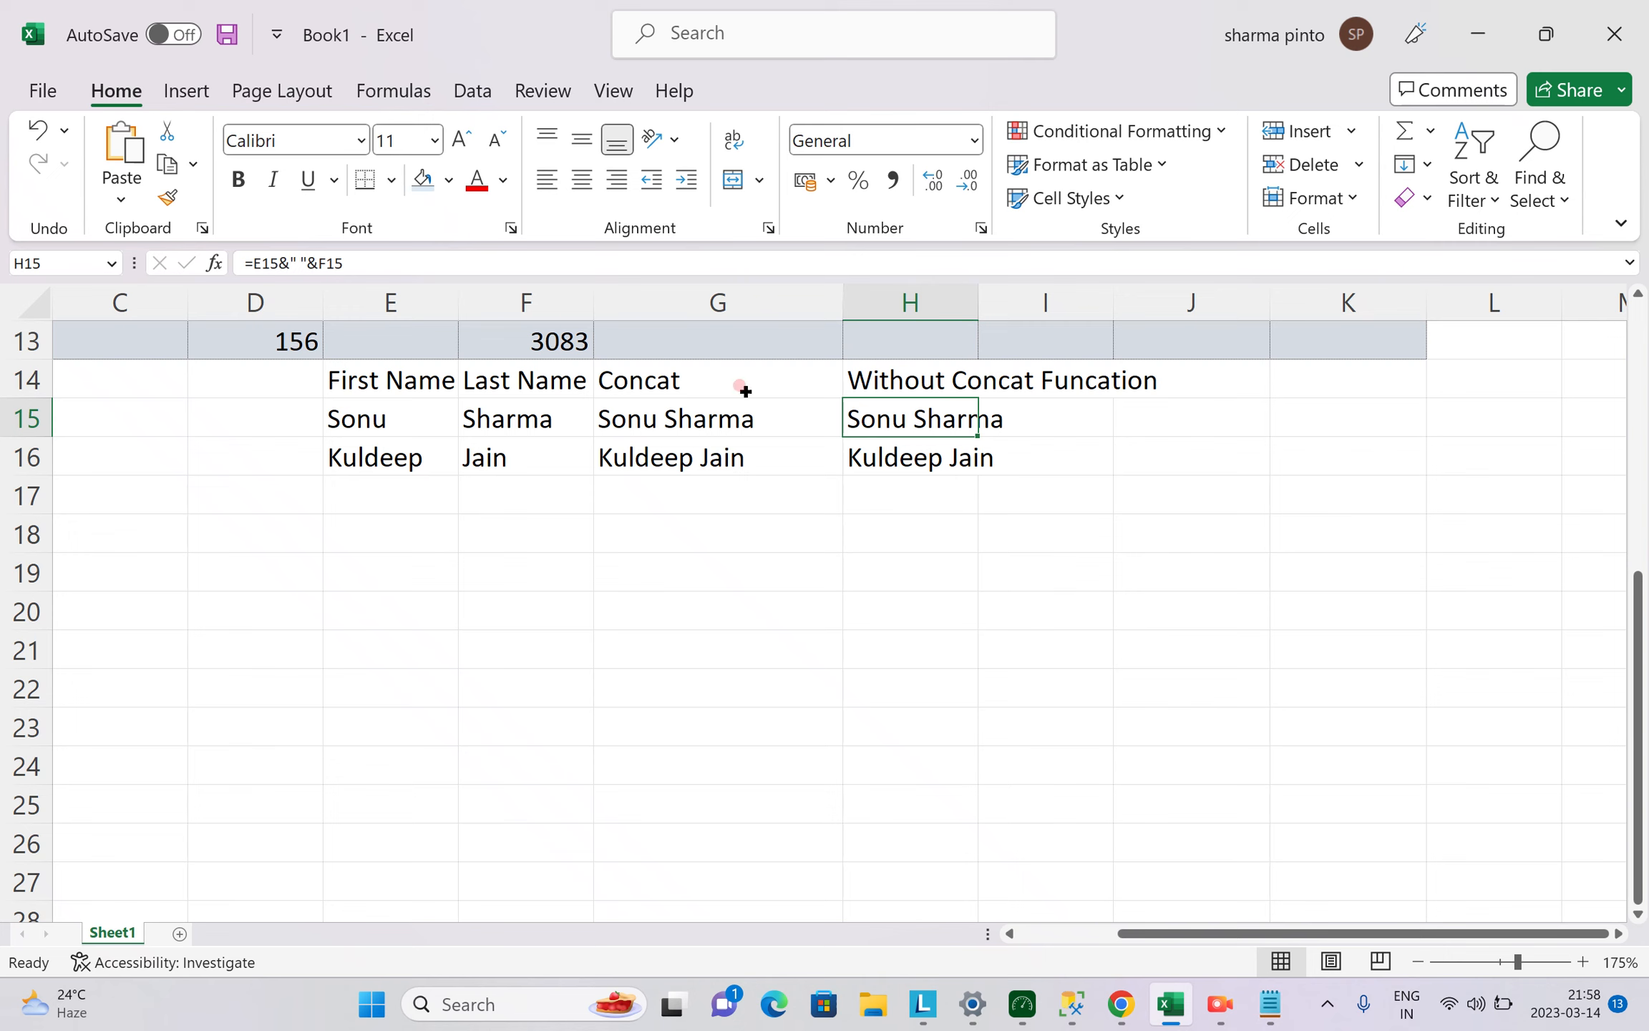
left_click(676, 419)
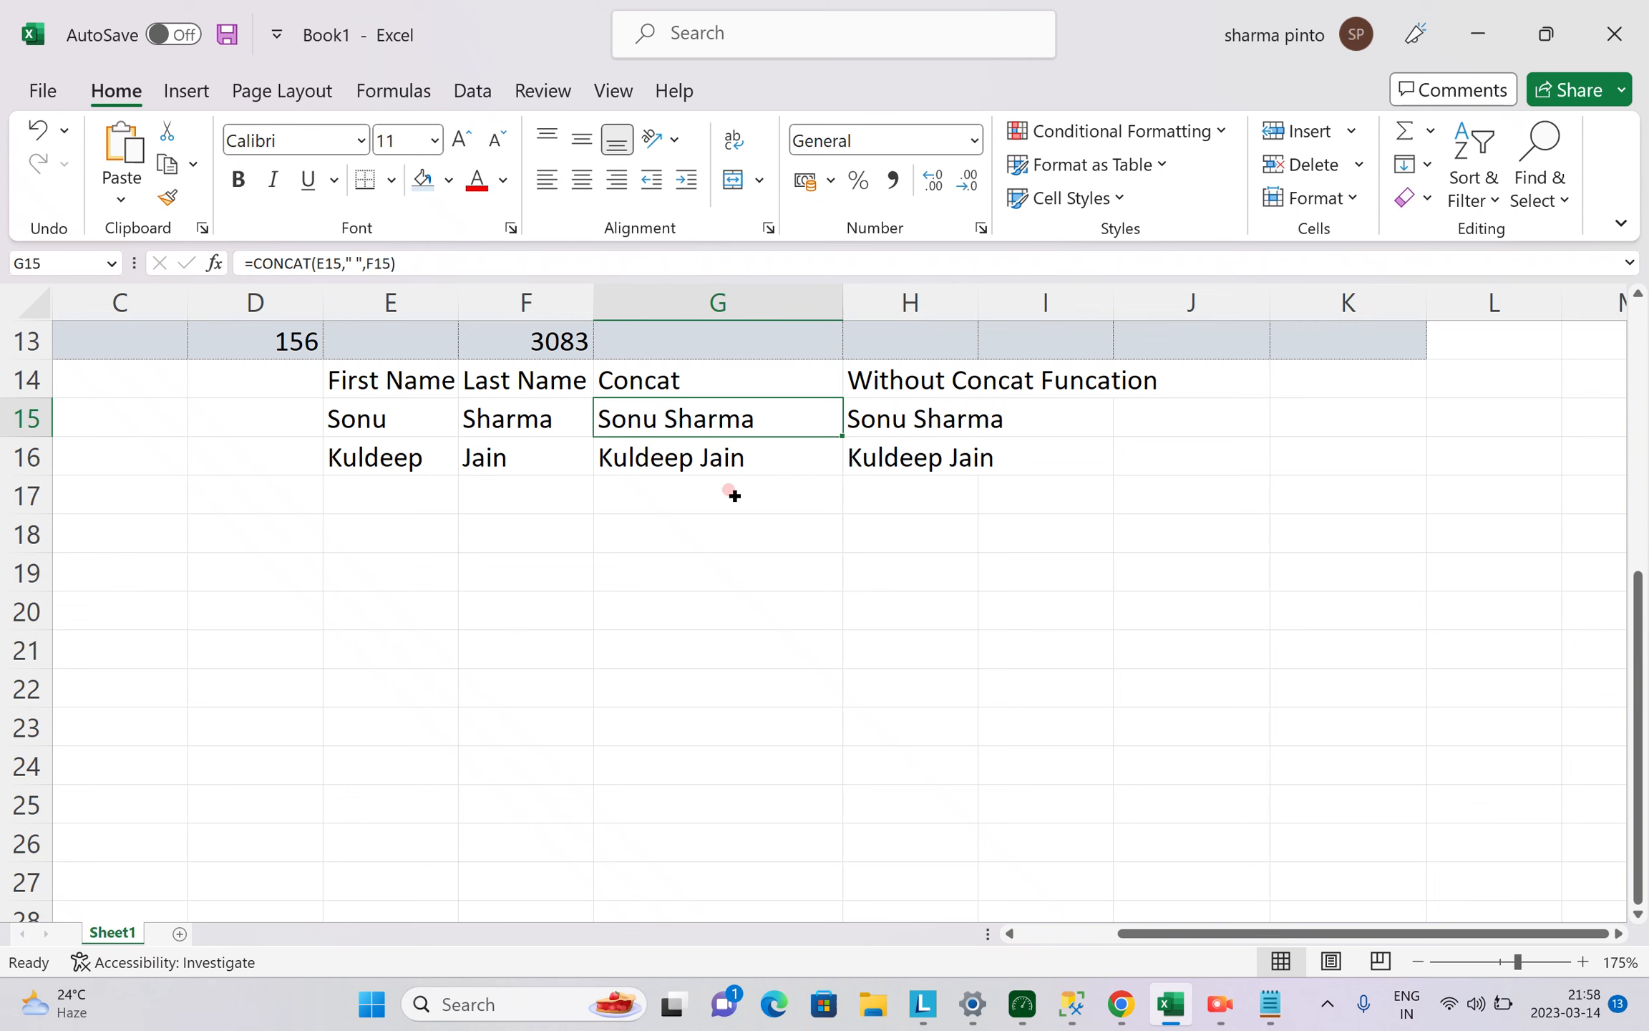
key("F2")
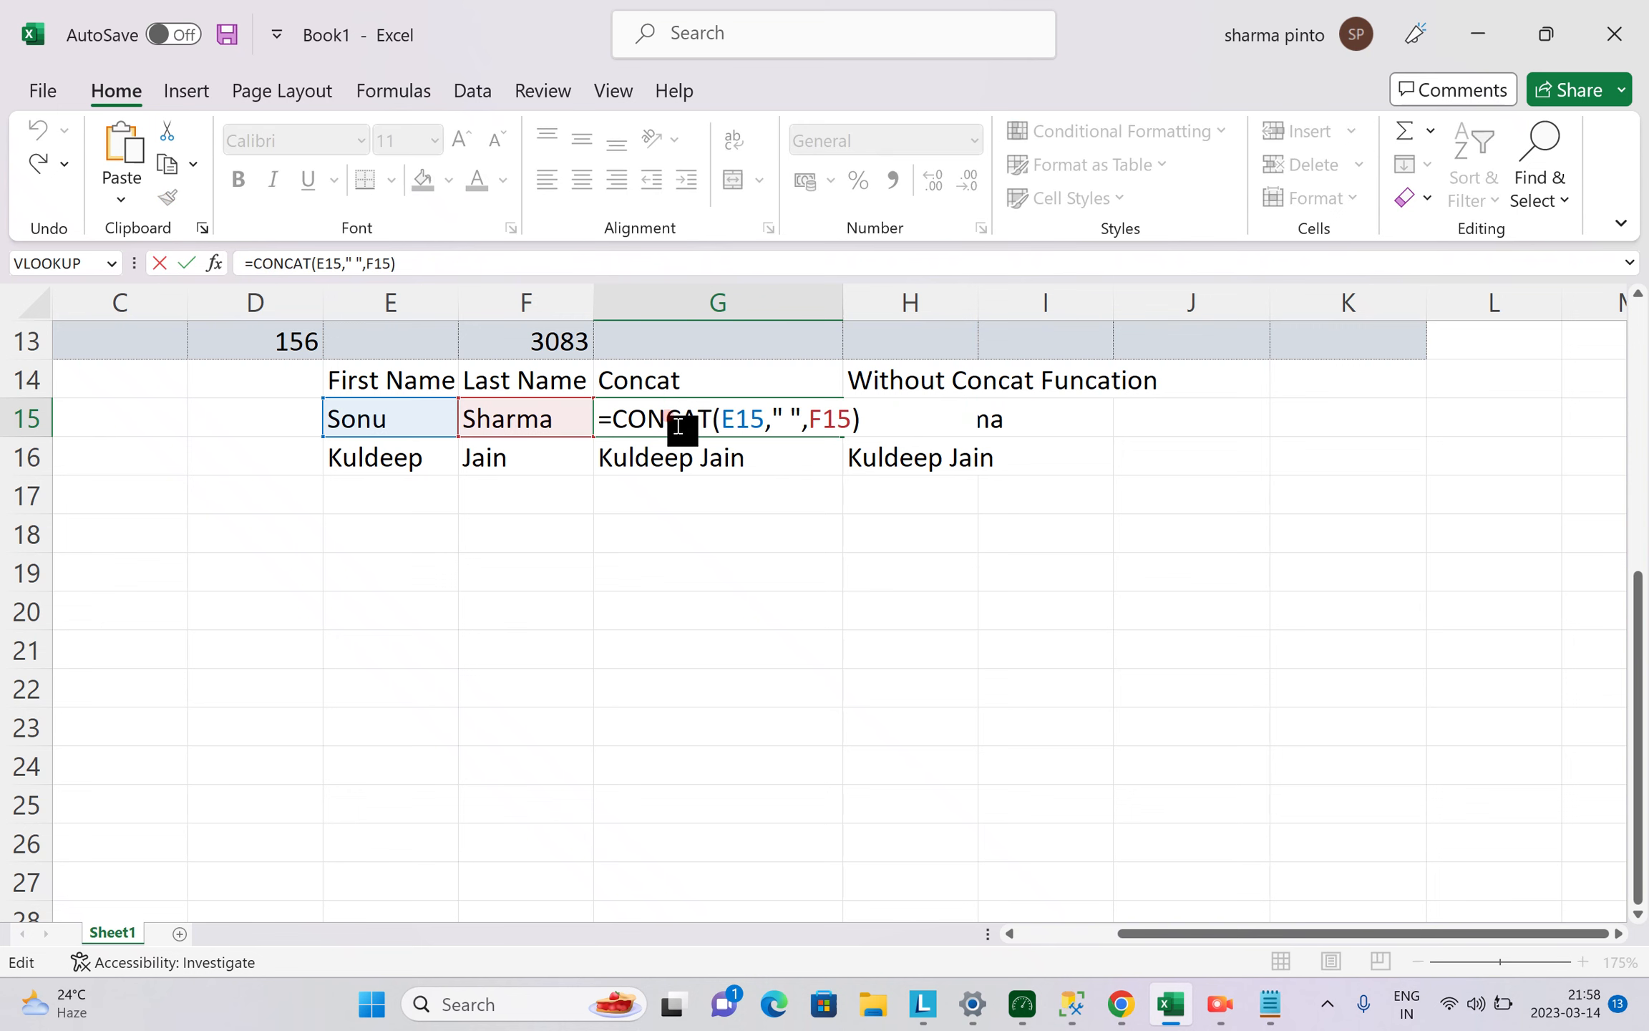
left_click(701, 543)
left_click(896, 427)
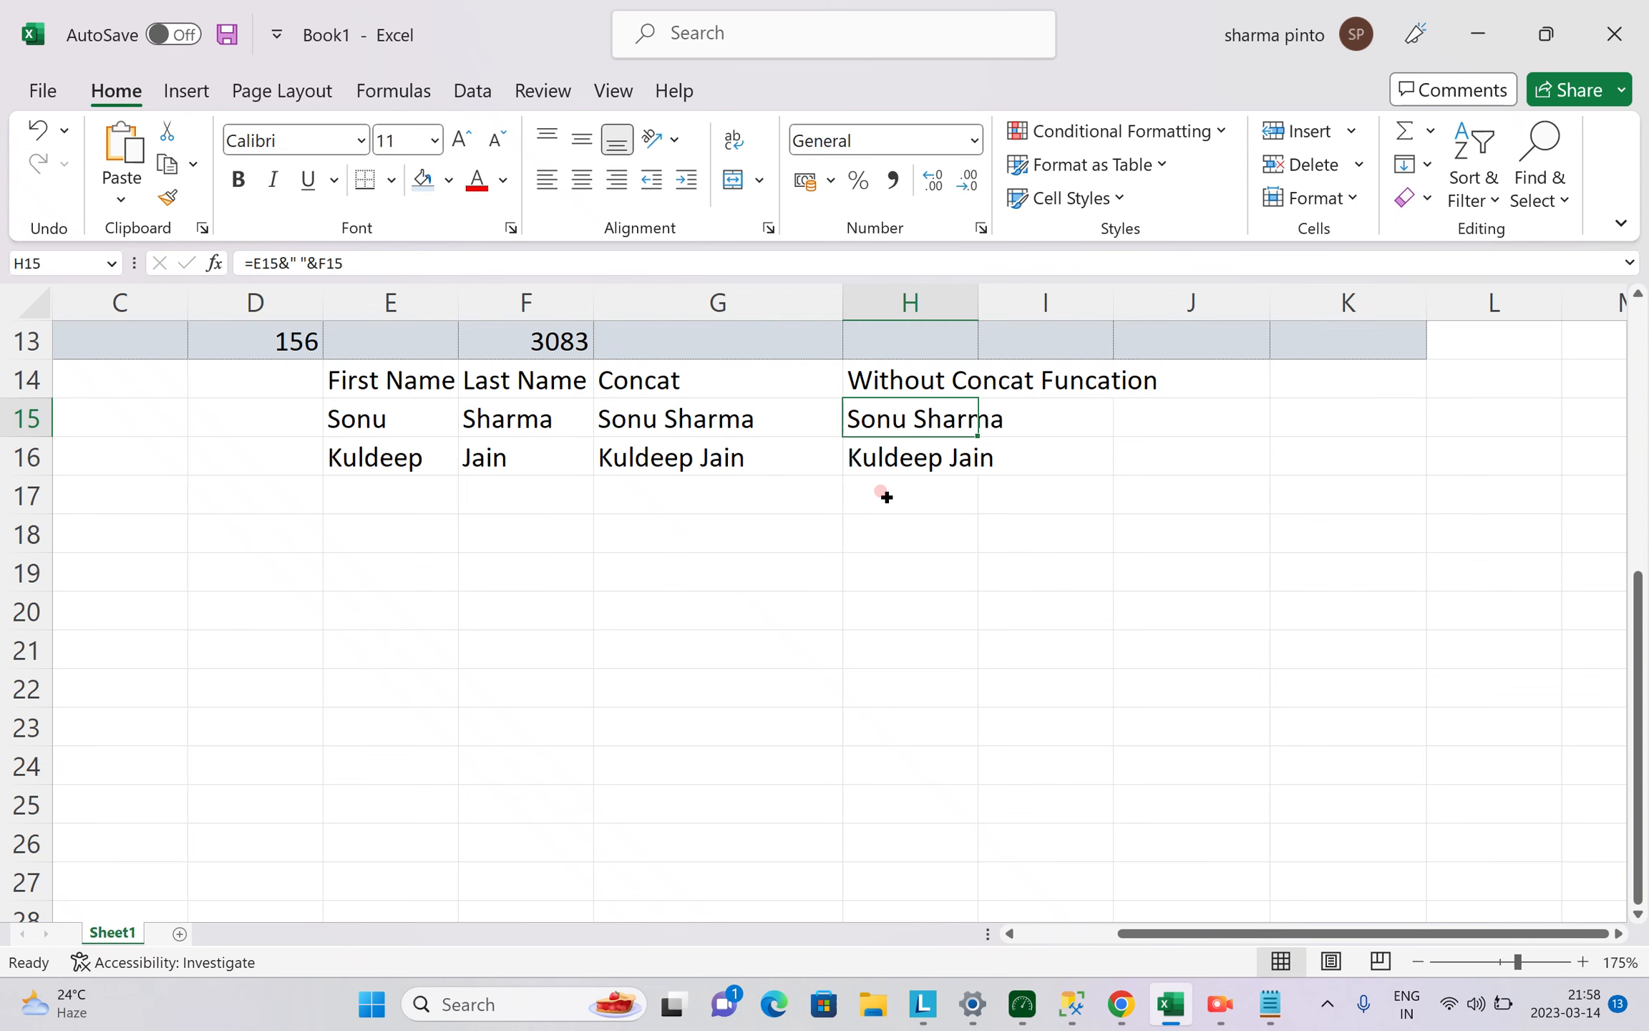
key("F2")
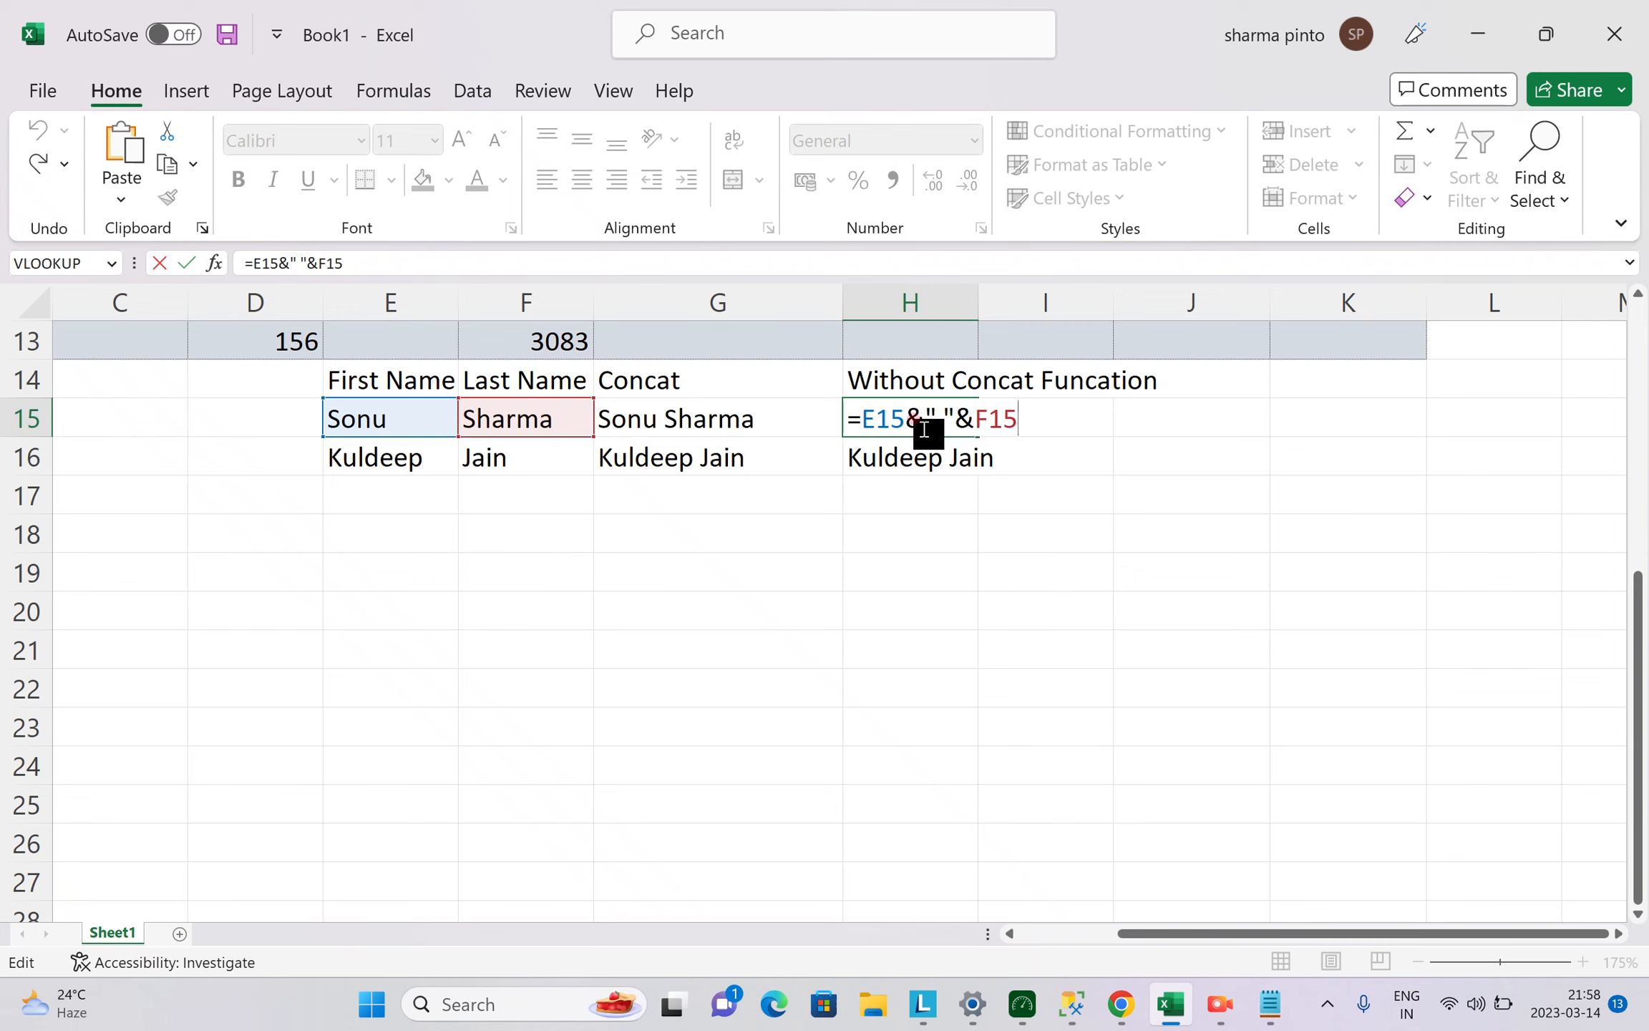
key("Escape")
left_click(751, 533)
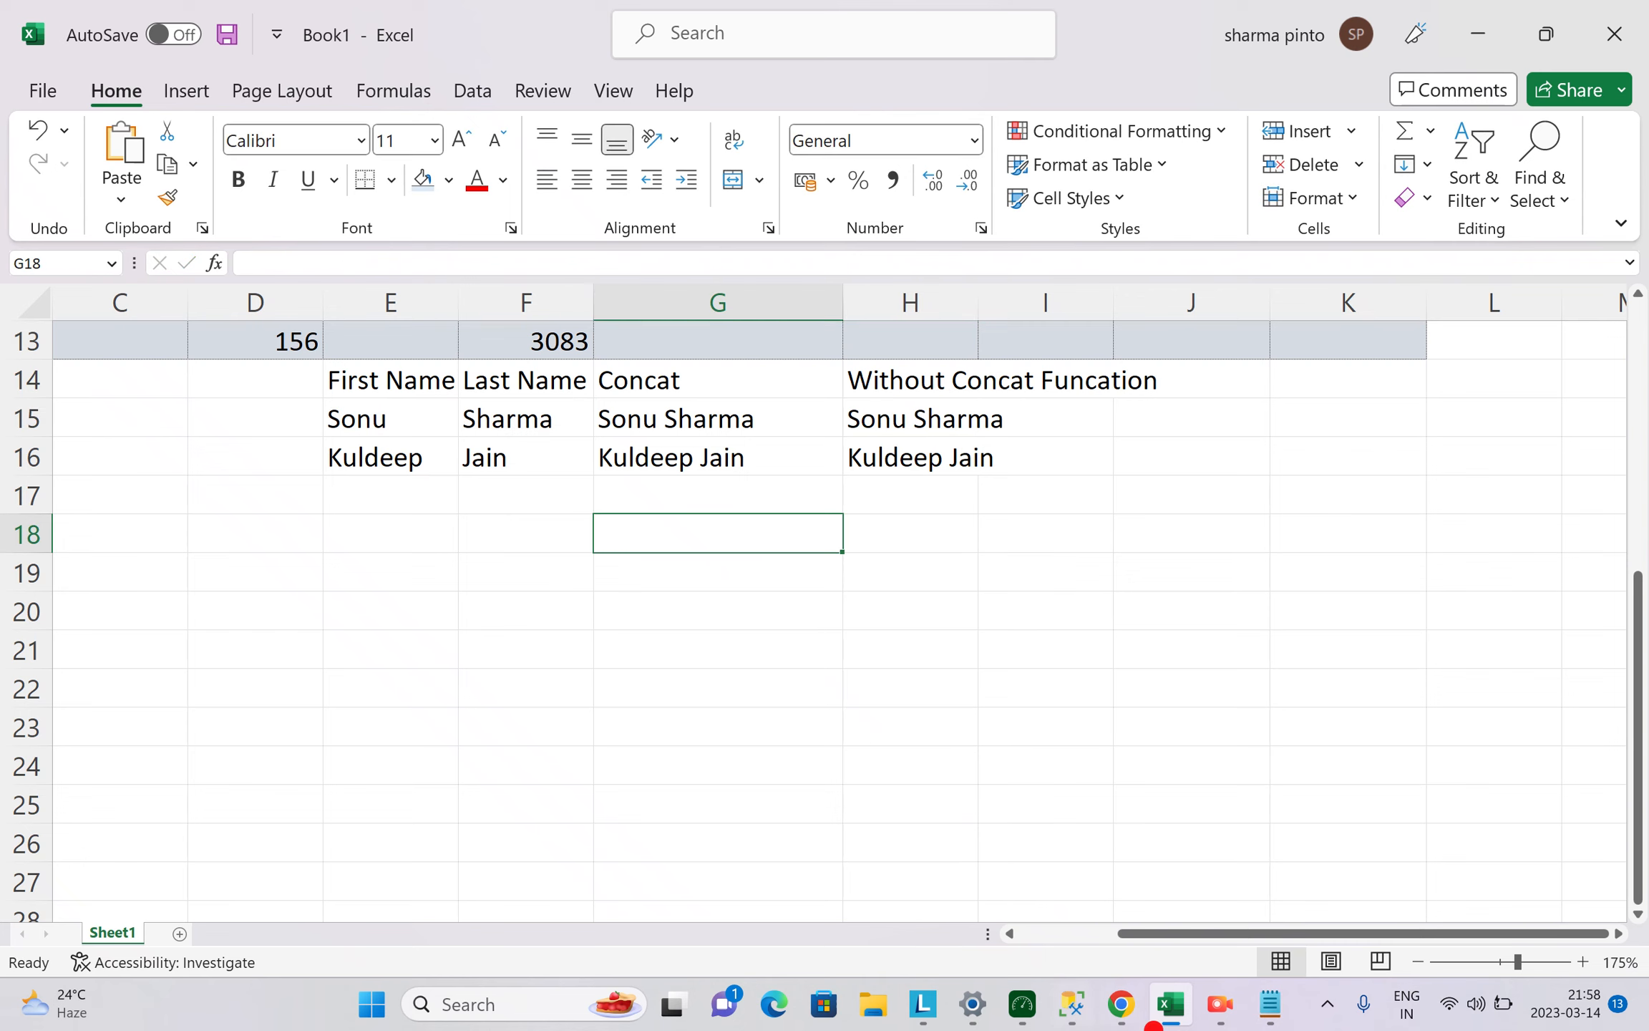
Switch to the Notepad list of Excel functions and their descriptions.
left_click(1260, 996)
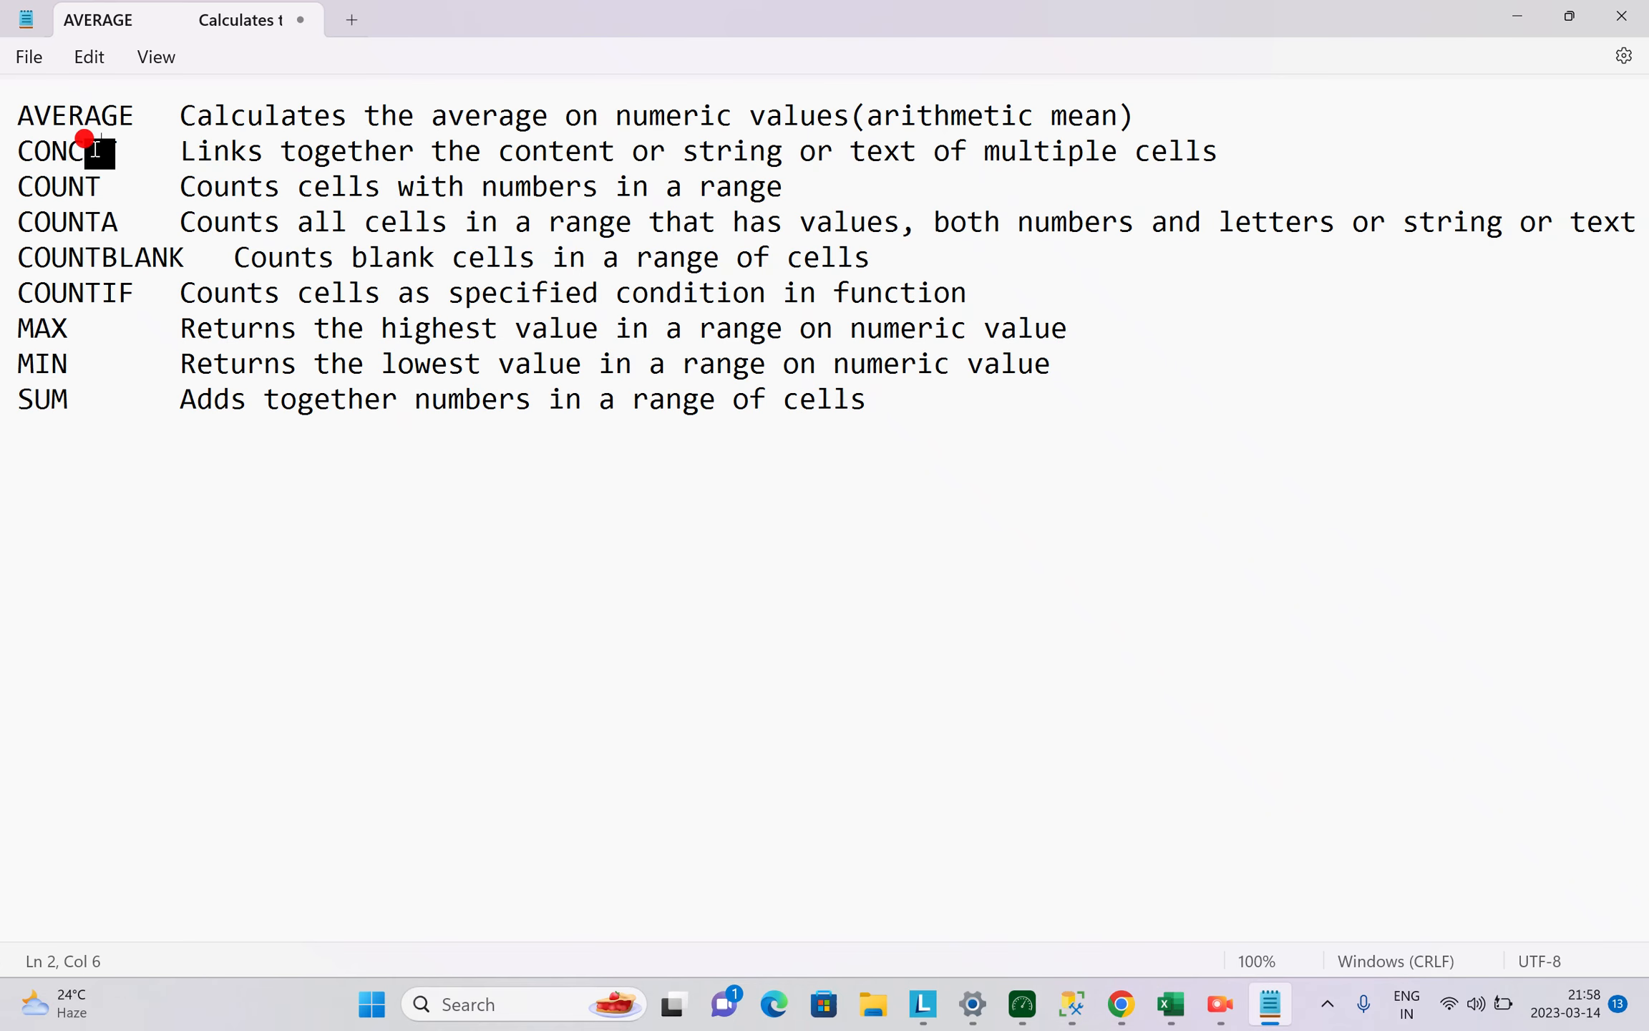
Switch back to the Excel workbook and clear the Total Marks and Percentage values in J6:K10.
double_click(71, 184)
left_click(1171, 1004)
left_click(393, 517)
scroll(579, 481, "up", 4)
scroll(577, 481, "down", 1)
left_click_drag(1165, 422, 1367, 581)
key("Delete")
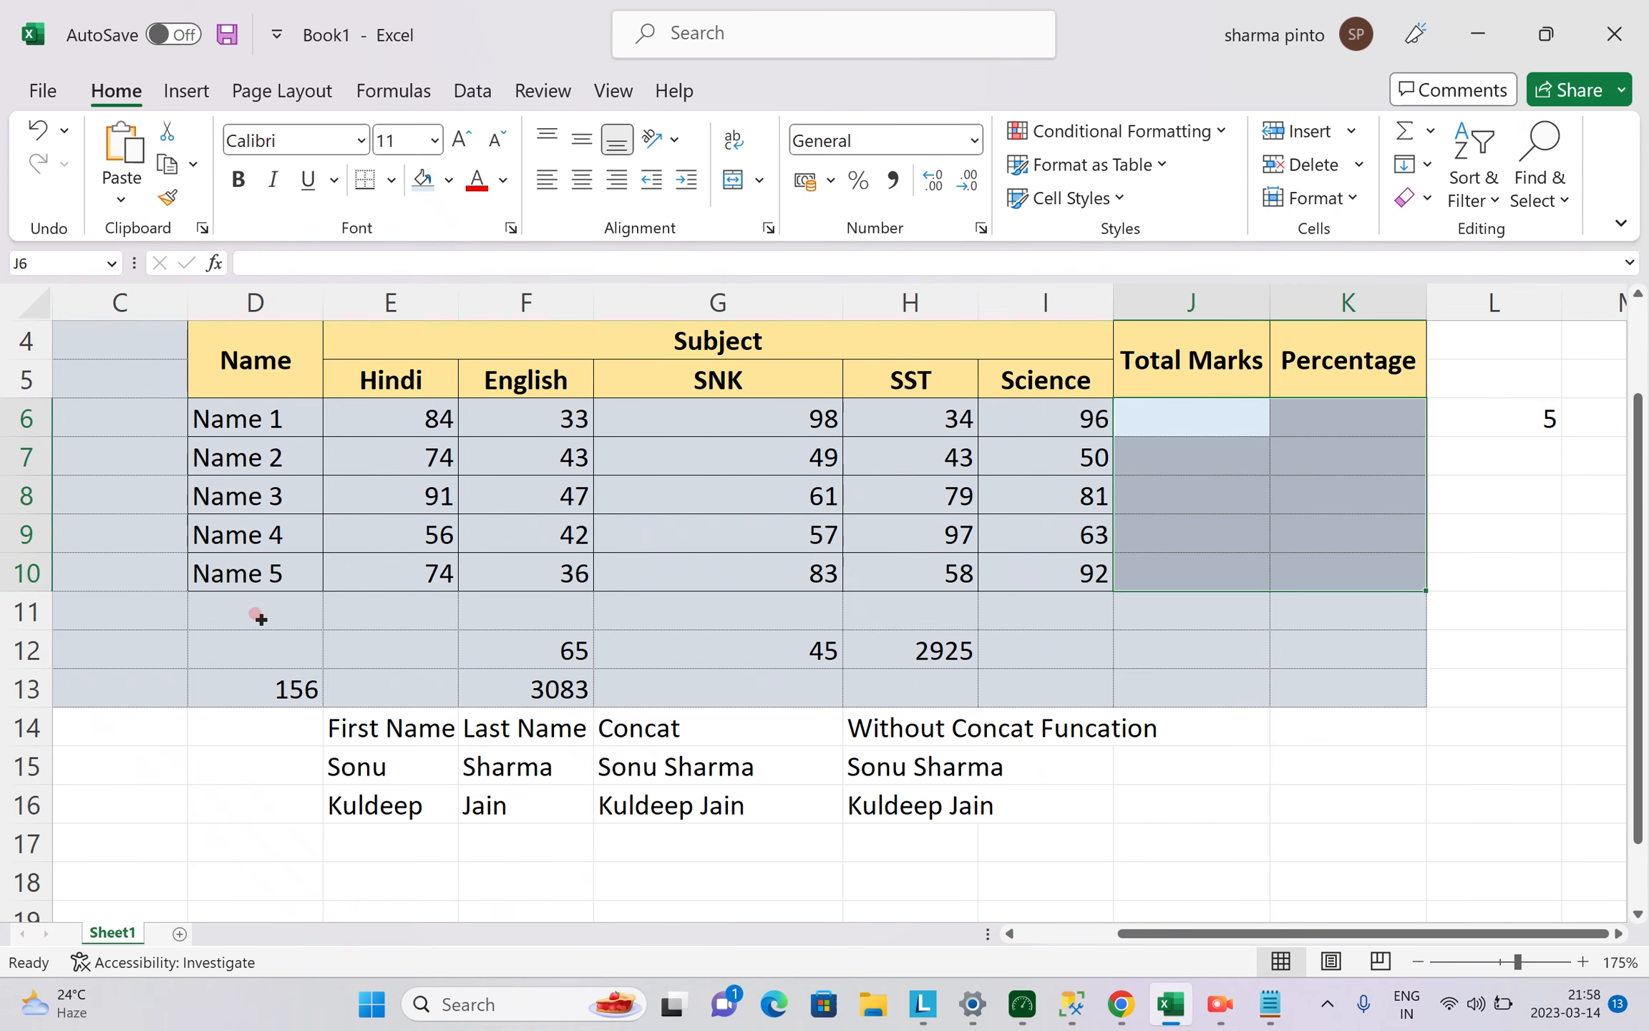
Clear the calculation results and name-joining examples below the marks table, starting from D11.
left_click_drag(257, 614, 1185, 868)
key("Delete")
left_click(1165, 422)
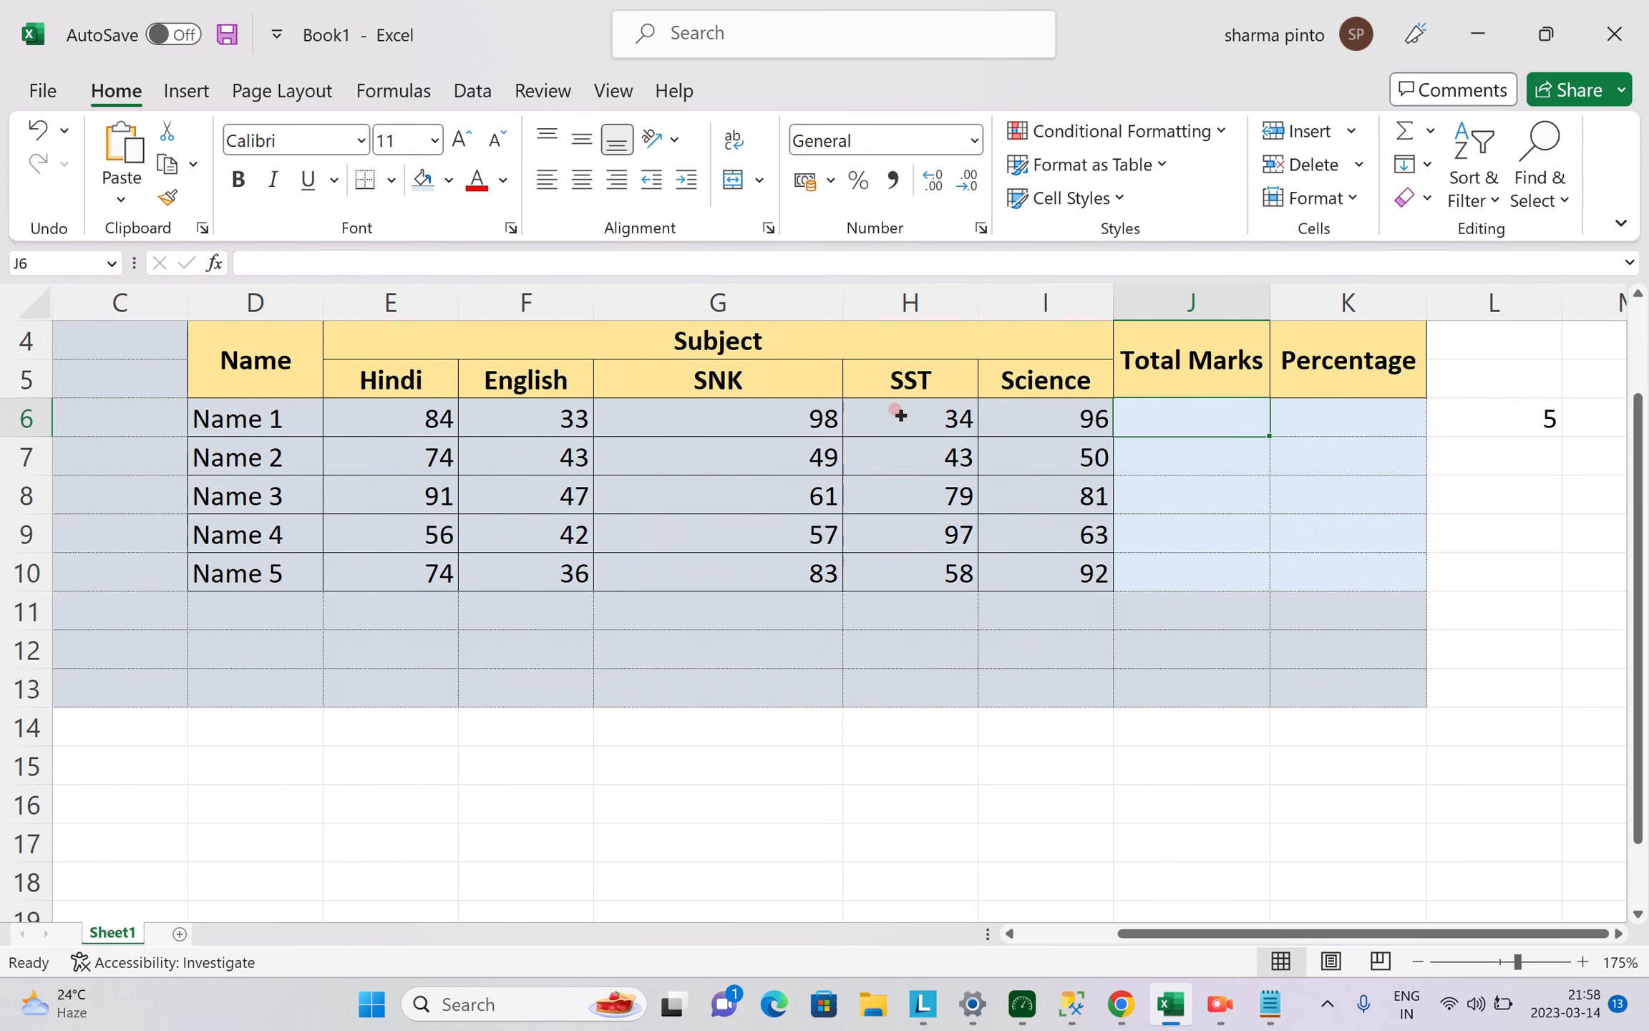
Examine Name 1's marks in row 6, subject by subject from Hindi to Science.
left_click(425, 421)
left_click(548, 413)
left_click(748, 402)
left_click(909, 403)
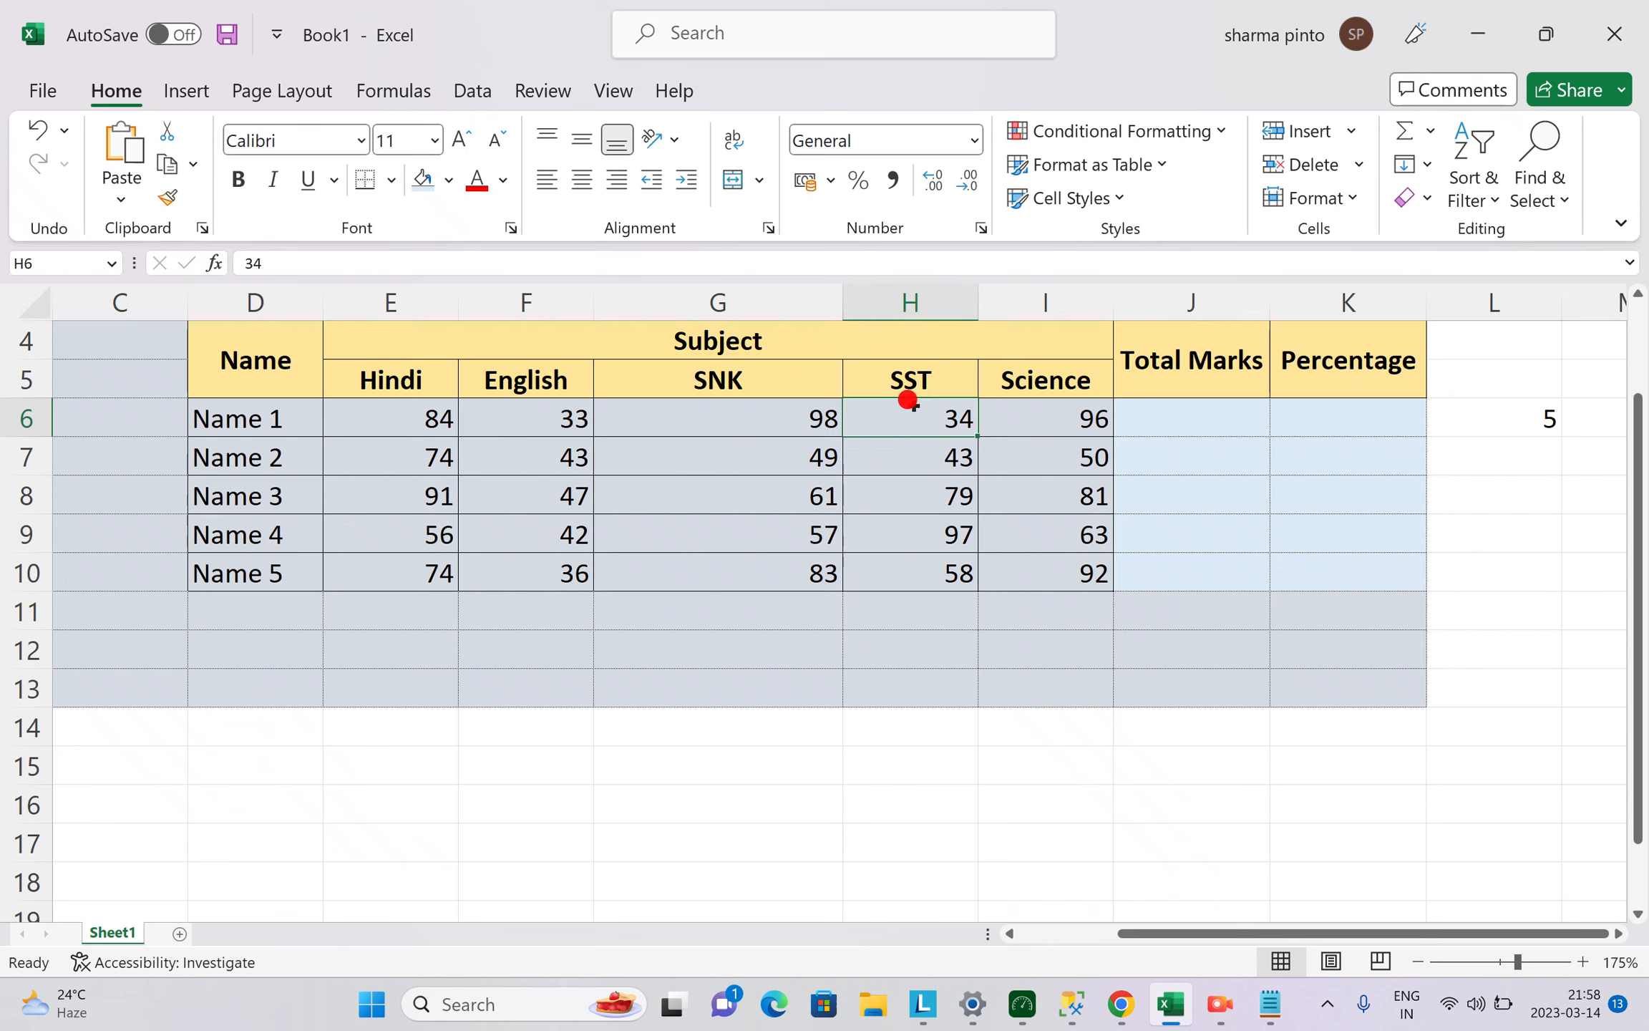
left_click(1027, 413)
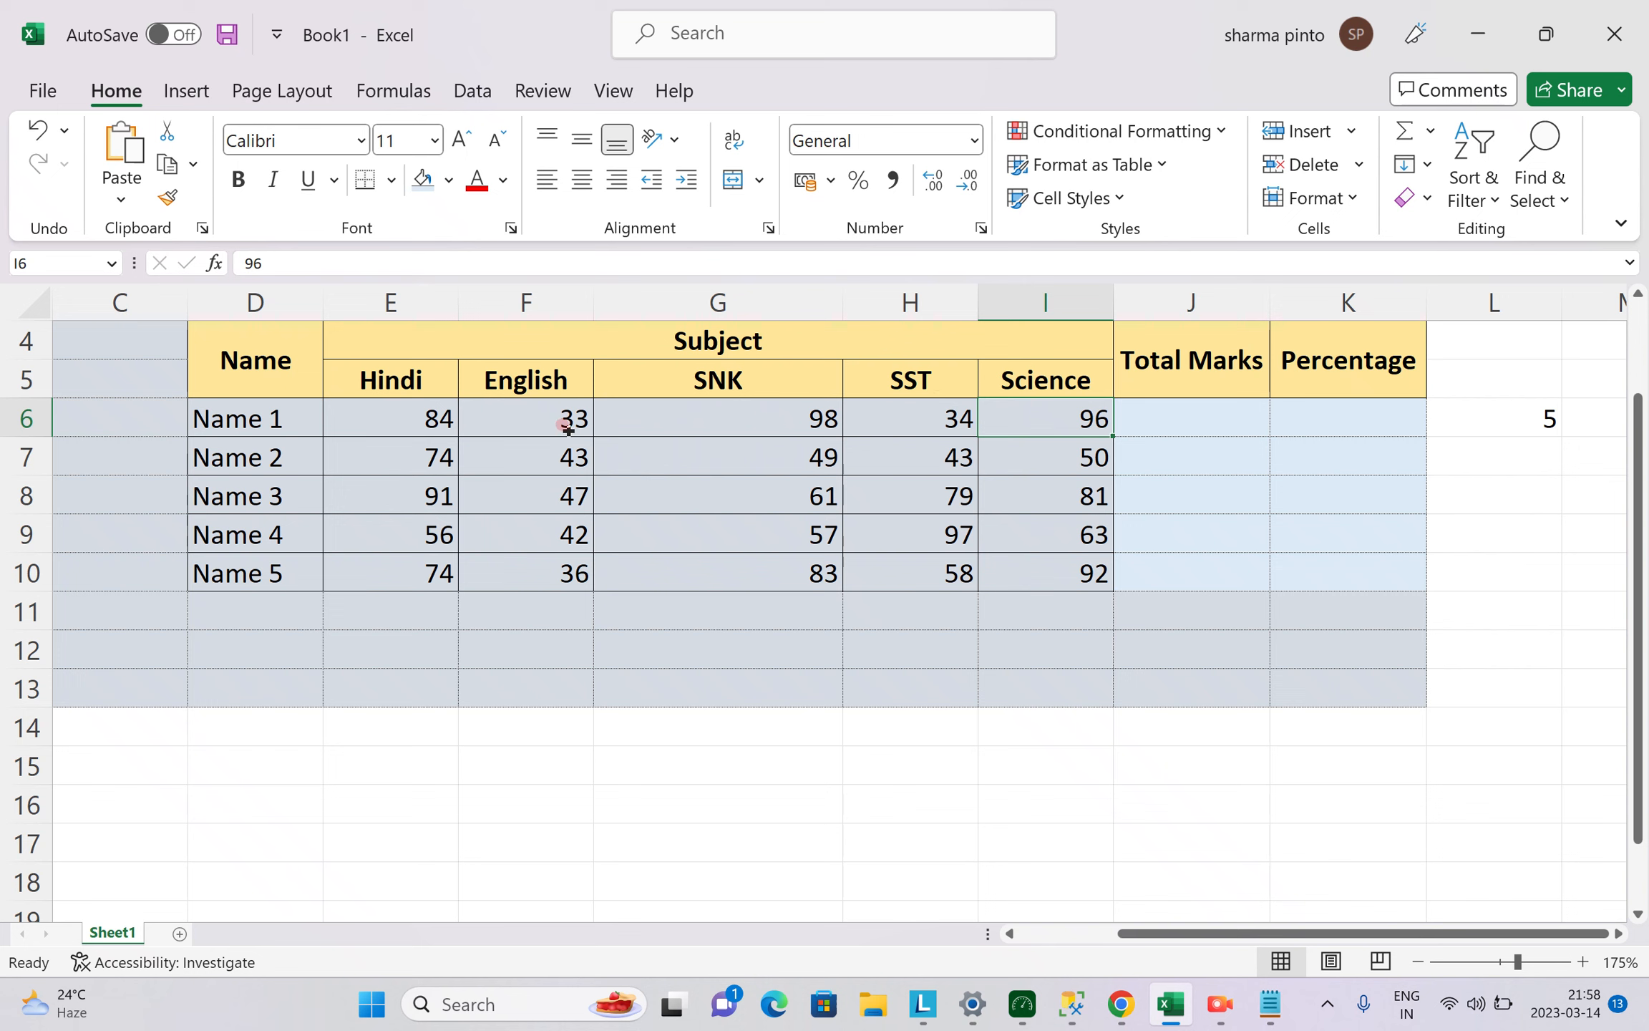
left_click(1167, 429)
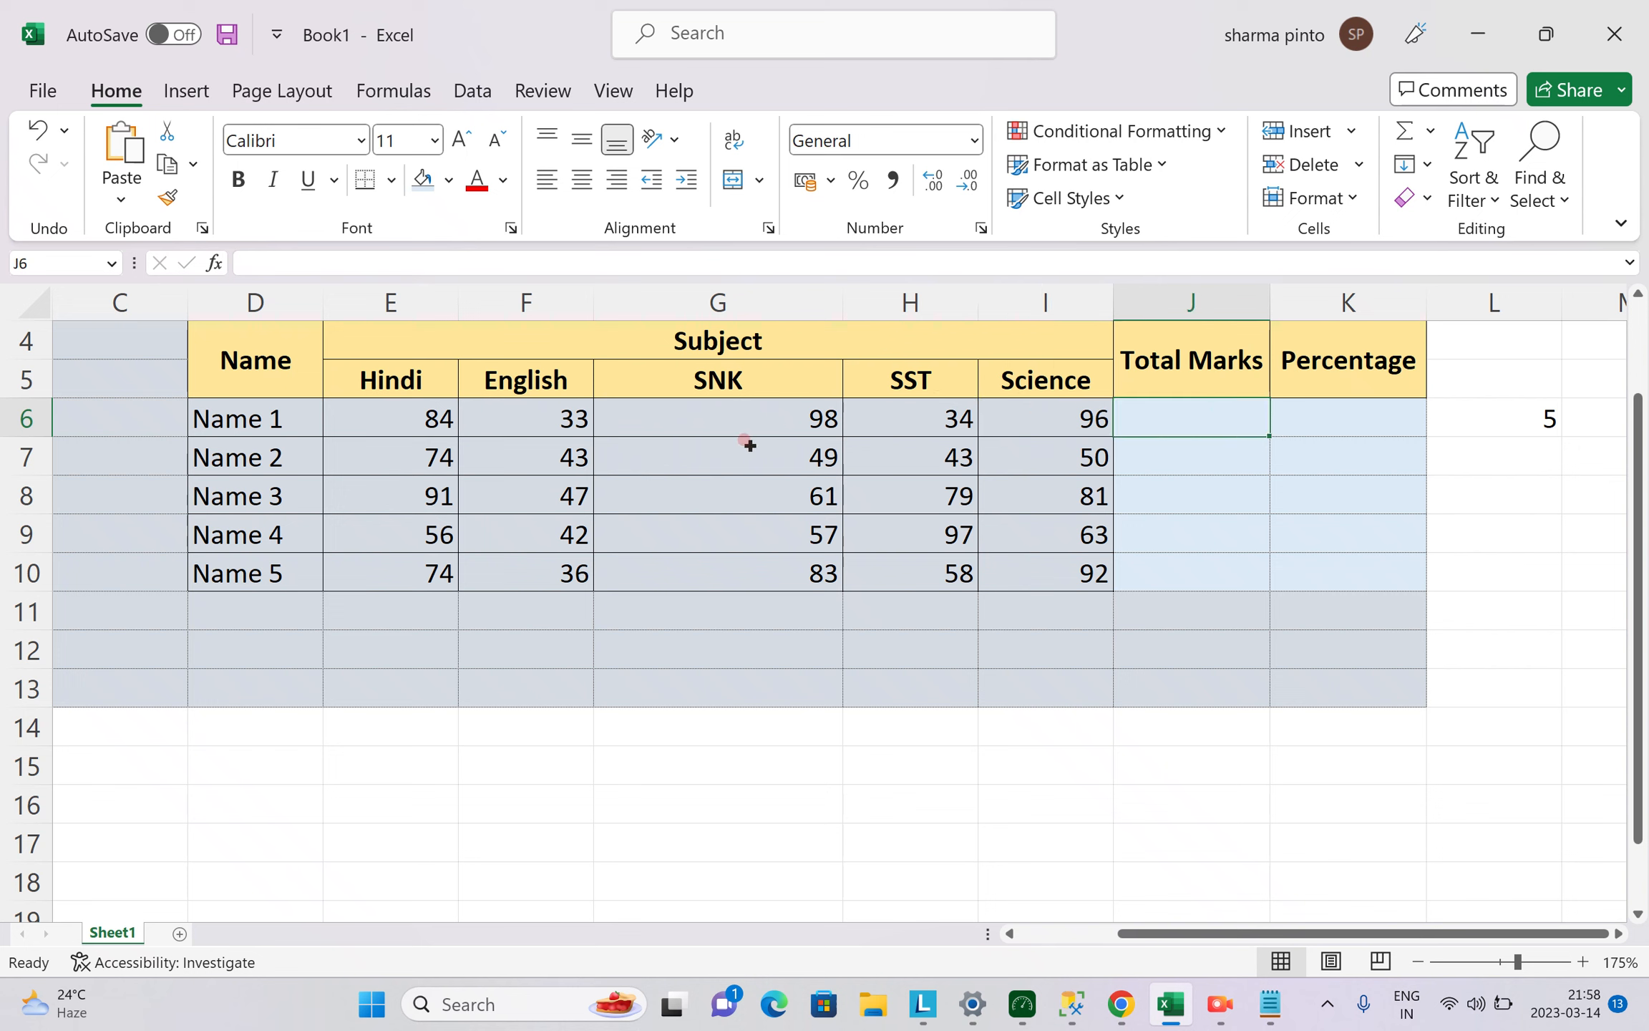
Delete columns J, K and L, including Total Marks and Percentage.
left_click(1137, 303)
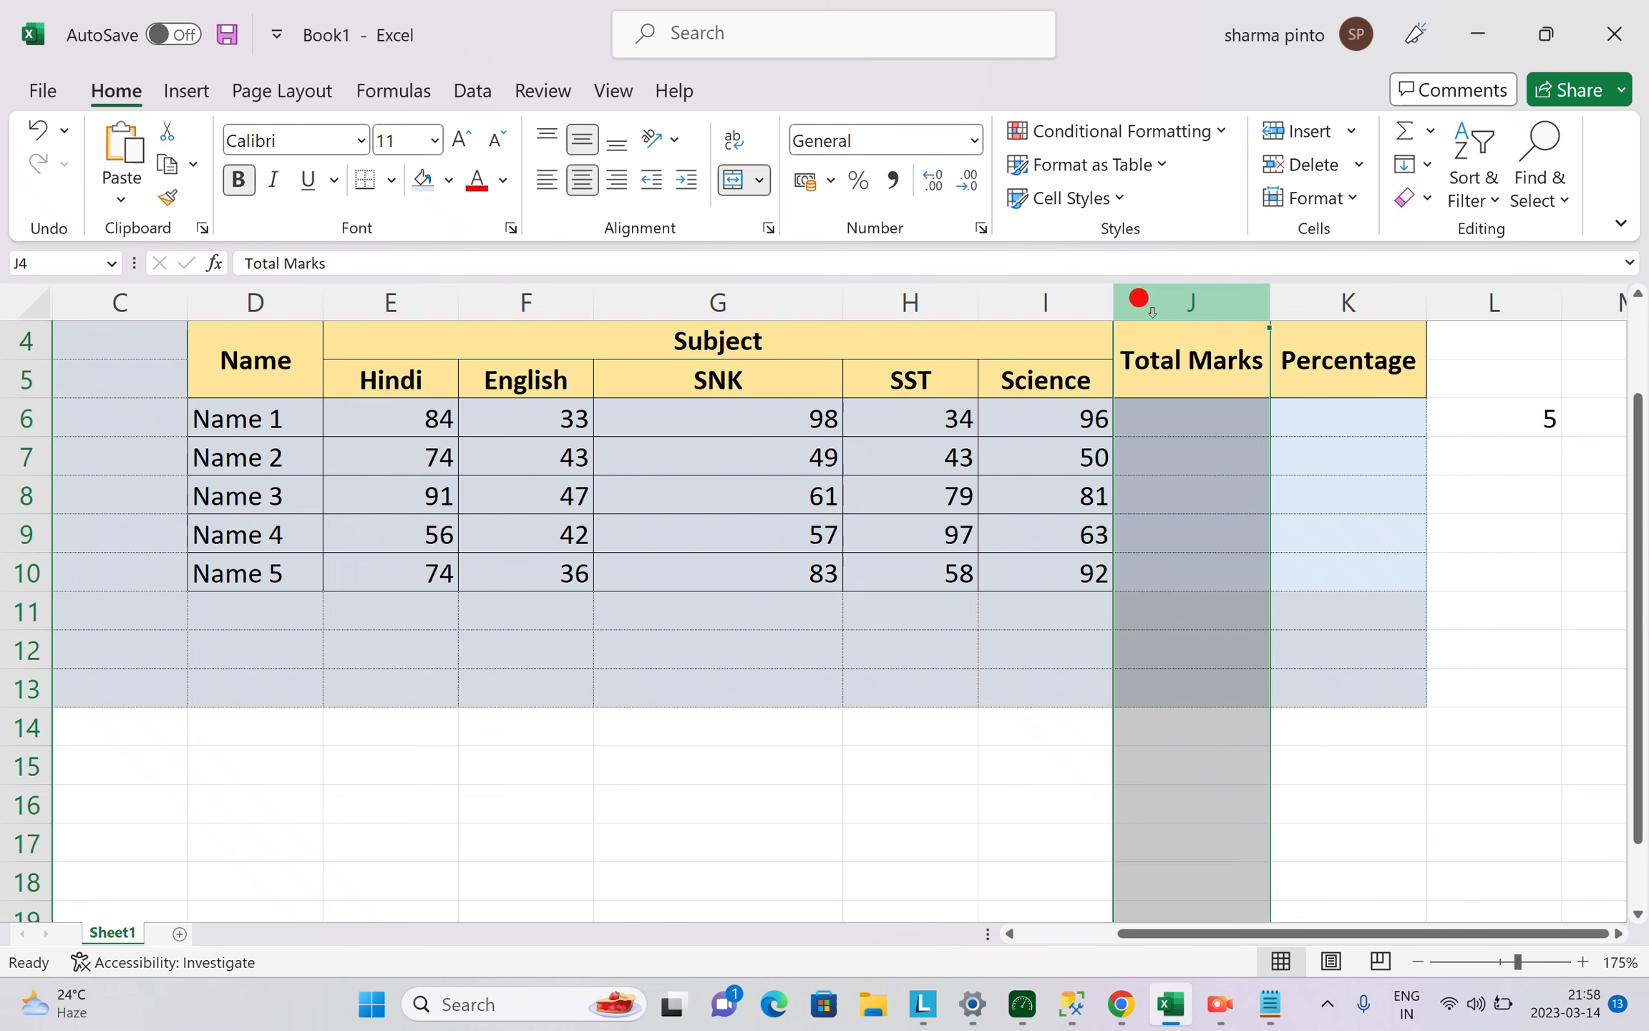
key("ctrl+minus")
key("ctrl+minus")
key("ctrl+minus")
Copy the subject marks in E6:I10 and paste them below the table starting at E15.
key("Left")
key("Left")
key("Down")
key("Right")
key("Up")
key("Down")
key("ctrl+shift+Right")
key("ctrl+shift+Down")
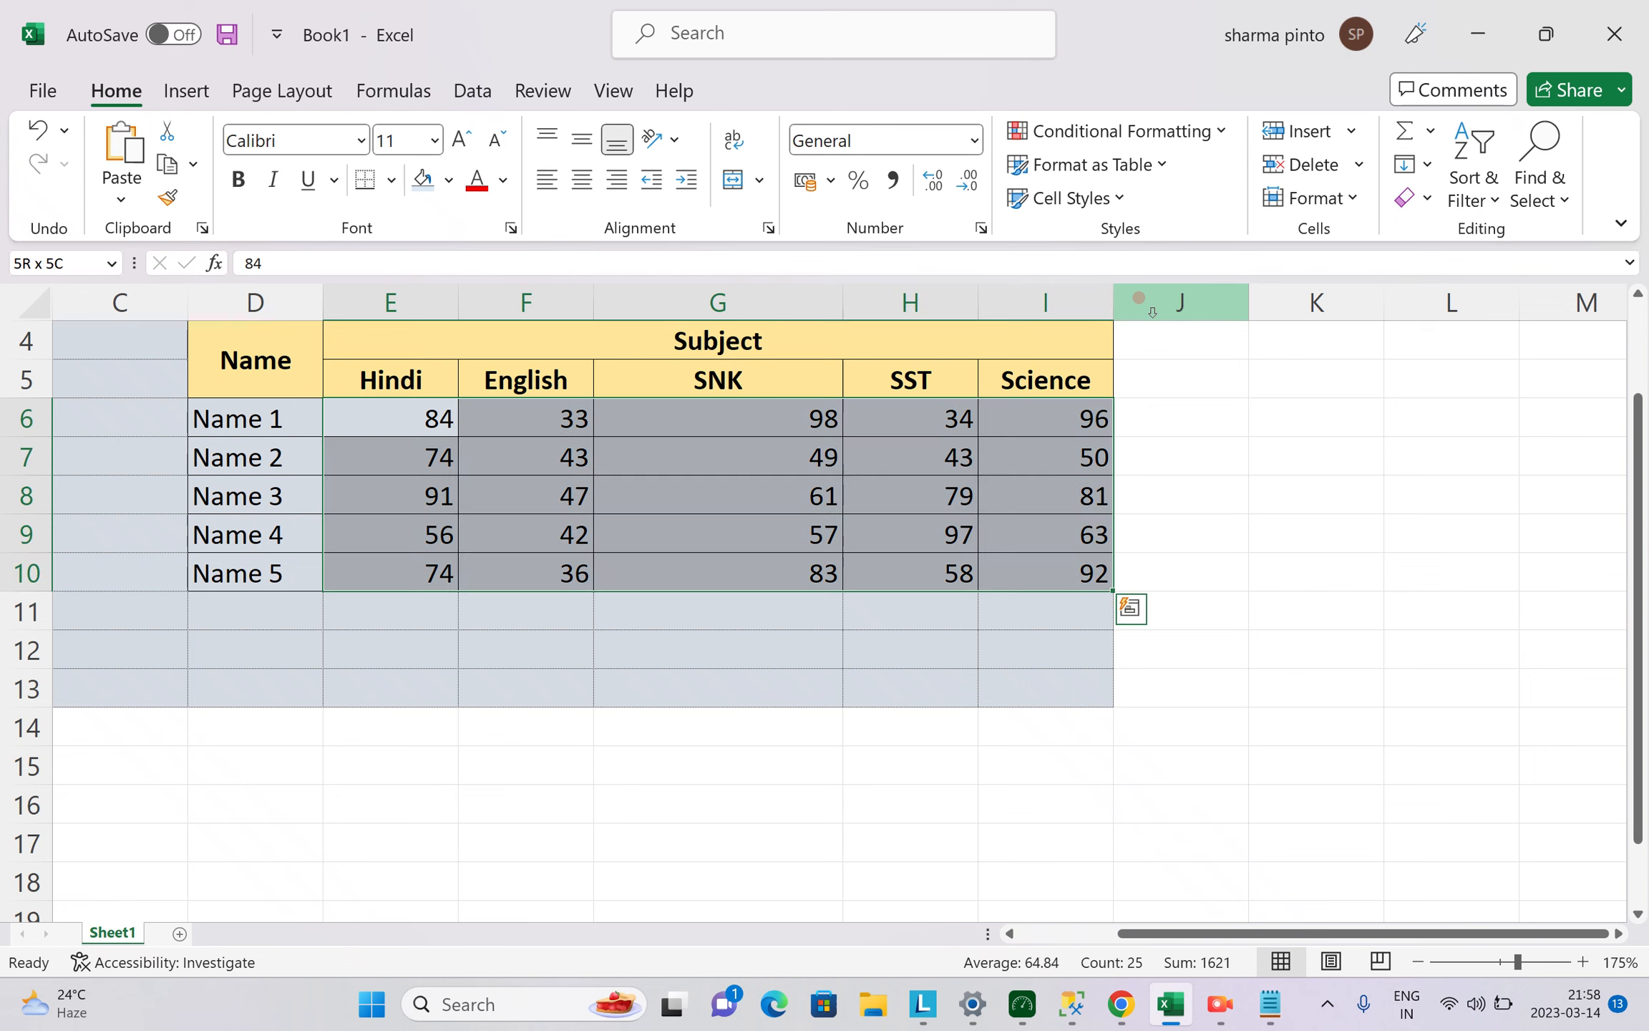
key("ctrl+c")
key("Down")
key("Down")
key("Down")
key("Down")
key("Down")
key("Down")
key("Down")
key("Down")
key("Down")
key("Return")
key("Return")
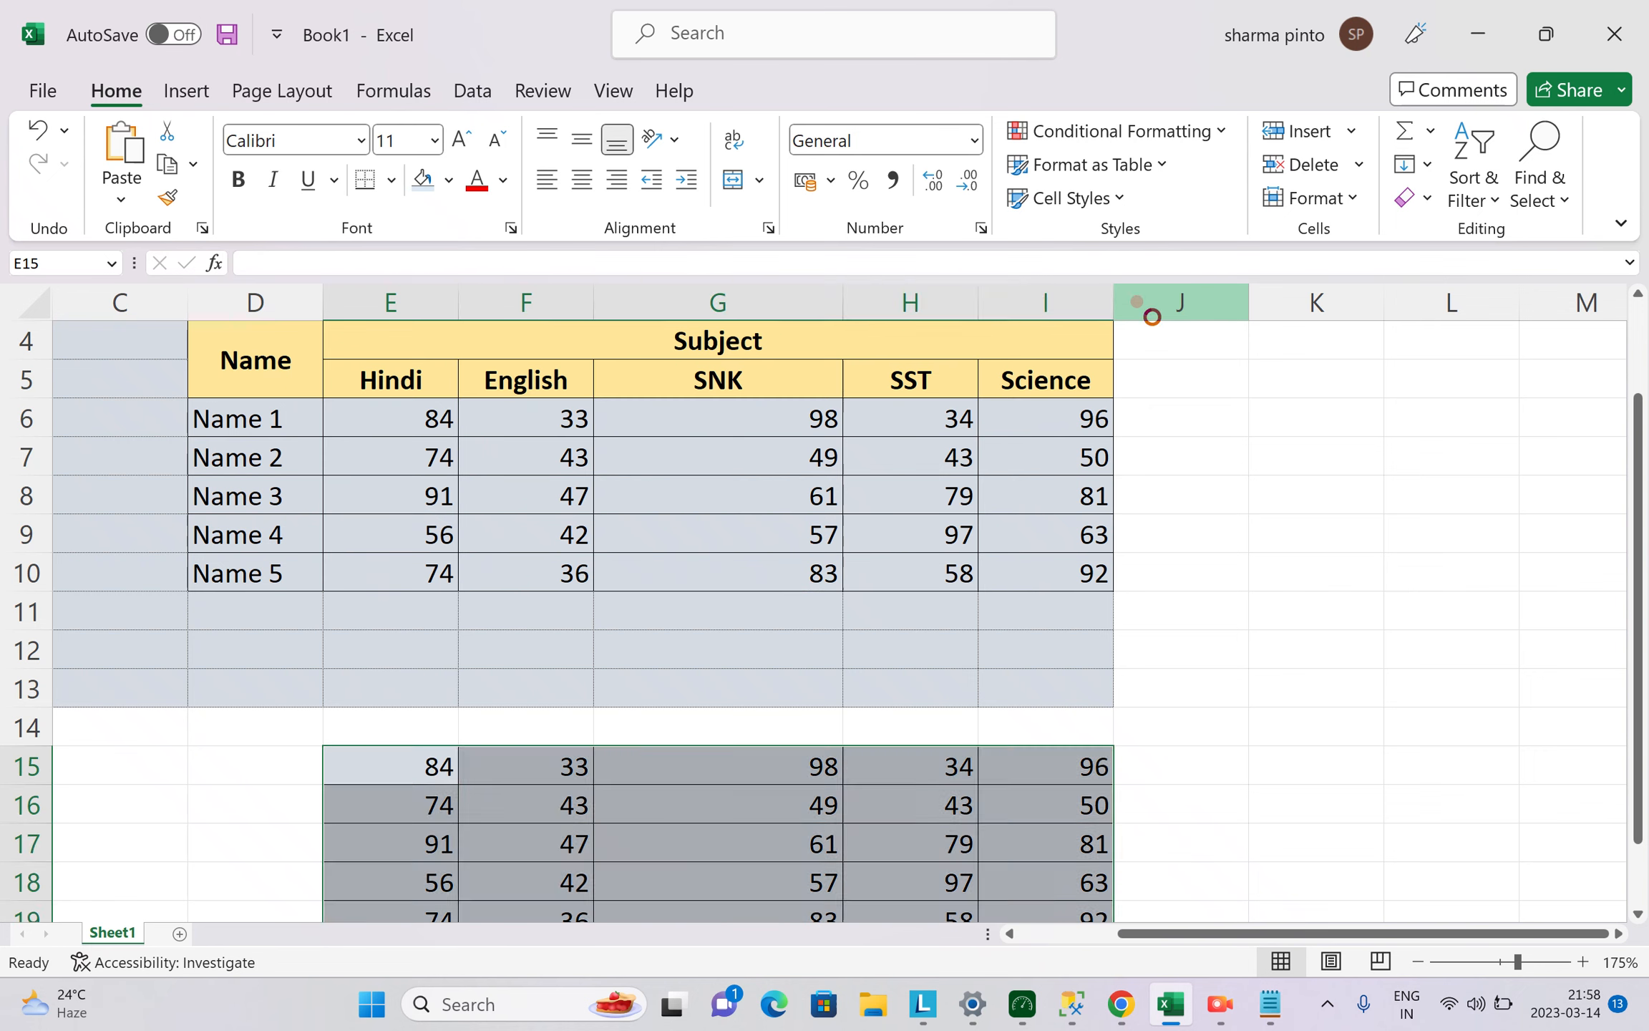
key("Up")
key("Up")
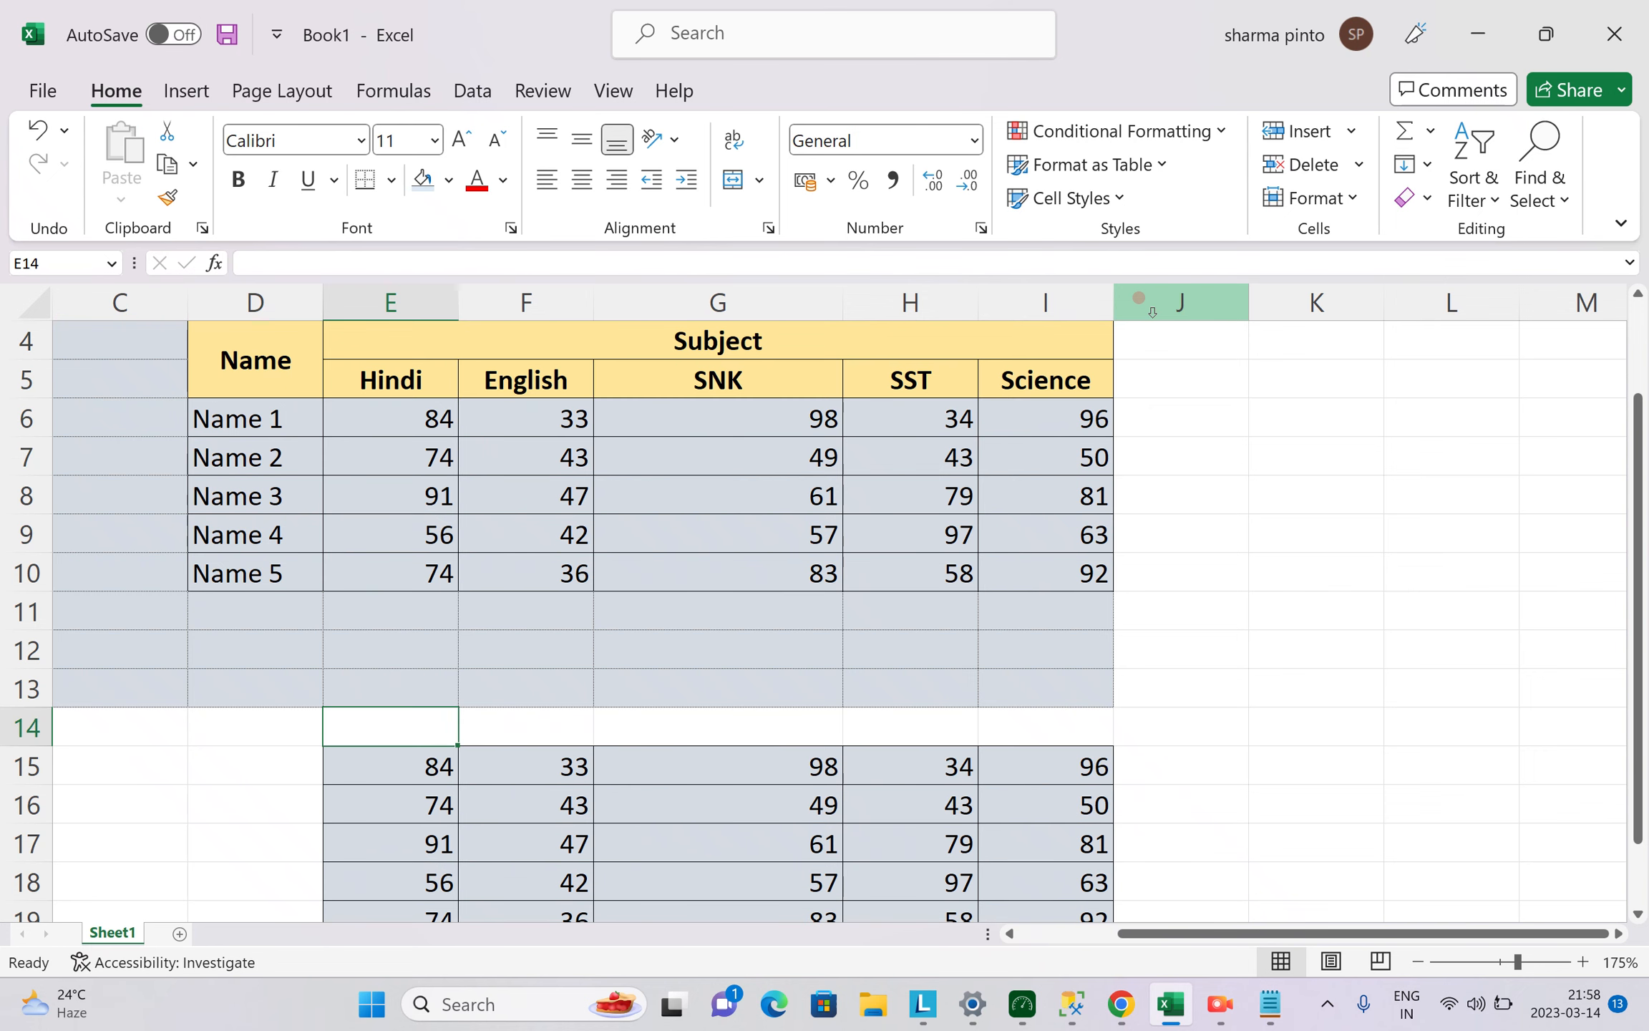
Enter MonthName as the heading in E14.
type("A")
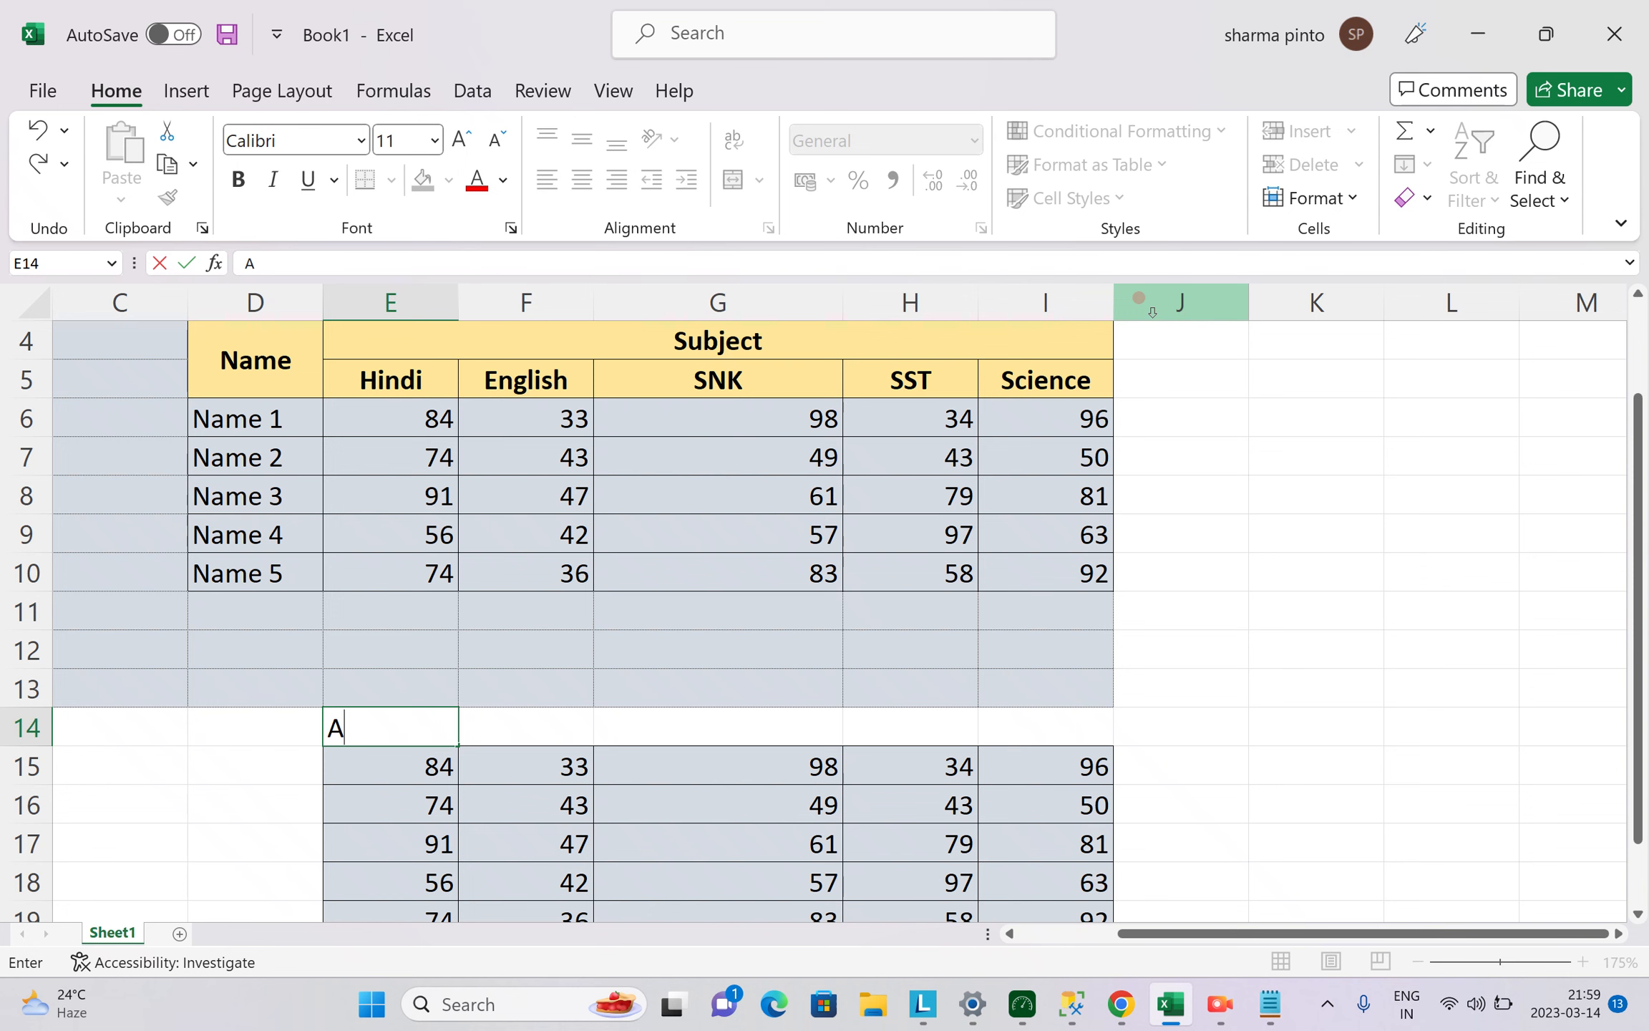
key("ctrl+Return")
type("MonthName")
key("Return")
key("Up")
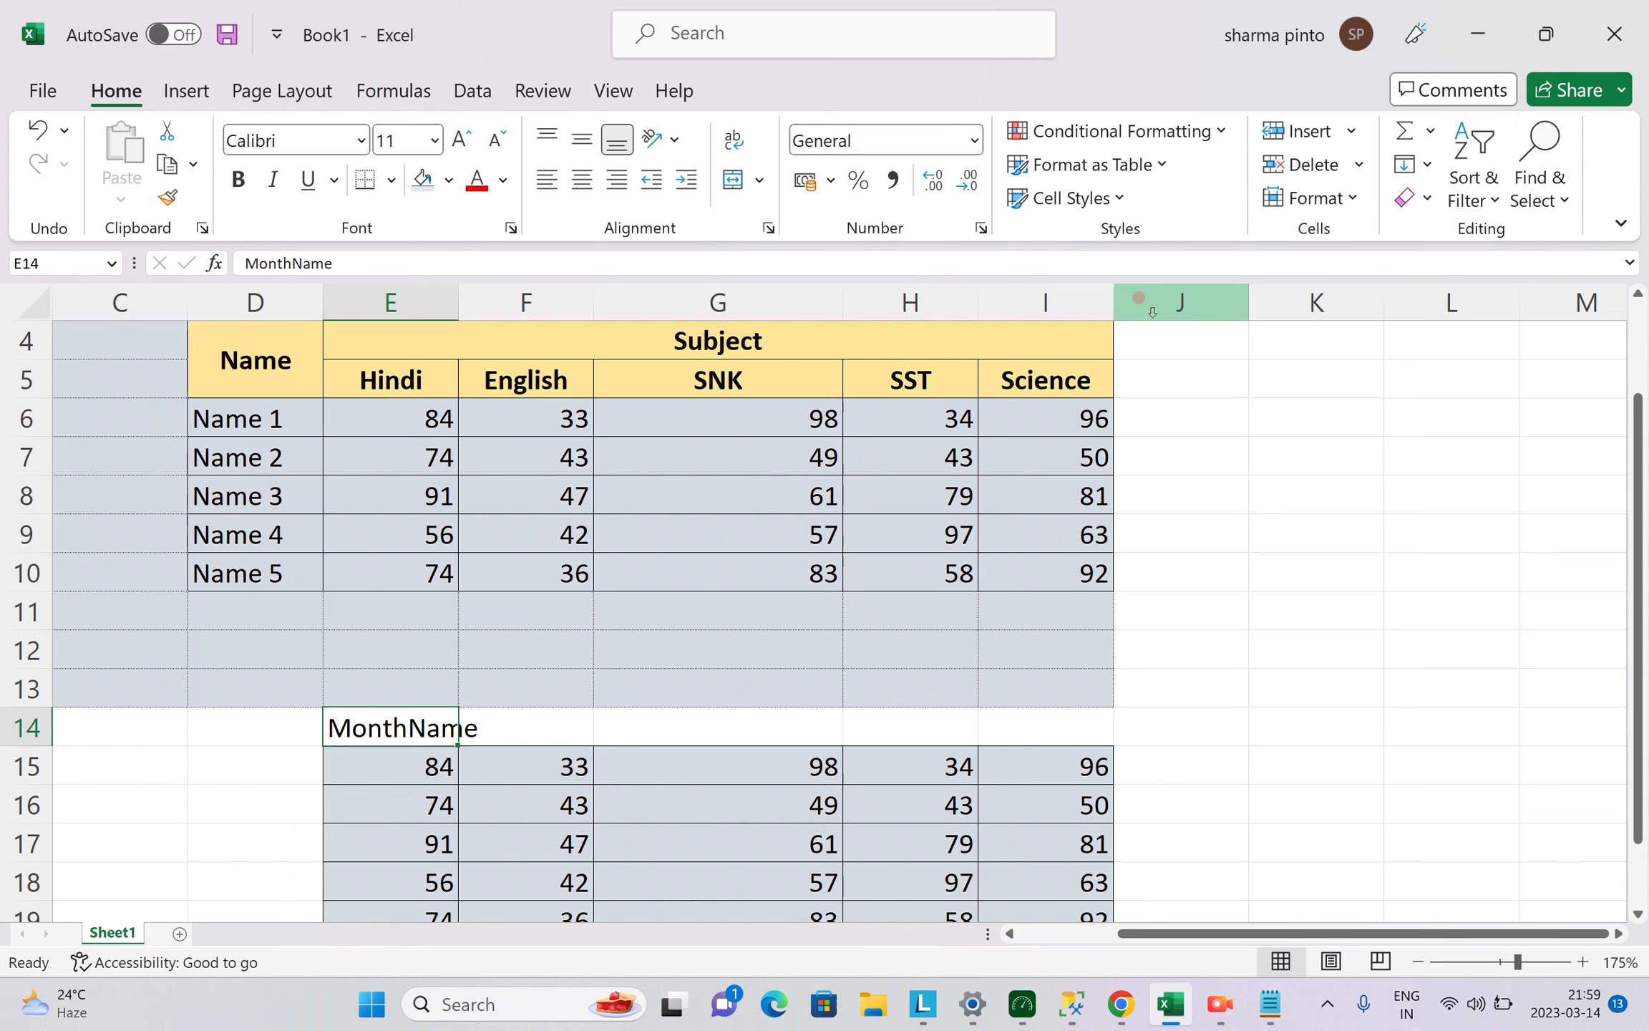
Enter January in E14 and fill the month names across row 14 to BE14.
type("January")
key("Return")
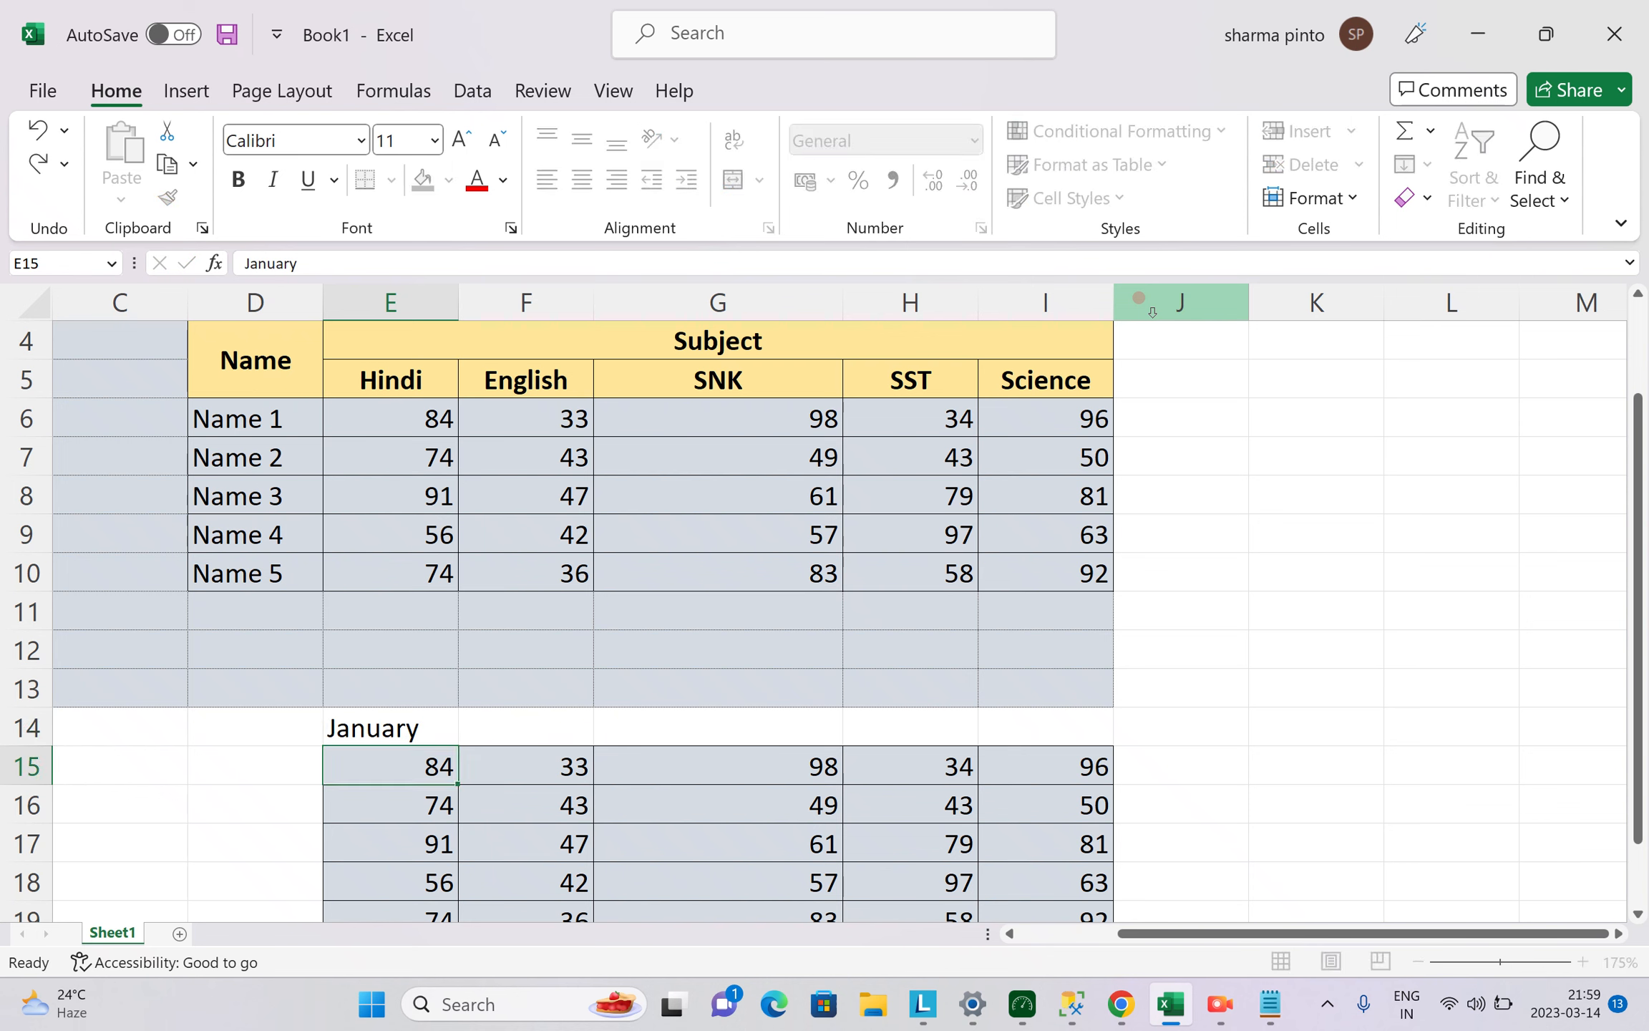
key("Up")
left_click_drag(458, 744, 1549, 729)
Fill the marks in E15:E19 rightward under all the month headings through column BE.
key("Home")
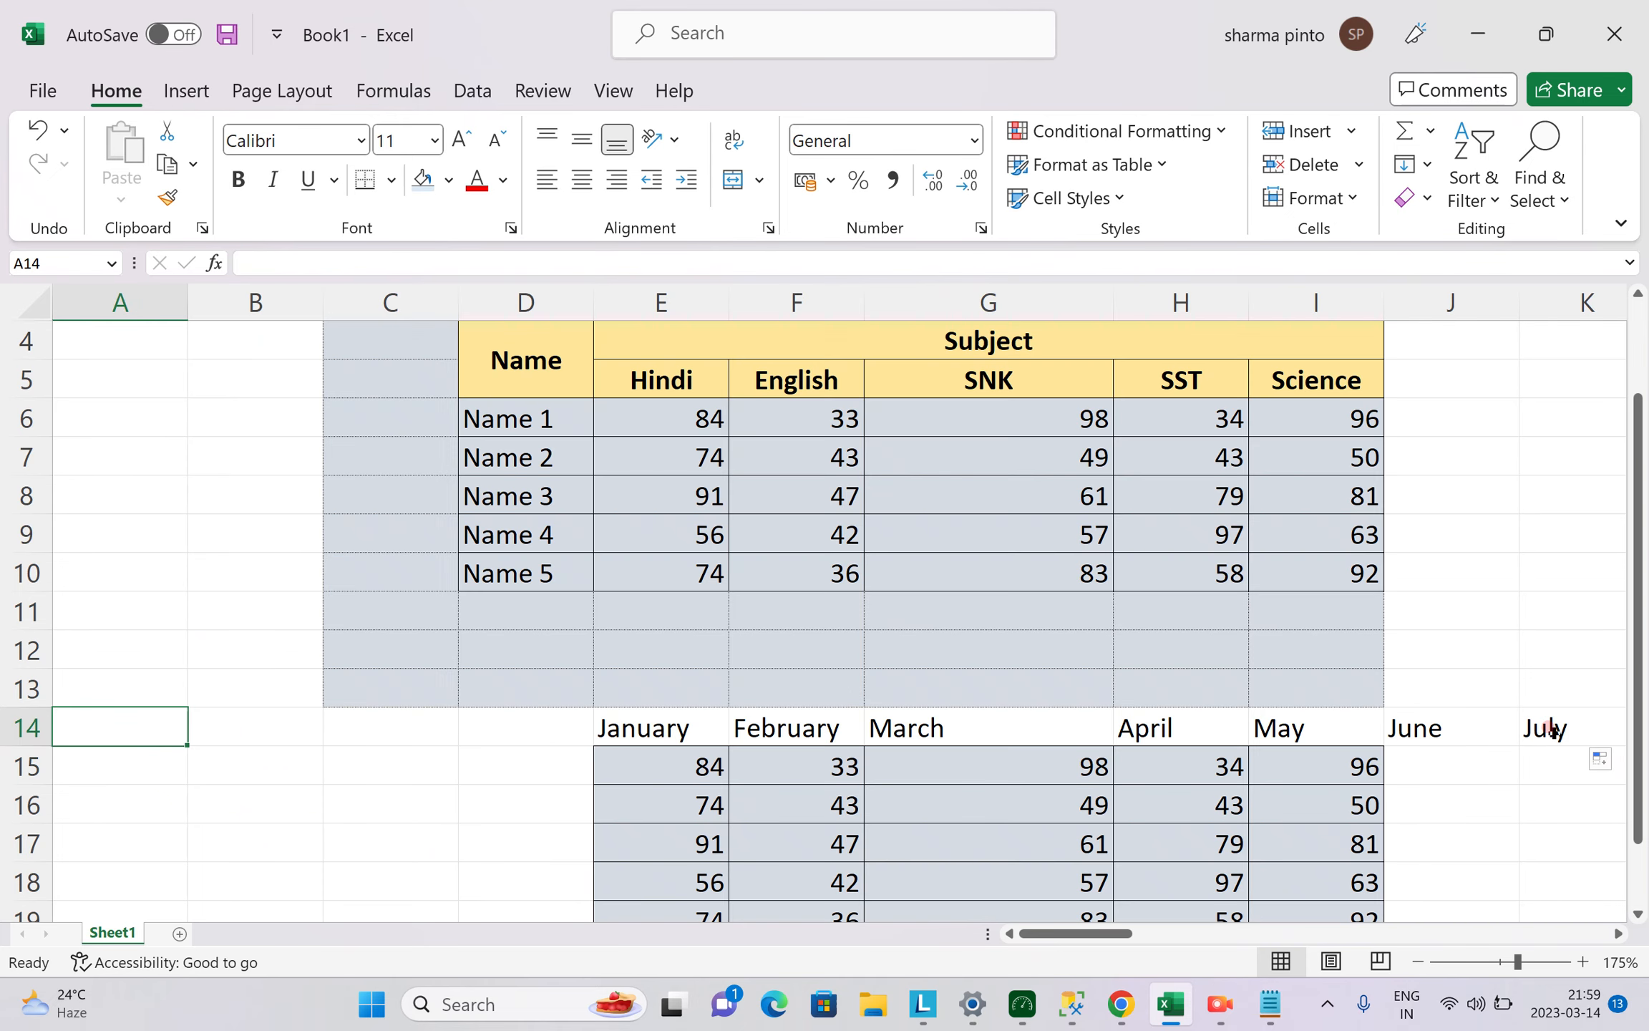
key("Down")
key("Right")
key("ctrl+Right")
key("ctrl+shift+Down")
key("ctrl+shift+Right")
key("Up")
key("ctrl+Right")
key("Down")
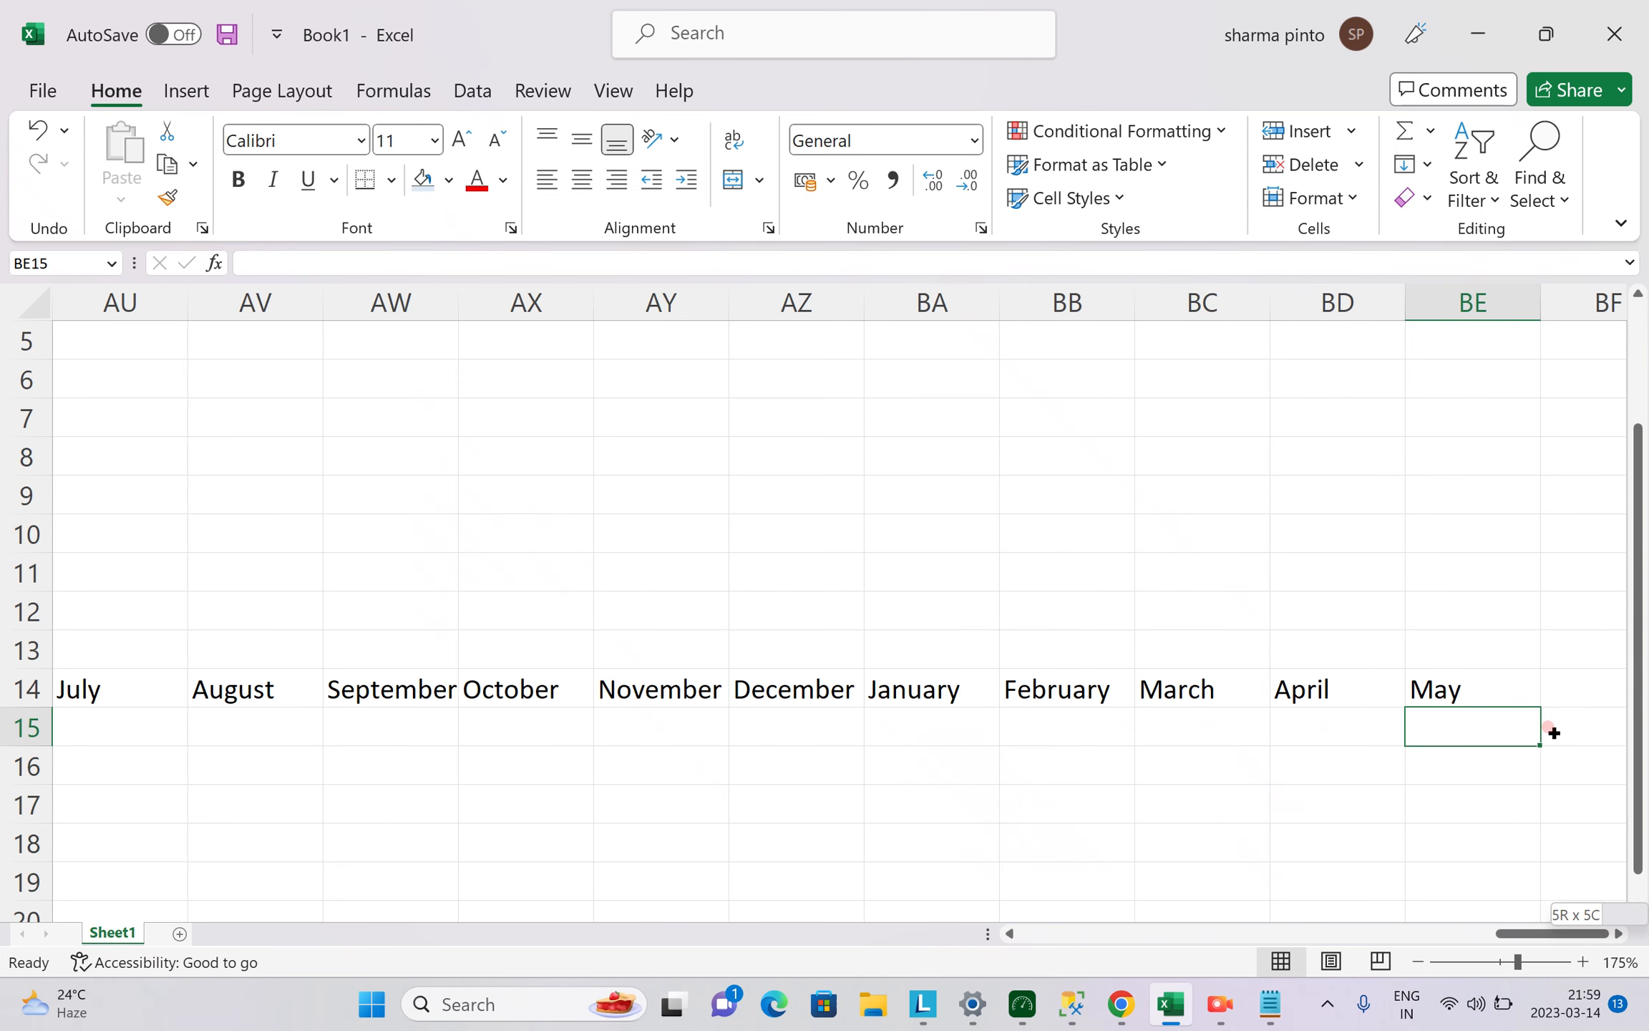
key("ctrl+shift+Down")
key("ctrl+Up")
key("Down")
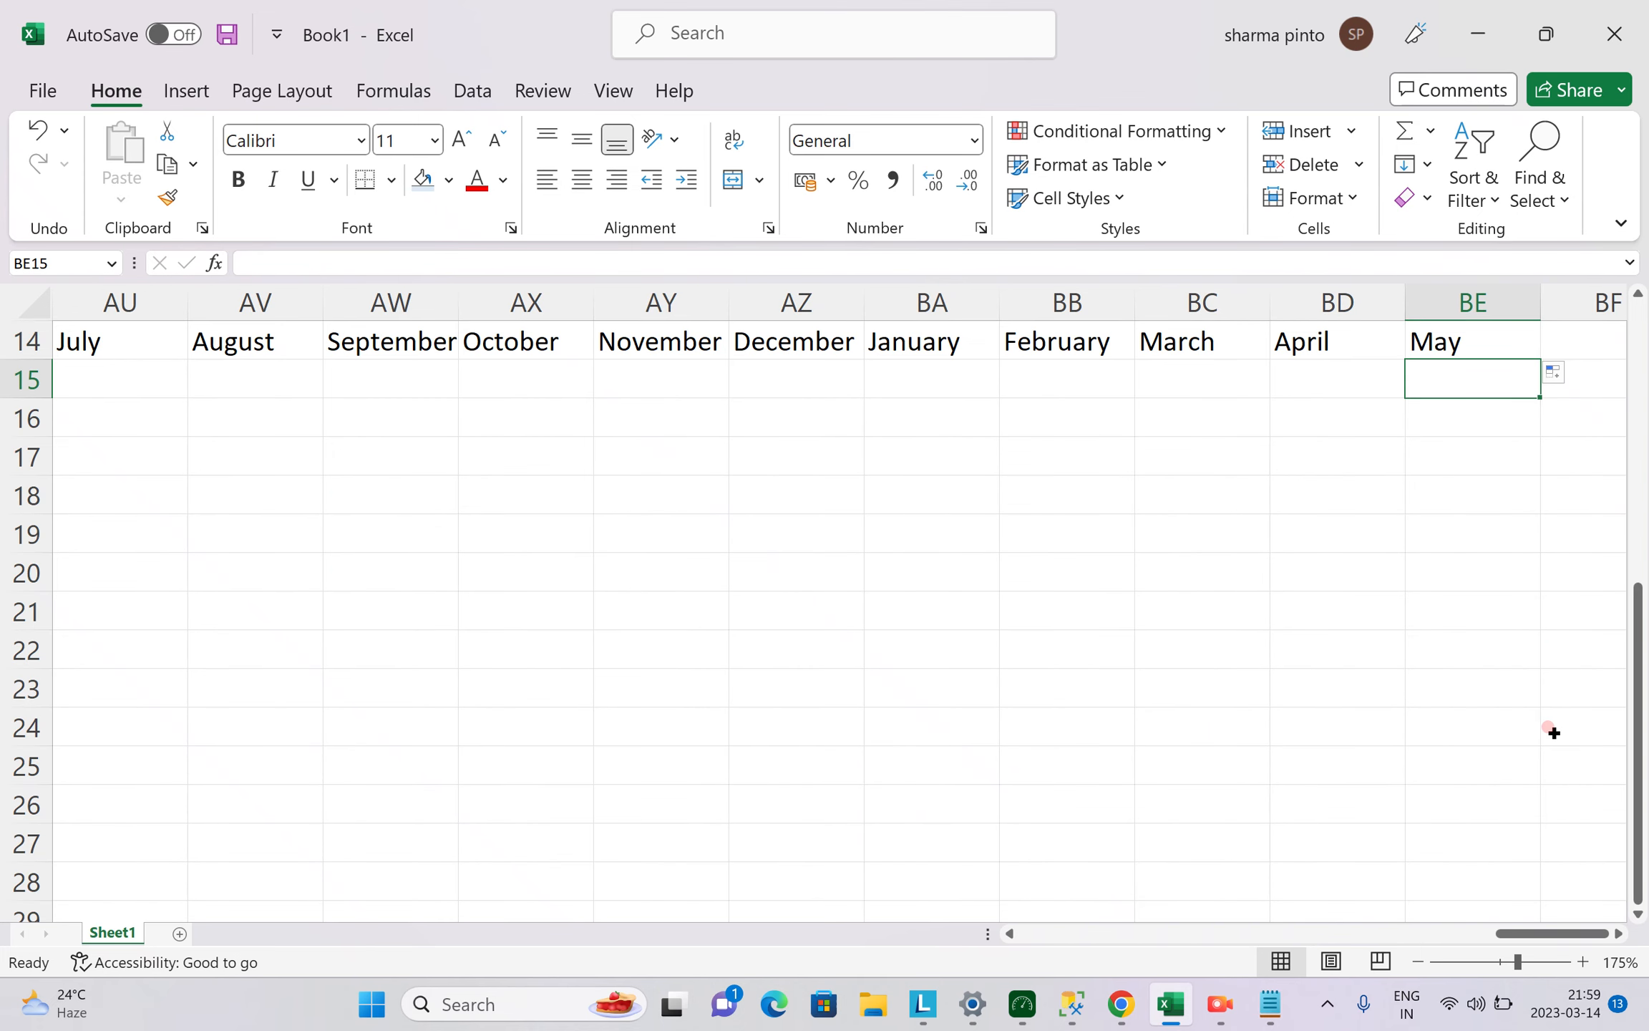
key("shift+Down")
key("shift+Down")
key("shift+Down")
key("ctrl+shift+Left")
key("shift+Down")
key("shift+Left")
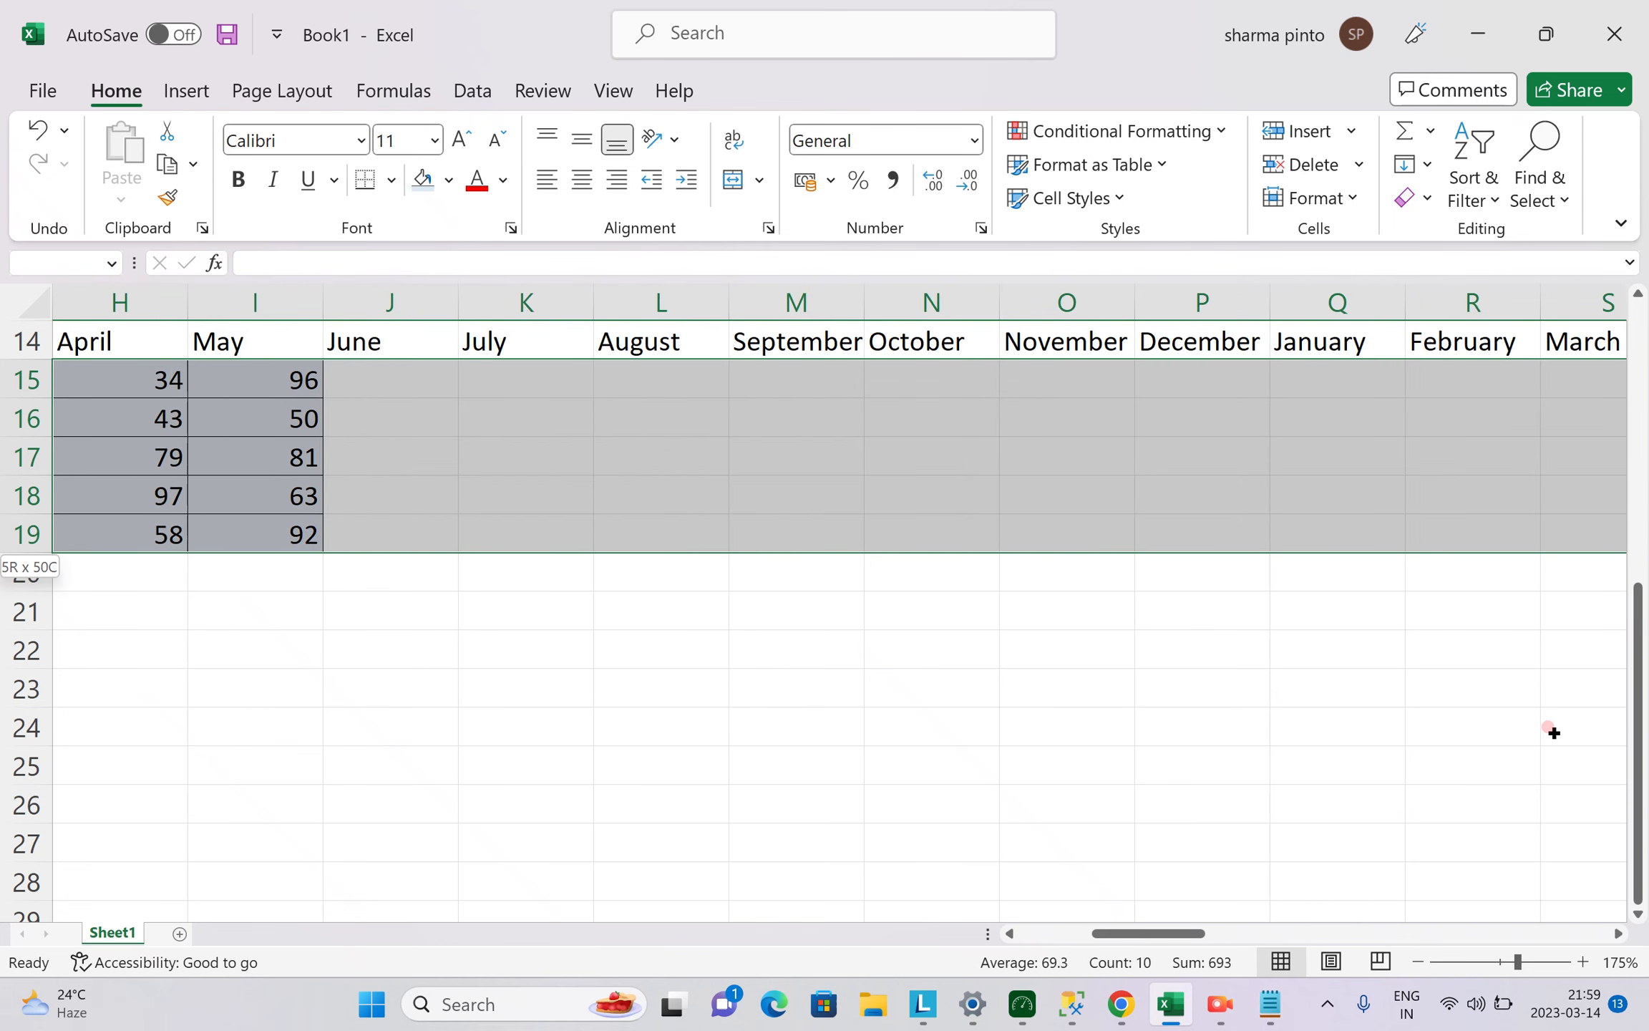
key("ctrl+shift+Left")
key("ctrl+r")
key("Down")
key("Up")
key("Down")
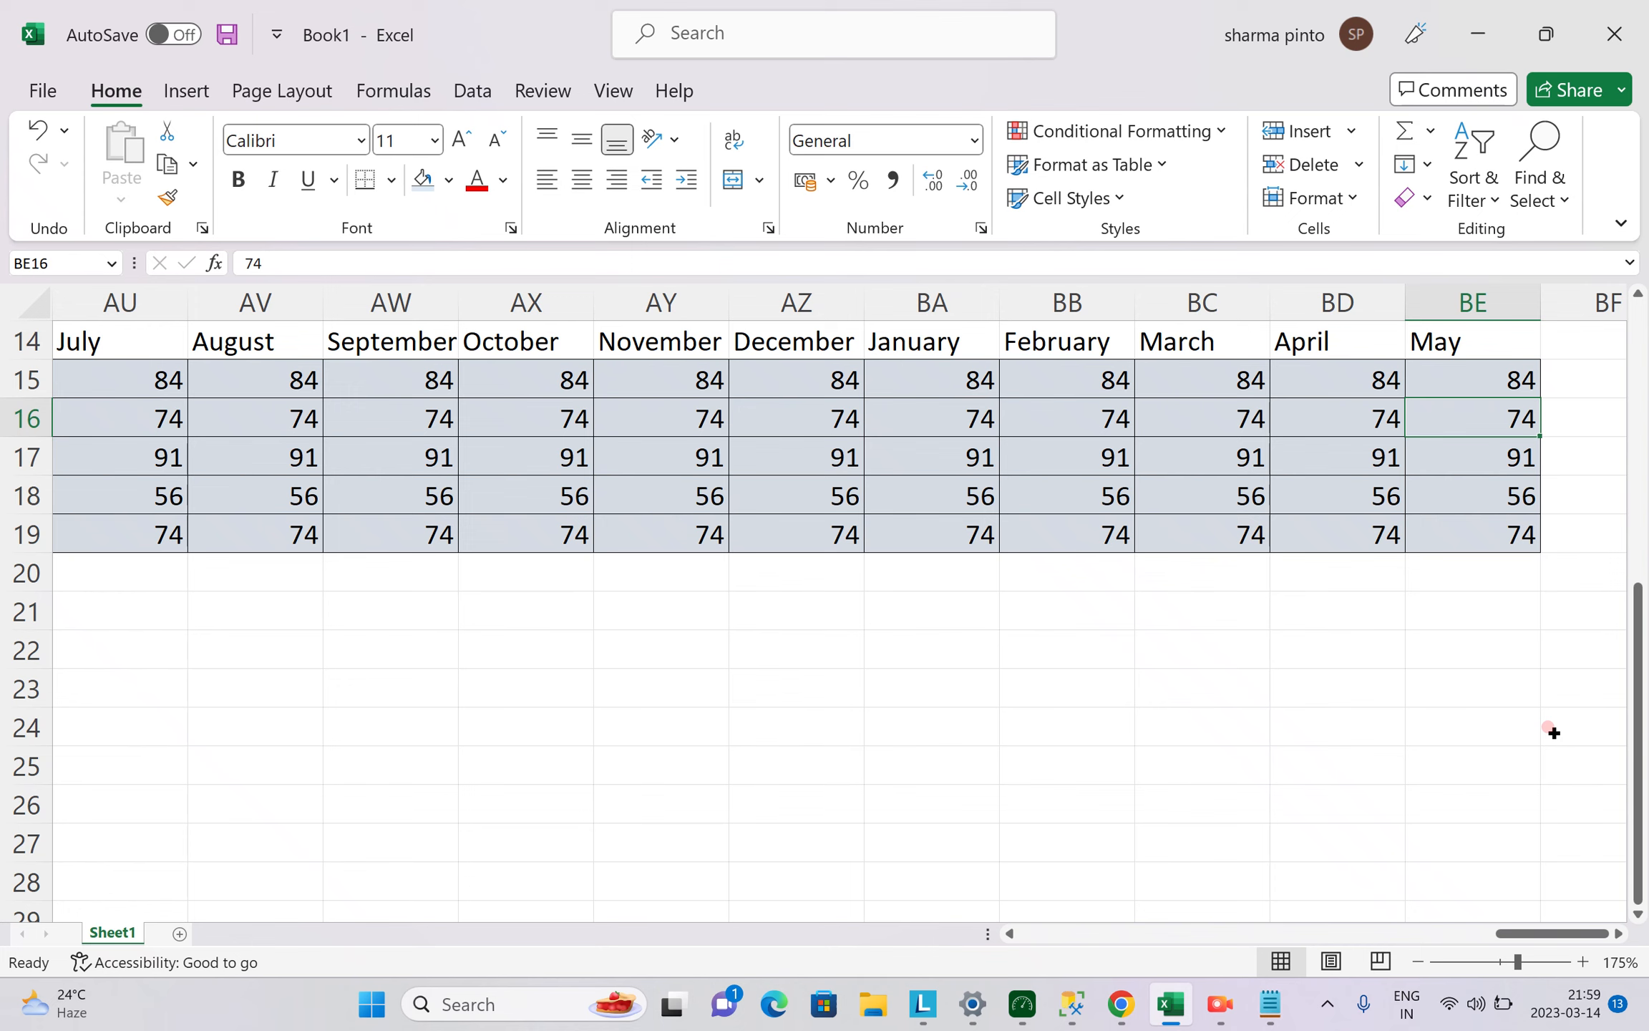
key("Up")
Apply outline and inside borders to the month headings and marks in E14:BE19.
scroll(1133, 508, "down", 3, "ctrl")
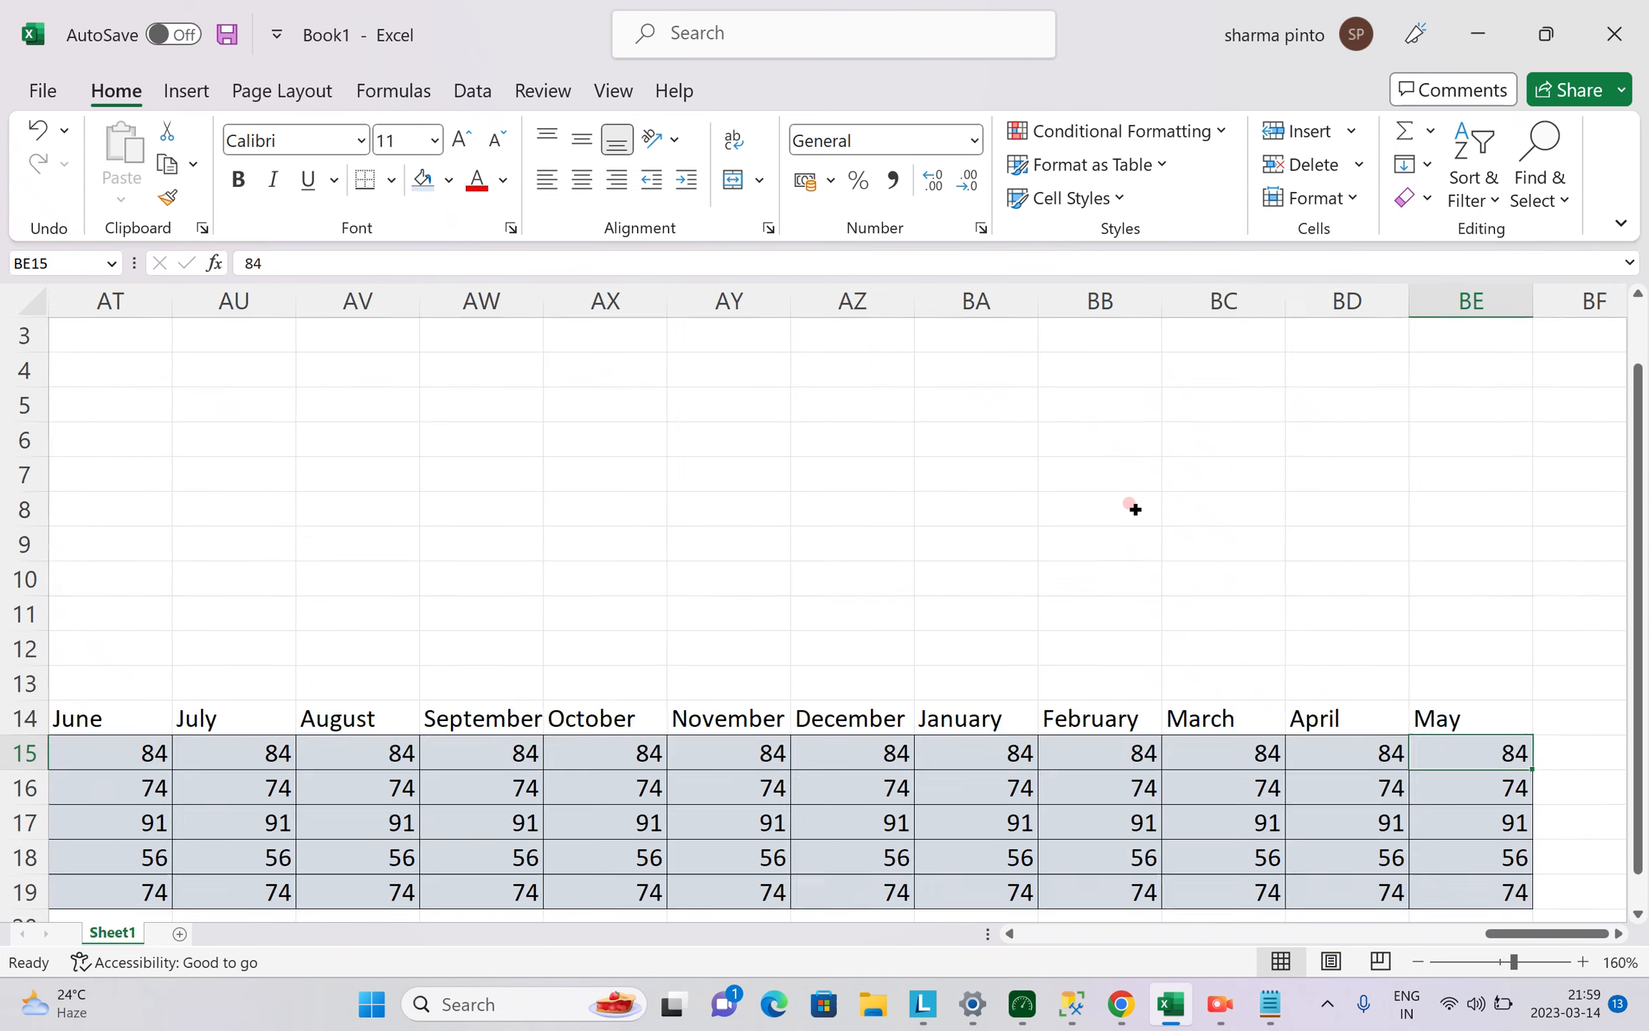
left_click(1368, 692)
left_click_drag(1496, 694, 21, 845)
key("ctrl+1")
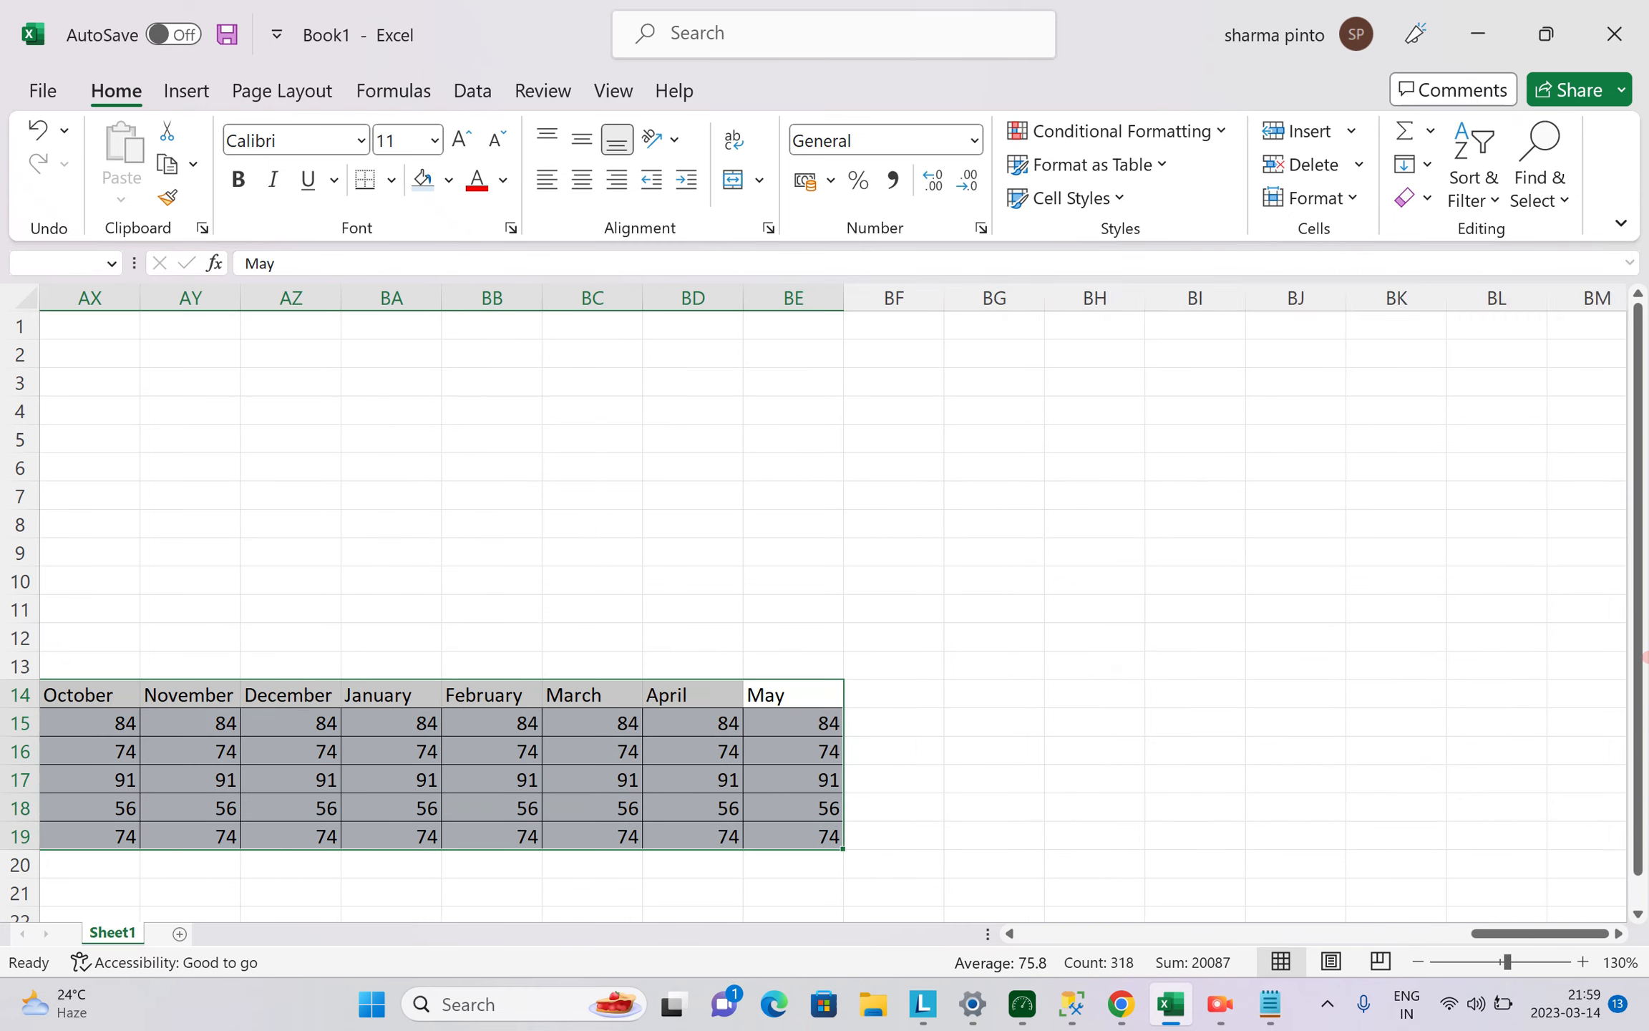
key("alt+o")
key("alt+i")
key("Return")
key("Down")
key("Up")
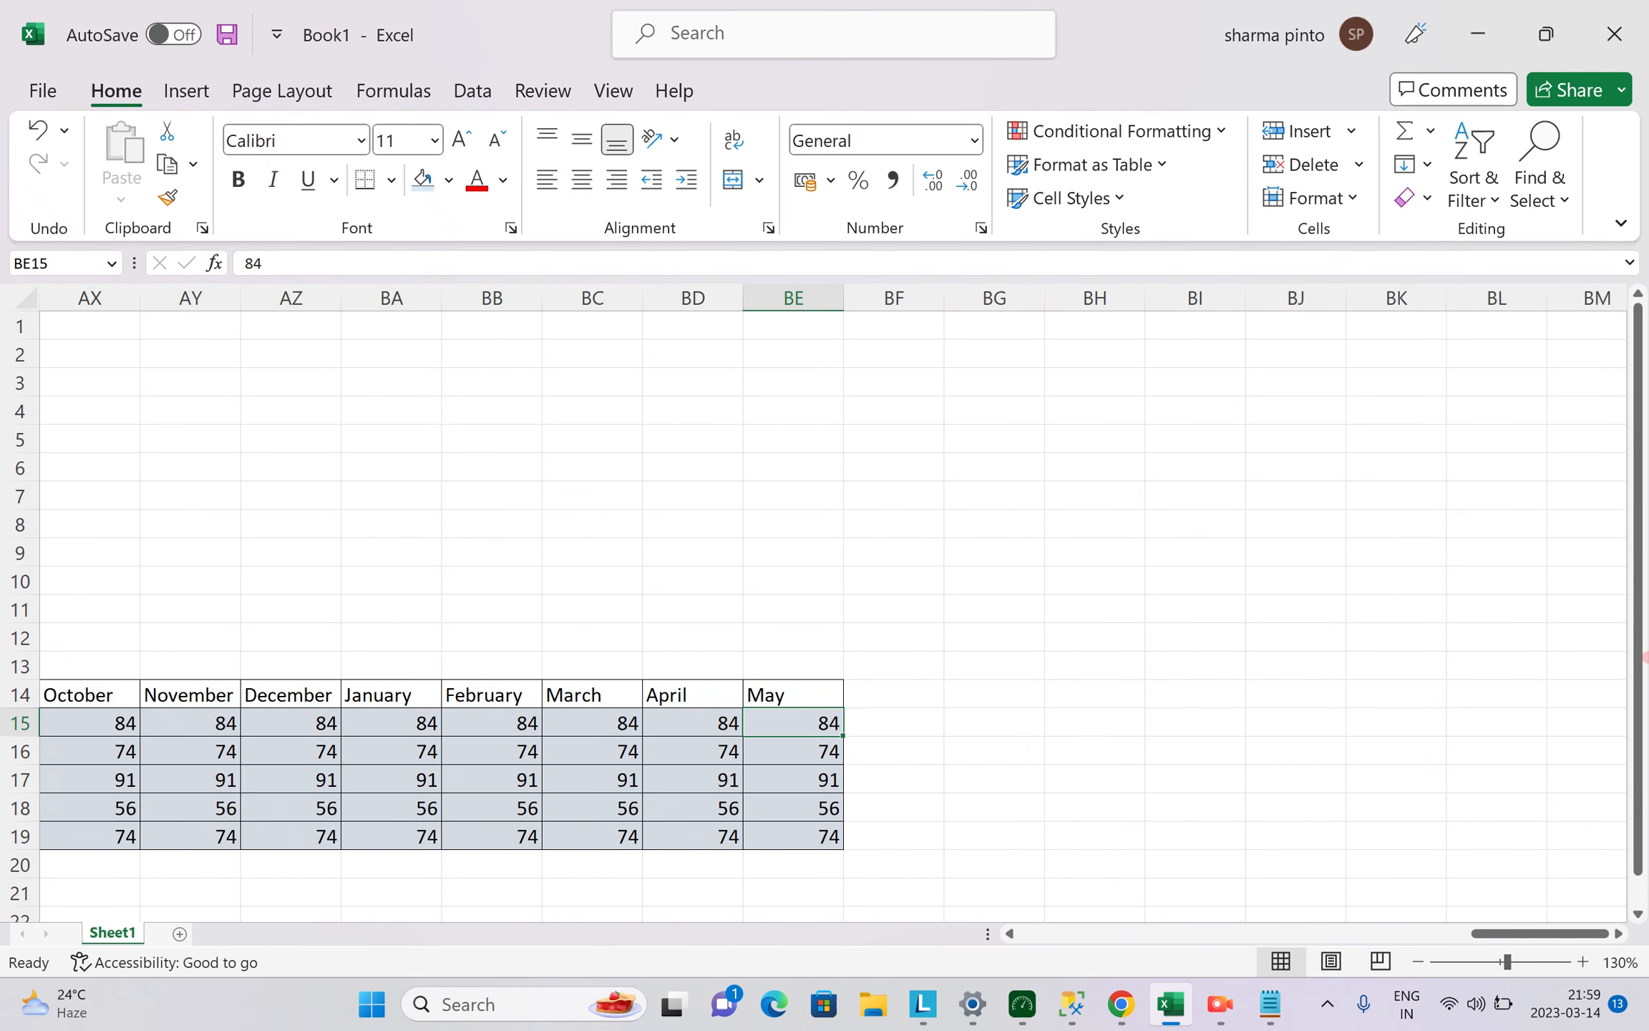
Fill the month heading cells E14:BE14 with light orange.
key("ctrl+shift+Left")
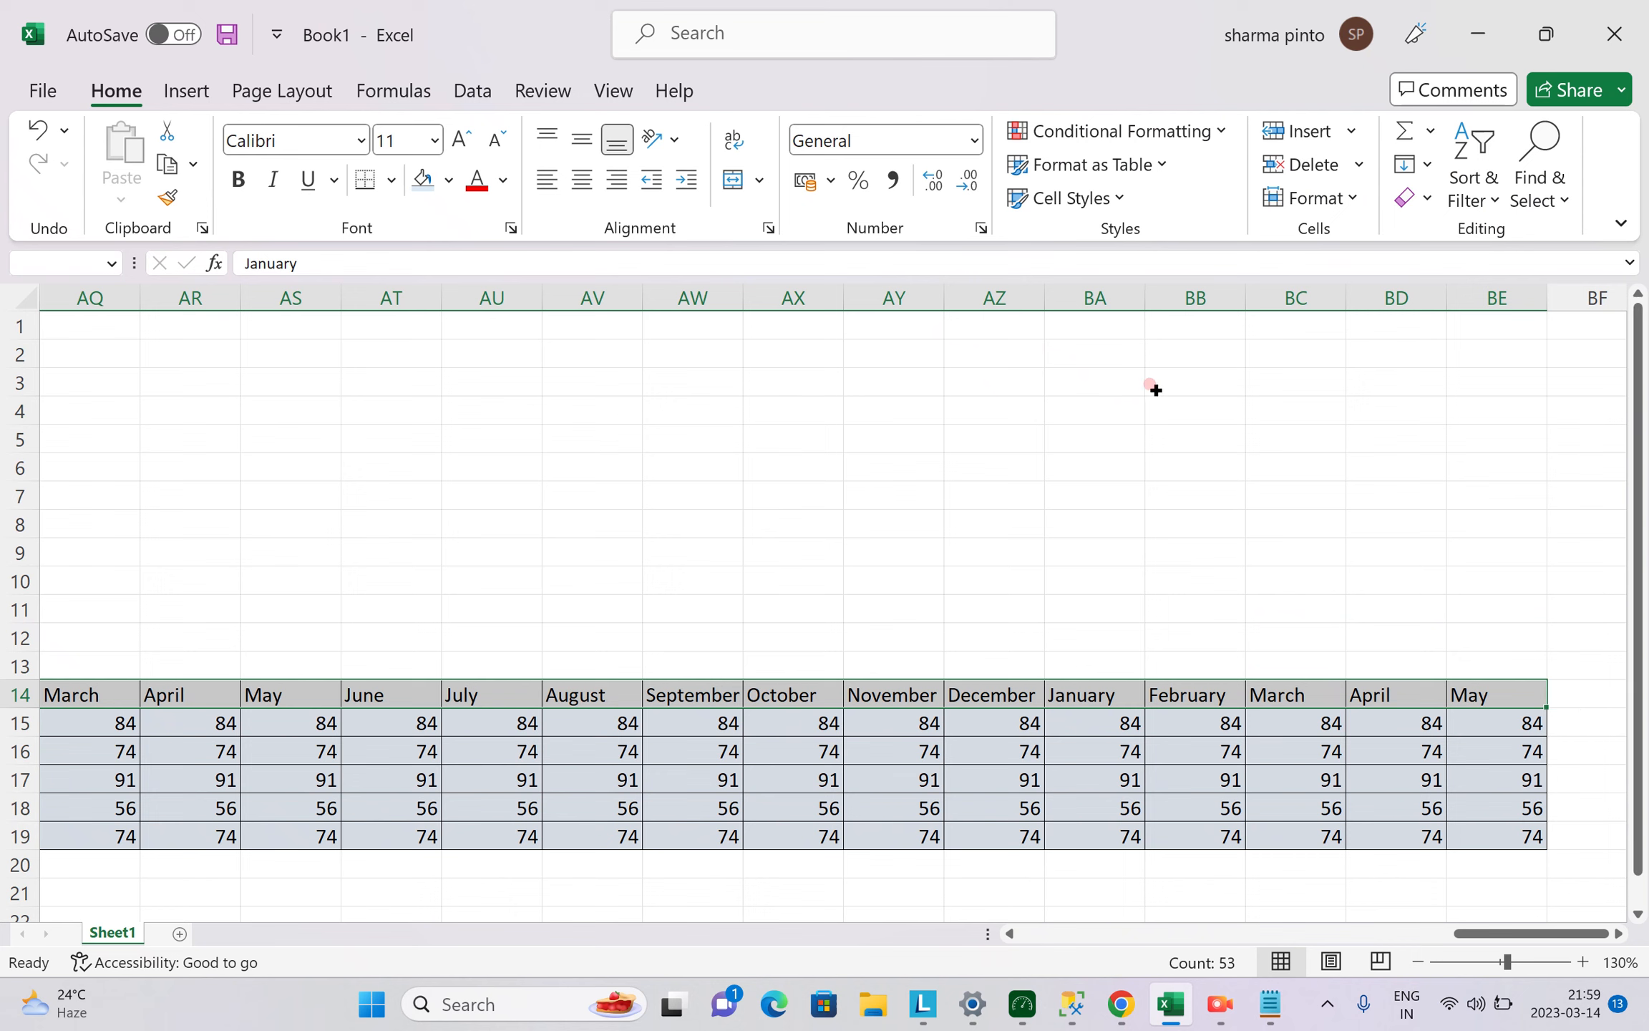
left_click(448, 180)
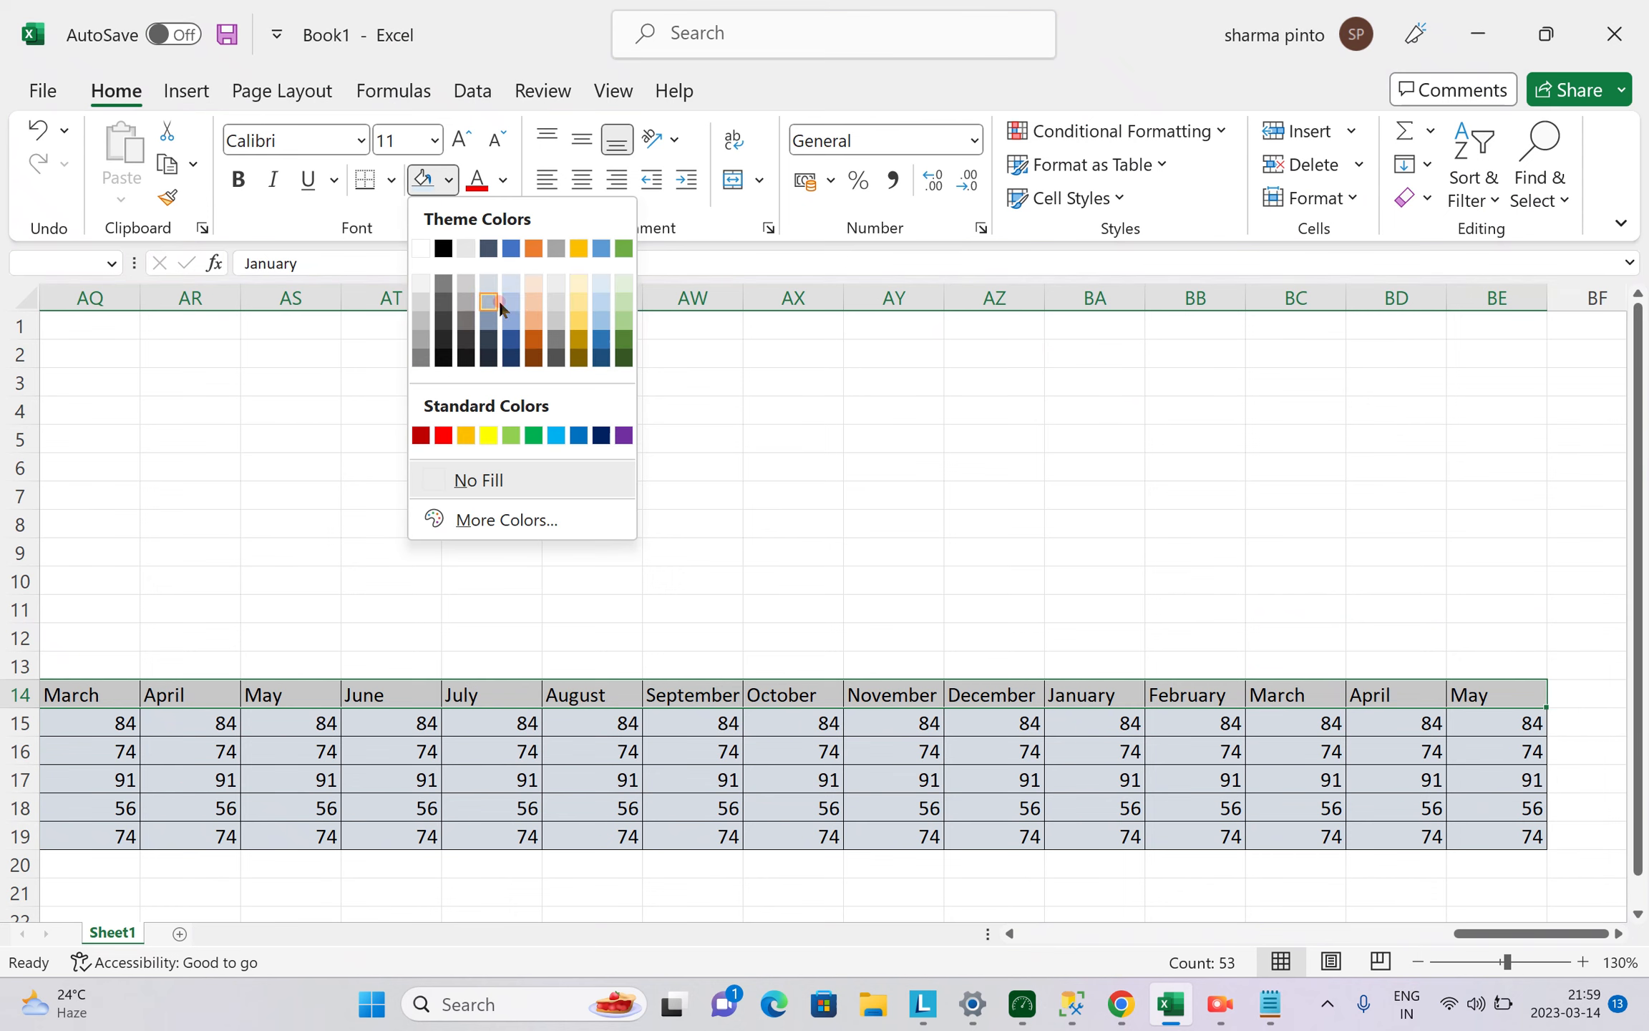
left_click(539, 277)
key("ctrl+BackSpace")
left_click(813, 777)
left_click(786, 740)
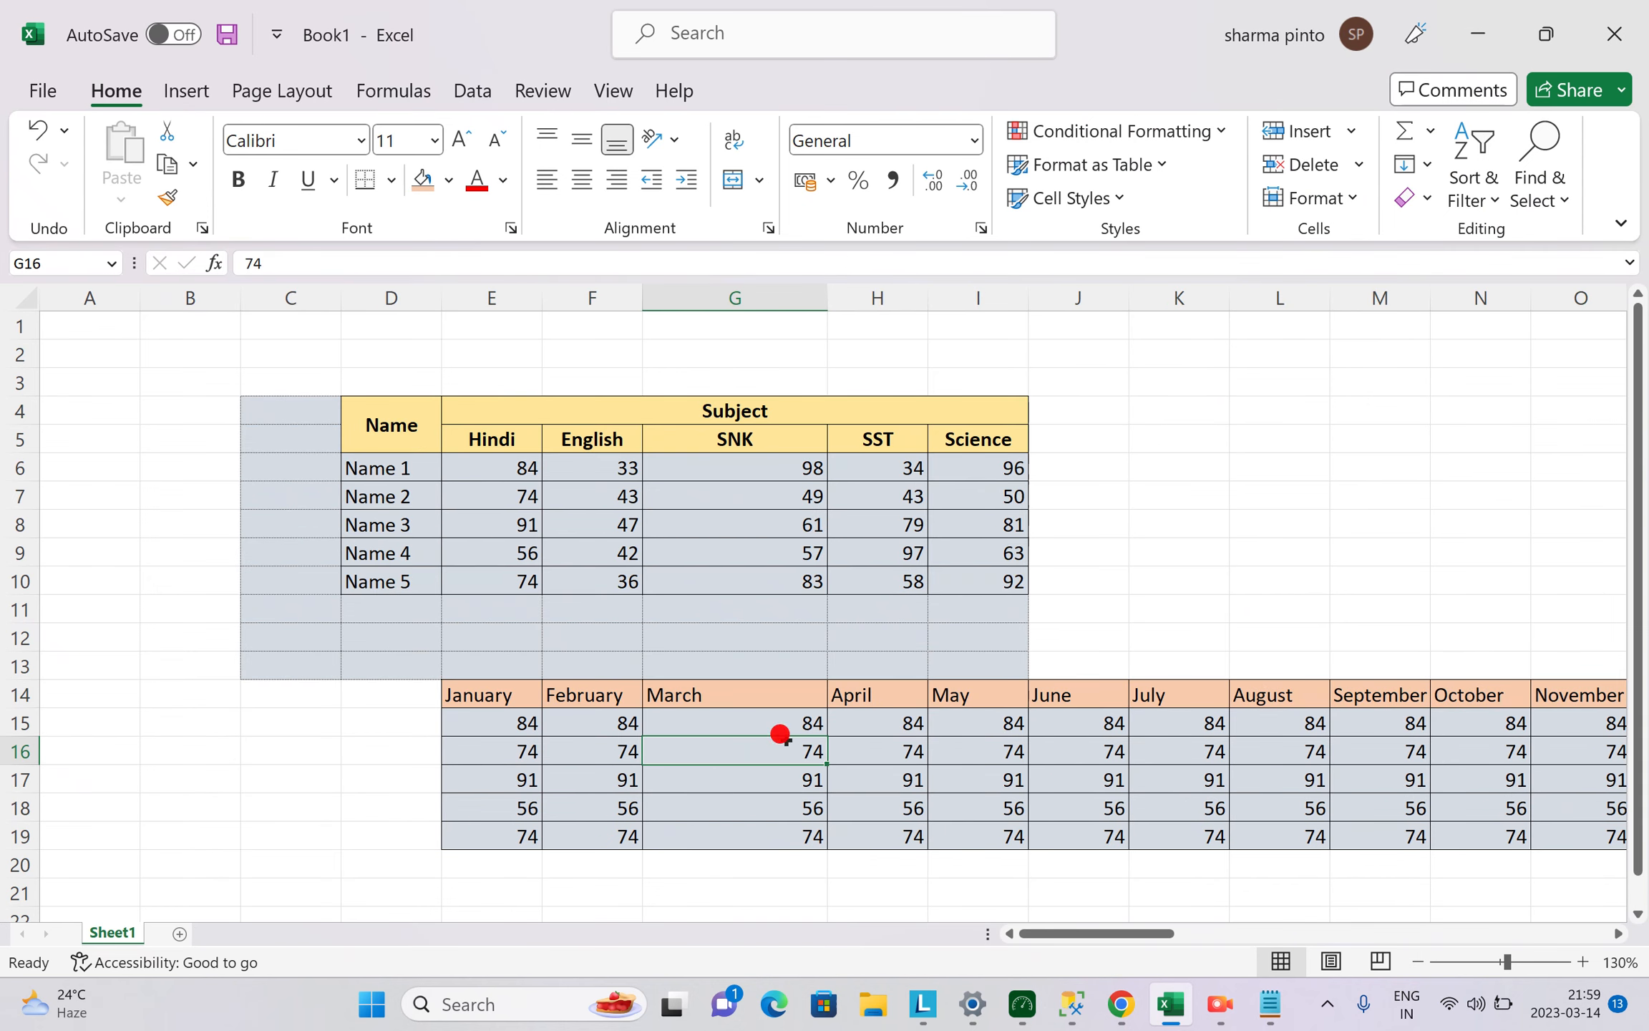
Enter =COUNT(E15:BE15) in BF15 to count the numbers in row 15, and check the formula.
left_click_drag(1089, 933, 1529, 899)
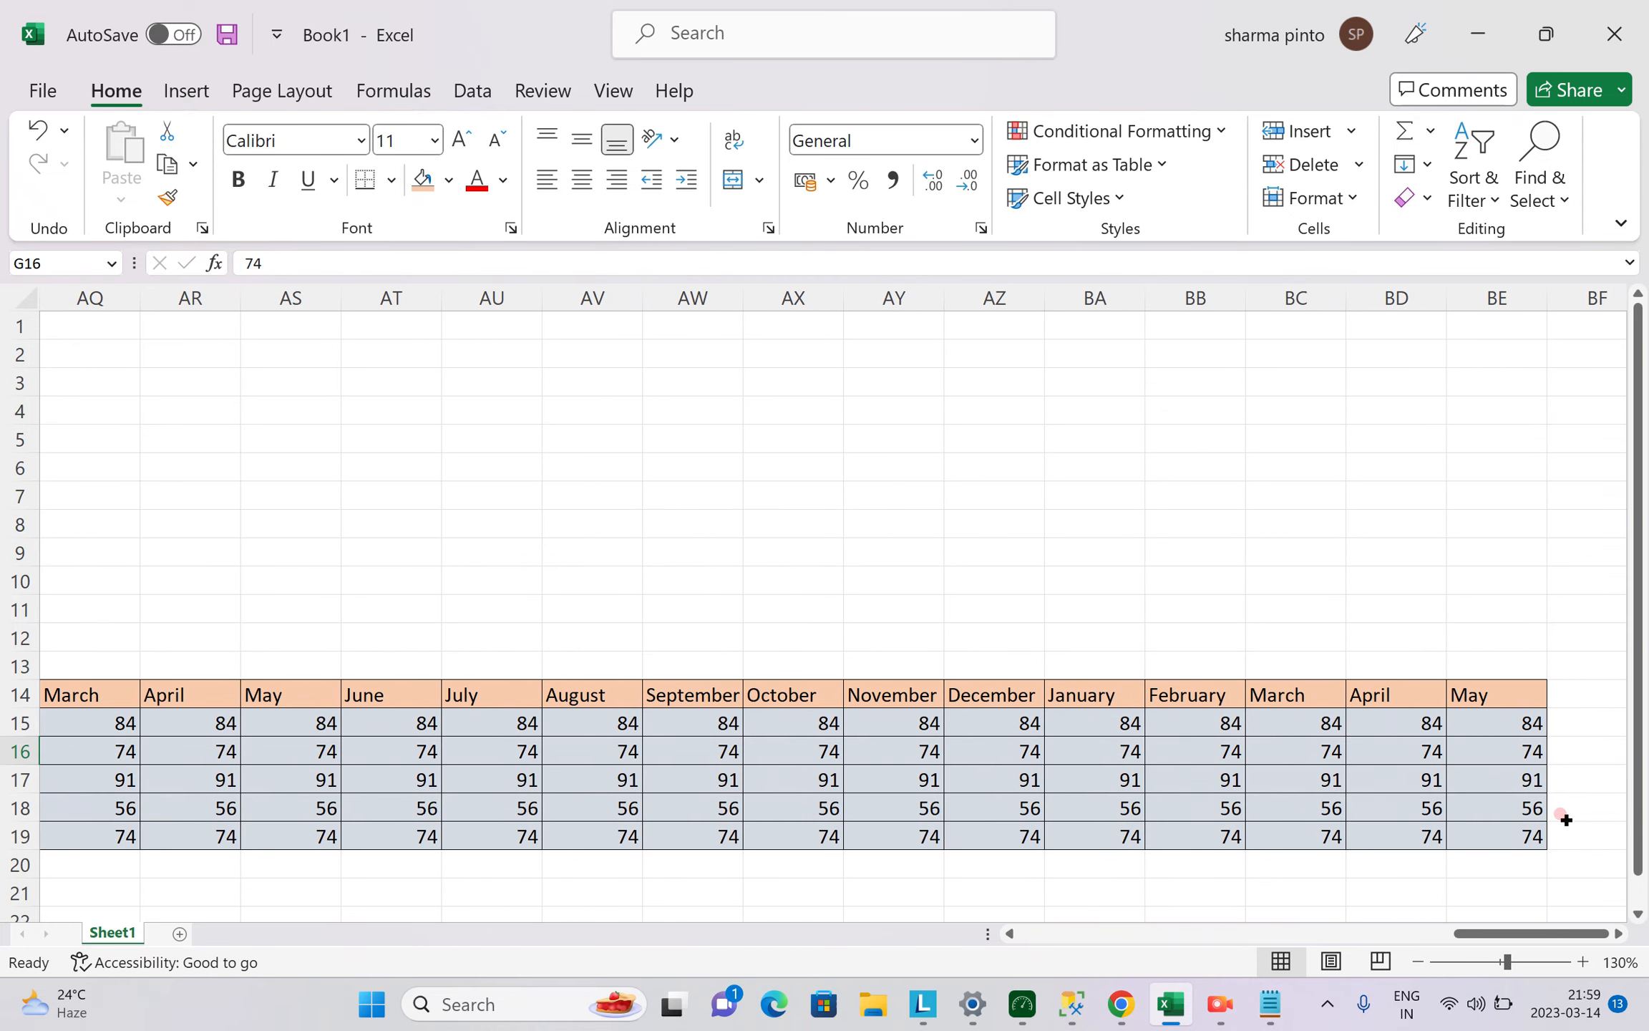
left_click(1618, 933)
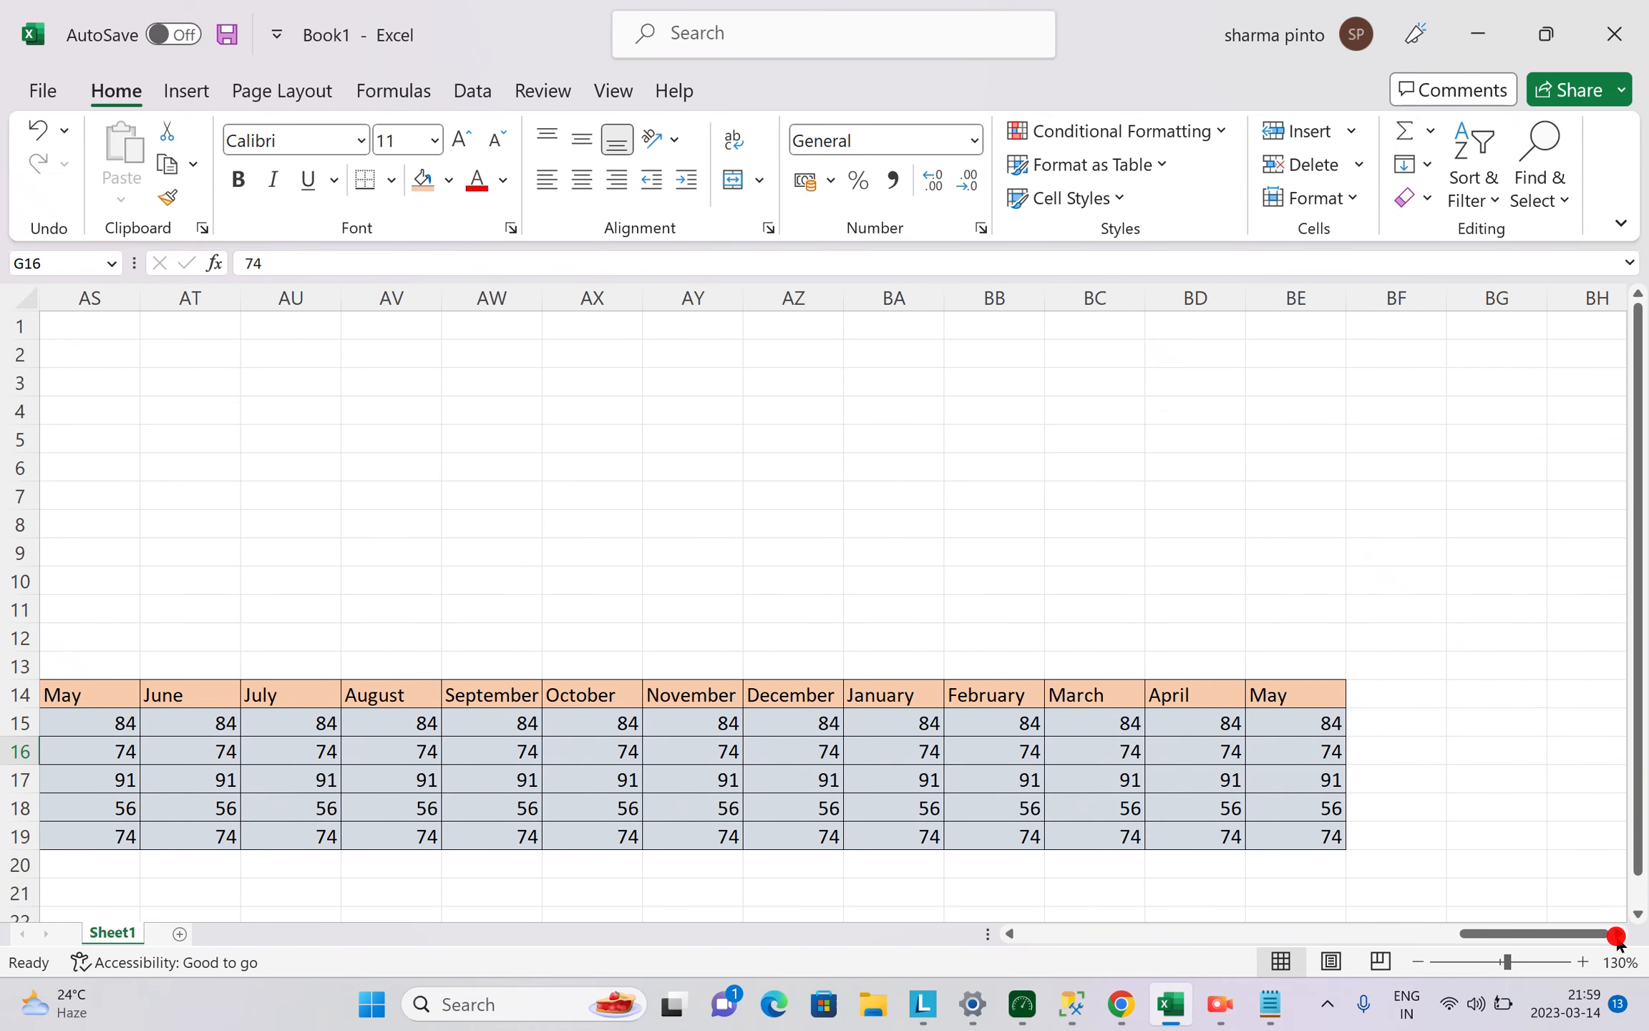
left_click(1419, 720)
type("=")
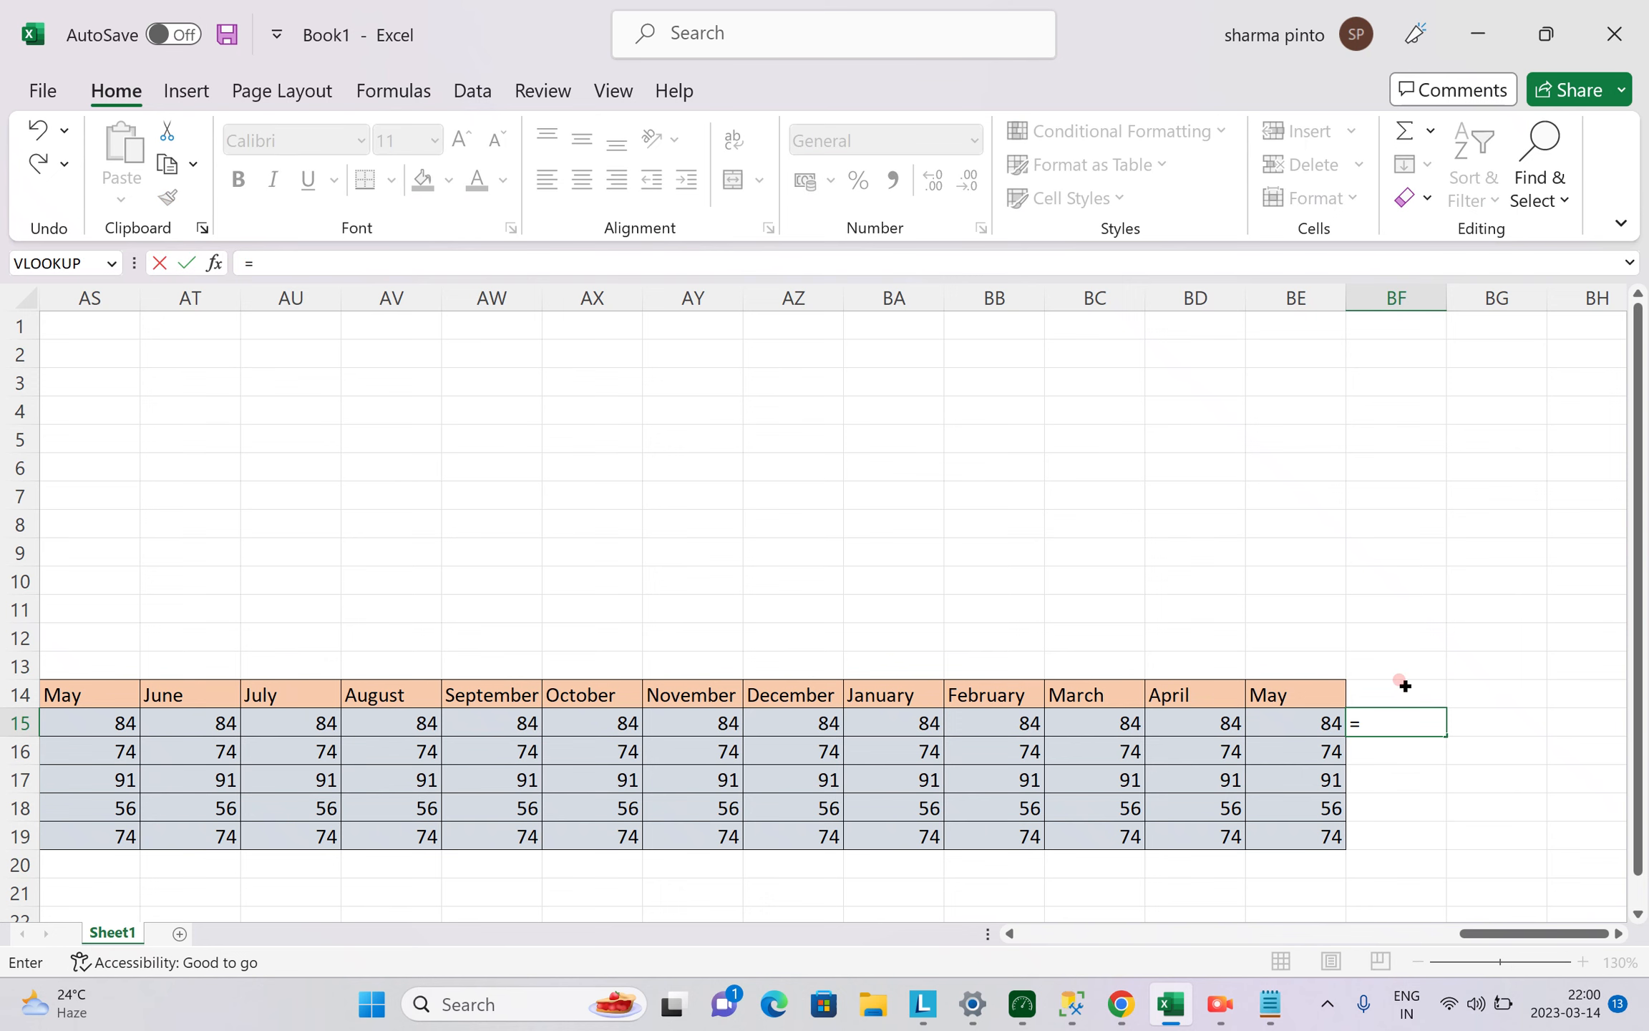
type("count(")
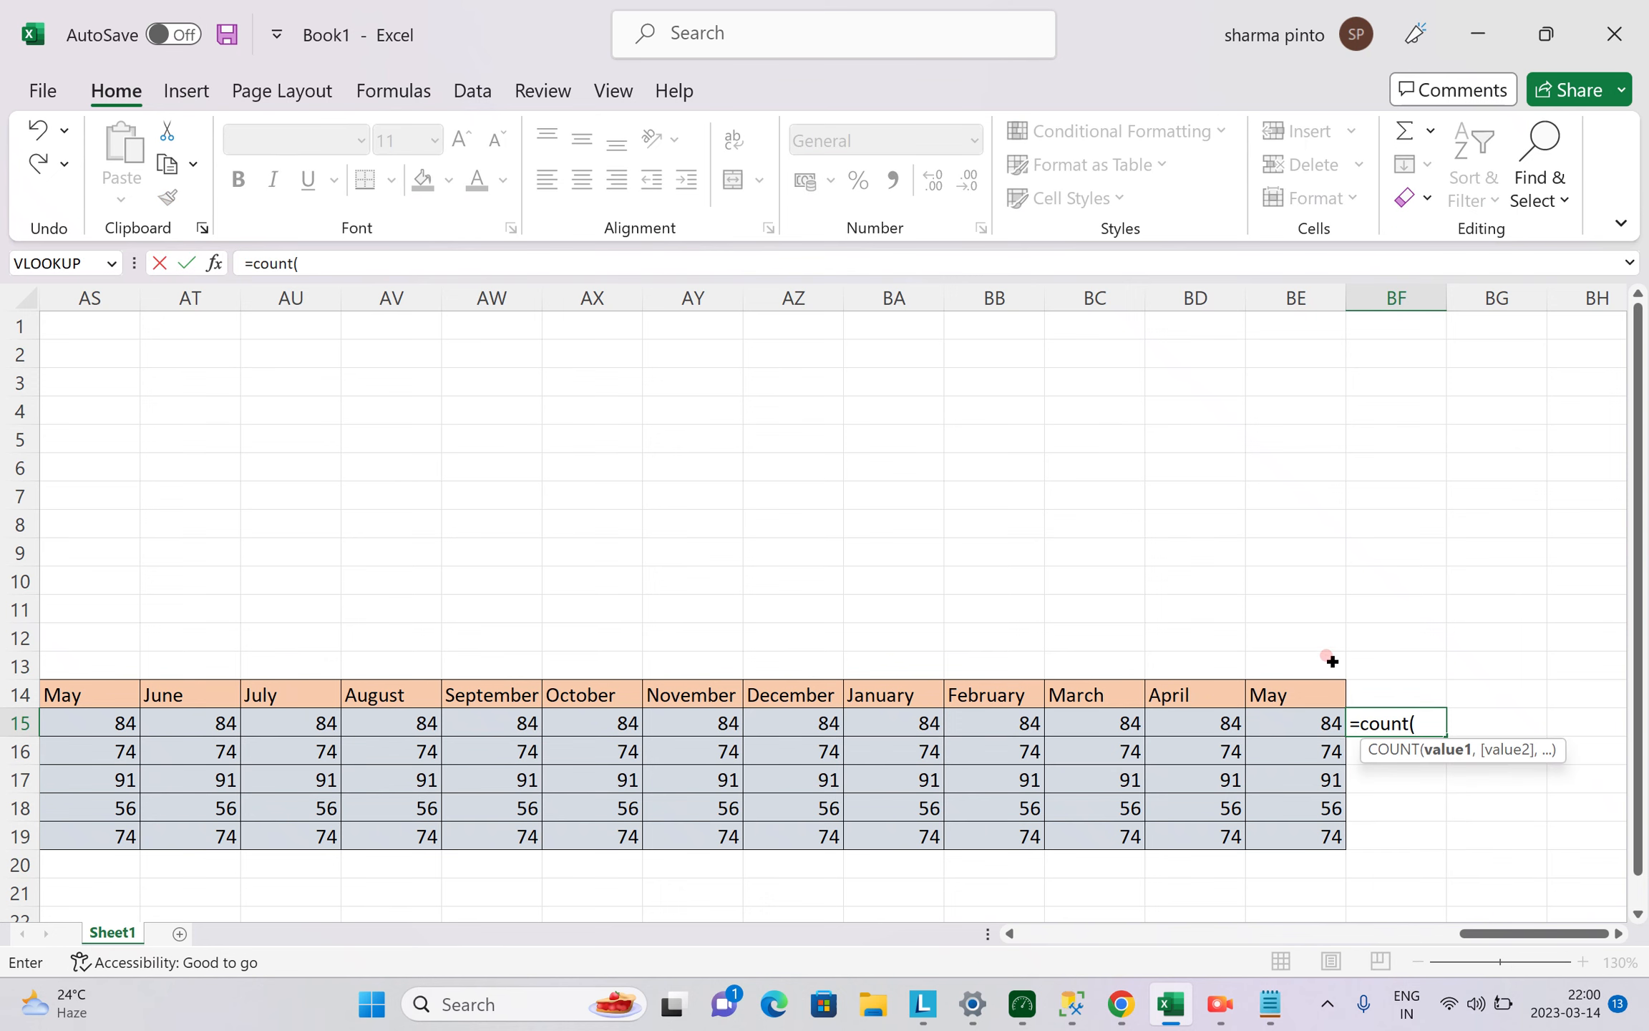
left_click(1314, 722)
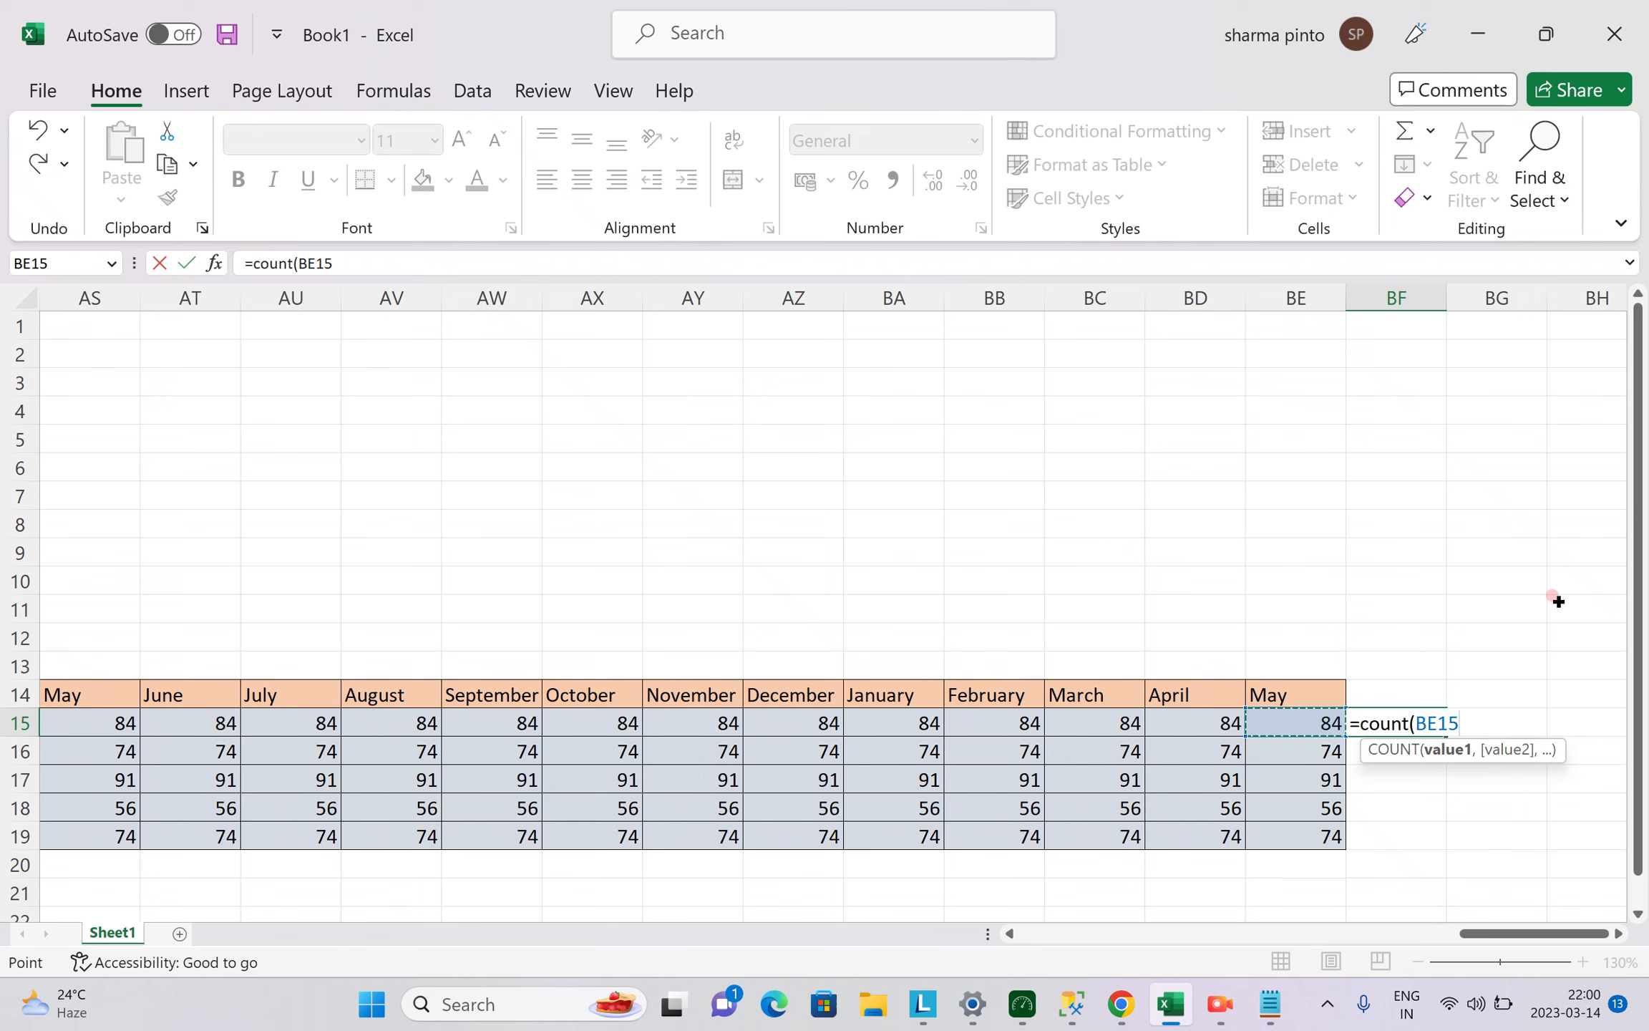
left_click_drag(1510, 932, 869, 927)
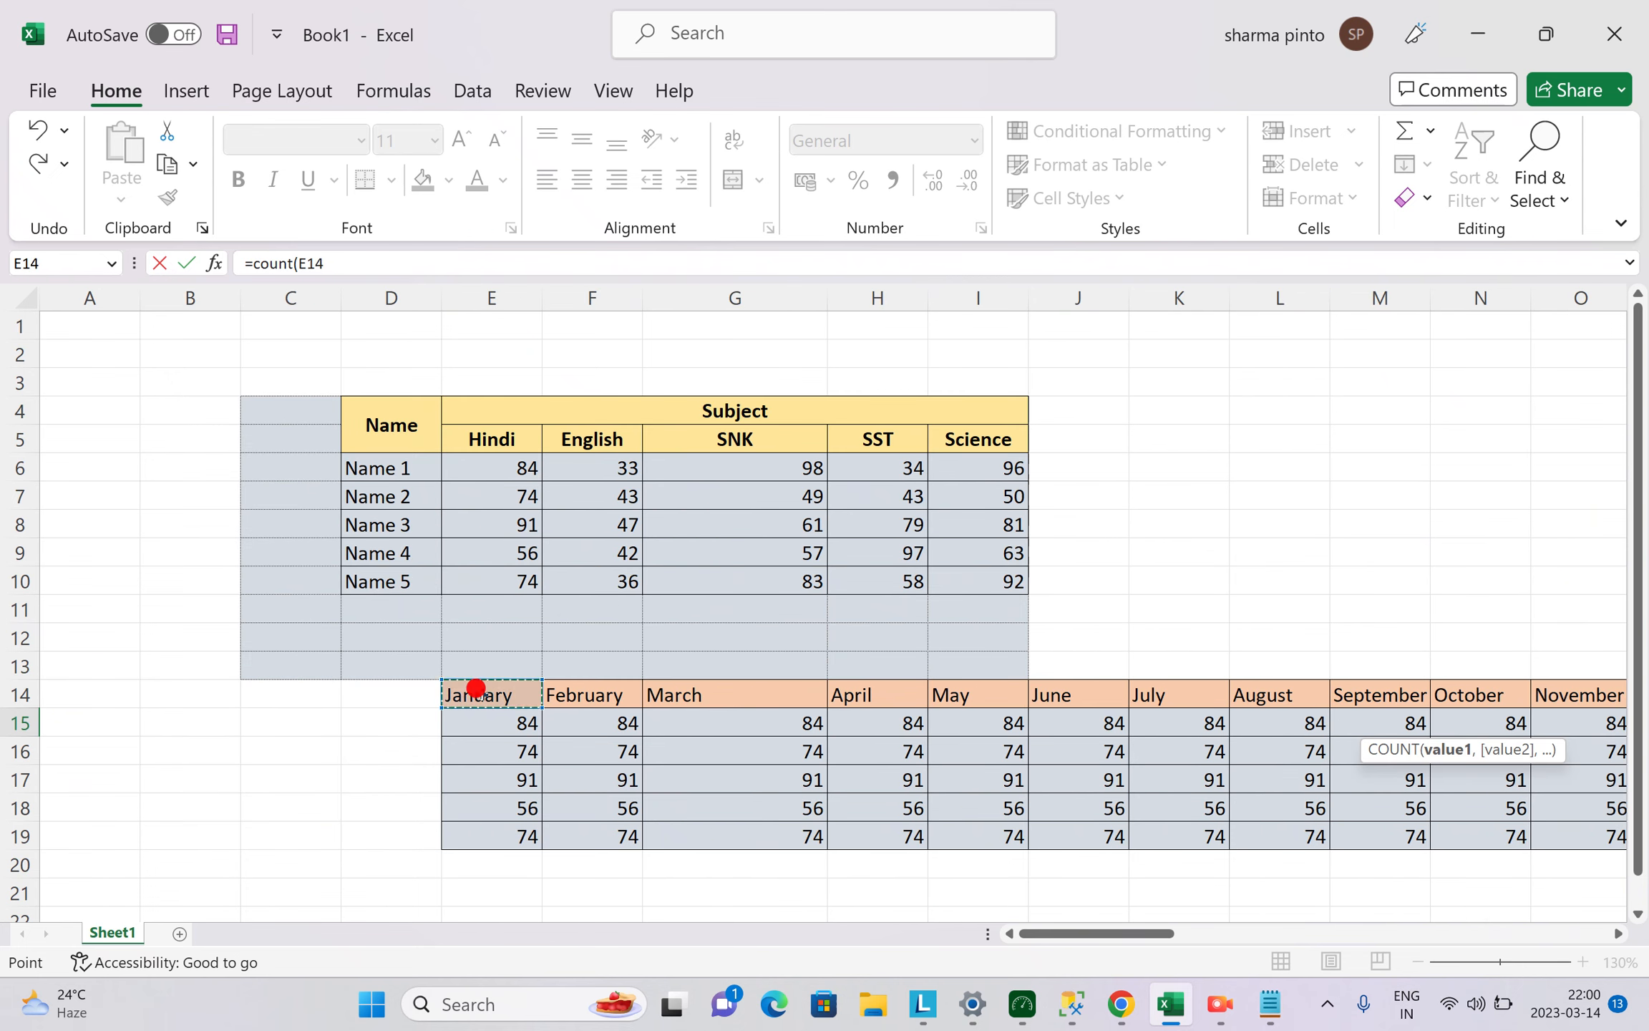
left_click(501, 722)
key("ctrl+shift+Right")
key("shift+Left")
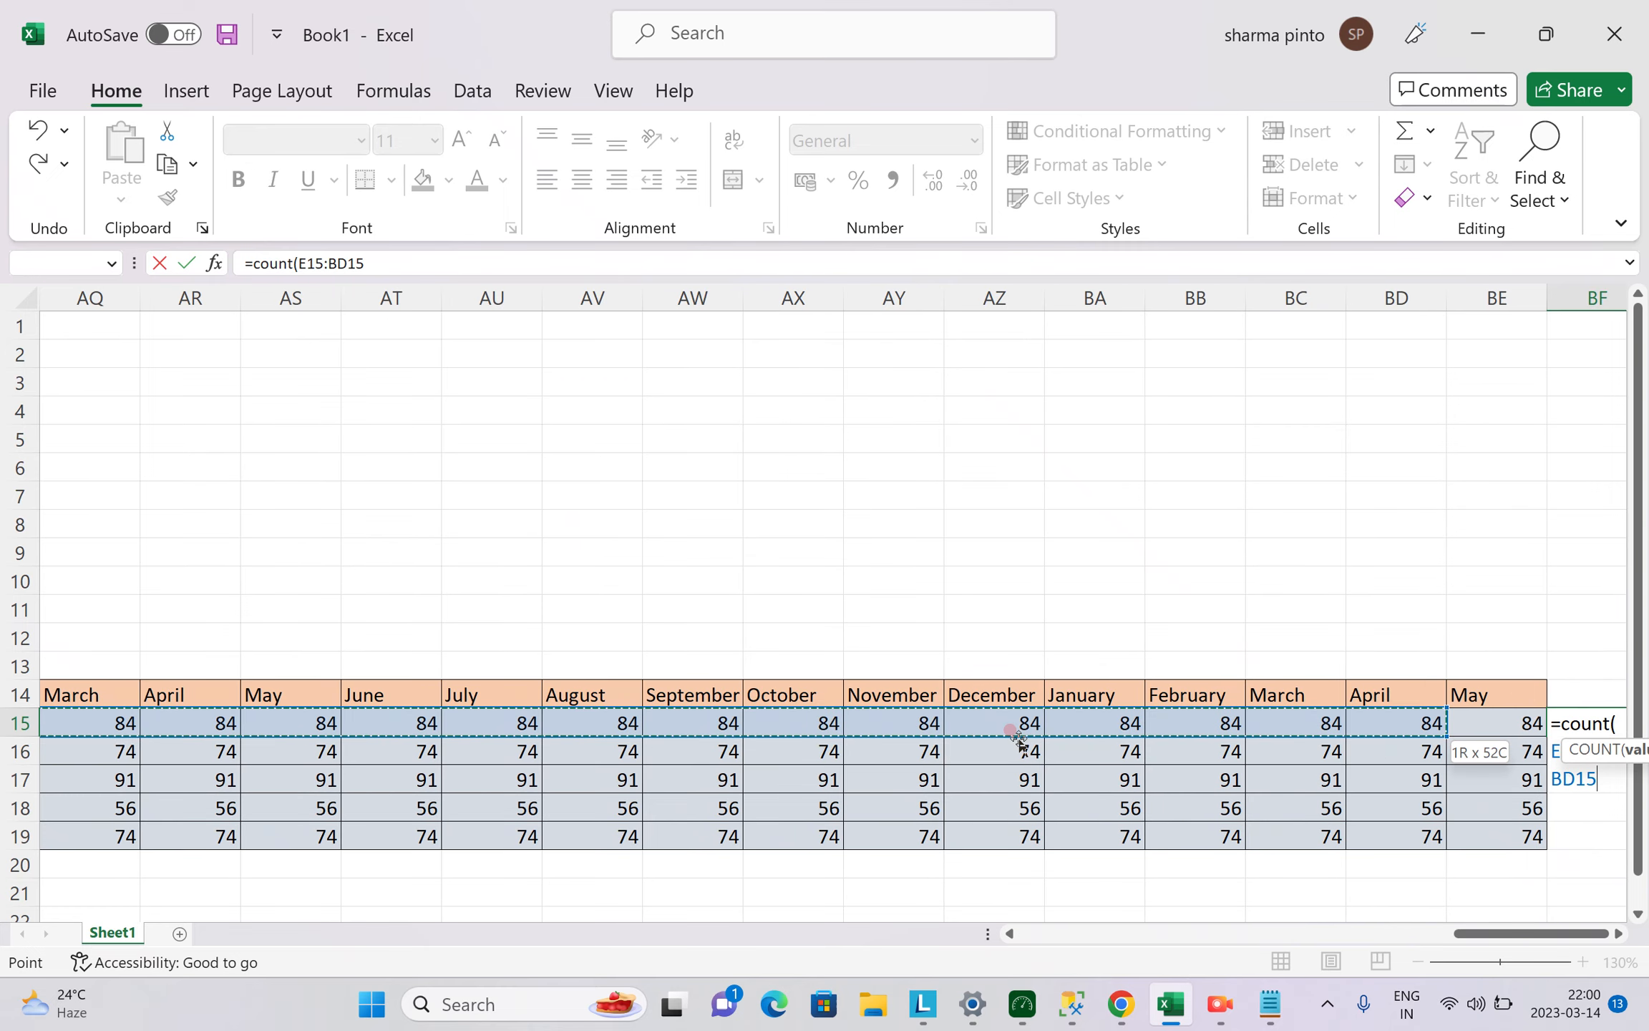
key("shift+Right")
type("_")
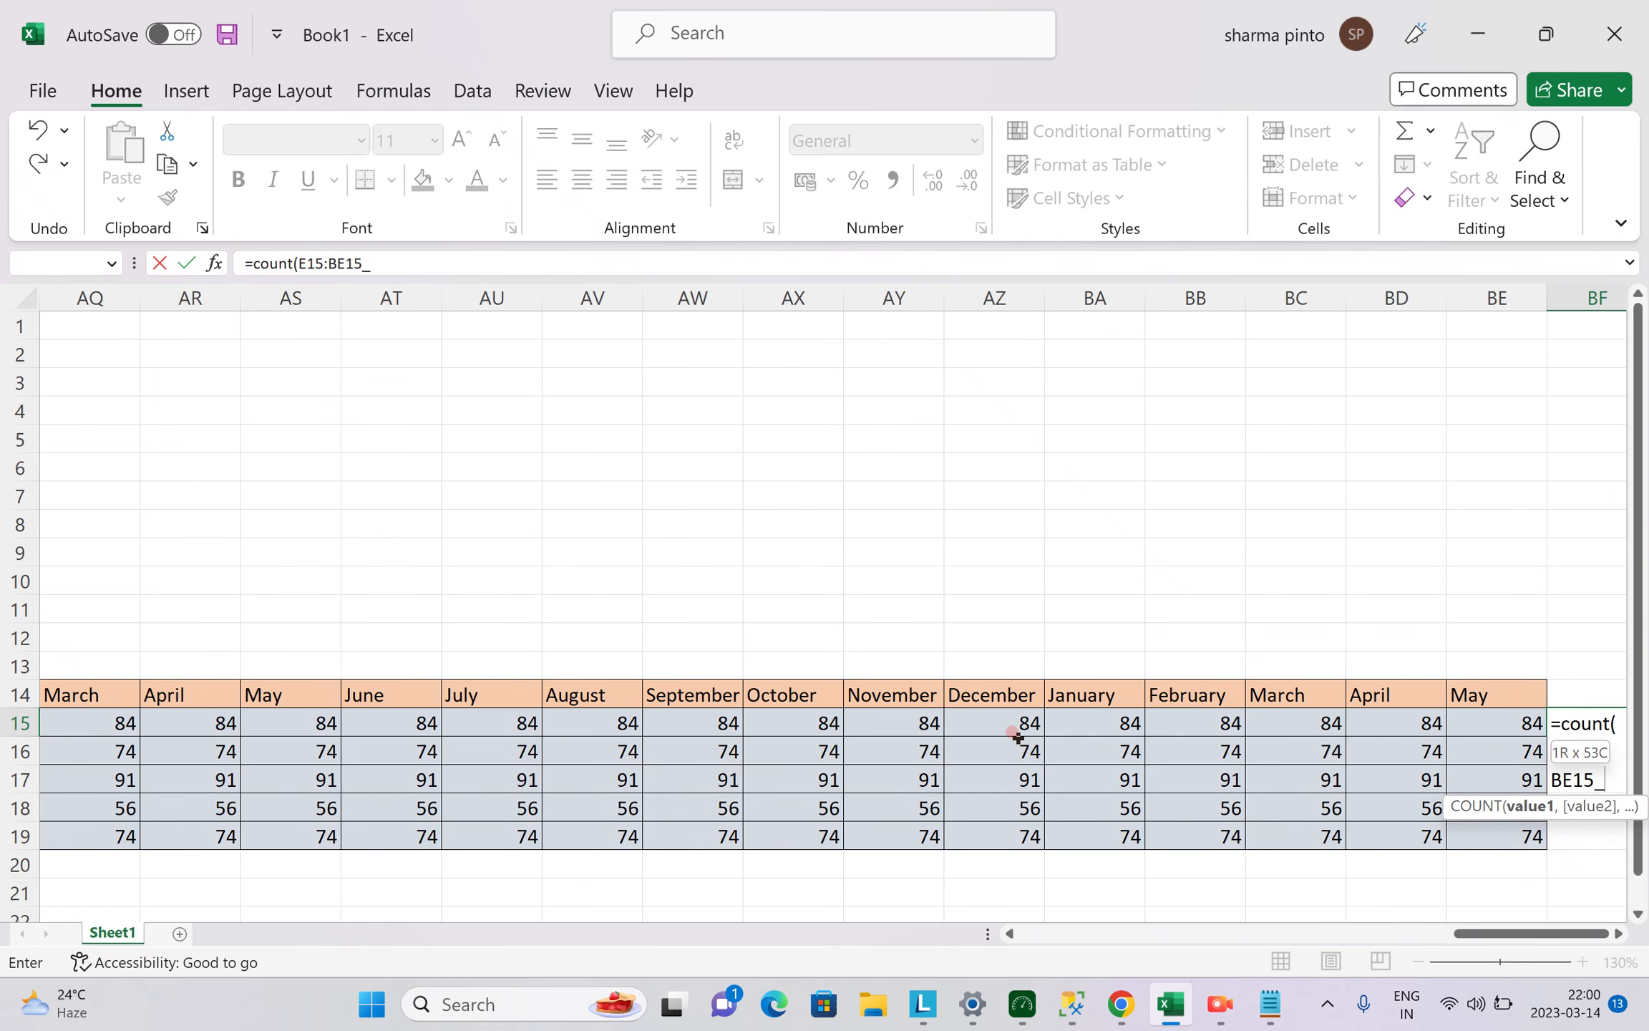
key("BackSpace")
type(")")
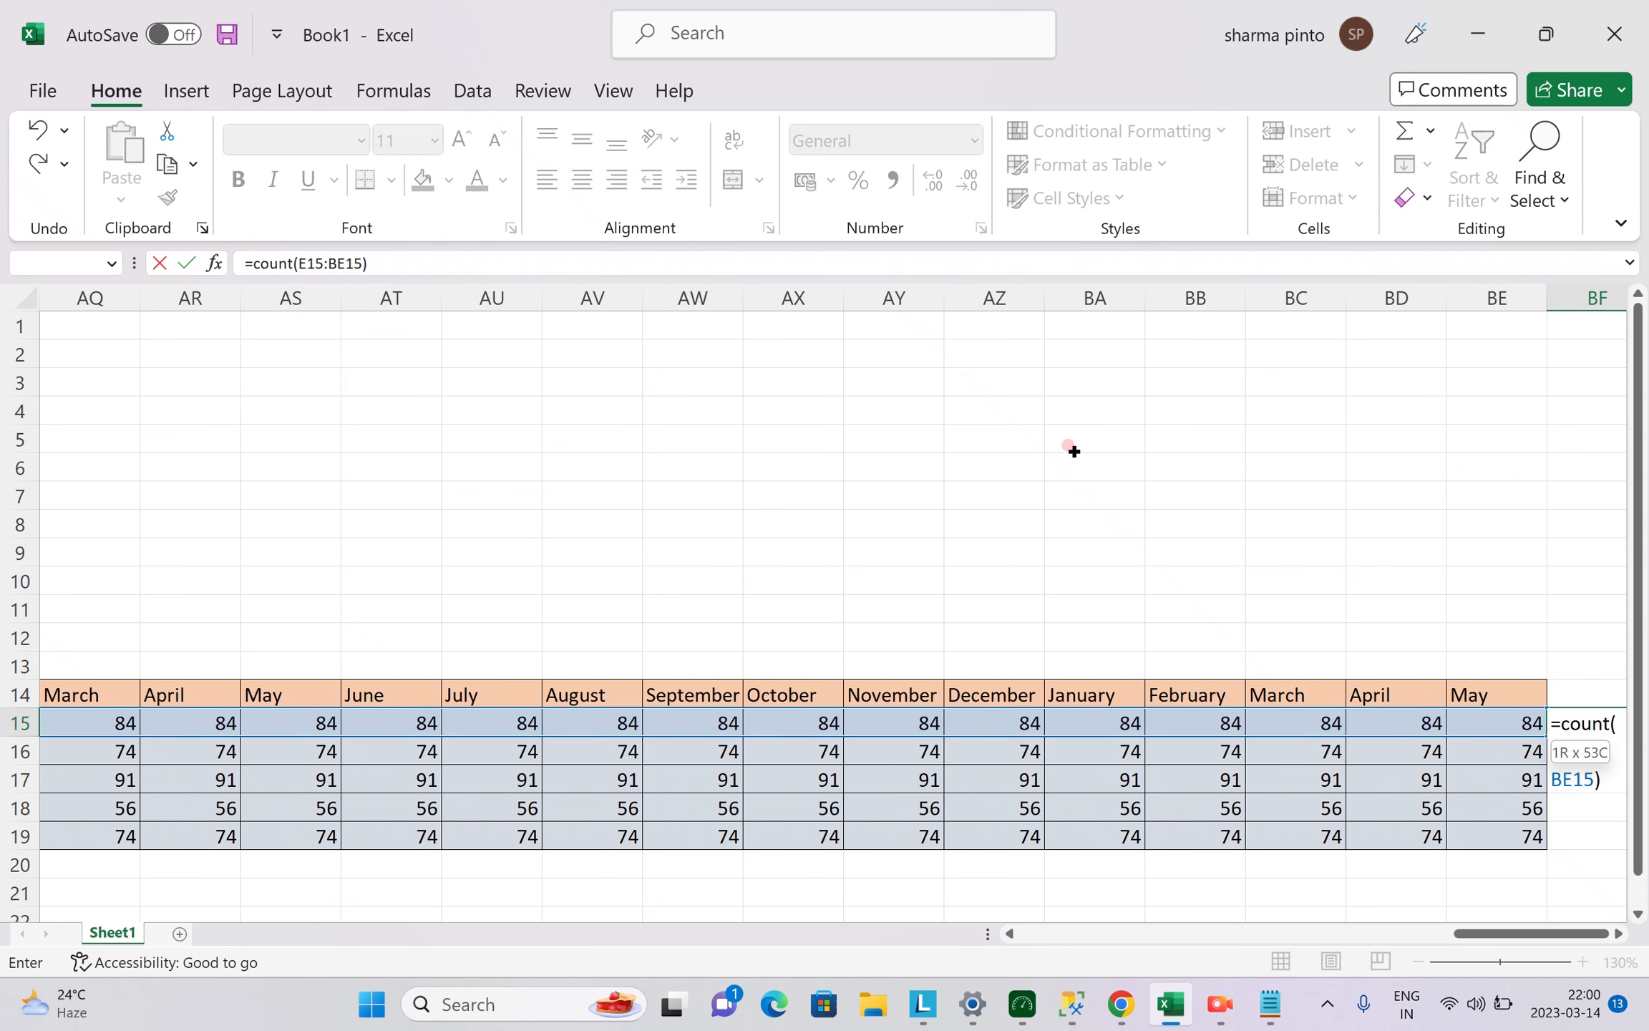
key("Return")
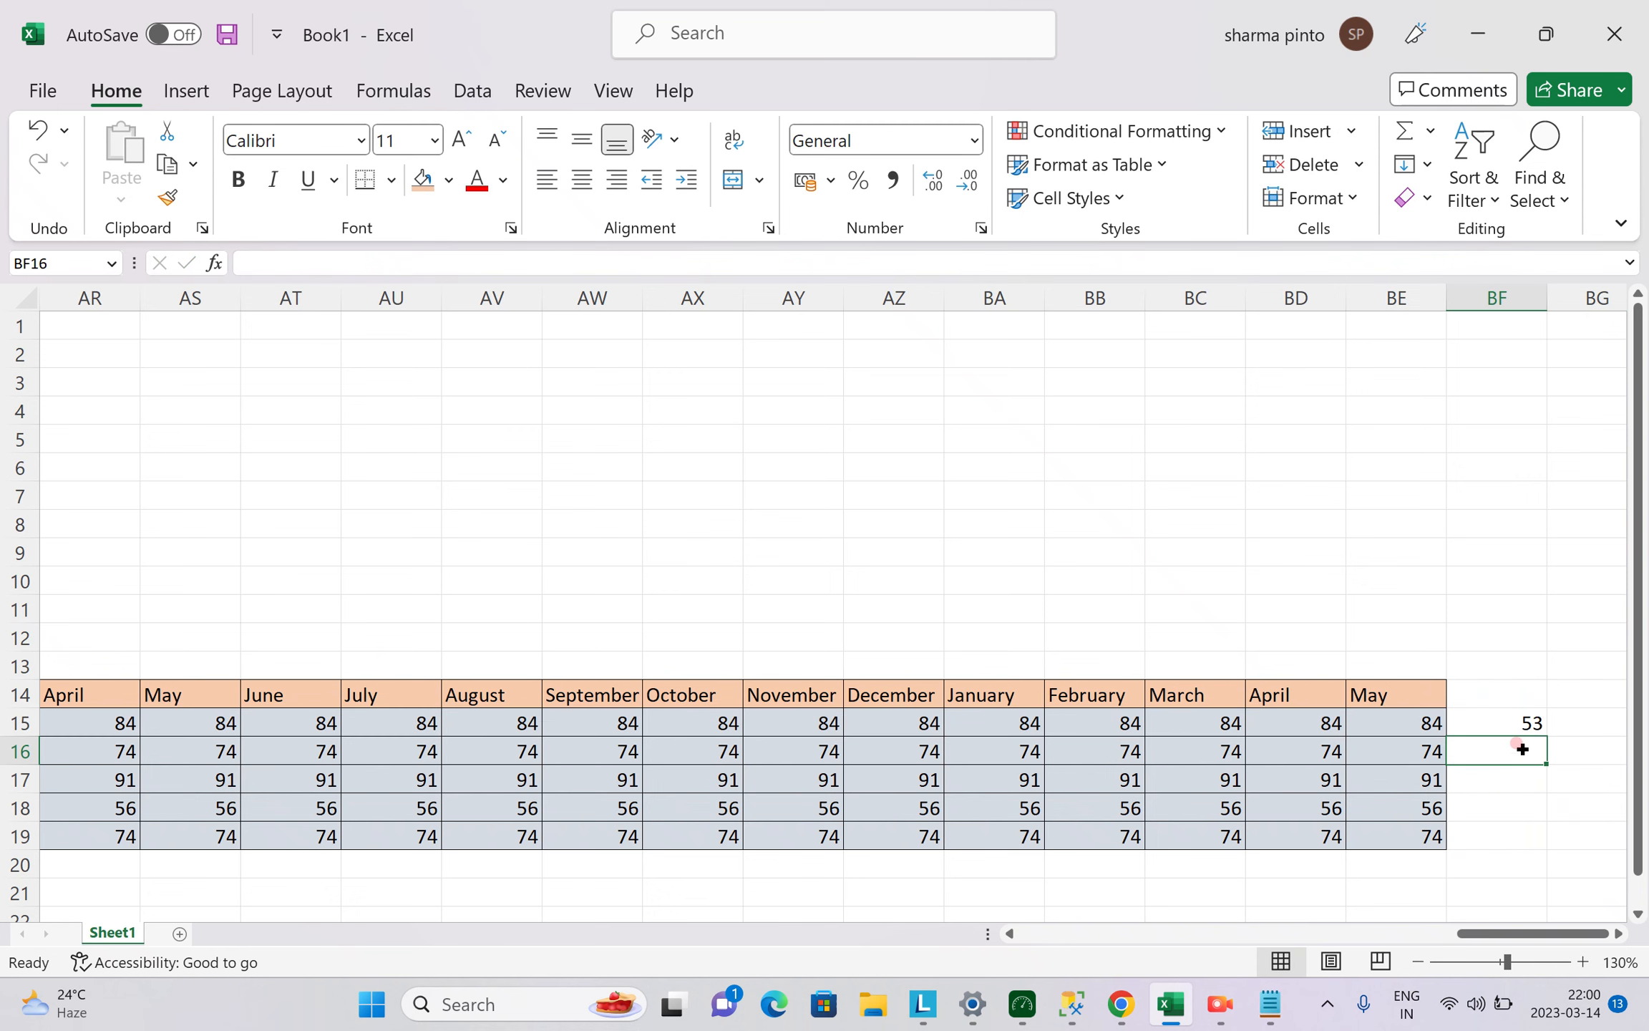
left_click(1511, 724)
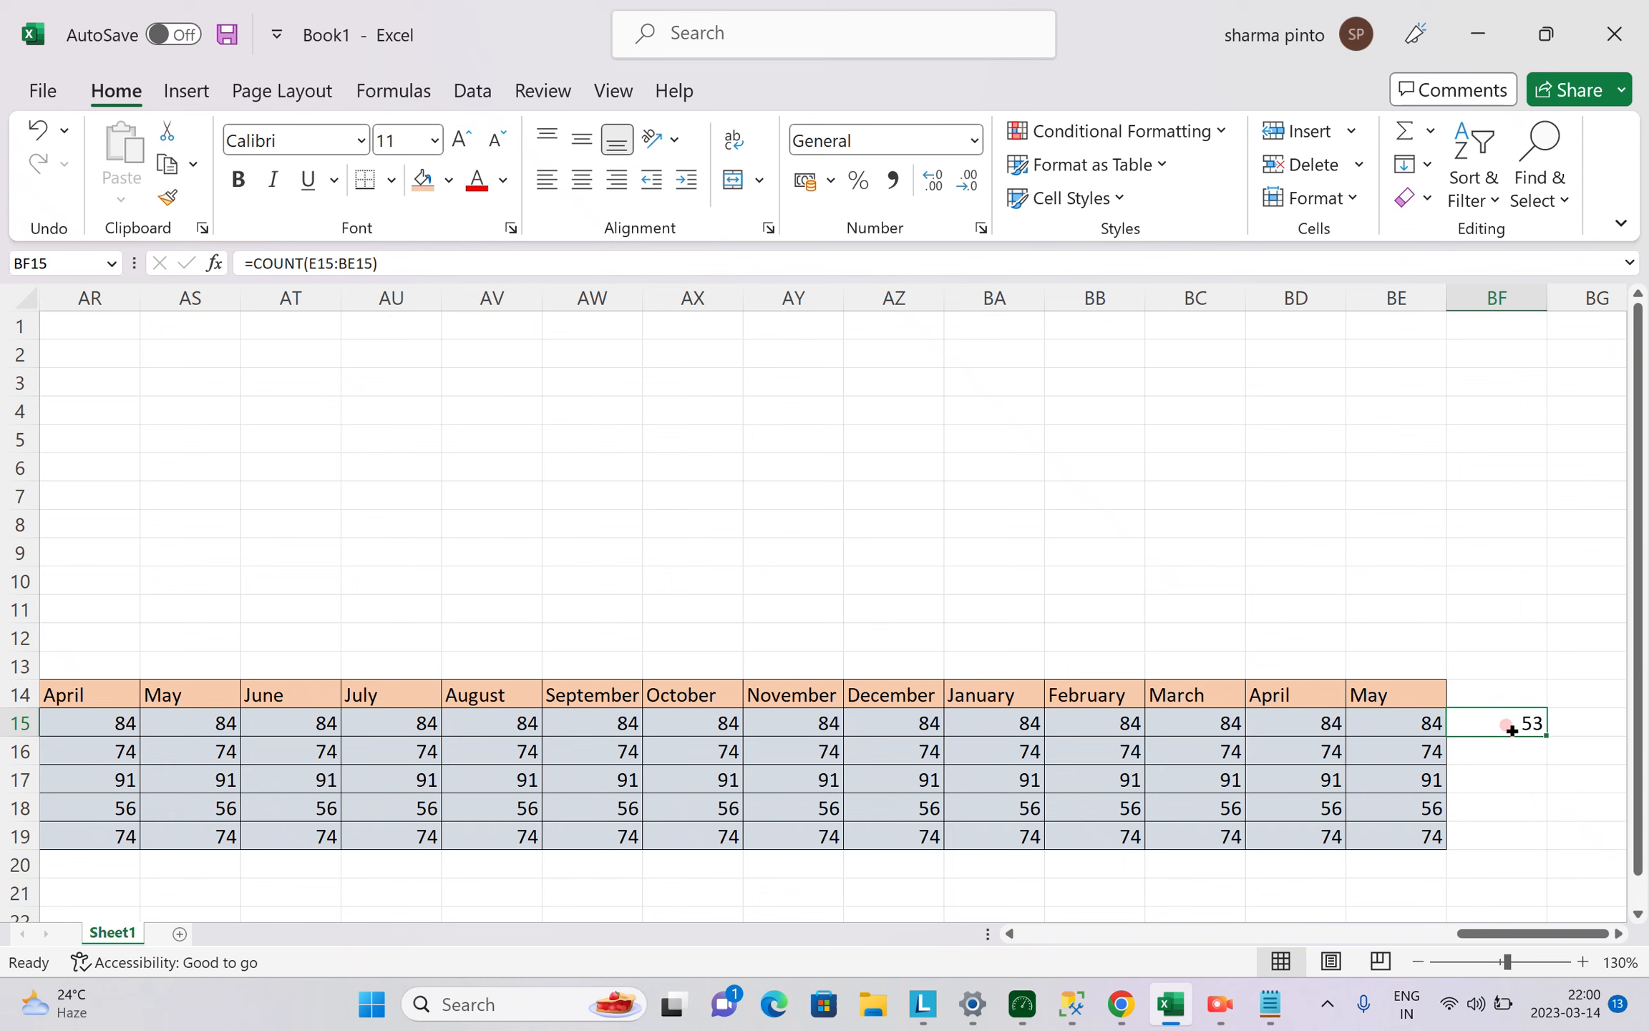
left_click(303, 724)
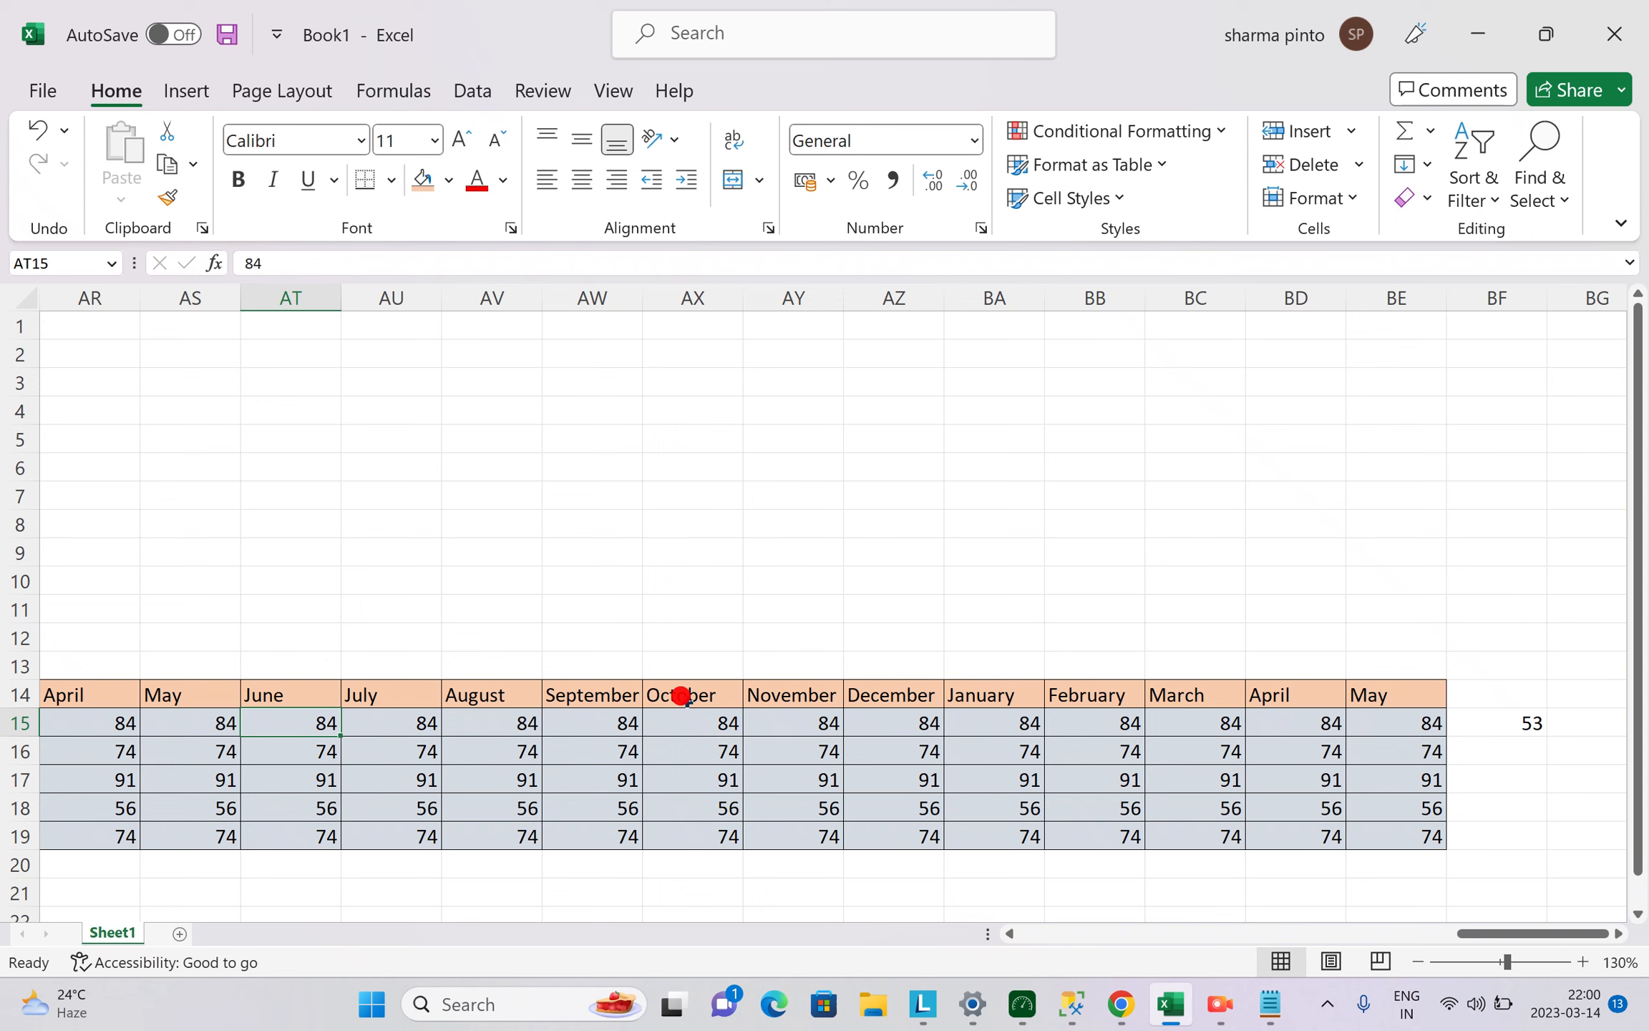
Replace the June mark in AT15 with the letter T and check the COUNT formula in BF15.
type("65")
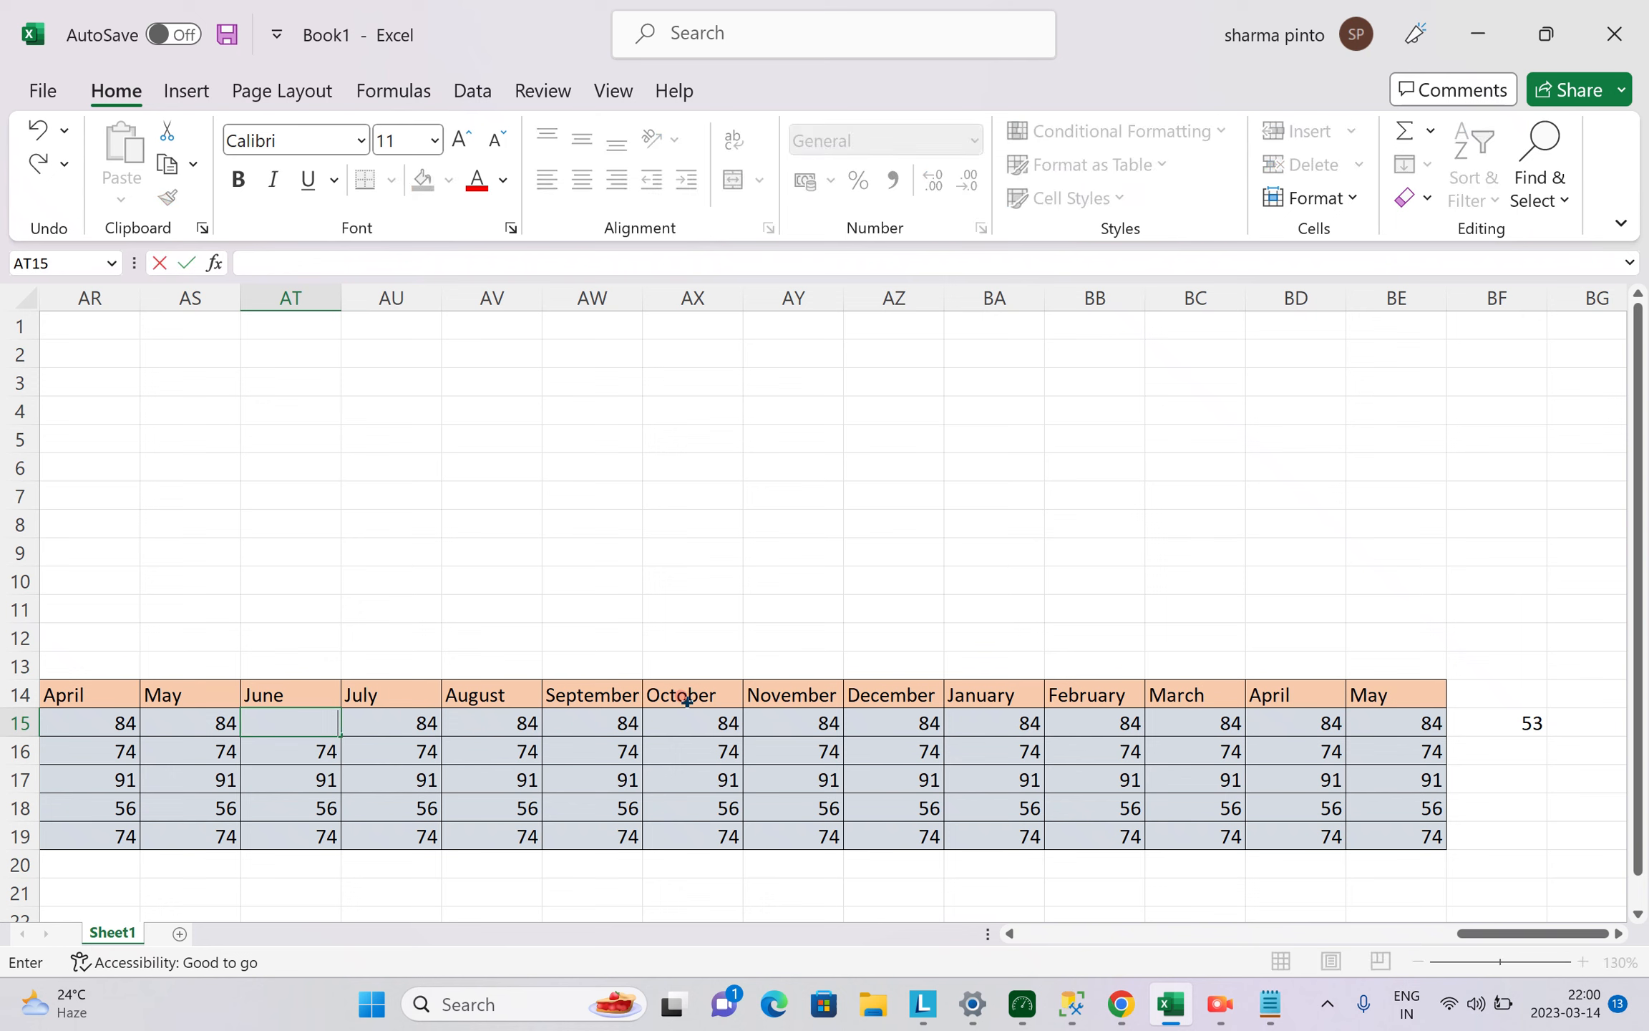
key("Return")
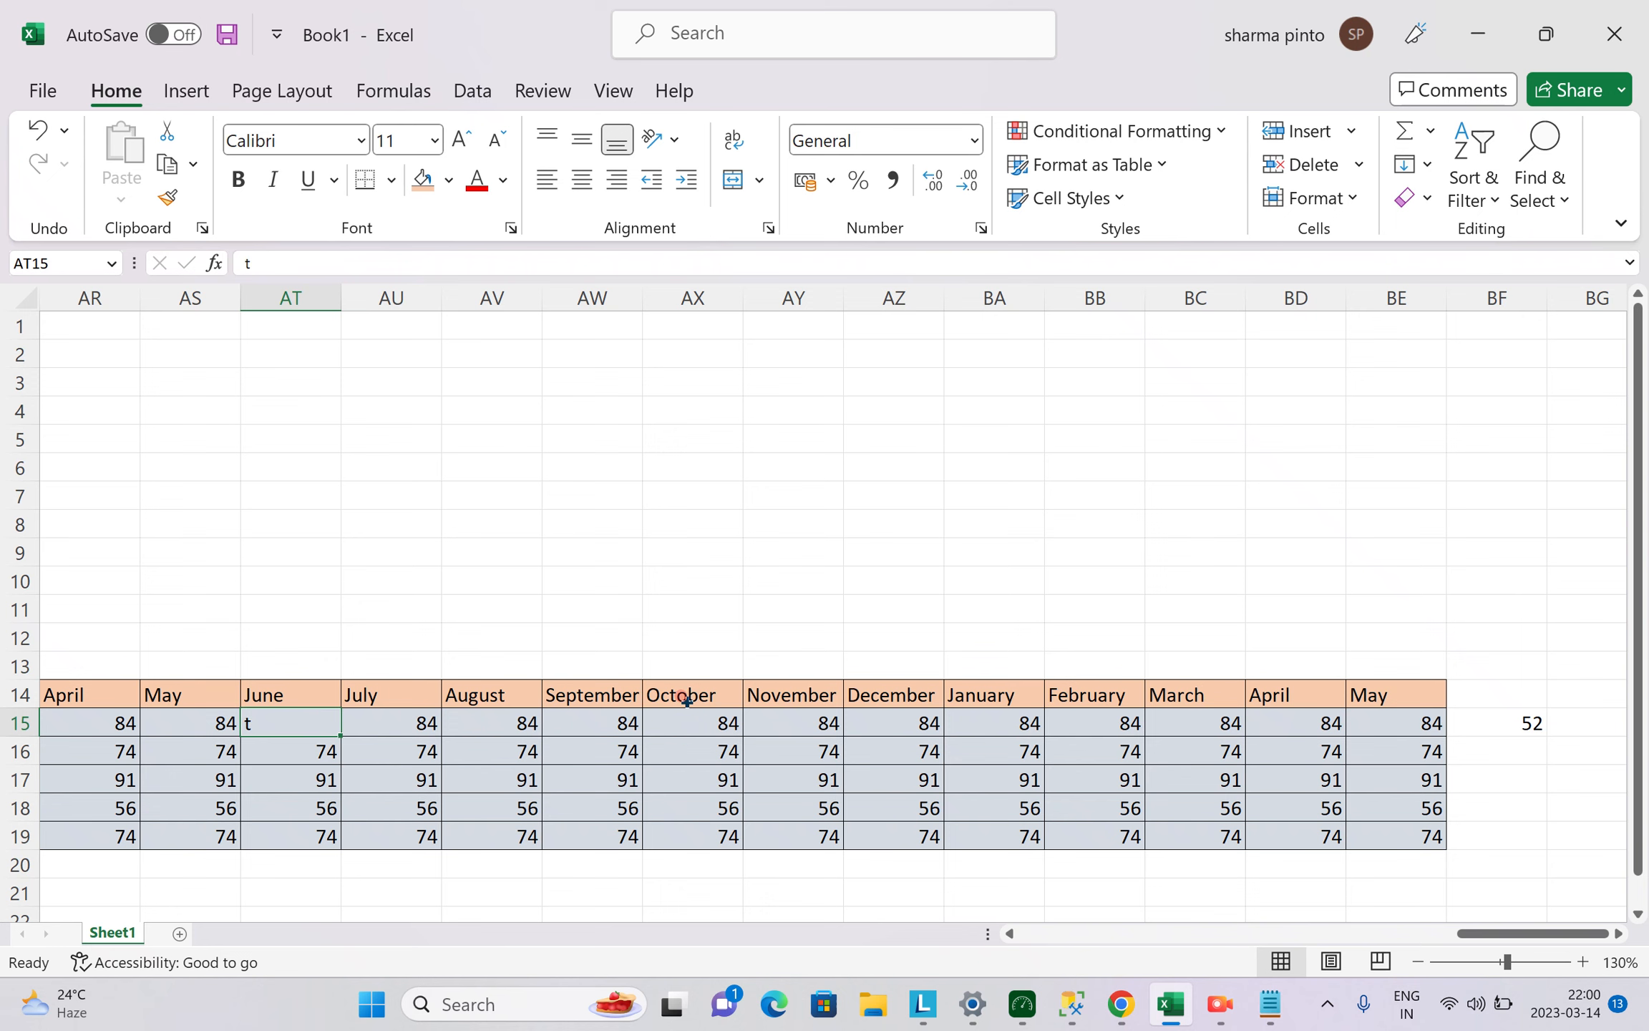
key("Caps_Lock")
type("T")
key("Return")
key("Up")
left_click(1540, 725)
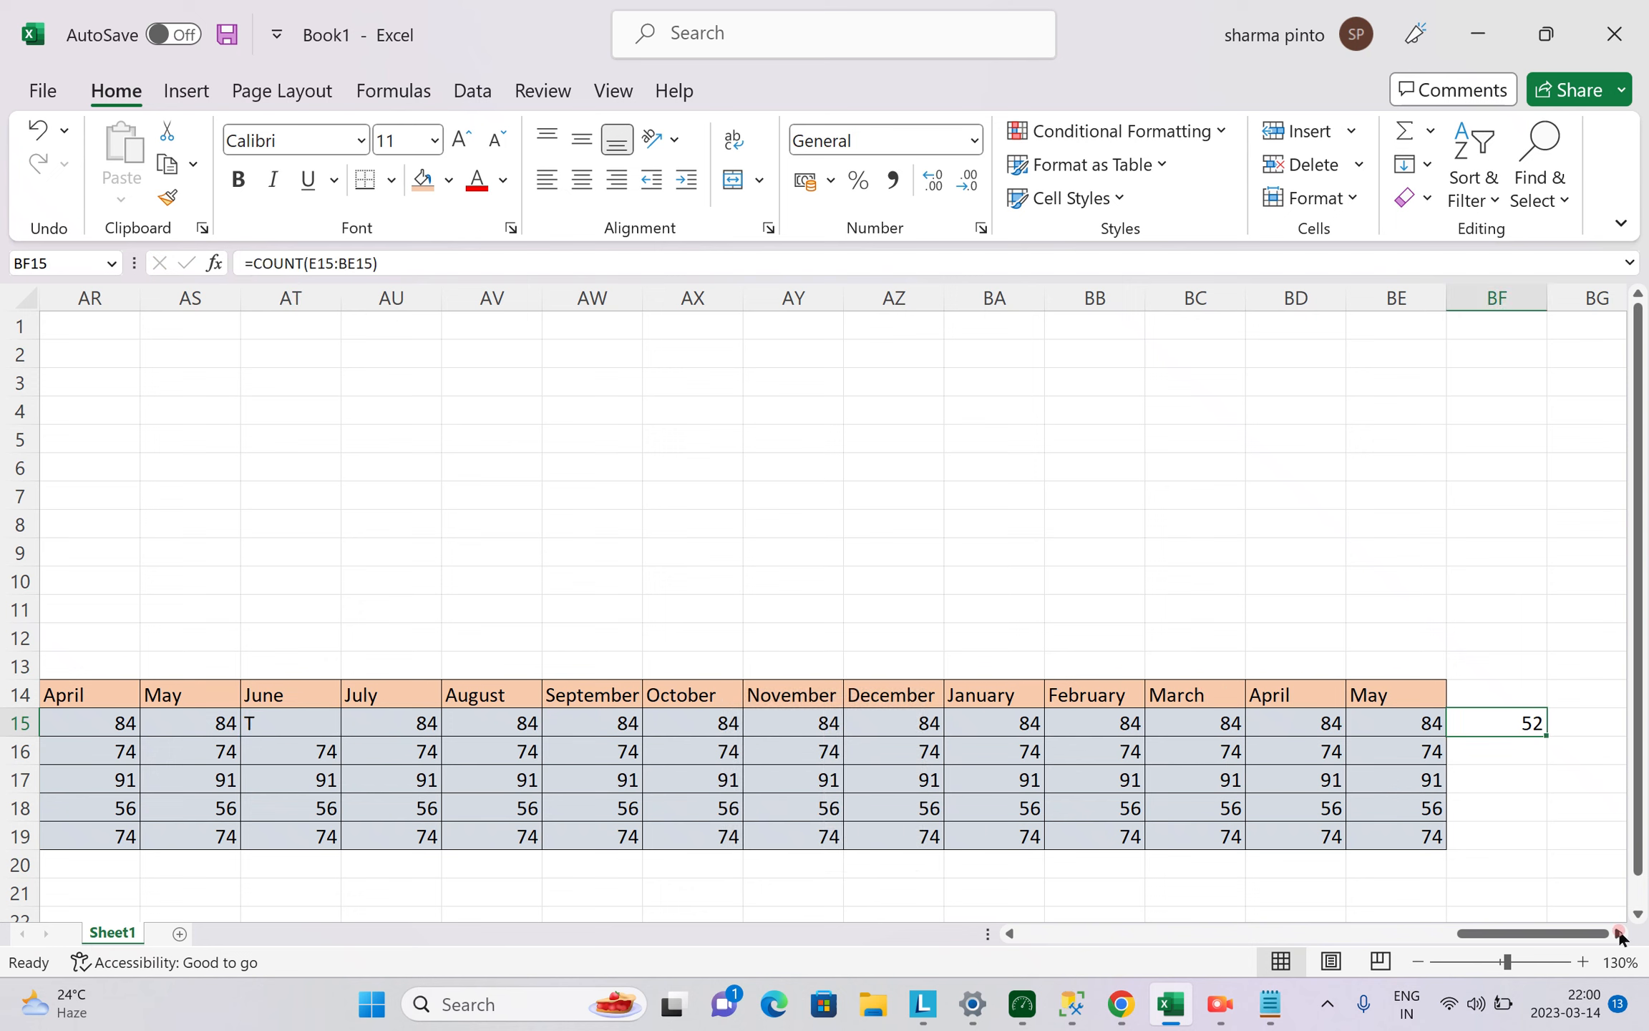
Replace the formula in BF15 with =COUNTA(E15:BE15) to count both text and numbers in row 15.
left_click(1618, 934)
left_click(1618, 933)
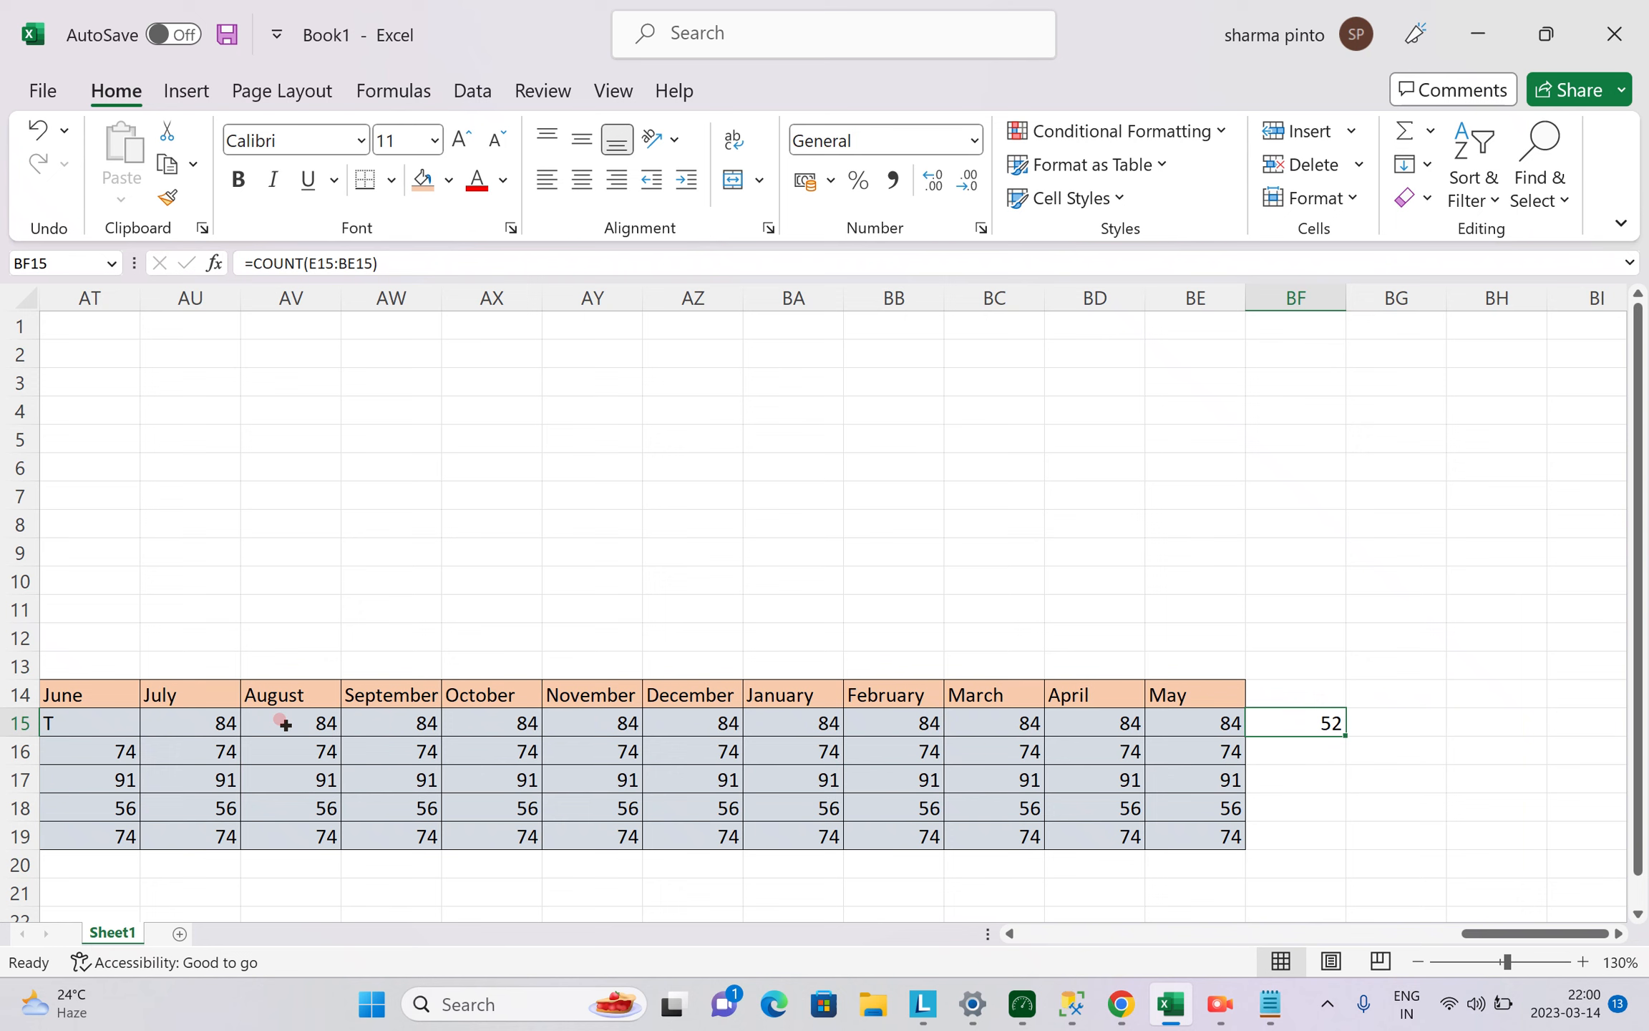
type("=")
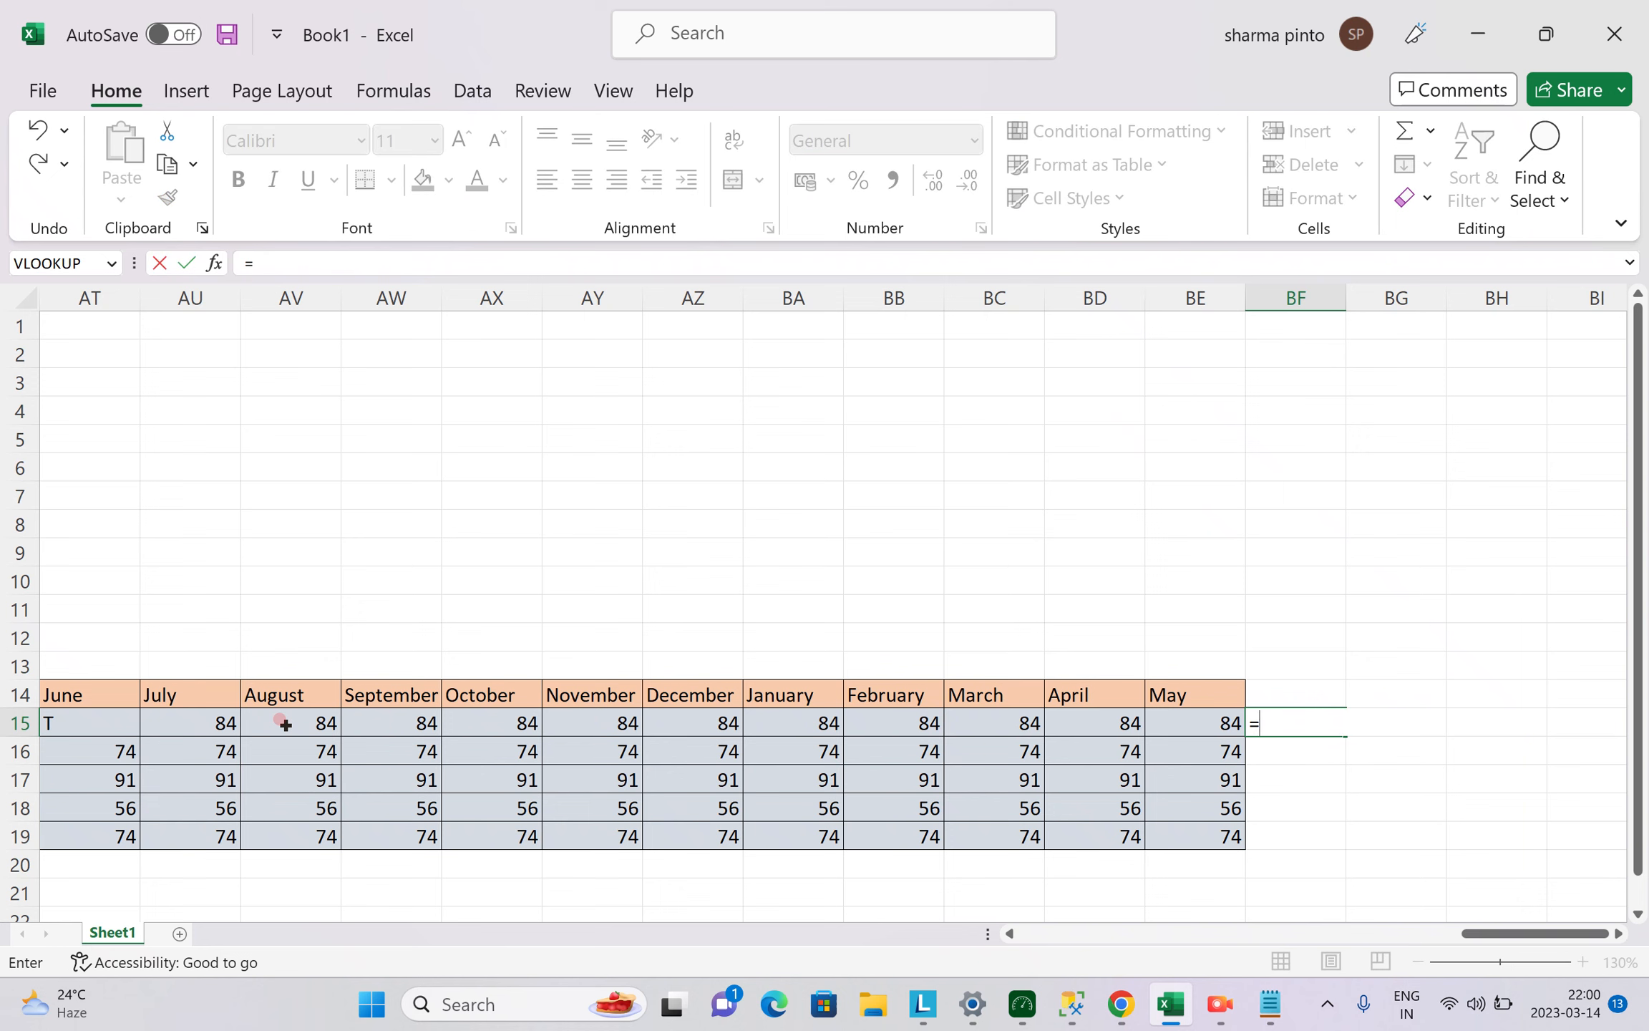
type("COUNTA")
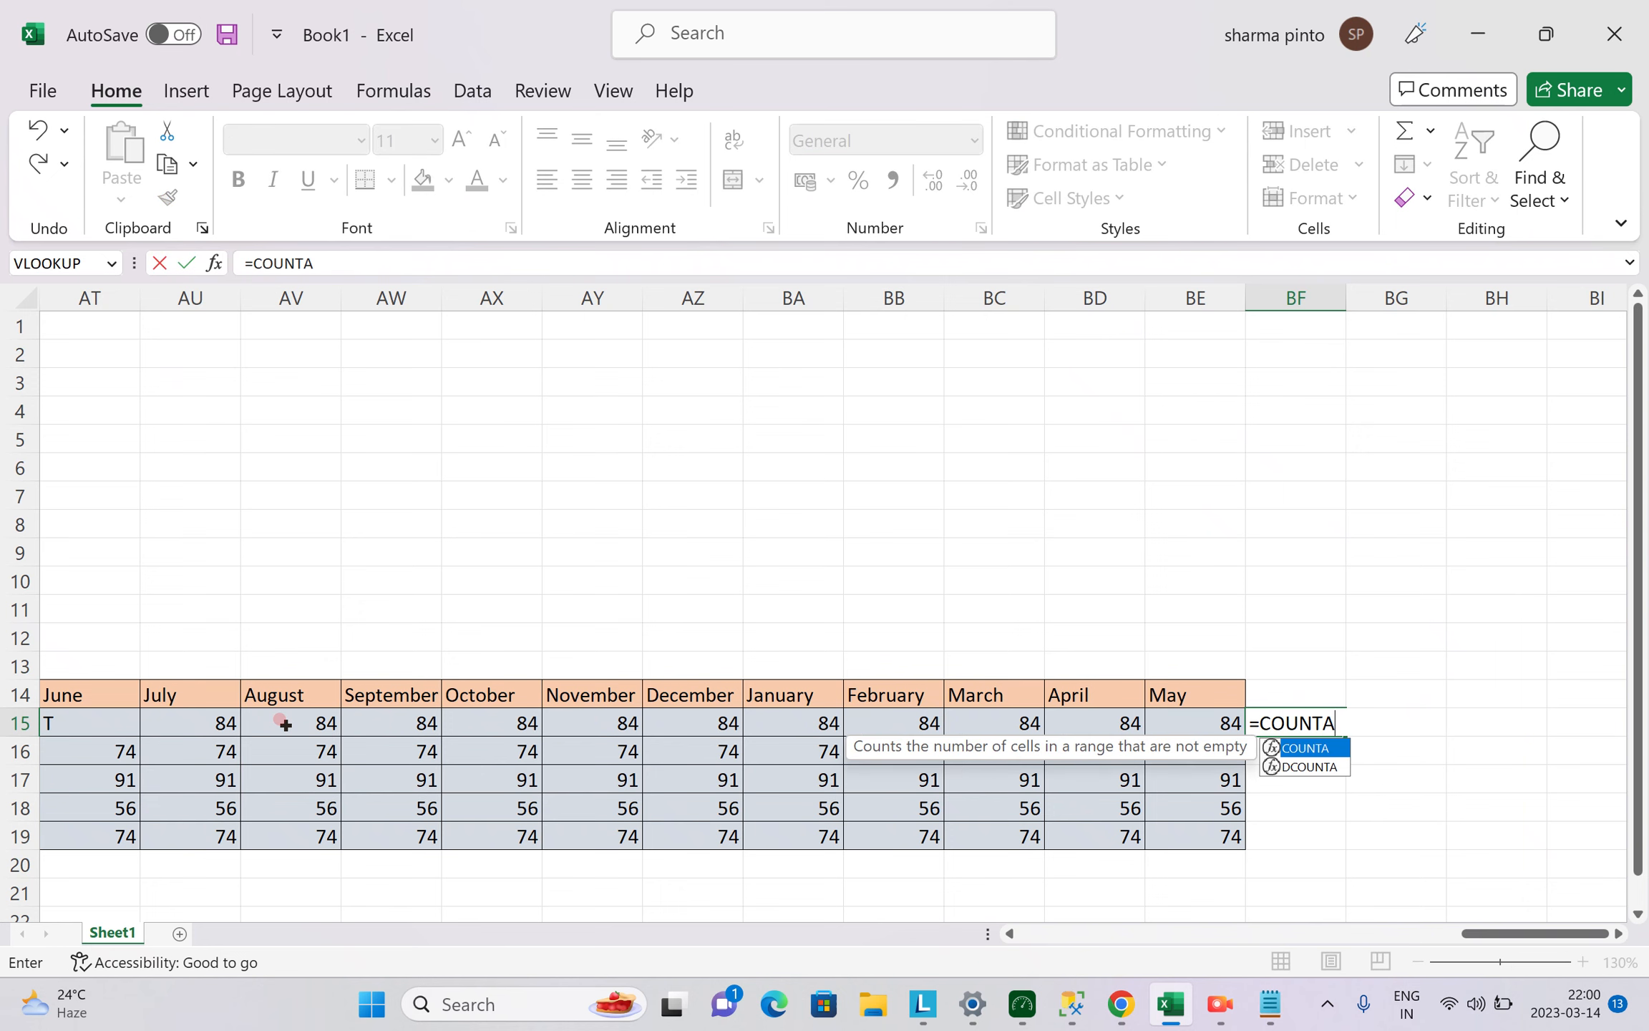
type("(")
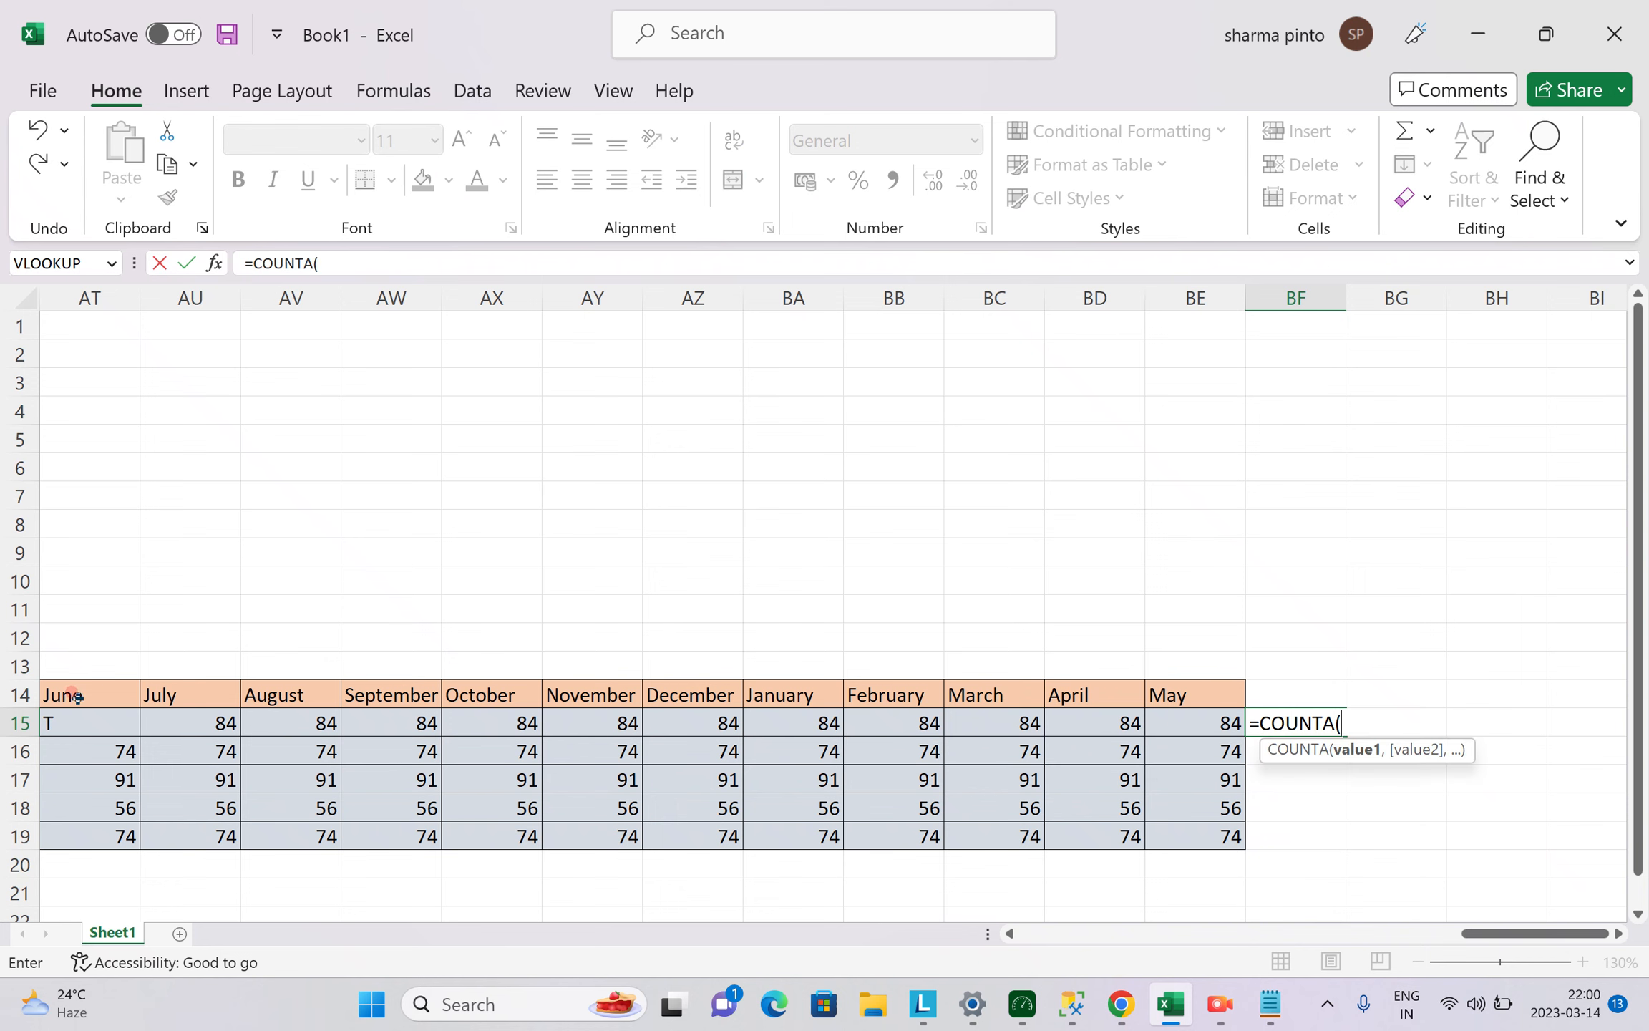
left_click(1215, 722)
key("ctrl+shift+Left")
type(")")
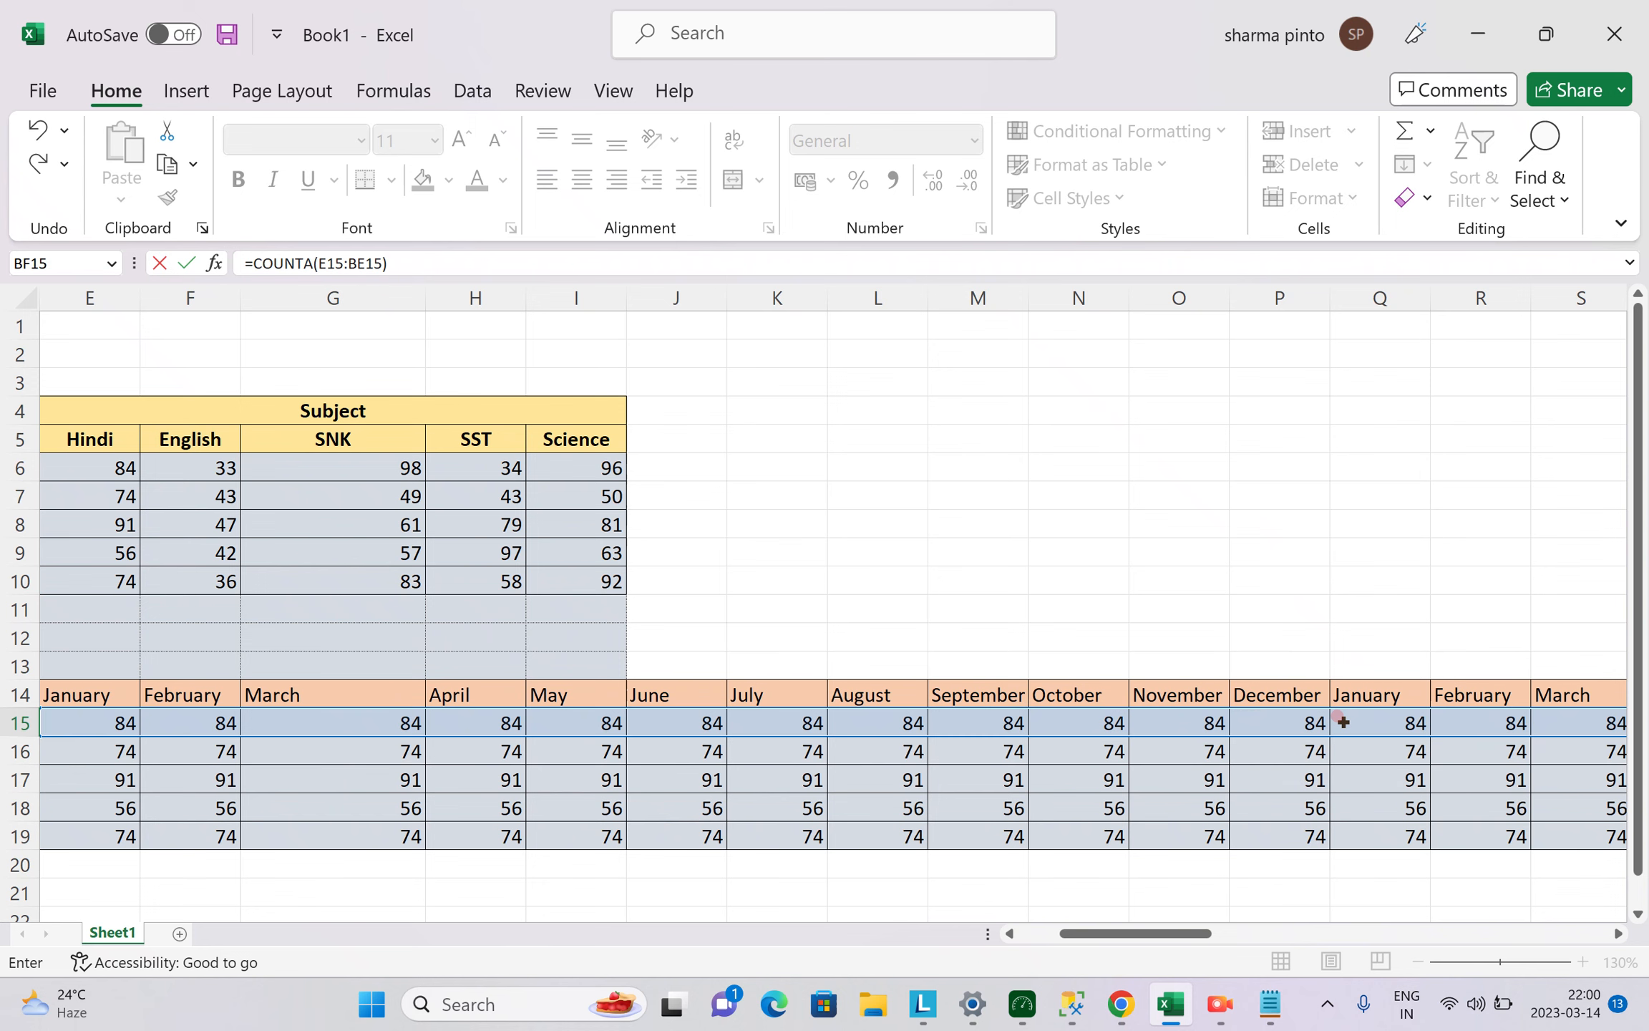
key("Return")
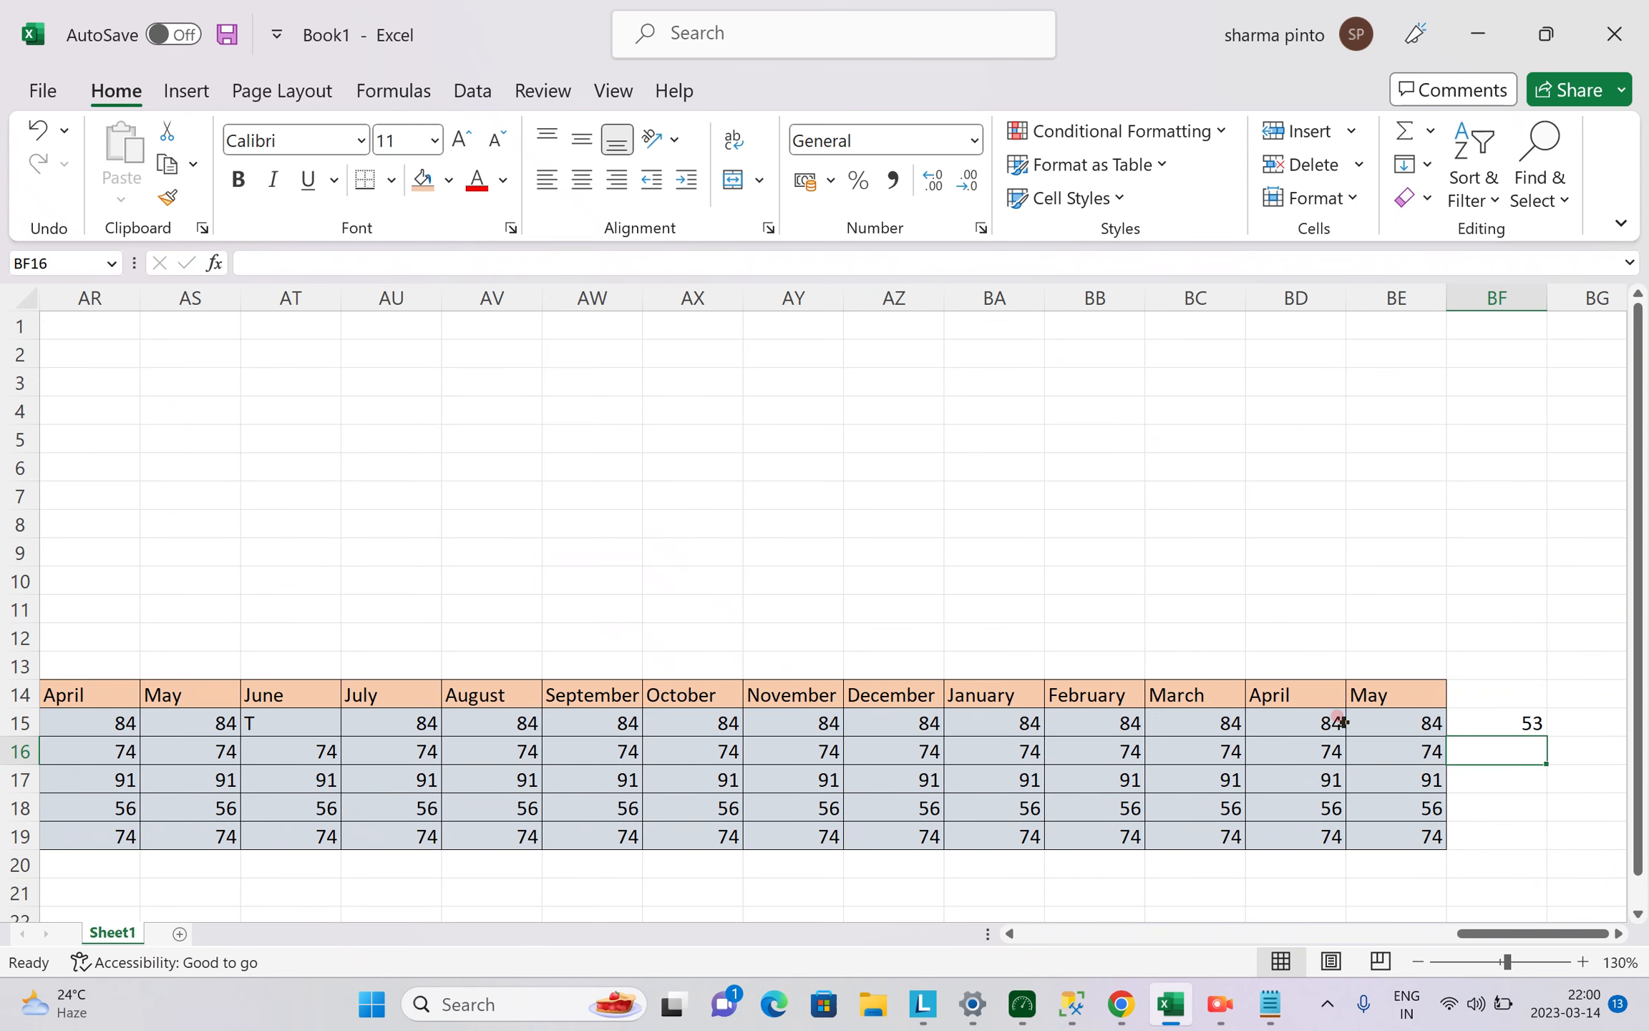
left_click(1548, 724)
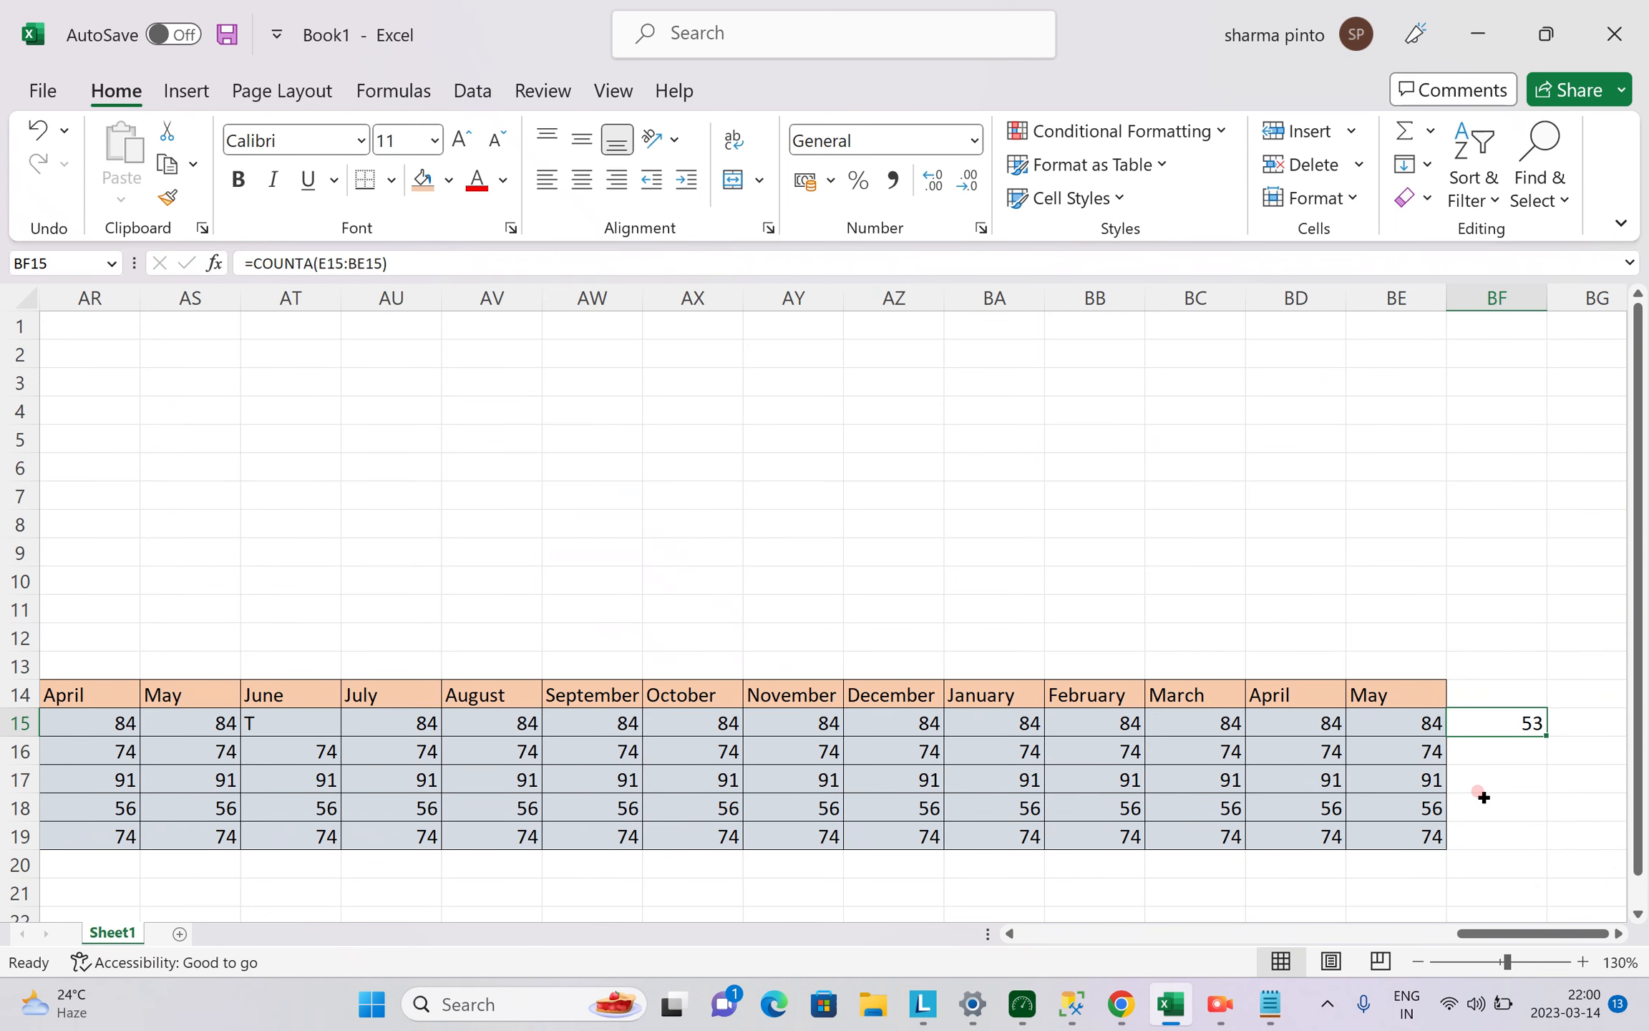
Enter the heading "Text + Numeric" in BF14 and fit column BF's width to it.
key("Right")
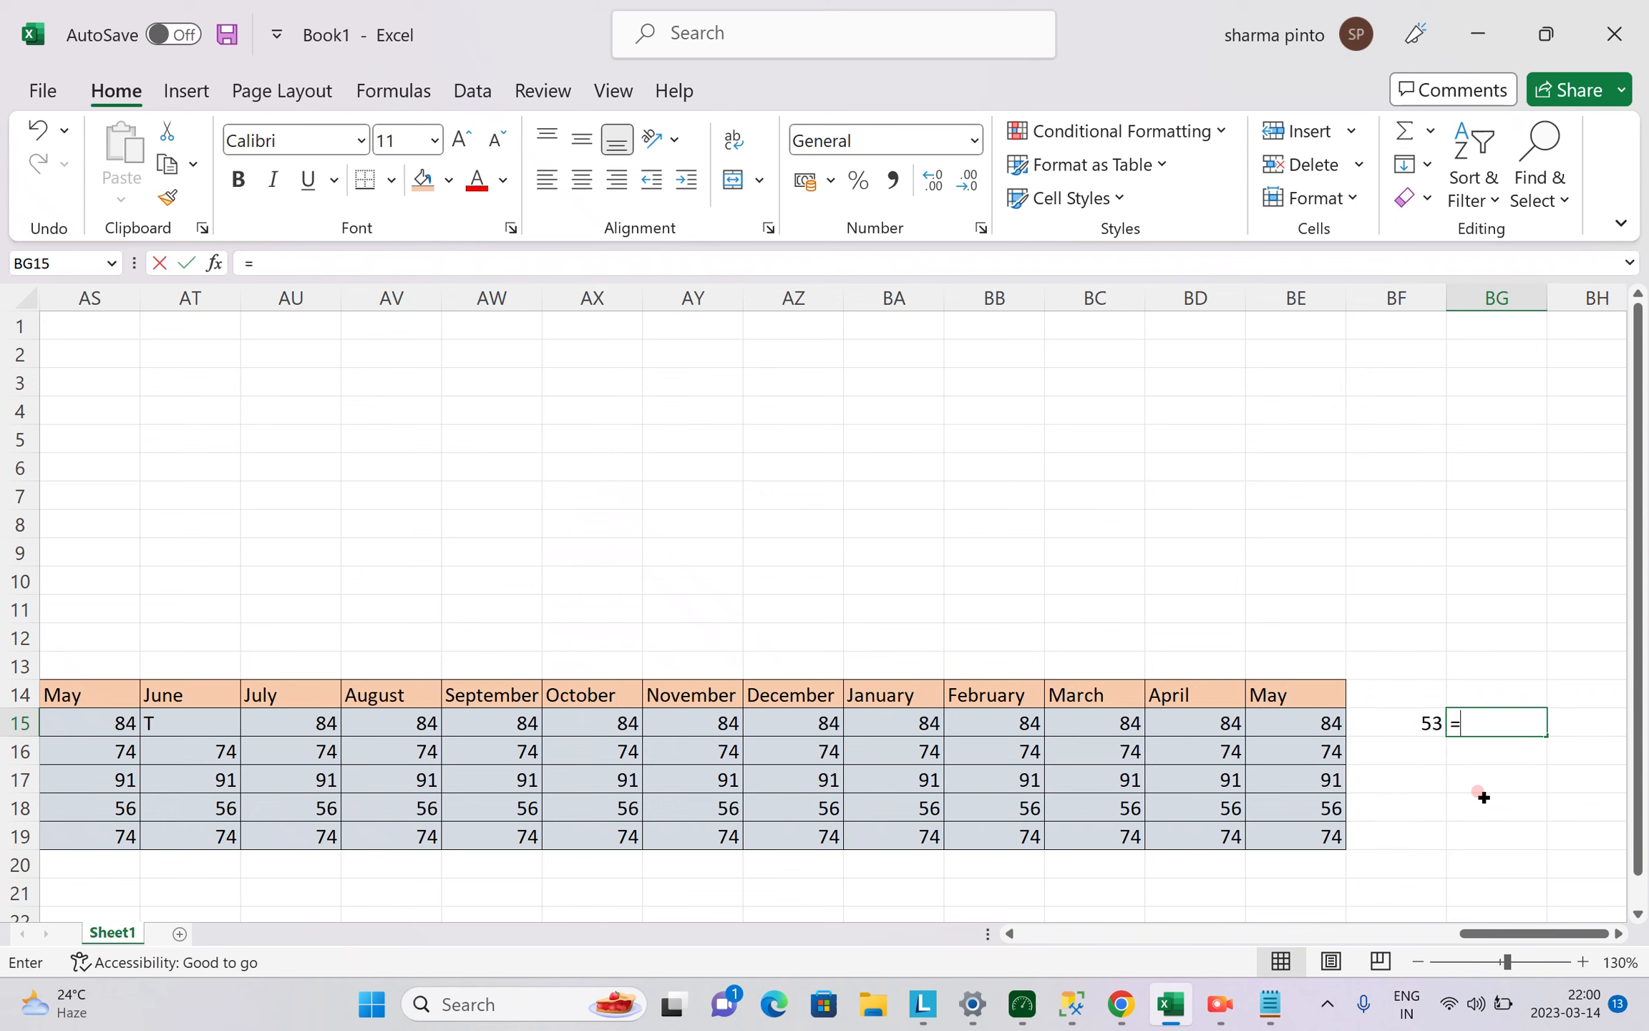
type("=COUNT")
key("Left")
key("Up")
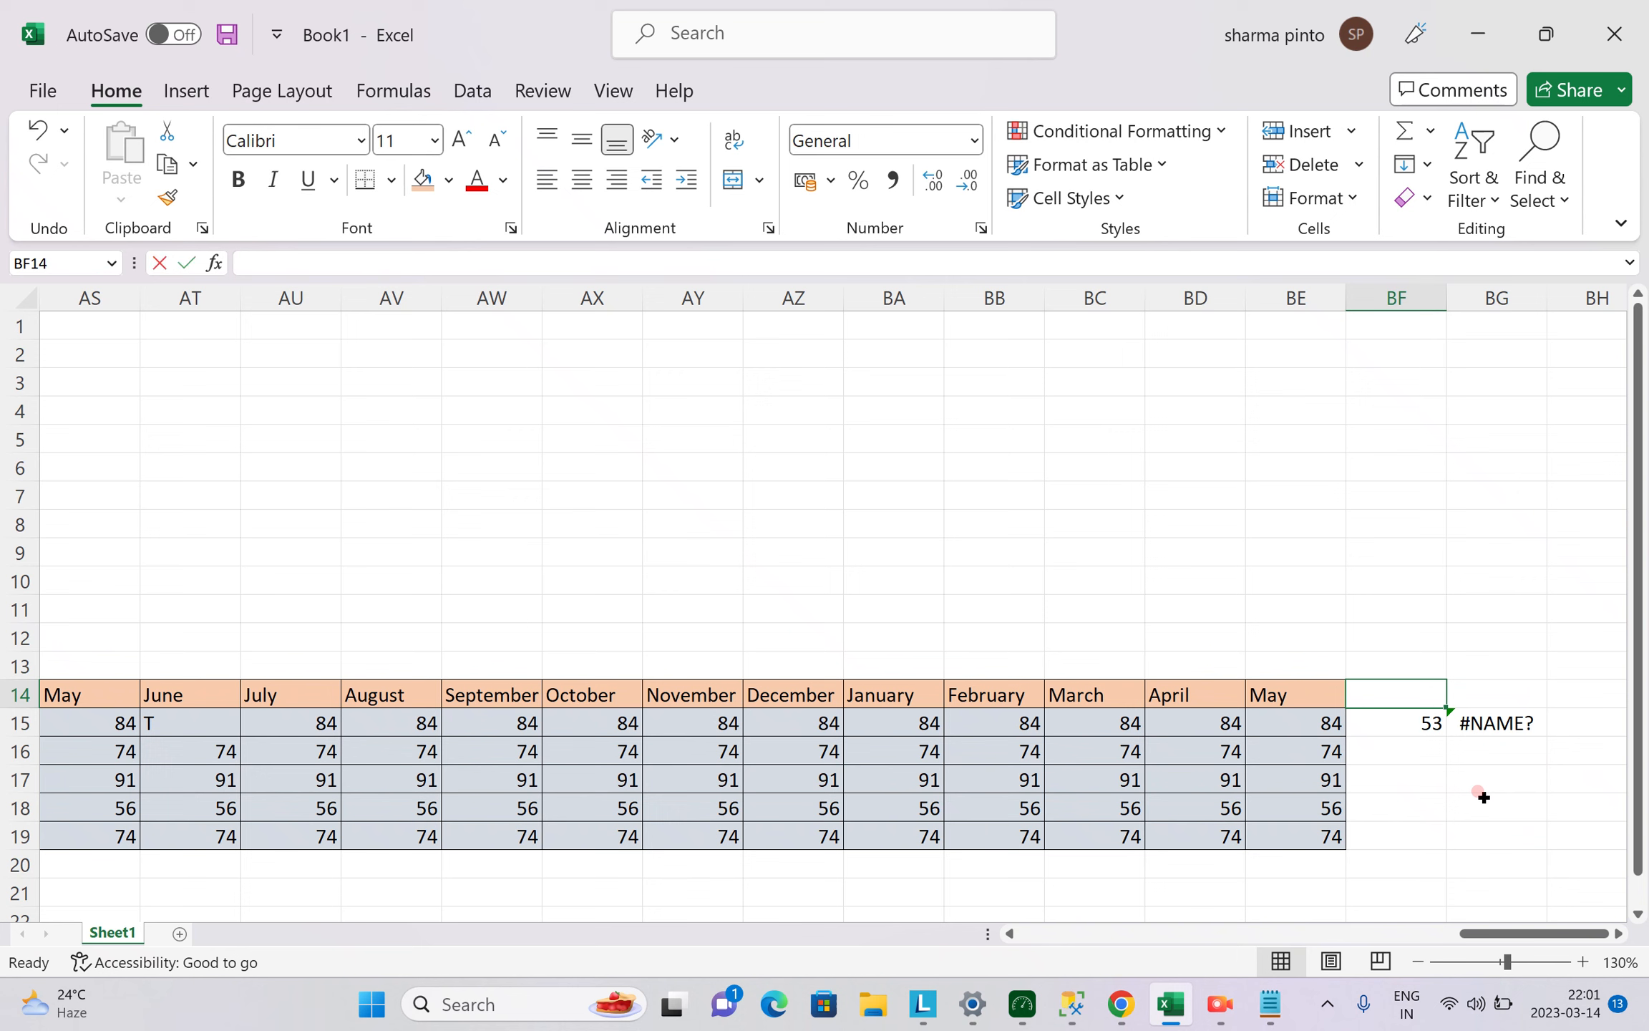
type("tXT")
key("Caps_Lock")
type("ex")
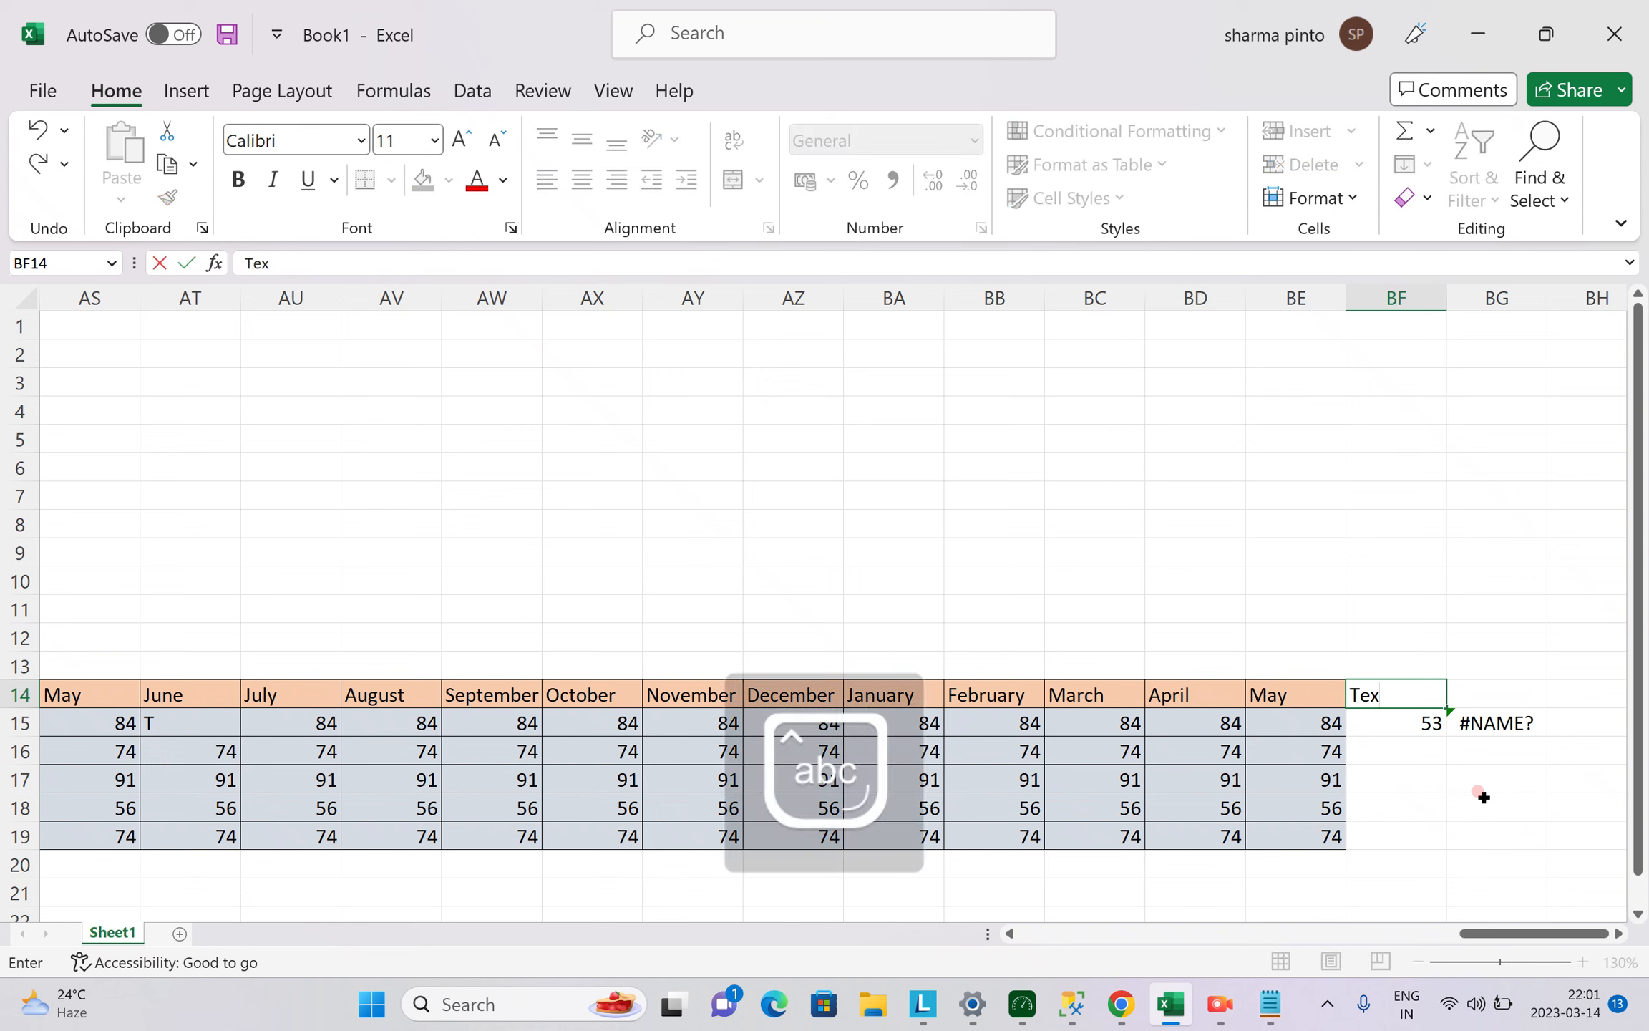
type("t + Numeric")
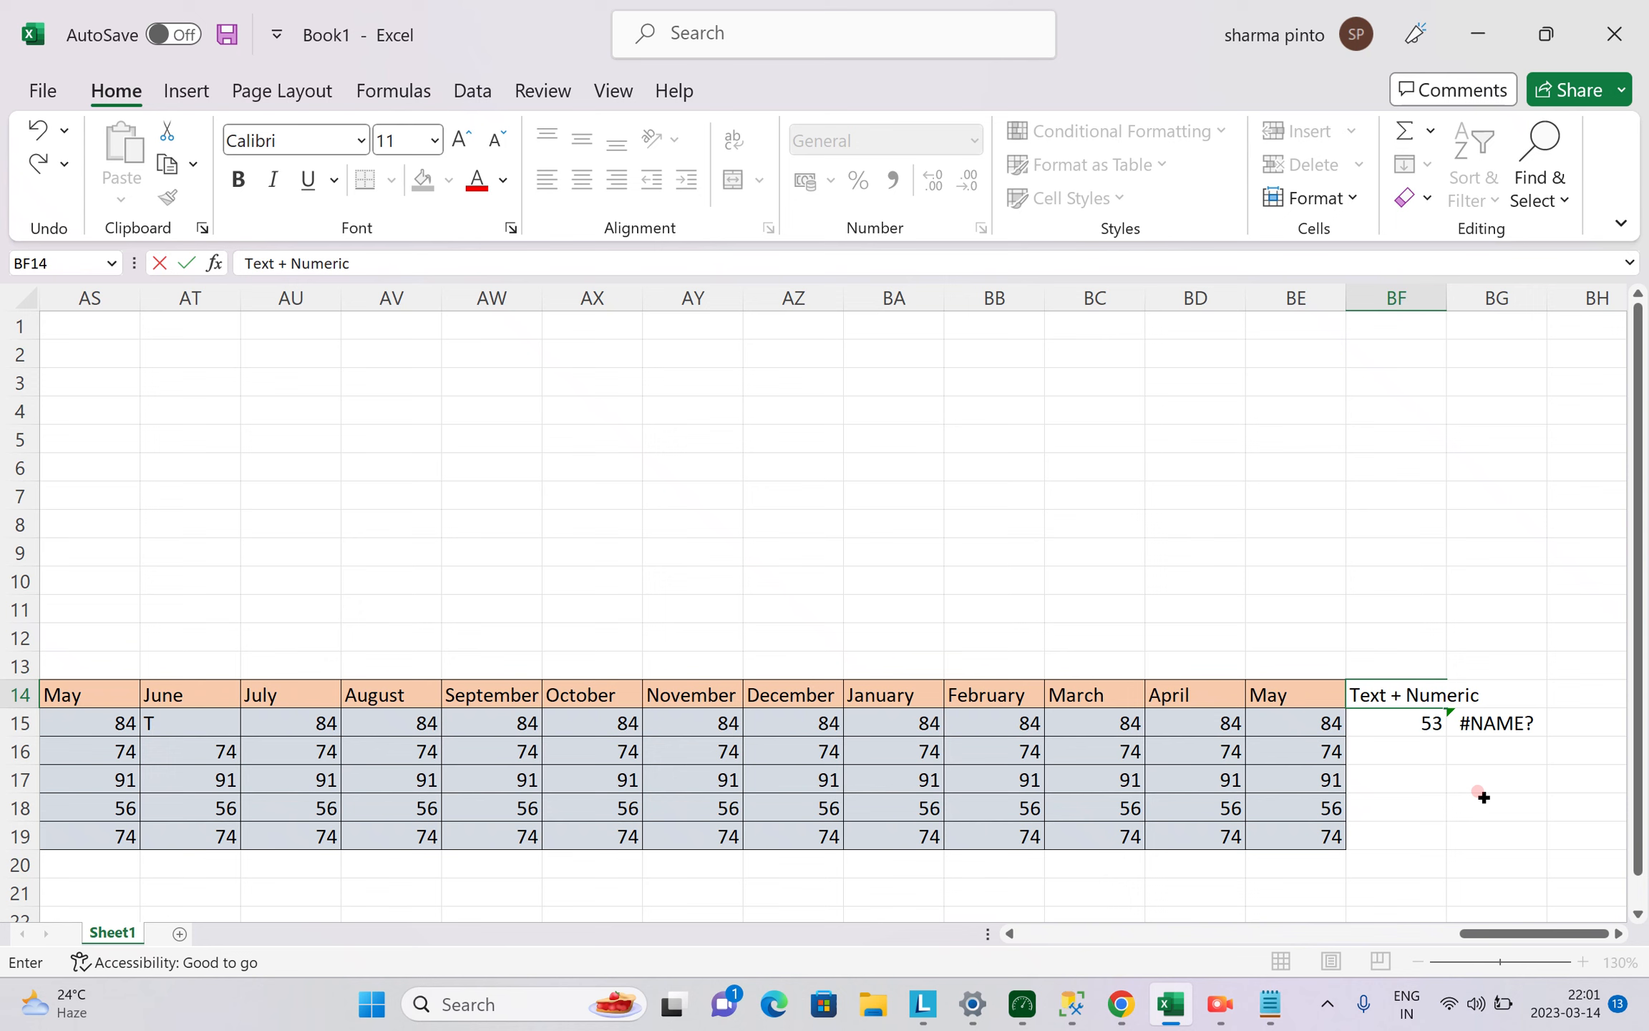
key("Return")
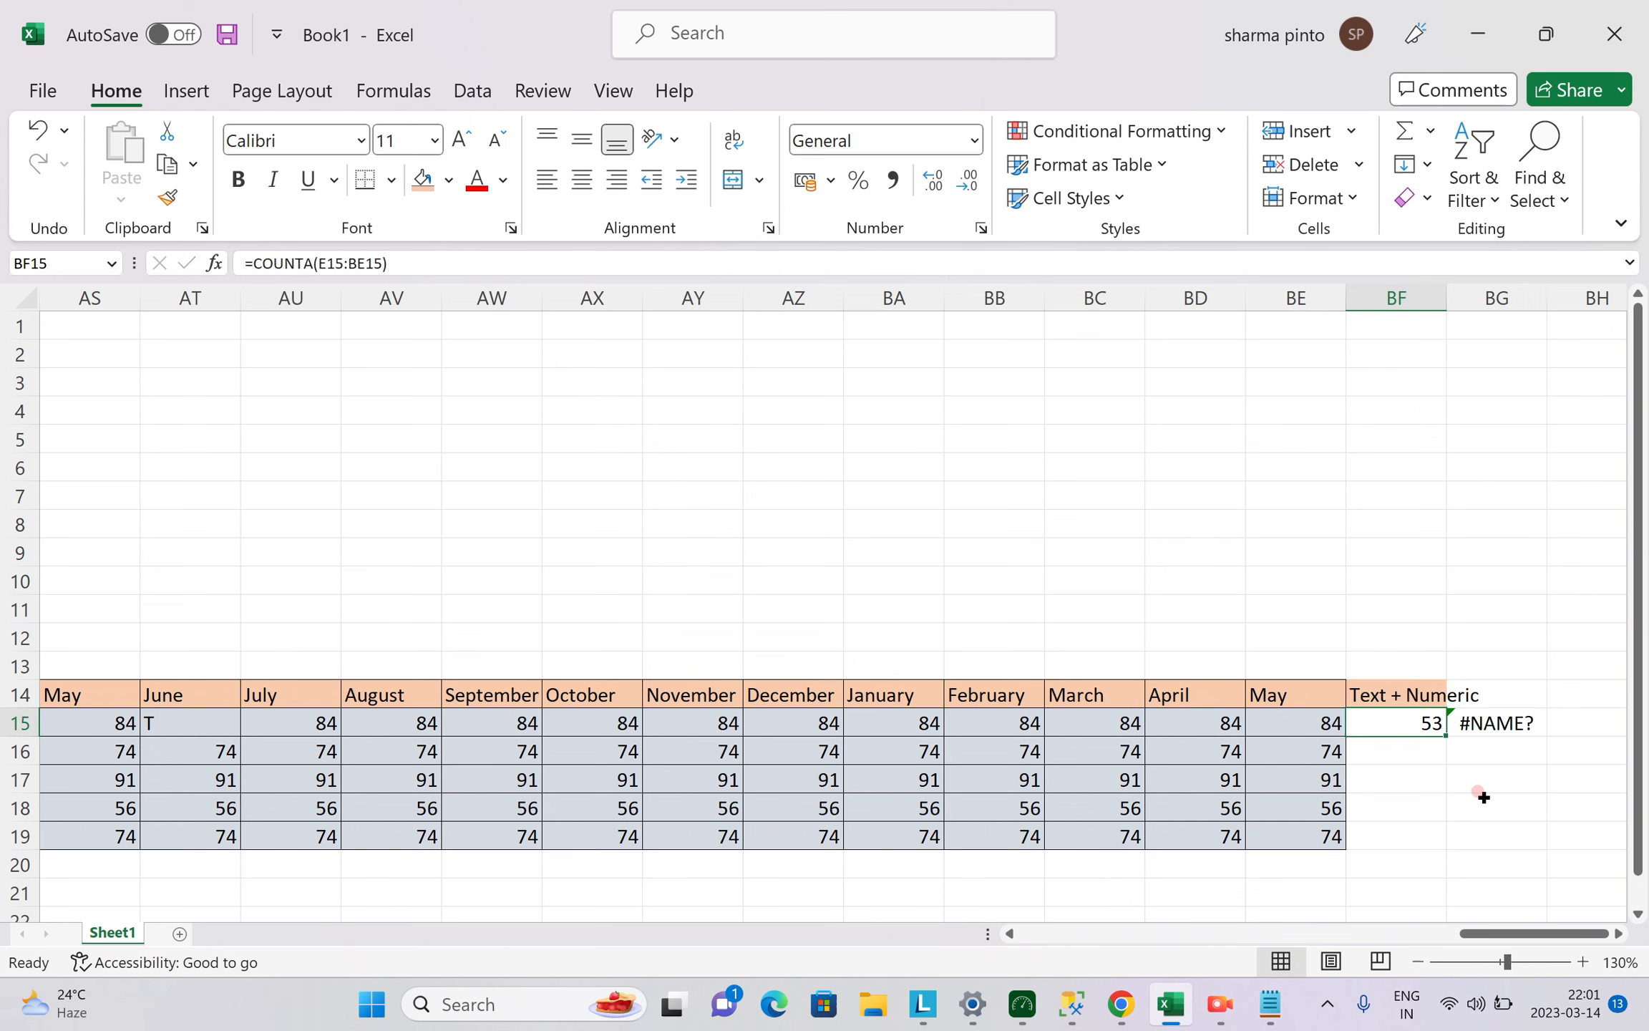
key("Up")
key("Right")
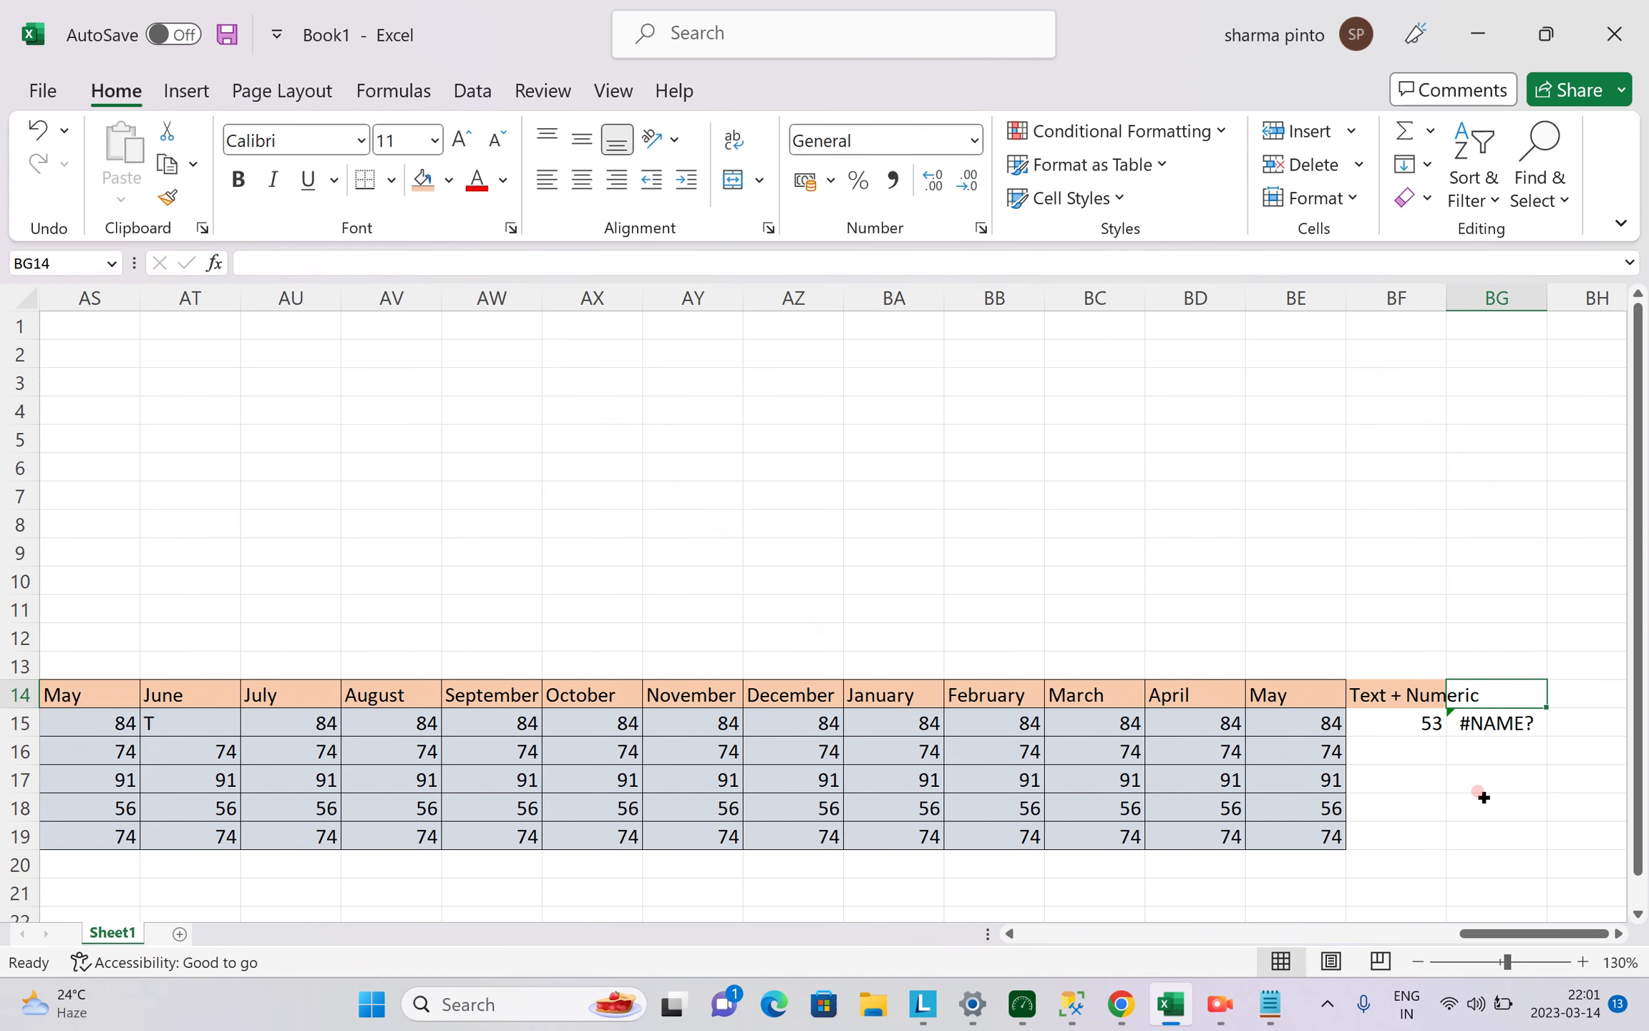
double_click(1446, 297)
Label the cells above the headings COUNTA in BF13 and COUNT in BG13.
left_click(1416, 657)
type("Coun")
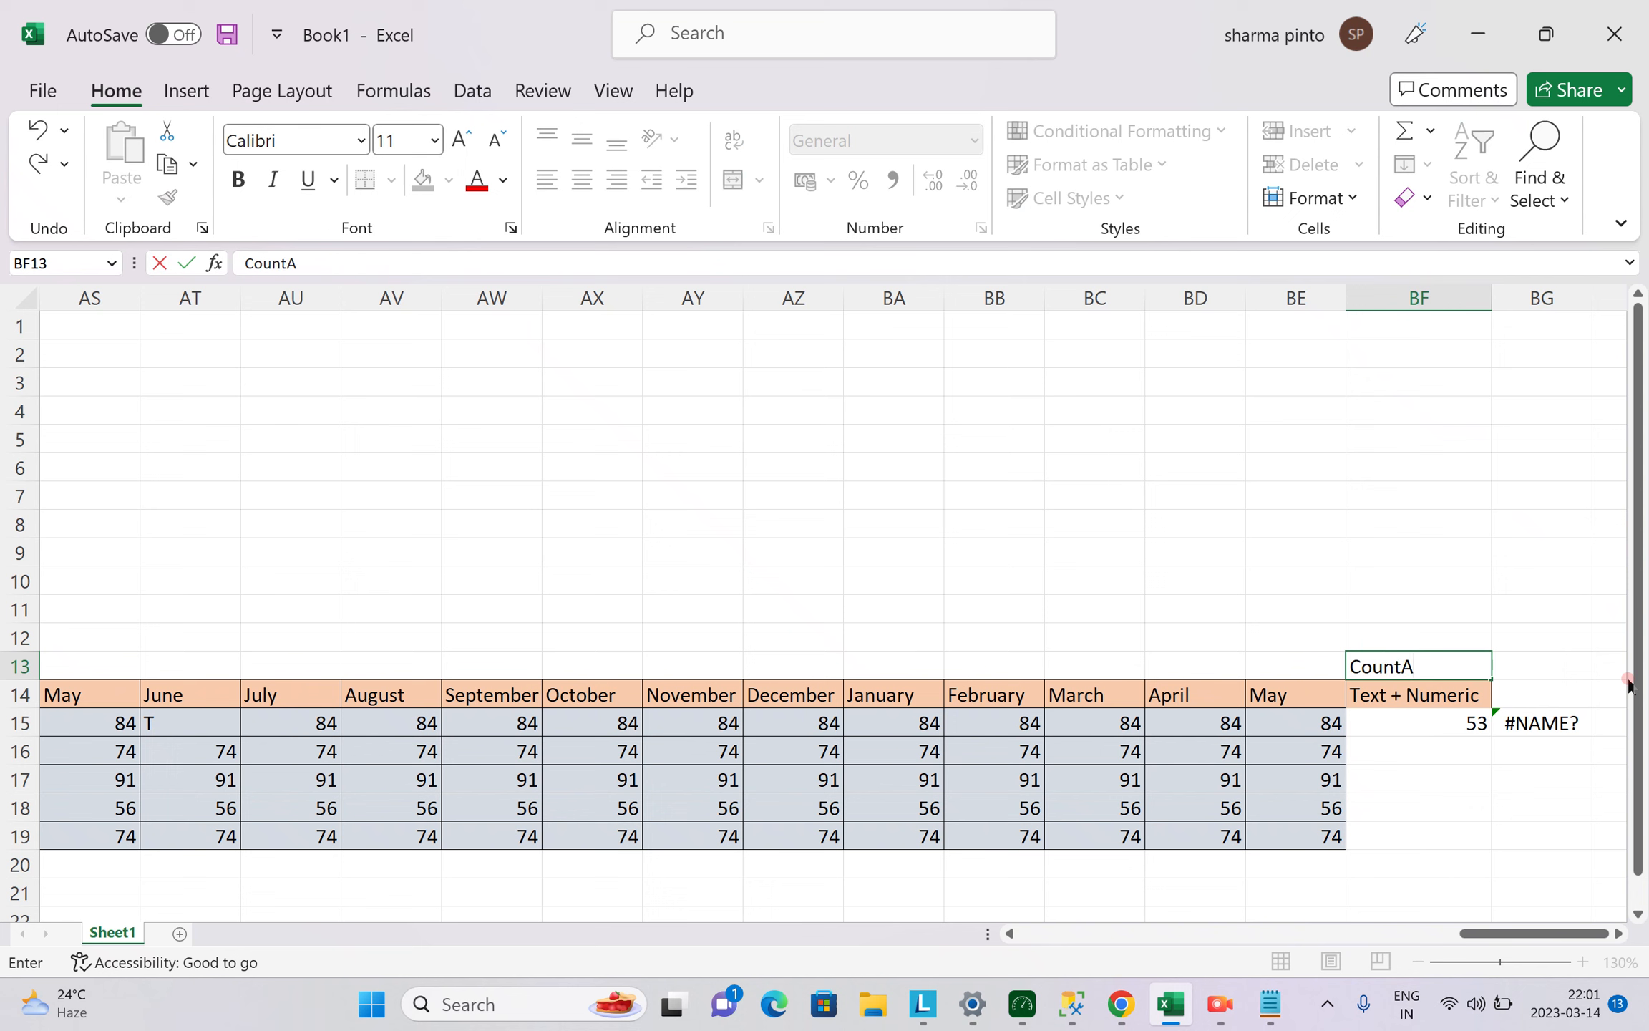
type("ta")
key("Return")
key("Up")
key("Right")
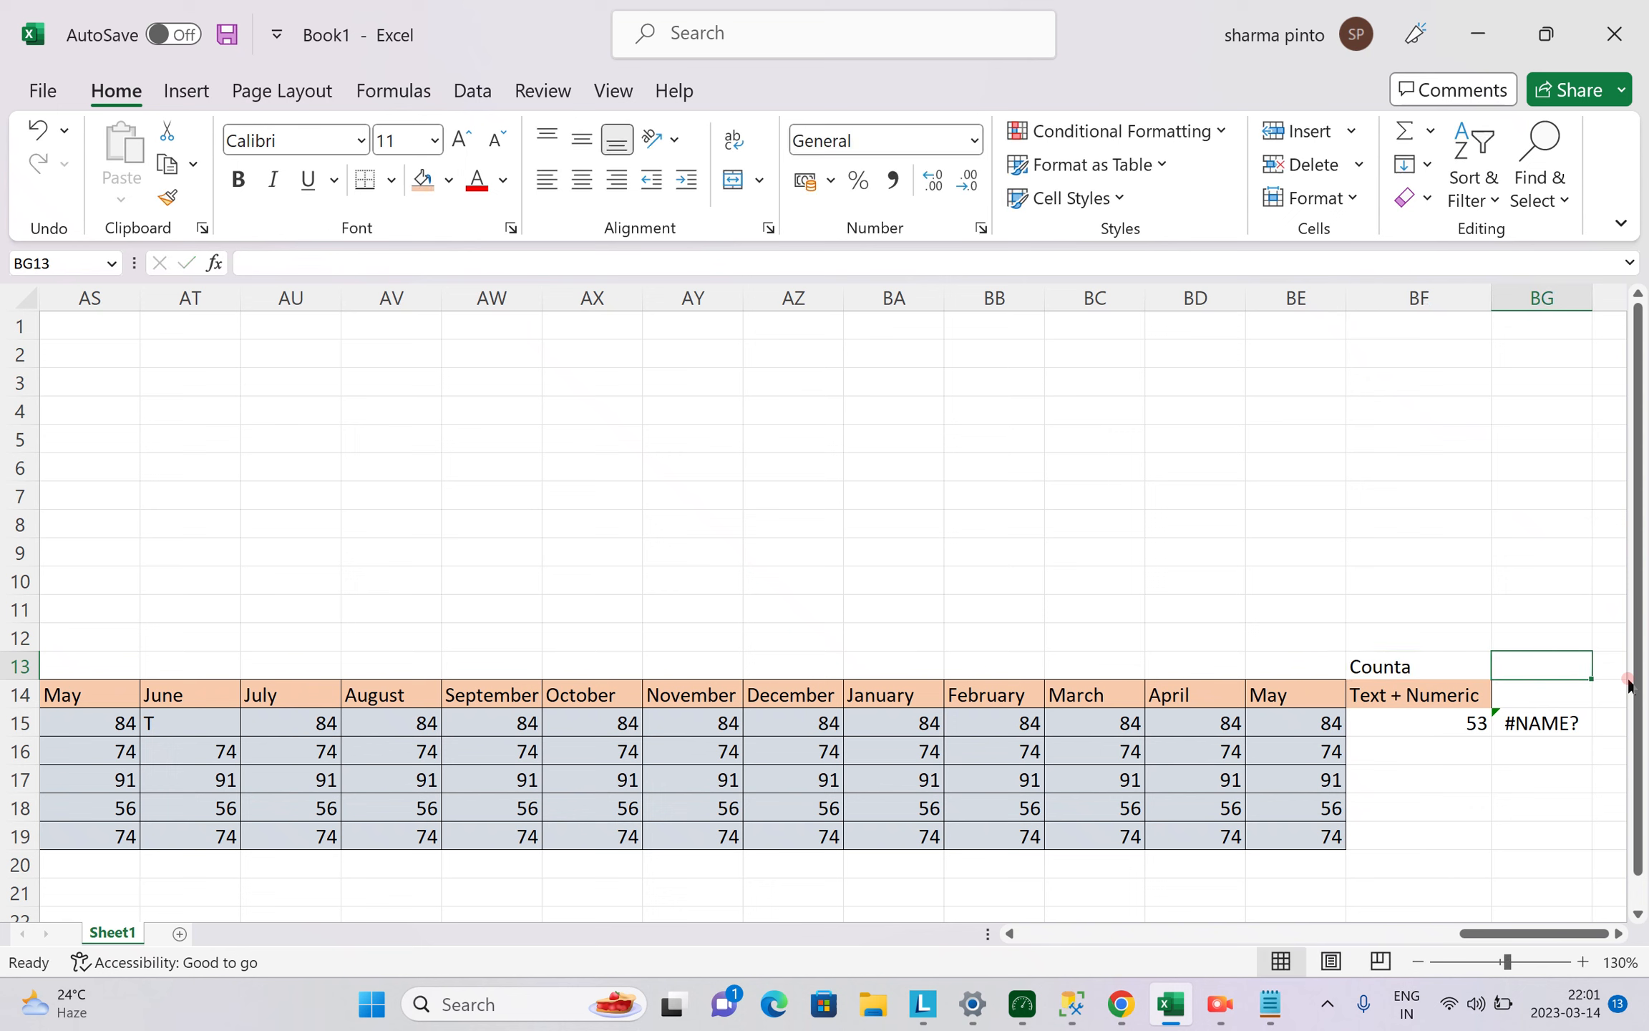
type("Count")
key("Caps_Lock")
key("BackSpace")
key("BackSpace")
key("BackSpace")
key("BackSpace")
type("U")
key("Return")
key("Up")
key("Left")
type("COUNTA")
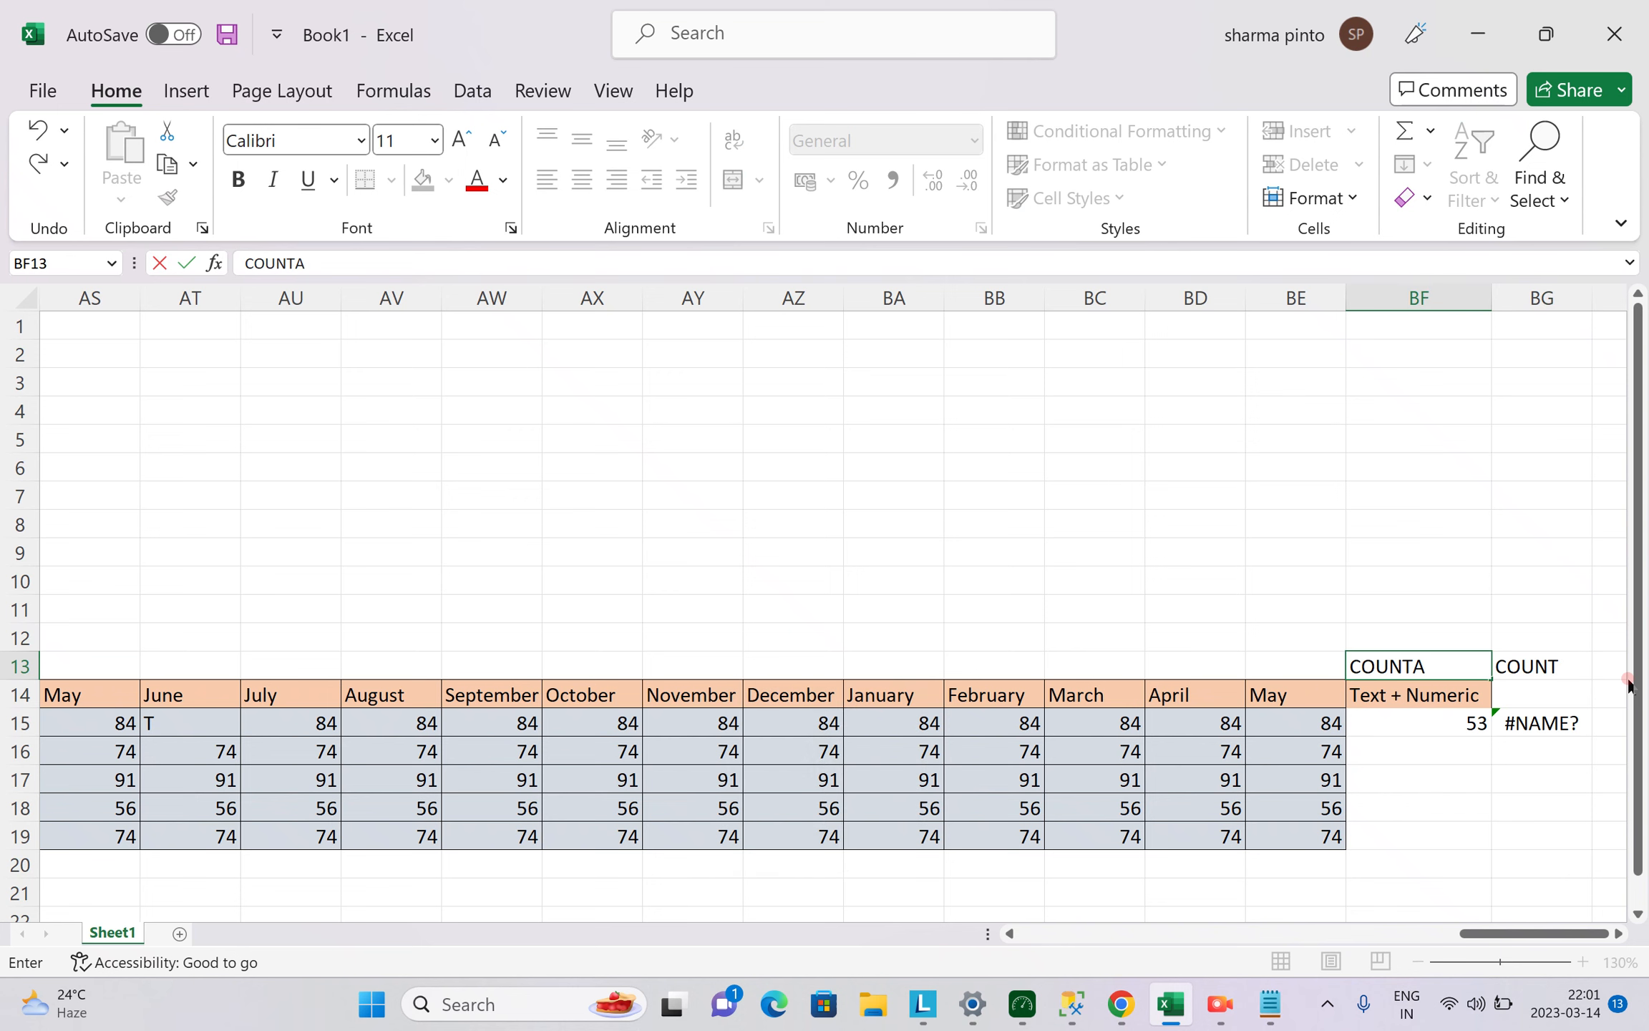
key("Return")
Enter the heading "Numeric" in BG14, under the COUNT label.
key("Right")
key("Right")
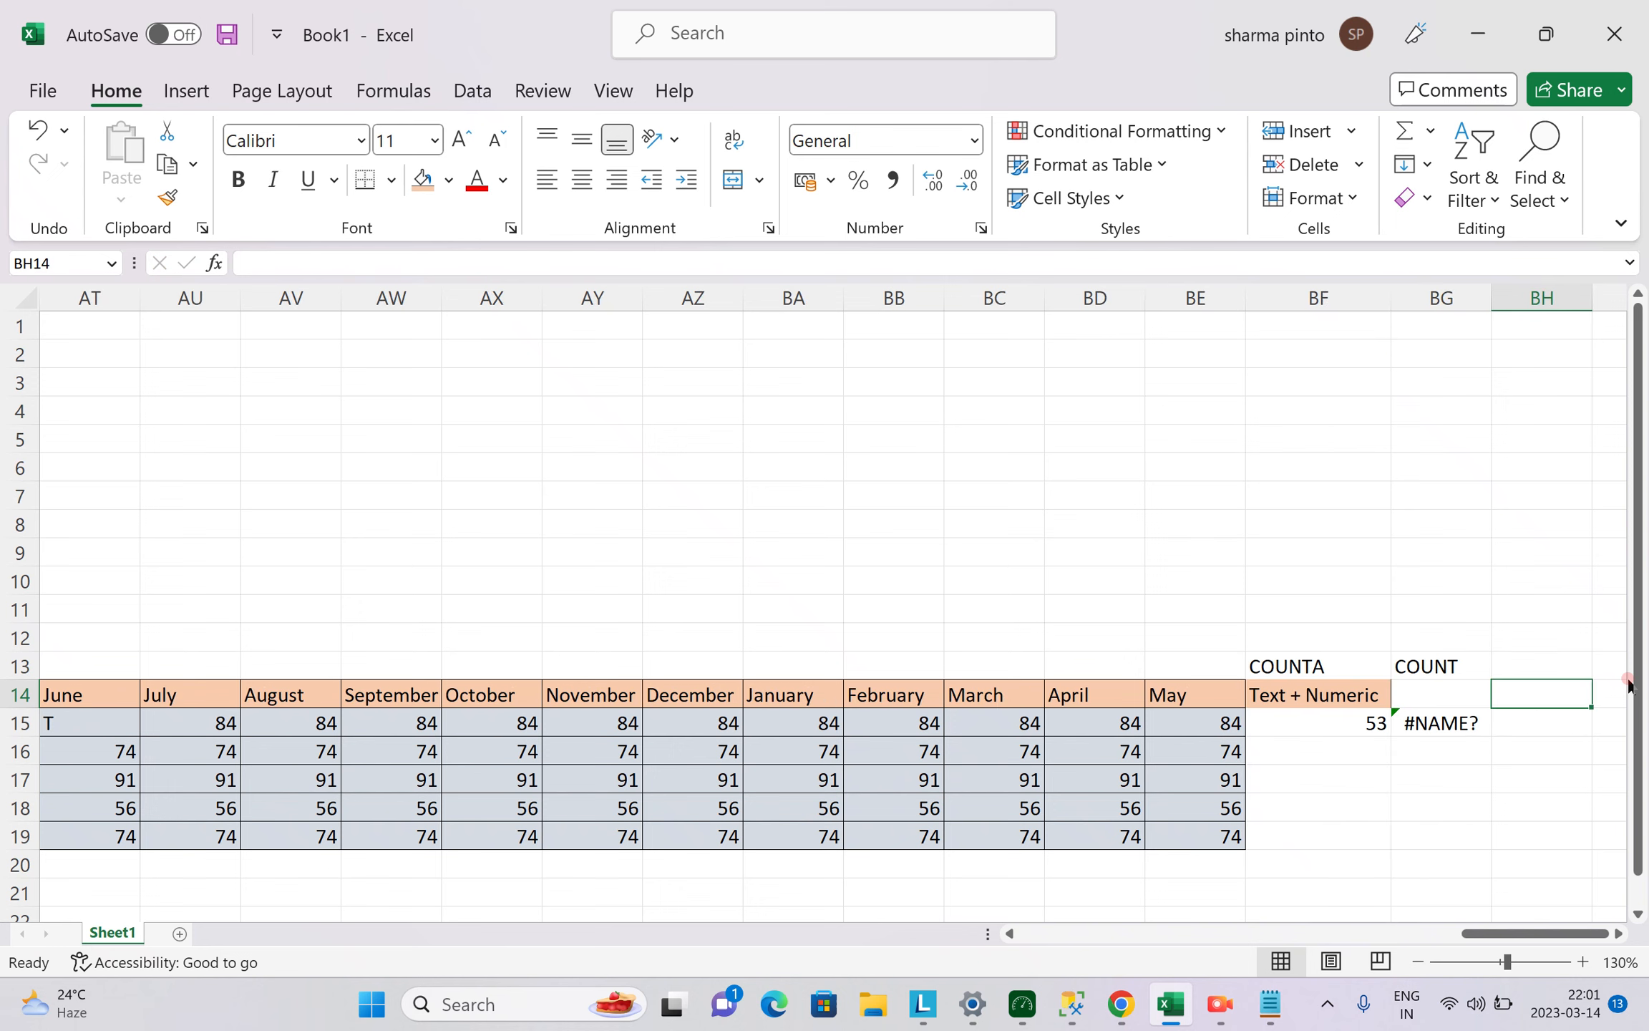
key("Left")
type("N")
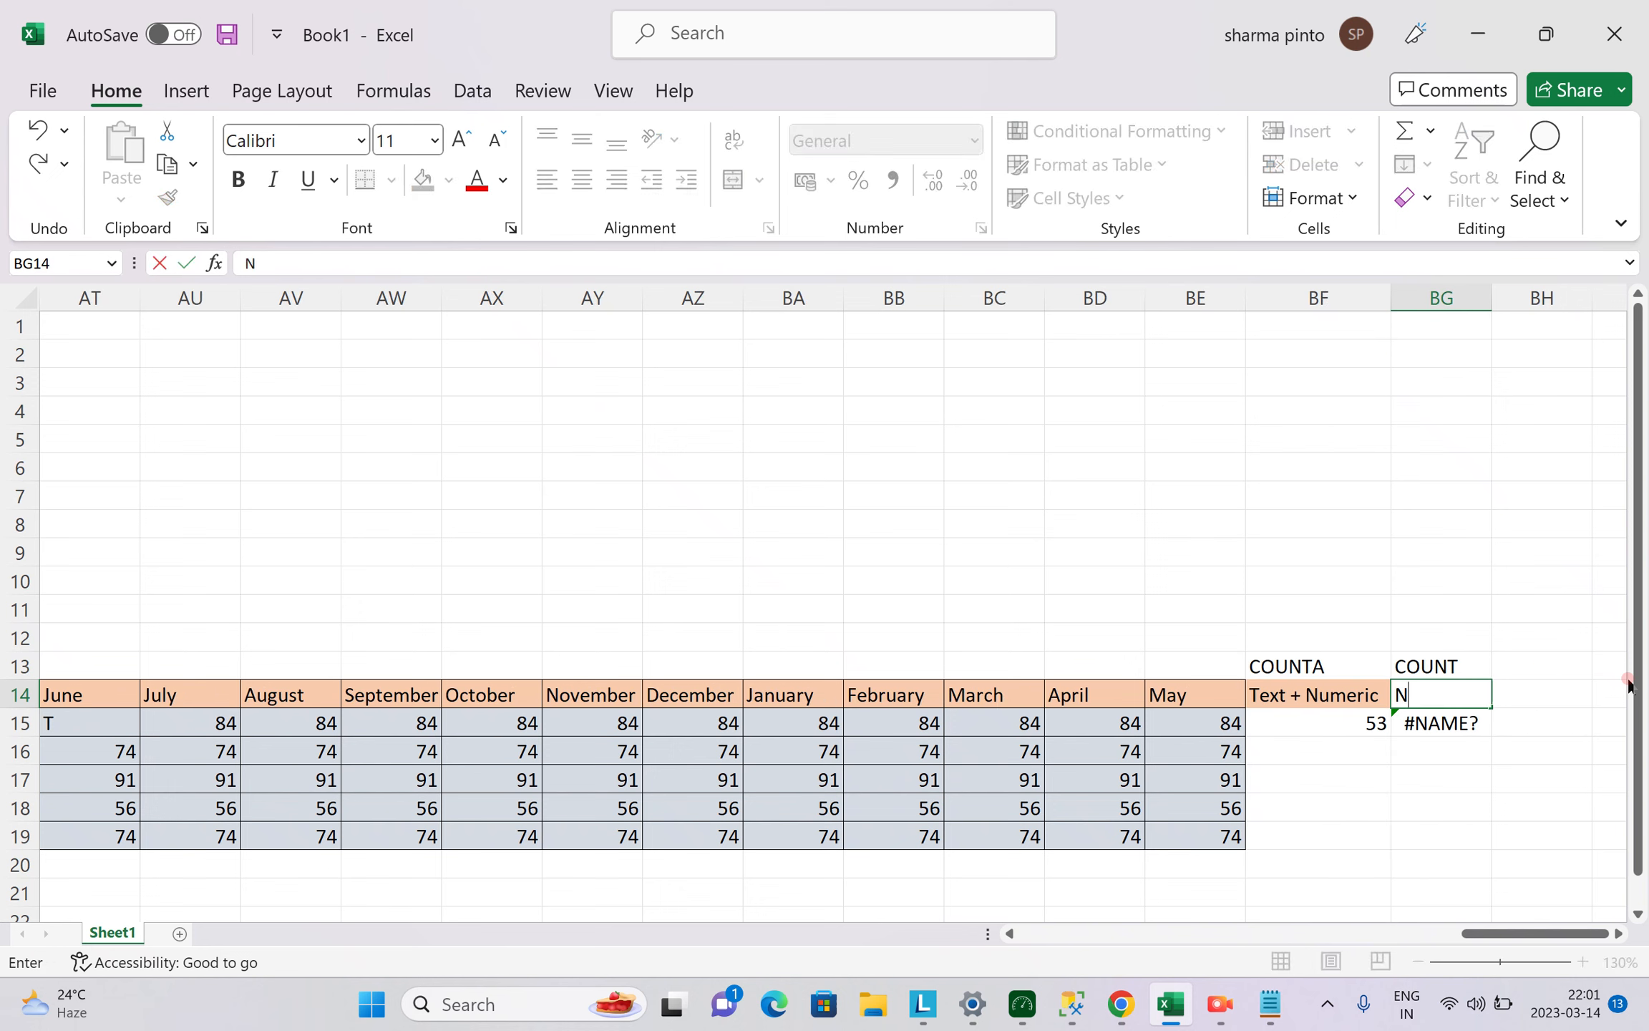
key("Caps_Lock")
type("ume")
key("Return")
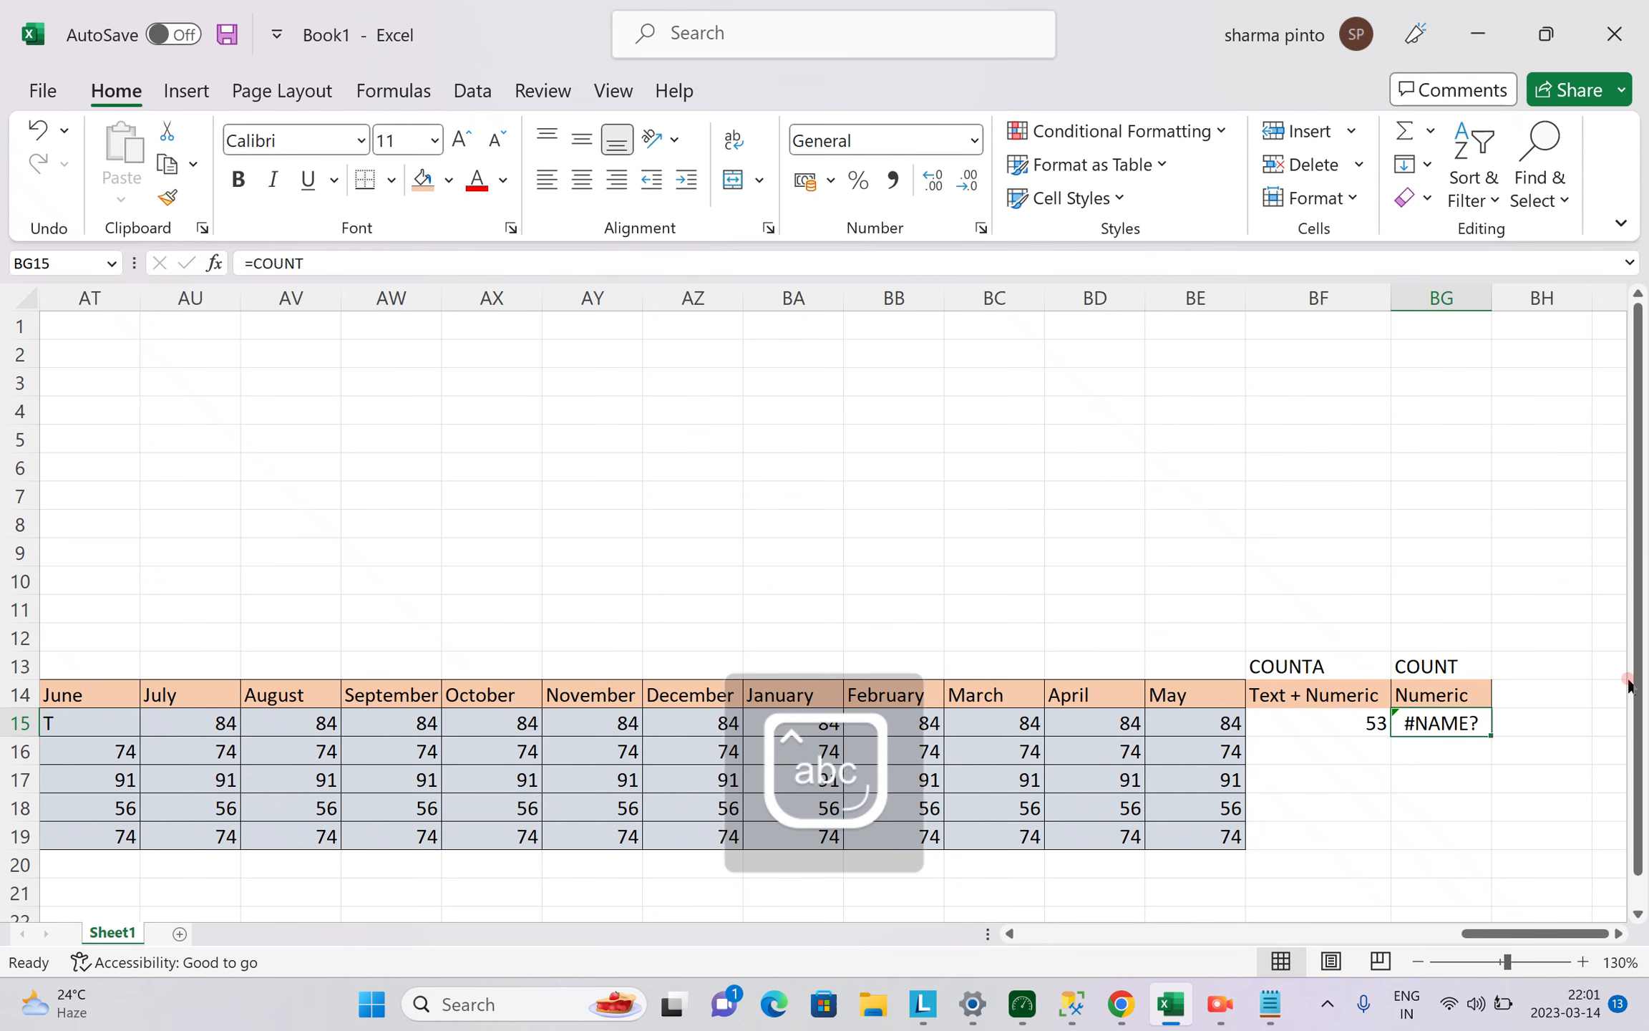
Enter =COUNT(E15:BE15) in BG15 and compare it with the COUNTA formula in BF15.
type("=")
key("Caps_Lock")
type("COUNT(")
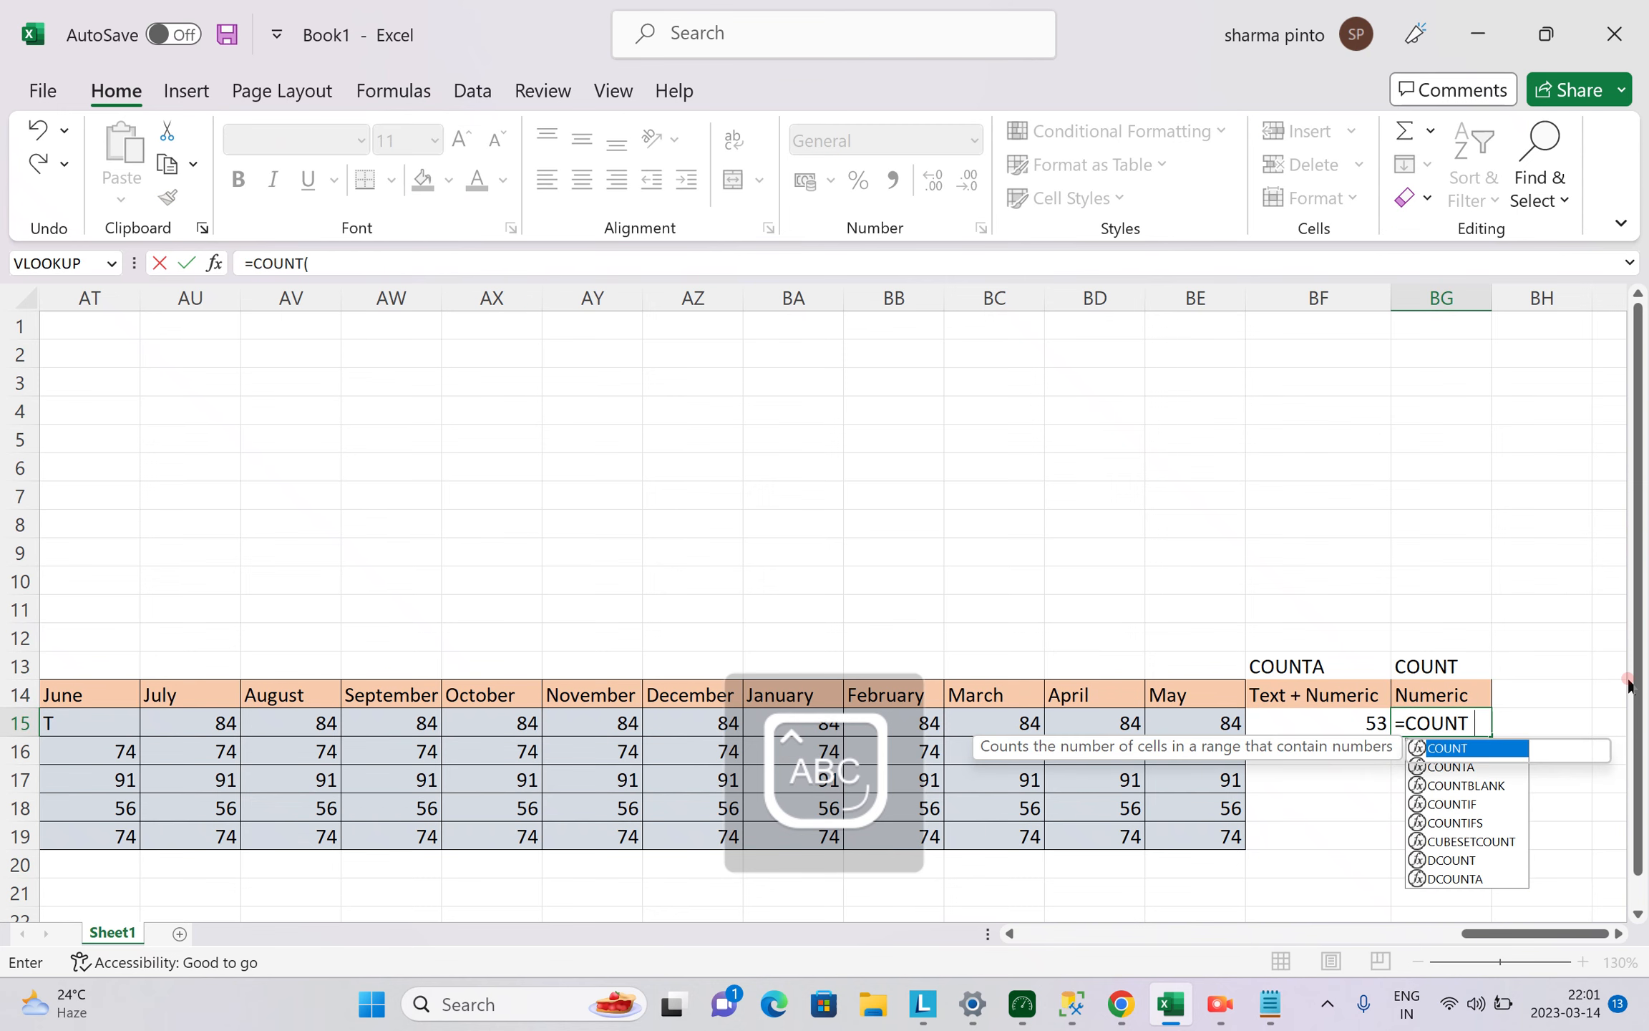
key("Left")
key("Left")
key("ctrl+shift+Left")
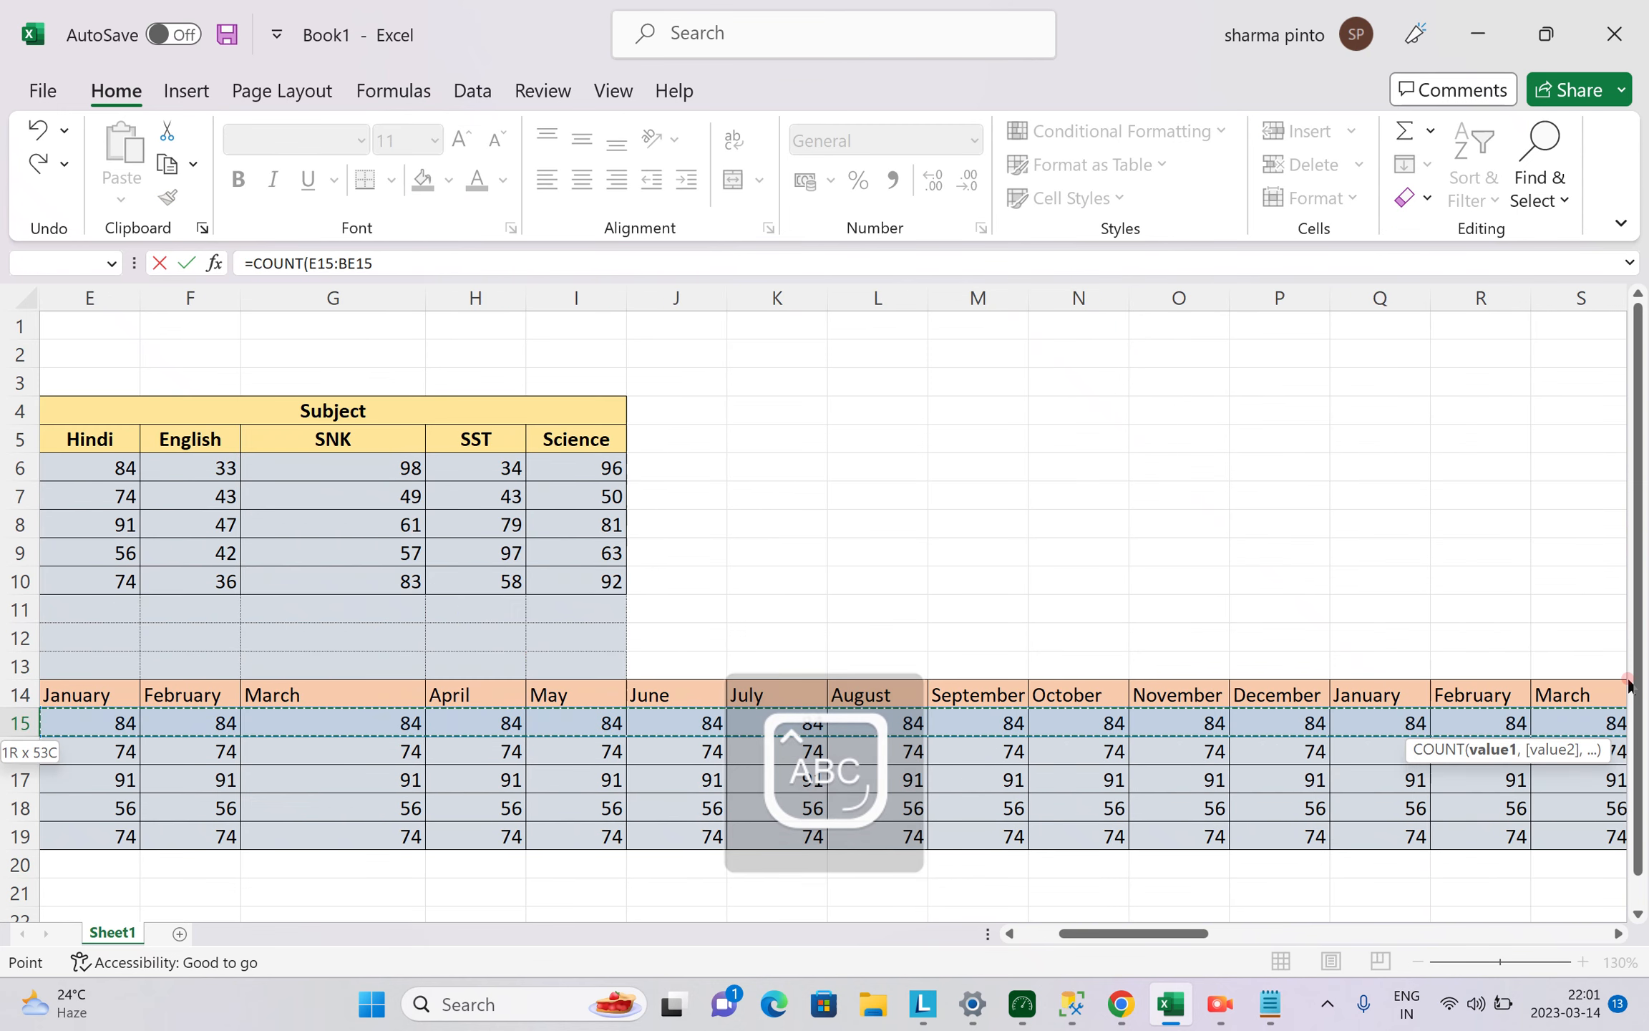
key("Return")
key("Up")
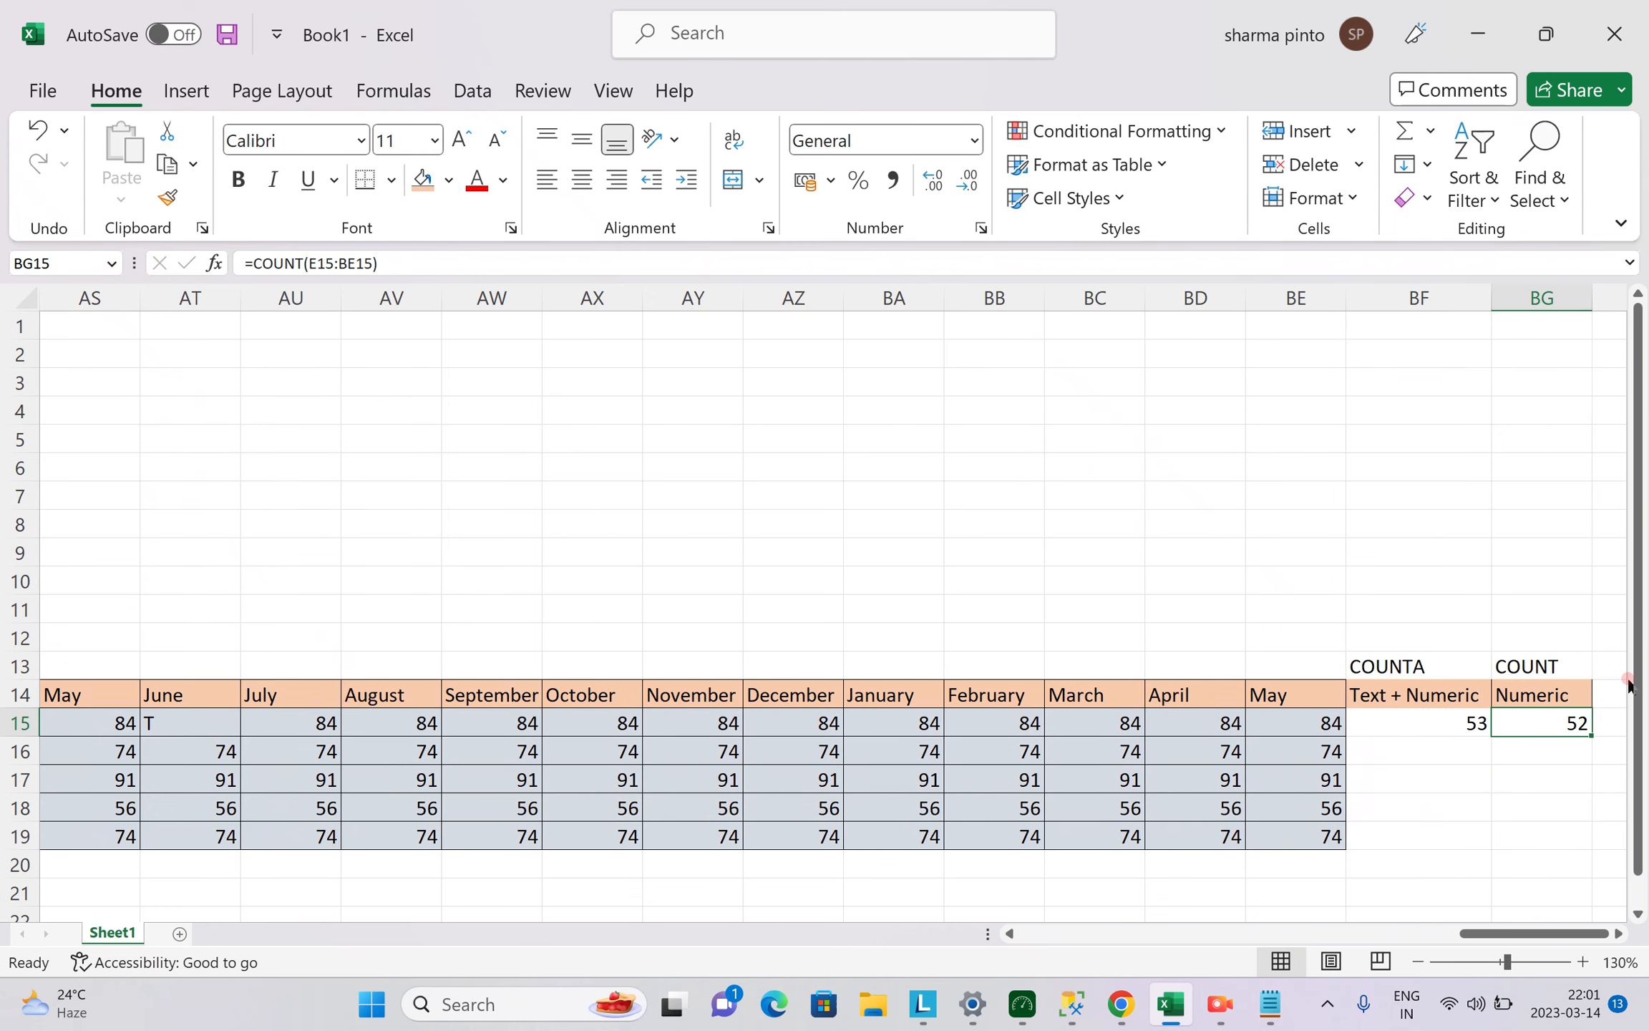
key("Right")
key("Left")
key("Left")
key("Right")
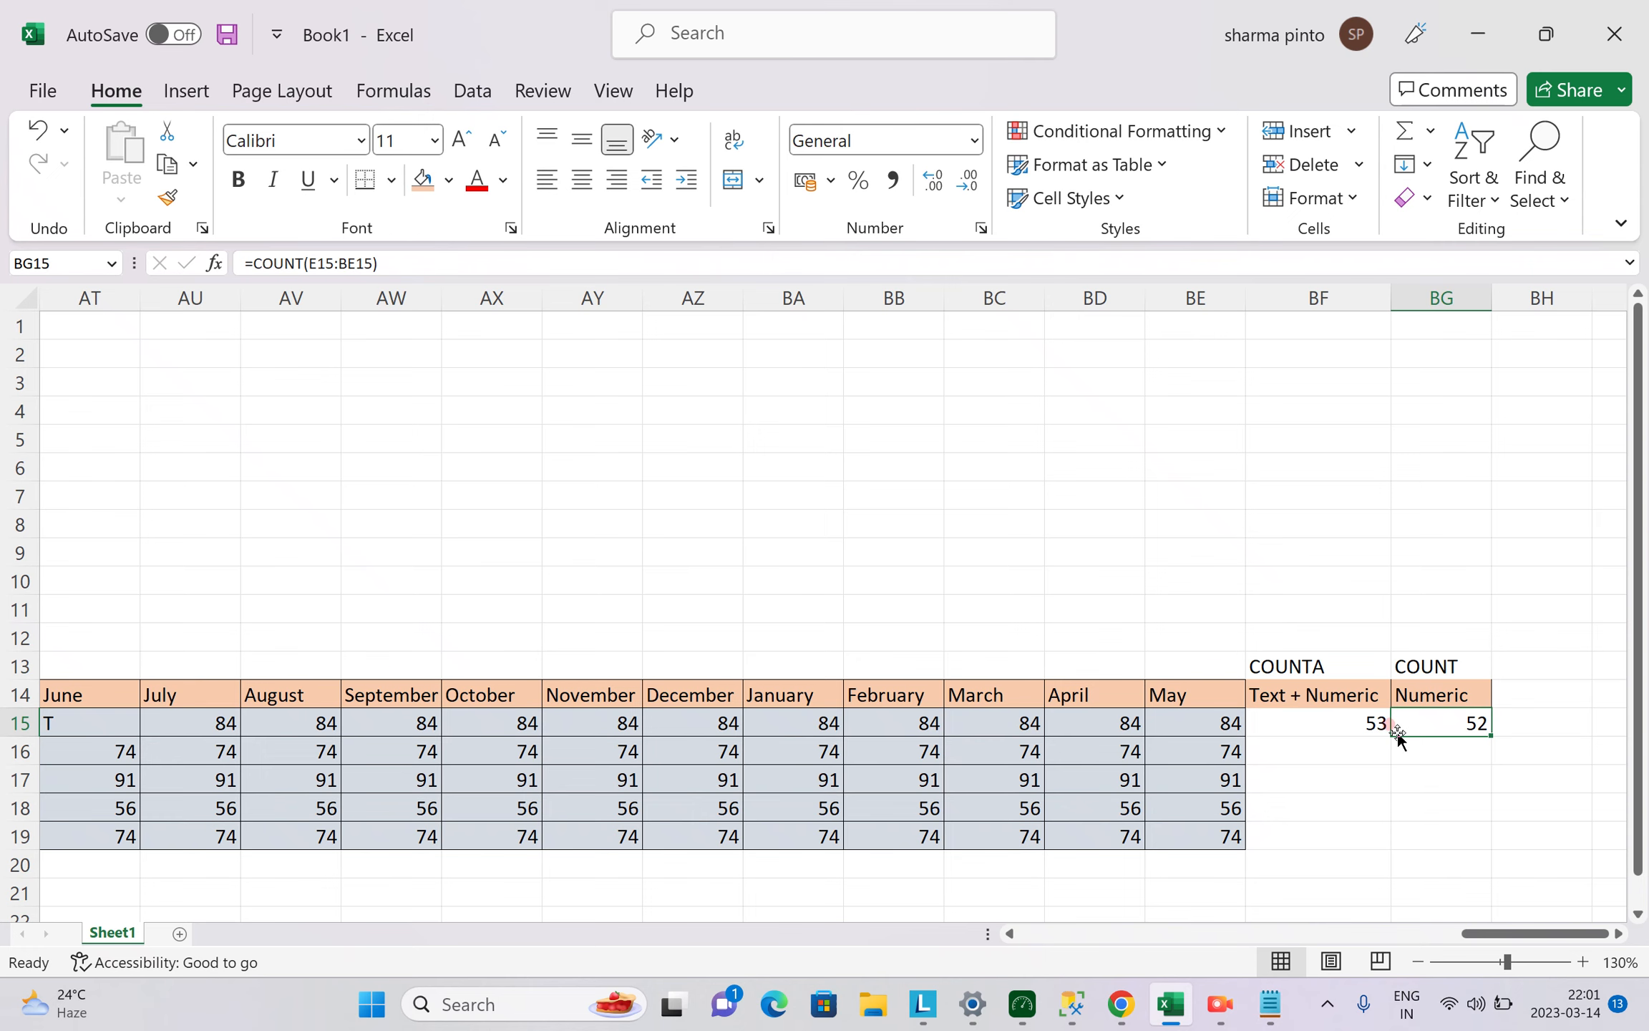
Switch to Notepad and read the descriptions of COUNTA and COUNTBLANK in the function list.
left_click(1270, 1004)
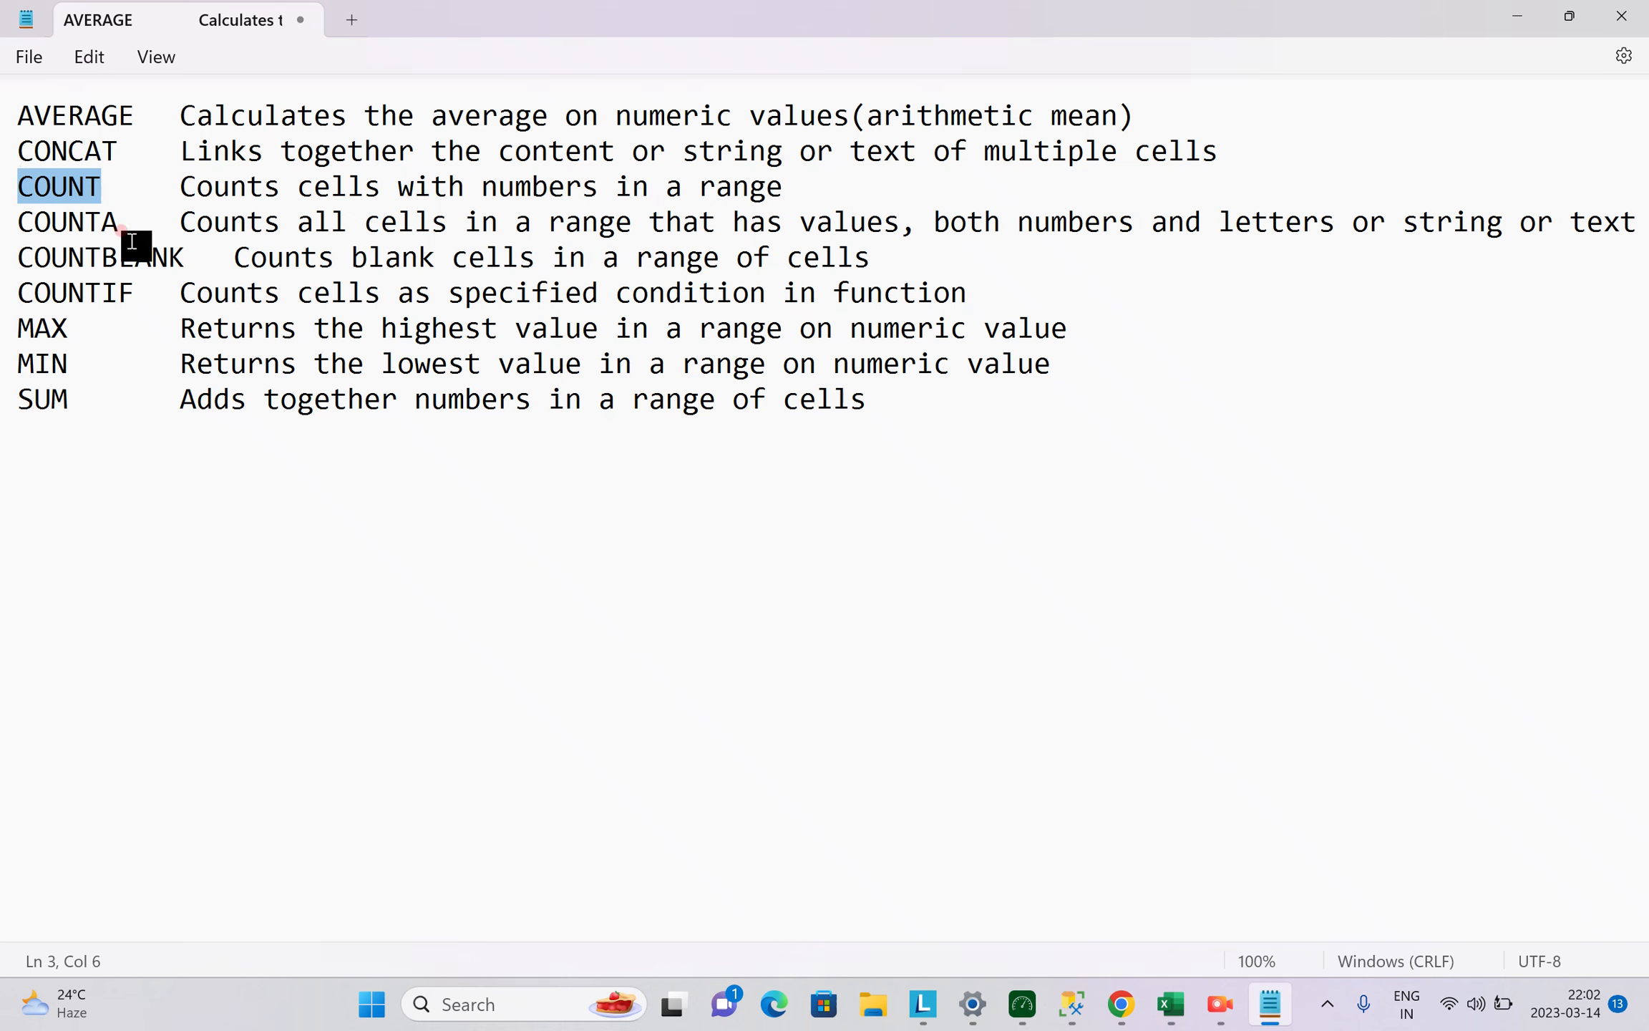
left_click(52, 222)
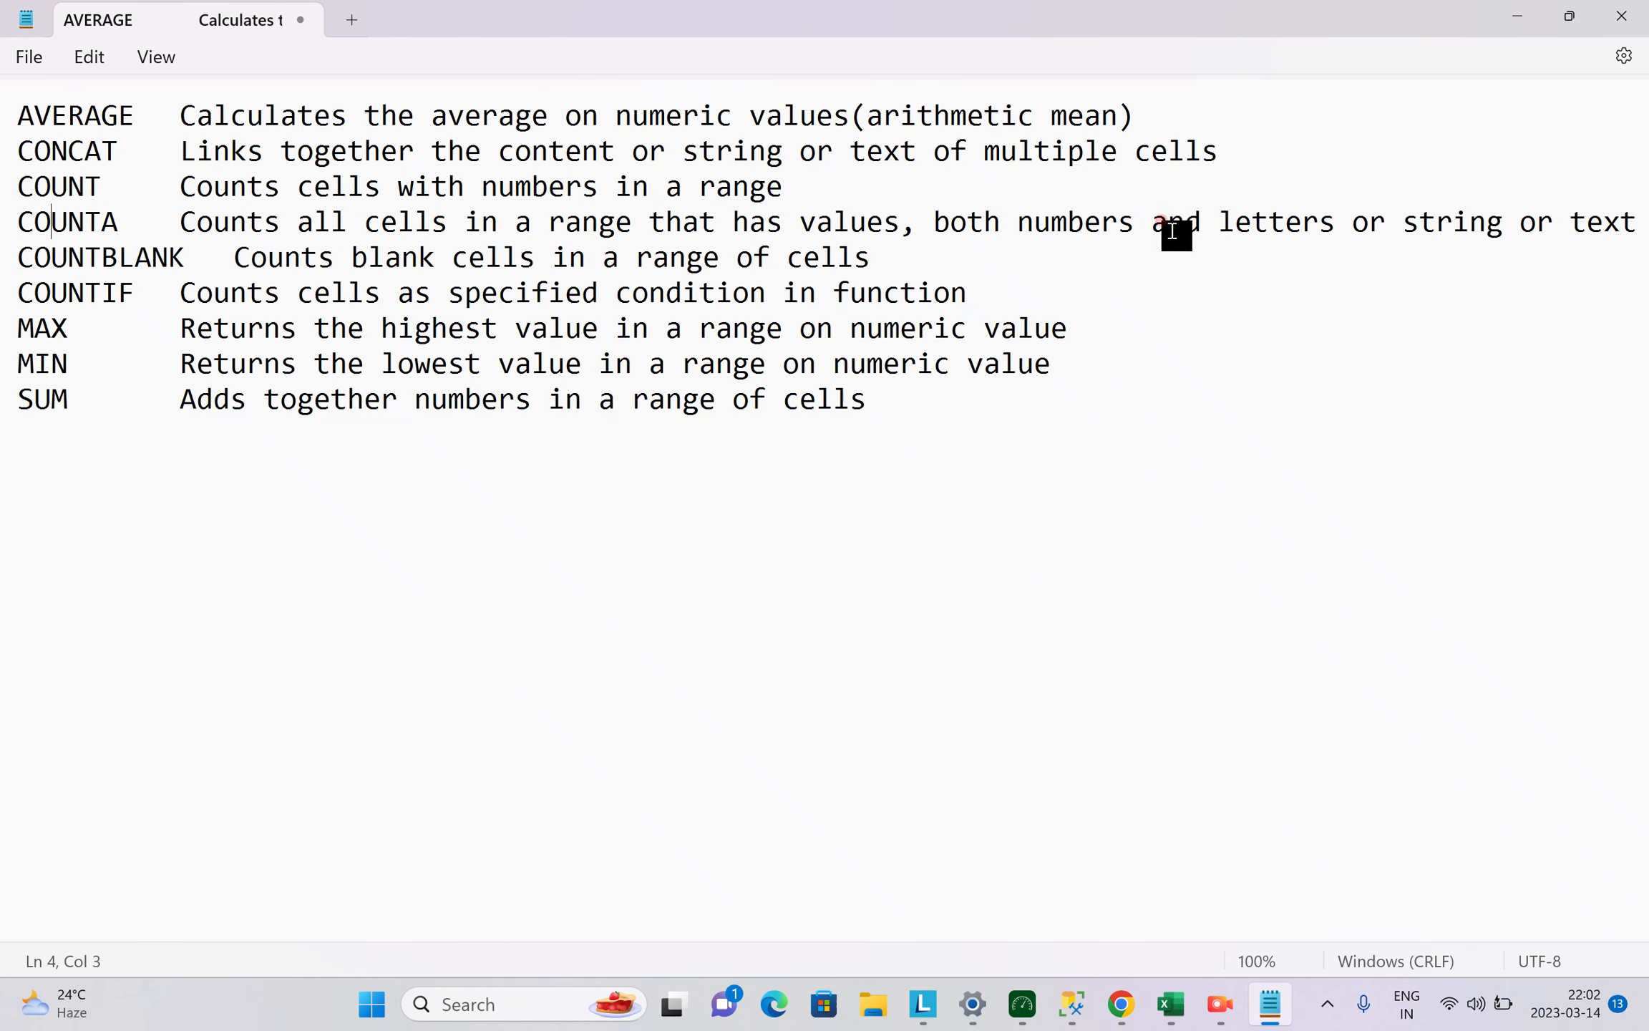
left_click_drag(1016, 225, 961, 251)
left_click(958, 246)
left_click_drag(24, 254, 956, 253)
left_click(957, 256)
left_click(961, 422)
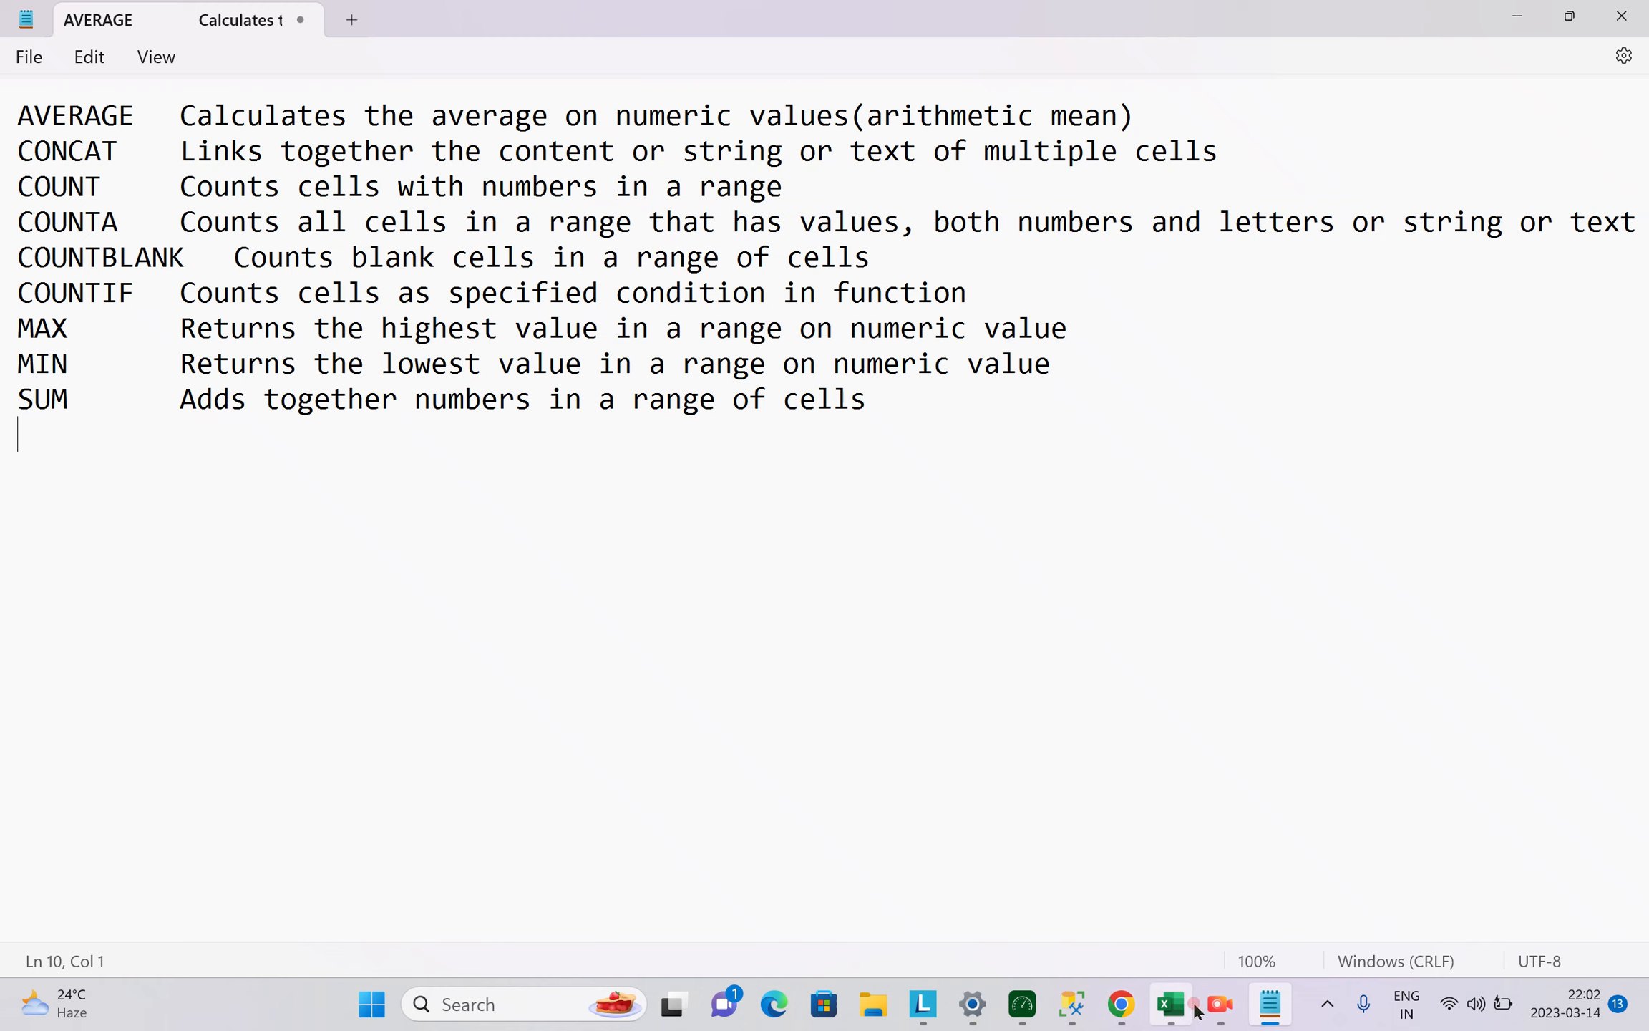
Switch back to Excel and clear the October mark in AX15.
left_click(1170, 1004)
left_click(567, 577)
left_click(513, 713)
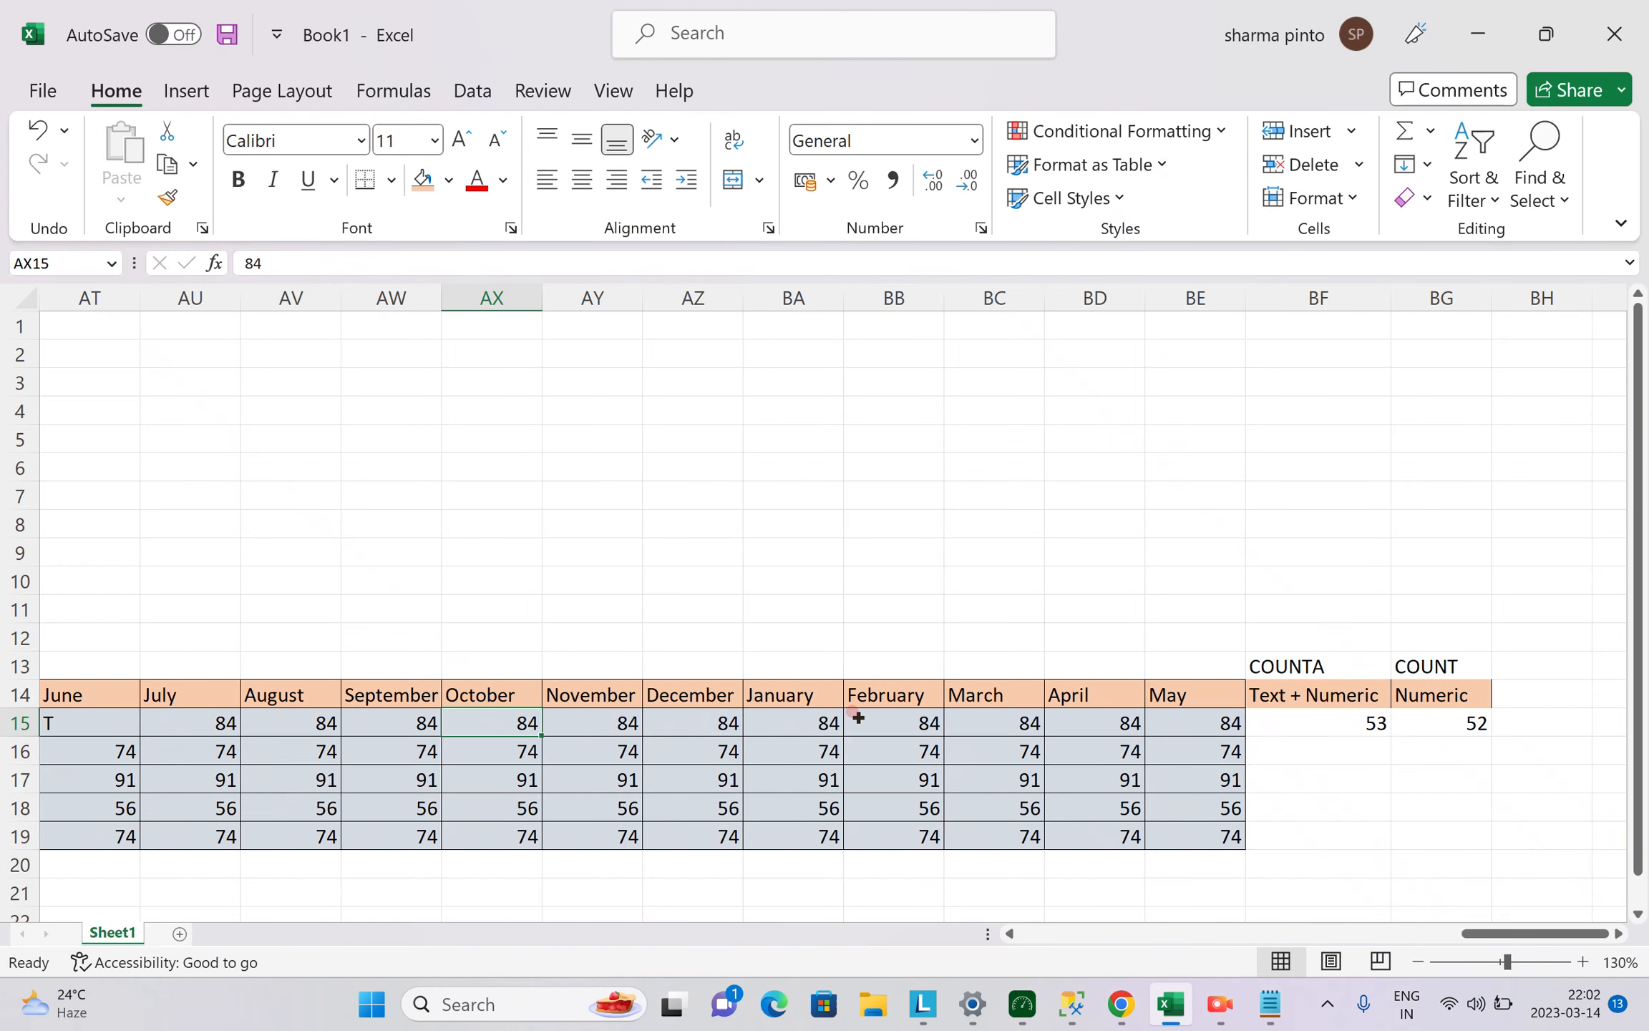
key("Delete")
Examine the COUNTA formula in BF15 and the COUNT formula in BG15 with the October cell empty.
key("Right")
key("Right")
key("Right")
key("Right")
key("Right")
key("Right")
key("Right")
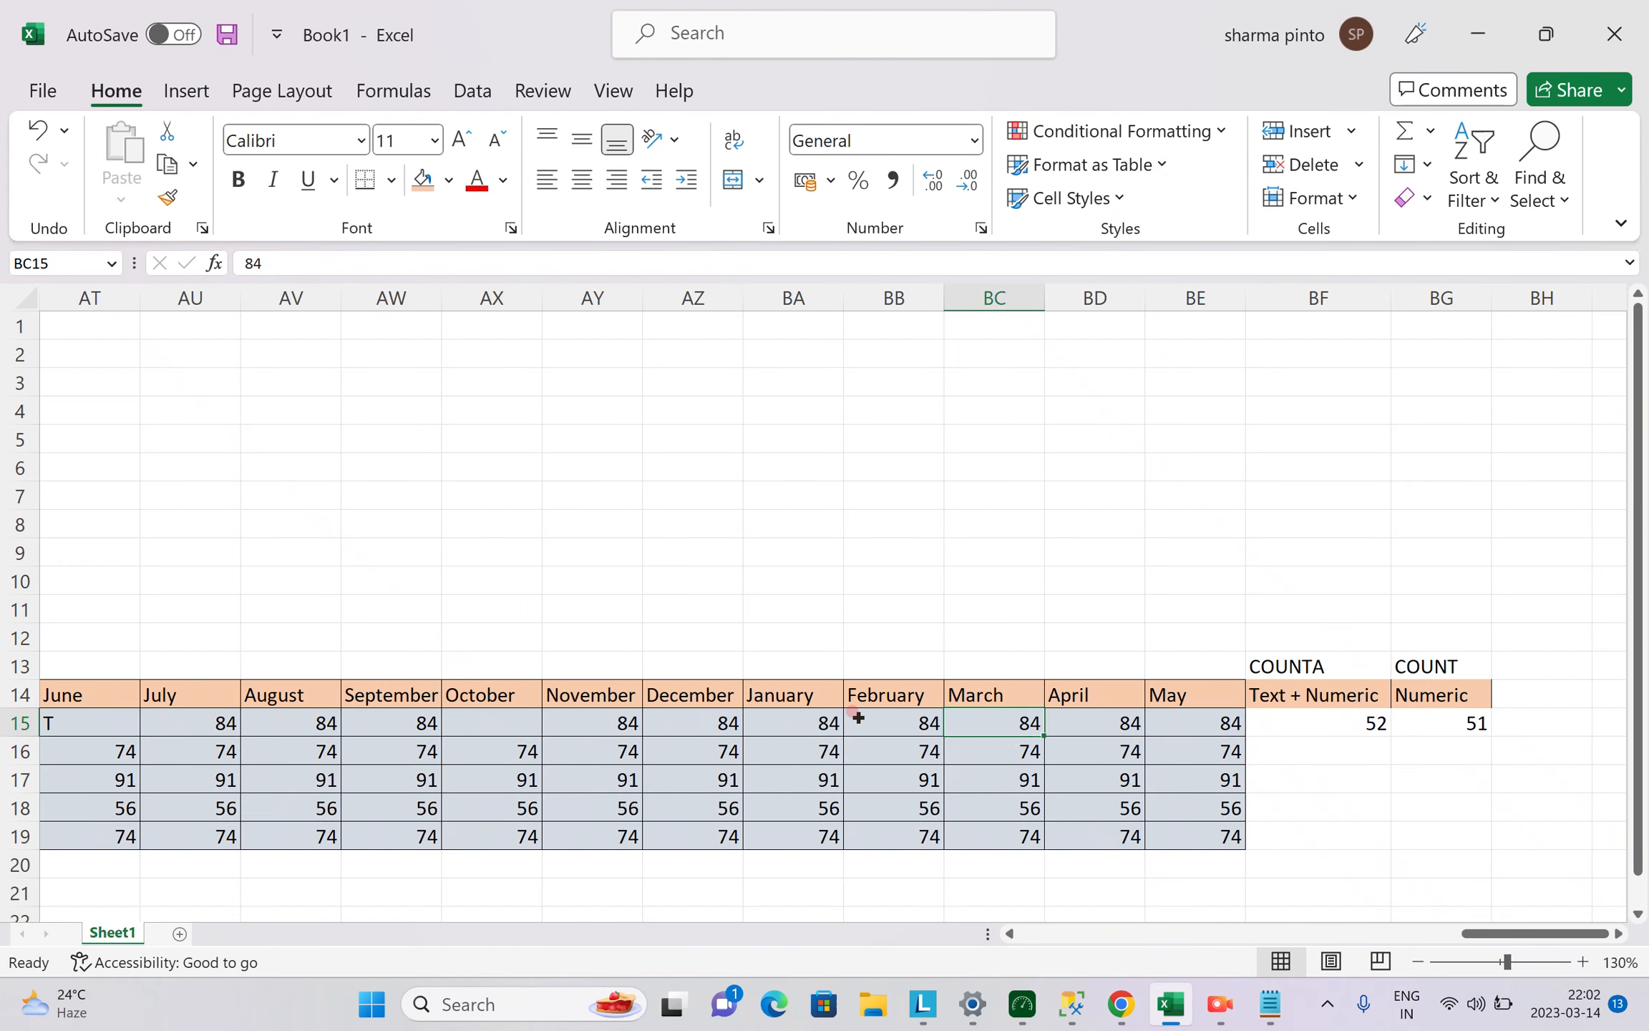
key("Right")
key("Up")
key("shift+Down")
key("shift+Right")
key("Down")
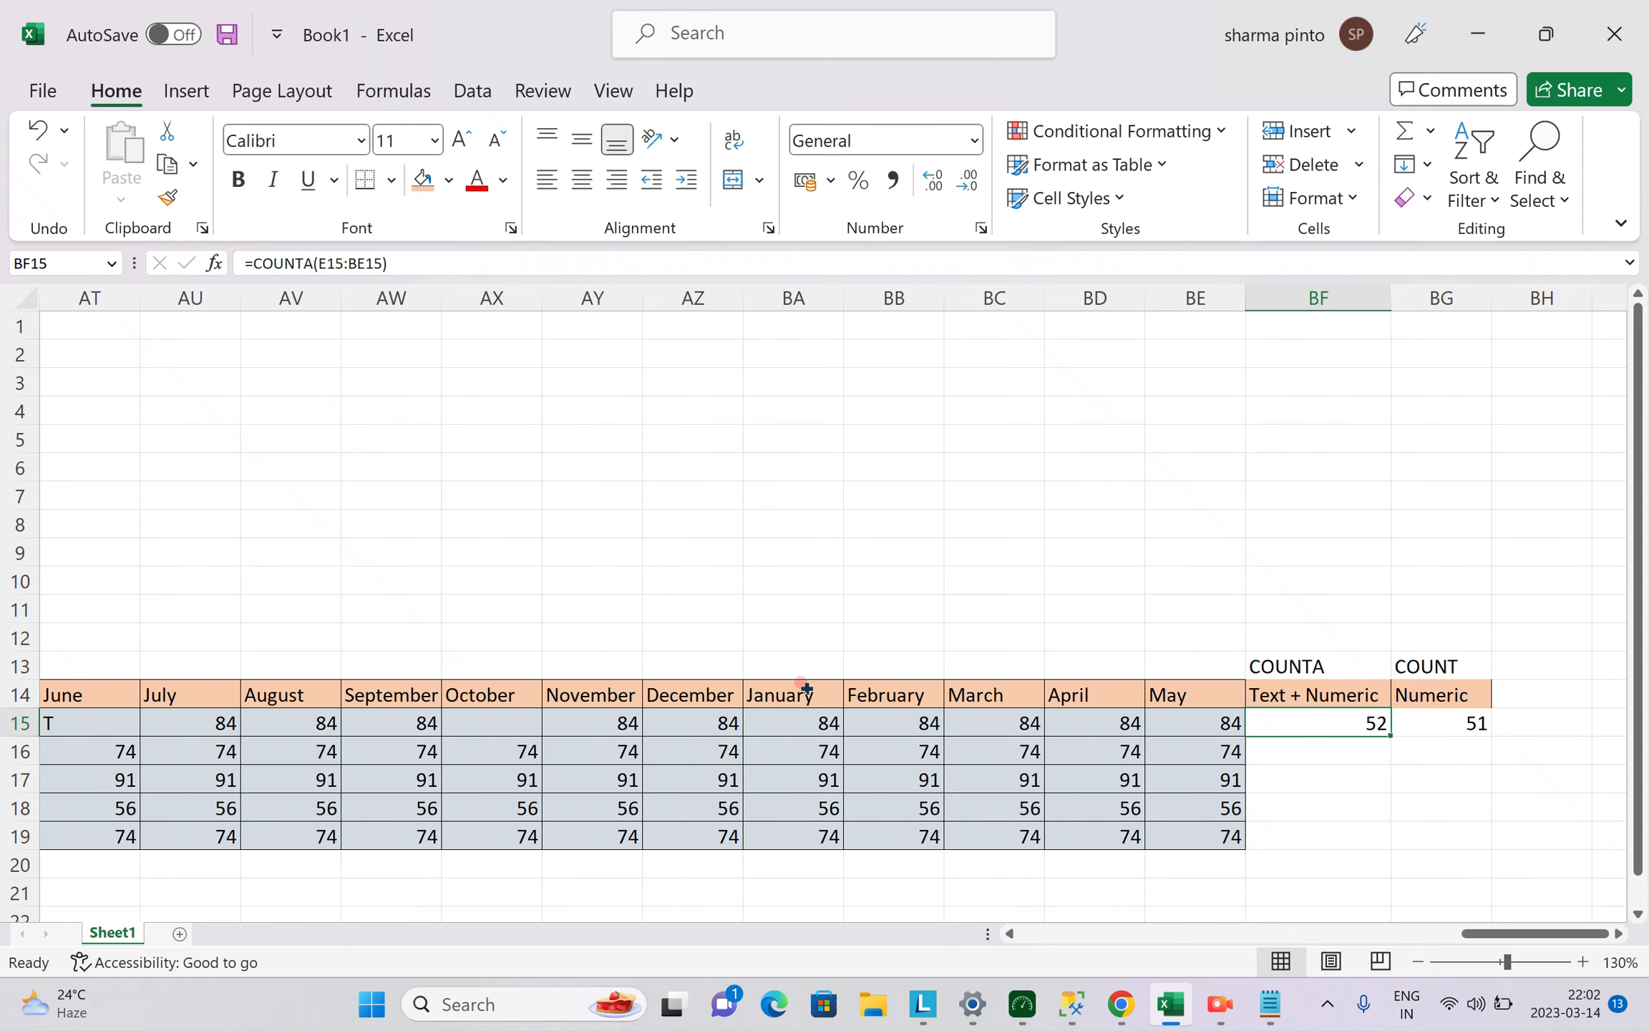
left_click(1424, 720)
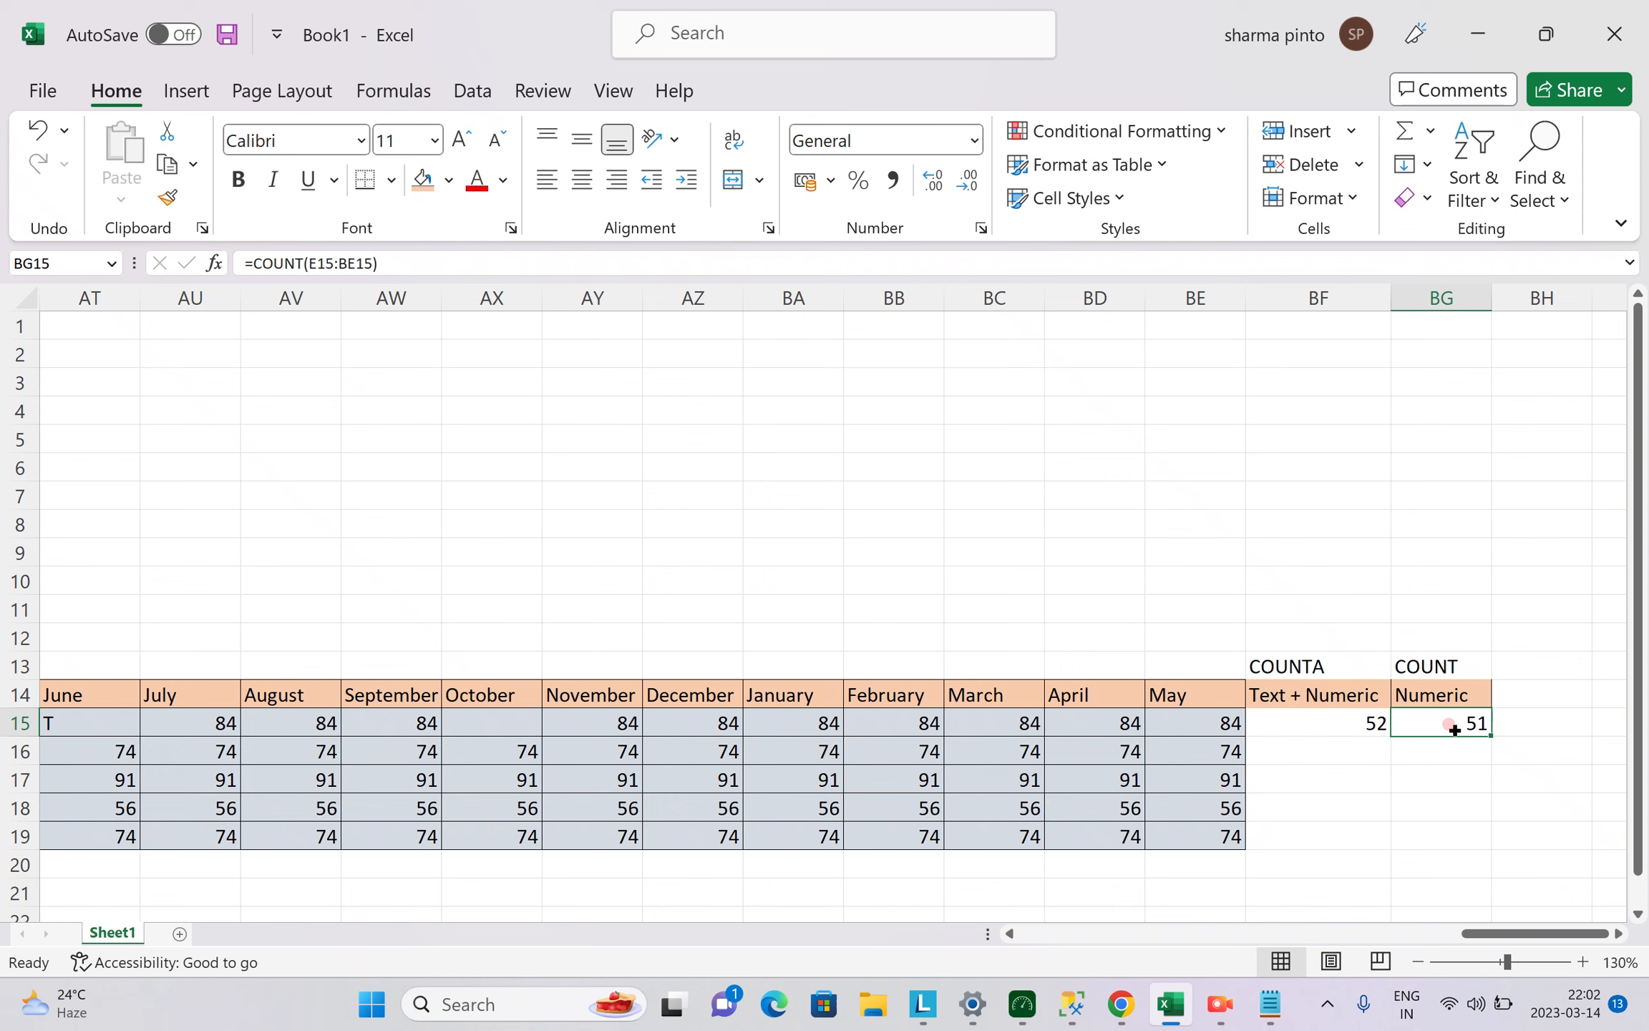
left_click(1362, 718)
left_click(1409, 721)
Undo the clearing of AX15 and clear the letter T from the June cell AT15 instead.
key("ctrl+z")
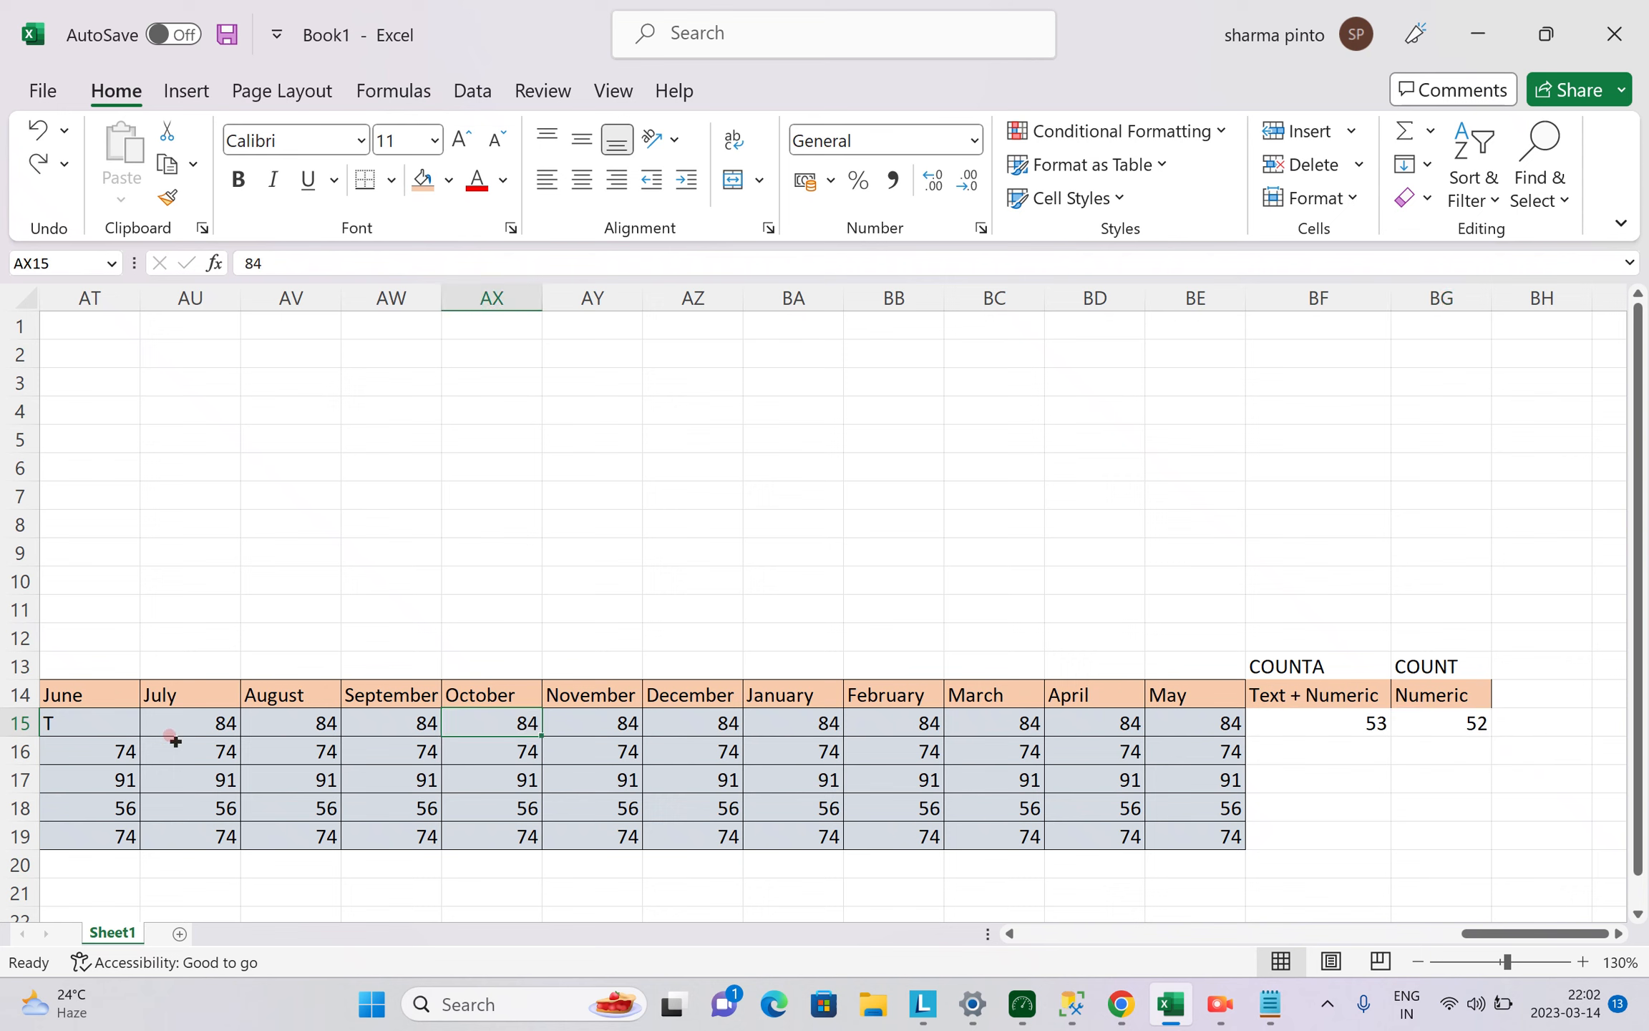
left_click(90, 724)
key("Delete")
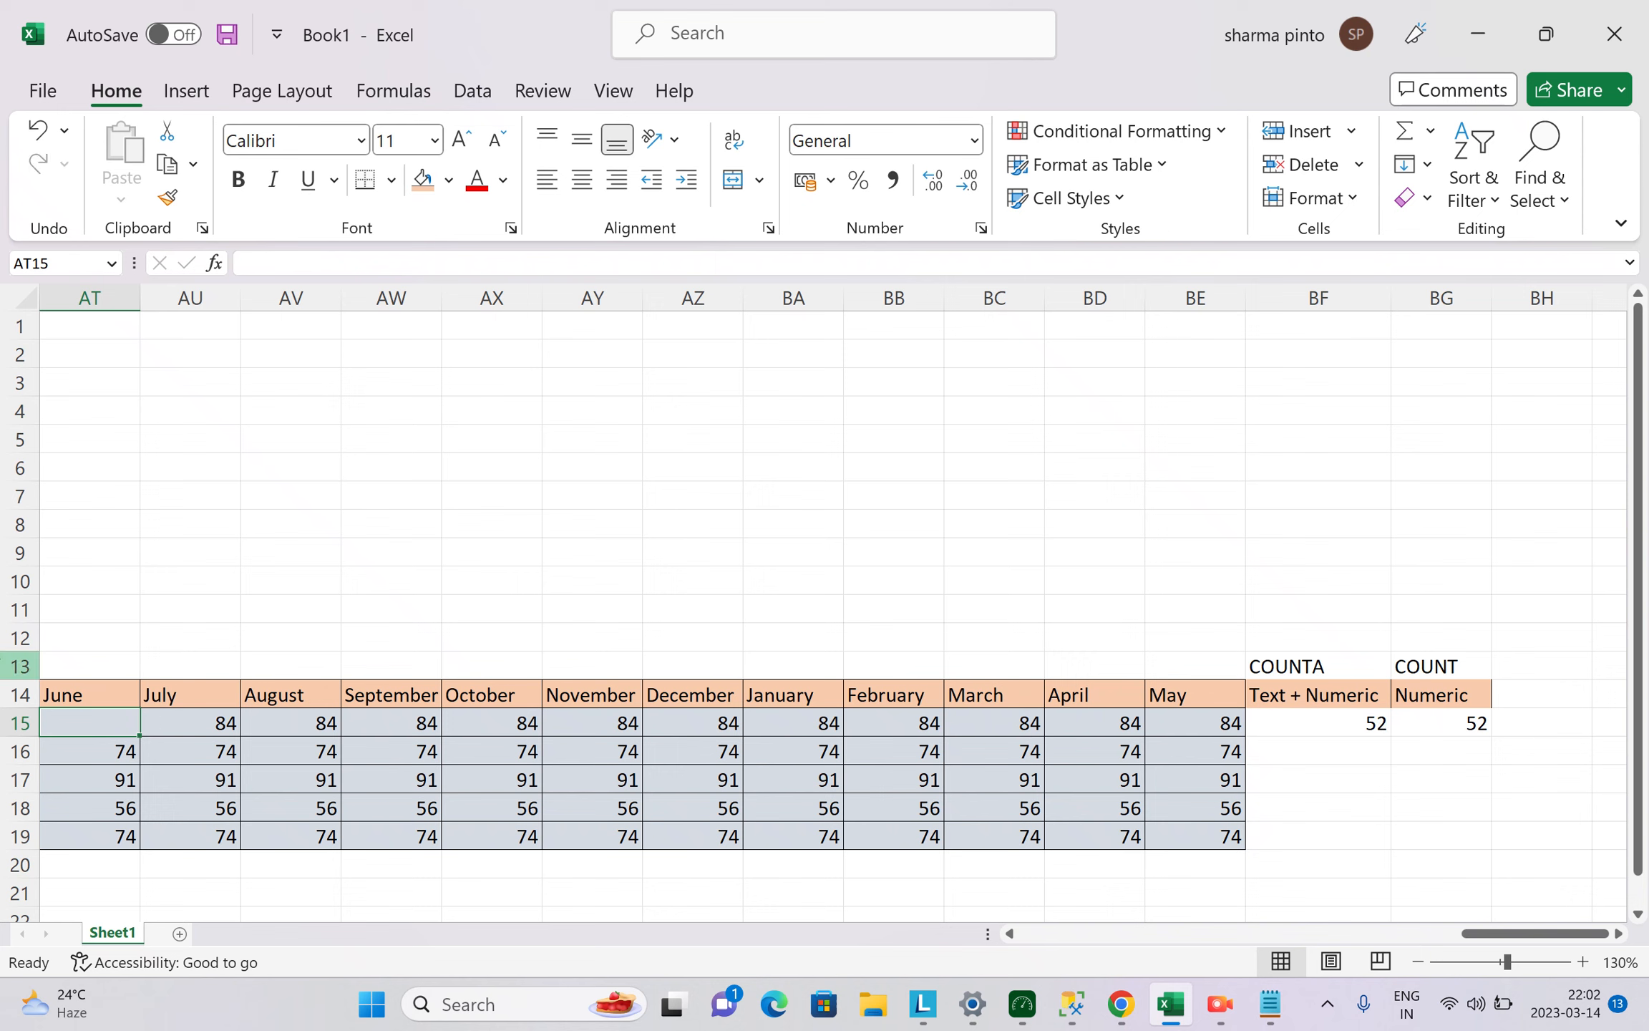
Recheck the COUNT formula against the empty June cell and add the header Blank in BH14.
left_click(1435, 726)
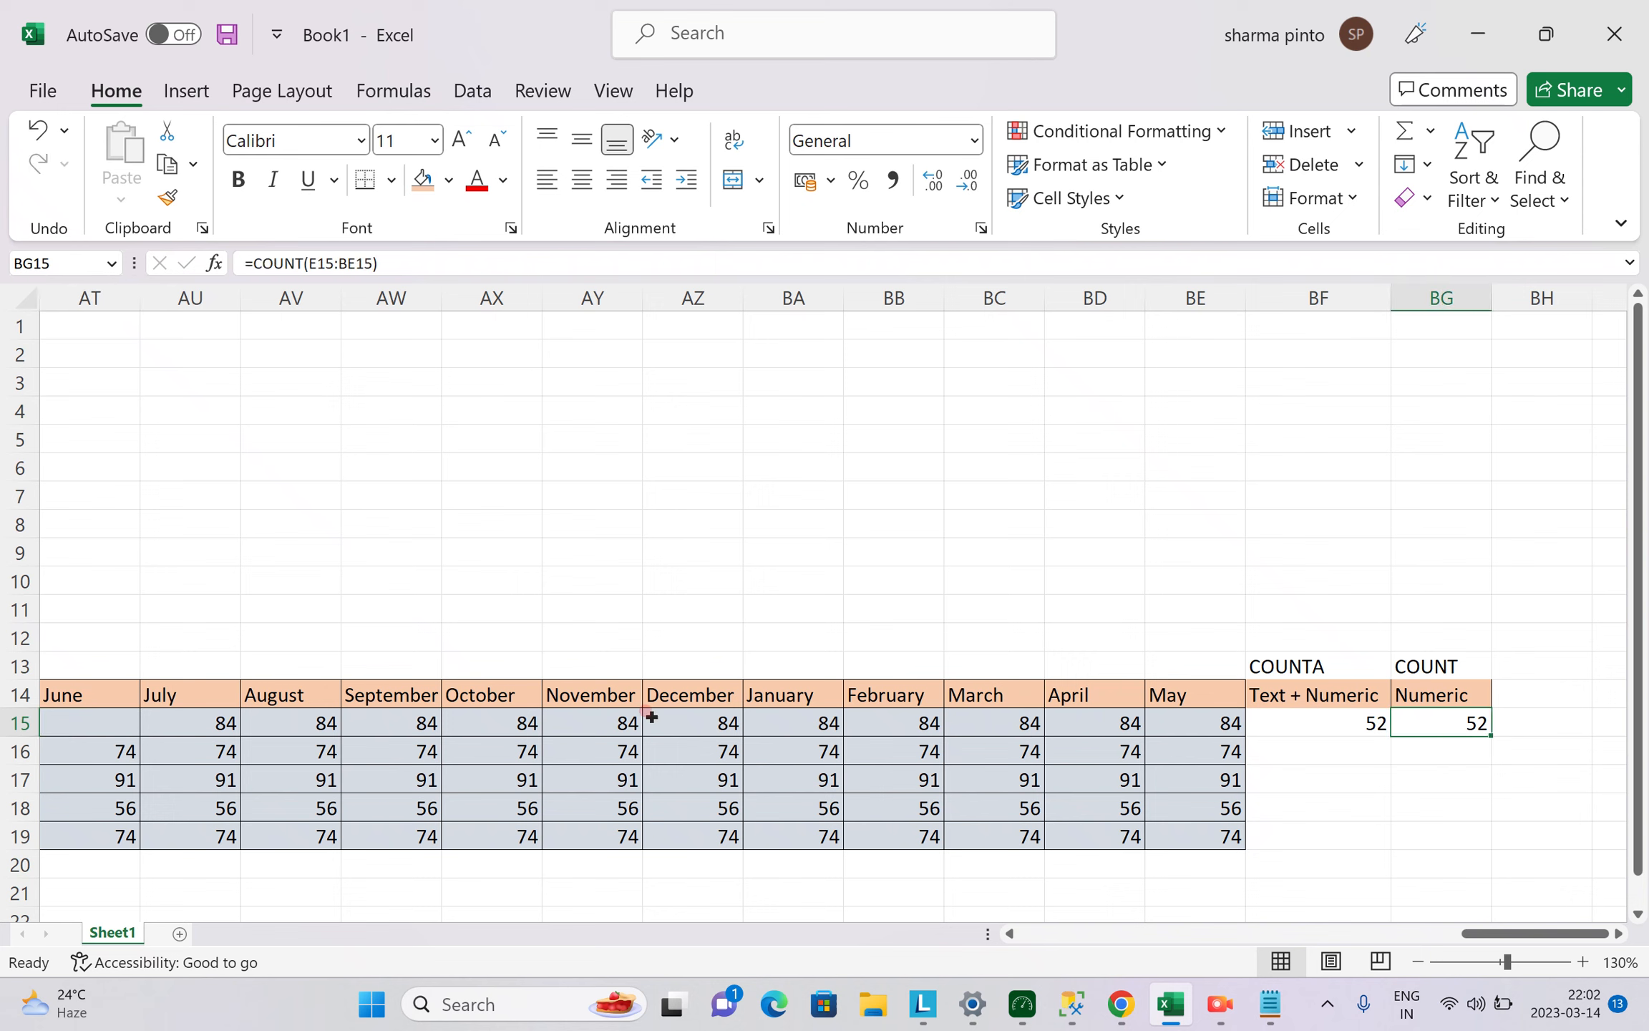
left_click(85, 715)
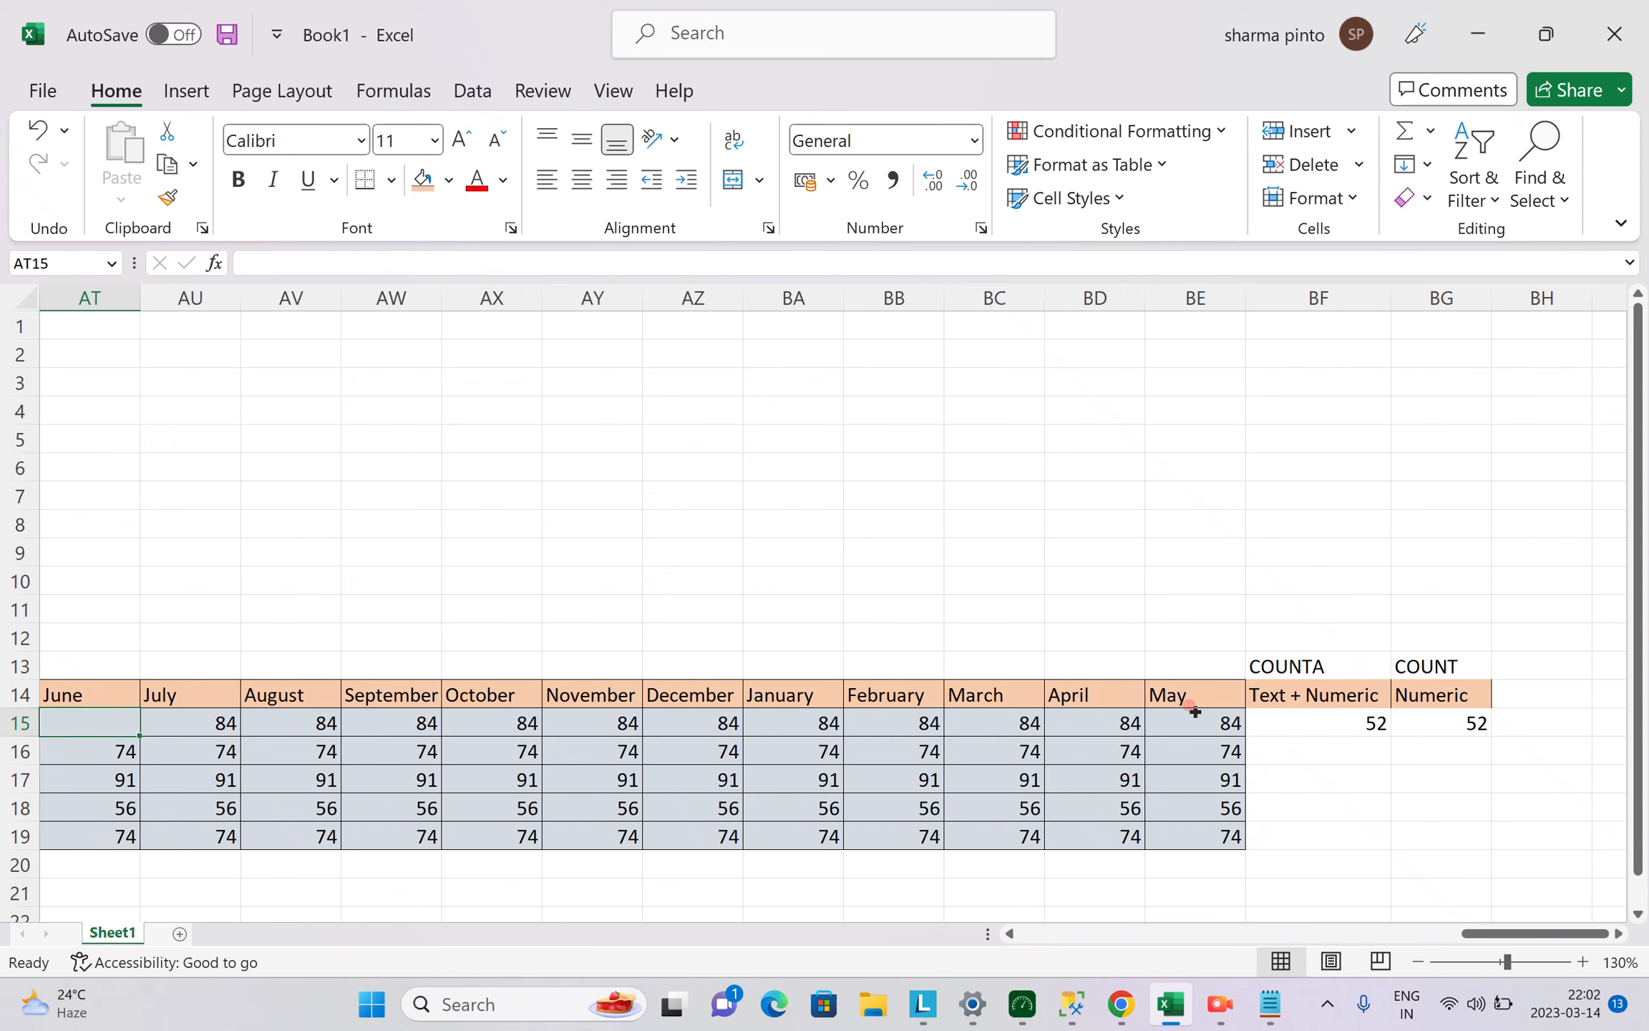
left_click(1528, 696)
type("bLA")
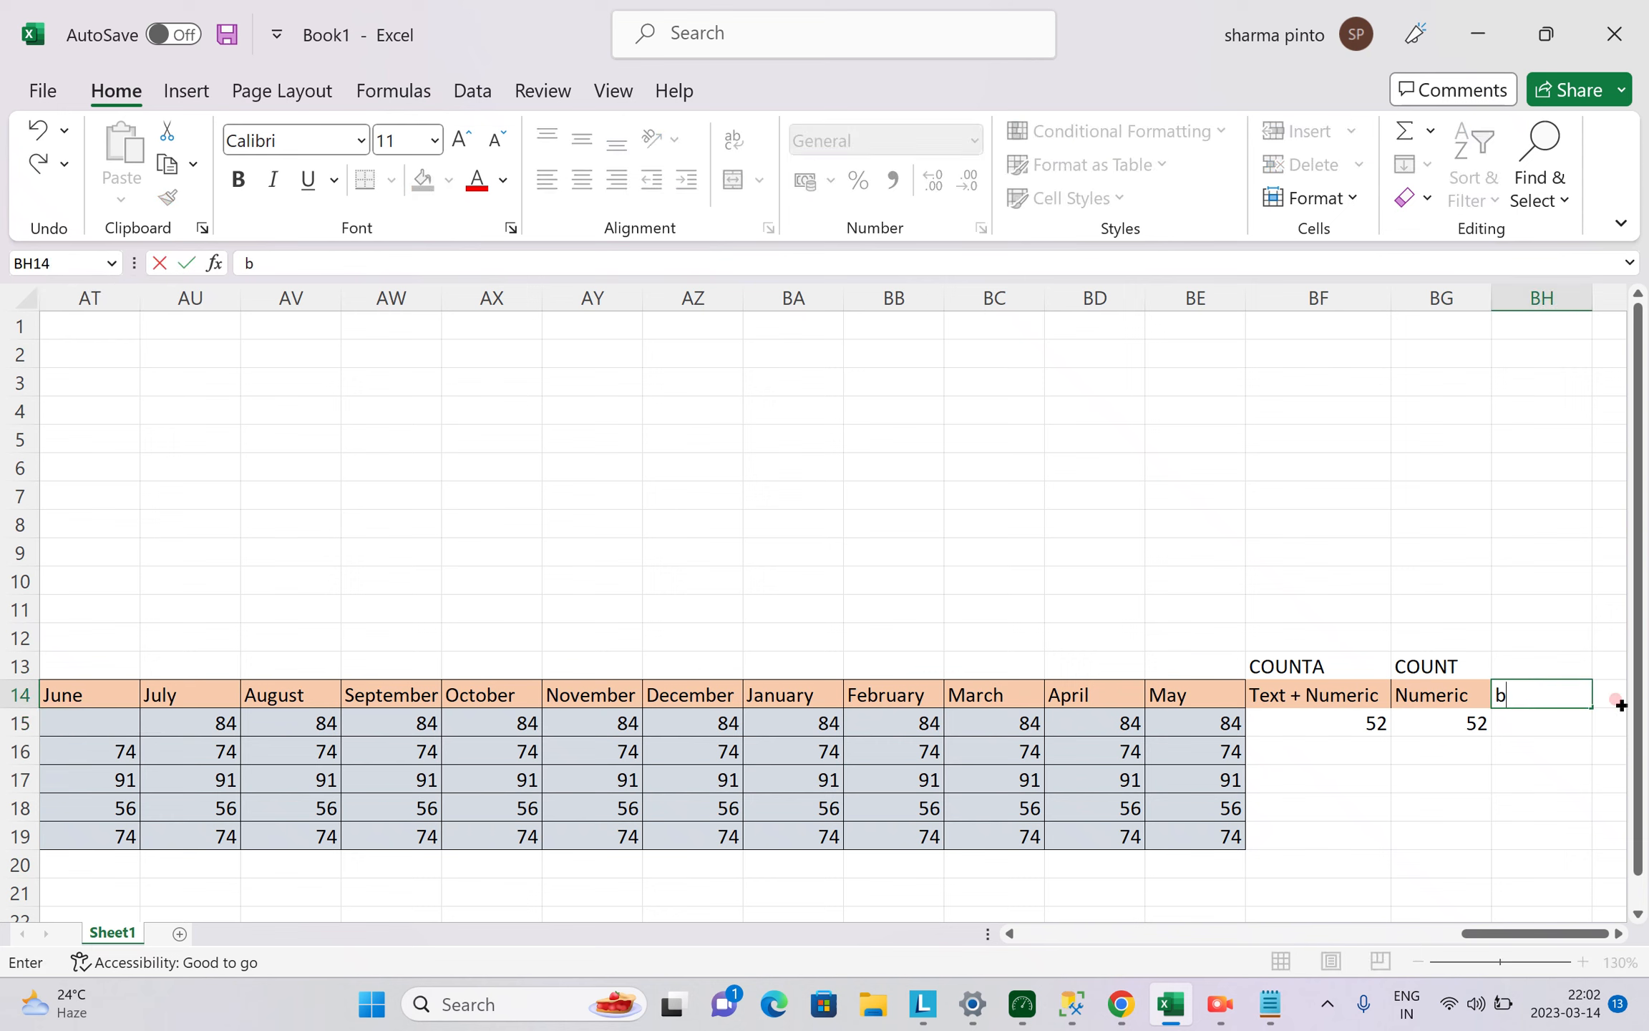
key("Caps_Lock")
type("Blank")
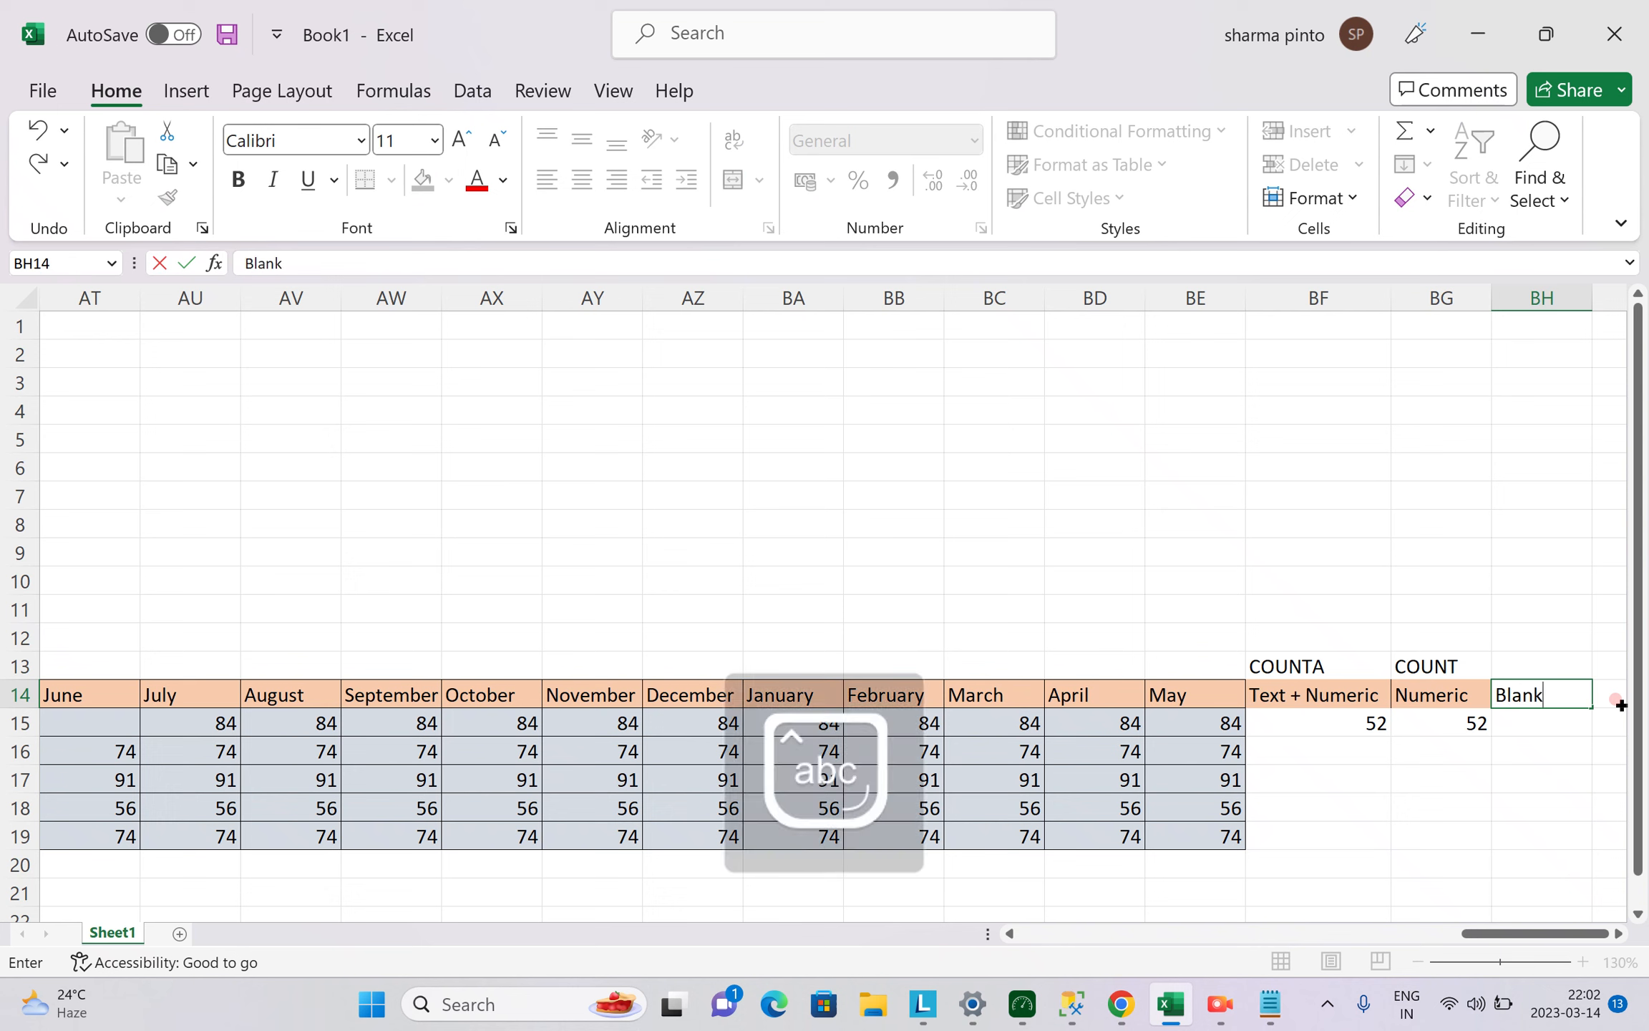
key("Left")
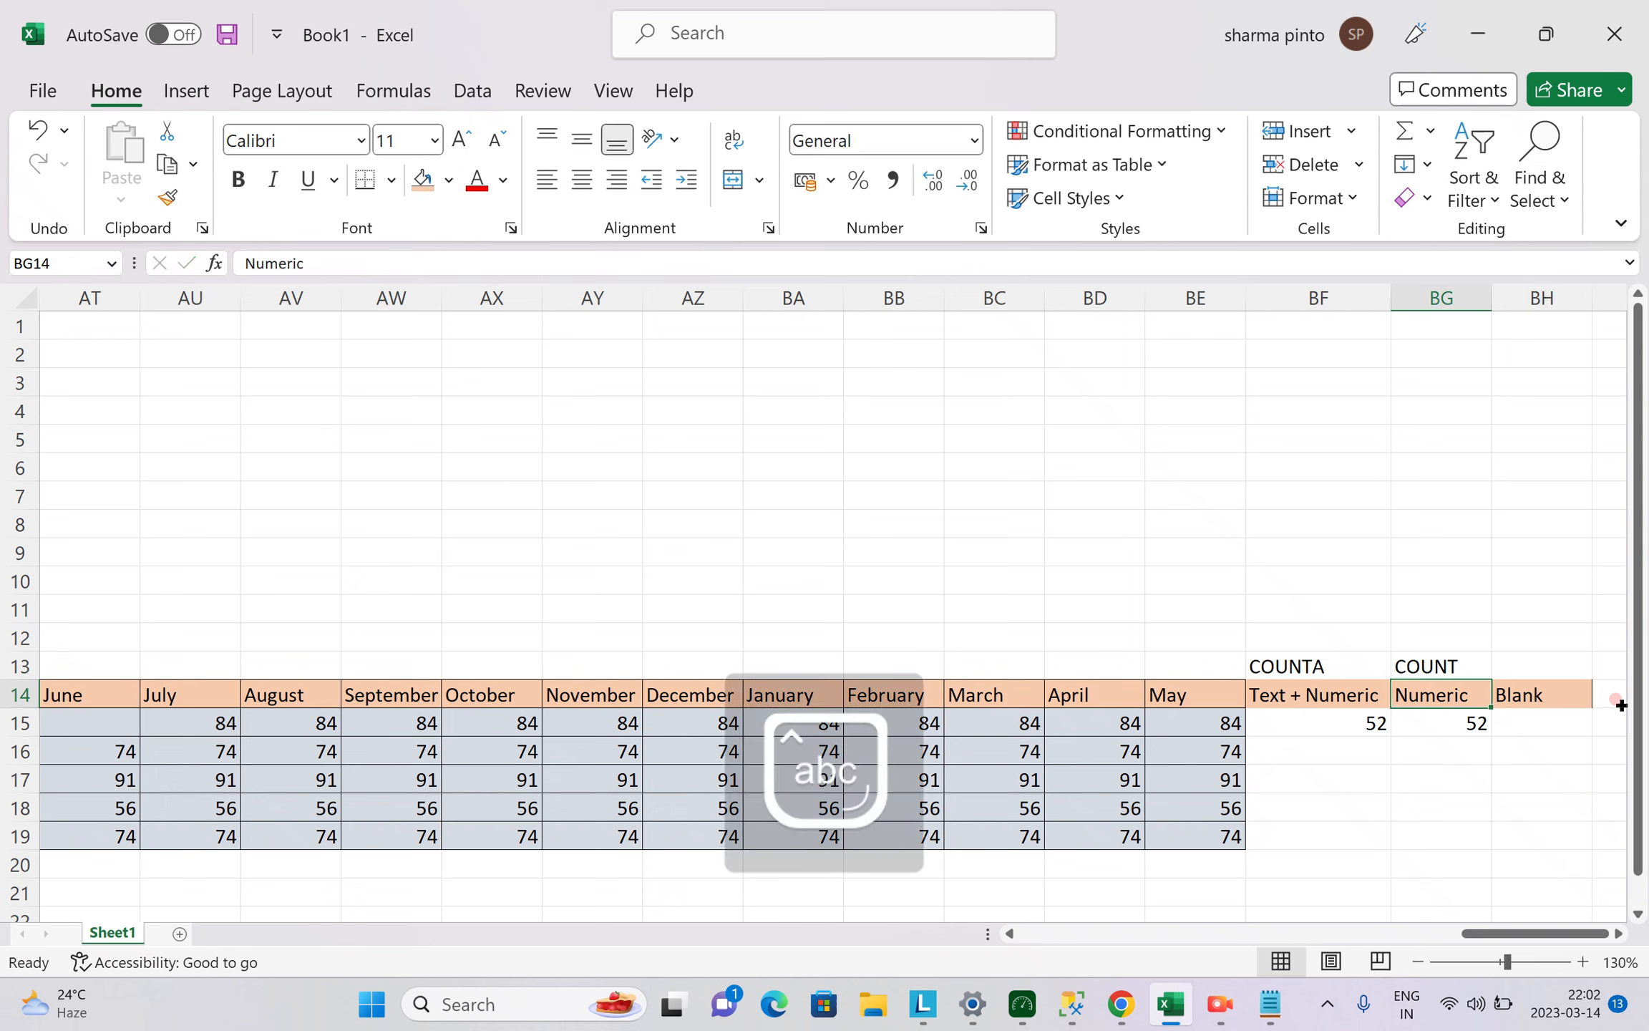
Enter a COUNTBLANK formula over E15:BE15 in BH15, under the Blank header.
key("Right")
key("Down")
type("=")
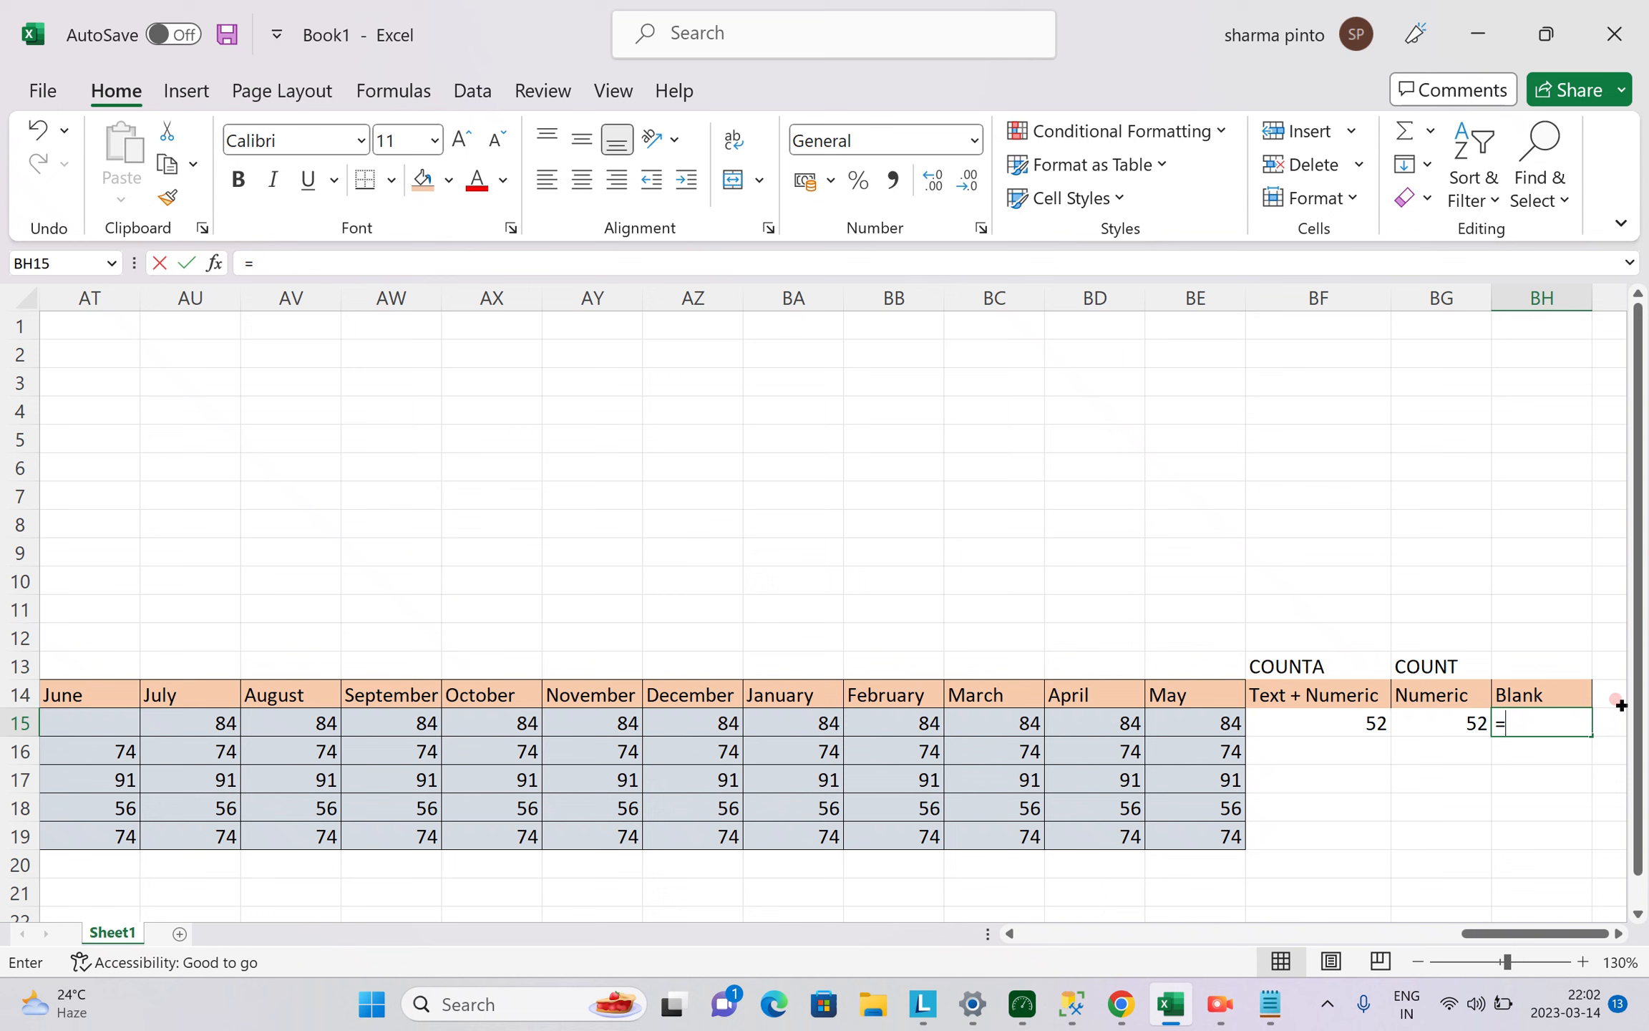
type("bla")
key("BackSpace")
key("BackSpace")
key("BackSpace")
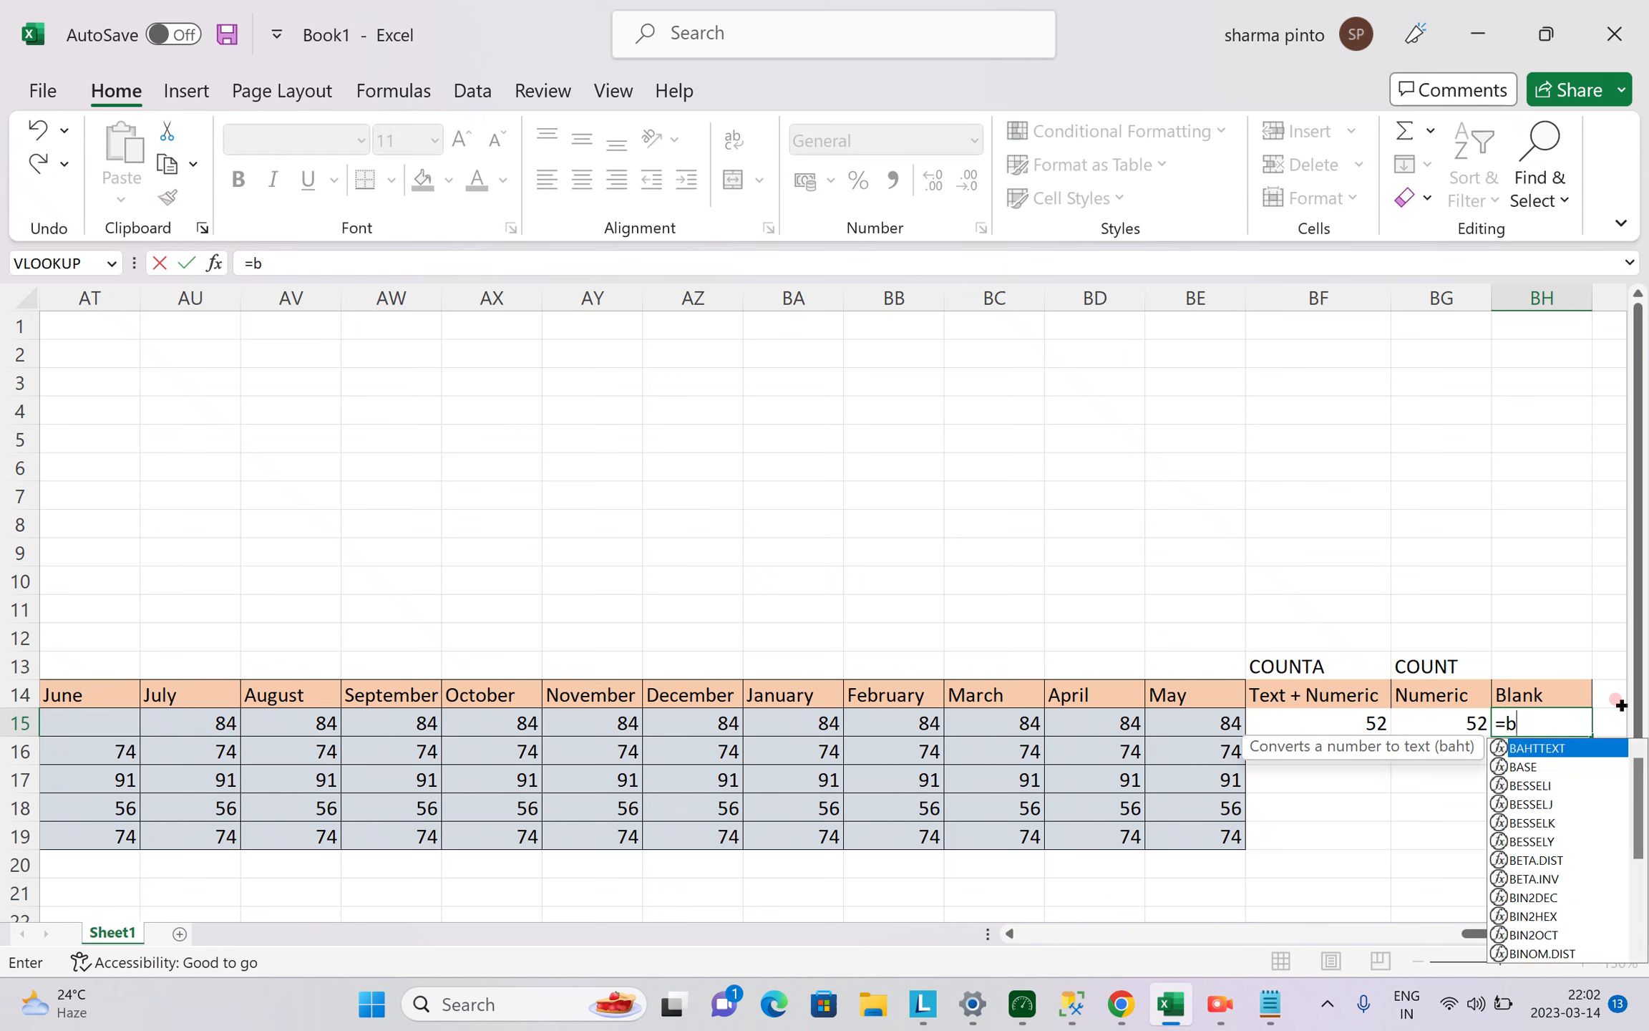
type("countbl")
key("Tab")
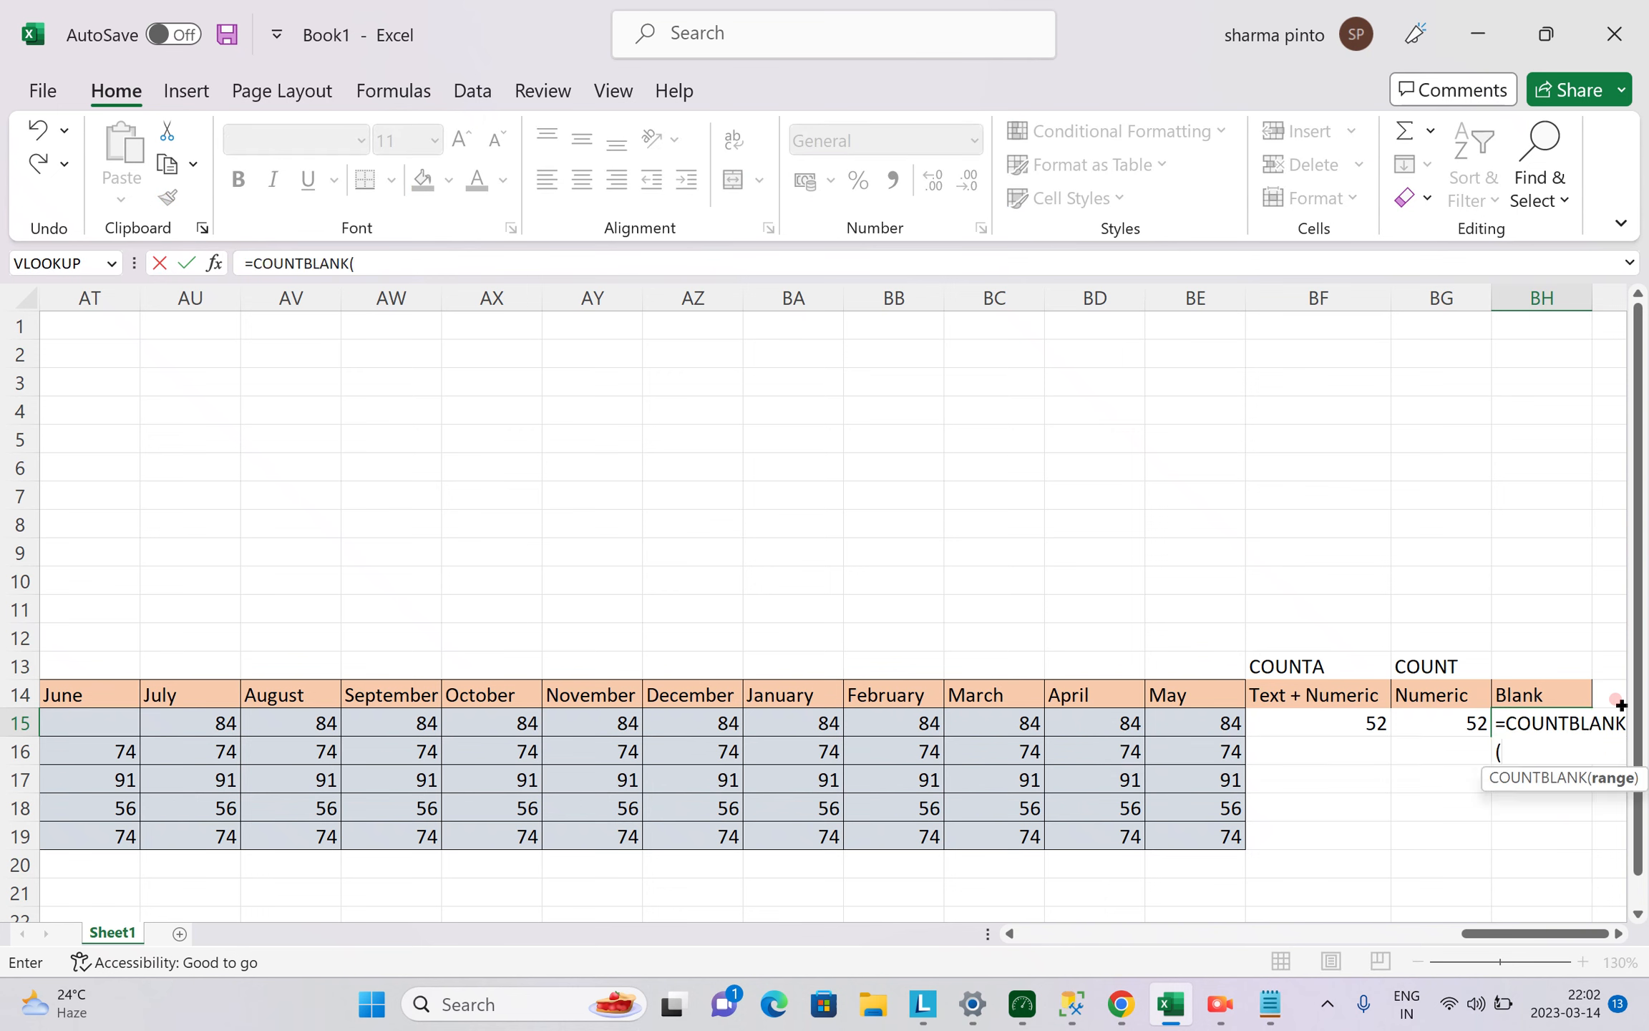
left_click(1163, 725)
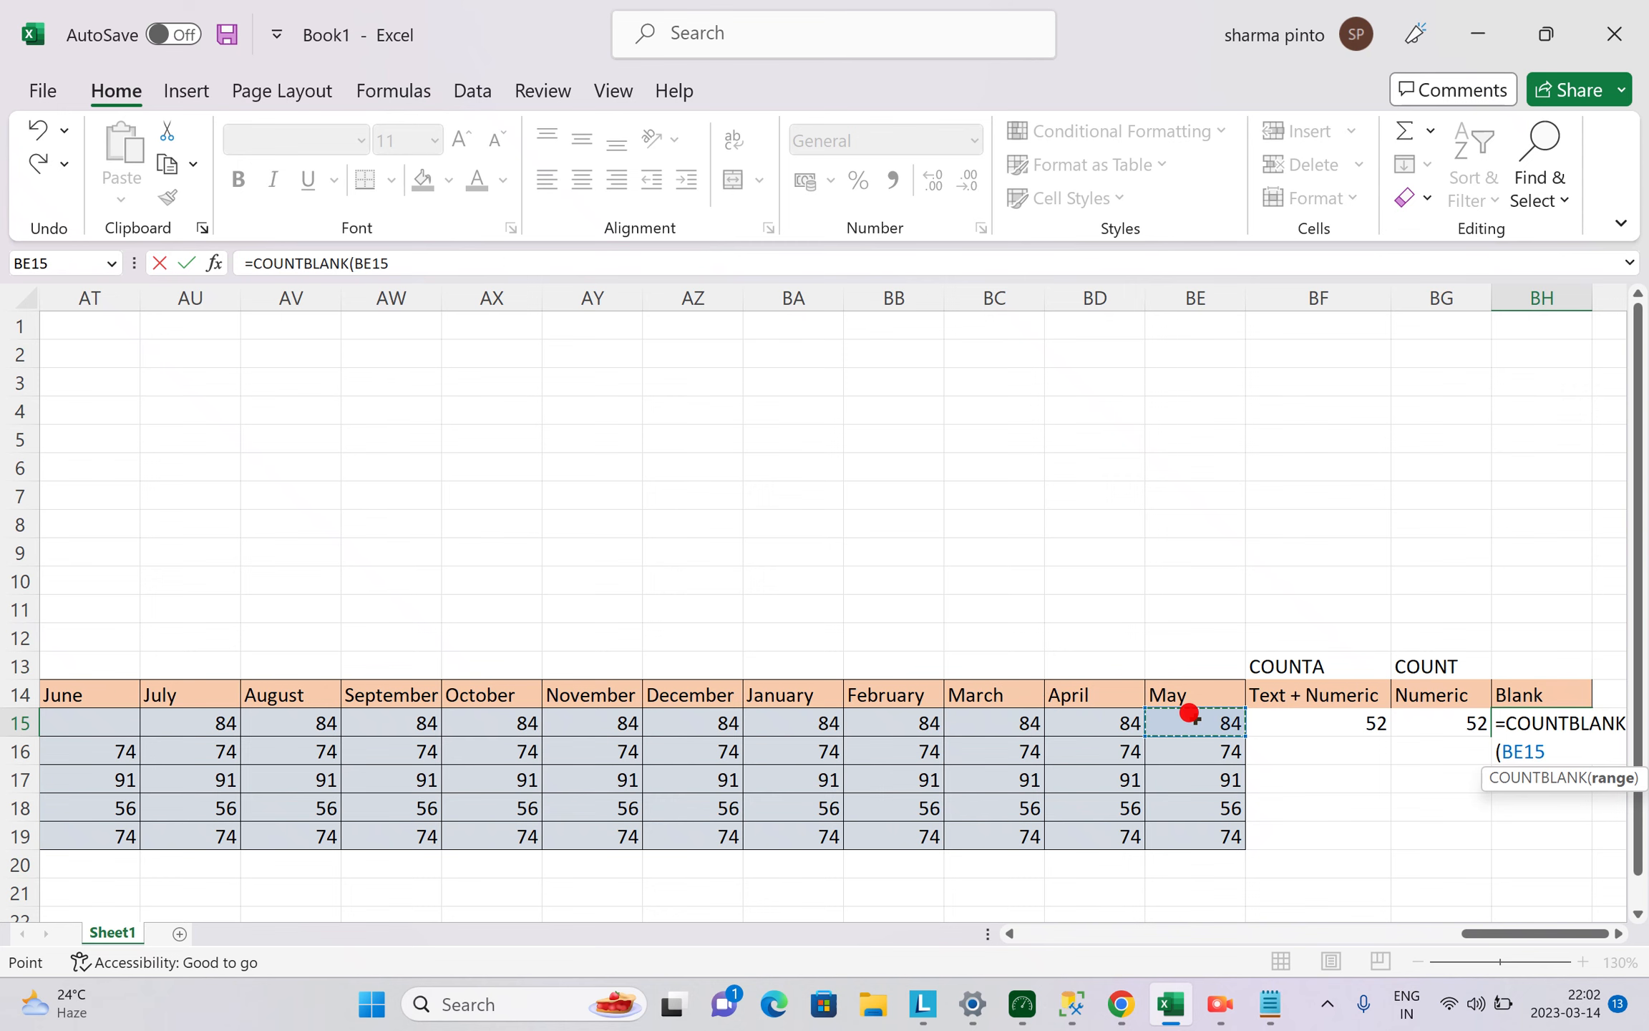
key("ctrl+shift+Left")
key("ctrl+shift+Left")
key("ctrl+shift+Left")
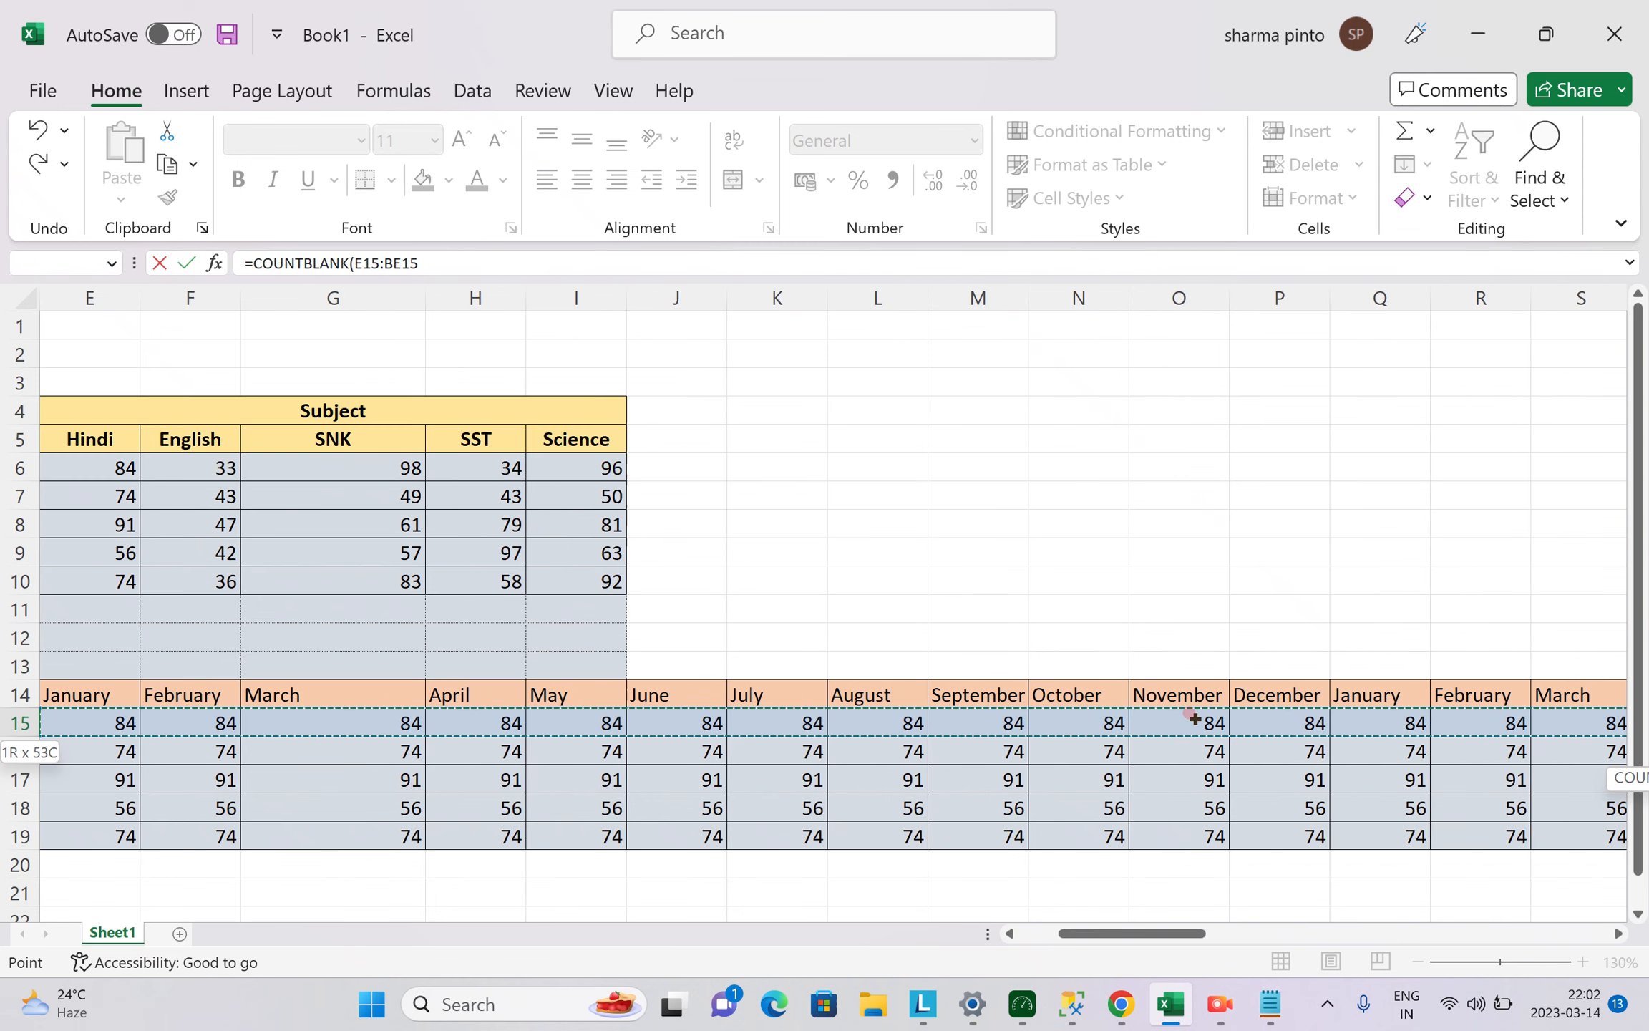
key("Return")
key("Up")
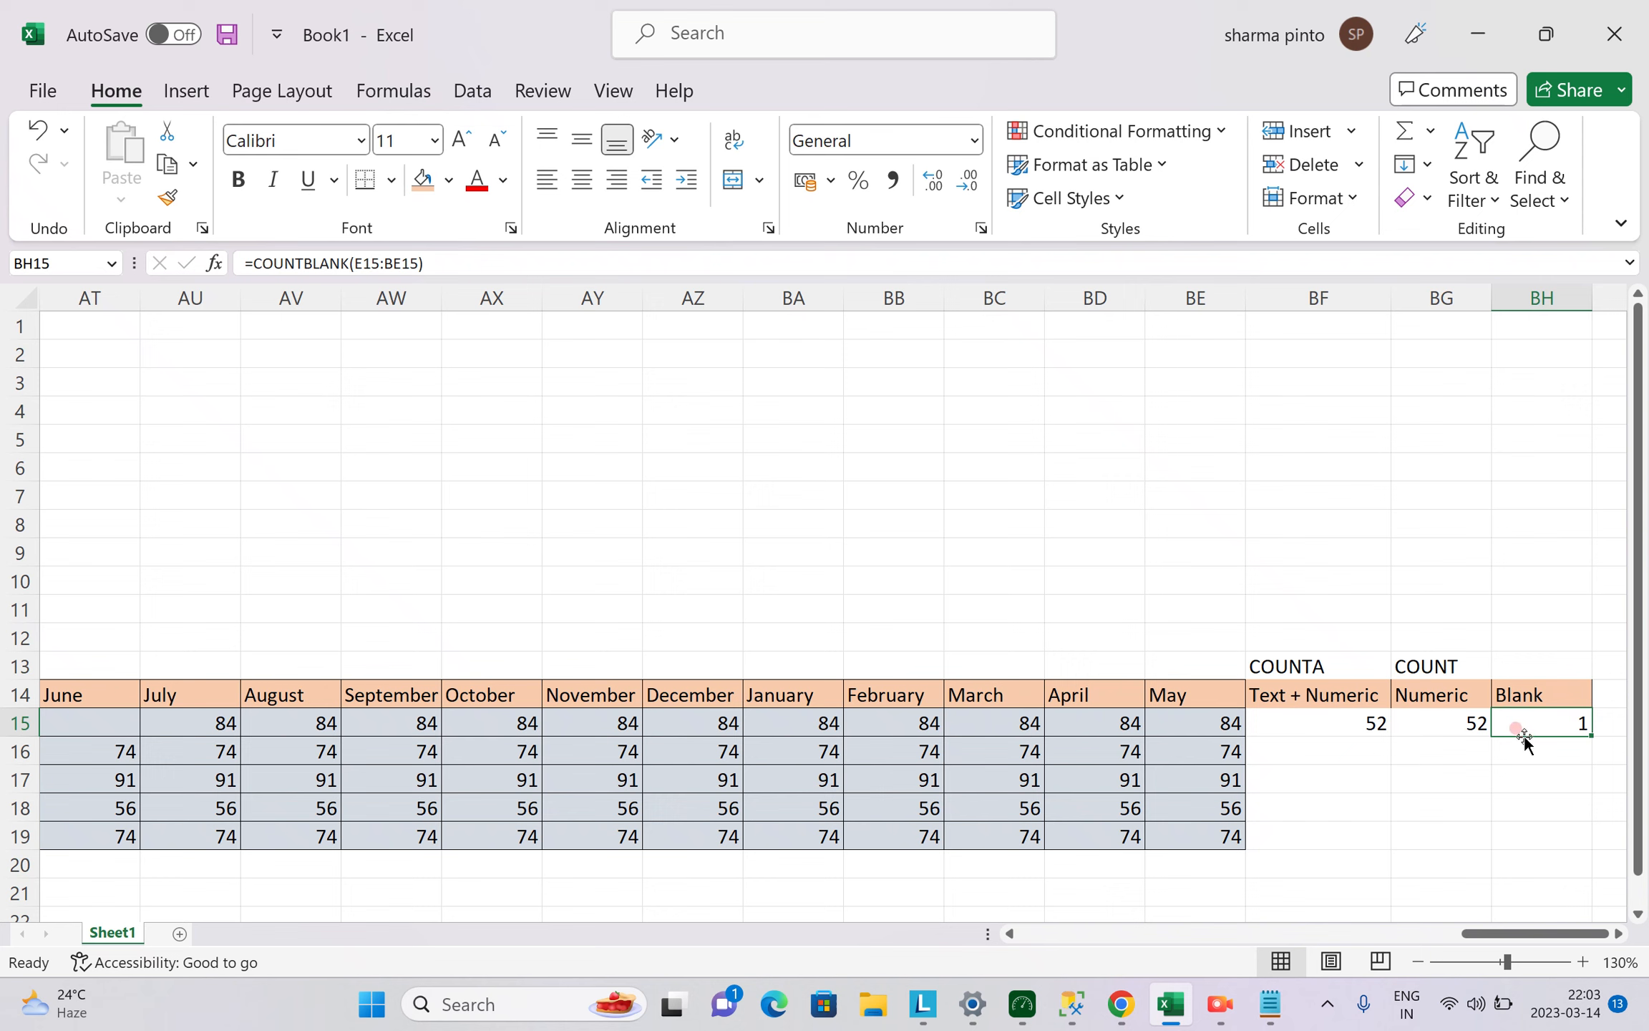
Enter a COUNTBLANK formula in BA9 over six empty cells above it in the same column.
left_click_drag(794, 381, 805, 501)
left_click(806, 552)
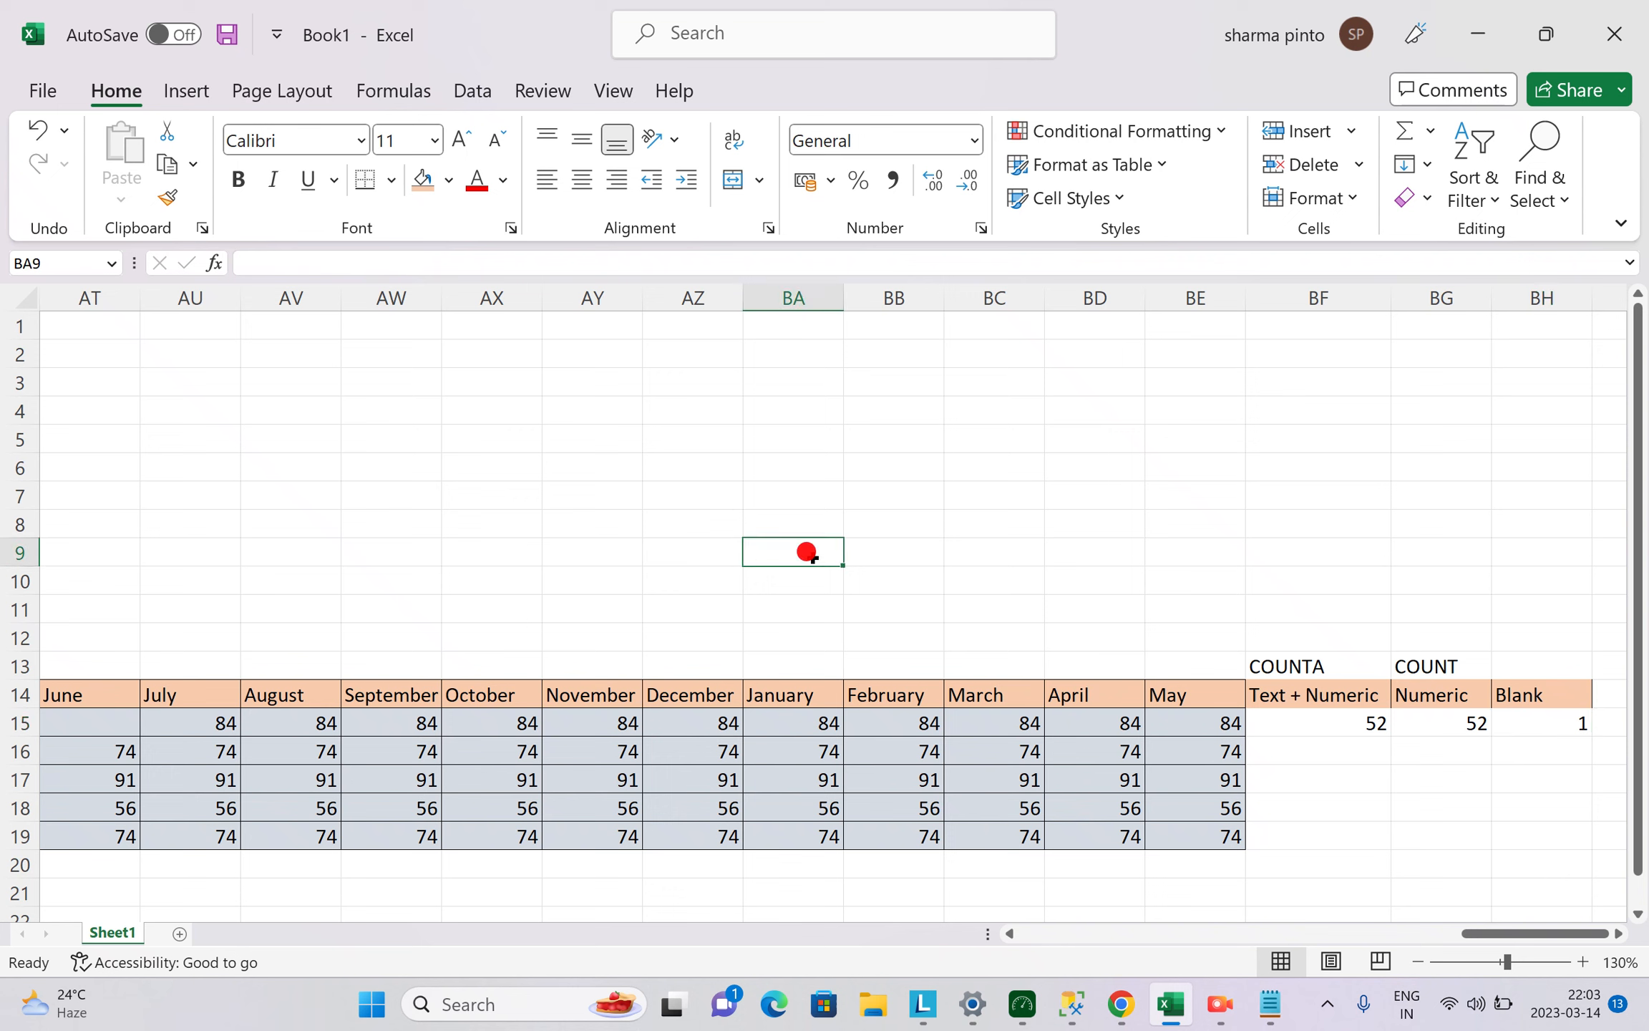
type("=b")
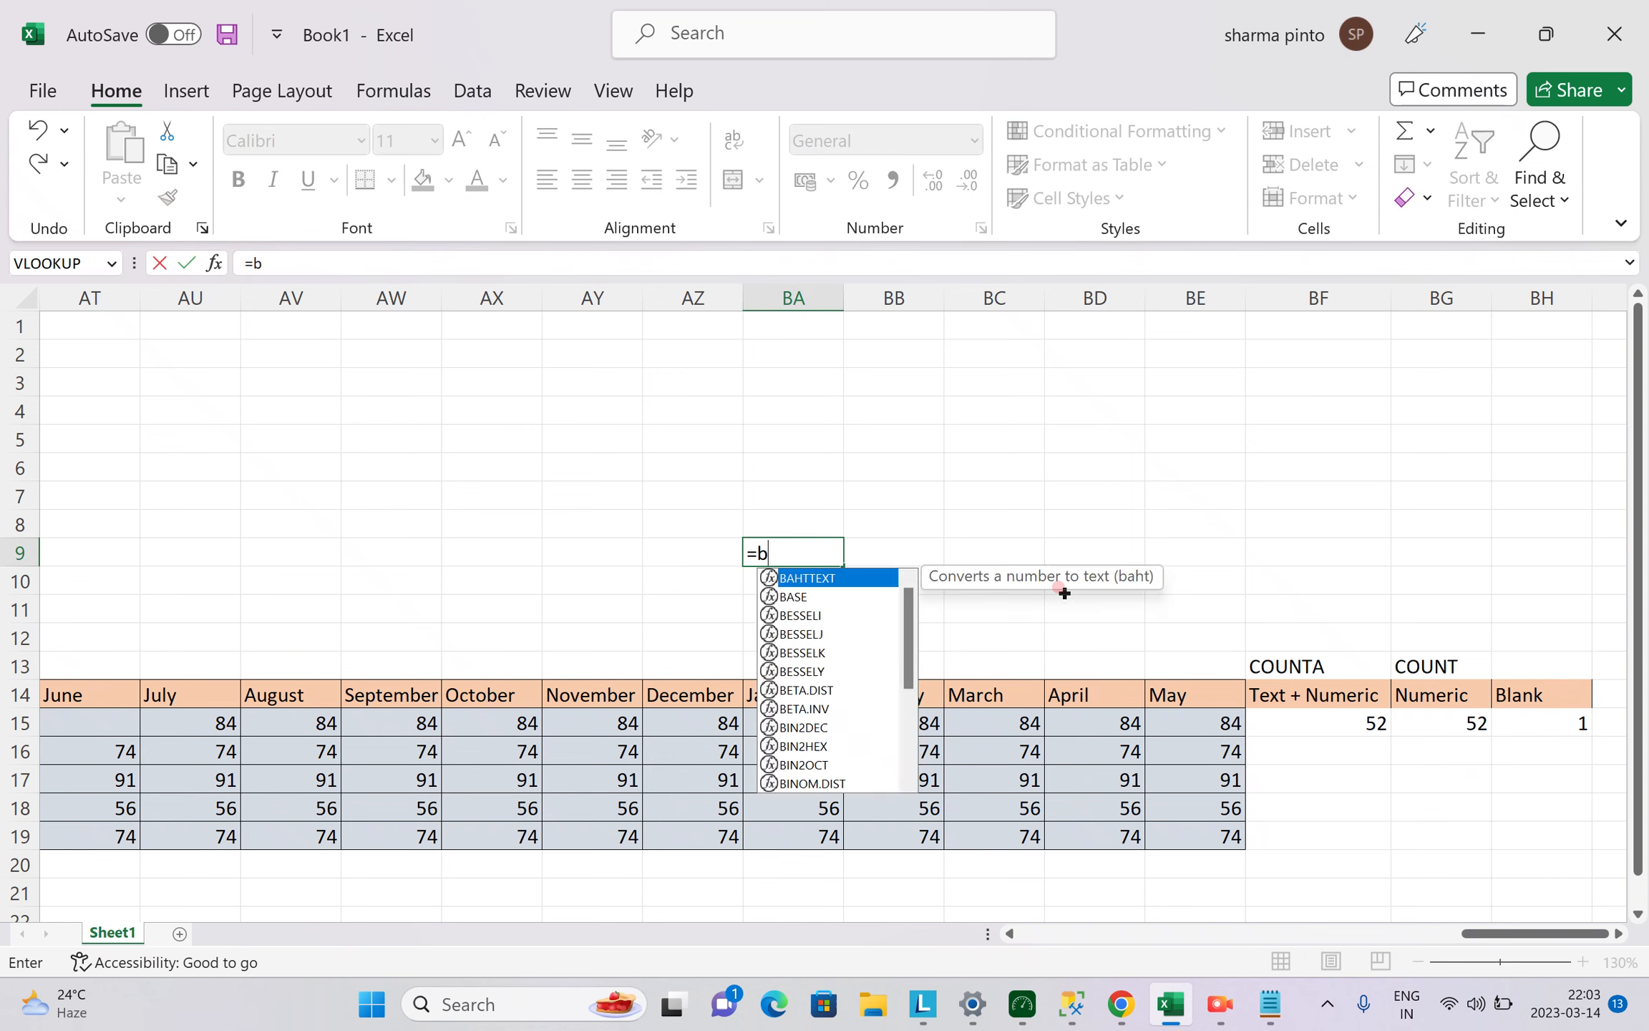
type("lank")
key("Tab")
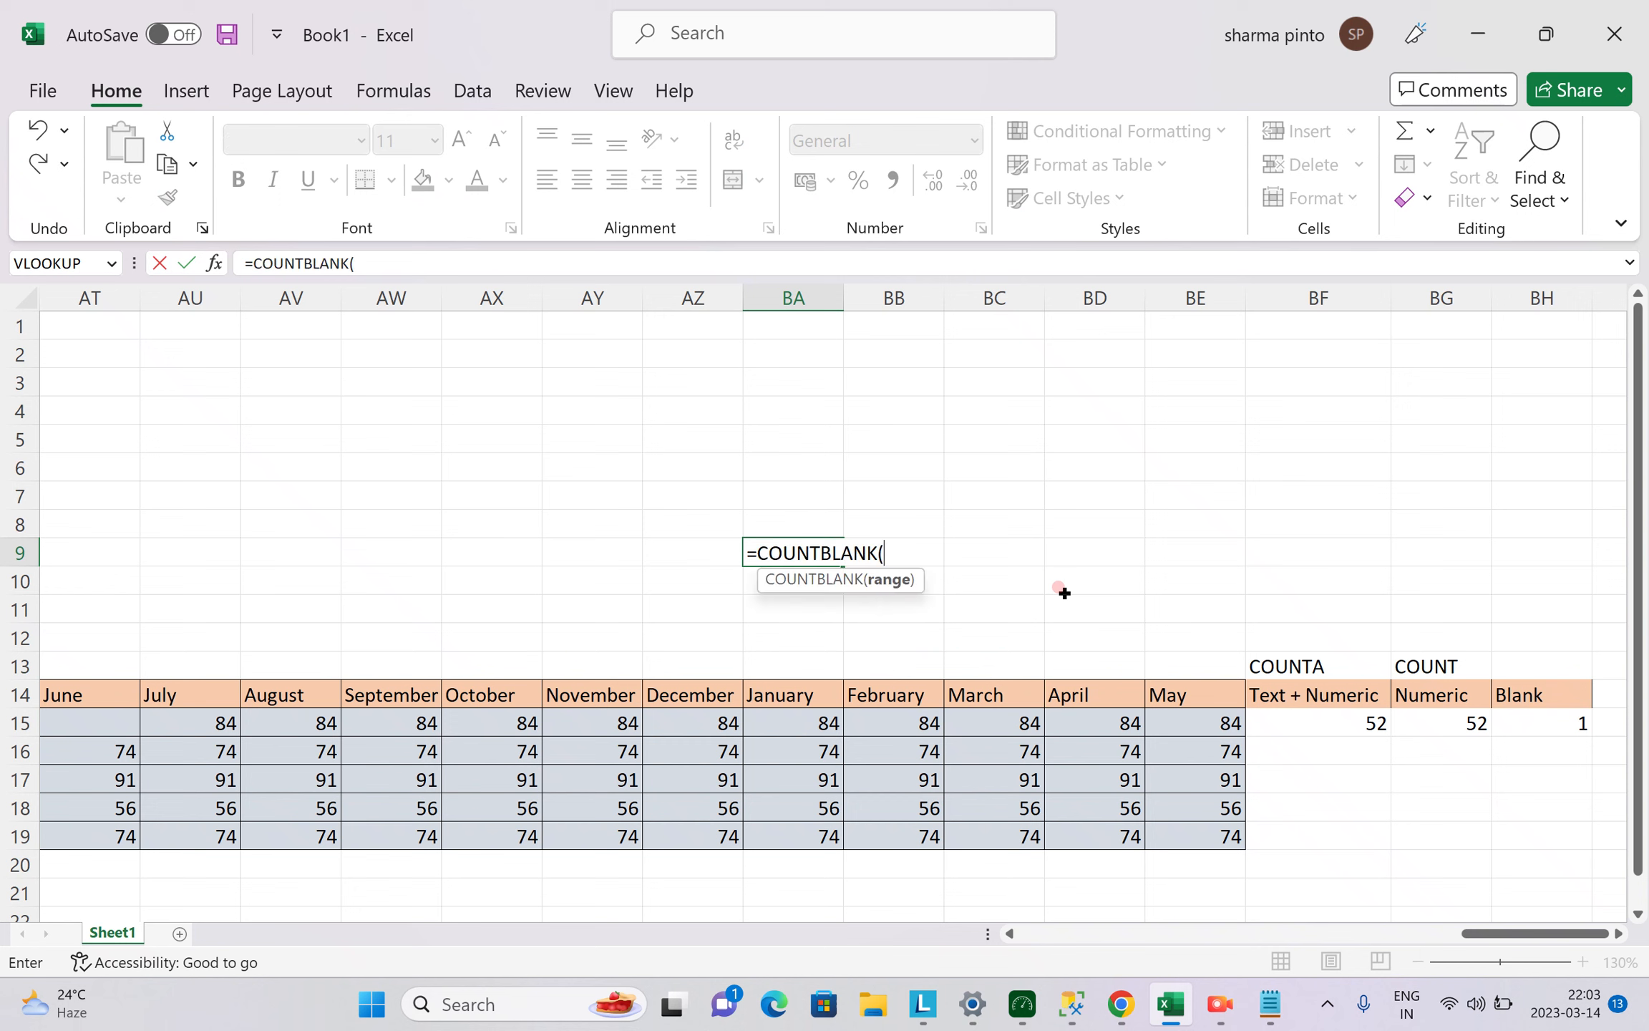
left_click_drag(767, 358, 788, 495)
key("Return")
key("Up")
Examine the COUNTBLANK formula in BH15 and the row 15 values it covers.
left_click_drag(802, 494, 1030, 519)
left_click(1543, 724)
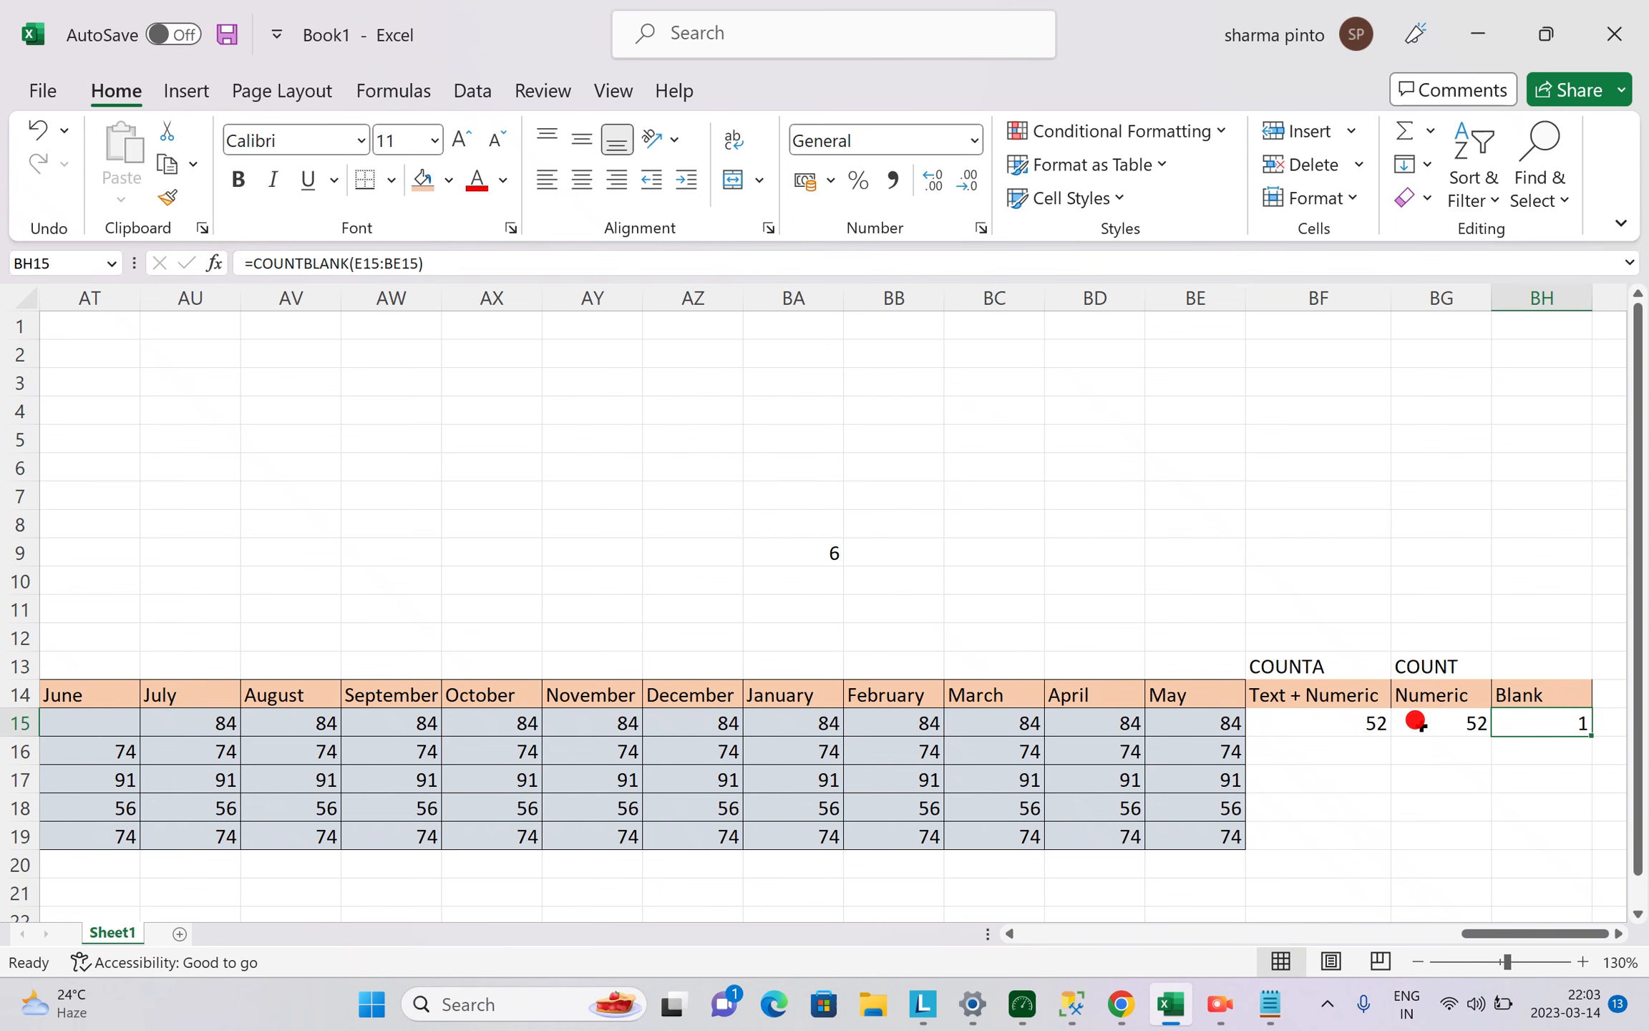
left_click(636, 725)
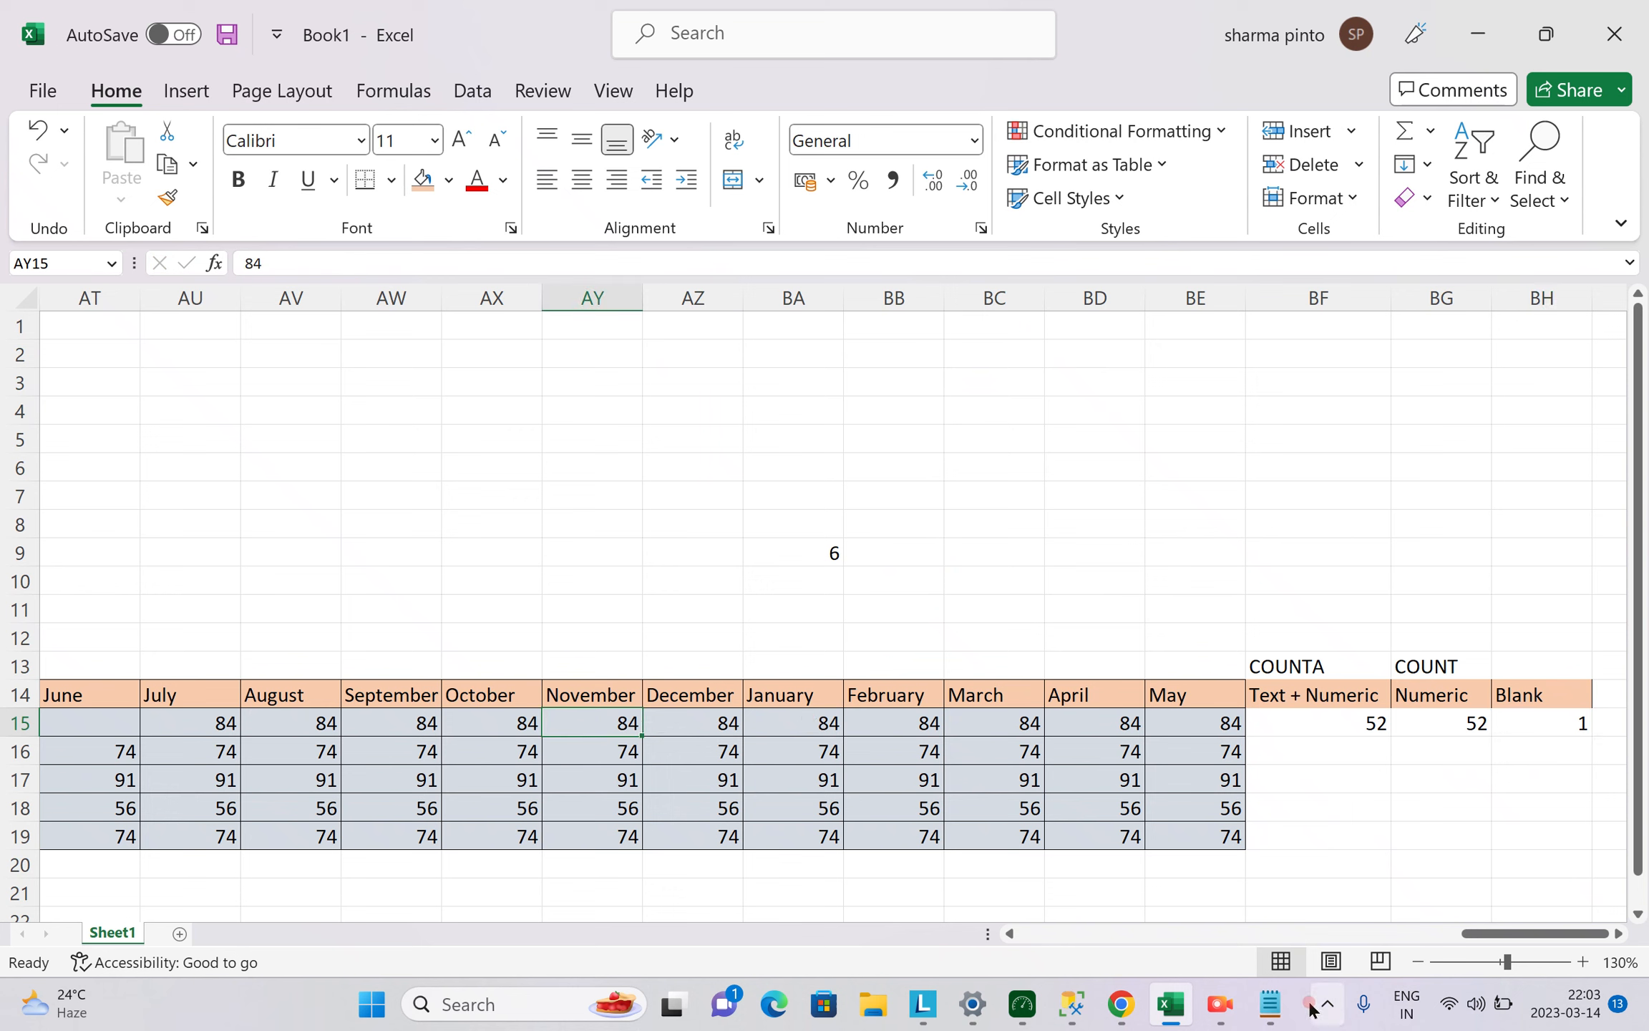
Switch to Notepad and read the descriptions of COUNTIF and MAX in the function list.
left_click(1270, 1004)
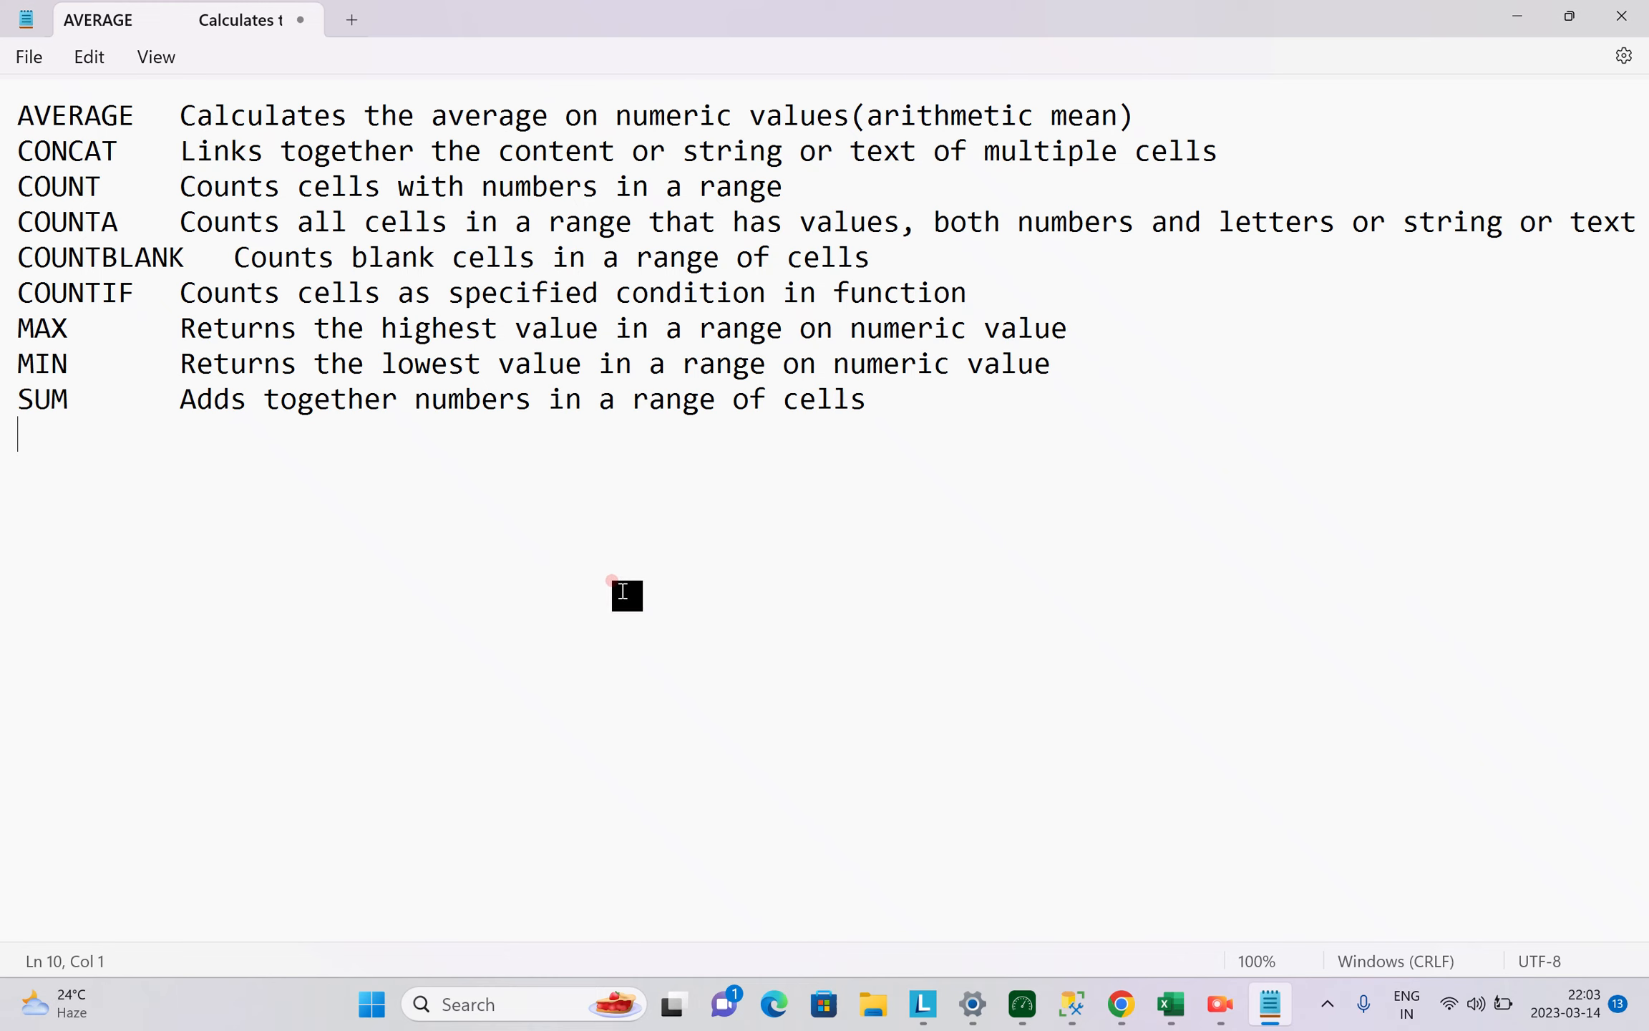
double_click(115, 292)
double_click(355, 330)
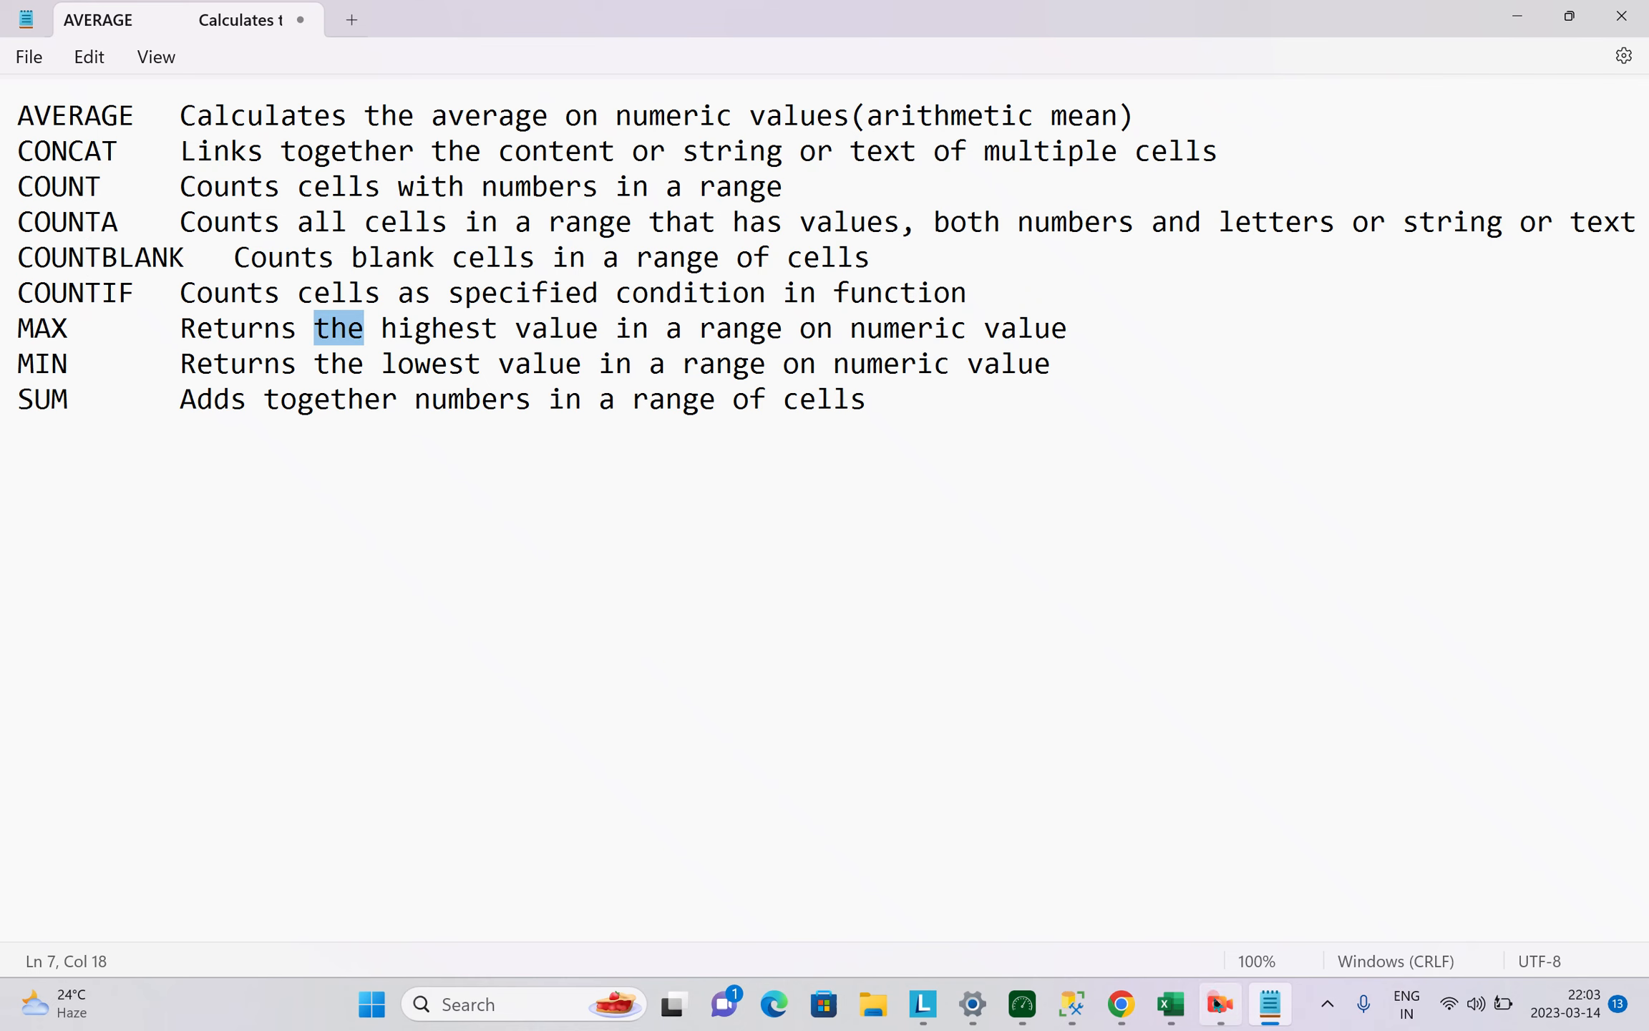
Switch back to Excel and enter 32 in the empty June cell AT15.
left_click(1171, 1004)
left_click(934, 608)
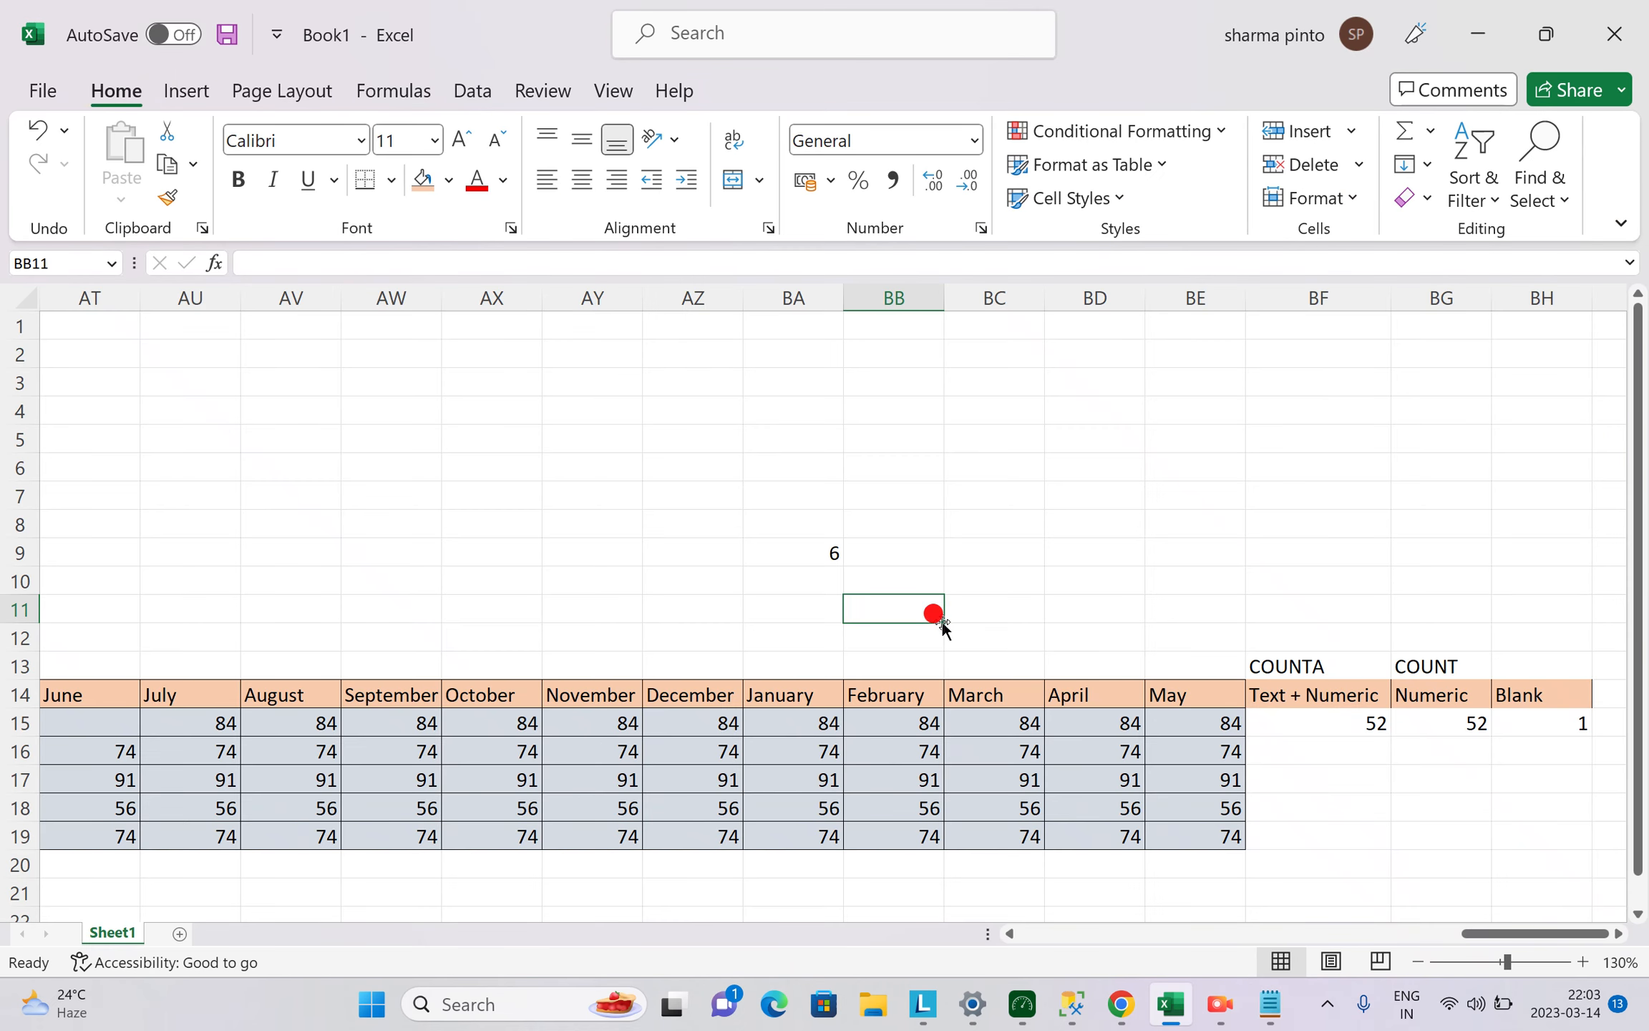
left_click(1134, 725)
key("ctrl+Left")
key("Left")
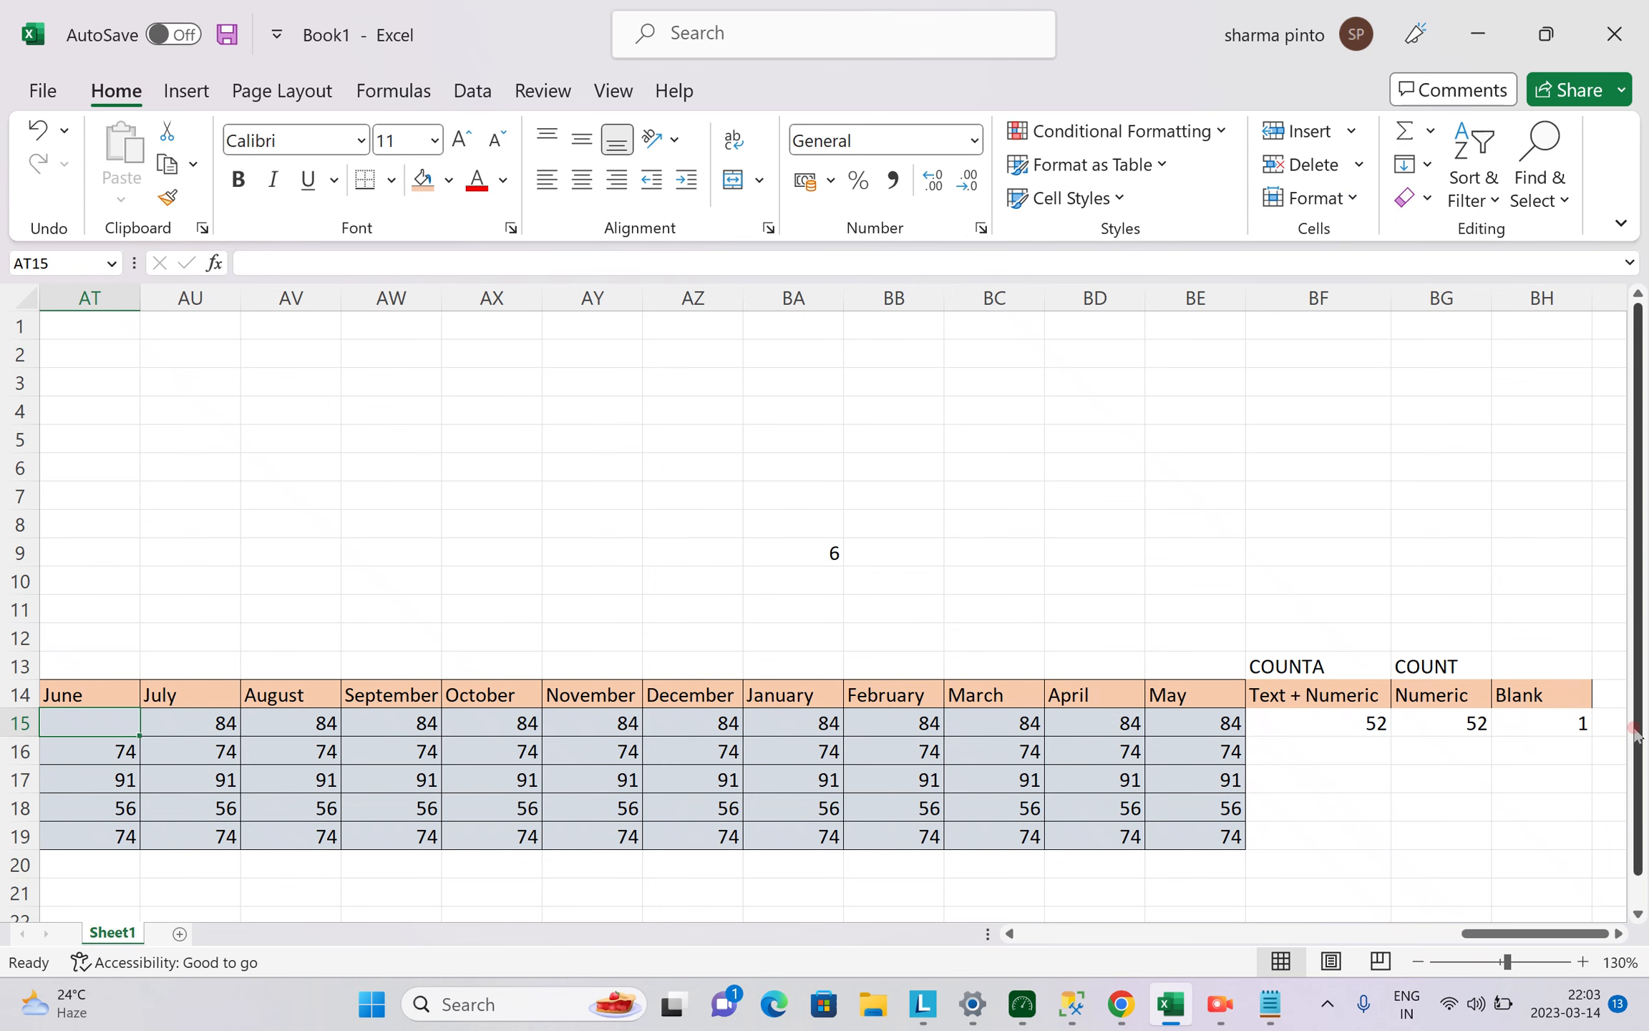
key("Left")
key("Right")
type("32")
key("Return")
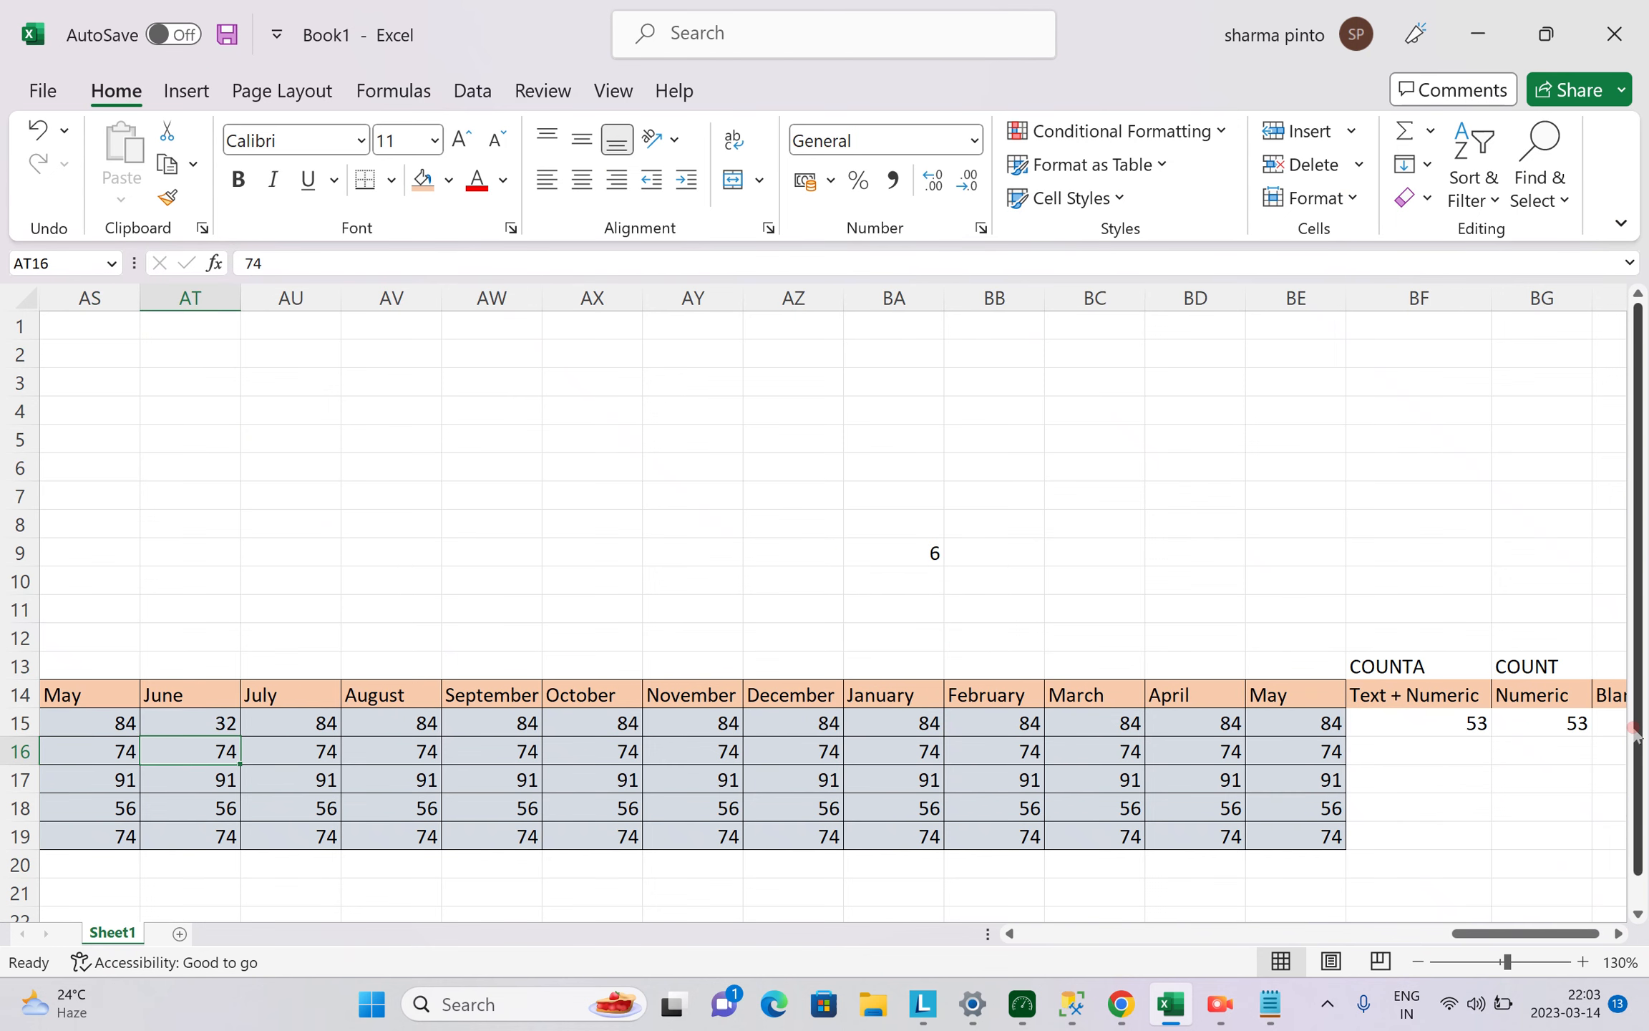
Remove the whole monthly table by deleting everything from row 14 down to the end of the sheet.
key("ctrl+Home")
key("Down")
key("Down")
key("Down")
key("Down")
key("Down")
key("Down")
key("Down")
key("Down")
key("Down")
key("Down")
key("Down")
key("Down")
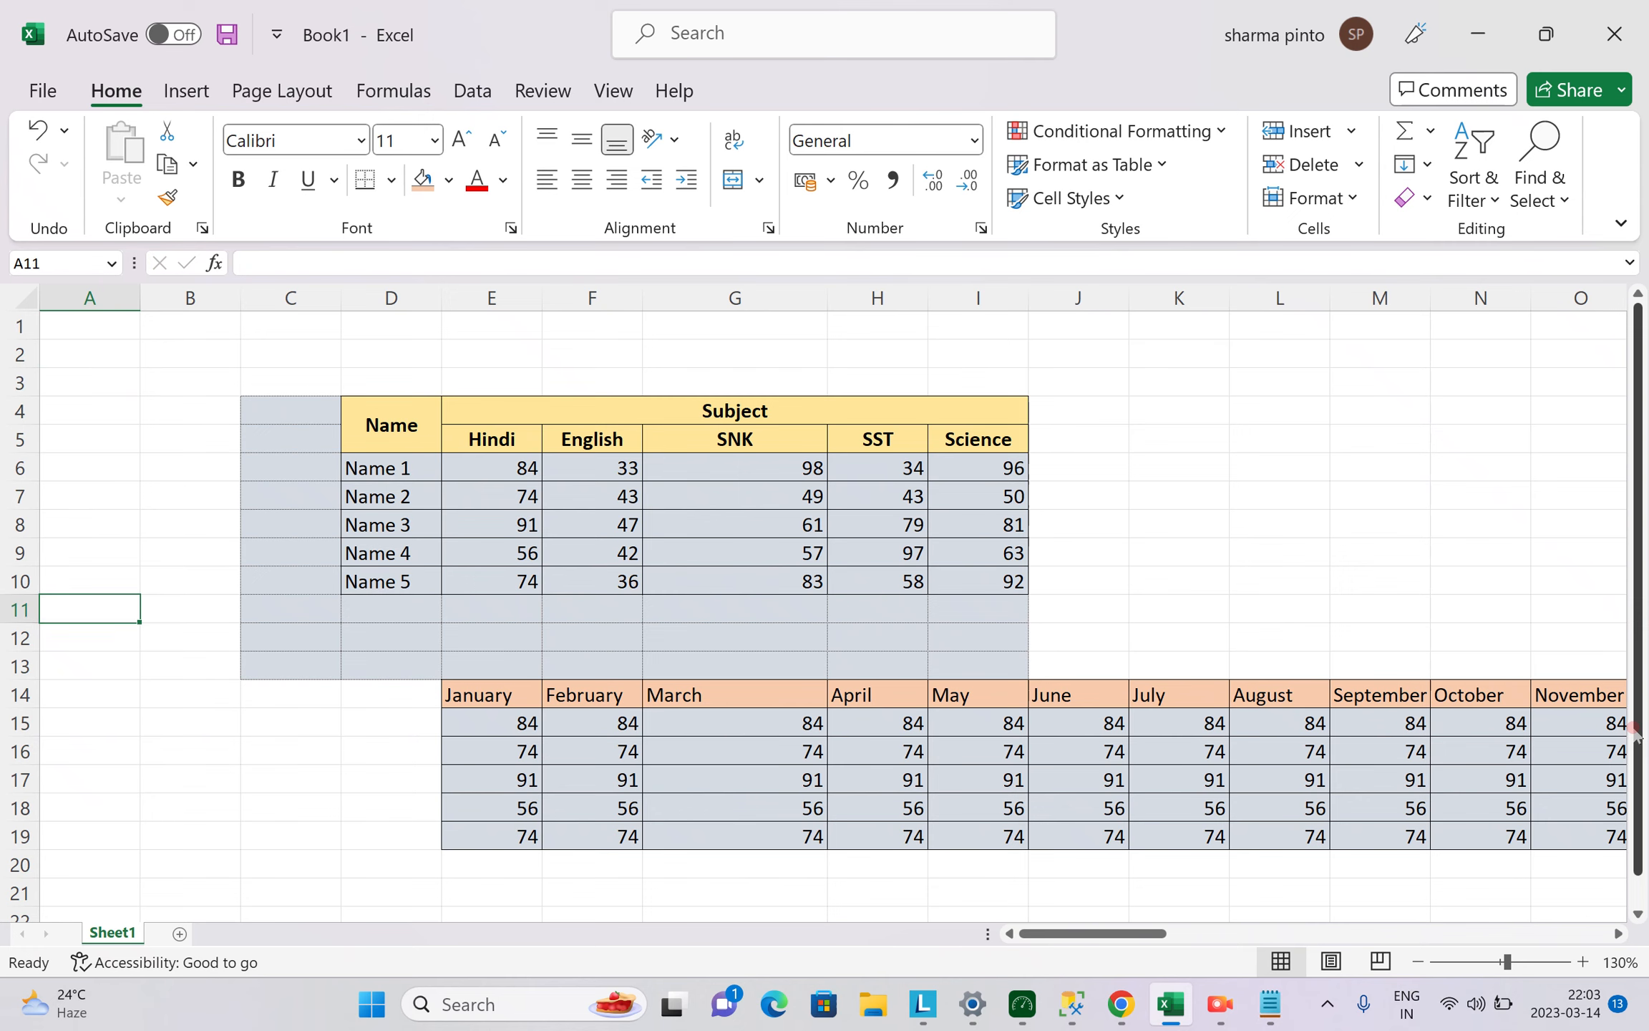
key("Down")
key("ctrl+shift+Down")
key("ctrl+shift+Right")
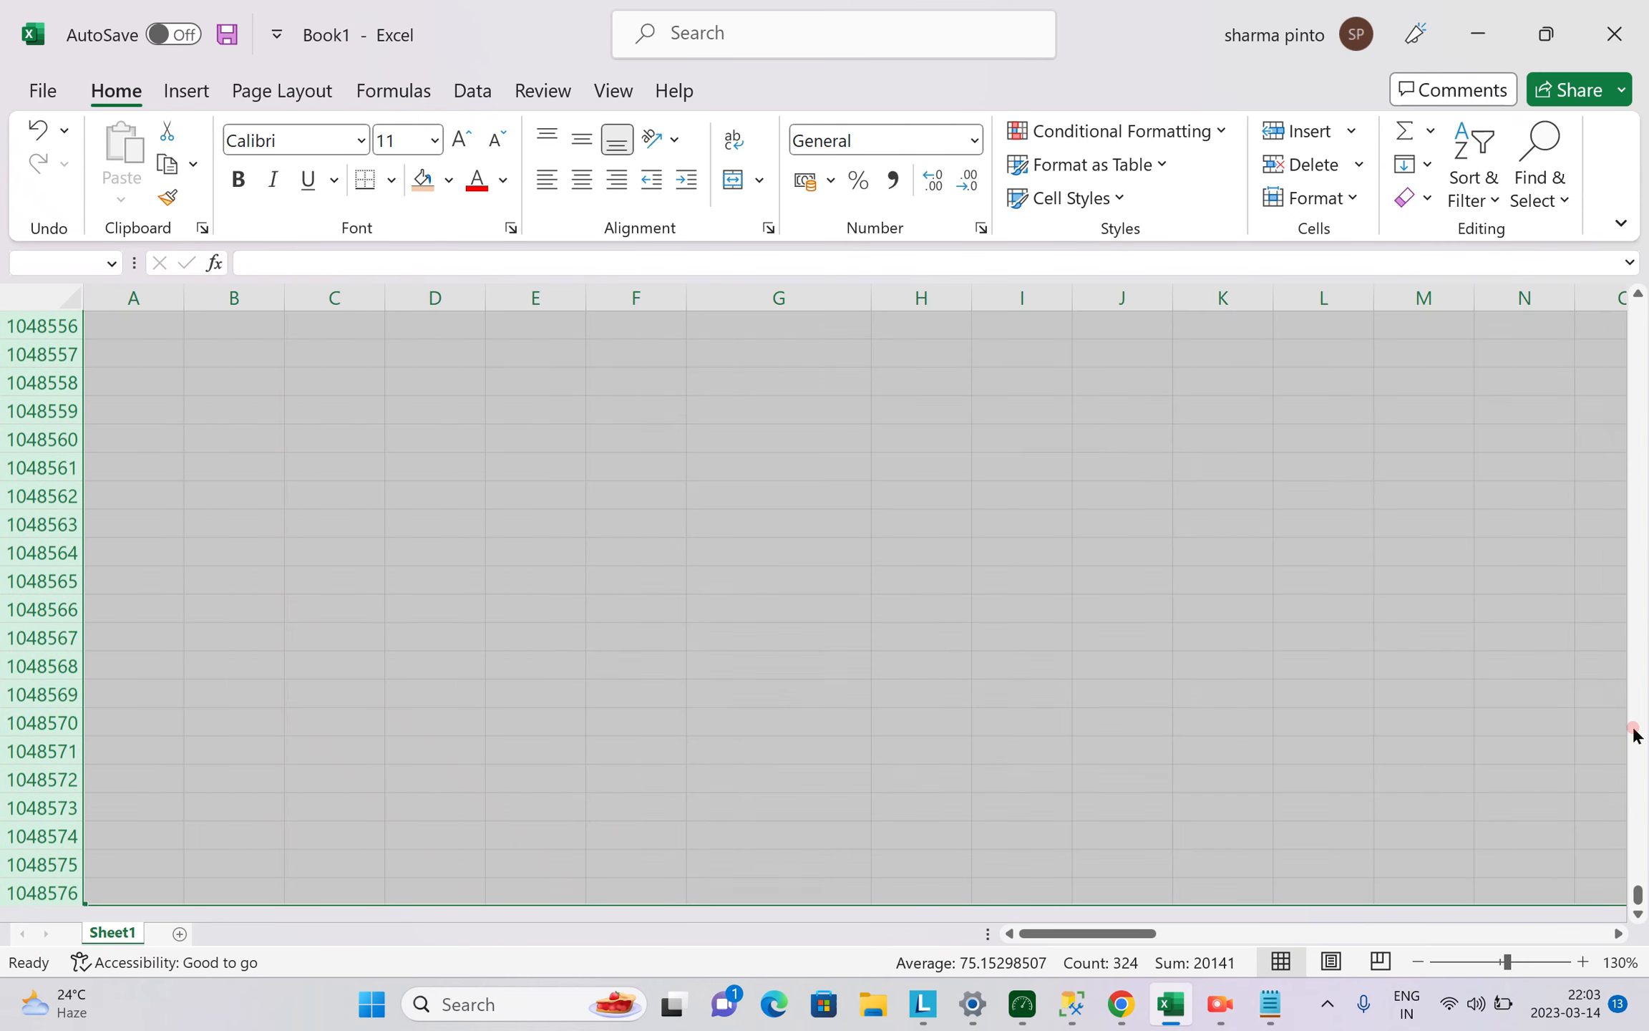
key("ctrl+BackSpace")
Delete the empty column C in front of the Name column.
key("ctrl+Home")
key("Down")
key("Down")
key("Right")
key("Right")
key("ctrl+space")
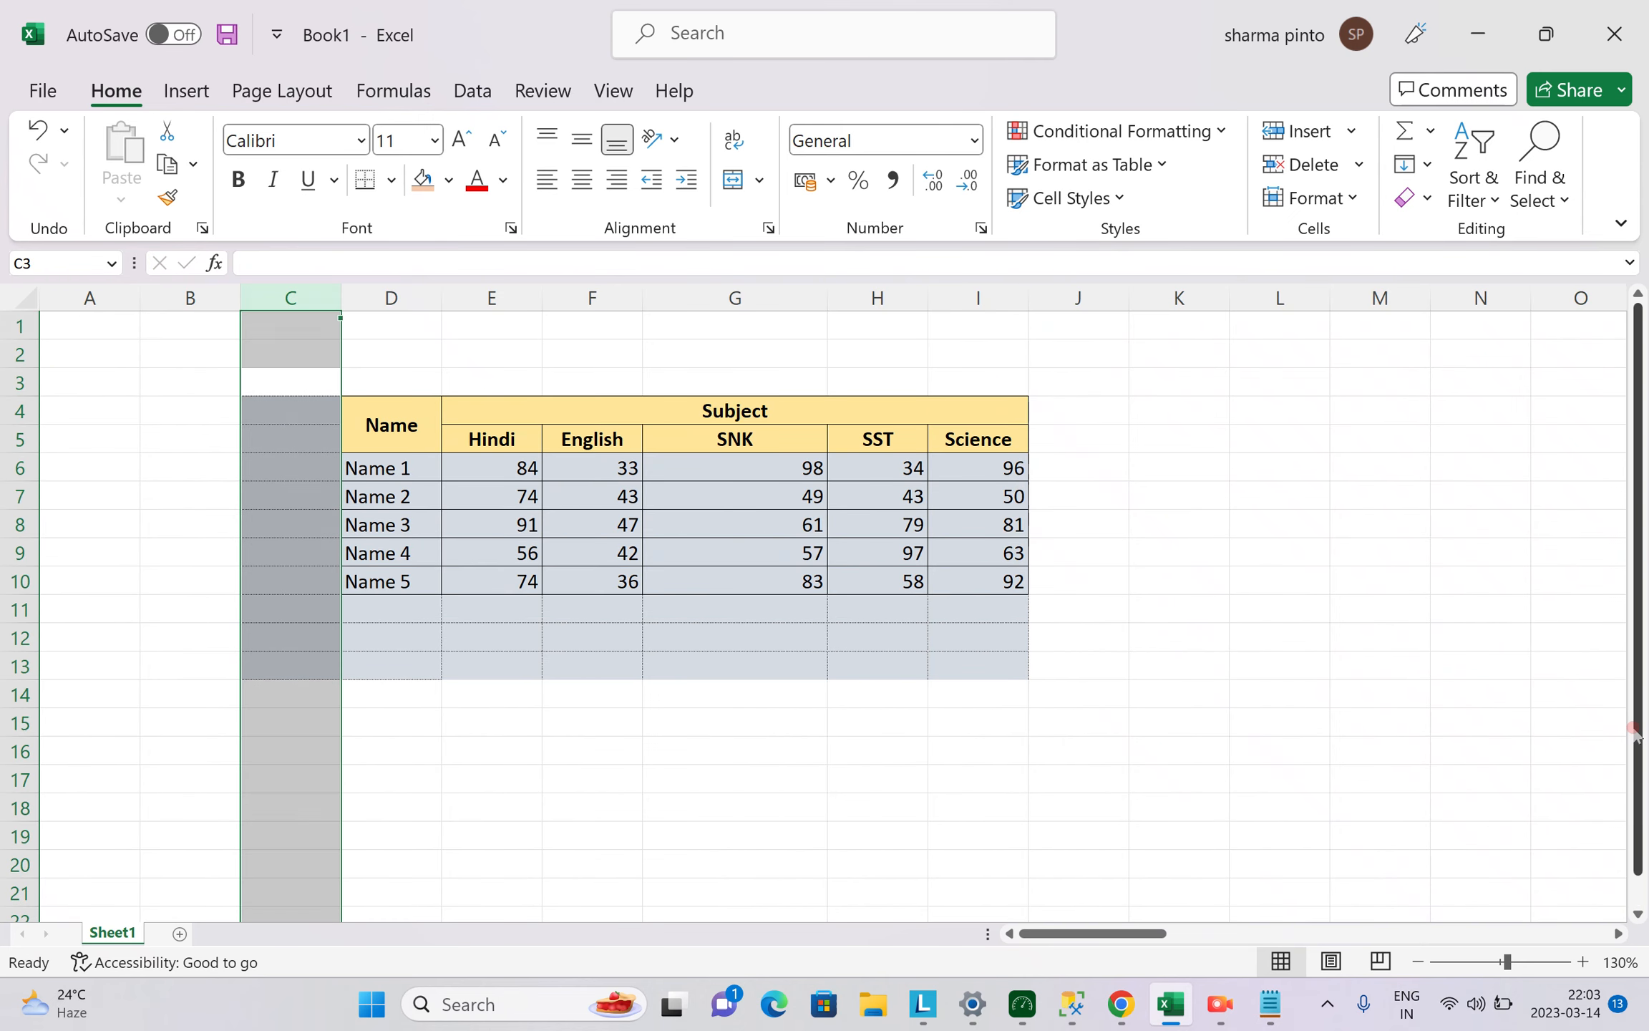
key("ctrl+minus")
Try to enter =COUNT in I5, beside the Science header.
key("Down")
key("Down")
key("Down")
key("Down")
key("Down")
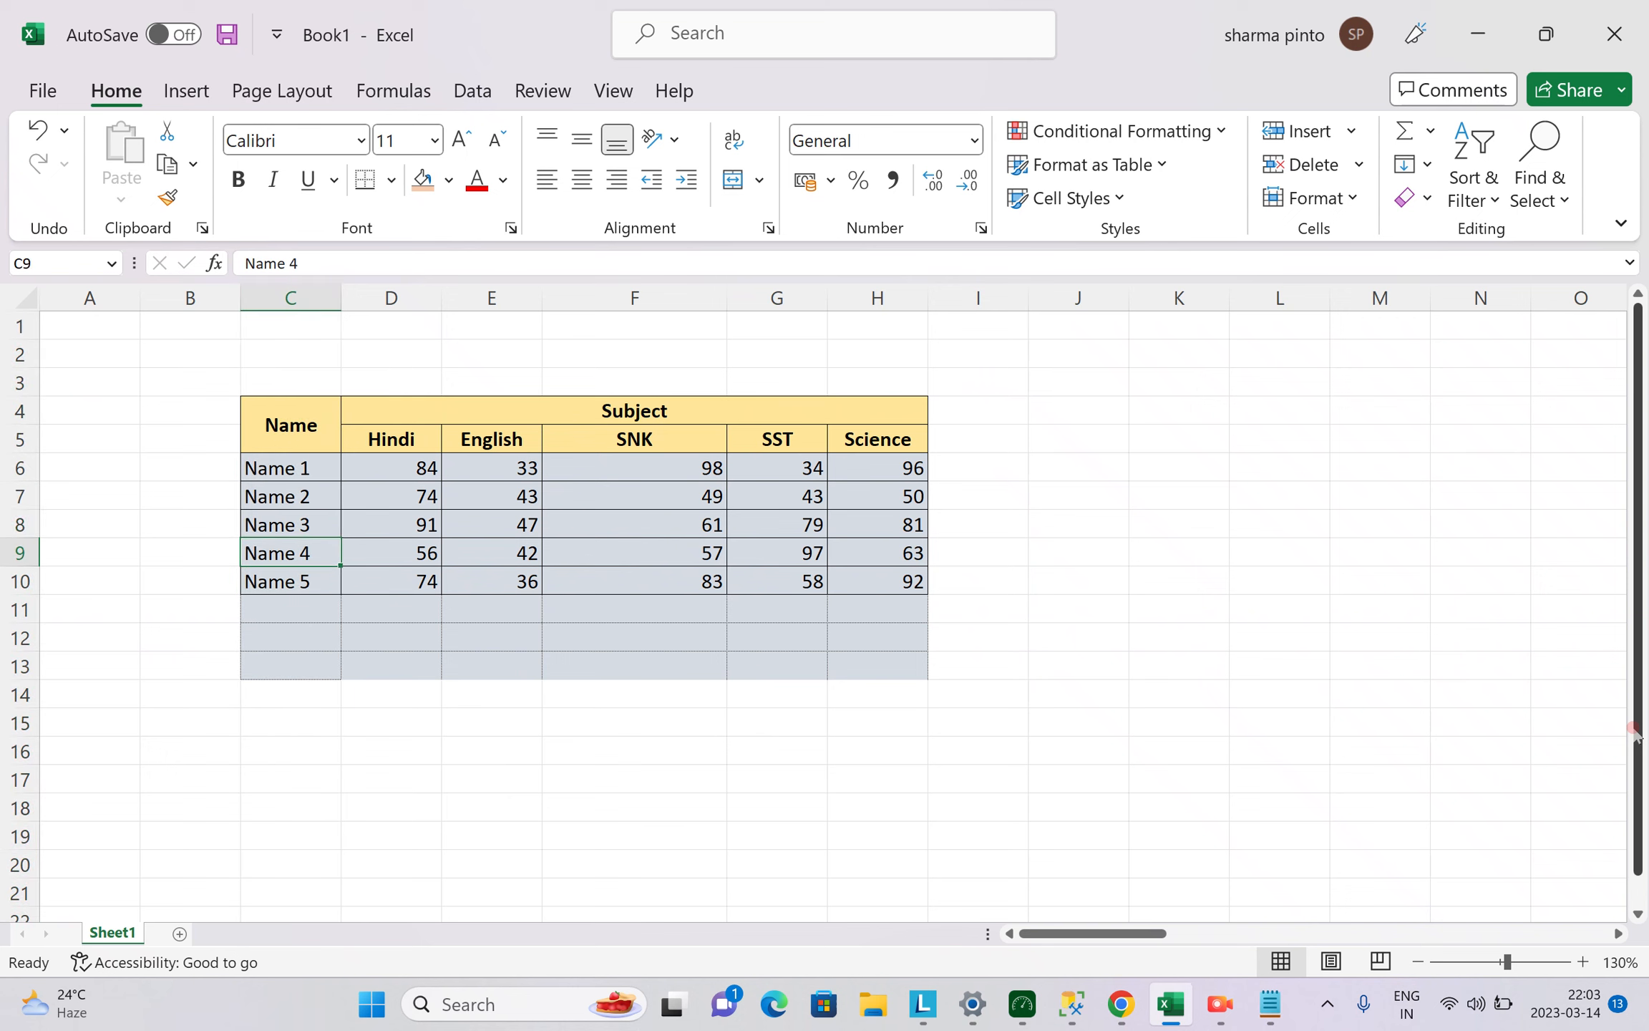
key("Right")
key("Right")
key("Right")
key("Right")
key("Down")
key("Up")
key("Up")
key("Up")
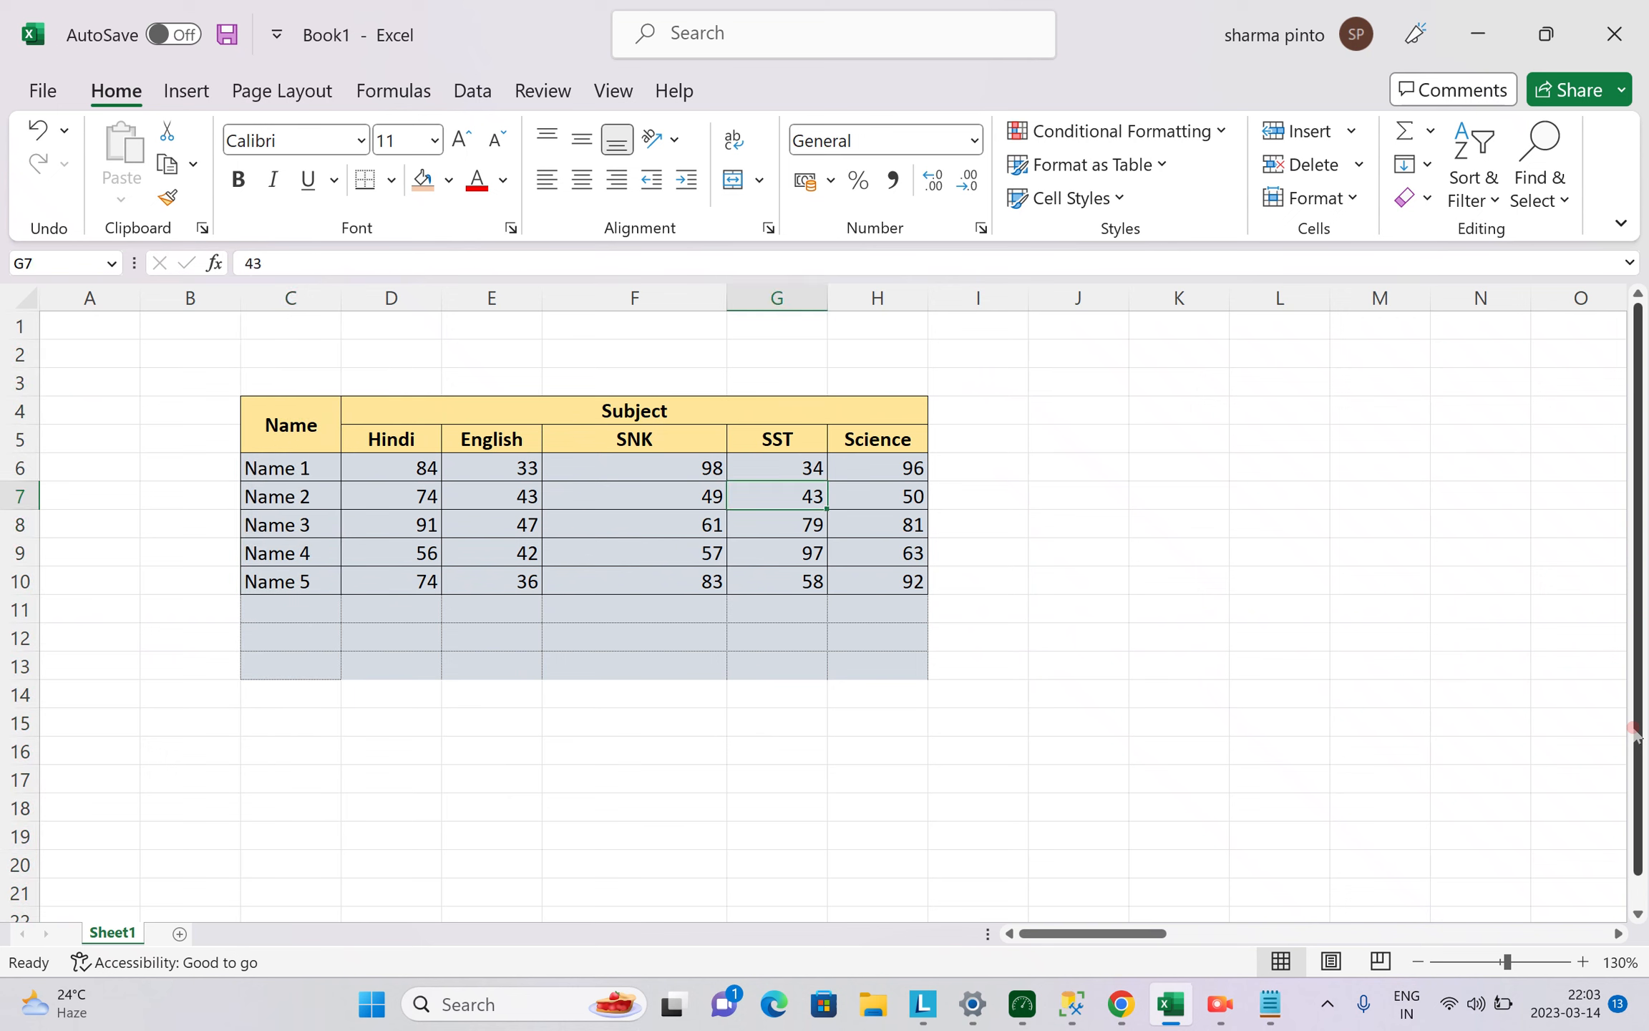
key("Right")
key("Up")
key("Up")
key("Right")
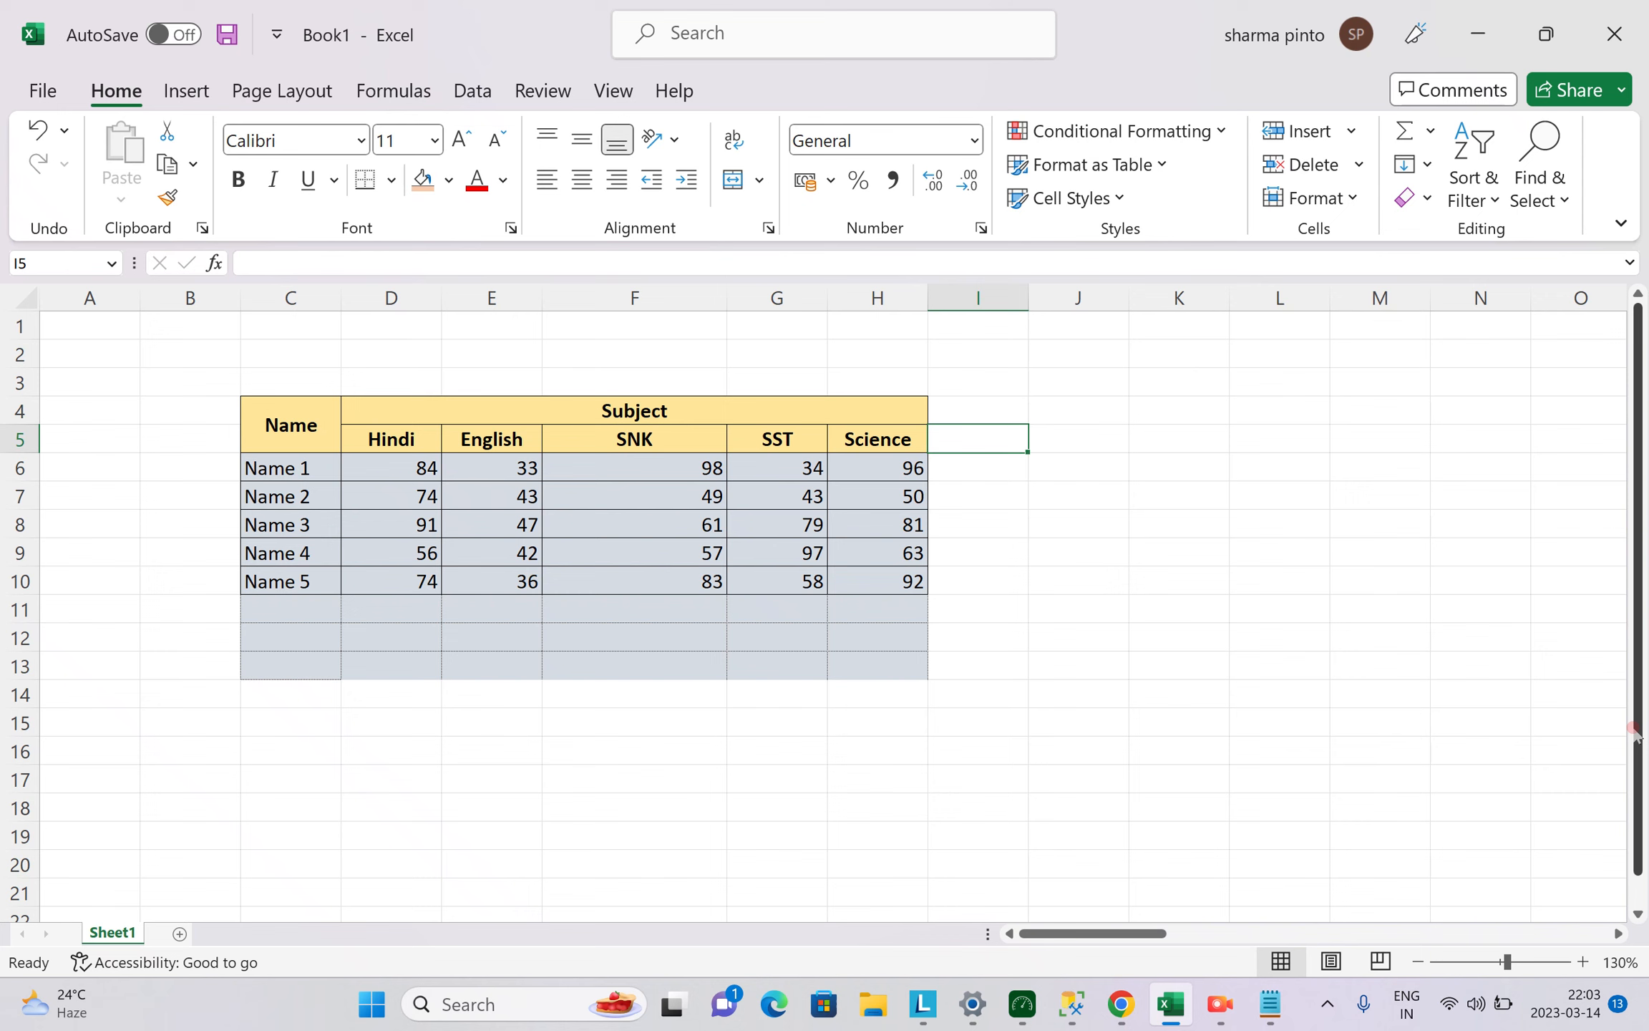
type("=cou")
key("BackSpace")
key("Caps_Lock")
key("BackSpace")
key("BackSpace")
type("COUNT")
key("Escape")
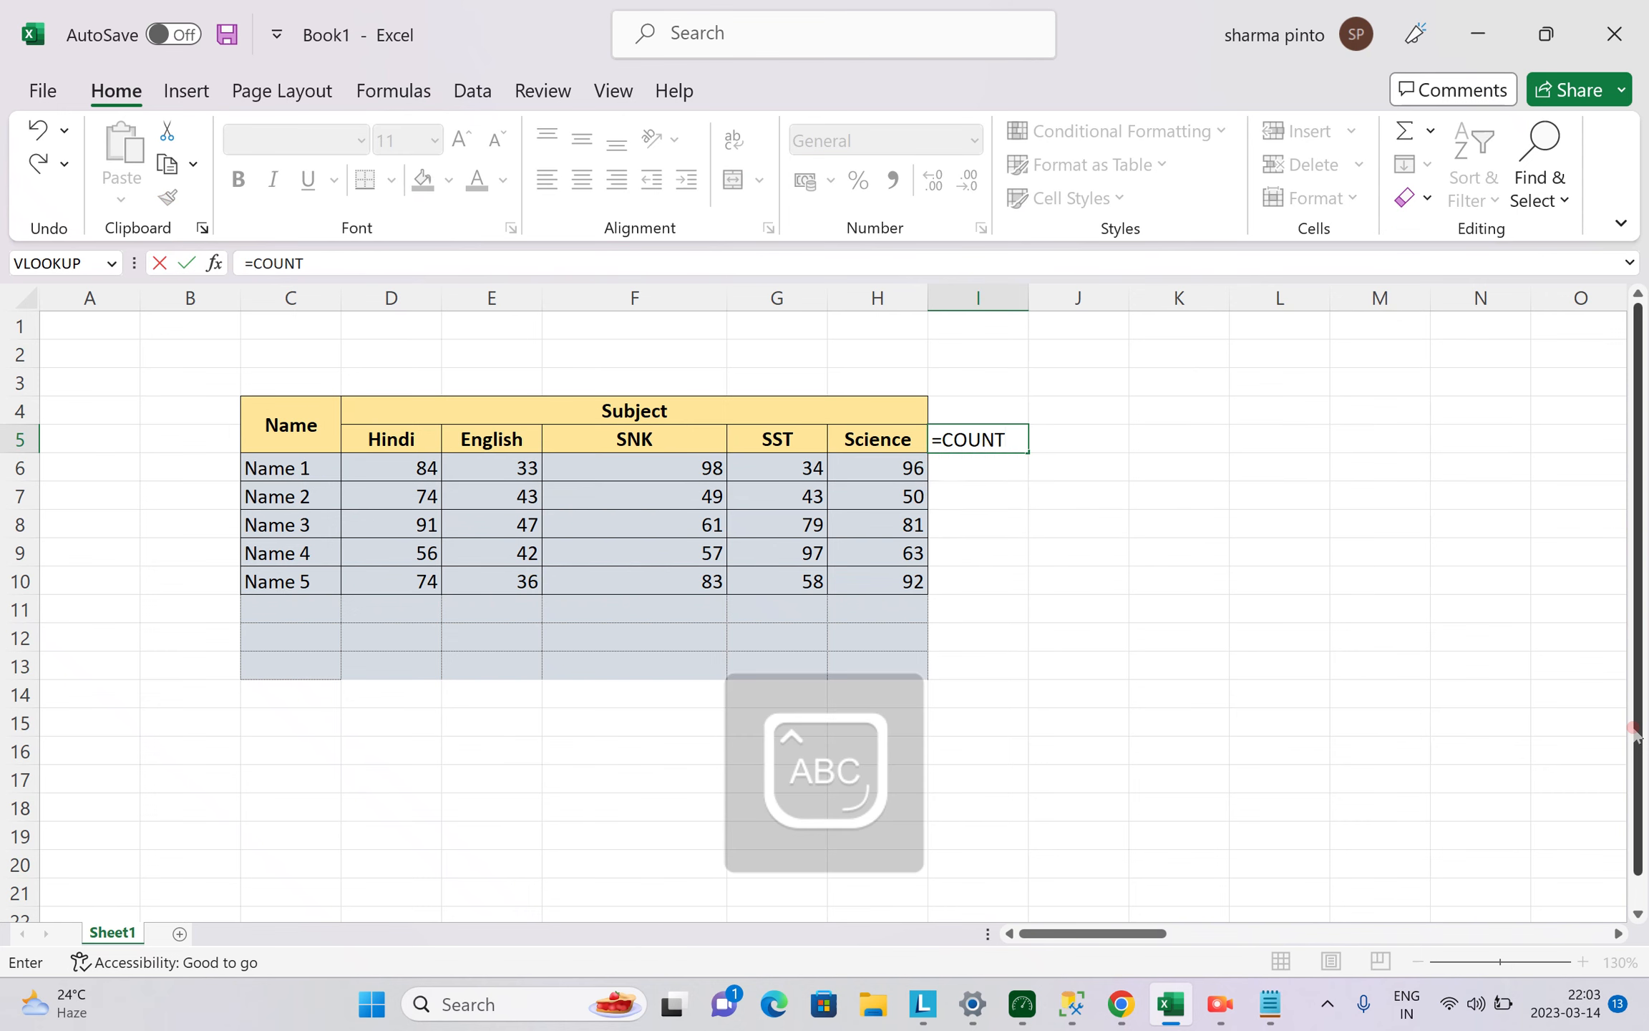
key("Return")
Enter the formula =COUNT(D6:H6) in I6 to count the subject marks of Name 1.
type("=COUNT(")
key("Tab")
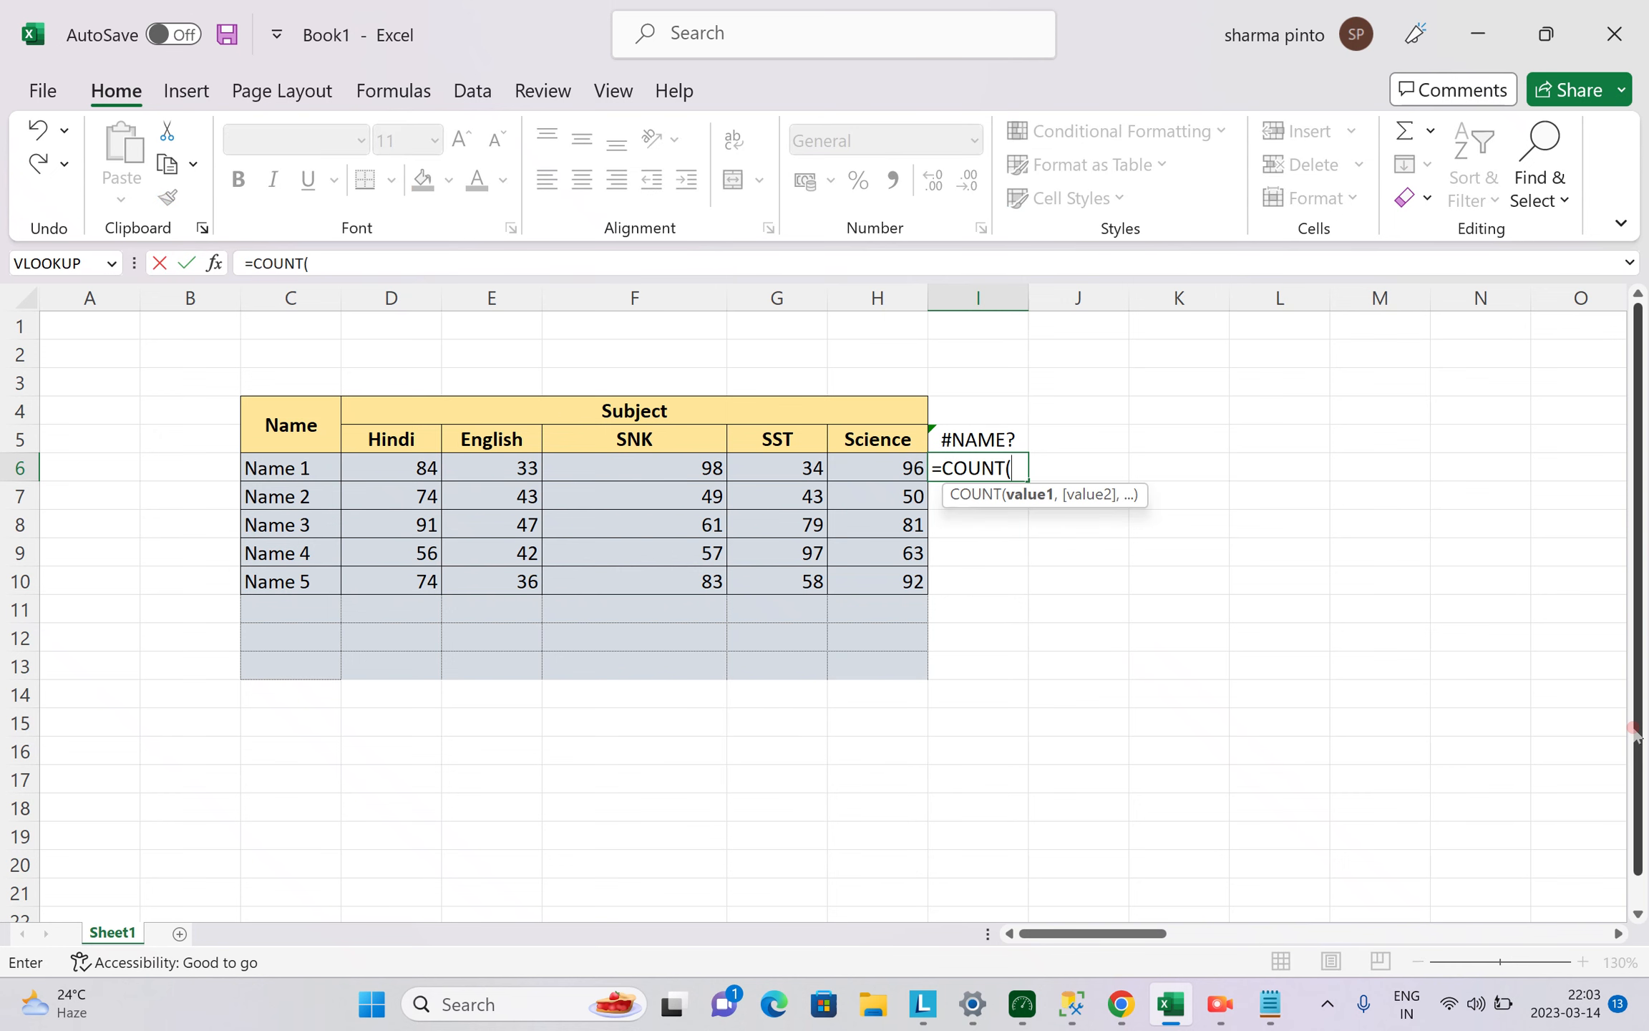
key("Left")
key("shift+Left")
key("shift+Left")
key("shift+Left")
key("shift+Left")
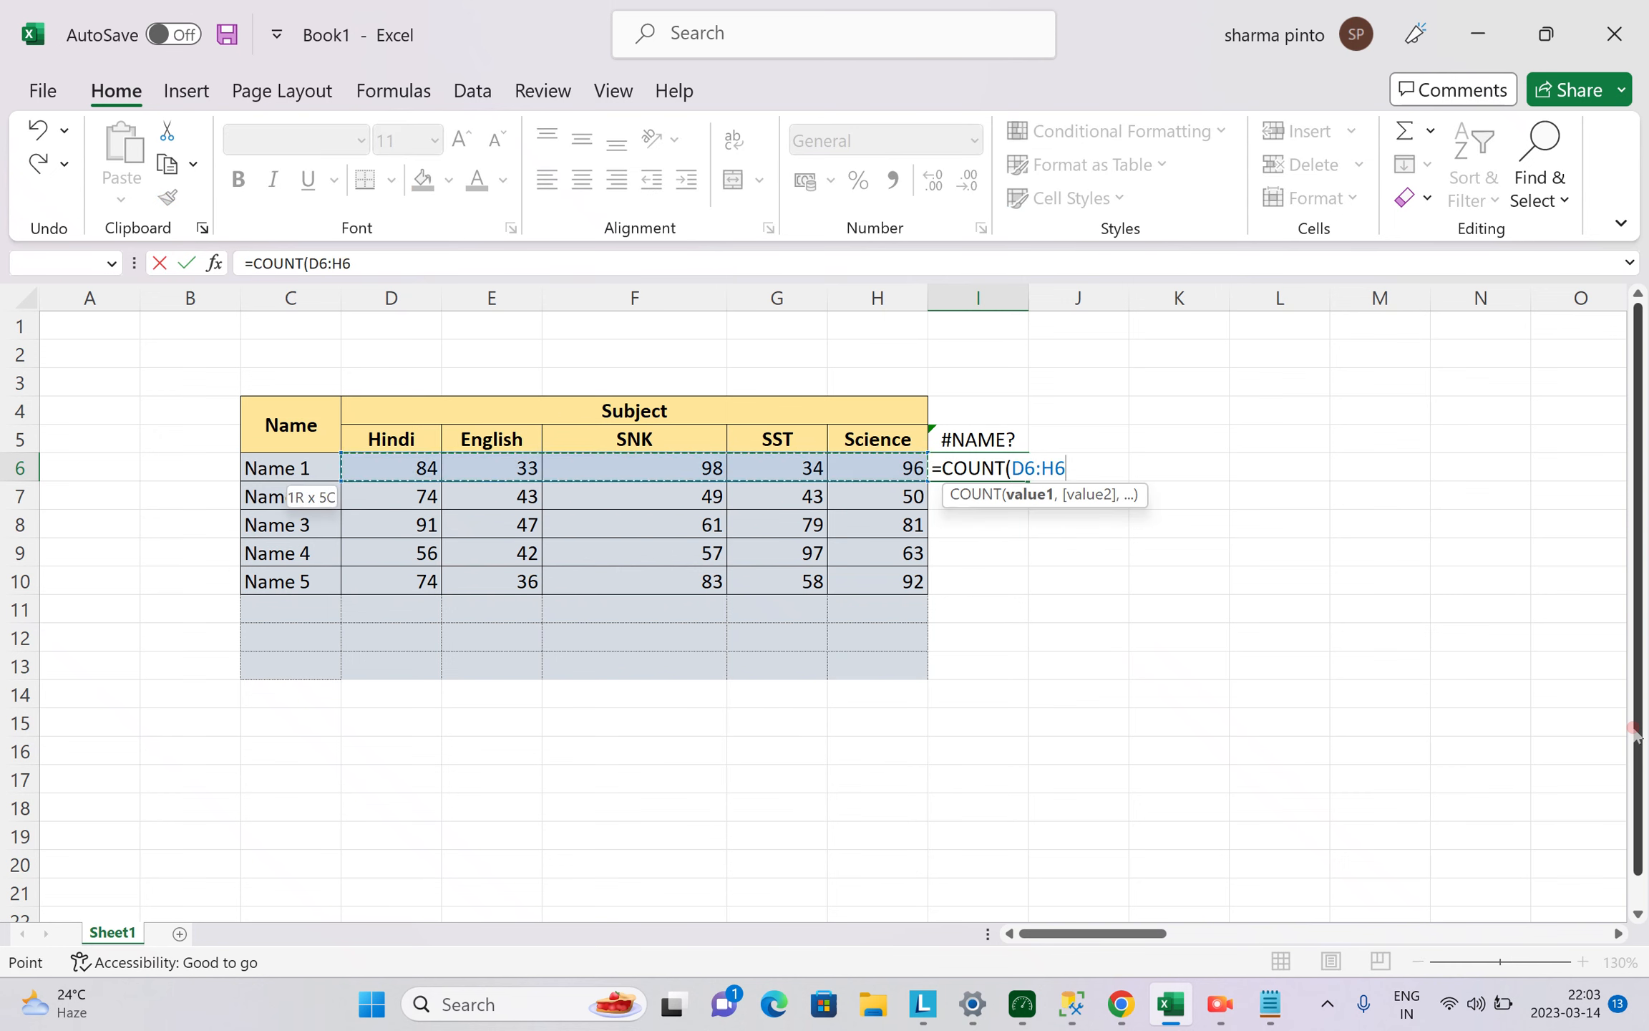
key("Return")
key("Up")
Fill the COUNT formula from I6 down to I10 for the remaining names.
key("shift+Down")
key("shift+Down")
key("shift+Down")
key("shift+Down")
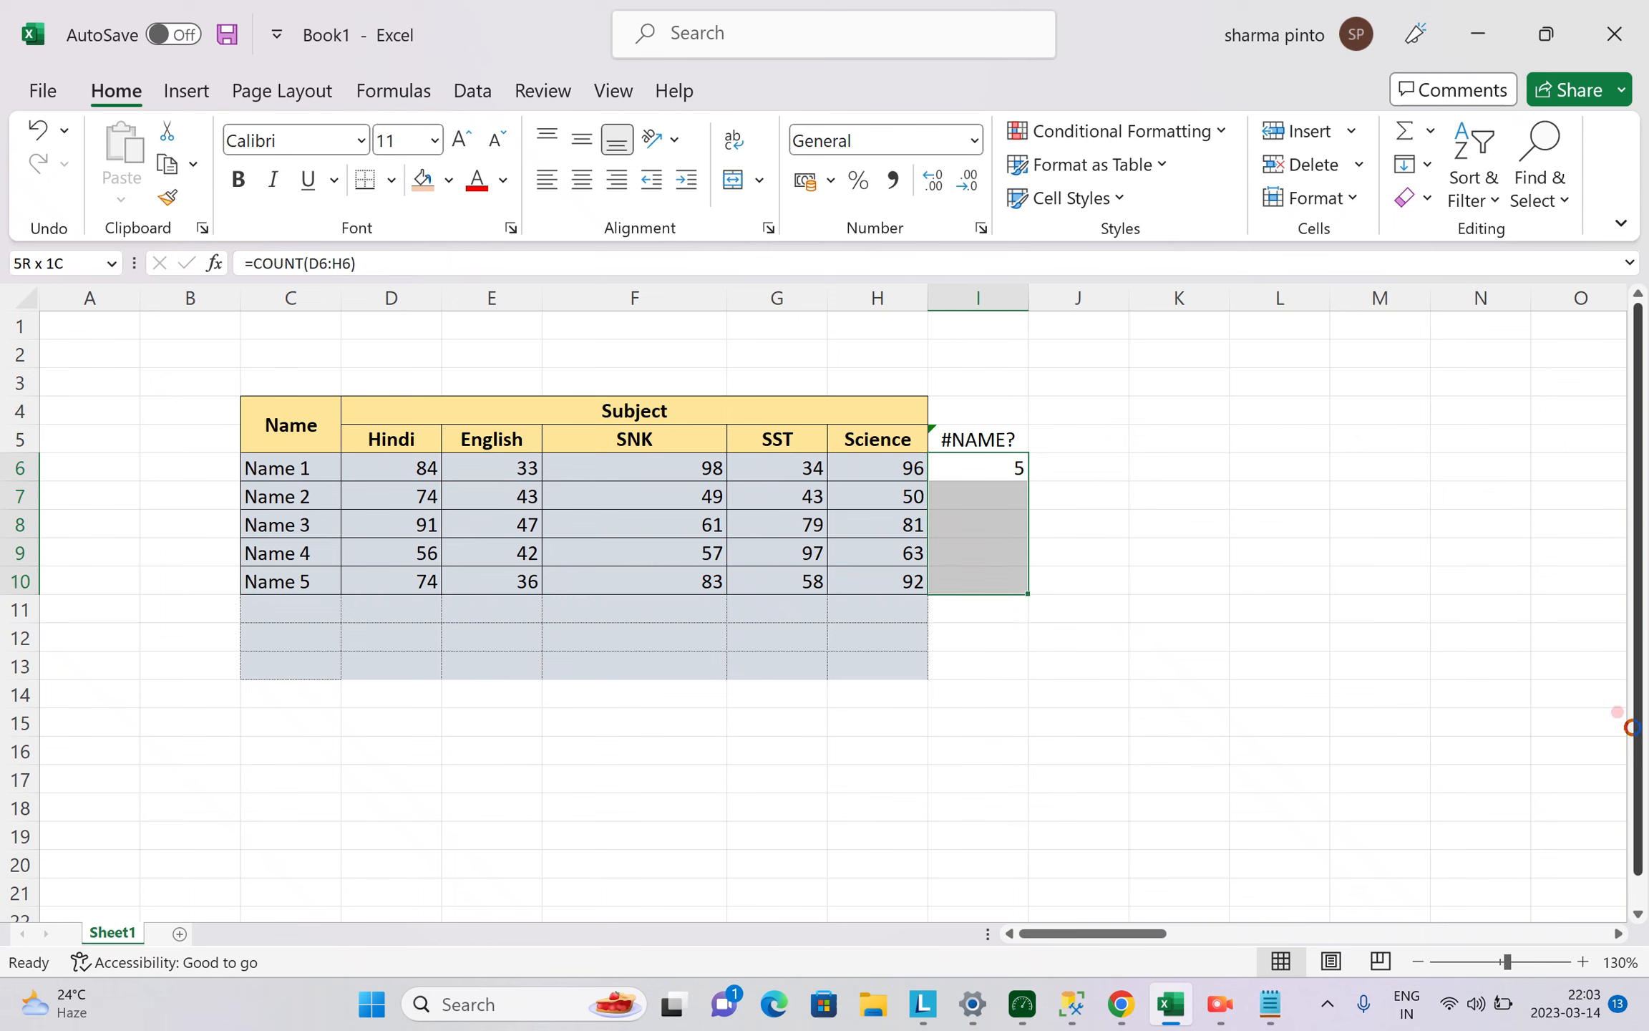
key("ctrl+d")
Clear the faulty COUNT entry from I5, above the filled formulas.
key("Up")
key("Delete")
key("Down")
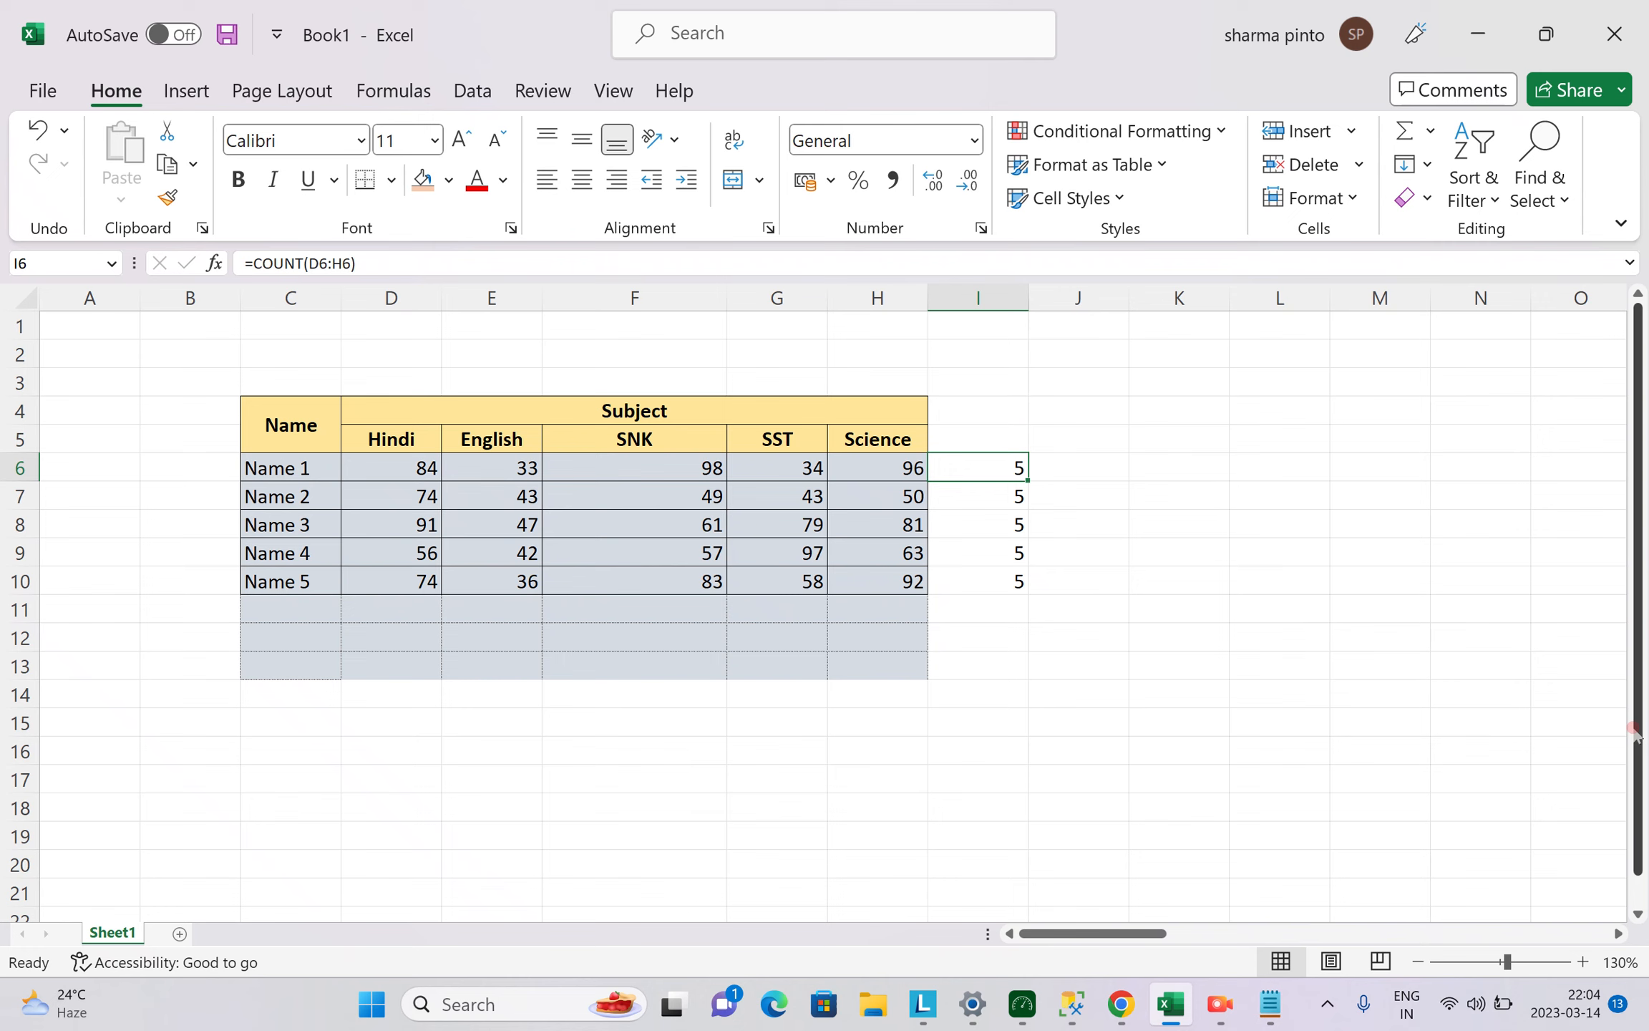
Go through the subject marks of Name 1 in row 6 that the COUNT formula covers.
key("Left")
key("Left")
key("Left")
key("Left")
key("Left")
key("Left")
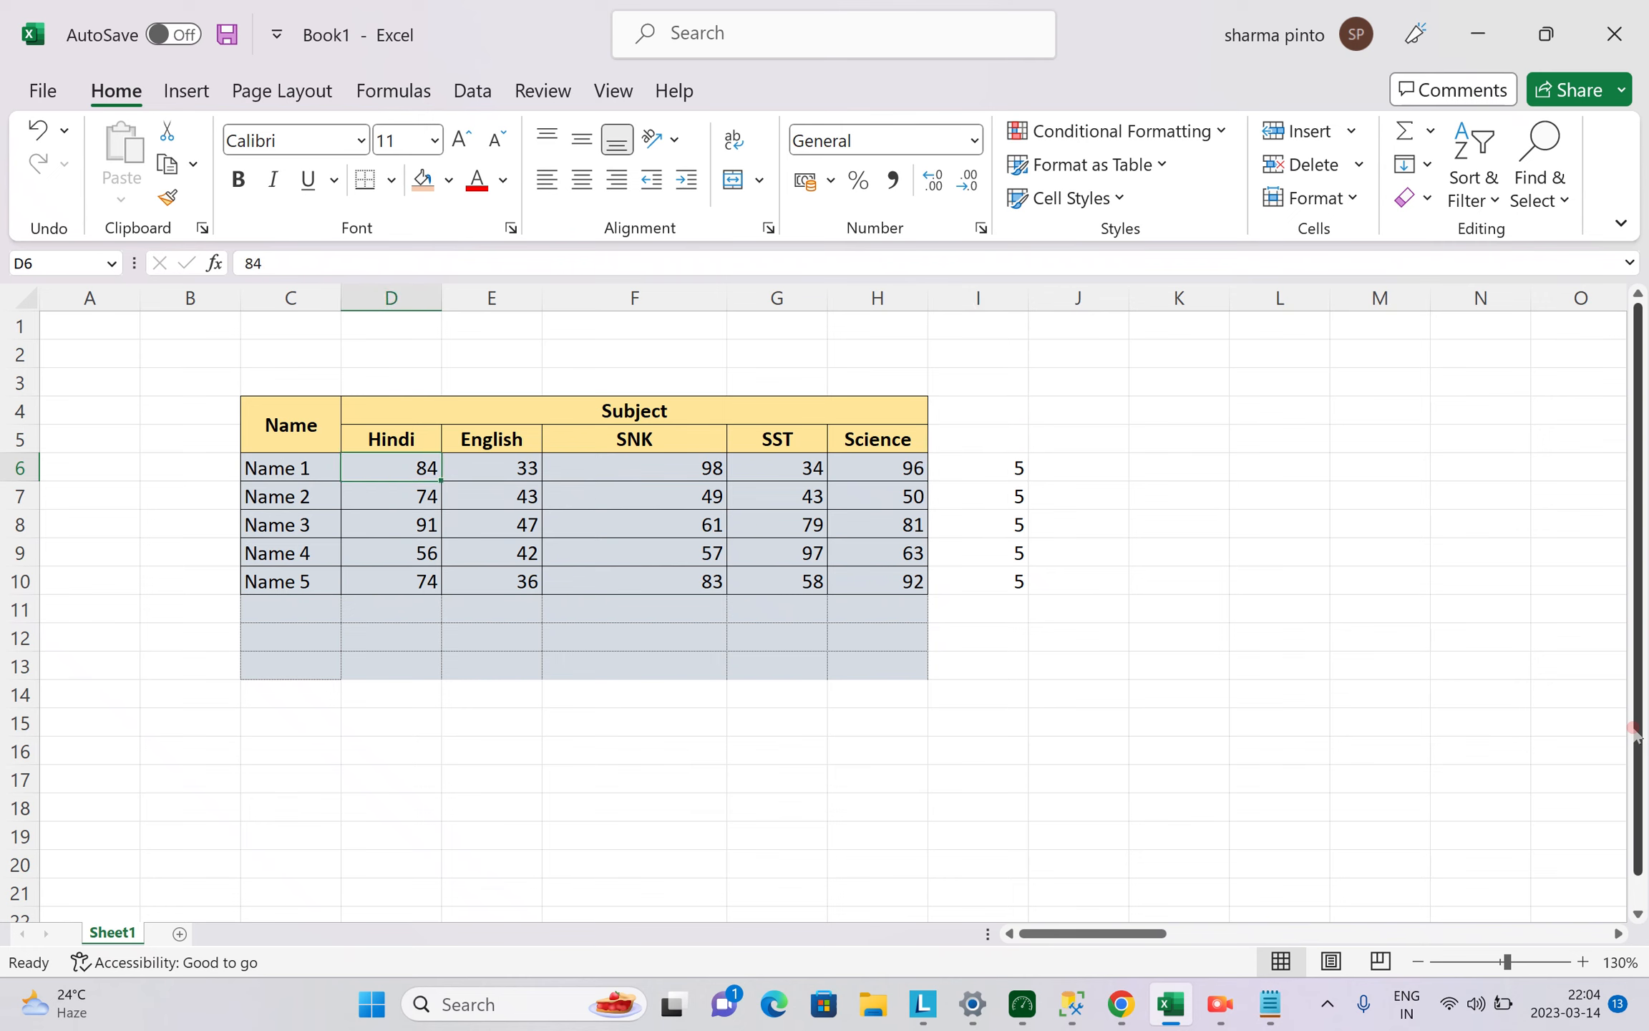
key("Right")
key("Right")
key("Right")
key("Right")
key("Right")
Enter the formula =COUNTIF(D6:H6,33) in J6 to count how many of Name 1's marks equal 33.
key("Right")
key("Right")
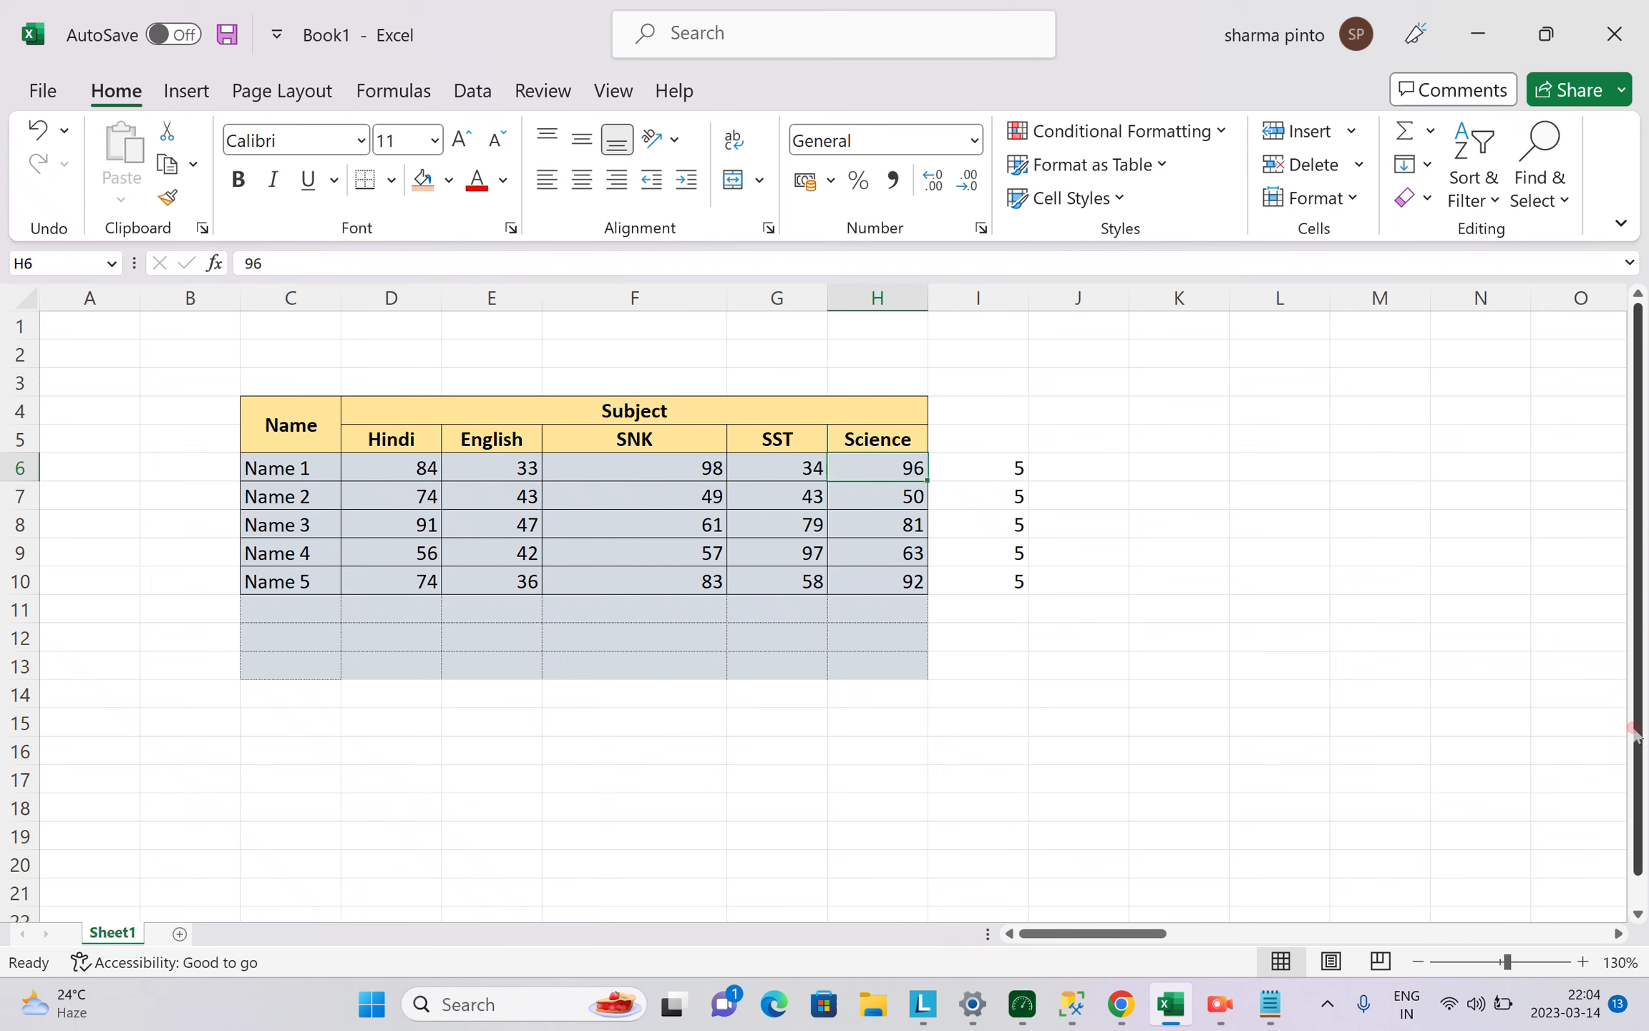
type("=")
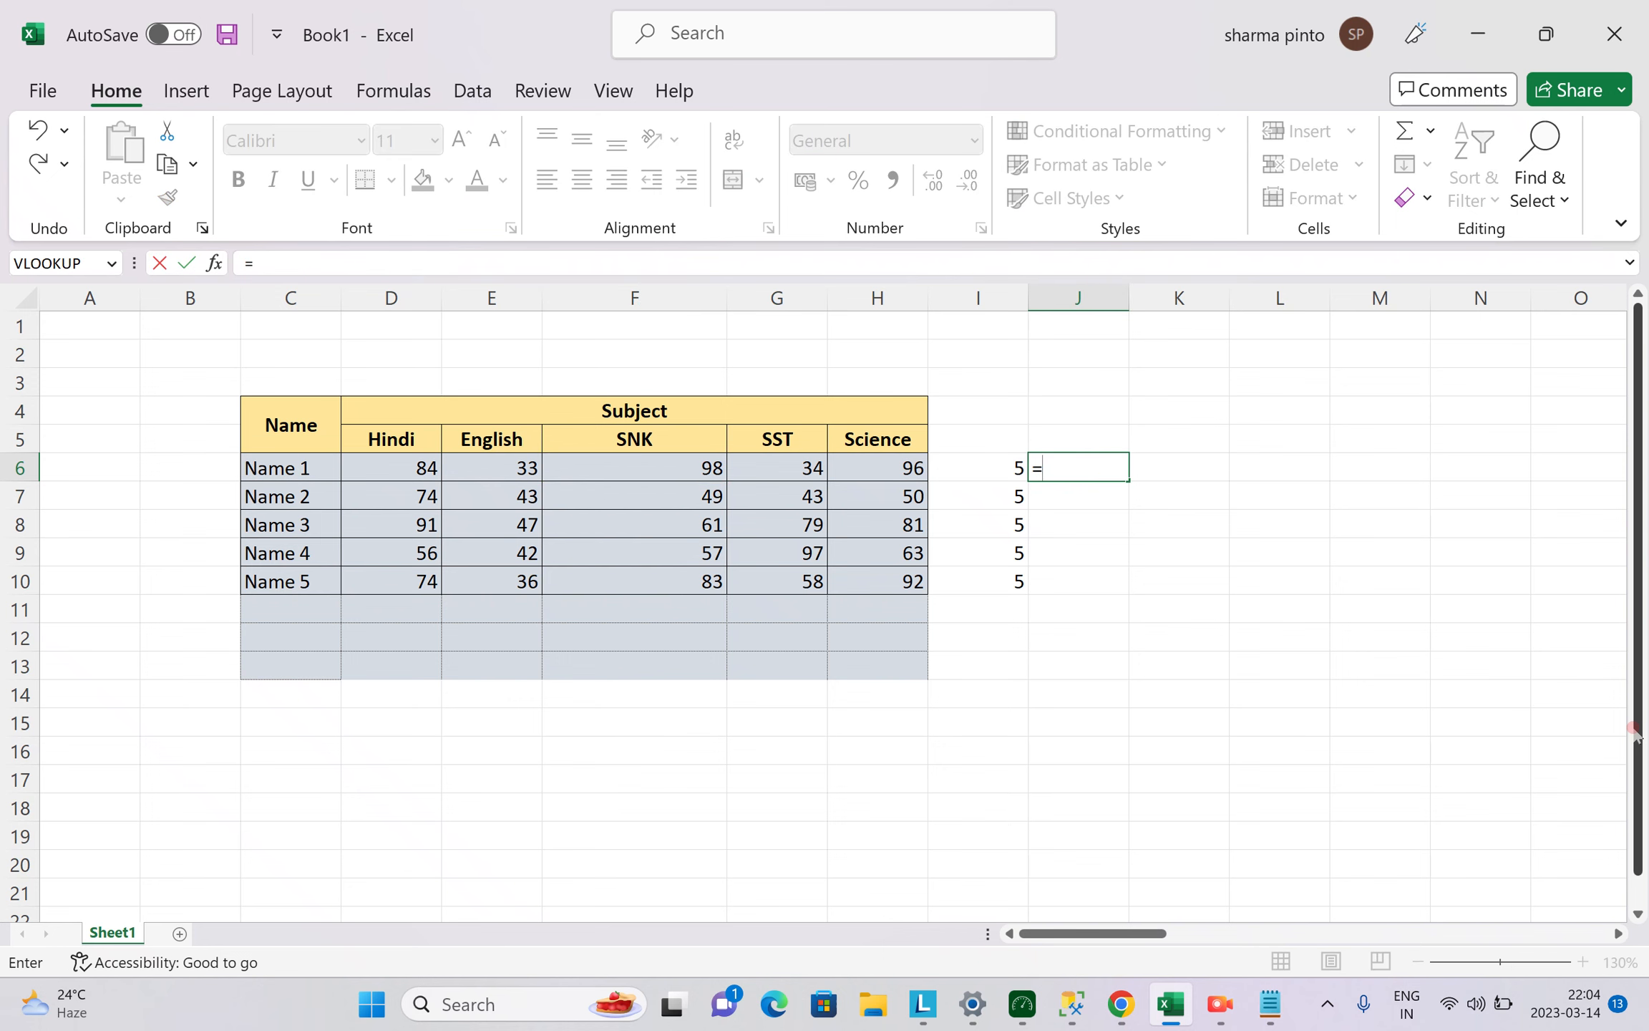
type("COUNTIF(")
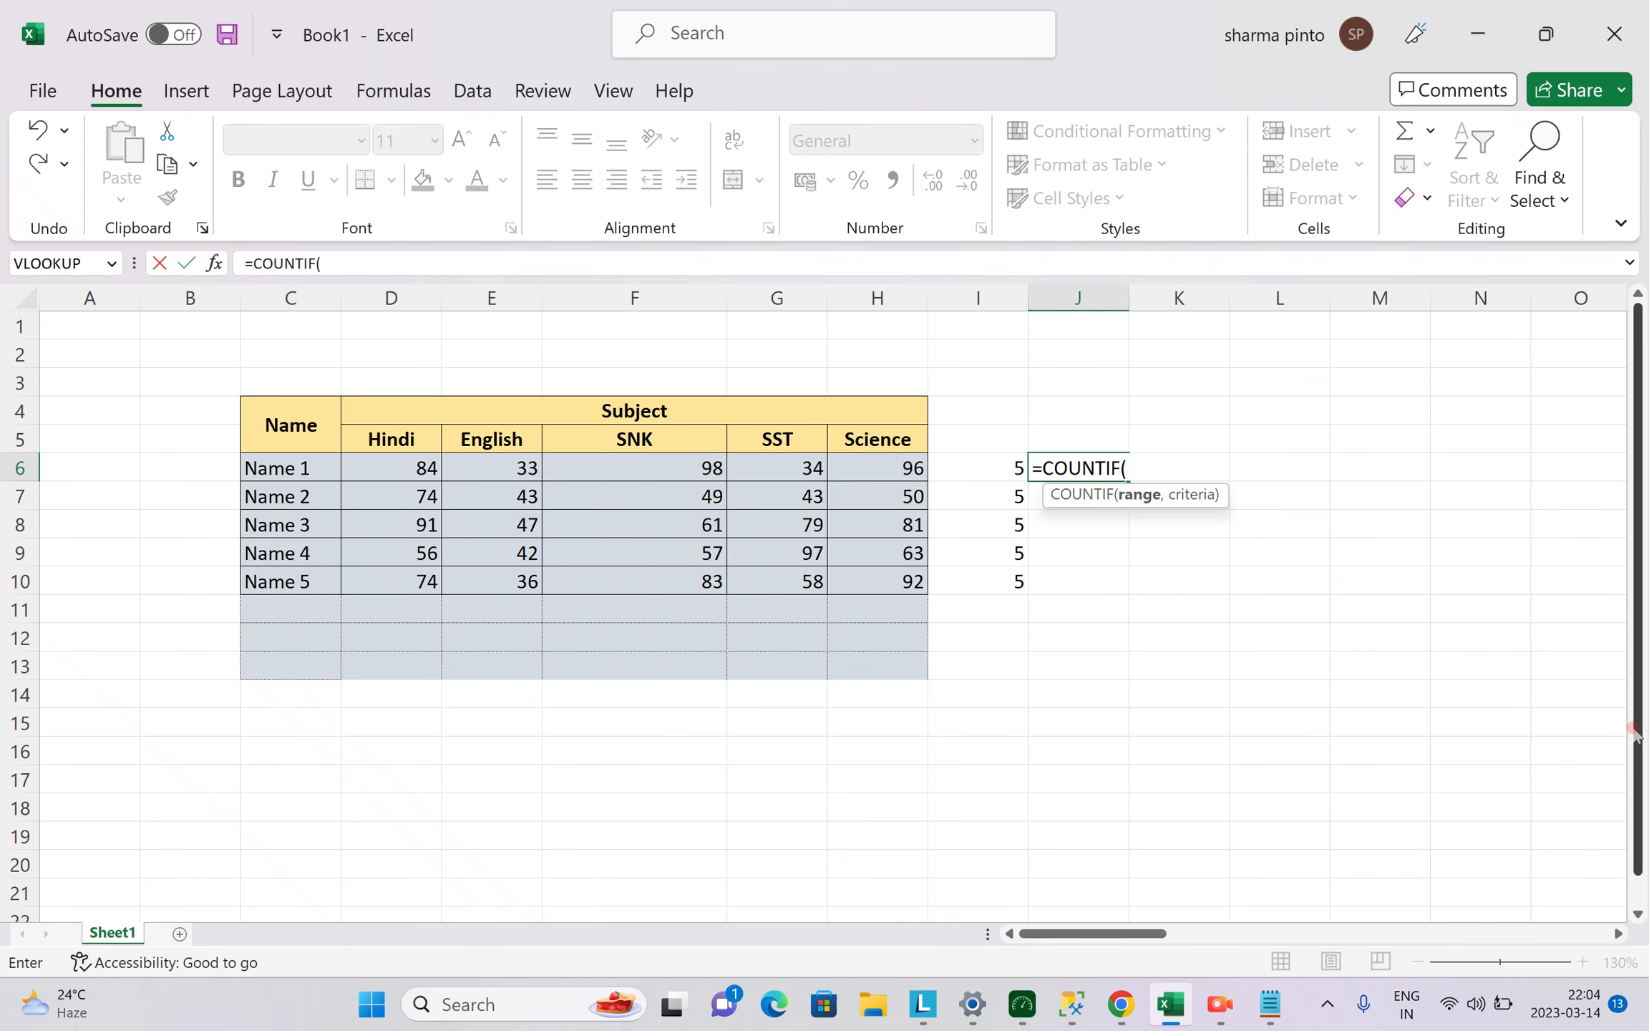
key("Left")
key("Left")
key("Left")
key("Left")
key("Left")
key("Left")
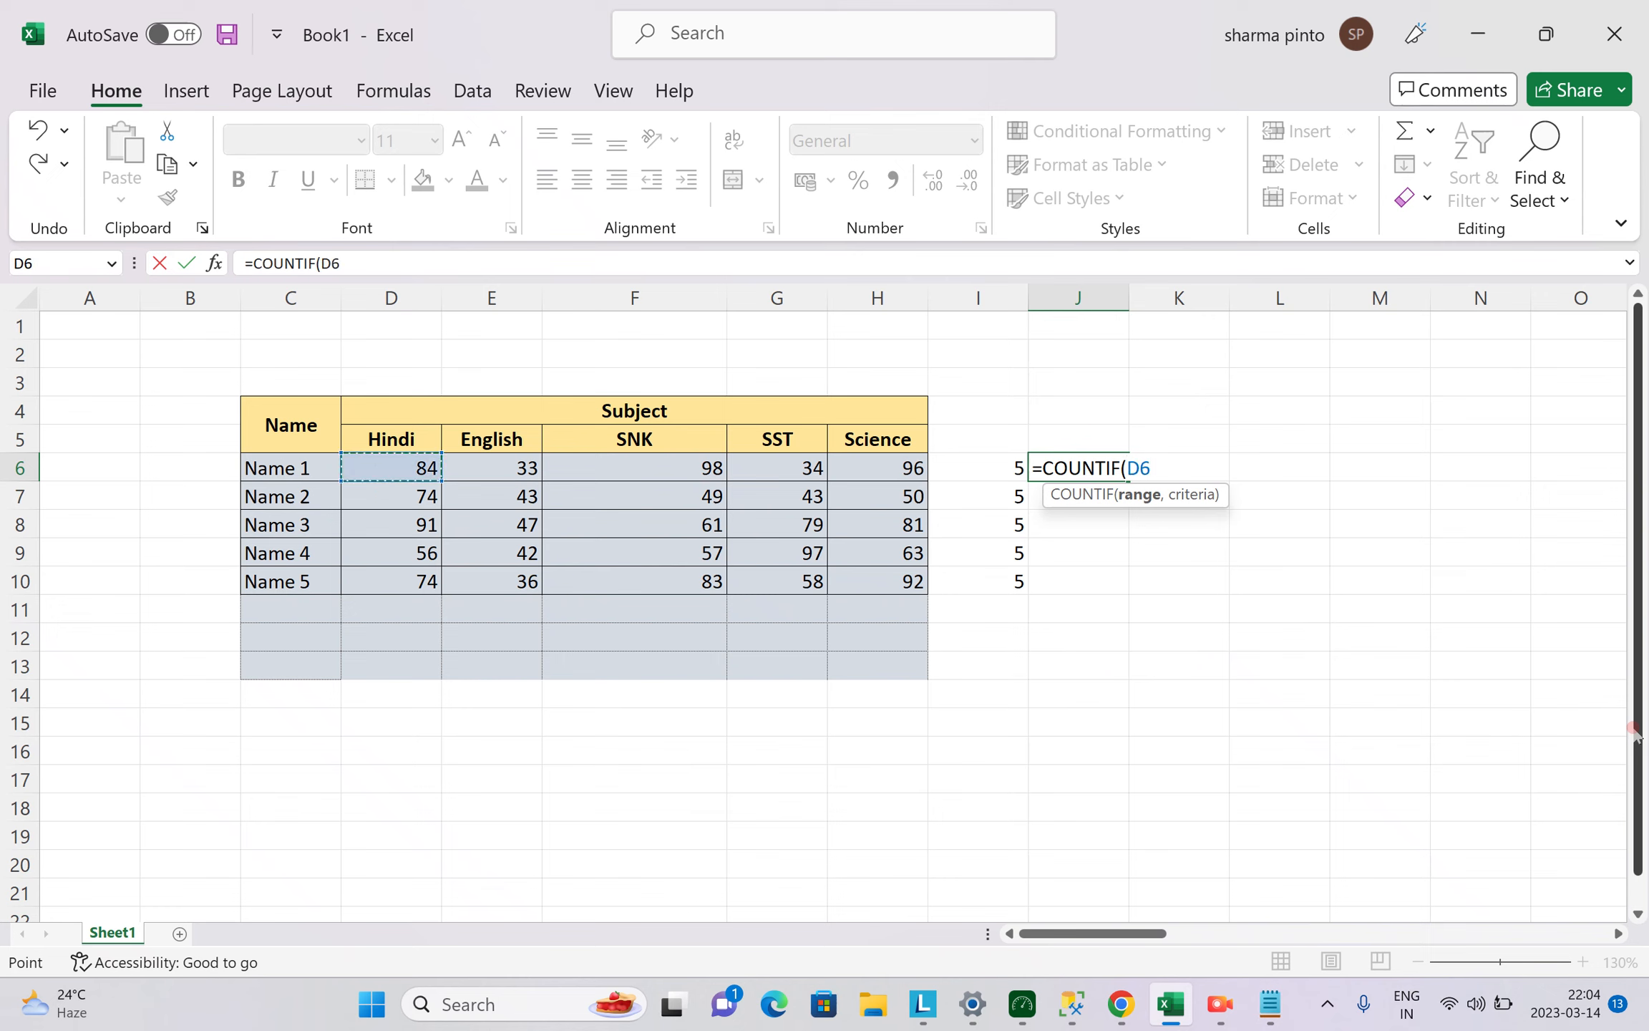
key("shift+Down")
key("shift+Down")
key("shift+Down")
key("shift+Down")
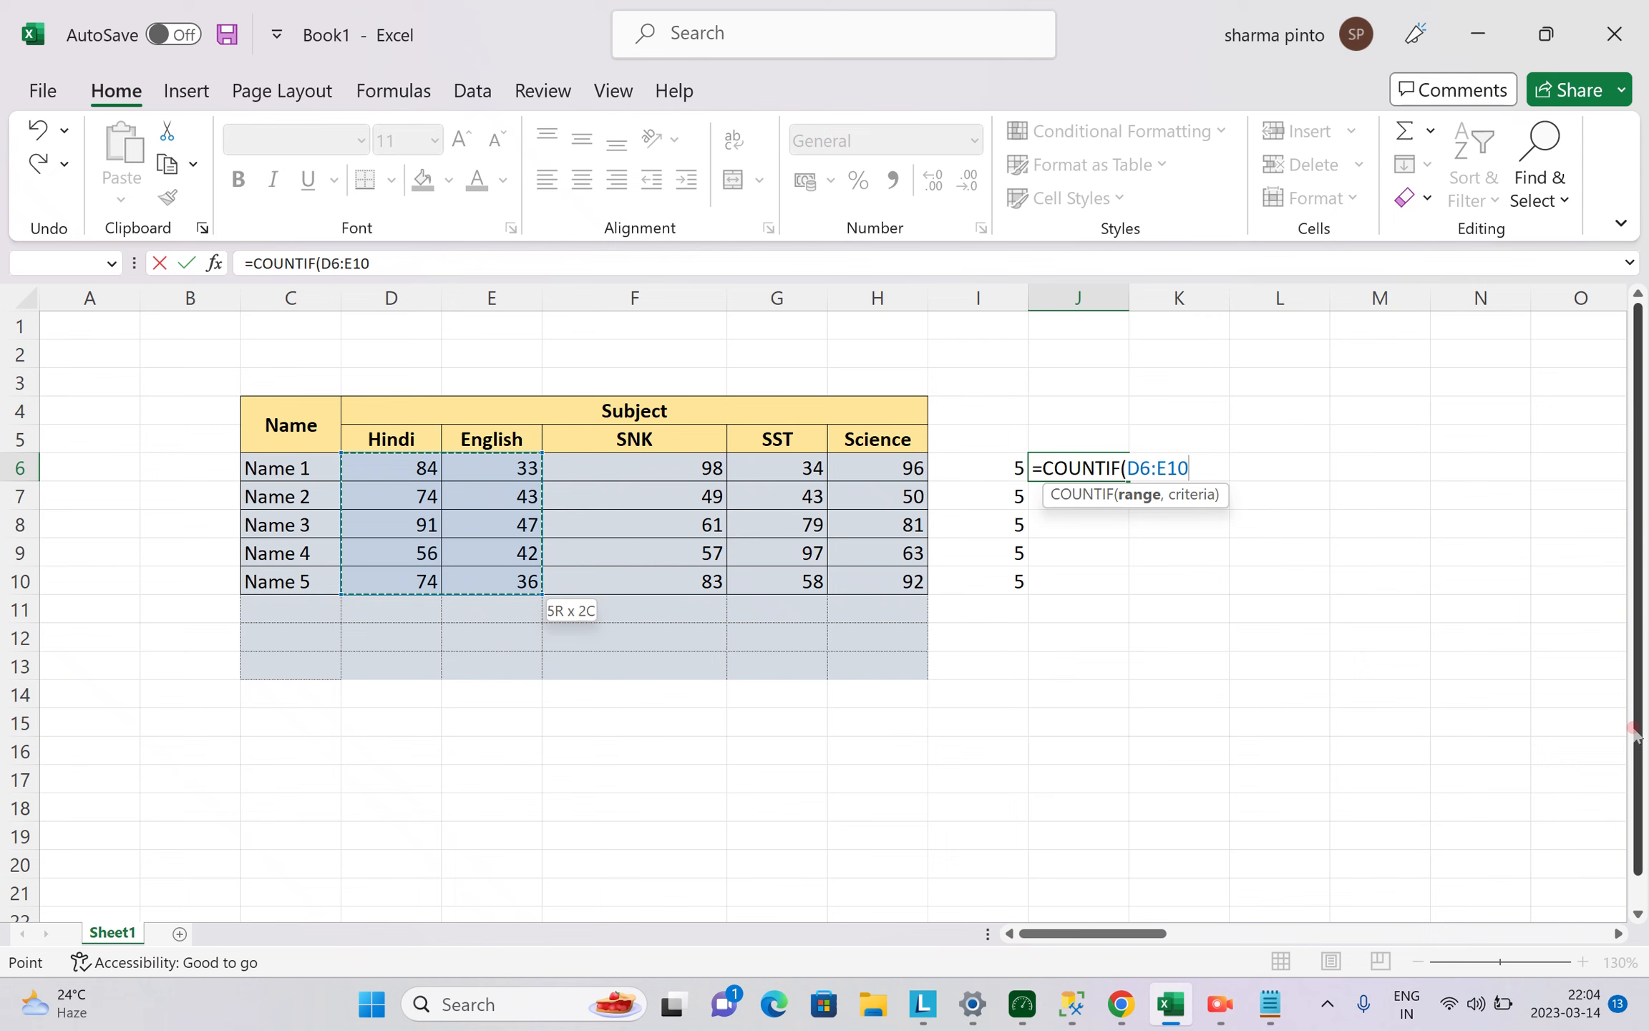
key("shift+Up")
key("shift+Up")
key("shift+Up")
key("shift+Up")
key("shift+Right")
key("shift+Right")
key("shift+Right")
key("shift+Right")
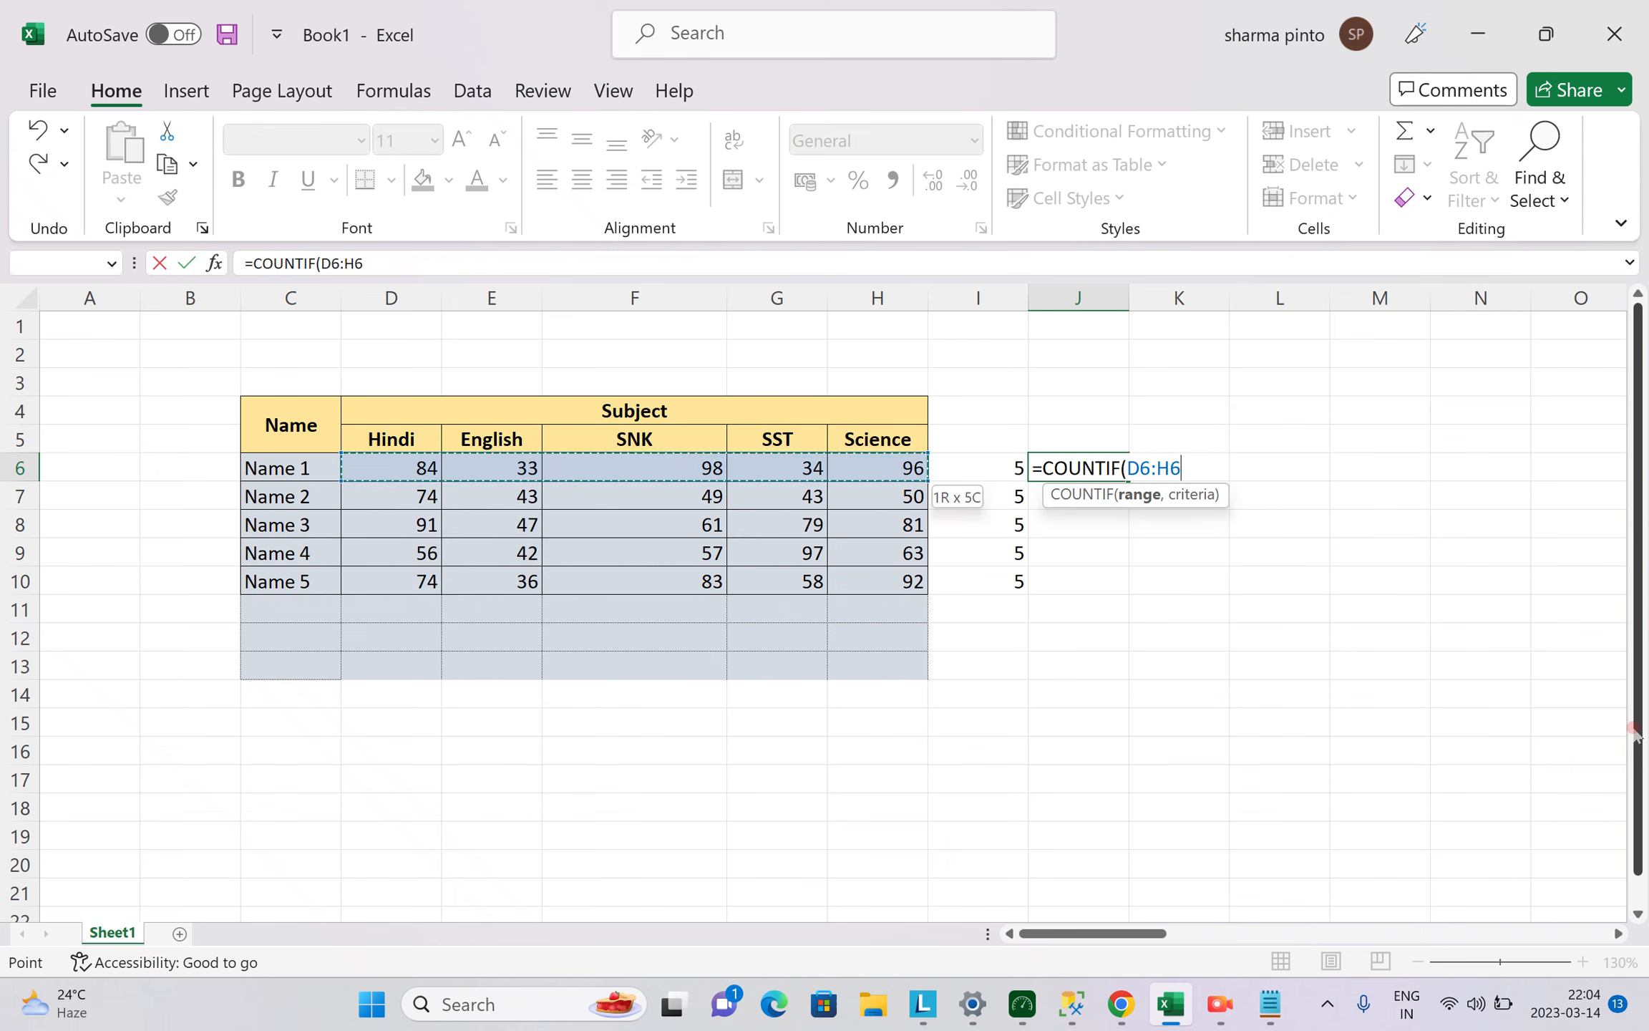
type(",")
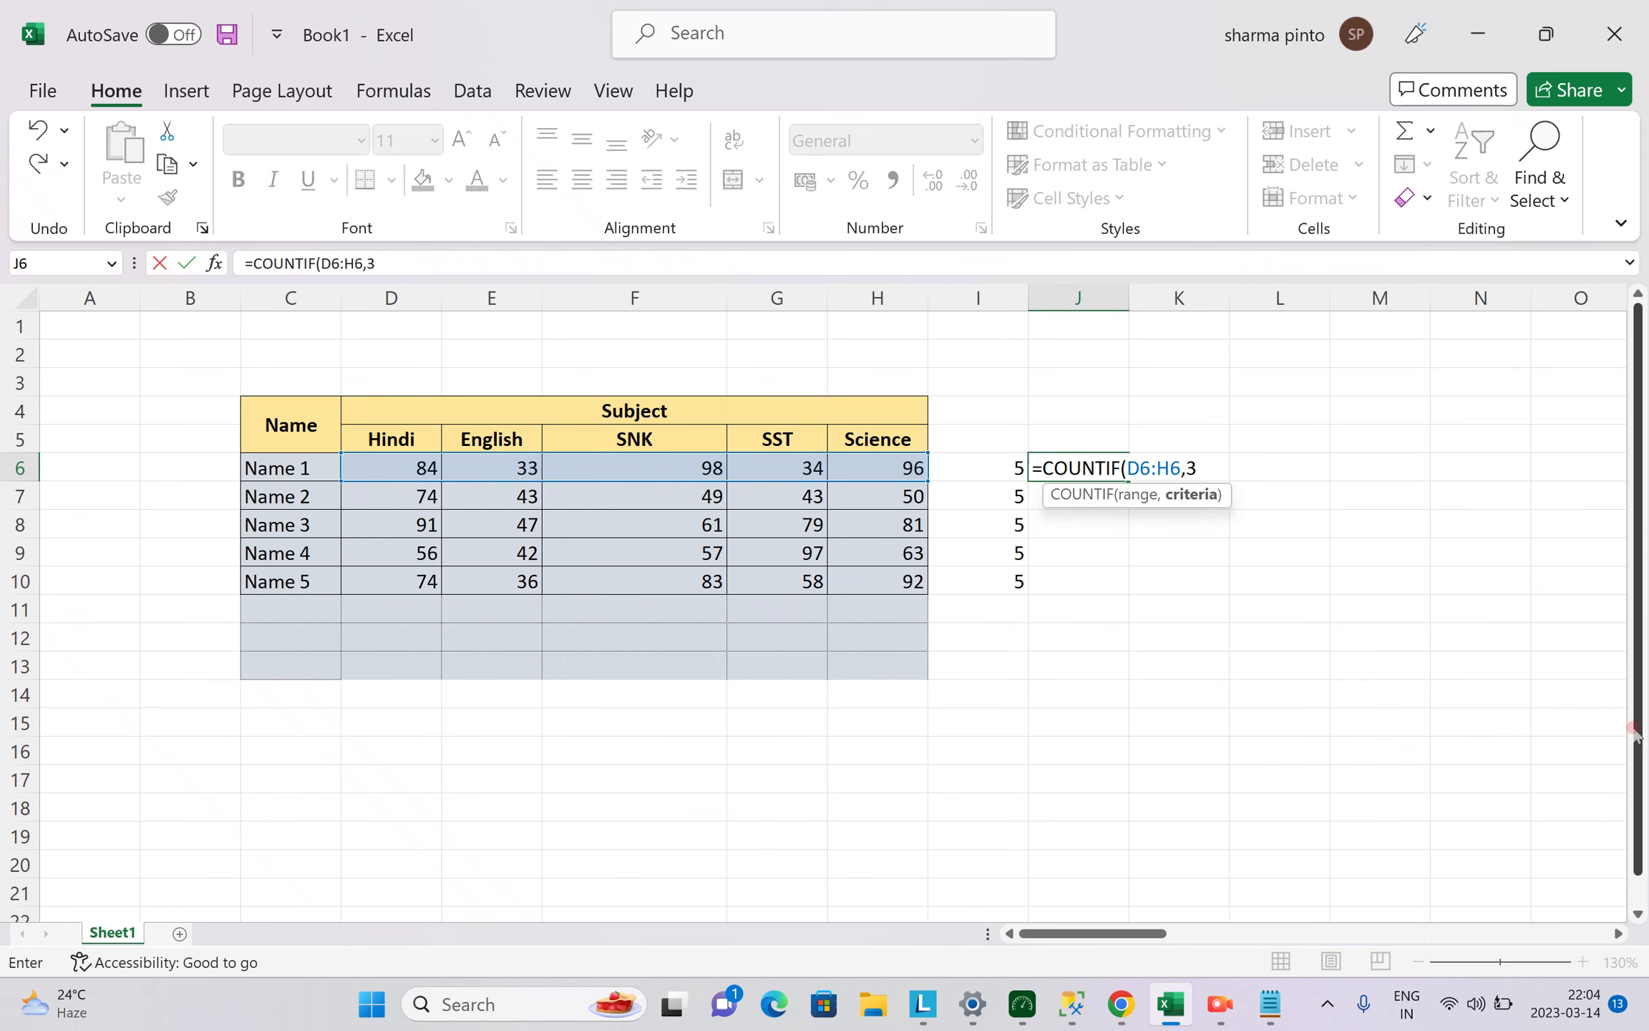
type("33)")
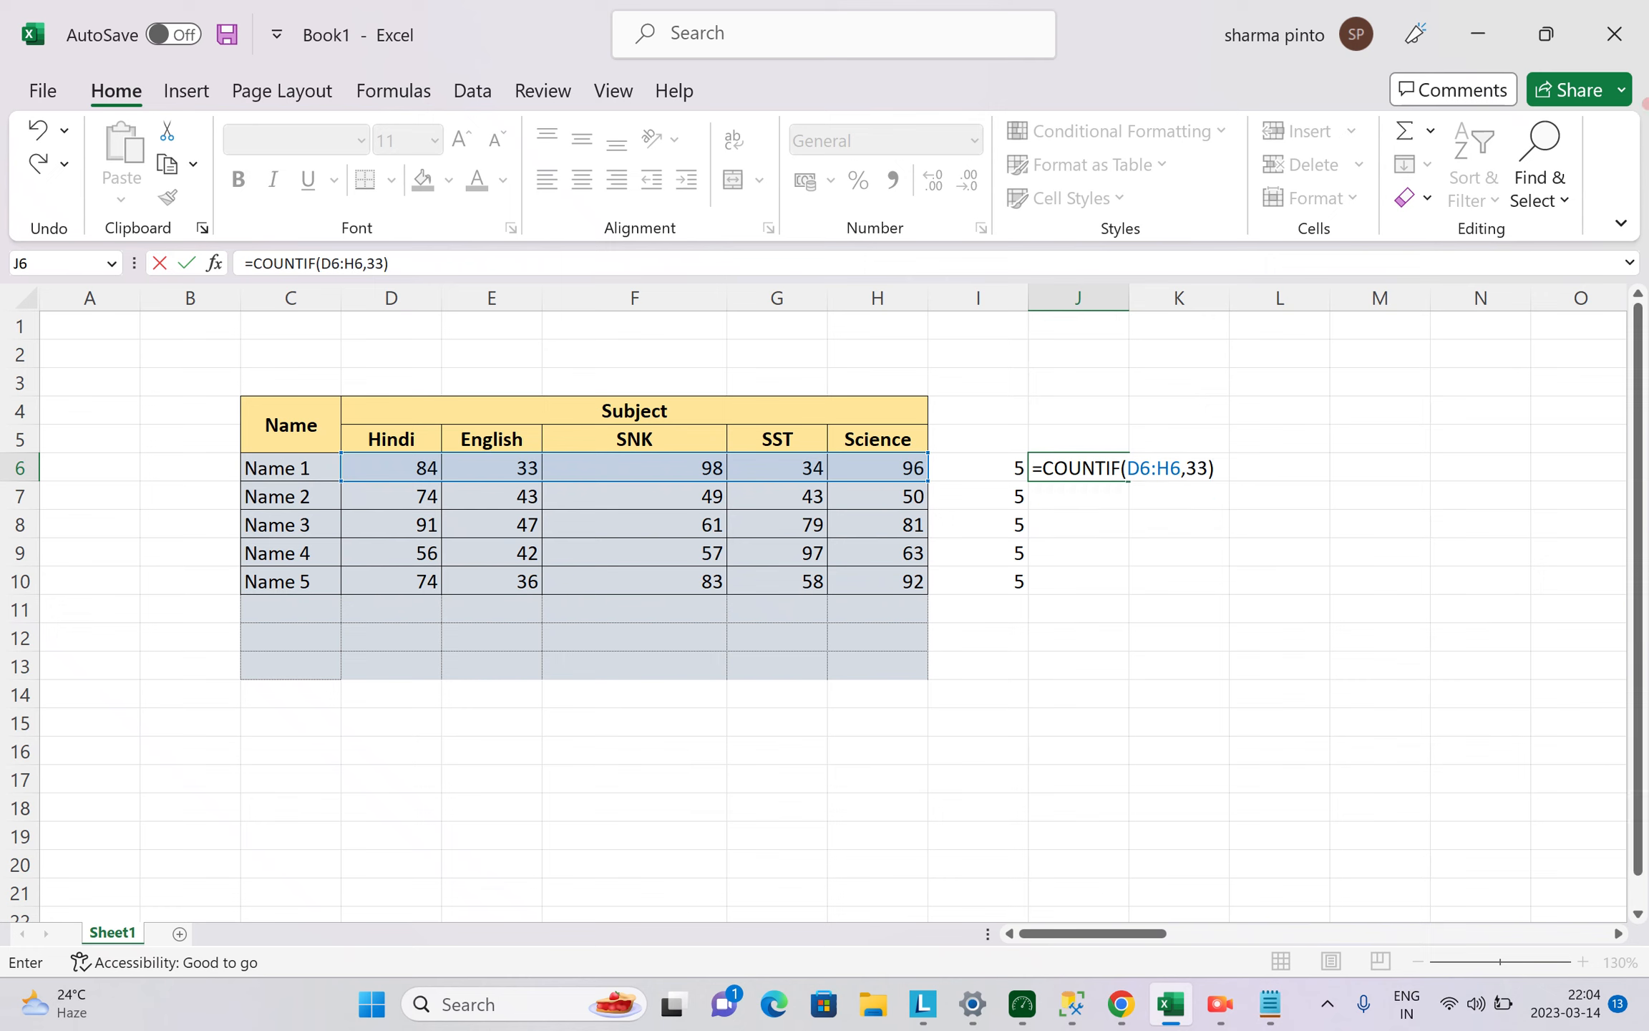
key("Return")
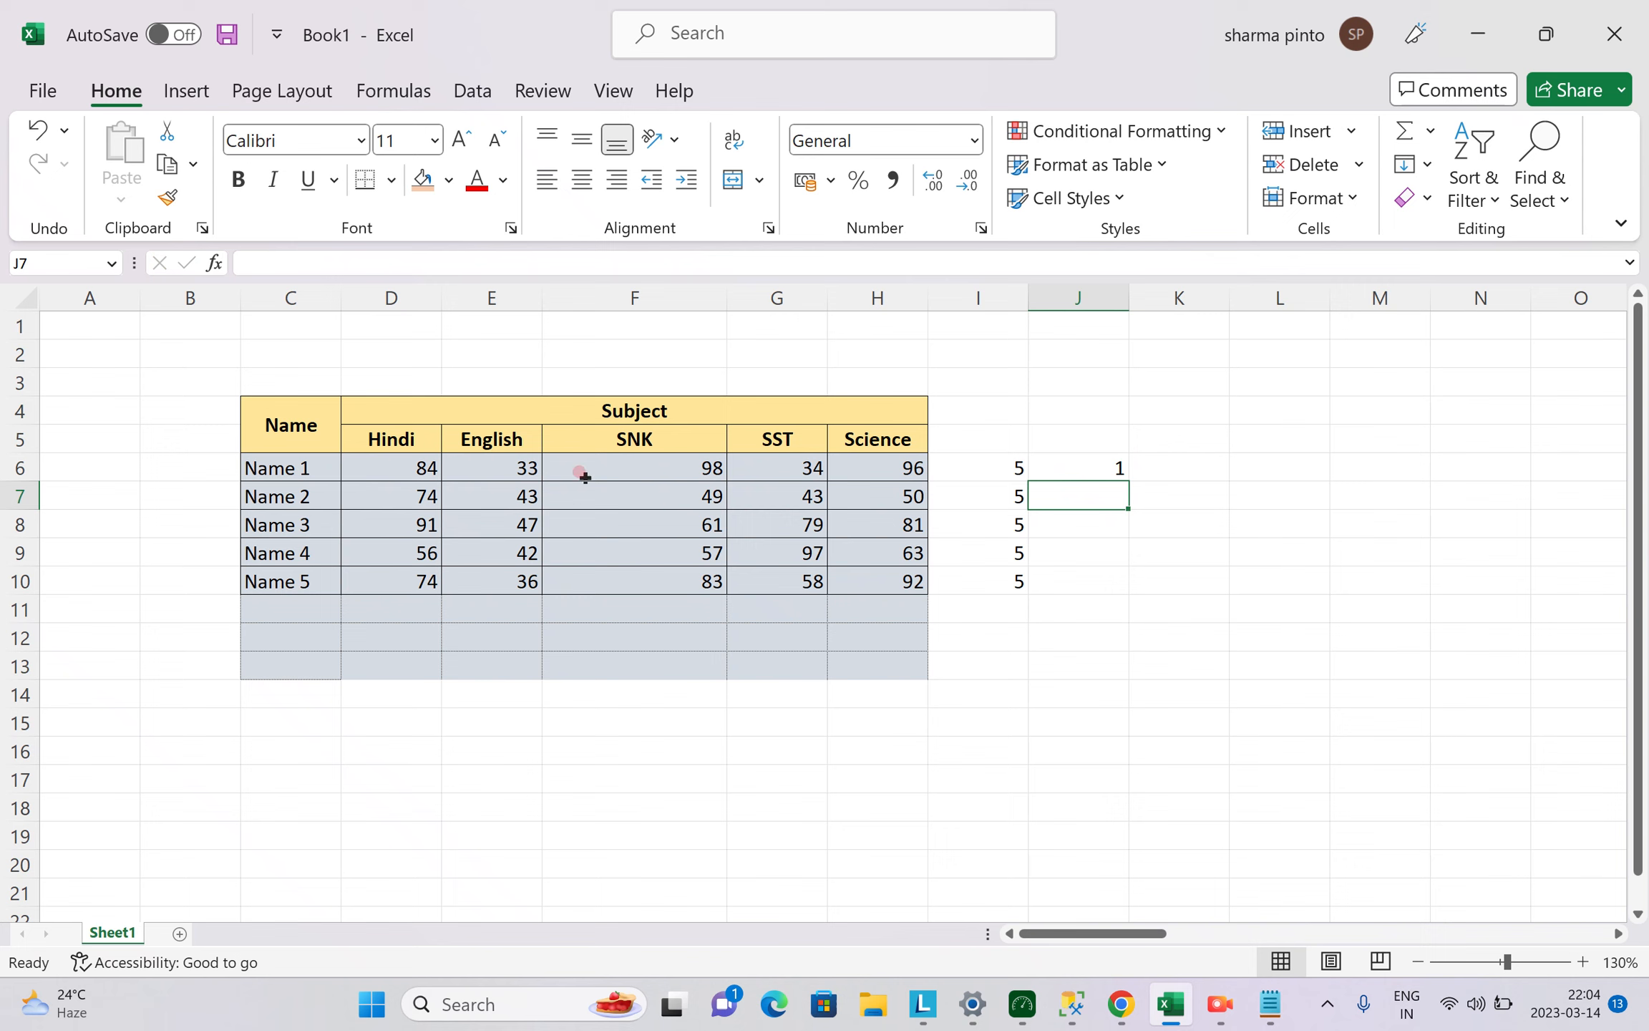
left_click(526, 471)
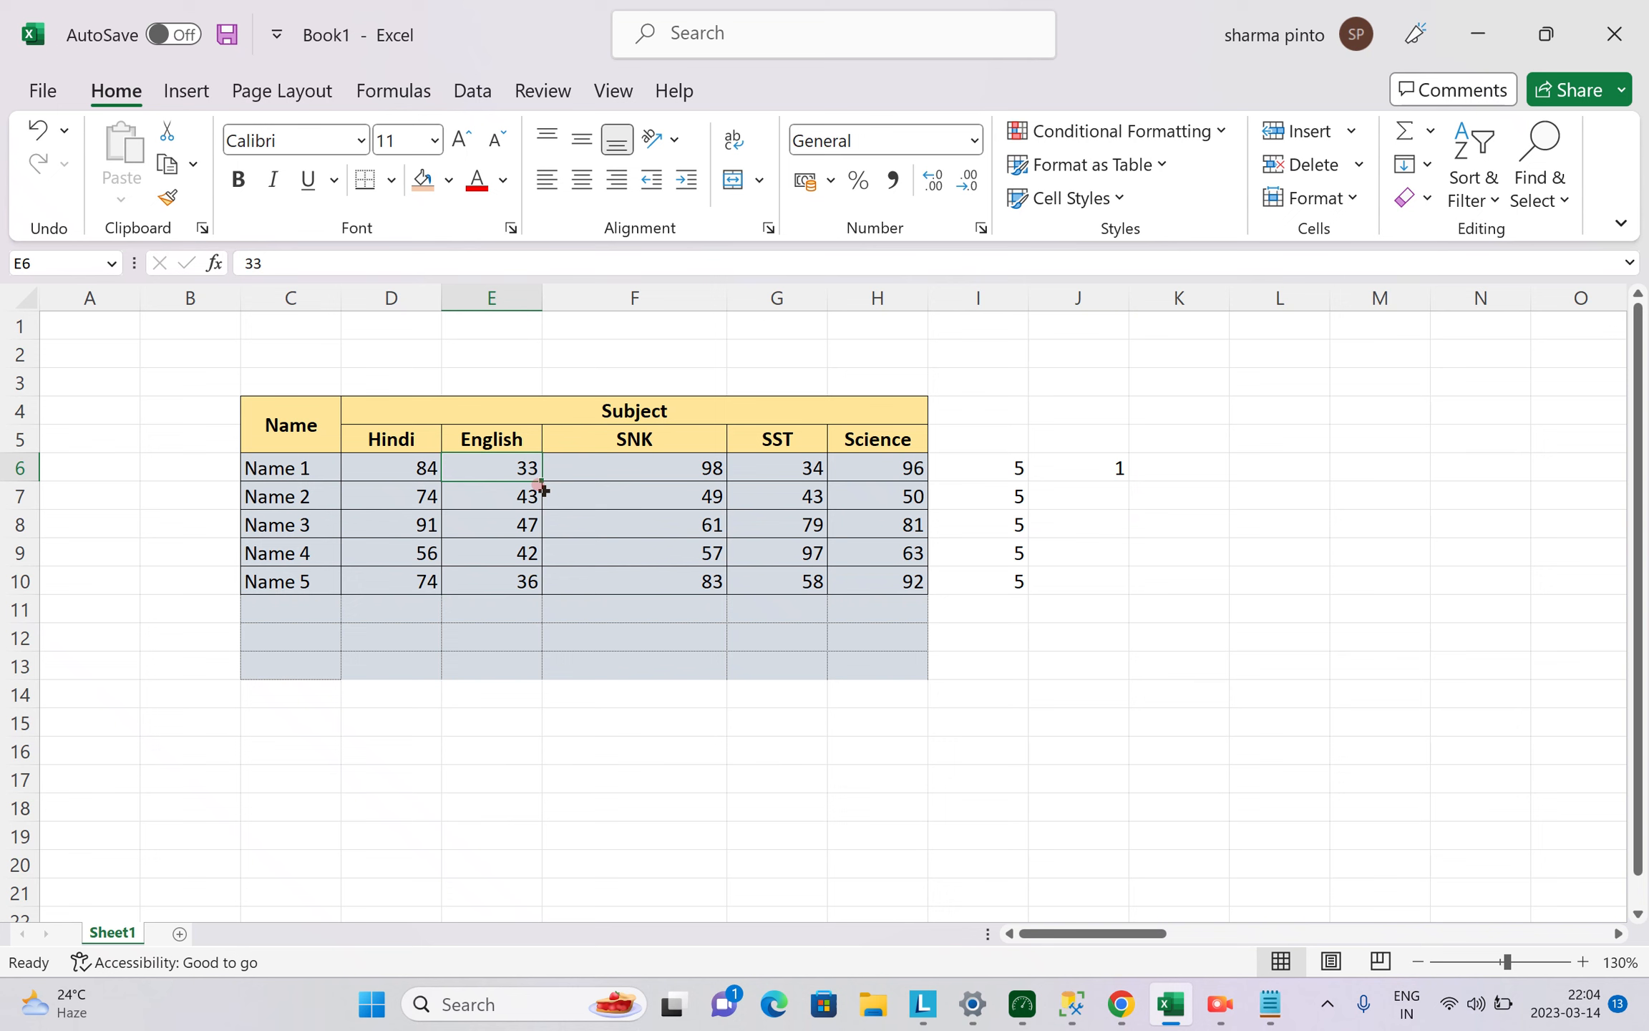
Try changing the COUNTIF criterion in J6 to >33, using the suggested form 1>33.
left_click(1050, 465)
key("F2")
key("BackSpace")
key("BackSpace")
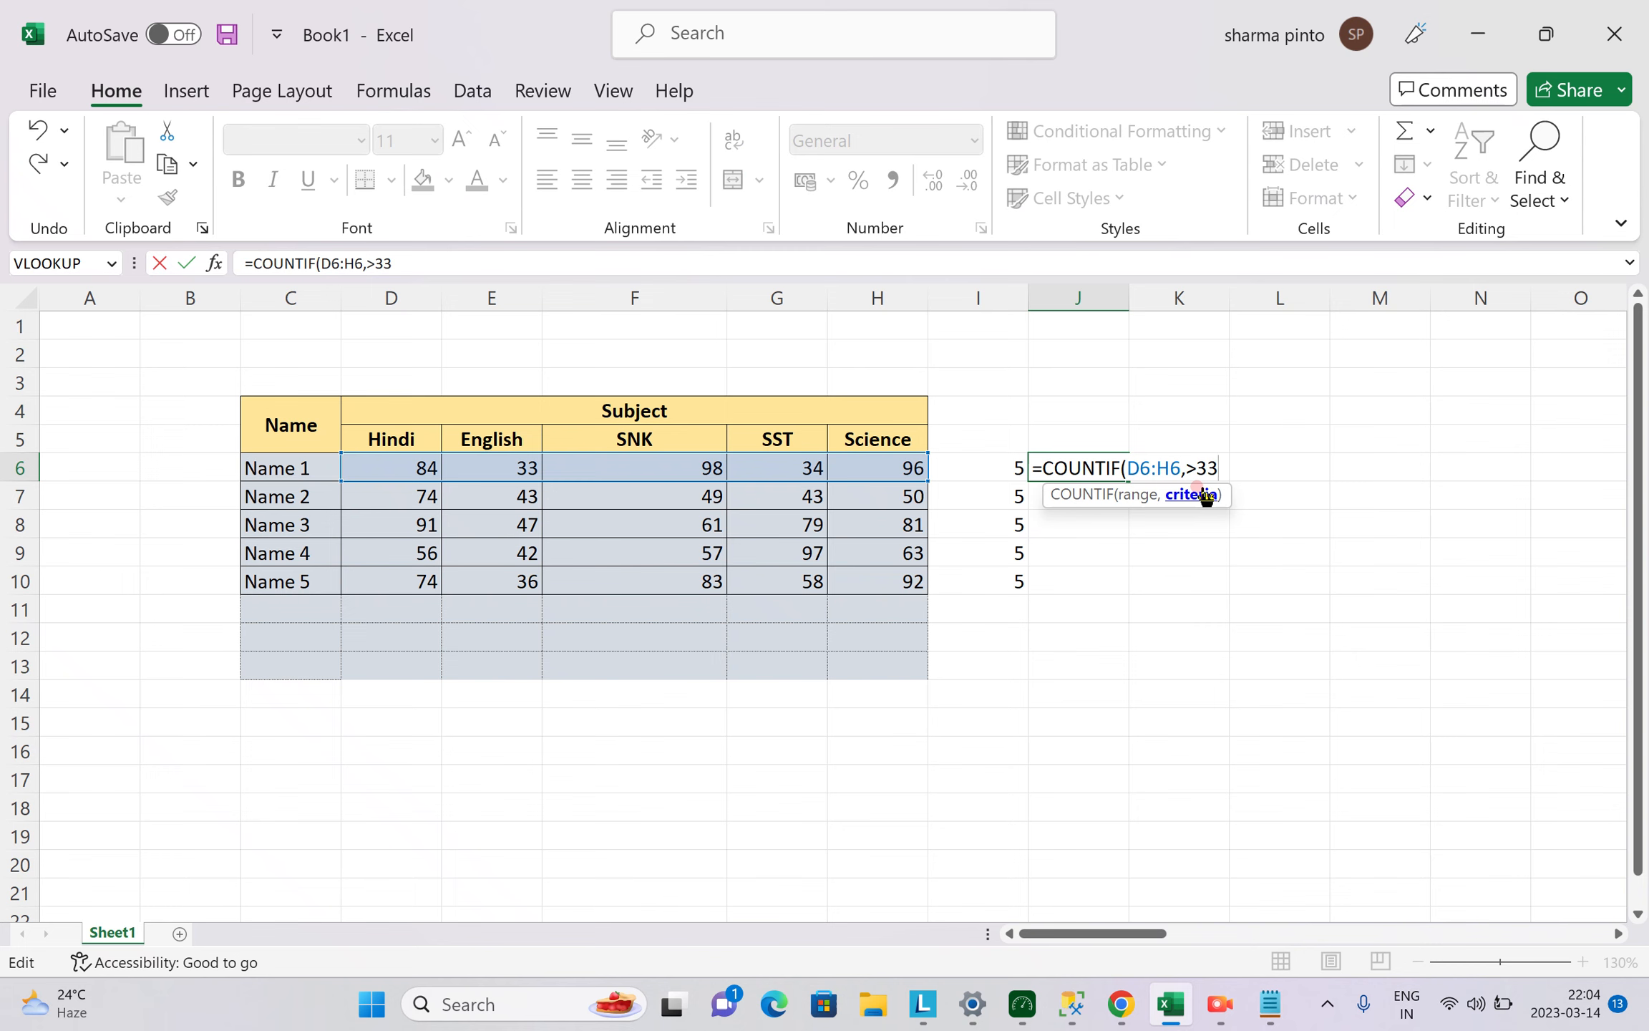
type(")")
key("Return")
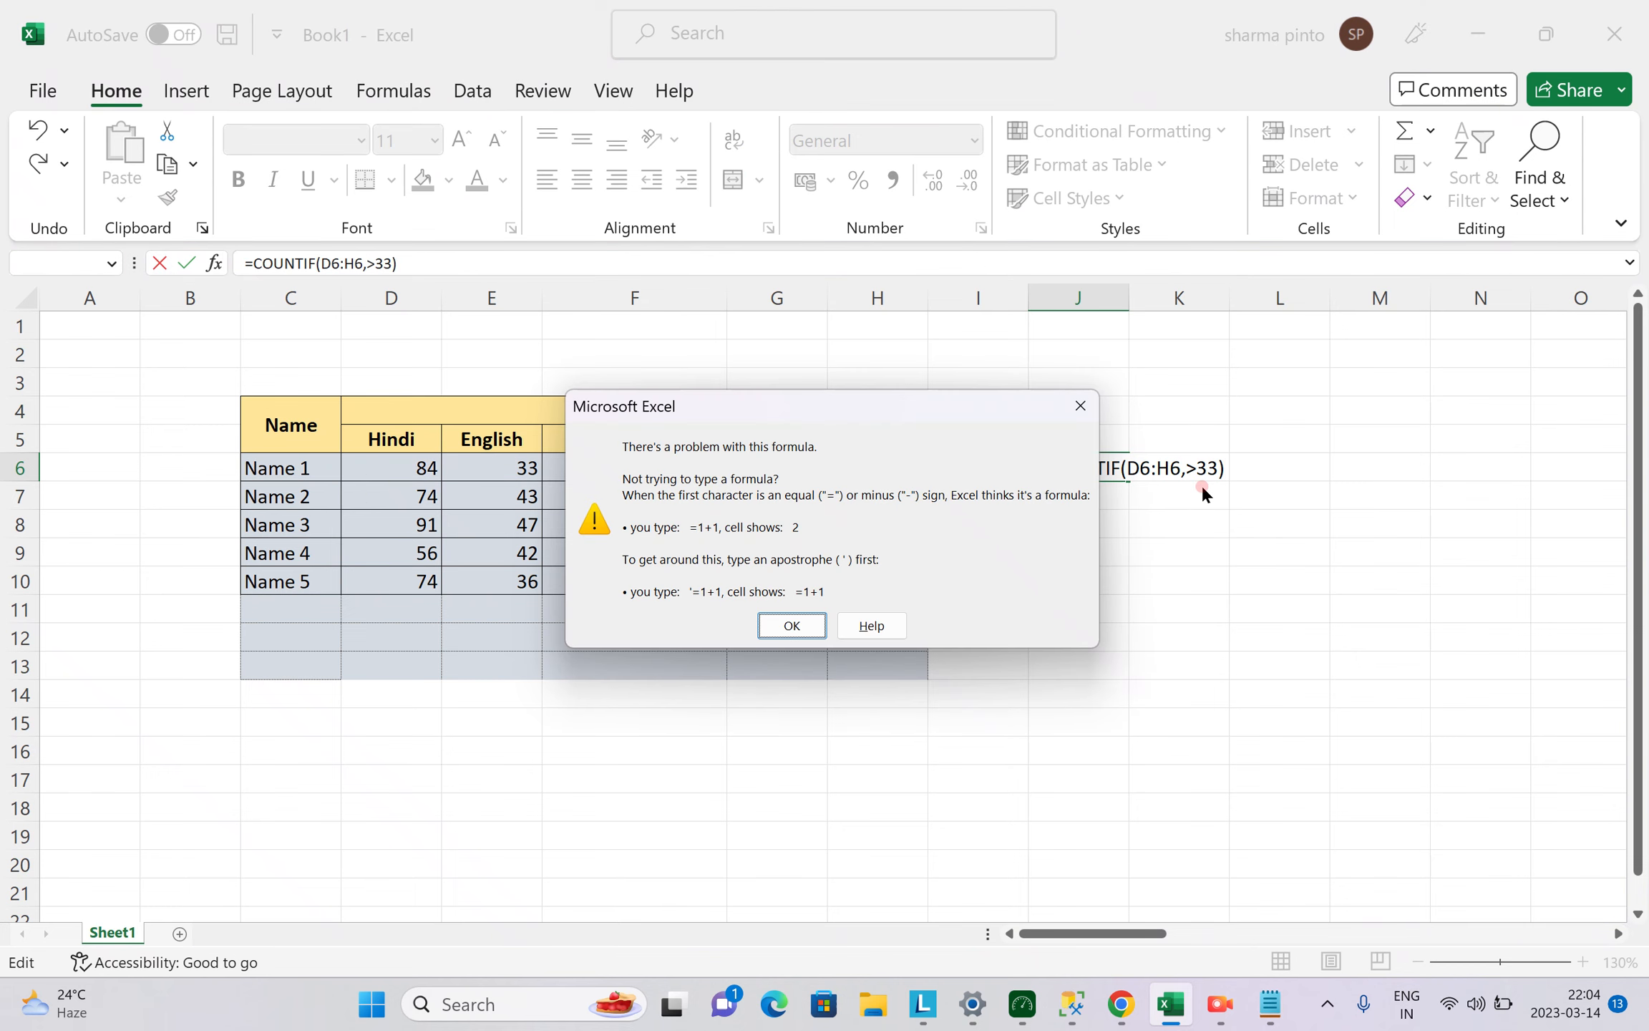
key("Return")
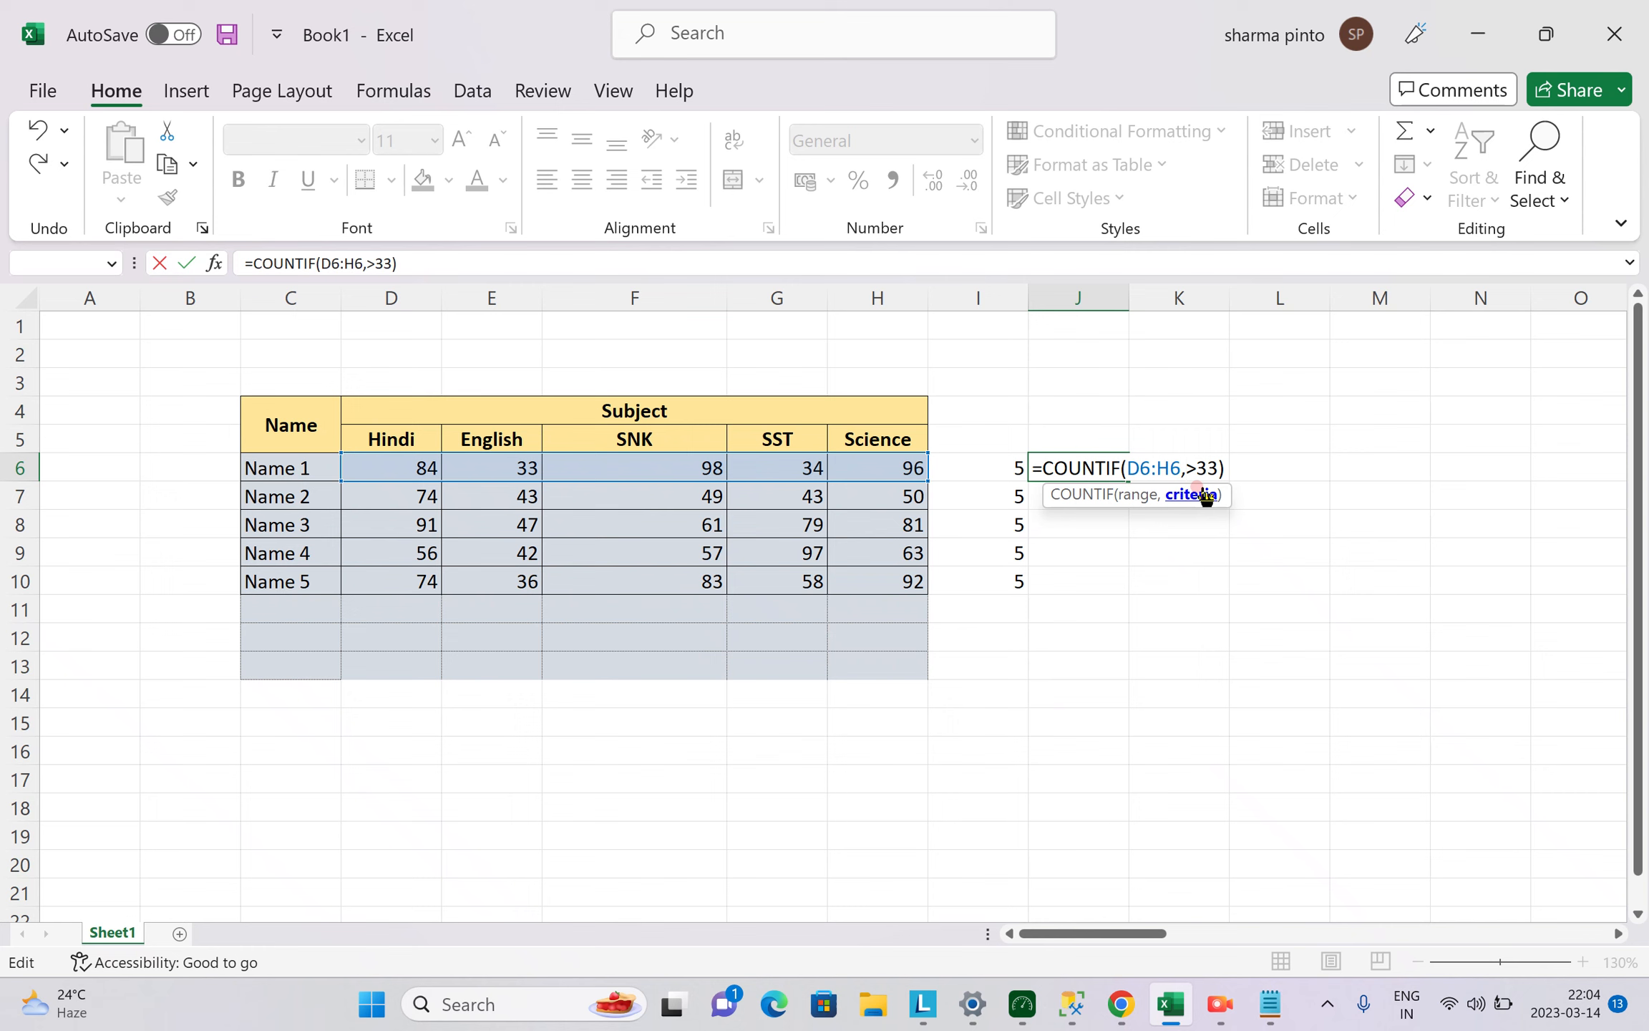
key("Return")
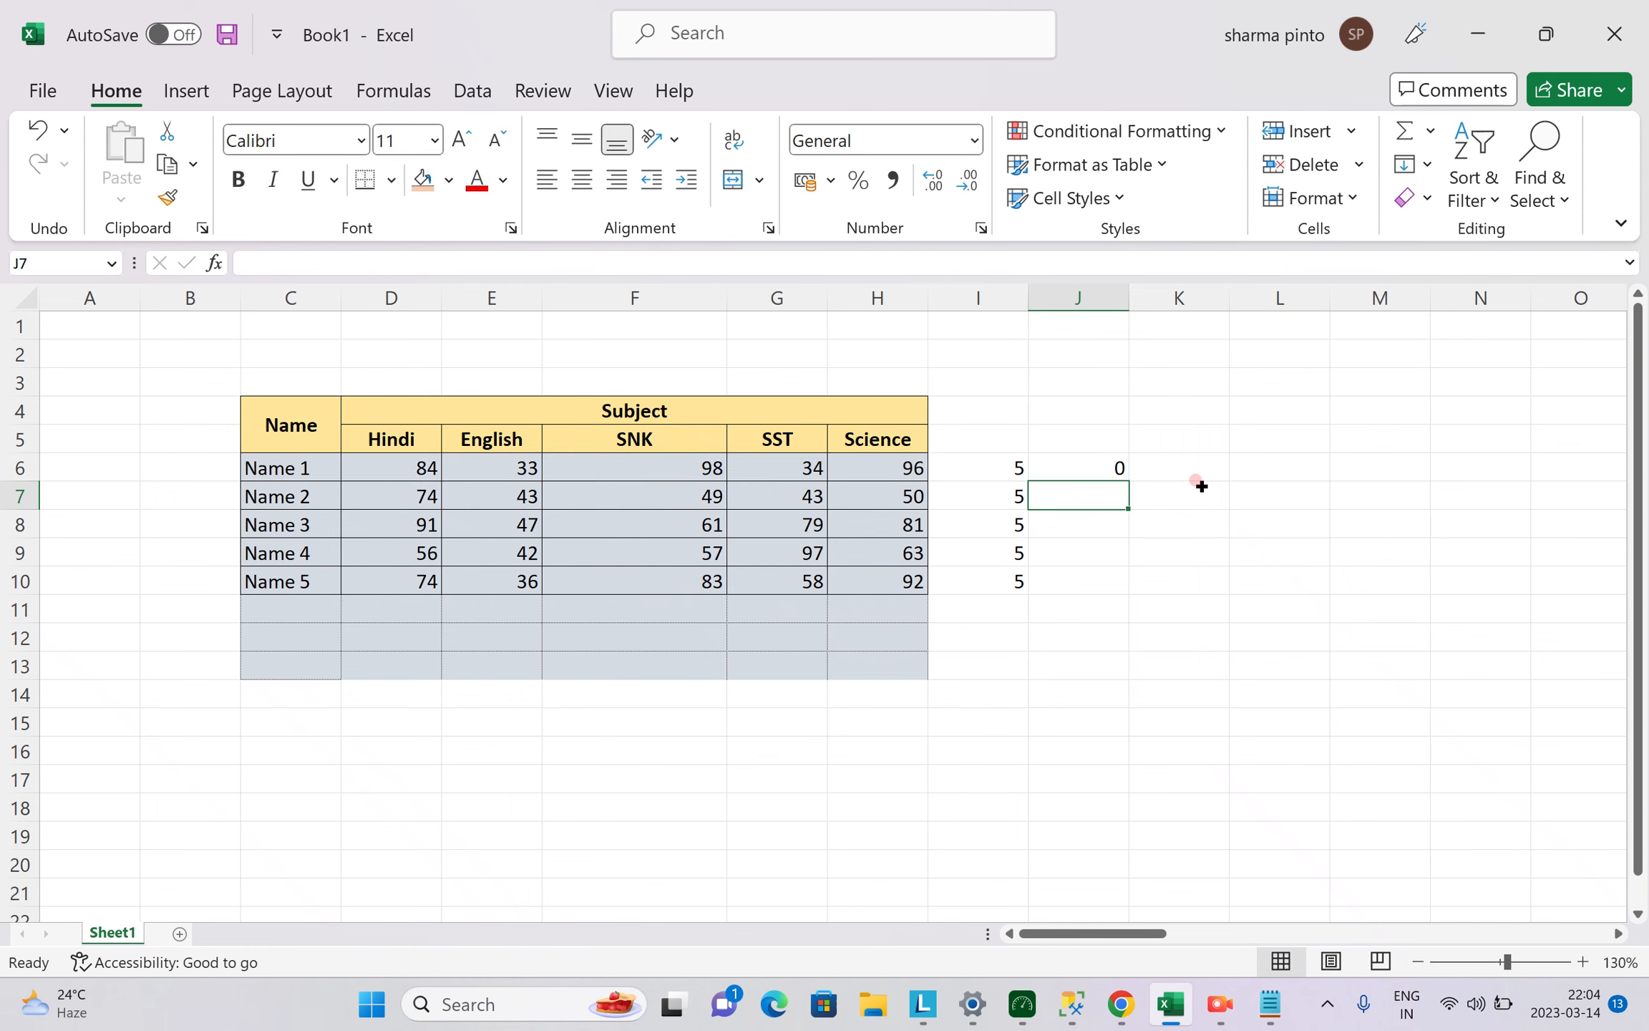
Remove the comparison from the COUNTIF criterion in J6 so the formula is =COUNTIF(D6:H6,33) again.
key("Up")
key("F2")
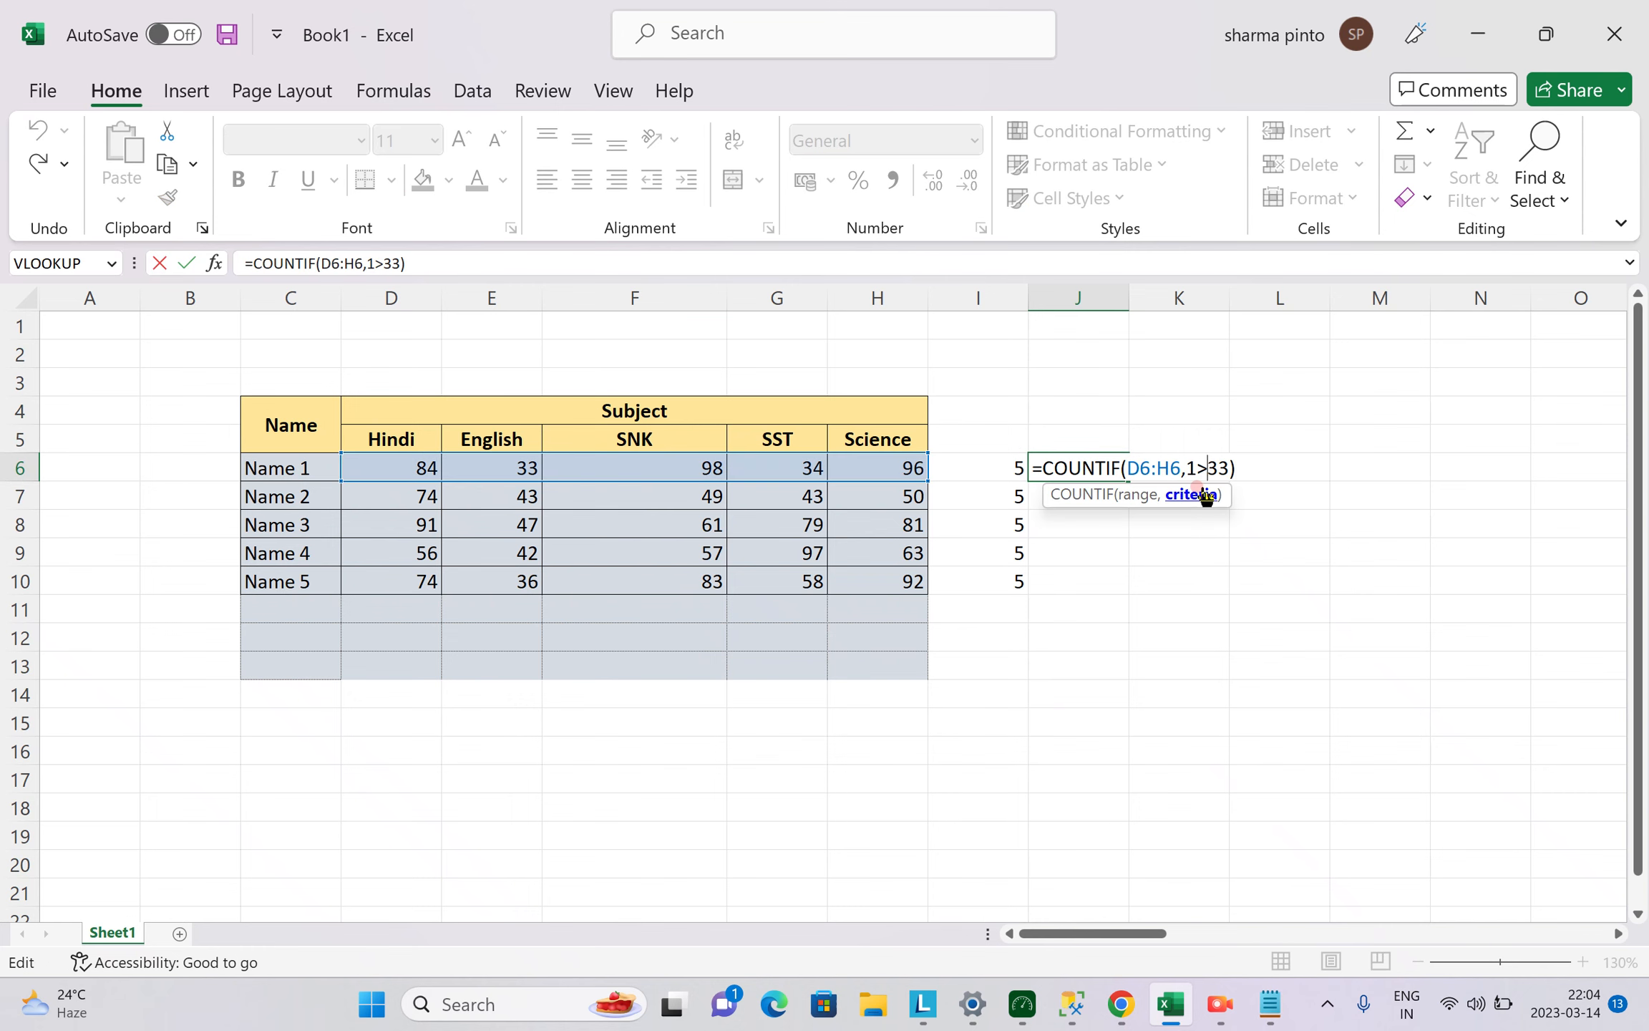
key("shift+Right")
key("shift+Right")
key("BackSpace")
key("Return")
left_click(1075, 462)
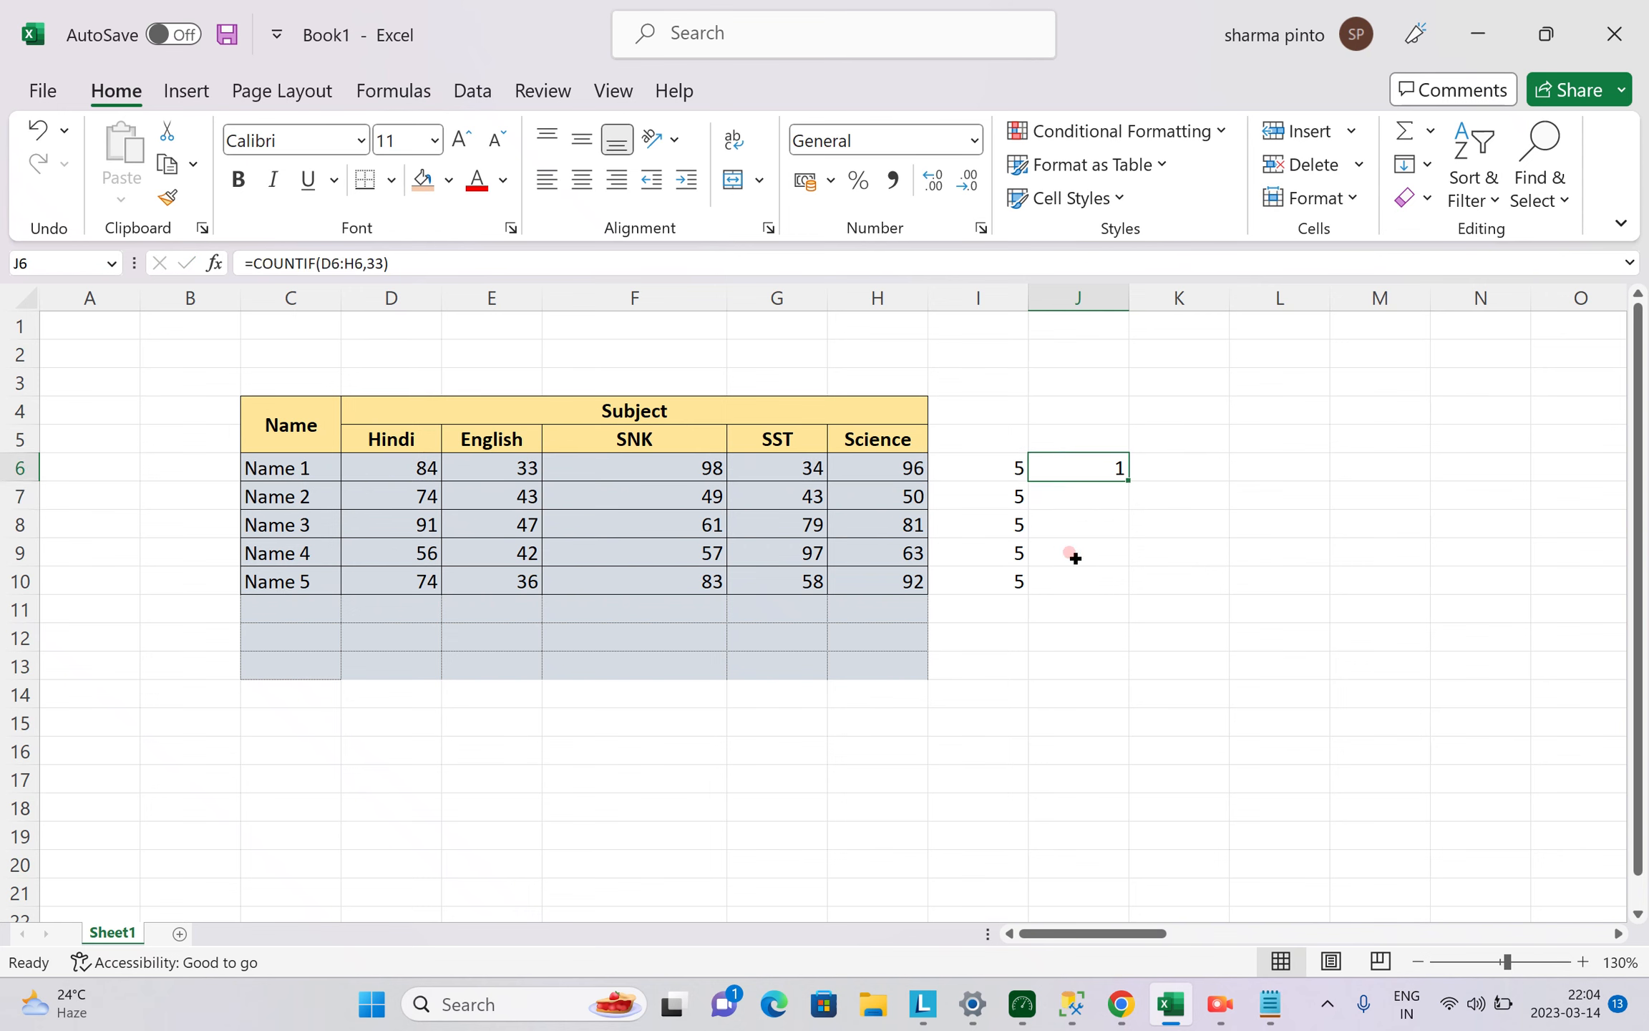
key("Down")
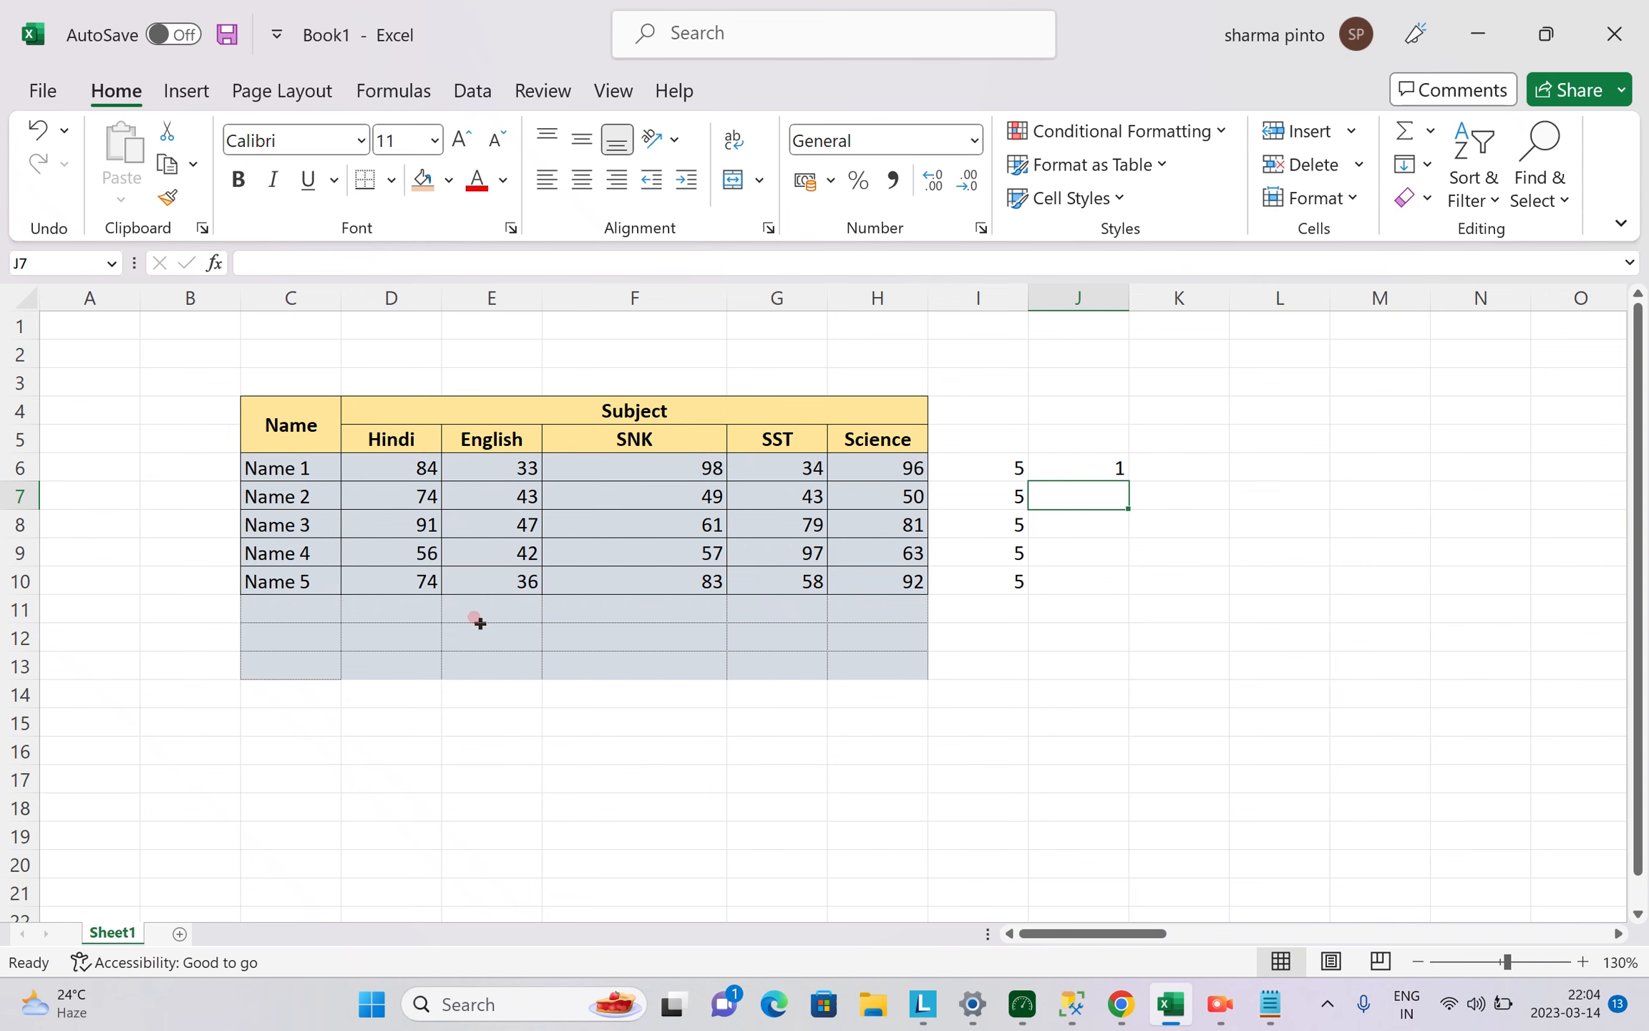
left_click(309, 460)
left_click(384, 624)
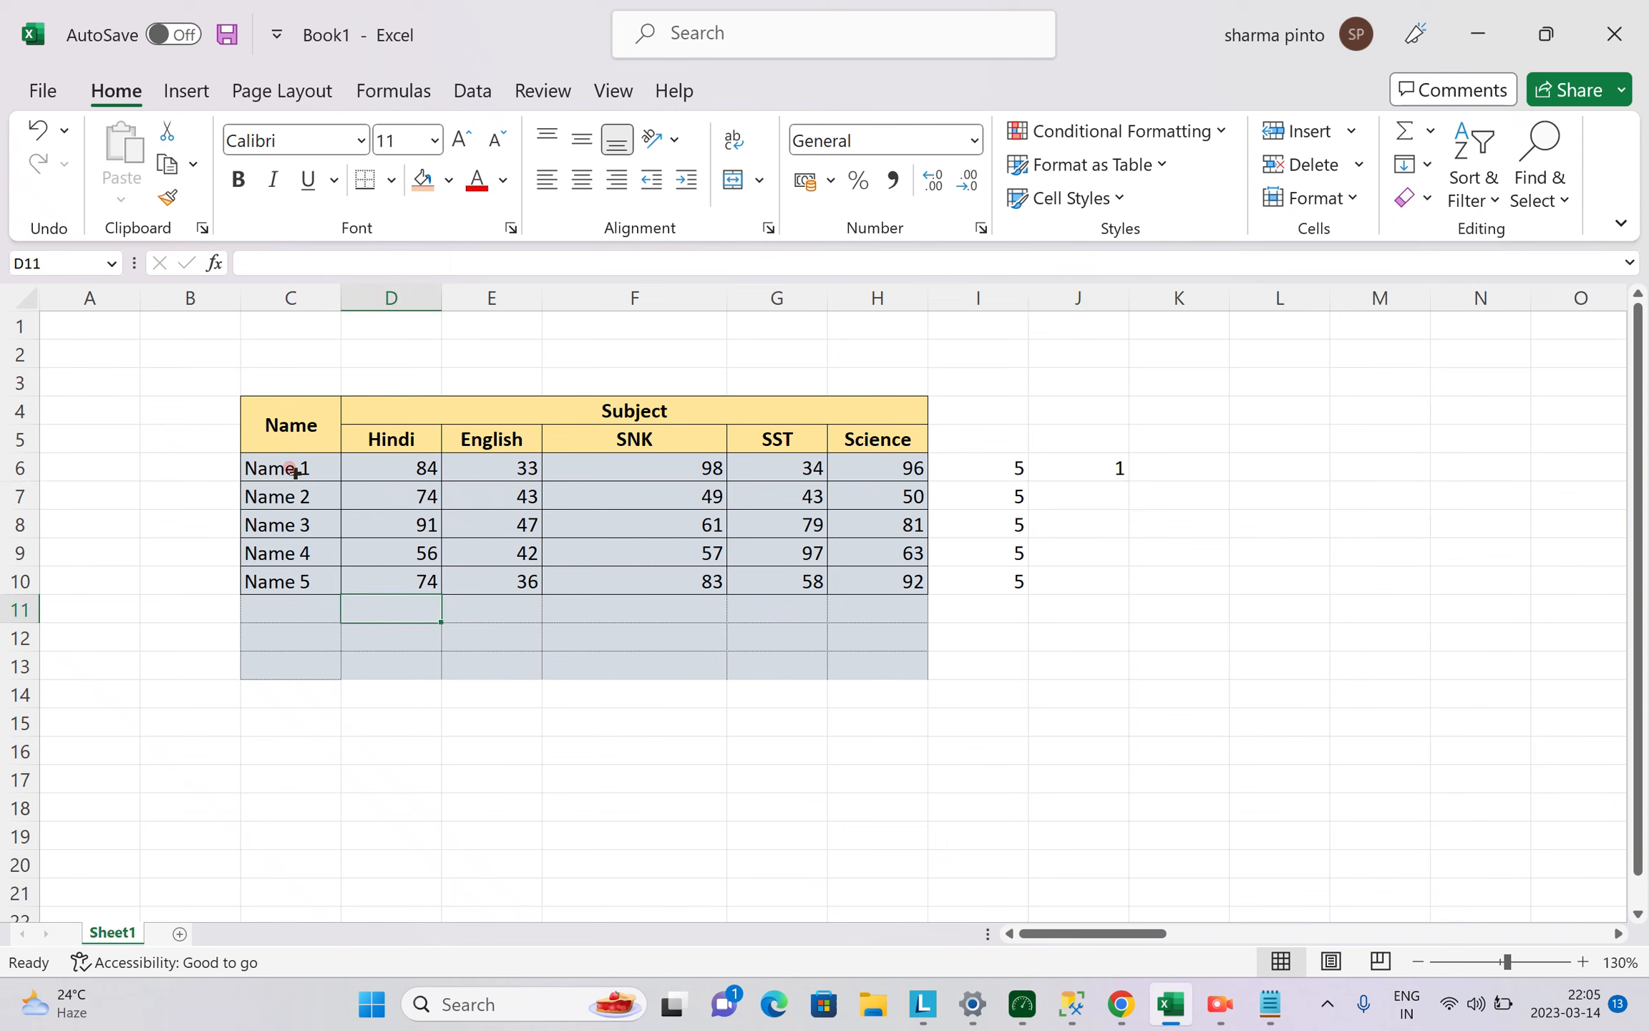
Replace the formula in J6 with =COUNTIF(D6:H10,42) to count the value 42 across all marks.
left_click(1099, 464)
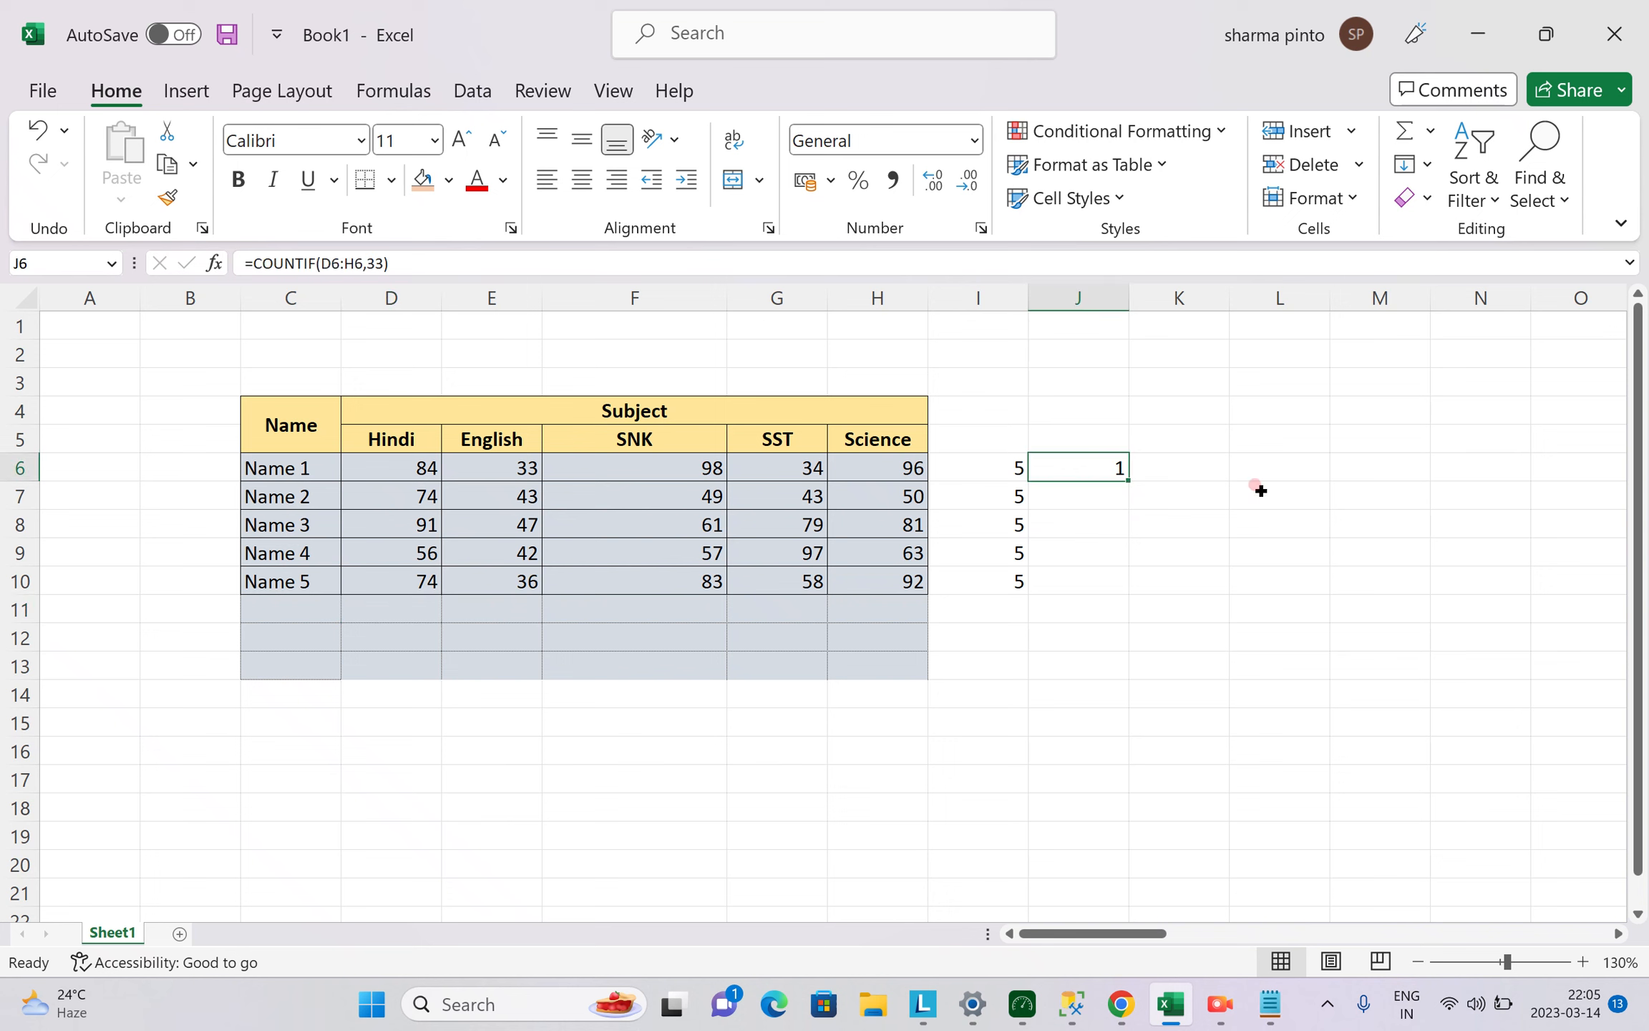
type("=")
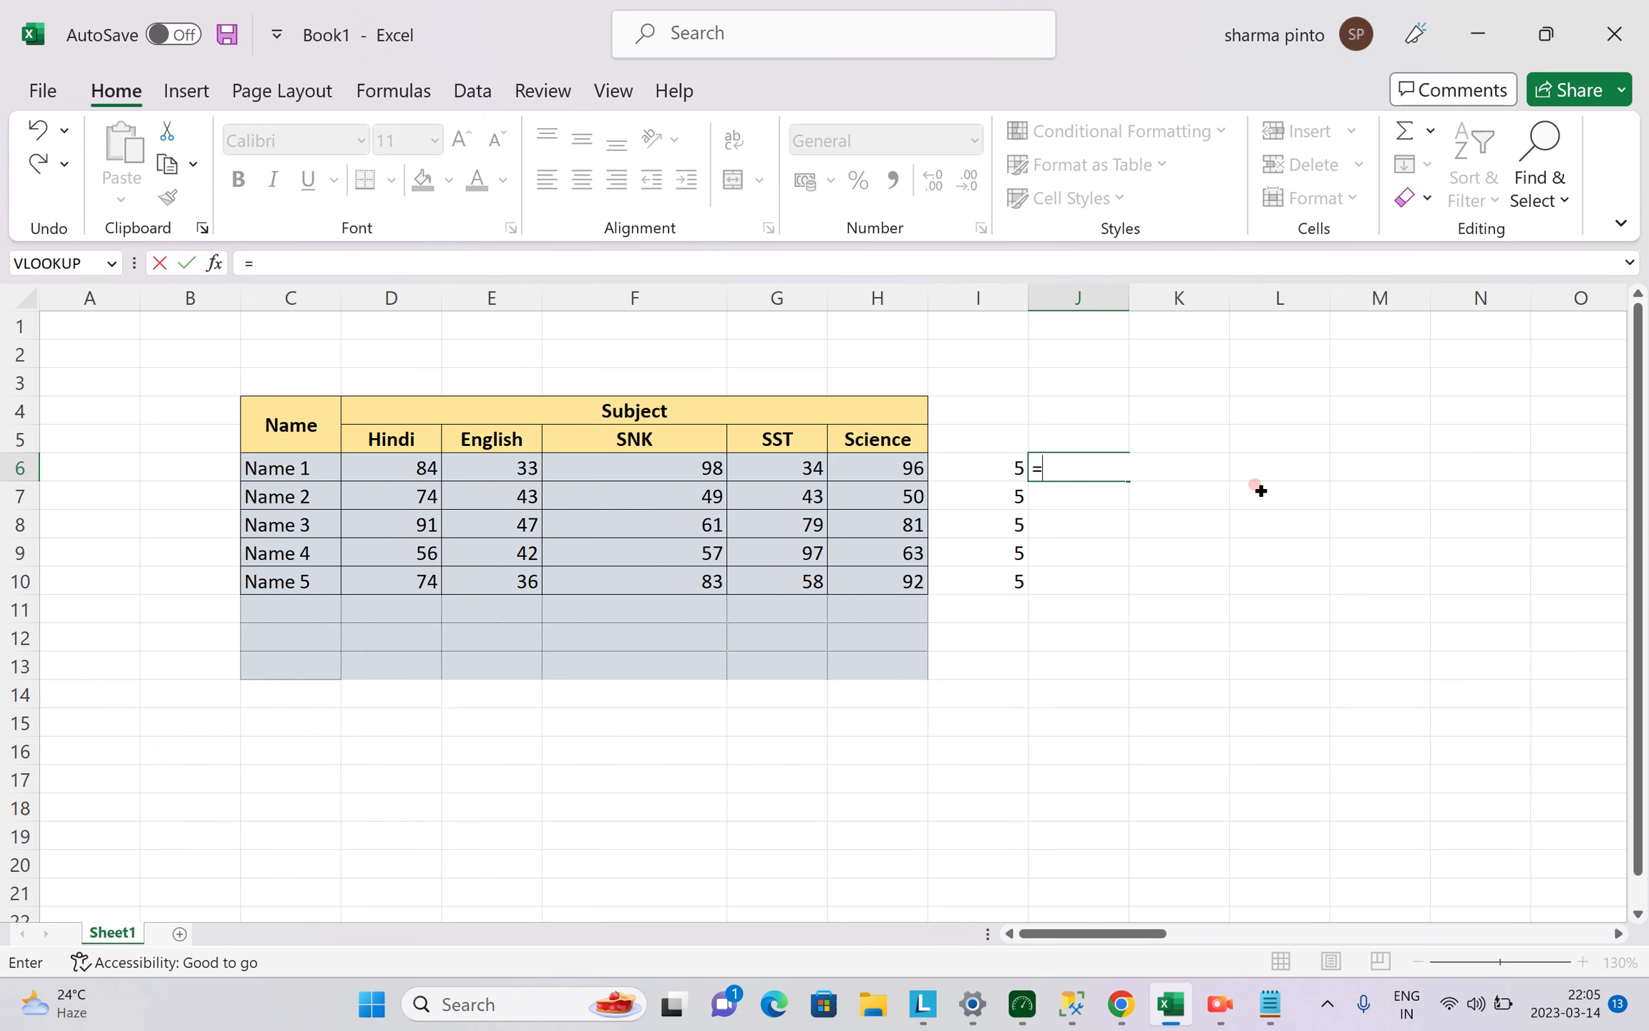
type("COUNTIF(")
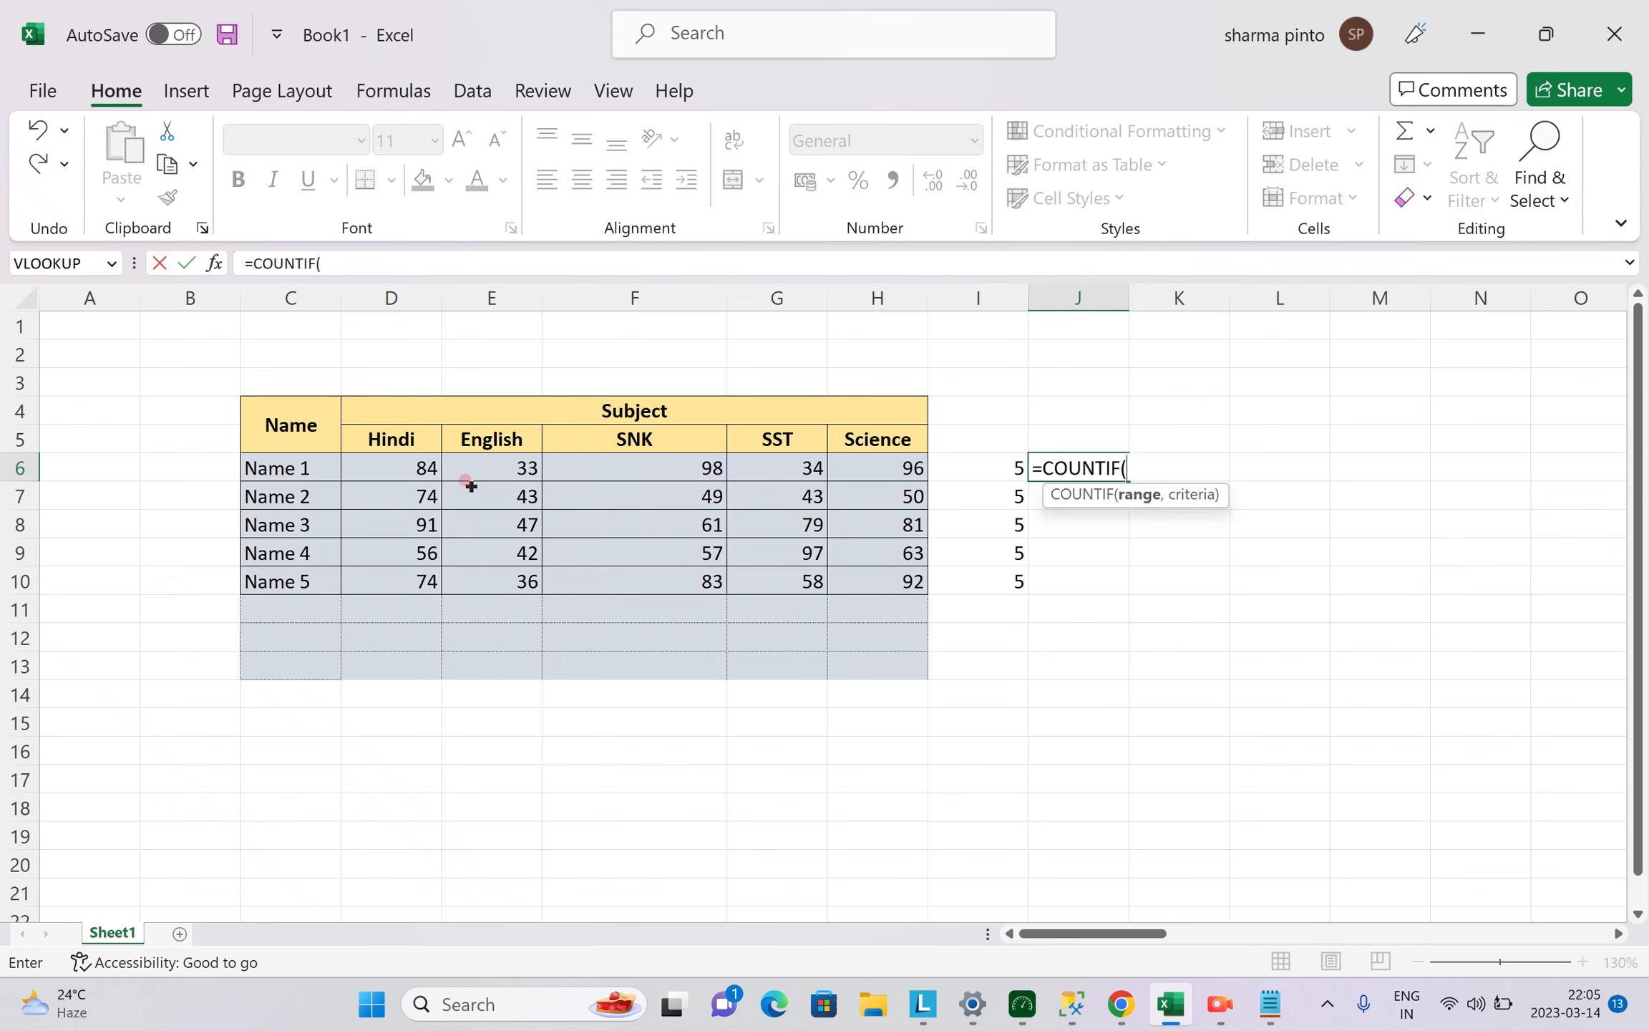
left_click_drag(394, 474, 863, 570)
type(",42")
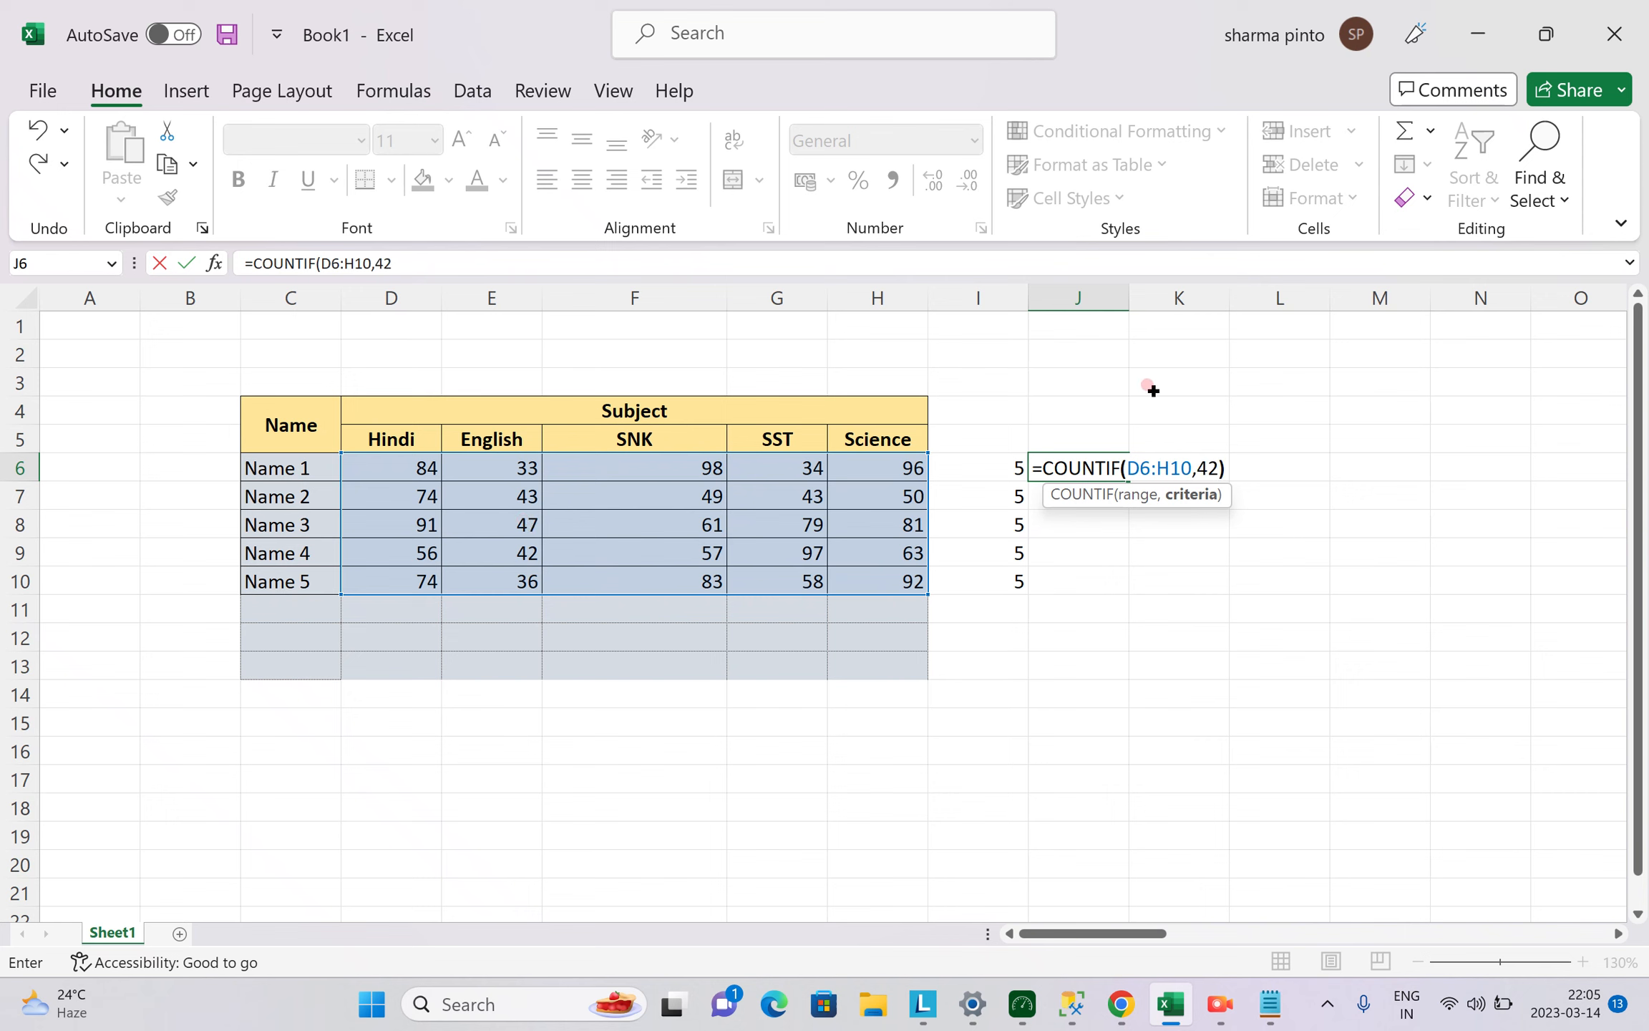
key("Return")
key("Up")
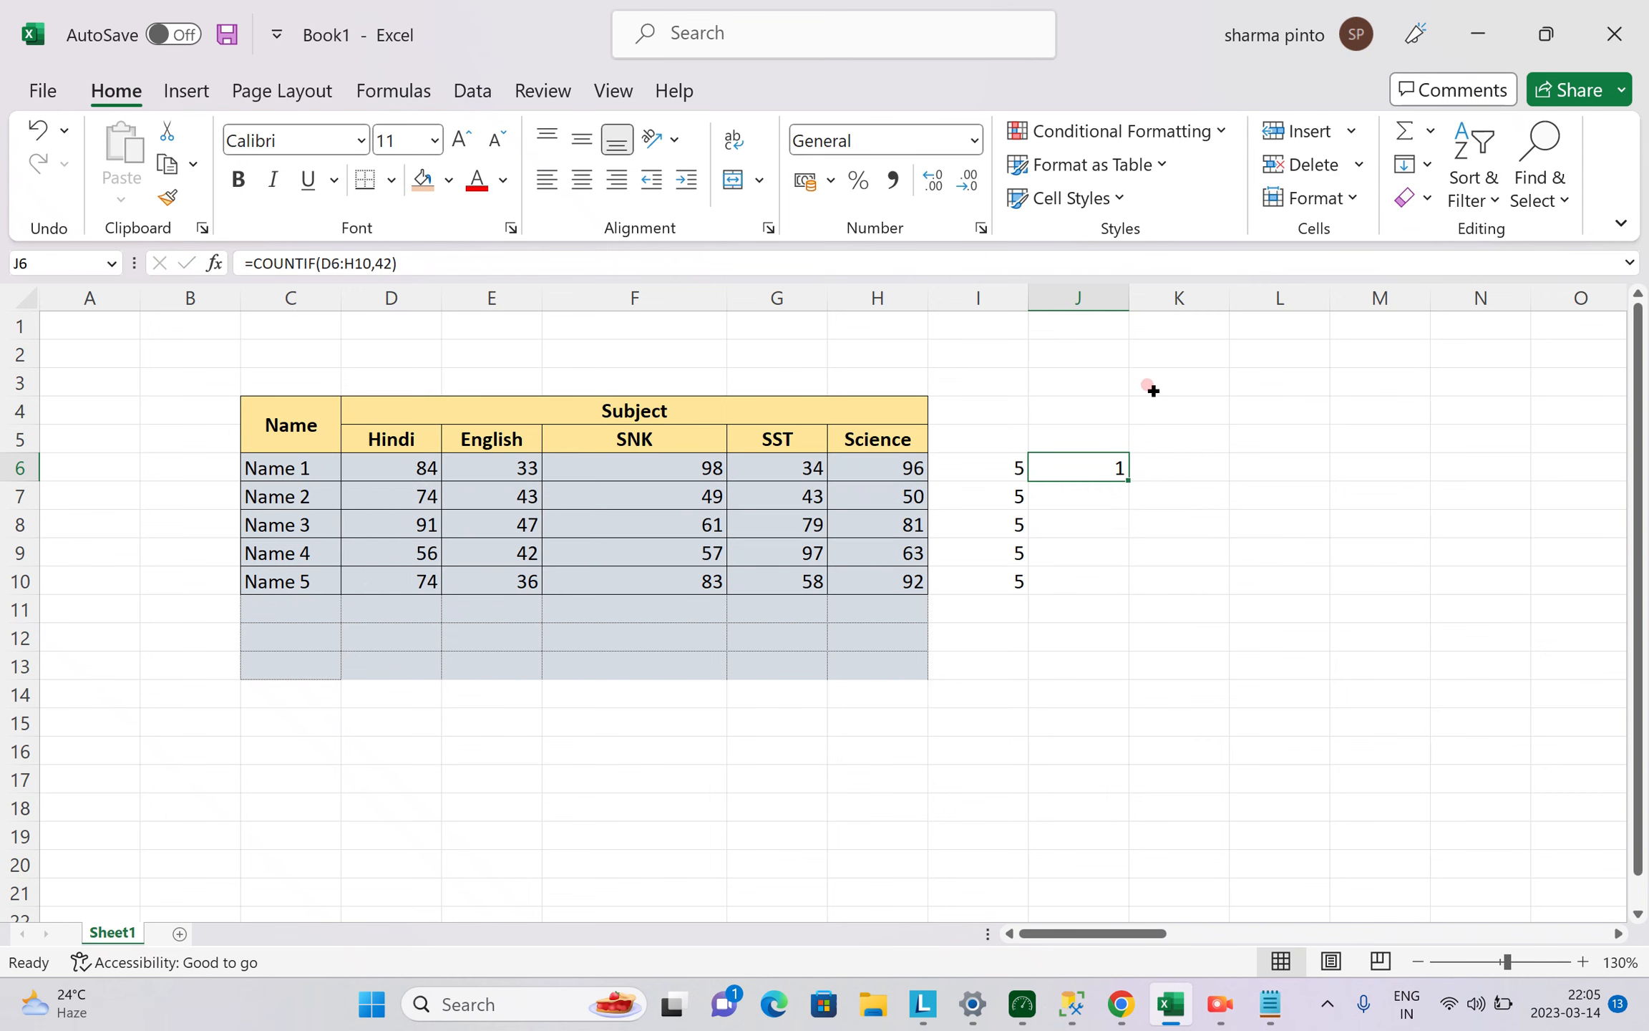
Change Name 2's SNK mark and Name 4's Science mark to 42 to test the COUNTIF formula in J6.
left_click(675, 499)
type("42")
key("Return")
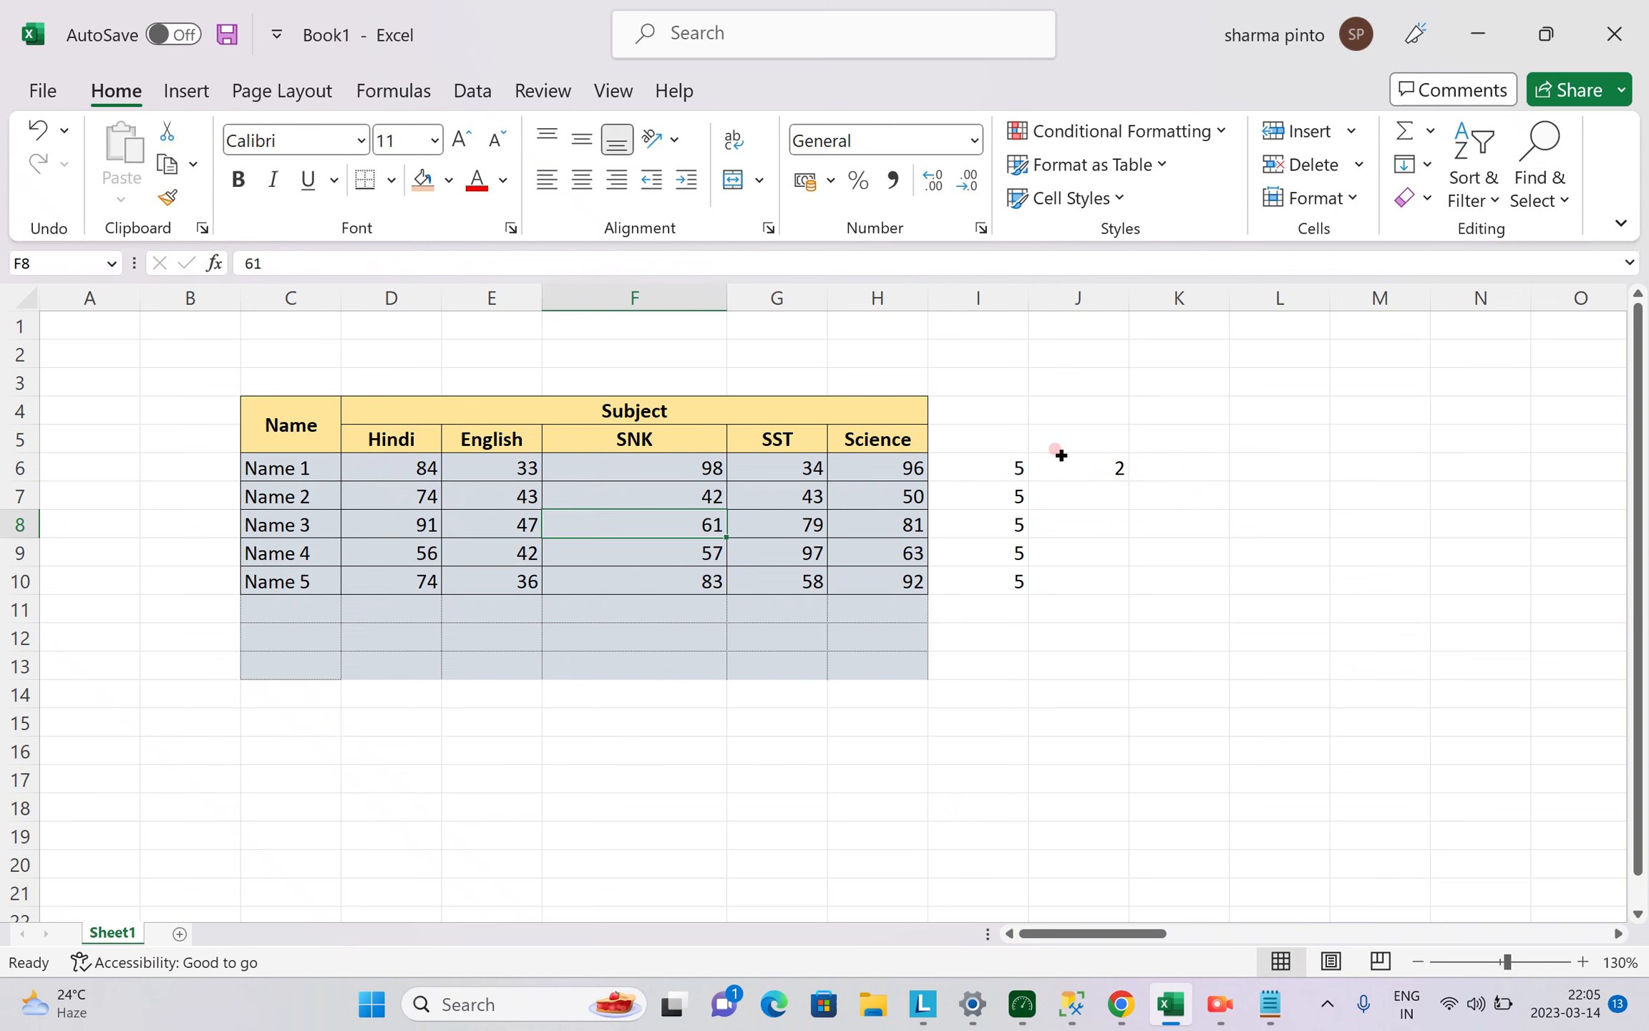
left_click(1077, 470)
left_click(912, 547)
type("42")
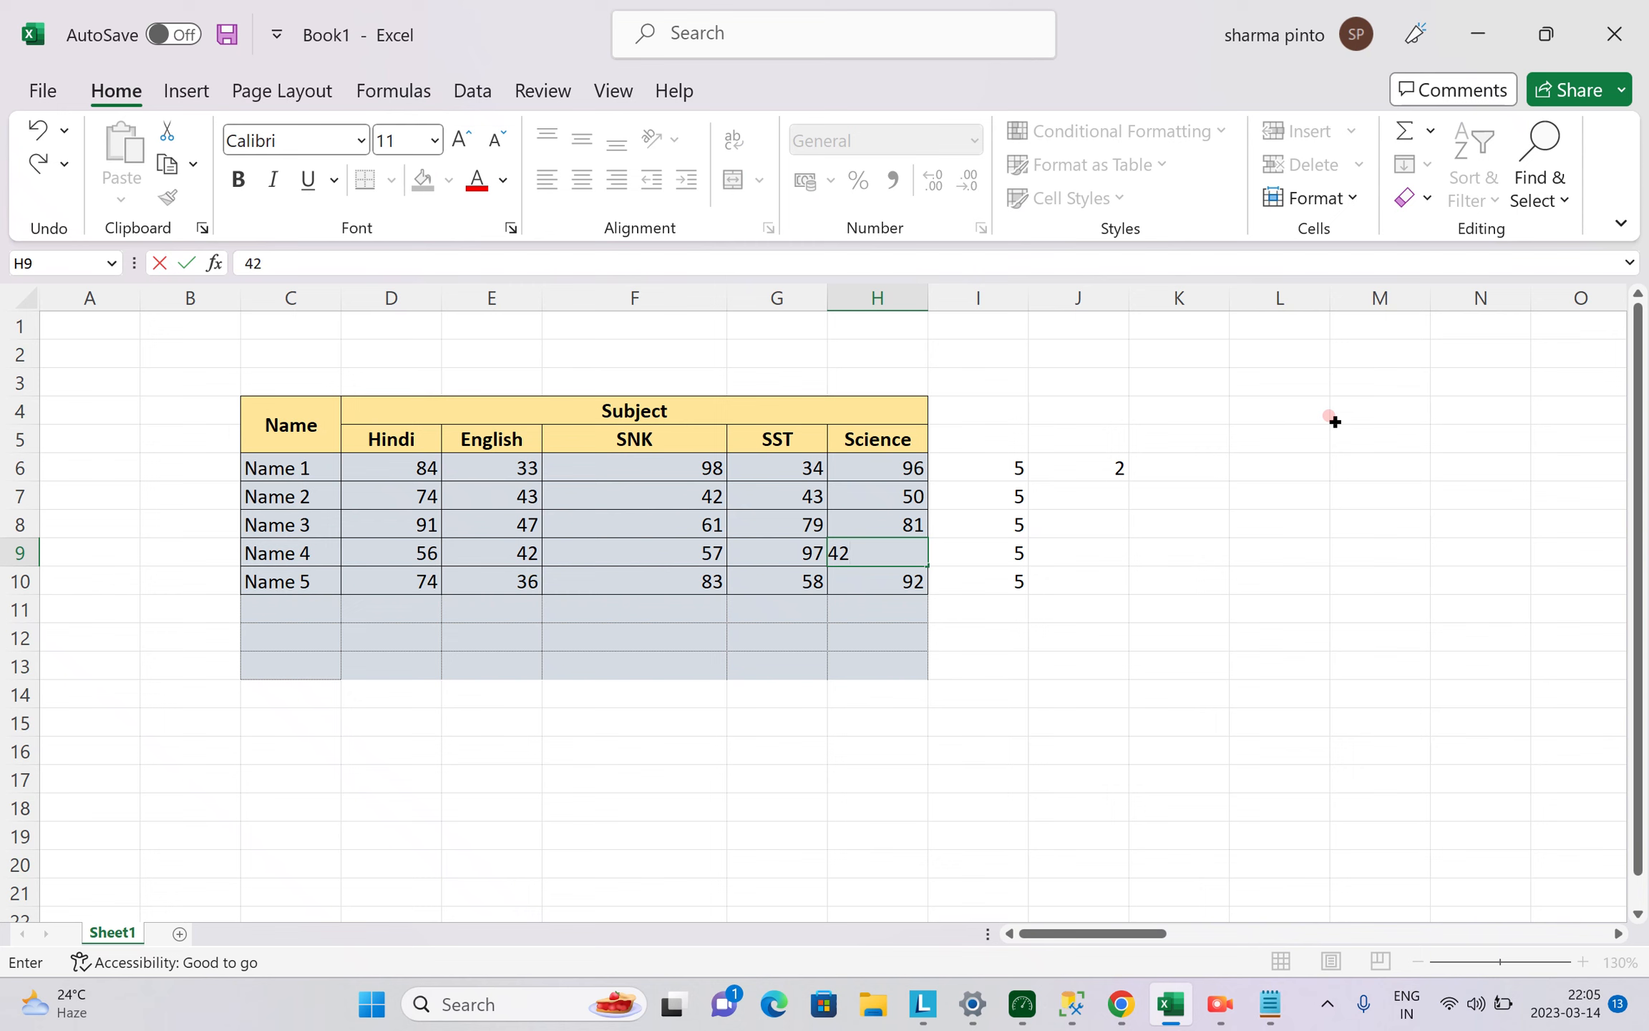
key("Return")
left_click(1113, 469)
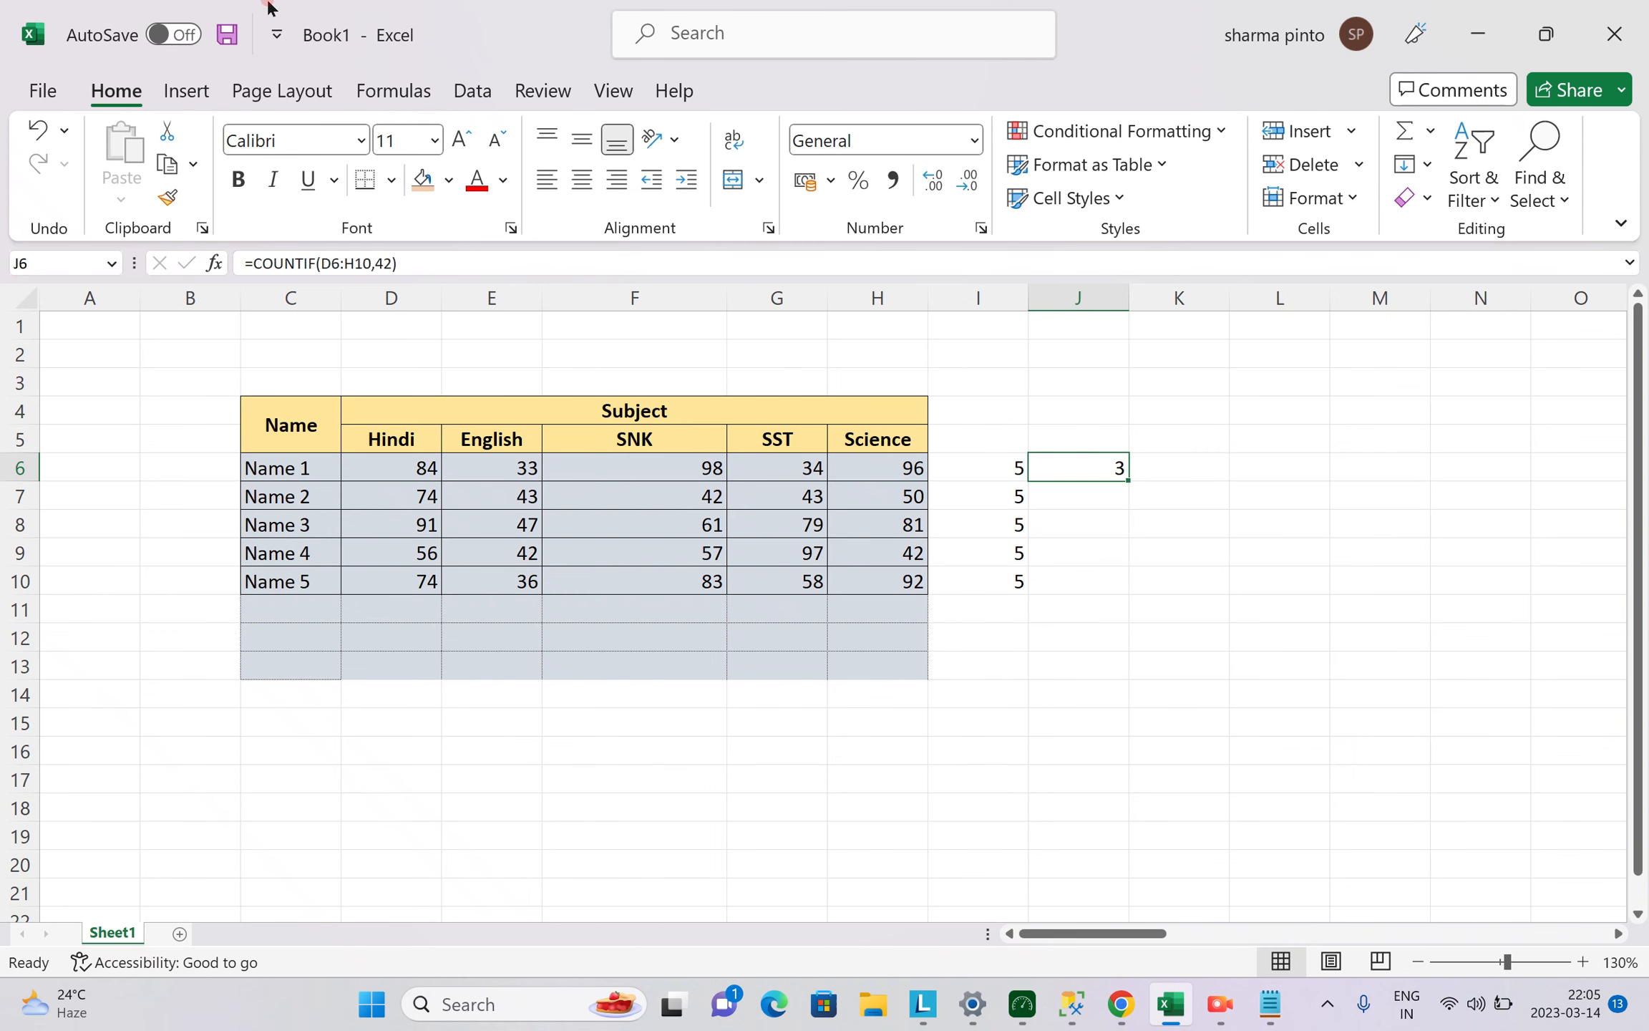
Trace the precedents of the COUNTIF formula in J6 and remove the tracer arrows.
left_click(473, 95)
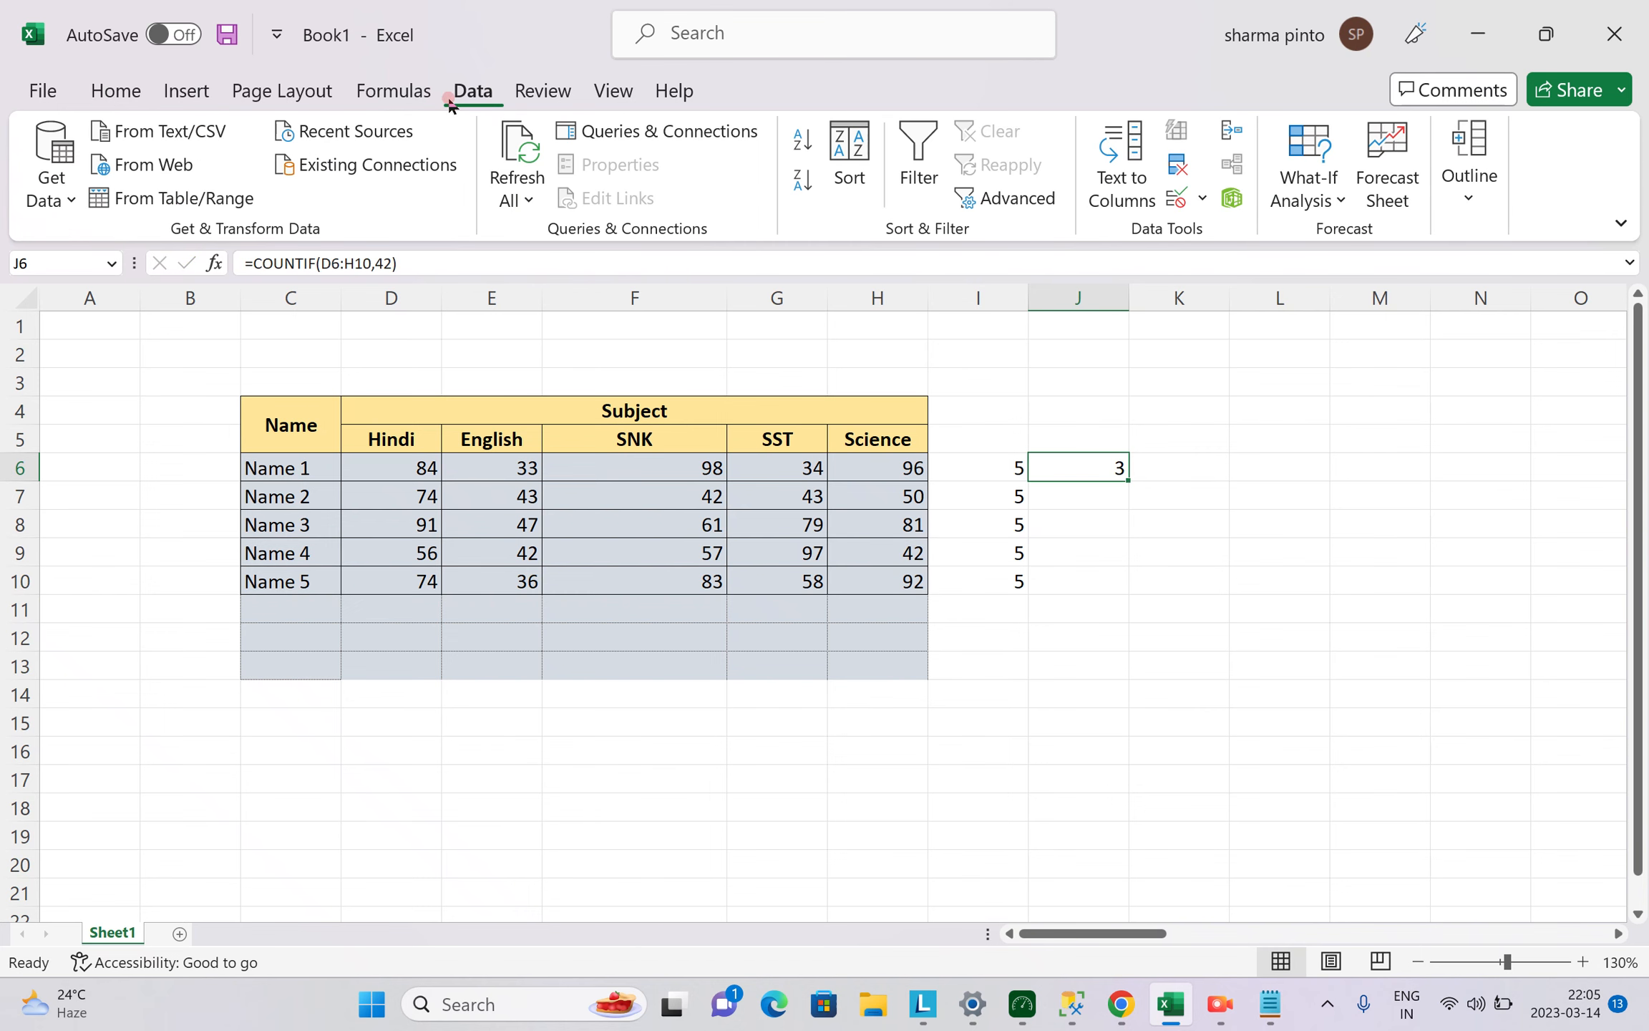
left_click(398, 96)
left_click(1002, 135)
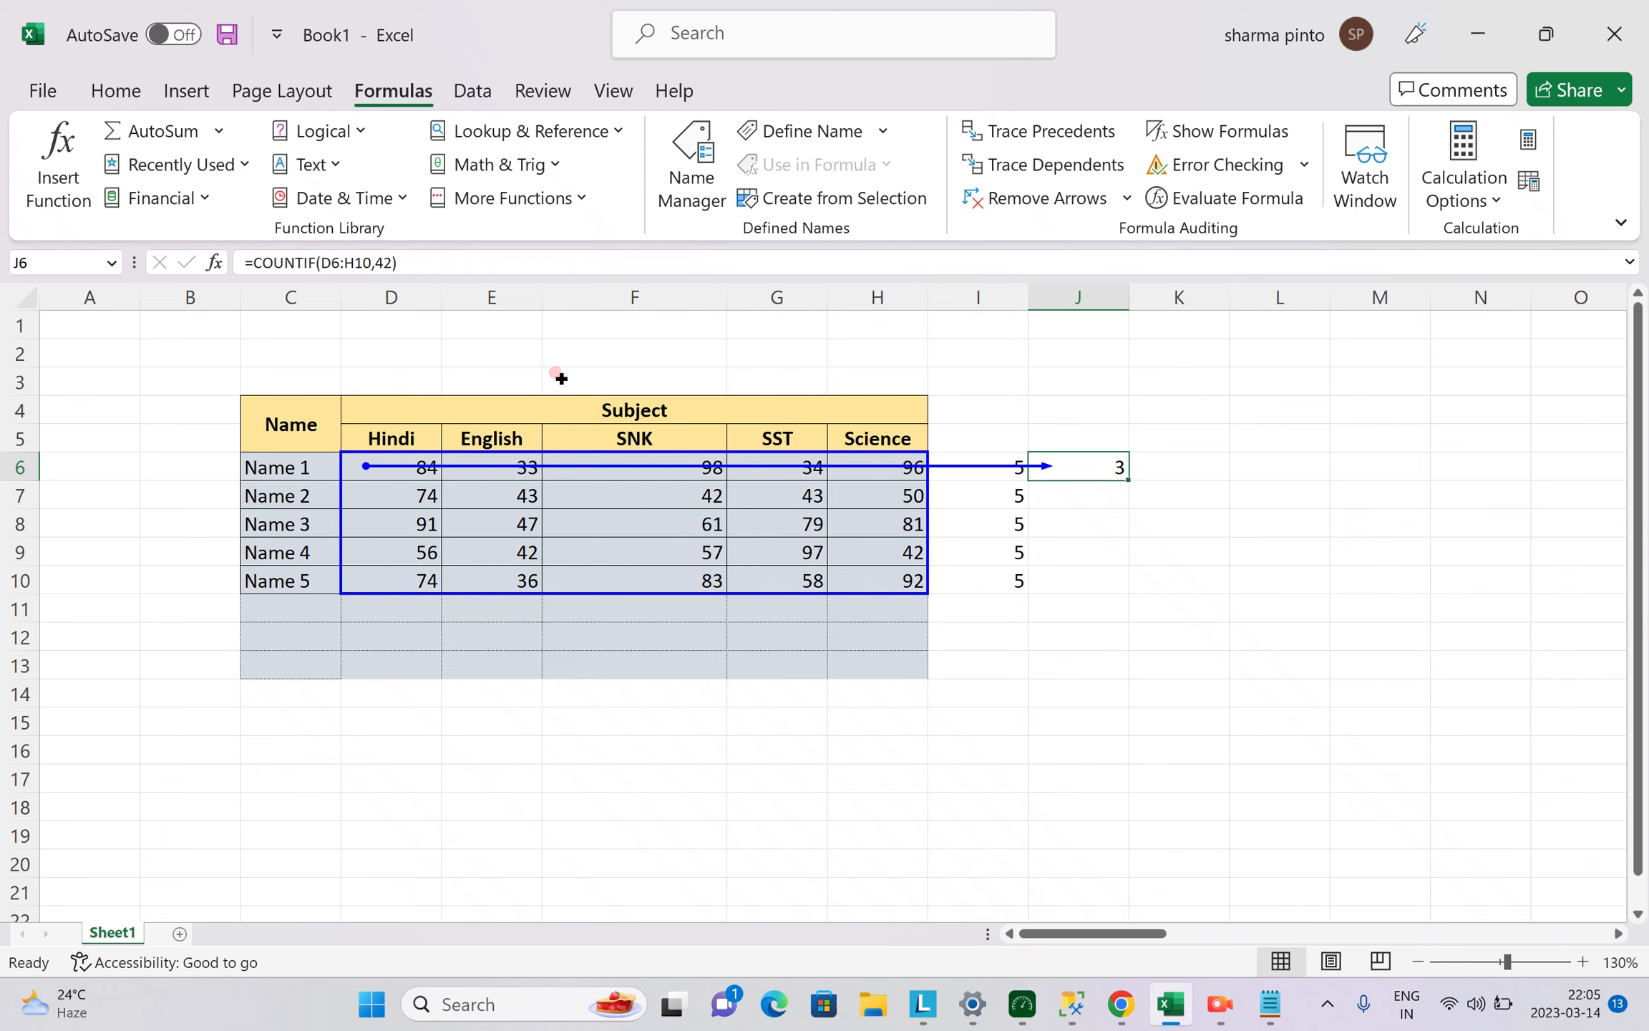
left_click(1044, 205)
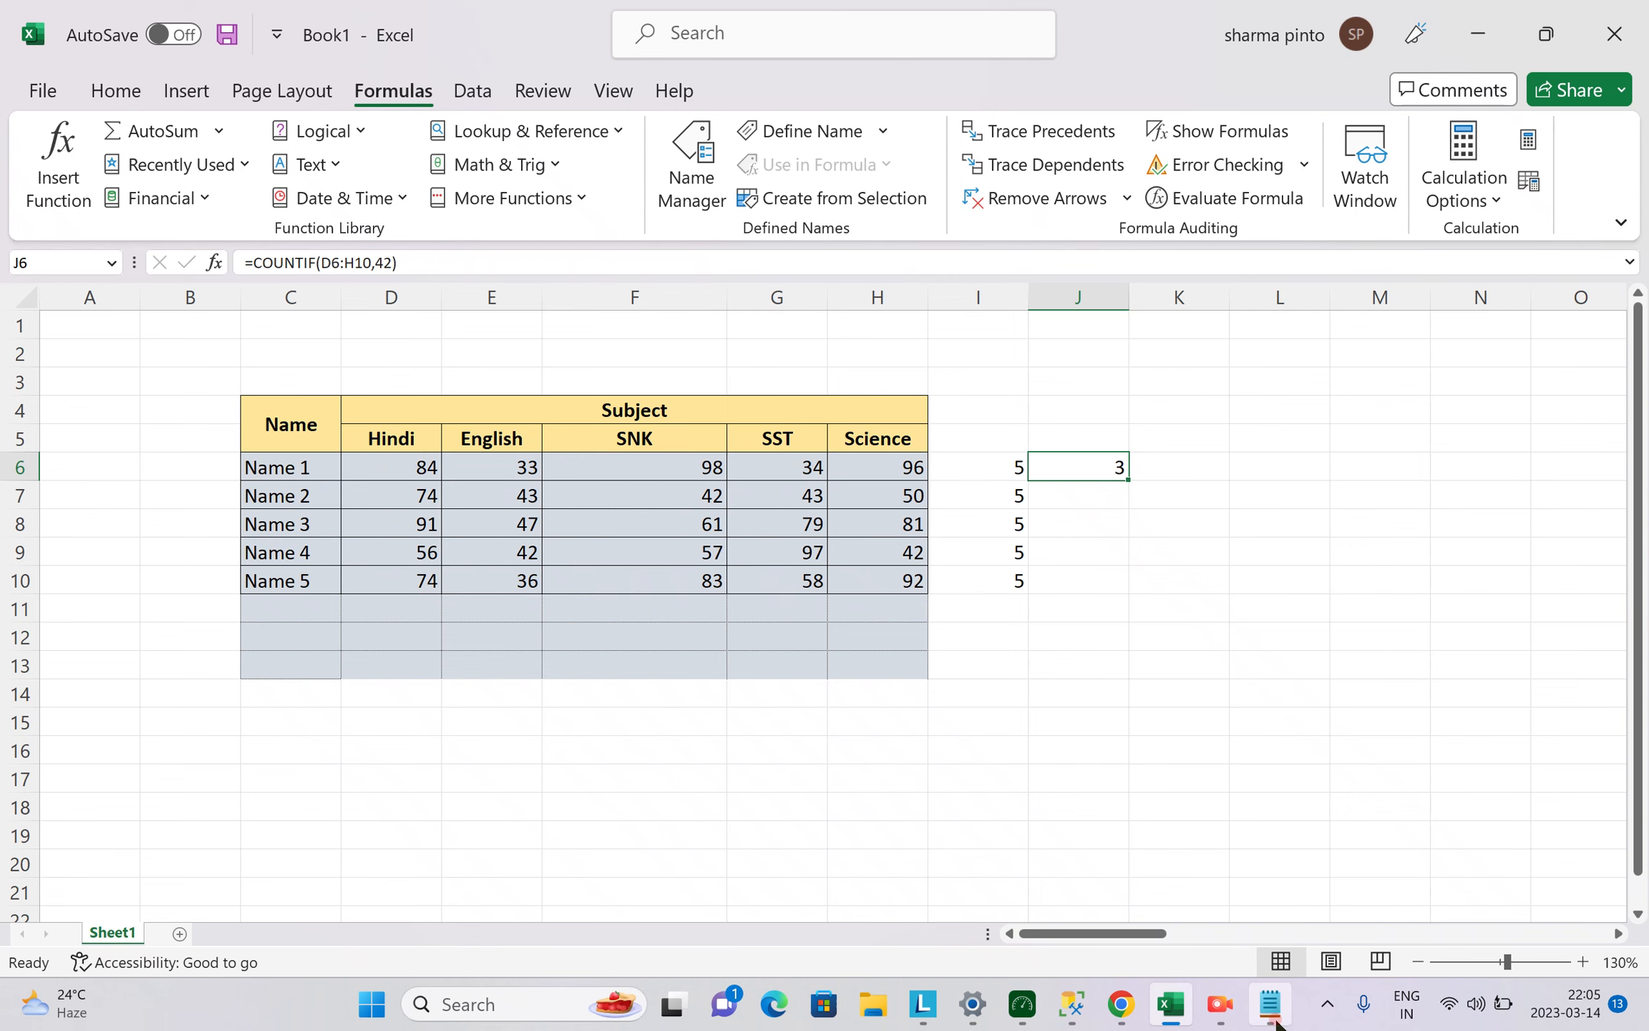
Switch to Notepad, highlight the MAX and MIN lines in the function list, and return to Excel.
left_click(1269, 1002)
left_click_drag(22, 331, 1106, 375)
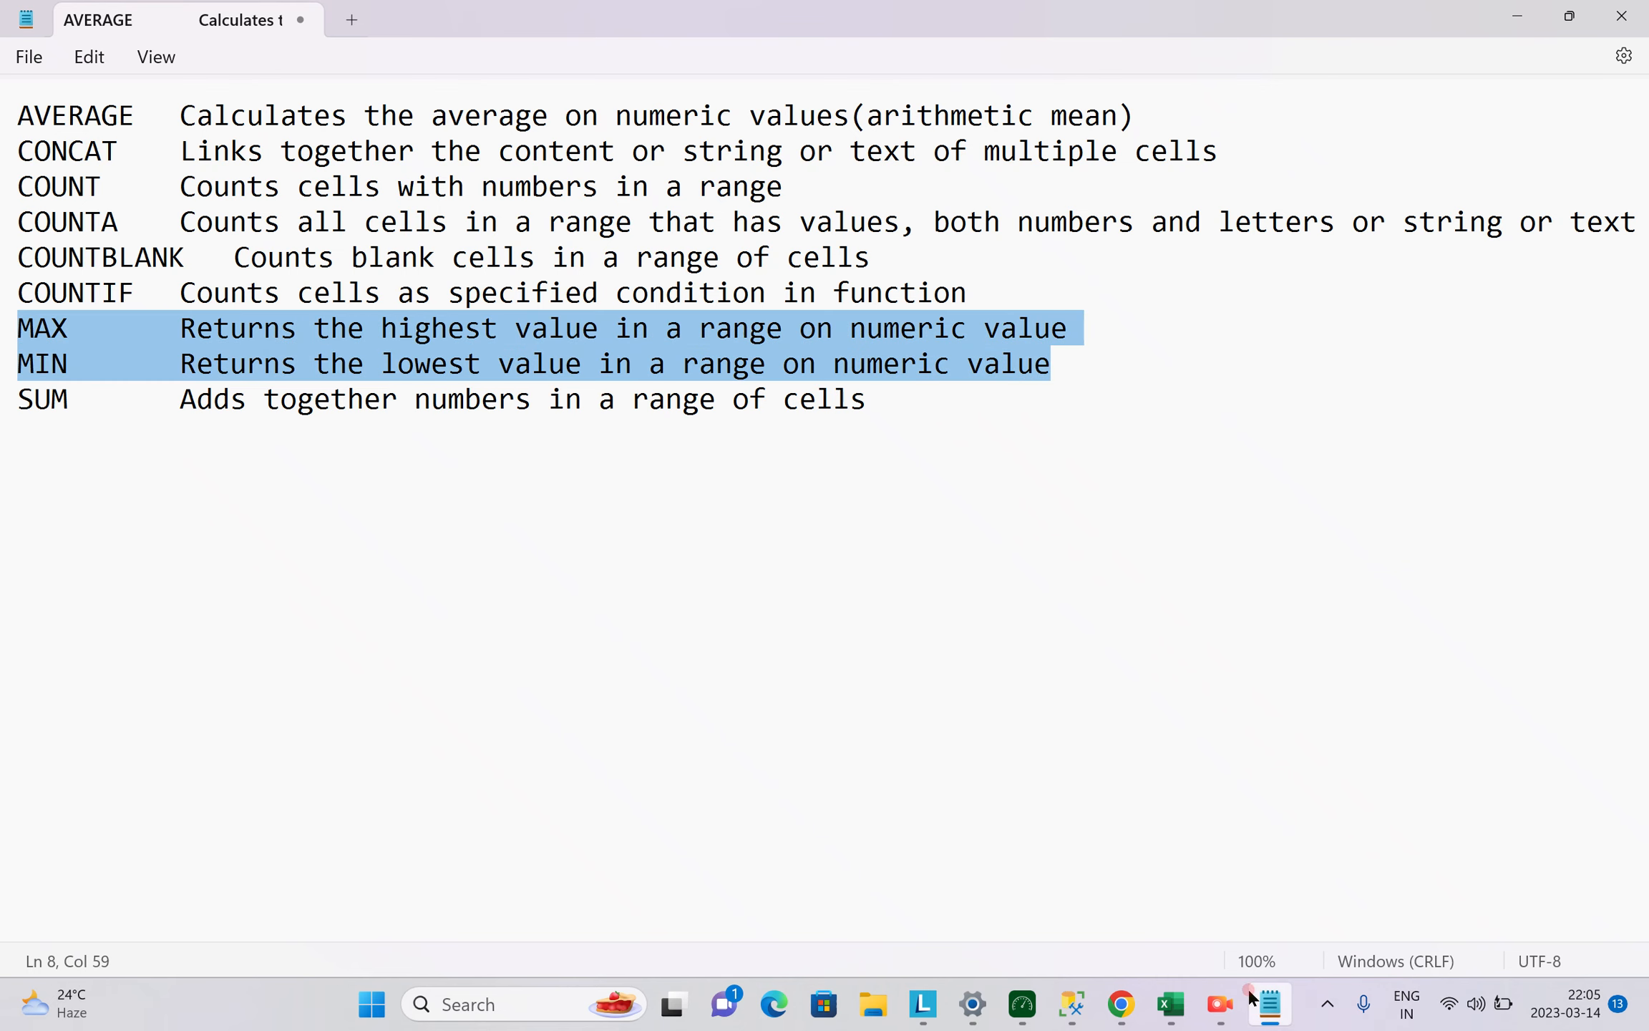
left_click(1171, 1002)
Clear the COUNT and COUNTIF formulas from I6:J10 beside the marks table.
left_click(1052, 641)
left_click_drag(1079, 489, 1256, 476)
key("Down")
key("Left")
key("Left")
key("Left")
key("Left")
key("Left")
key("Up")
key("Left")
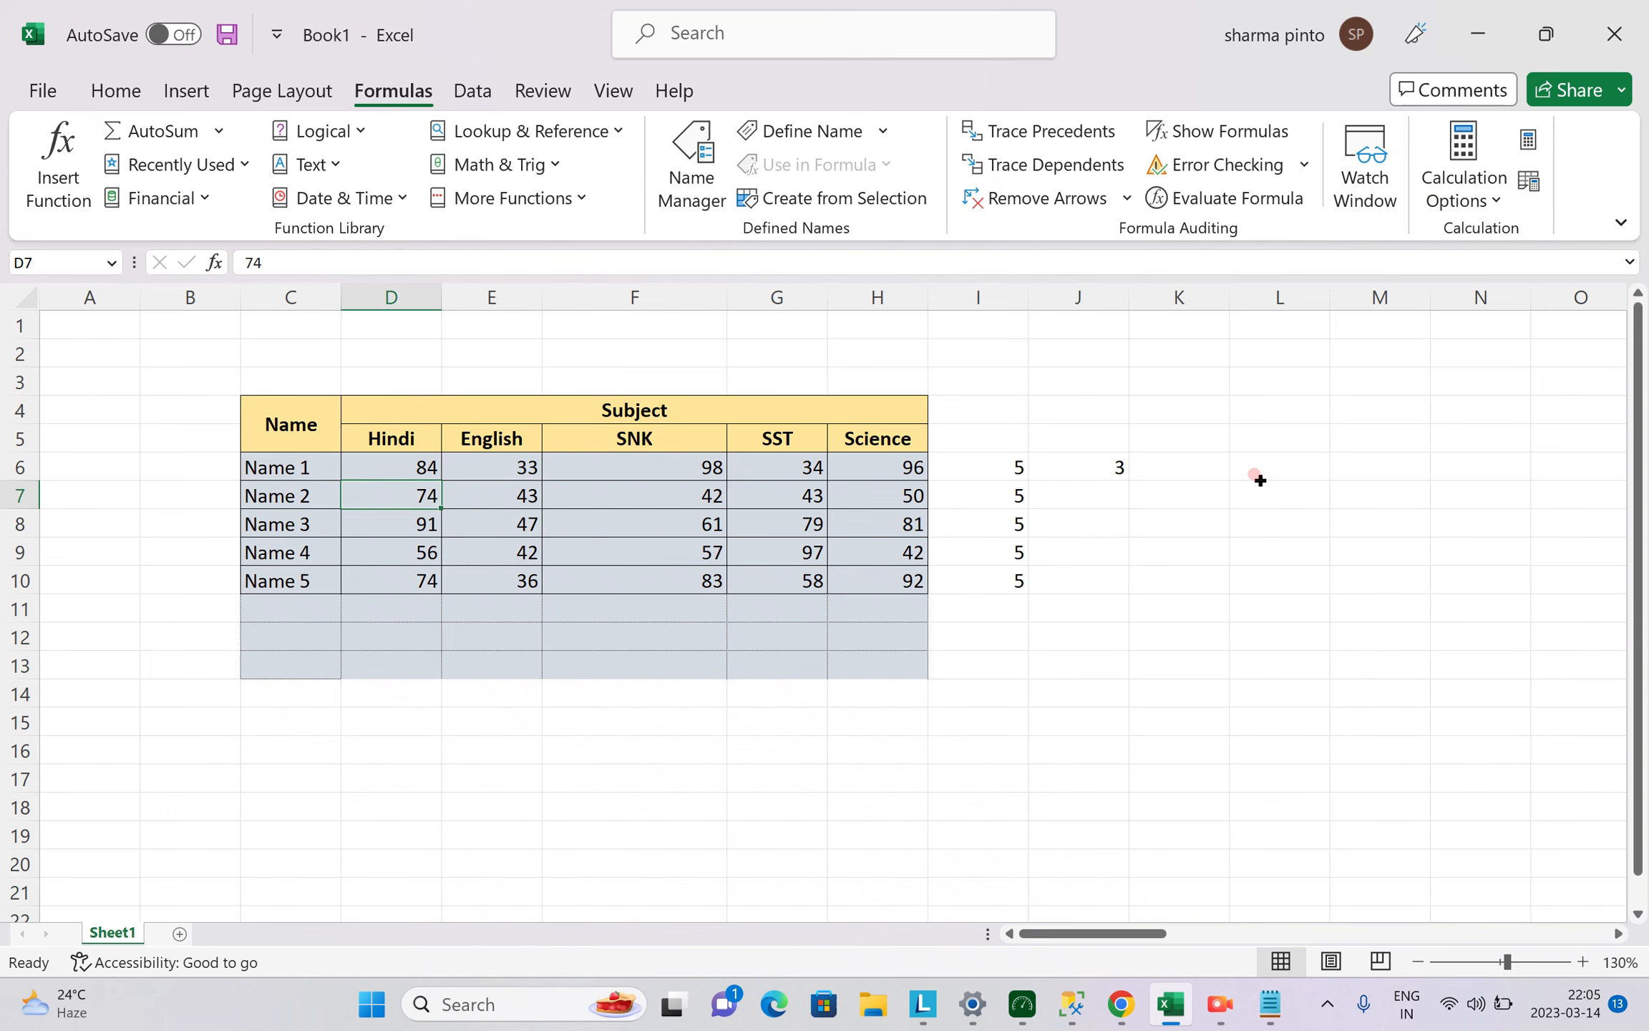
key("Up")
key("ctrl+Right")
key("Left")
key("shift+Right")
key("ctrl+shift+Down")
key("Delete")
key("Down")
key("Up")
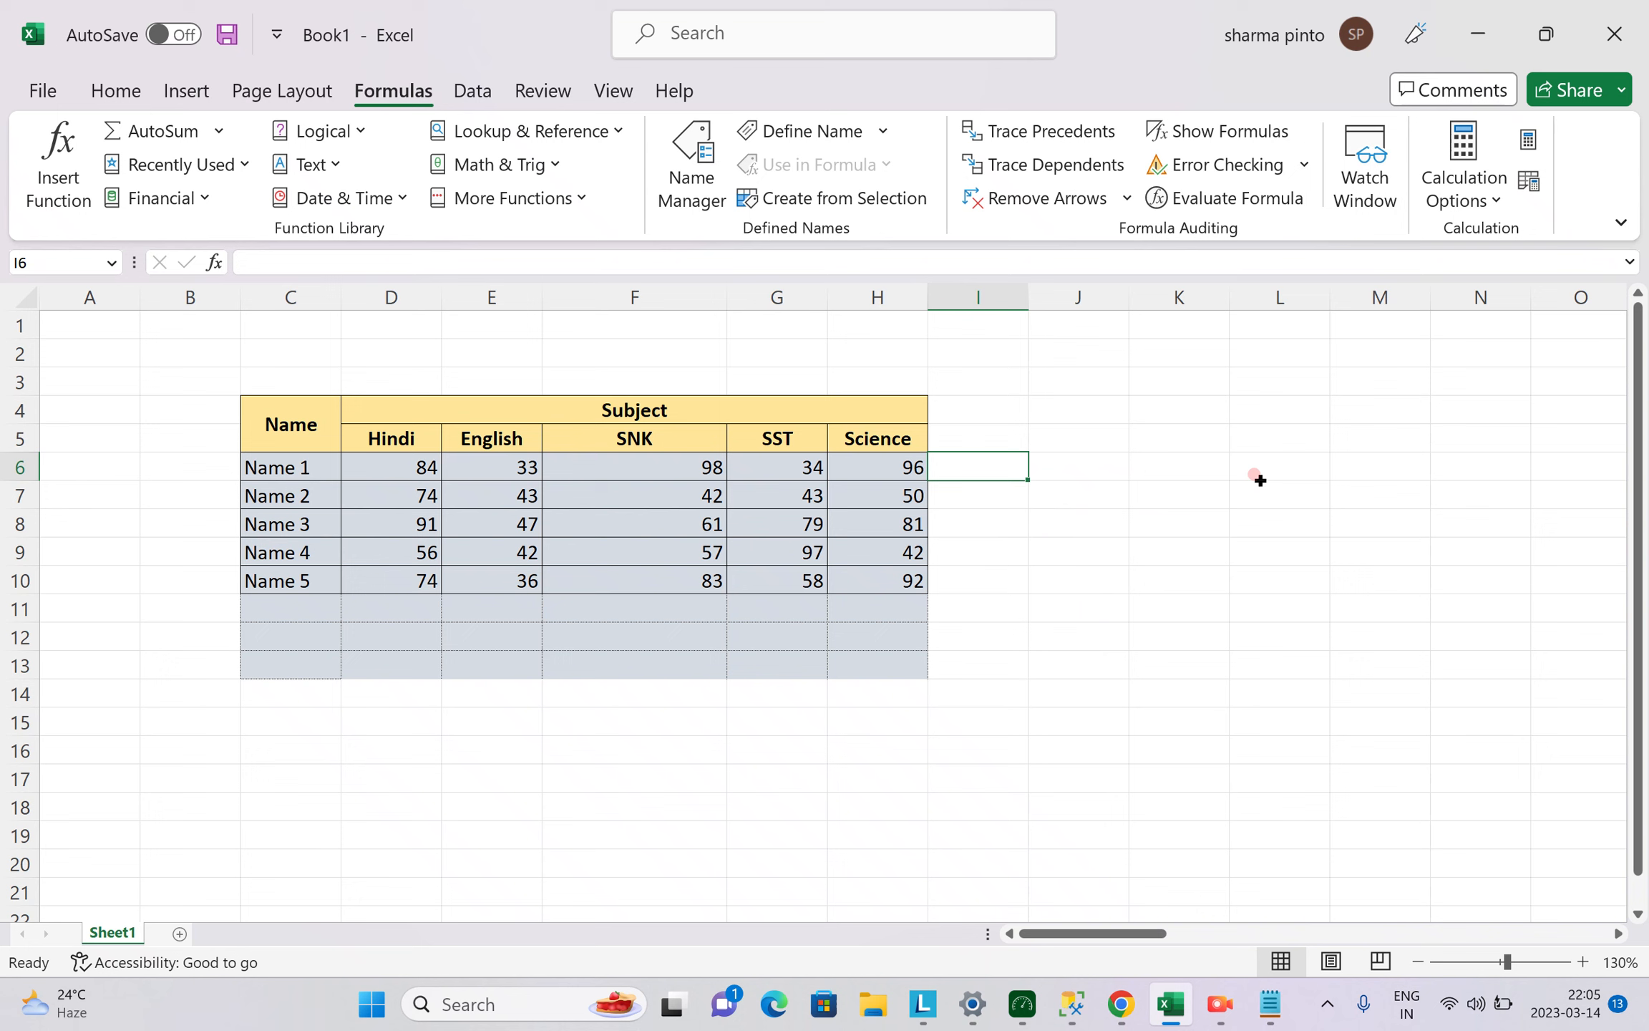
Enter the formula =MAX(D6:H6) in I6 to get the highest mark of Name 1.
type("=MAX(")
key("Left")
key("Left")
key("Left")
key("Left")
key("Left")
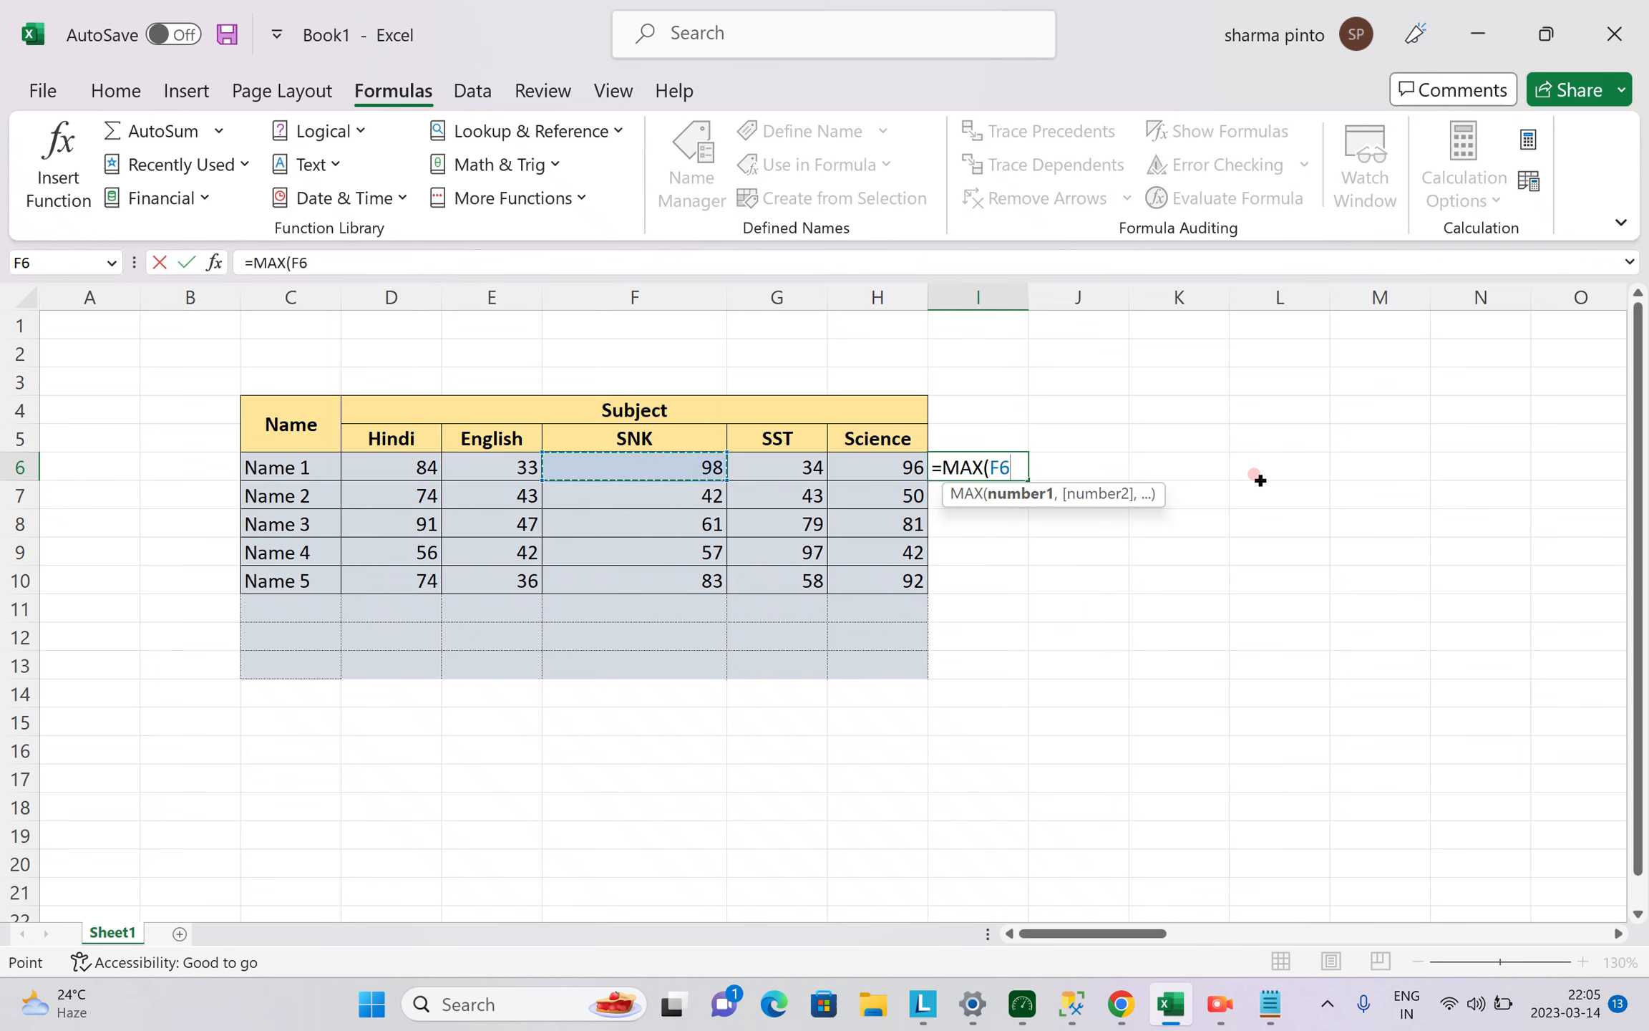
key("shift+Right")
key("shift+Right")
key("shift+Right")
key("shift+Right")
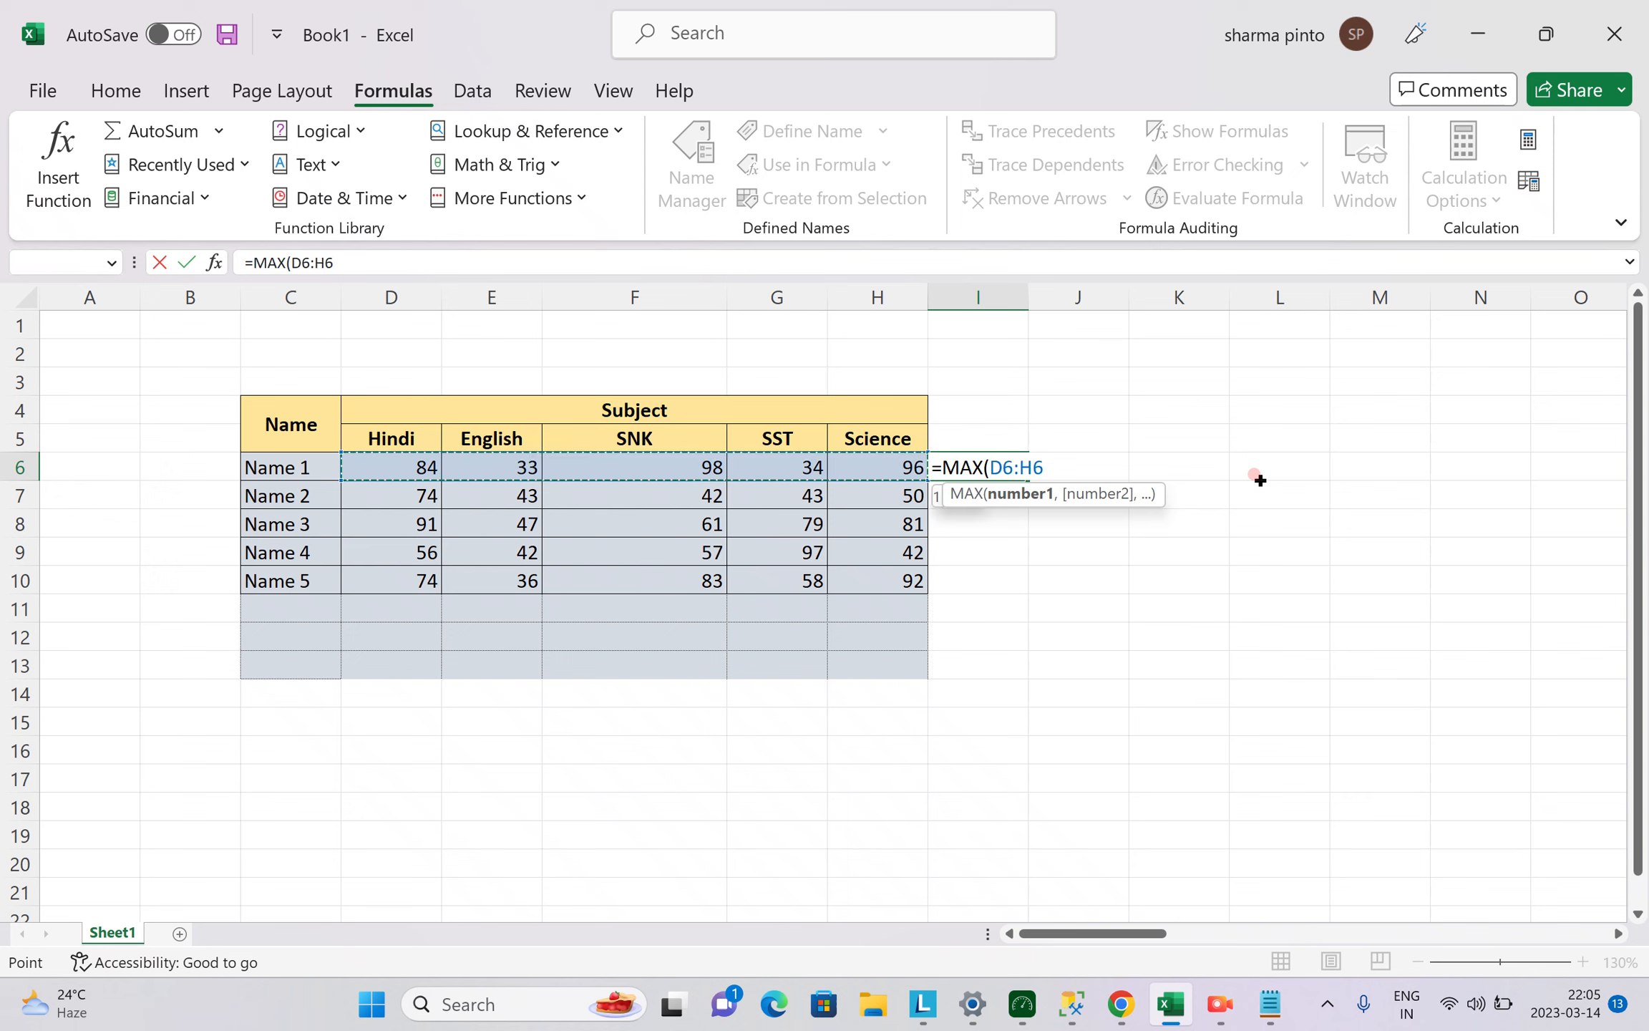
type(")")
key("Return")
key("Up")
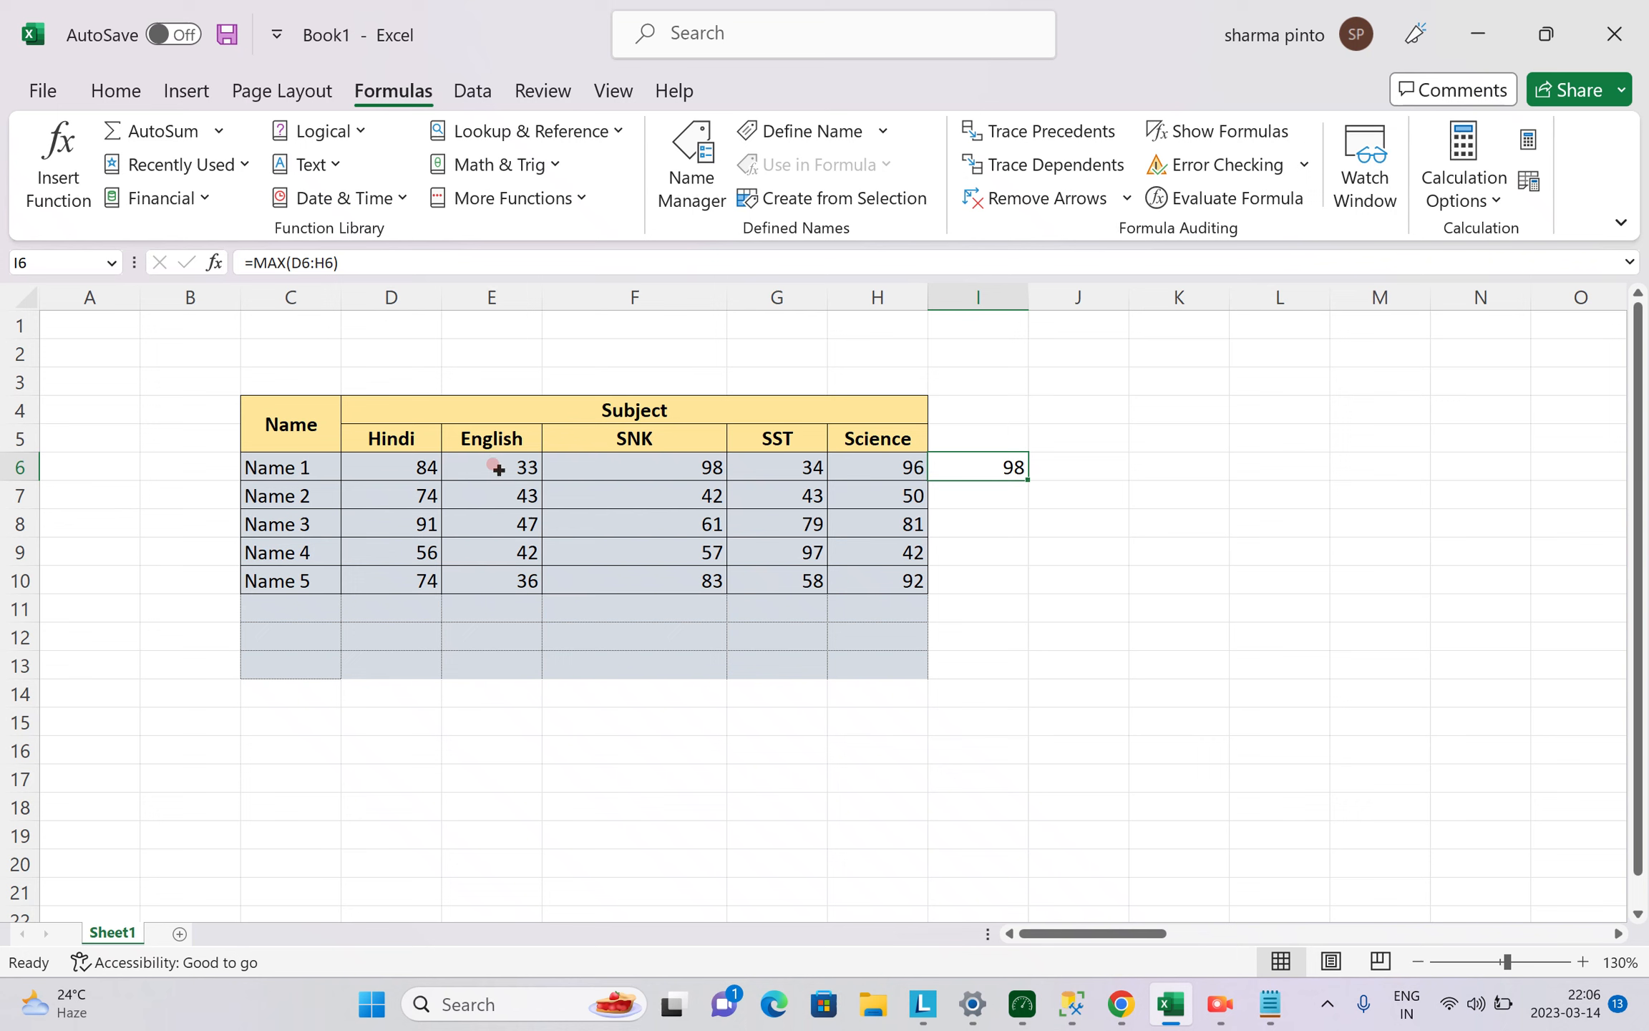
Enter the formula =MAX(D7:H7) in I7 to get the highest mark of Name 2.
left_click(711, 467)
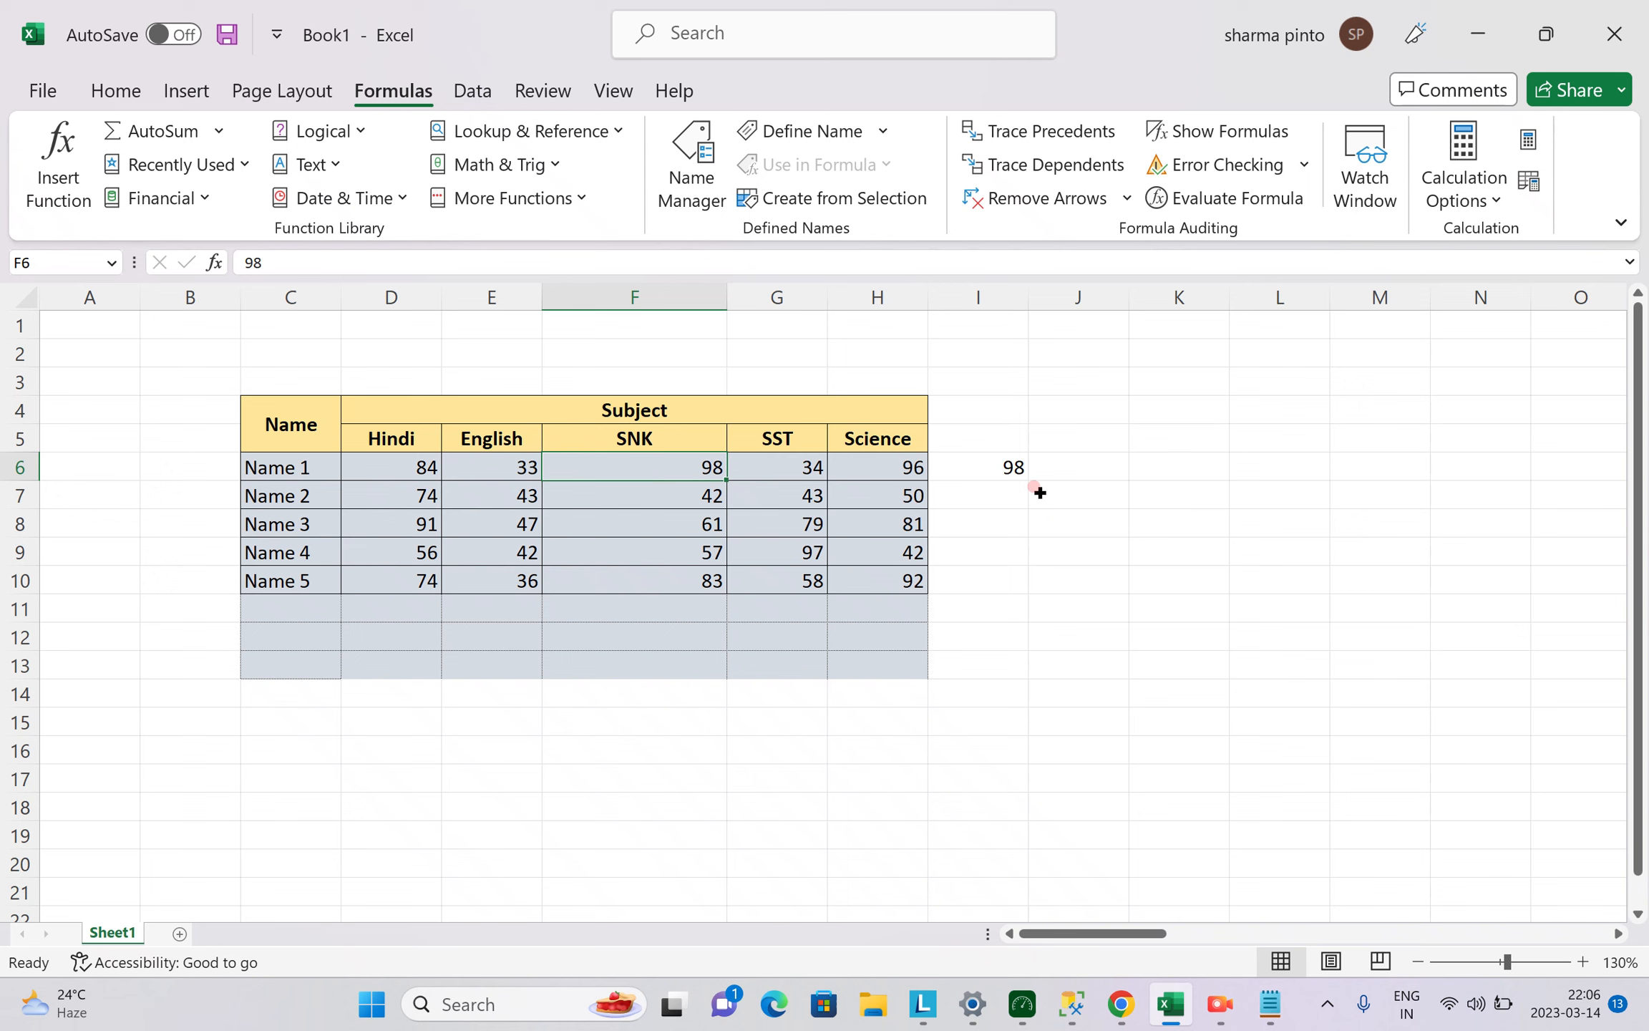
left_click(1008, 497)
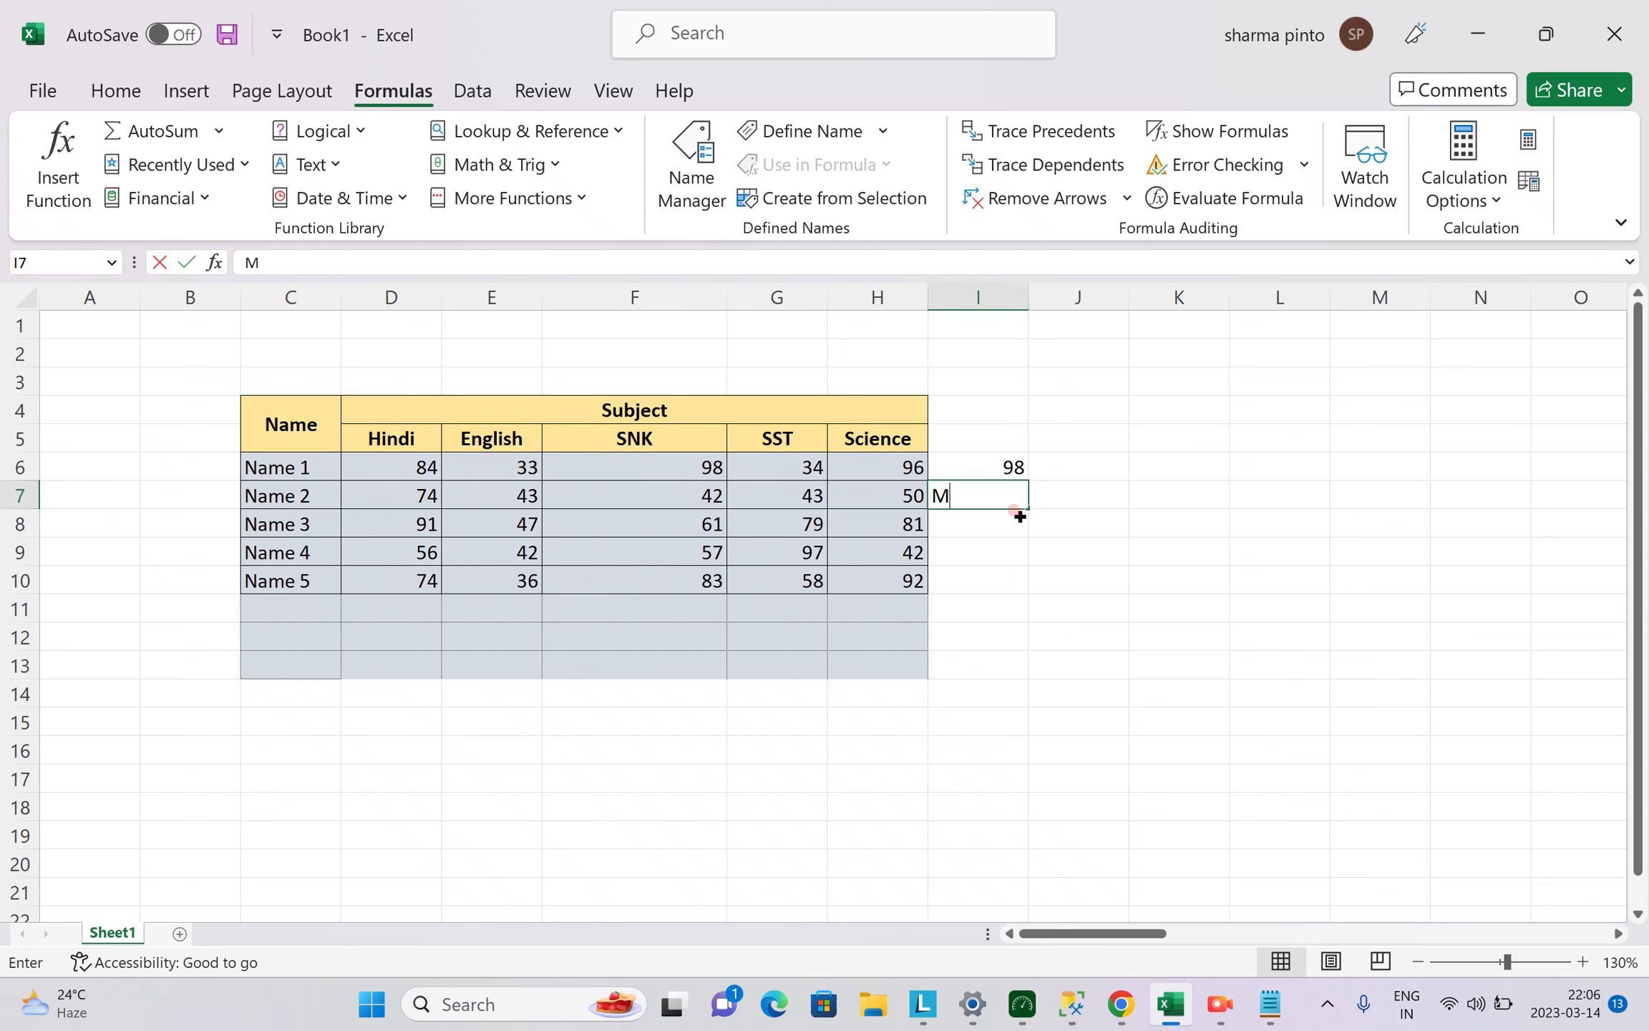
type("MAX")
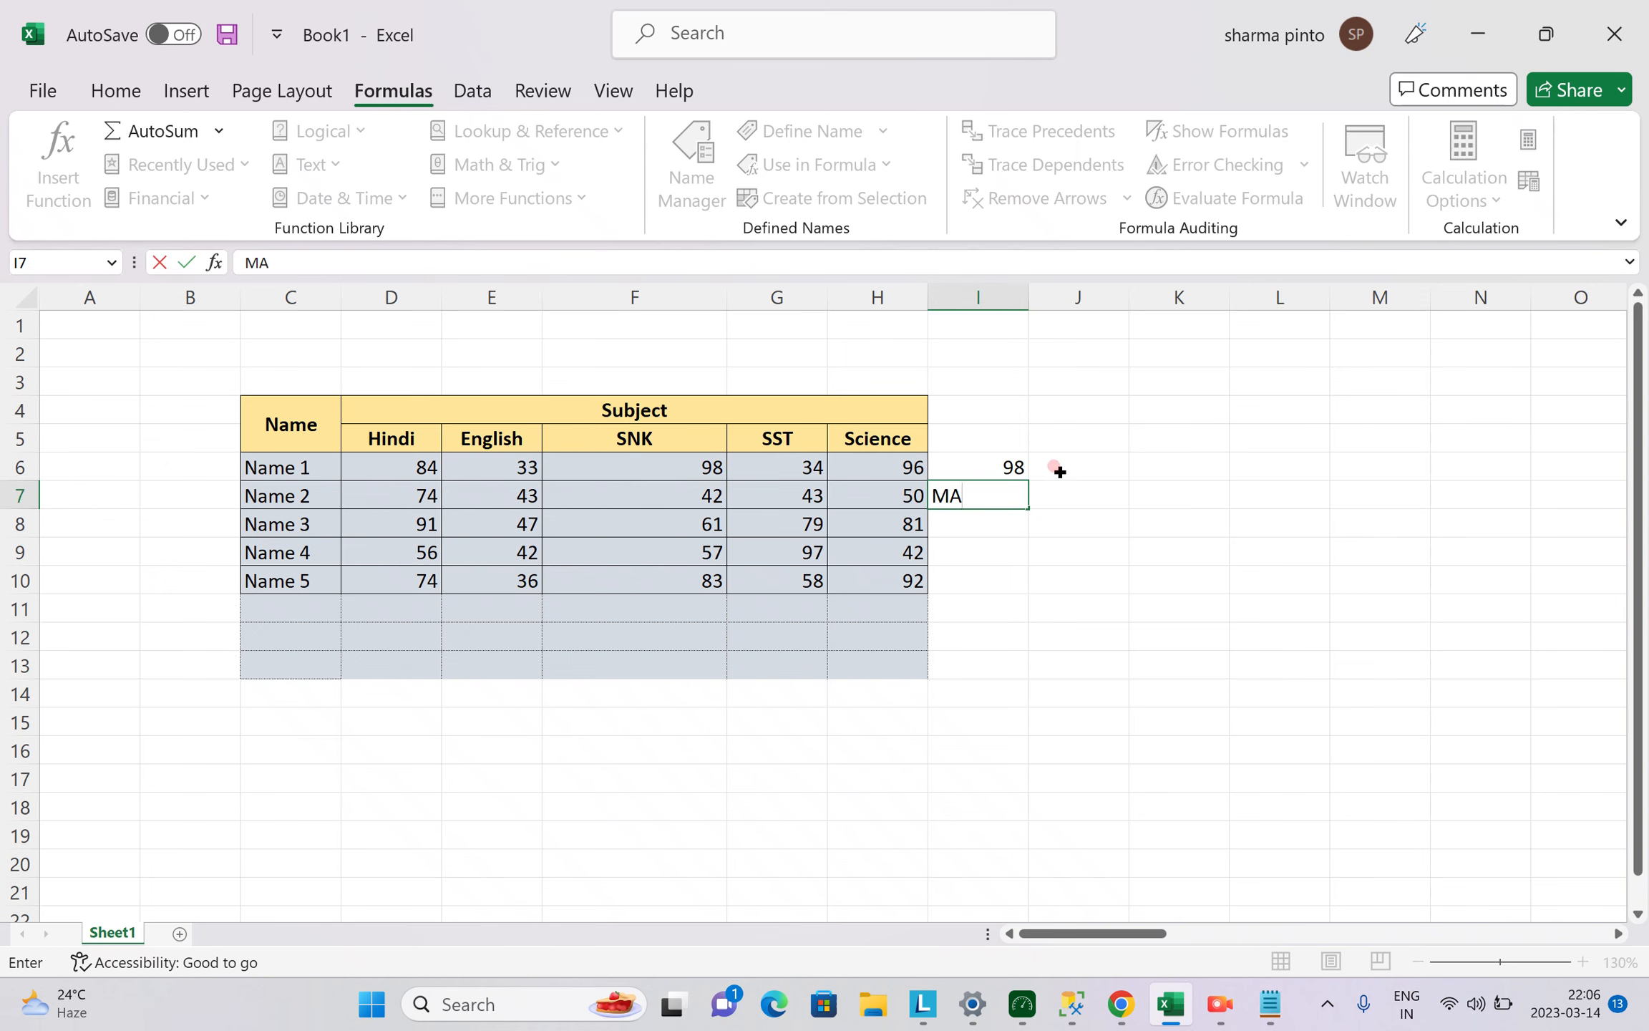
type("=MAX")
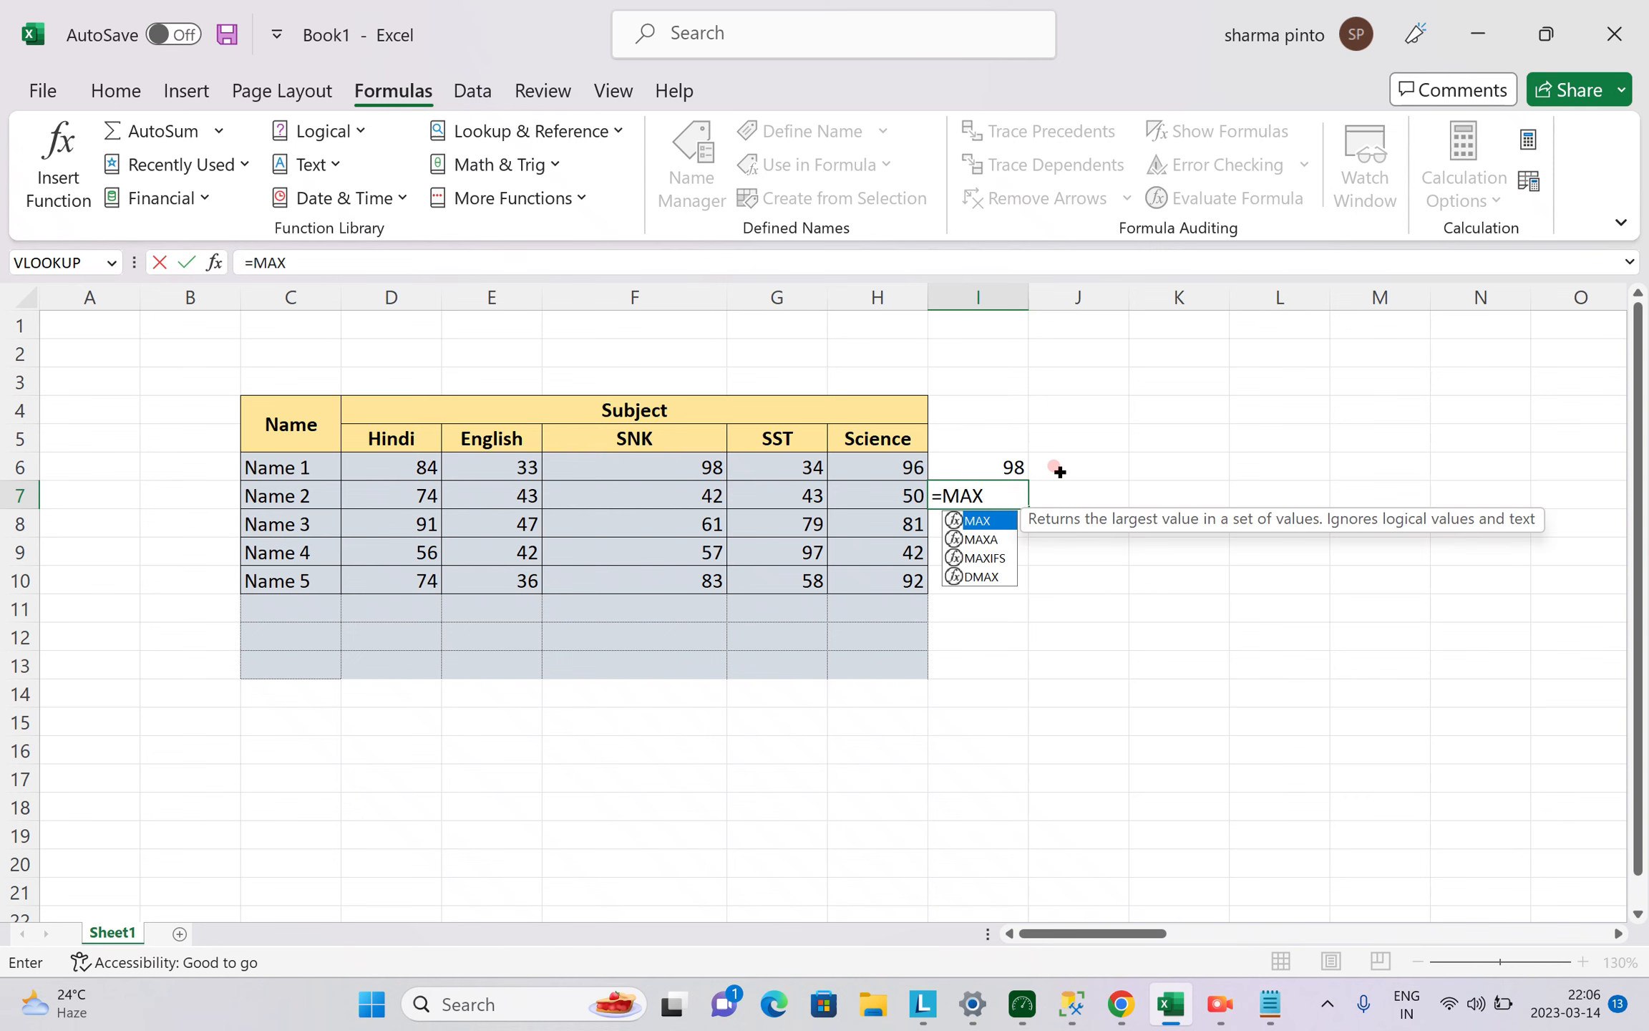
type("(")
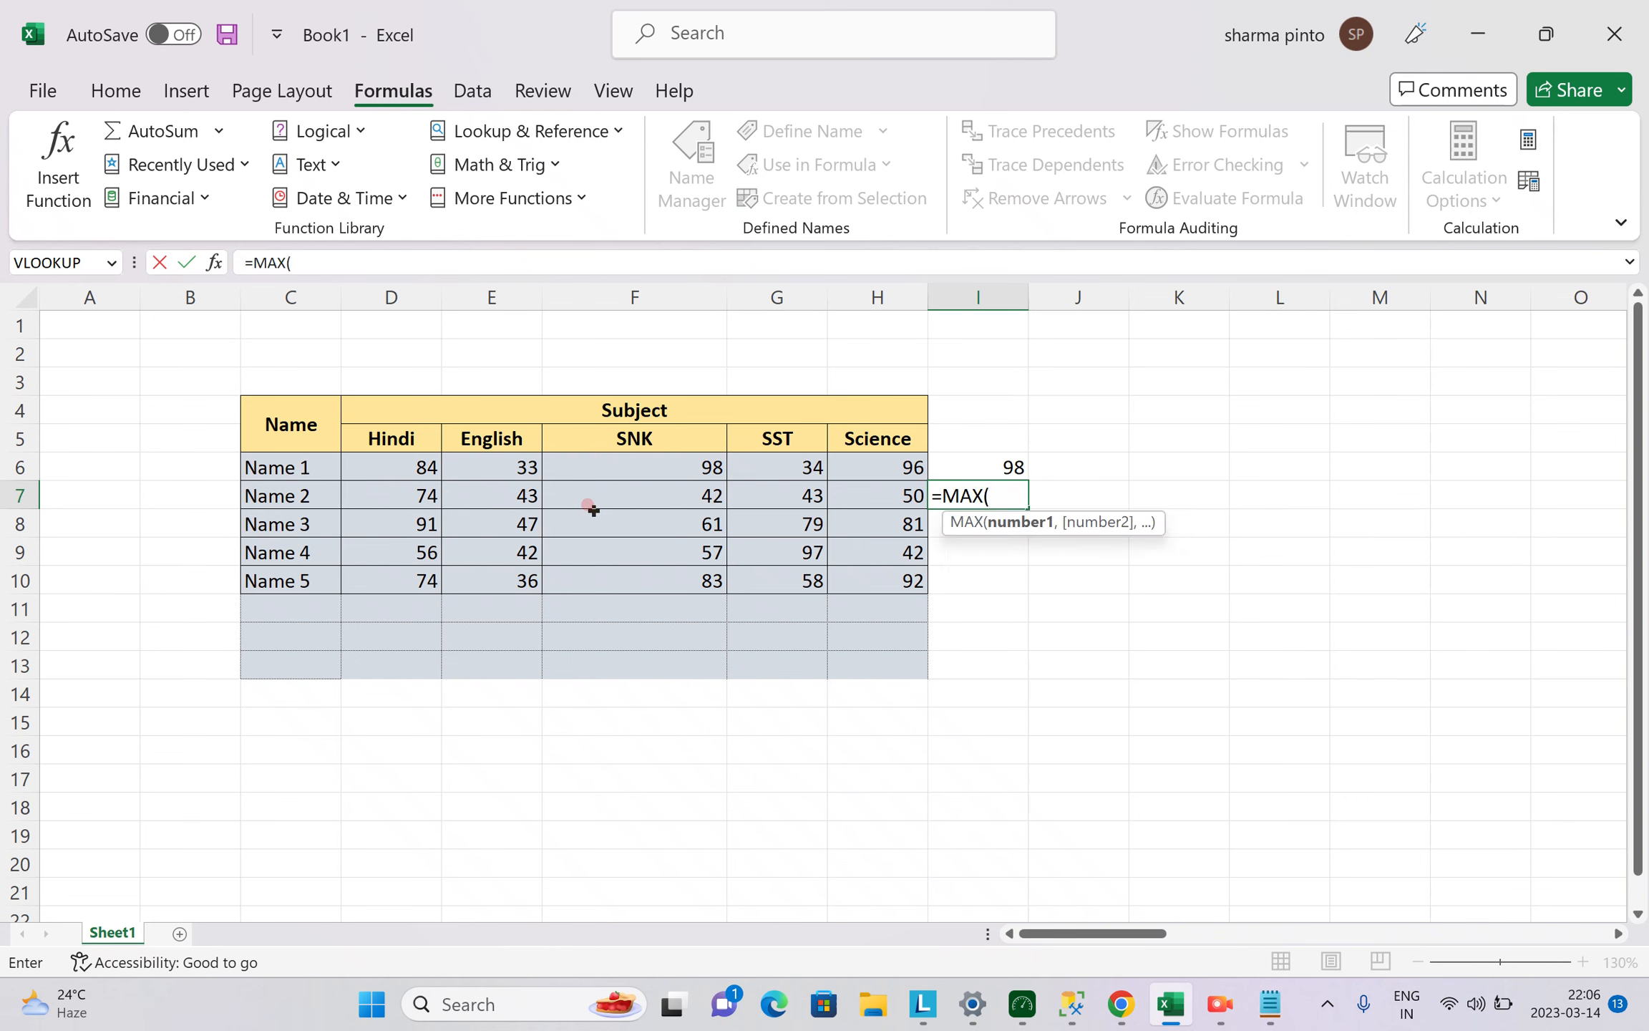
left_click_drag(392, 495, 847, 495)
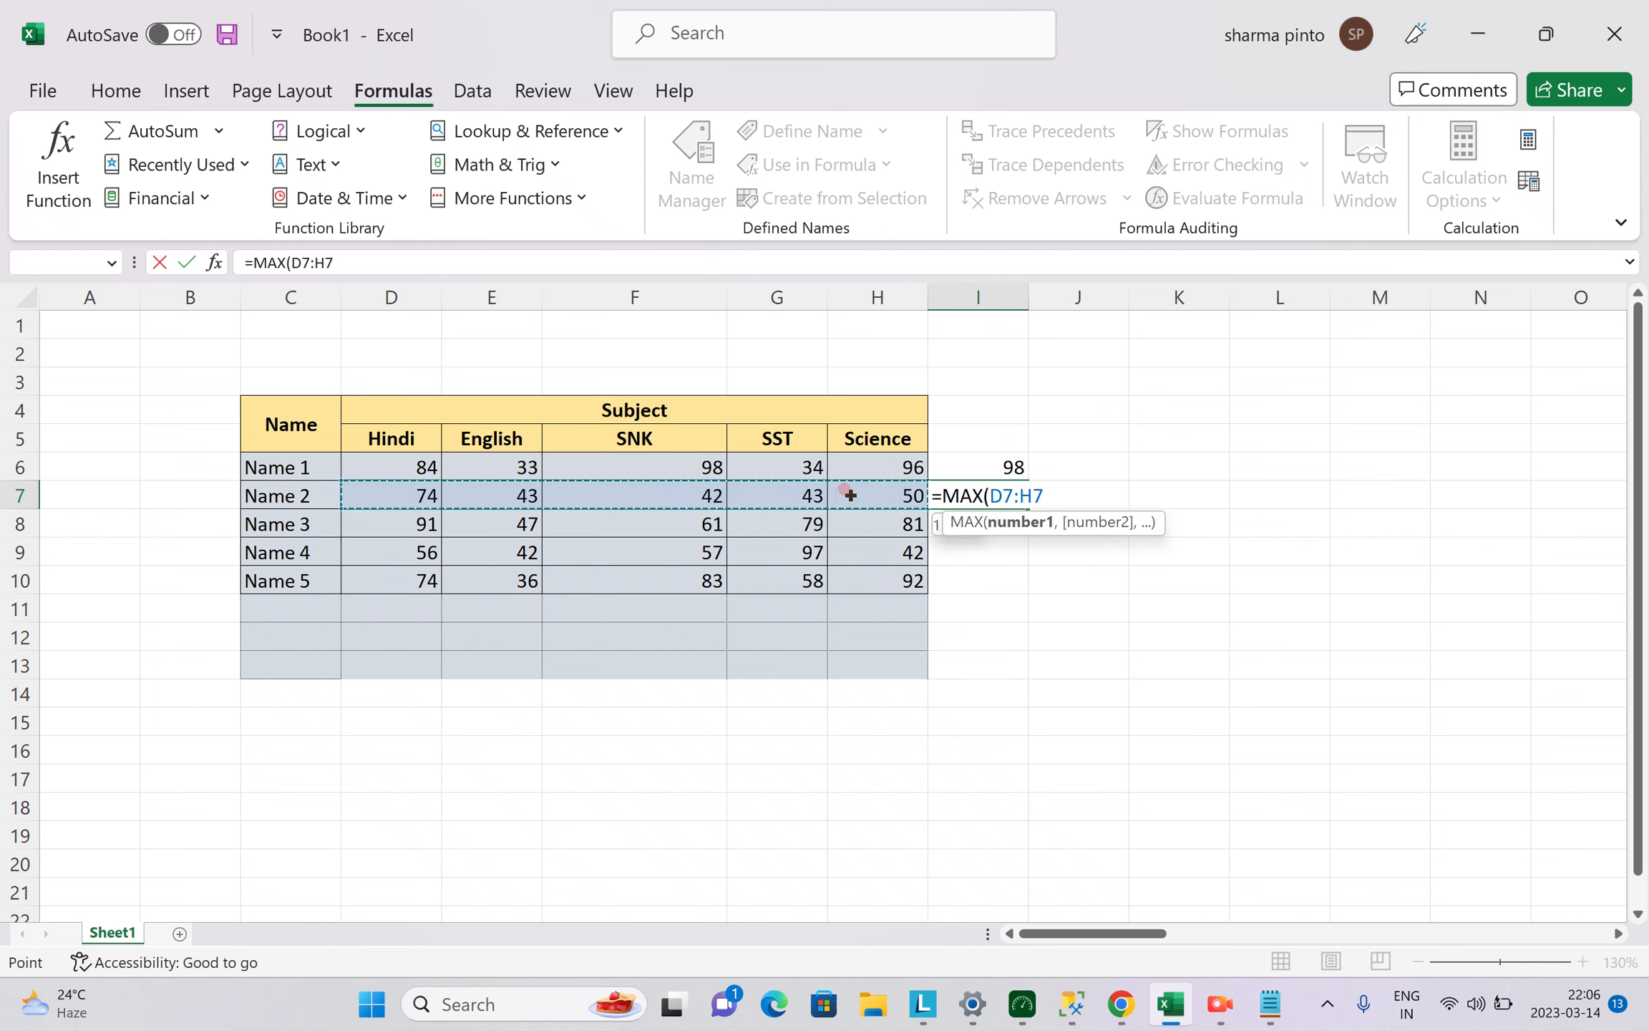
key("Return")
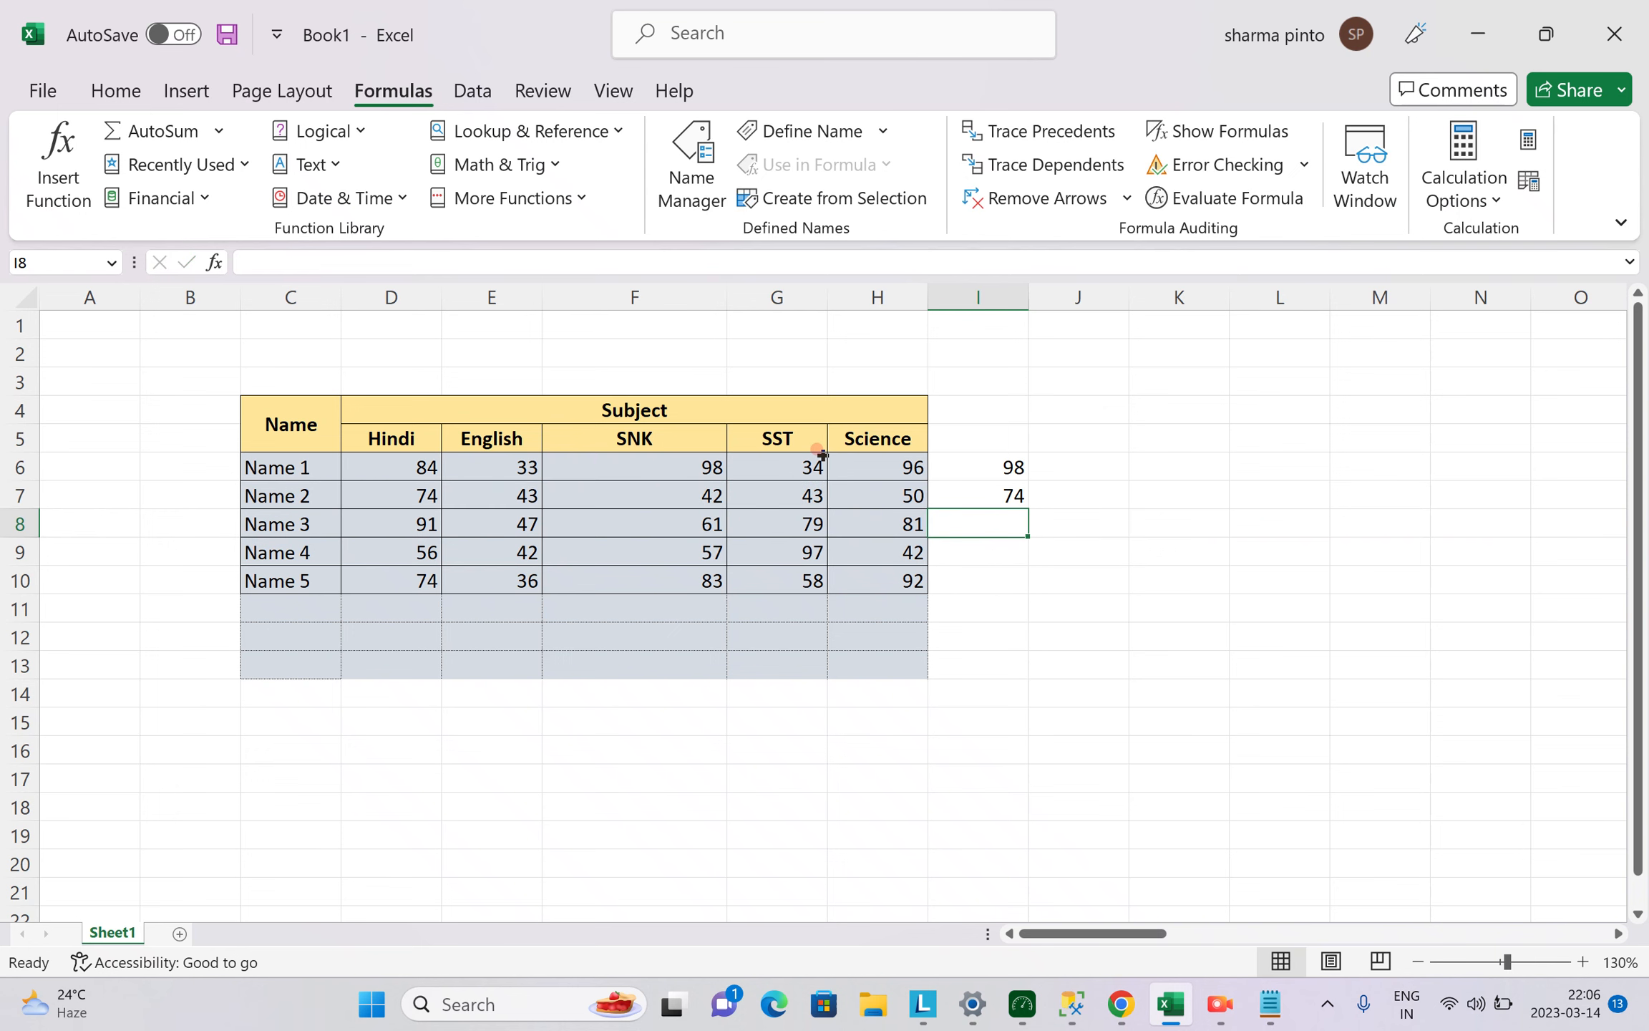
Clear the MAX formulas from I6:I7 and select I6 again.
key("Up")
key("Up")
key("shift+Down")
key("Delete")
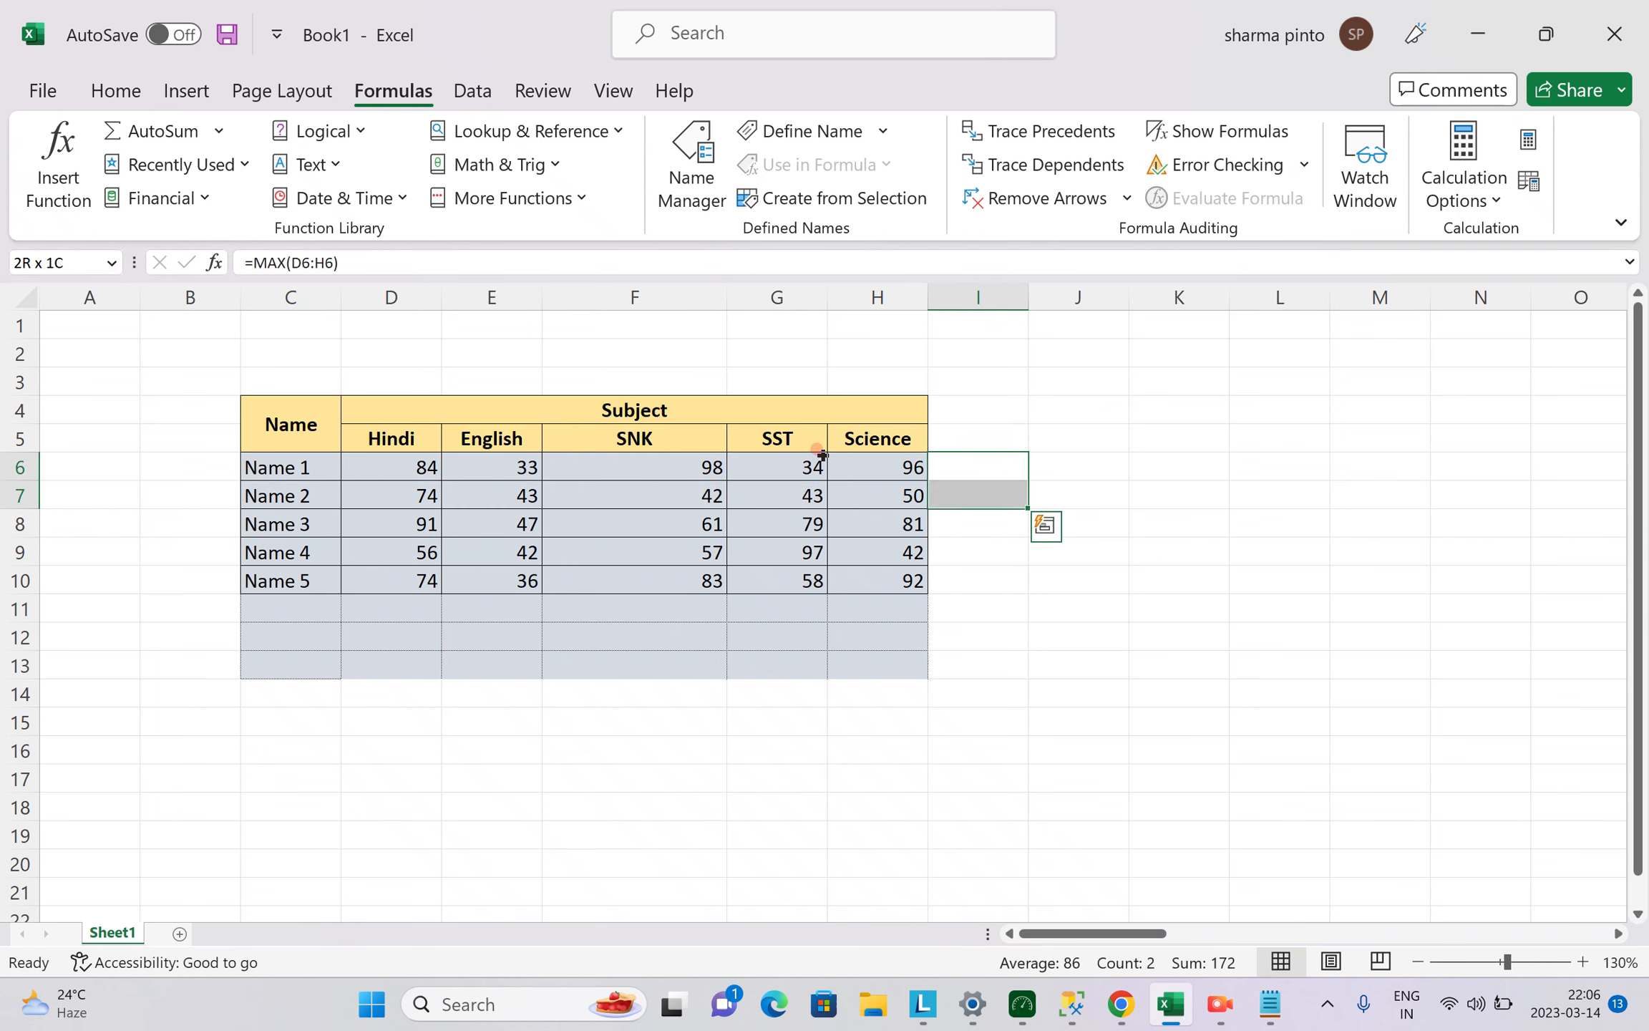
left_click(704, 453)
left_click(1002, 465)
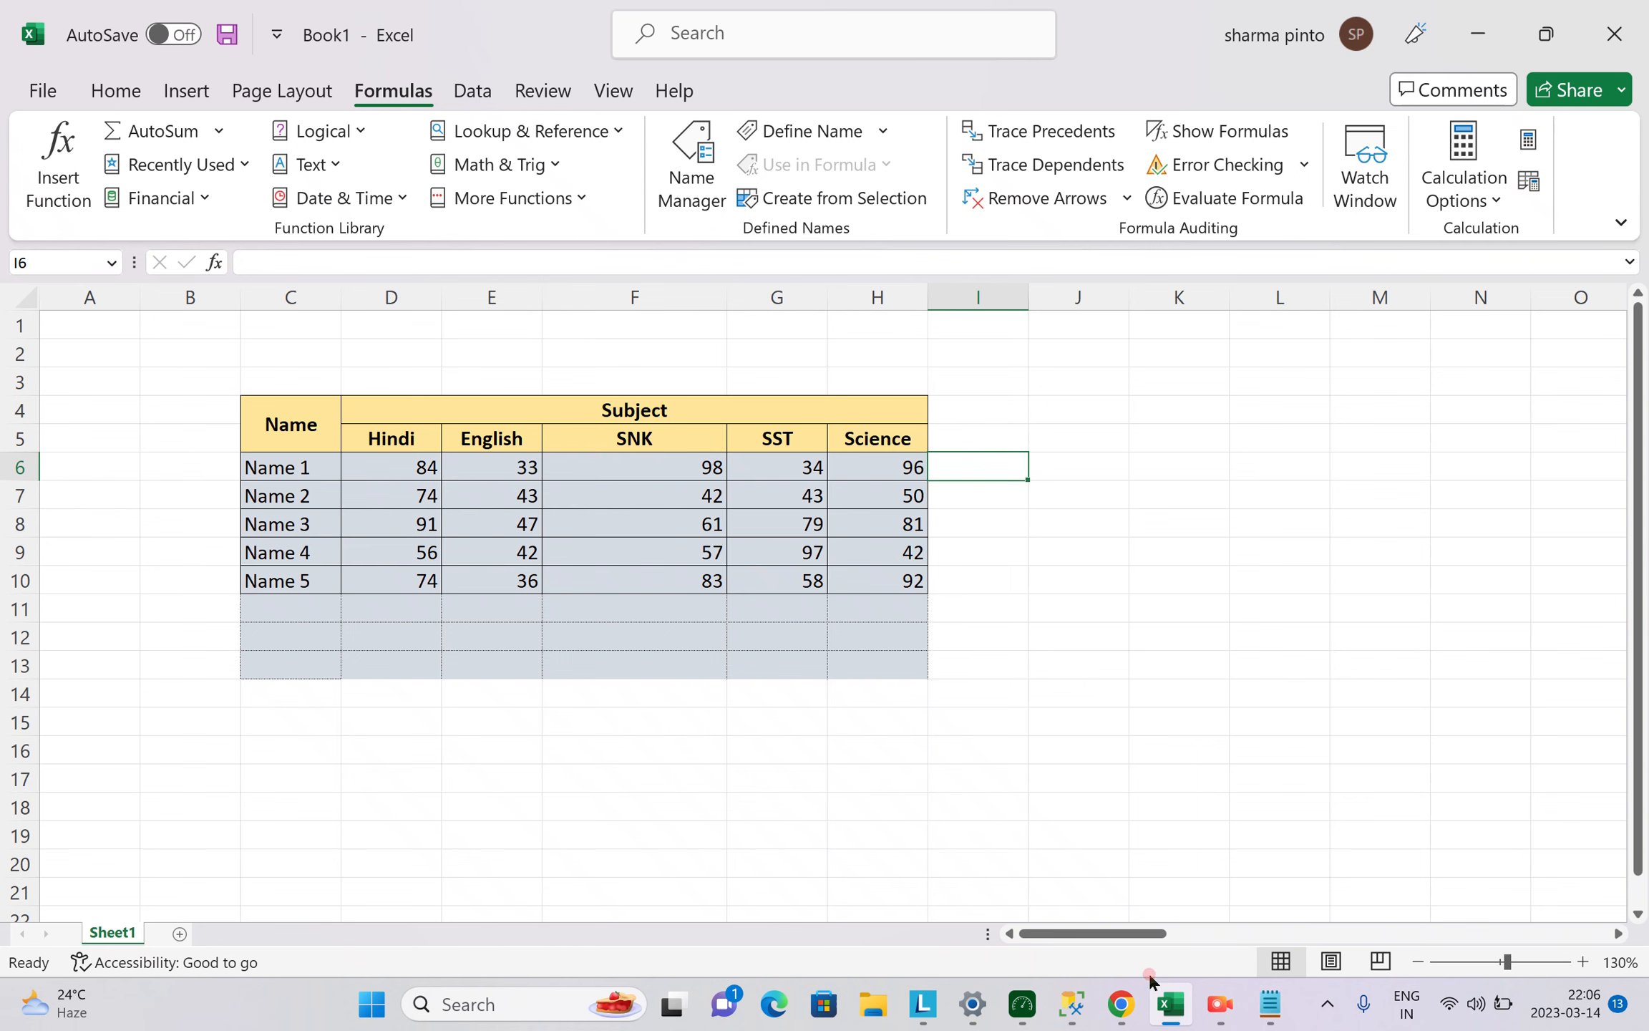
Switch to Notepad, highlight the SUM line in the function list, and return to Excel.
left_click(1270, 1004)
left_click(117, 438)
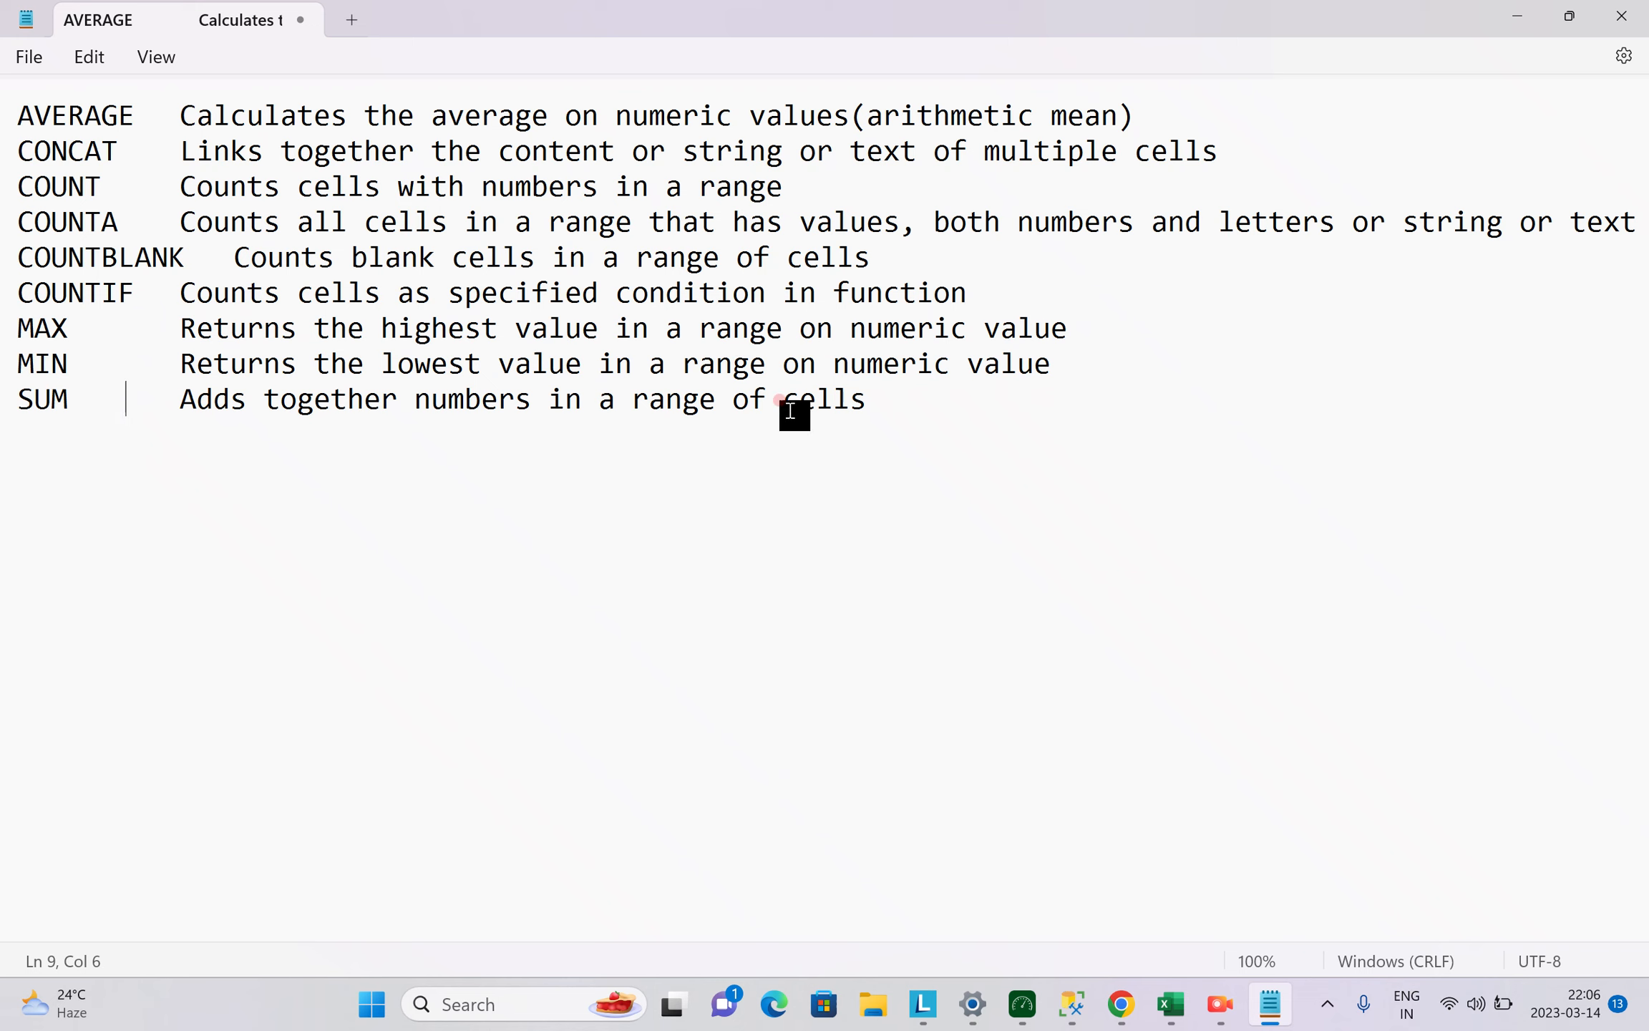
left_click_drag(916, 405, 7, 406)
left_click(203, 526)
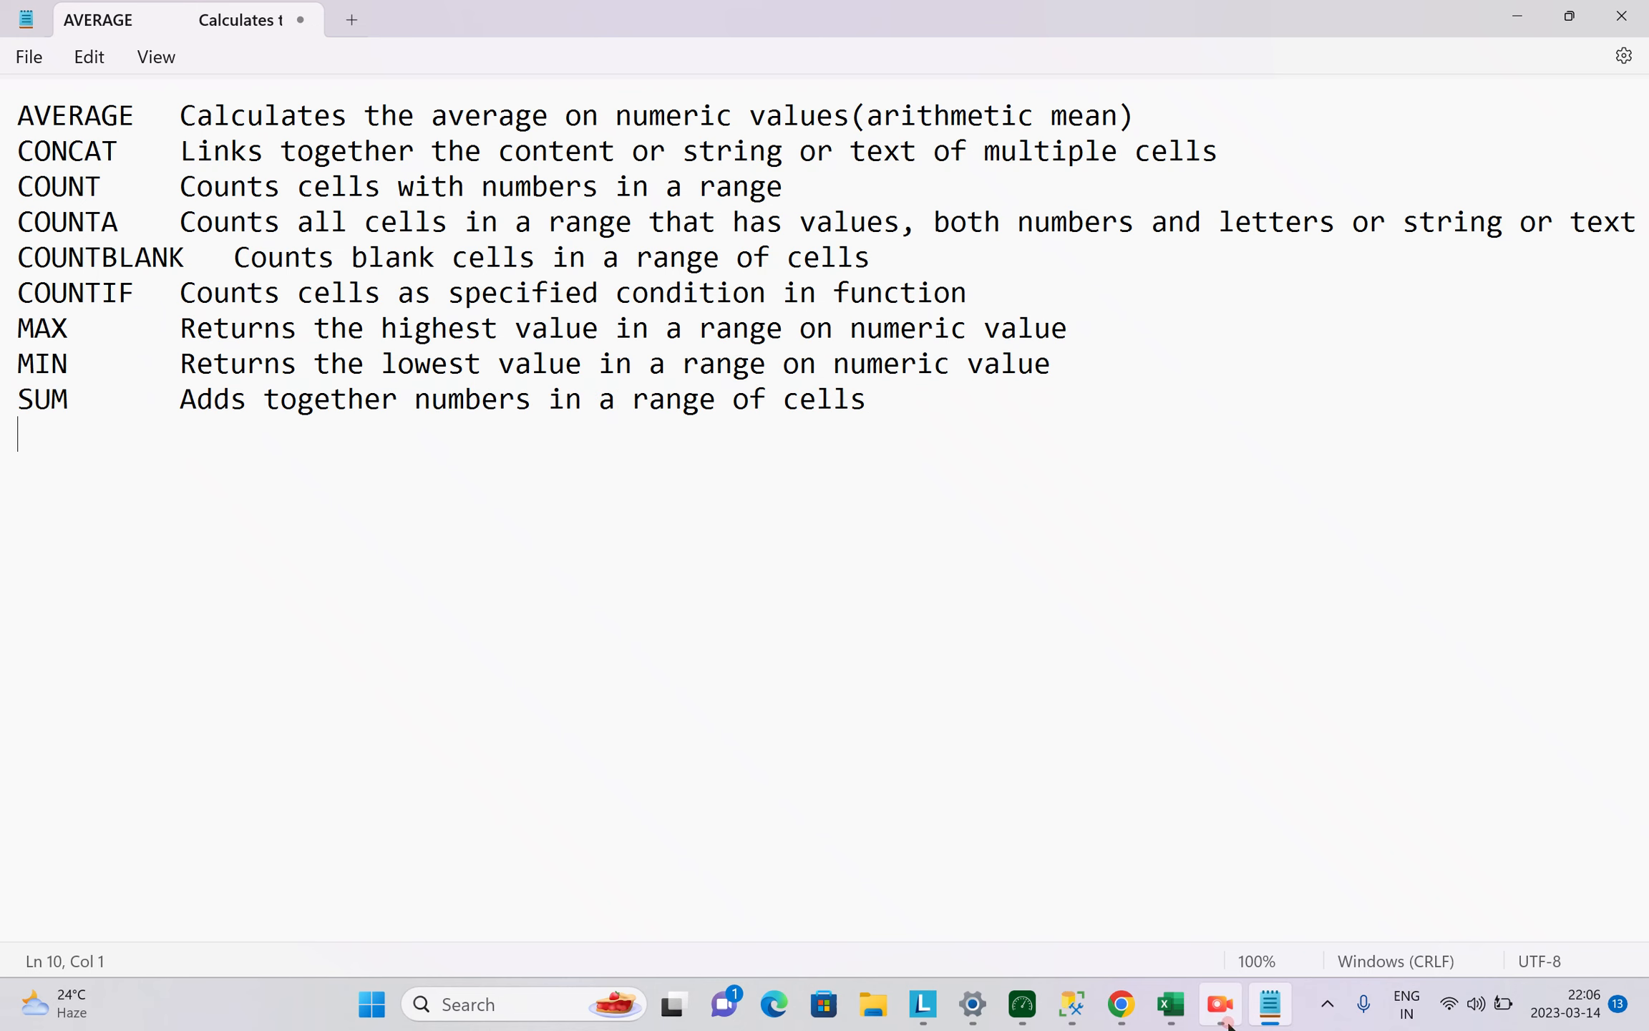
left_click(1171, 1004)
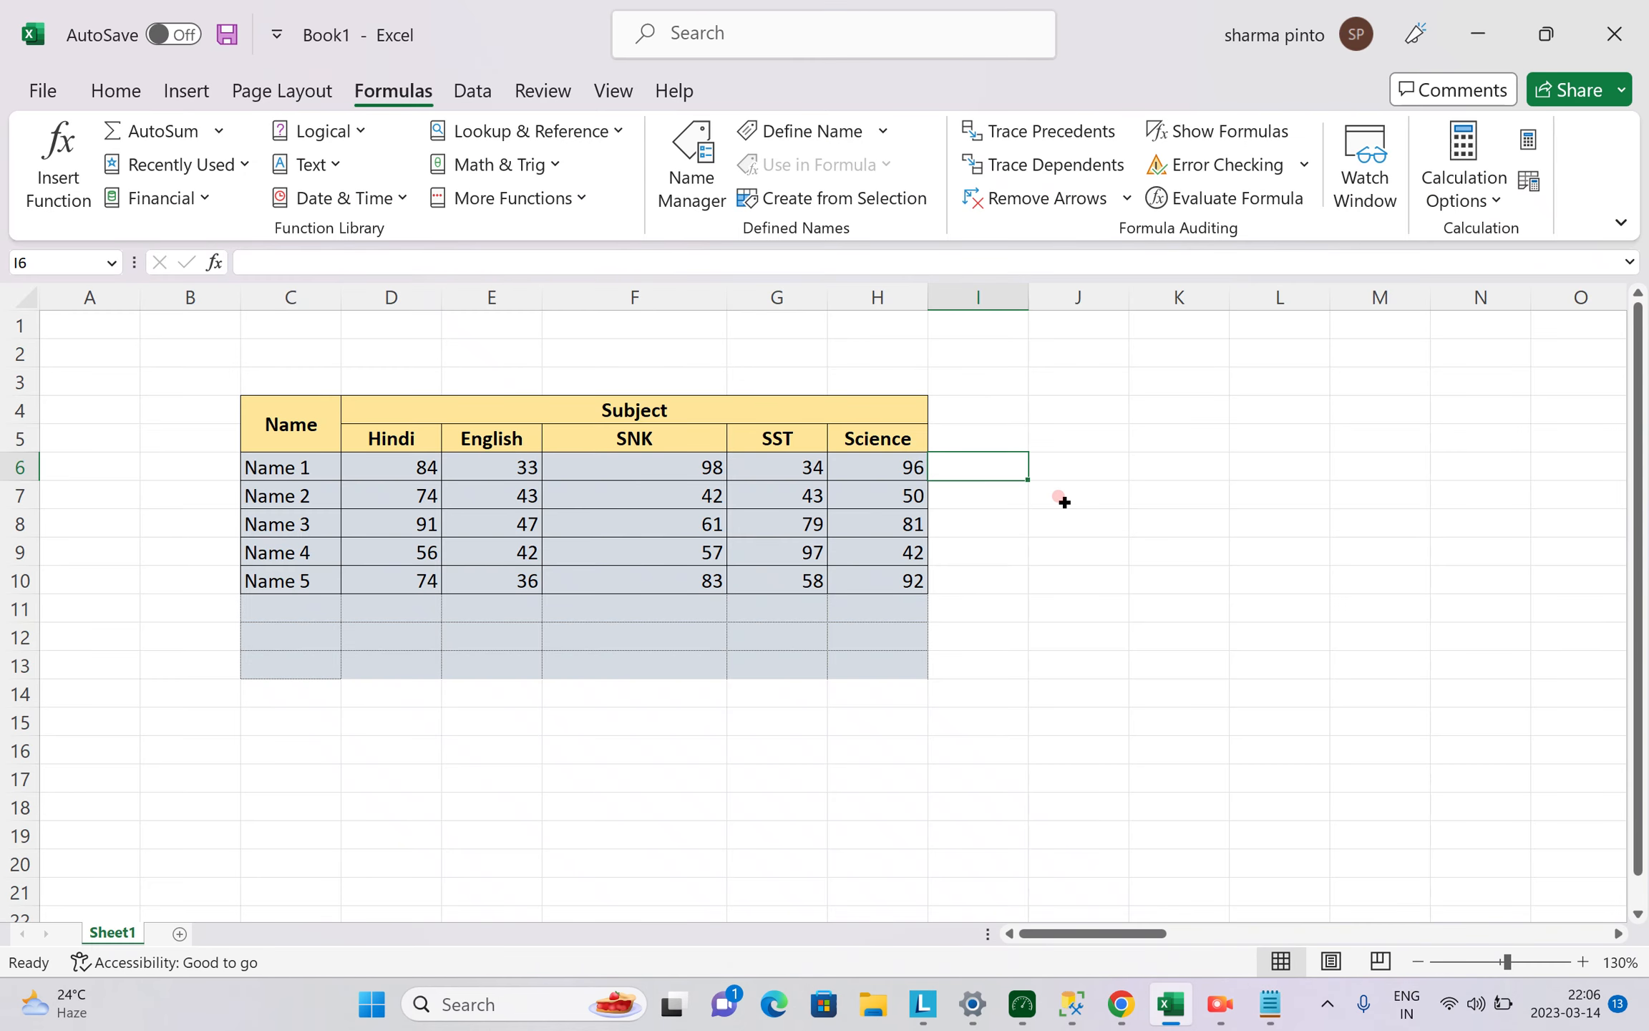
Enter the formula =SUM(D6:H6) in I6 to total the marks of Name 1.
type("=SUM(")
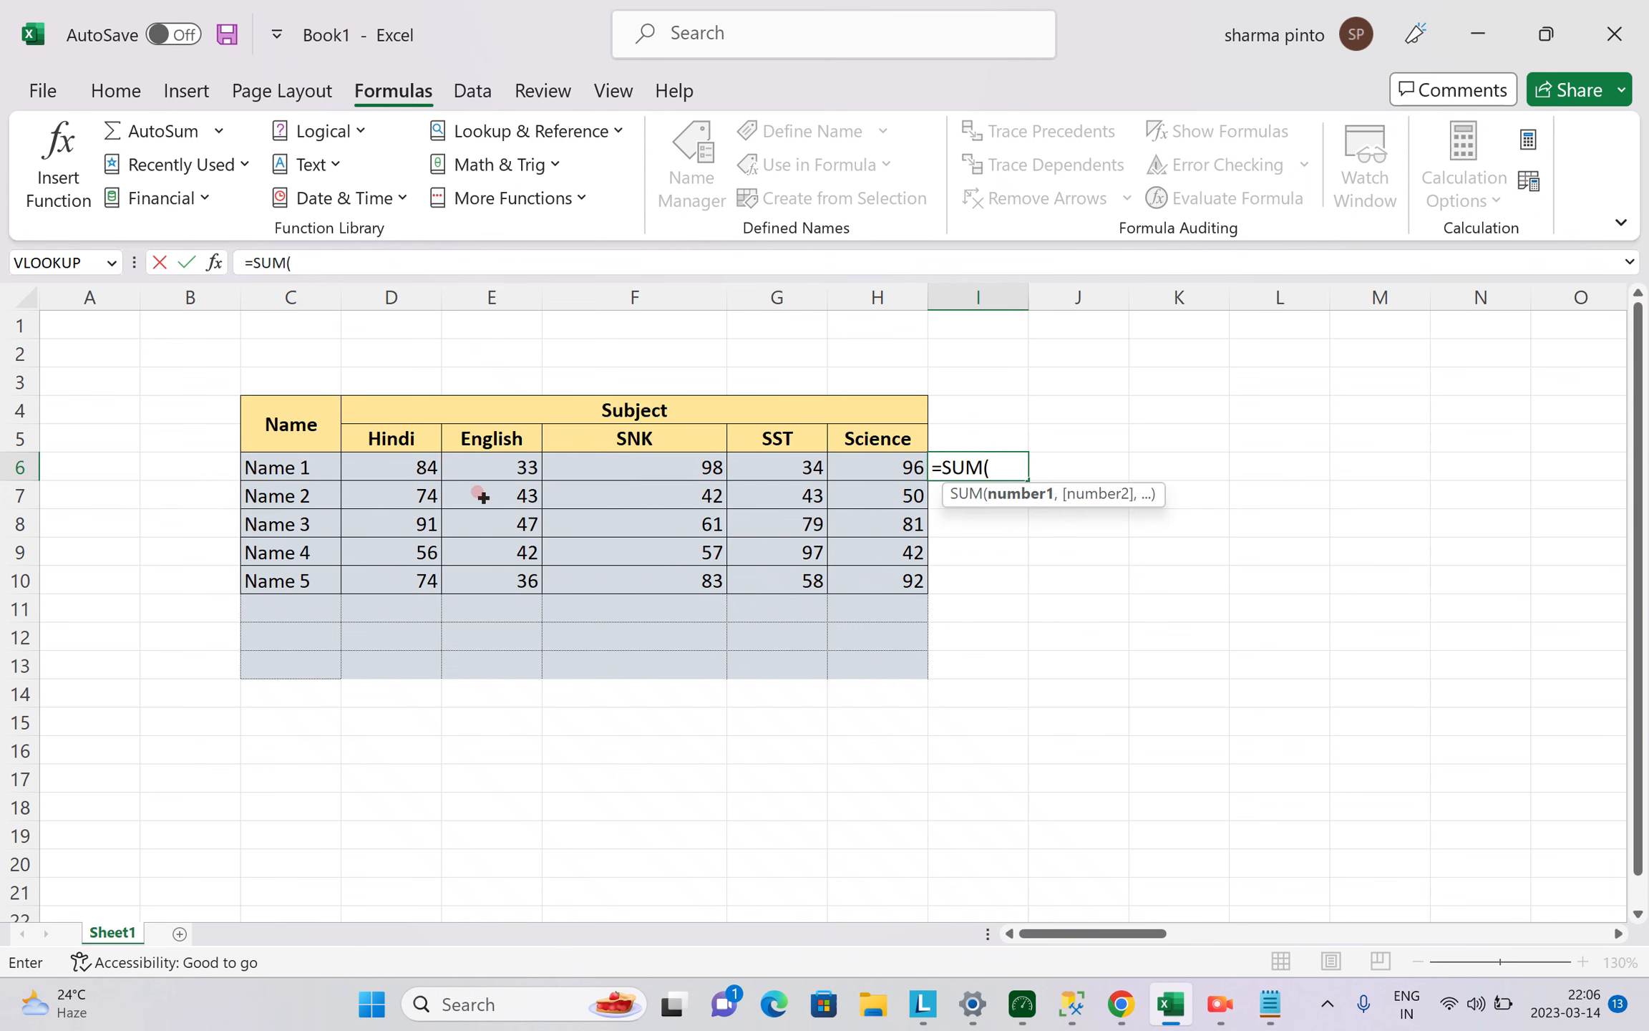
left_click_drag(408, 465, 905, 478)
type(")")
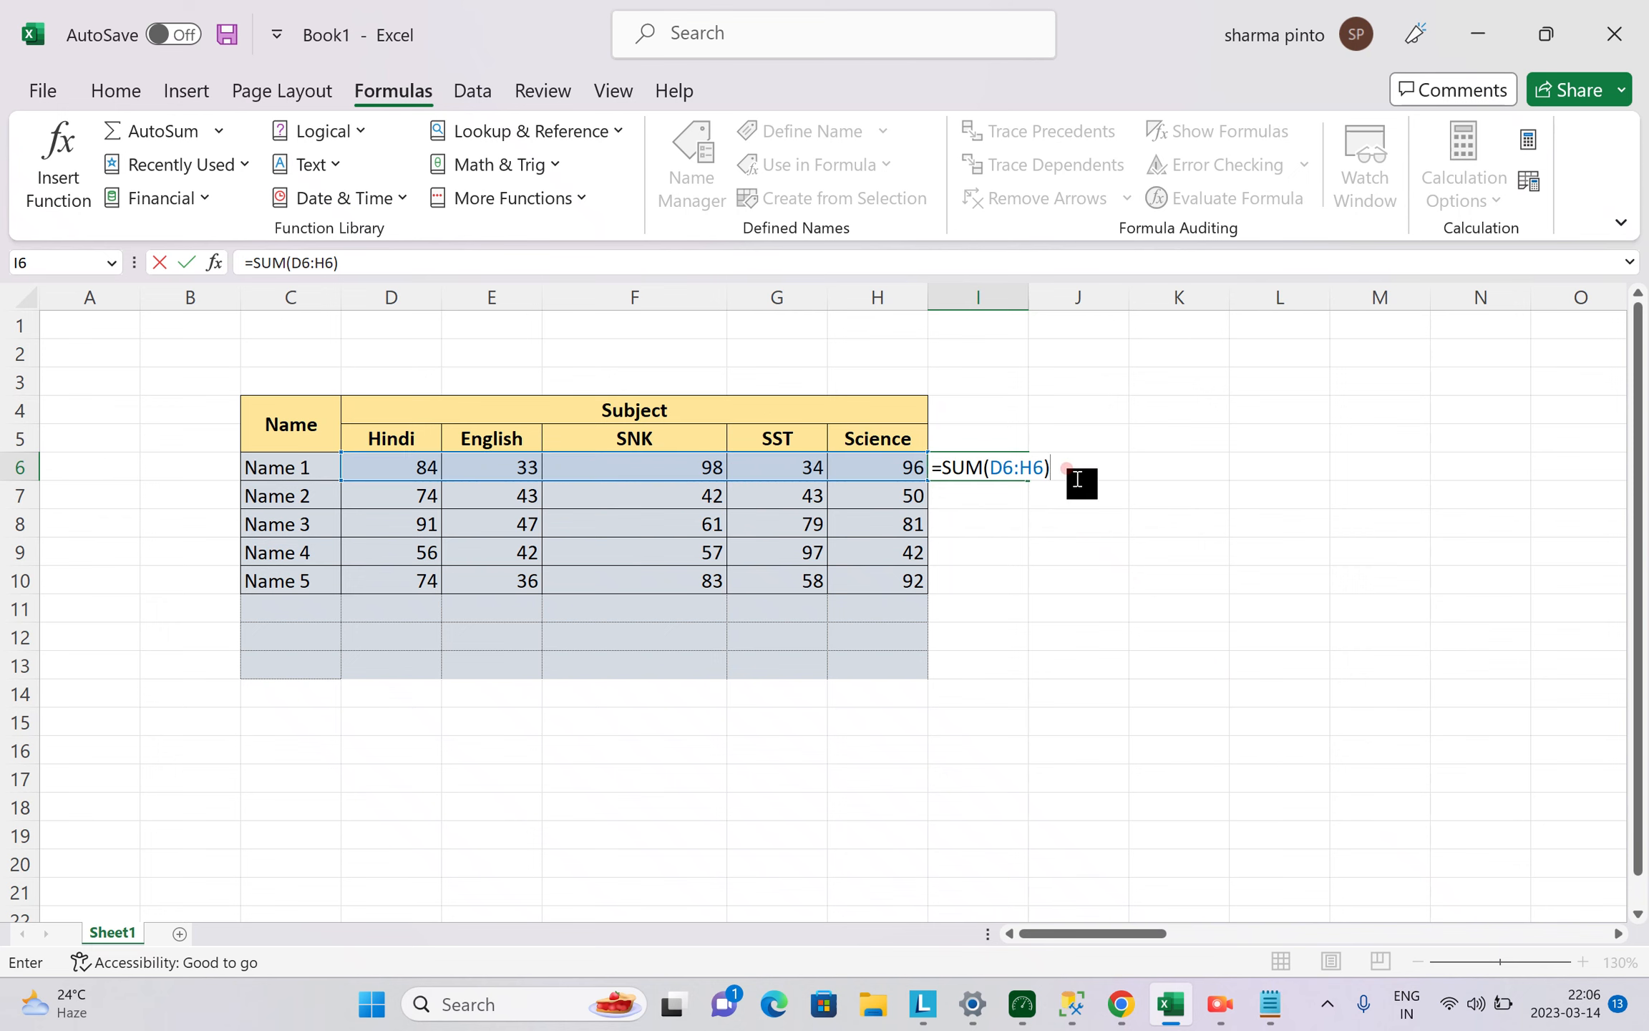
key("Return")
Enter the formula =SUM(D7,E7,F7,G7,H7) in I7, adding each subject mark of Name 2 as a separate argument.
type("=SUM(")
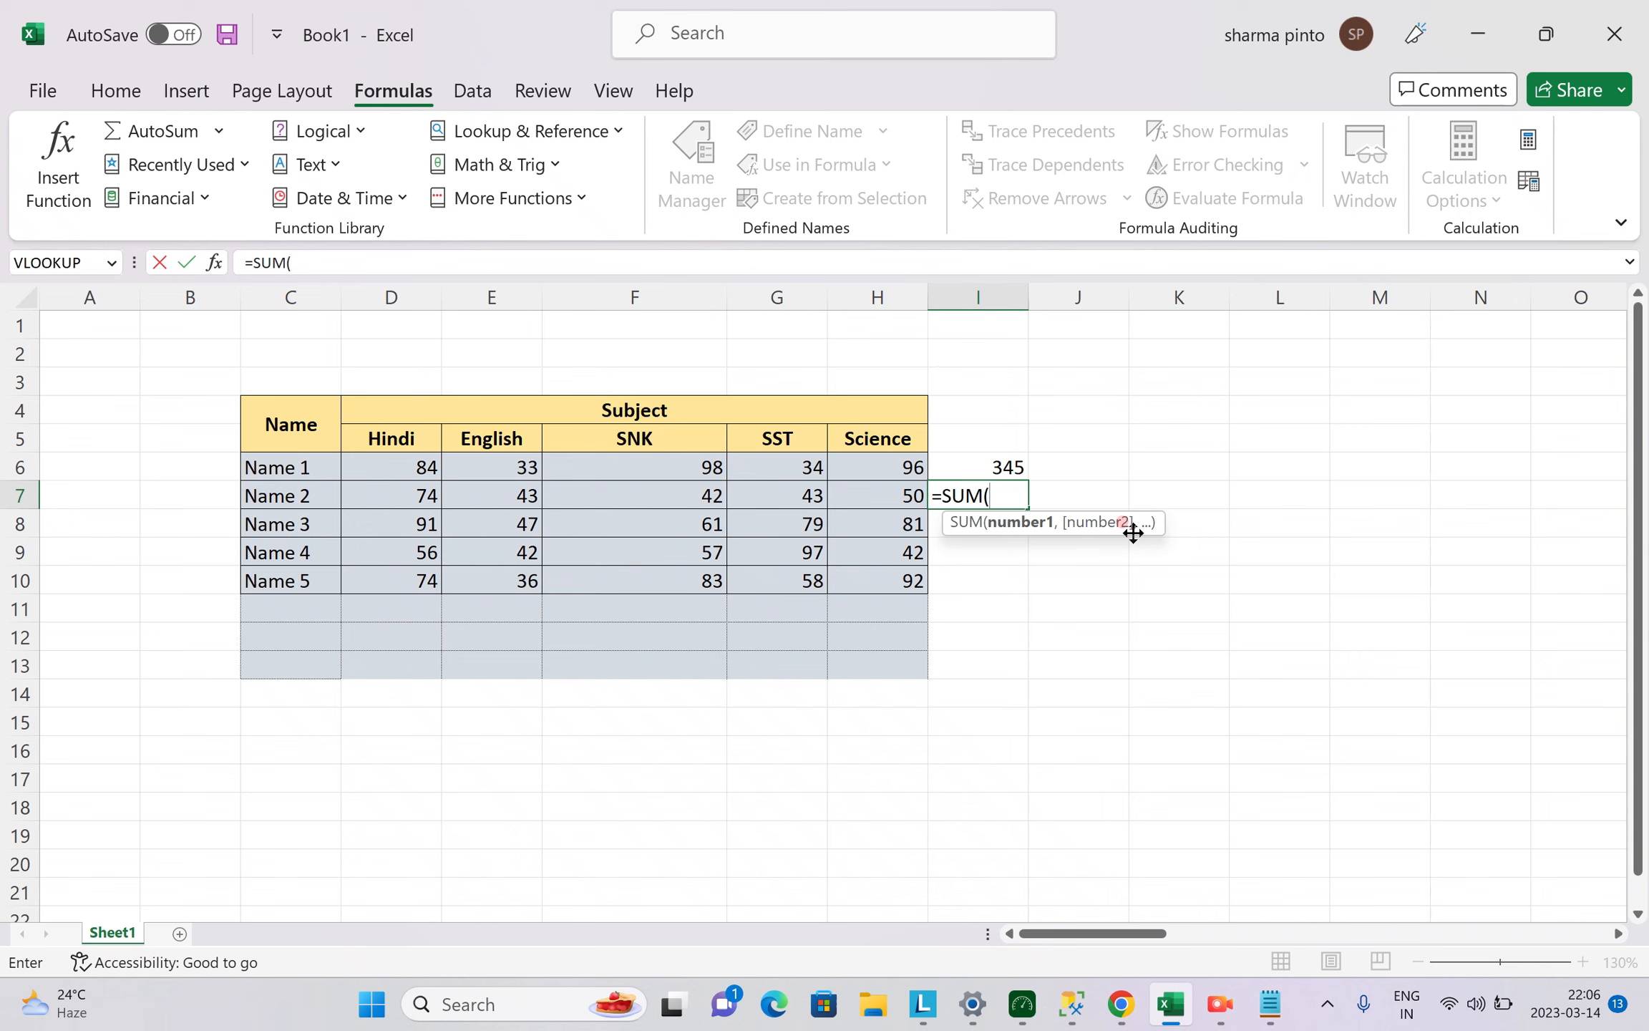
left_click(424, 495)
type(",")
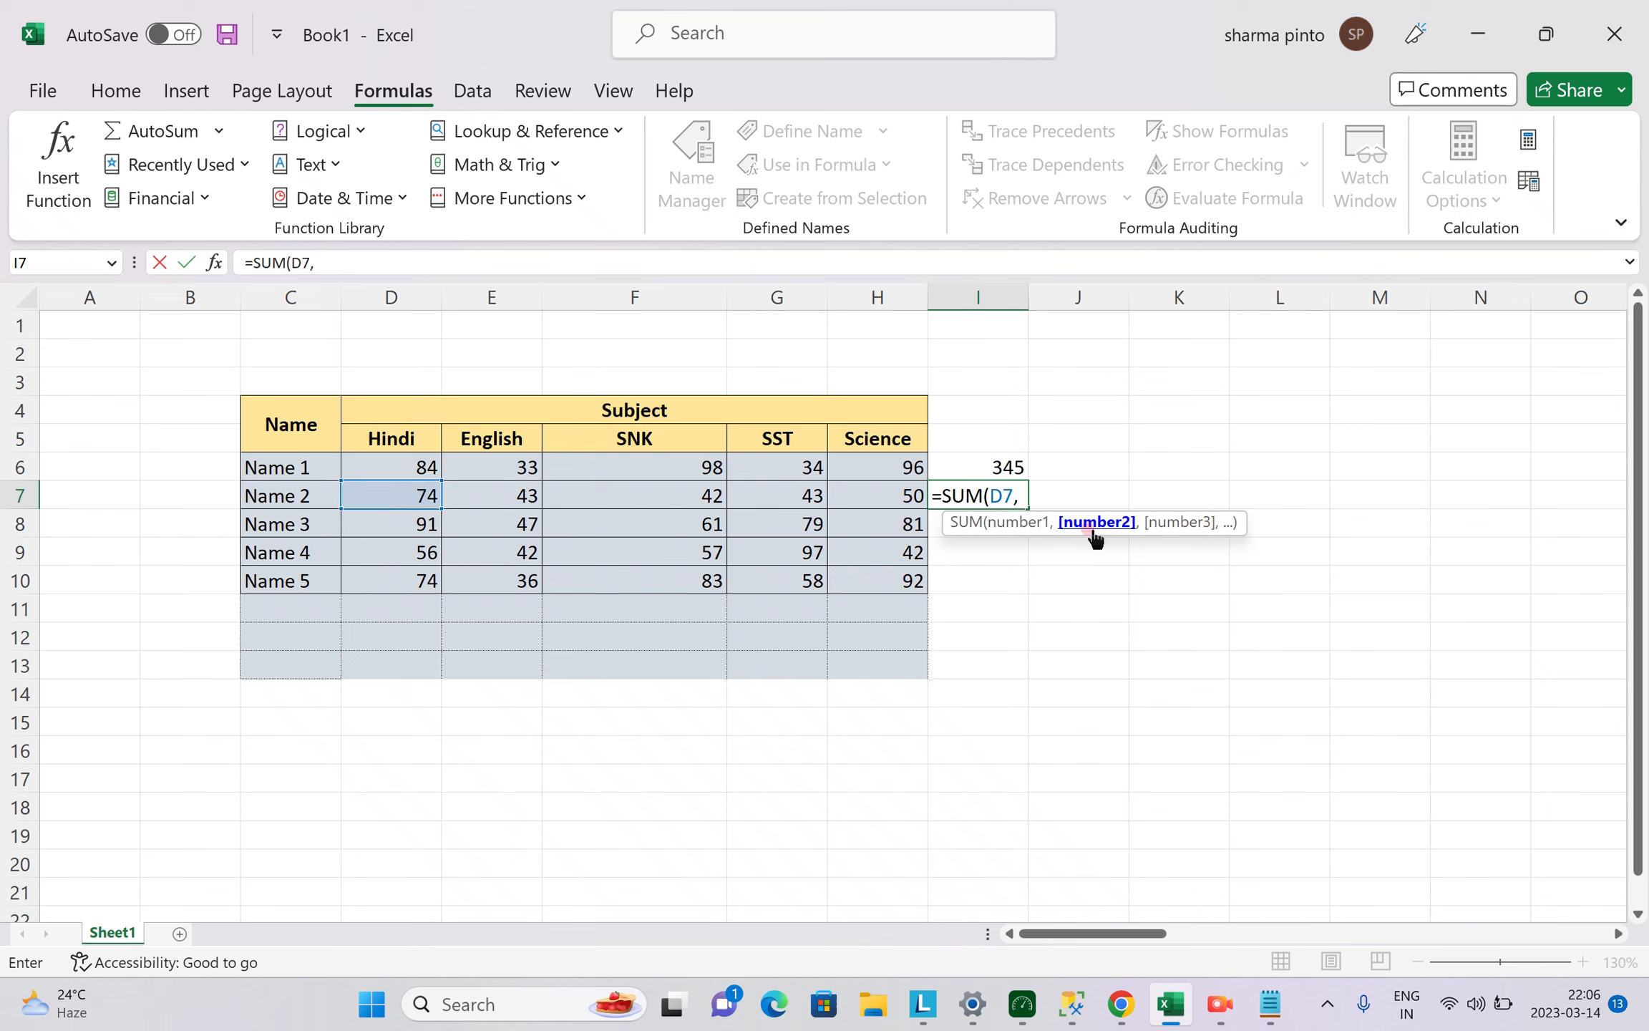
left_click(496, 499)
type(",")
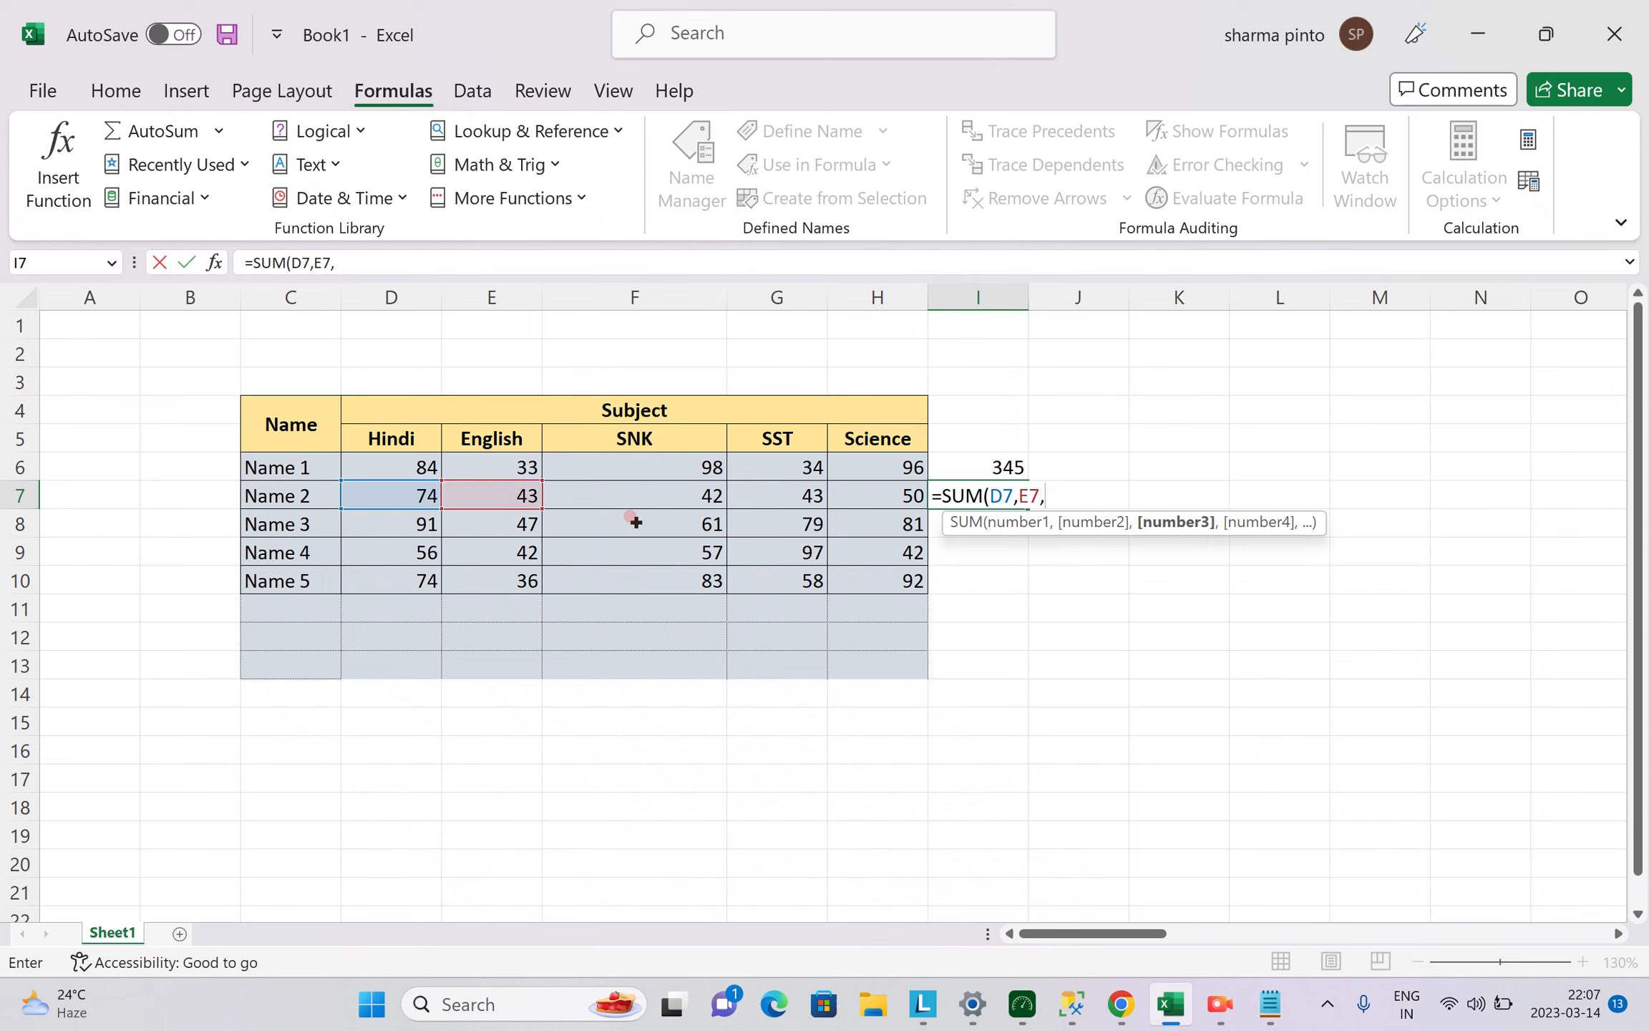
left_click(630, 501)
type(",")
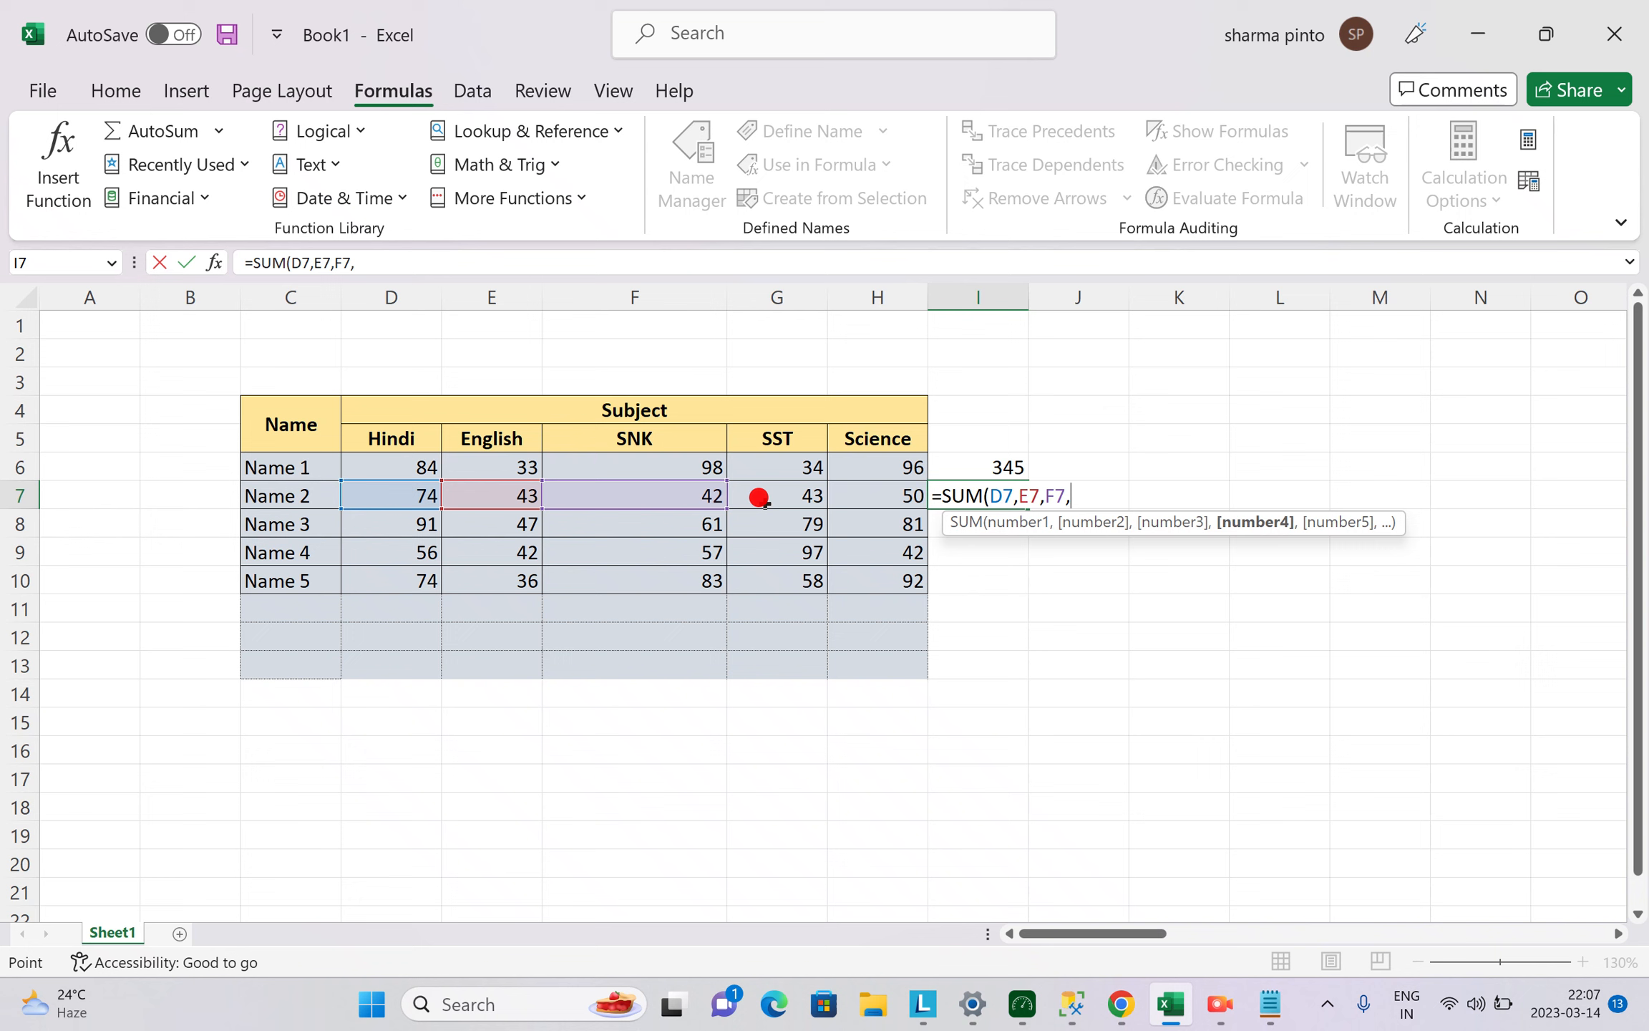
left_click(761, 500)
type(",")
left_click(859, 495)
type(",")
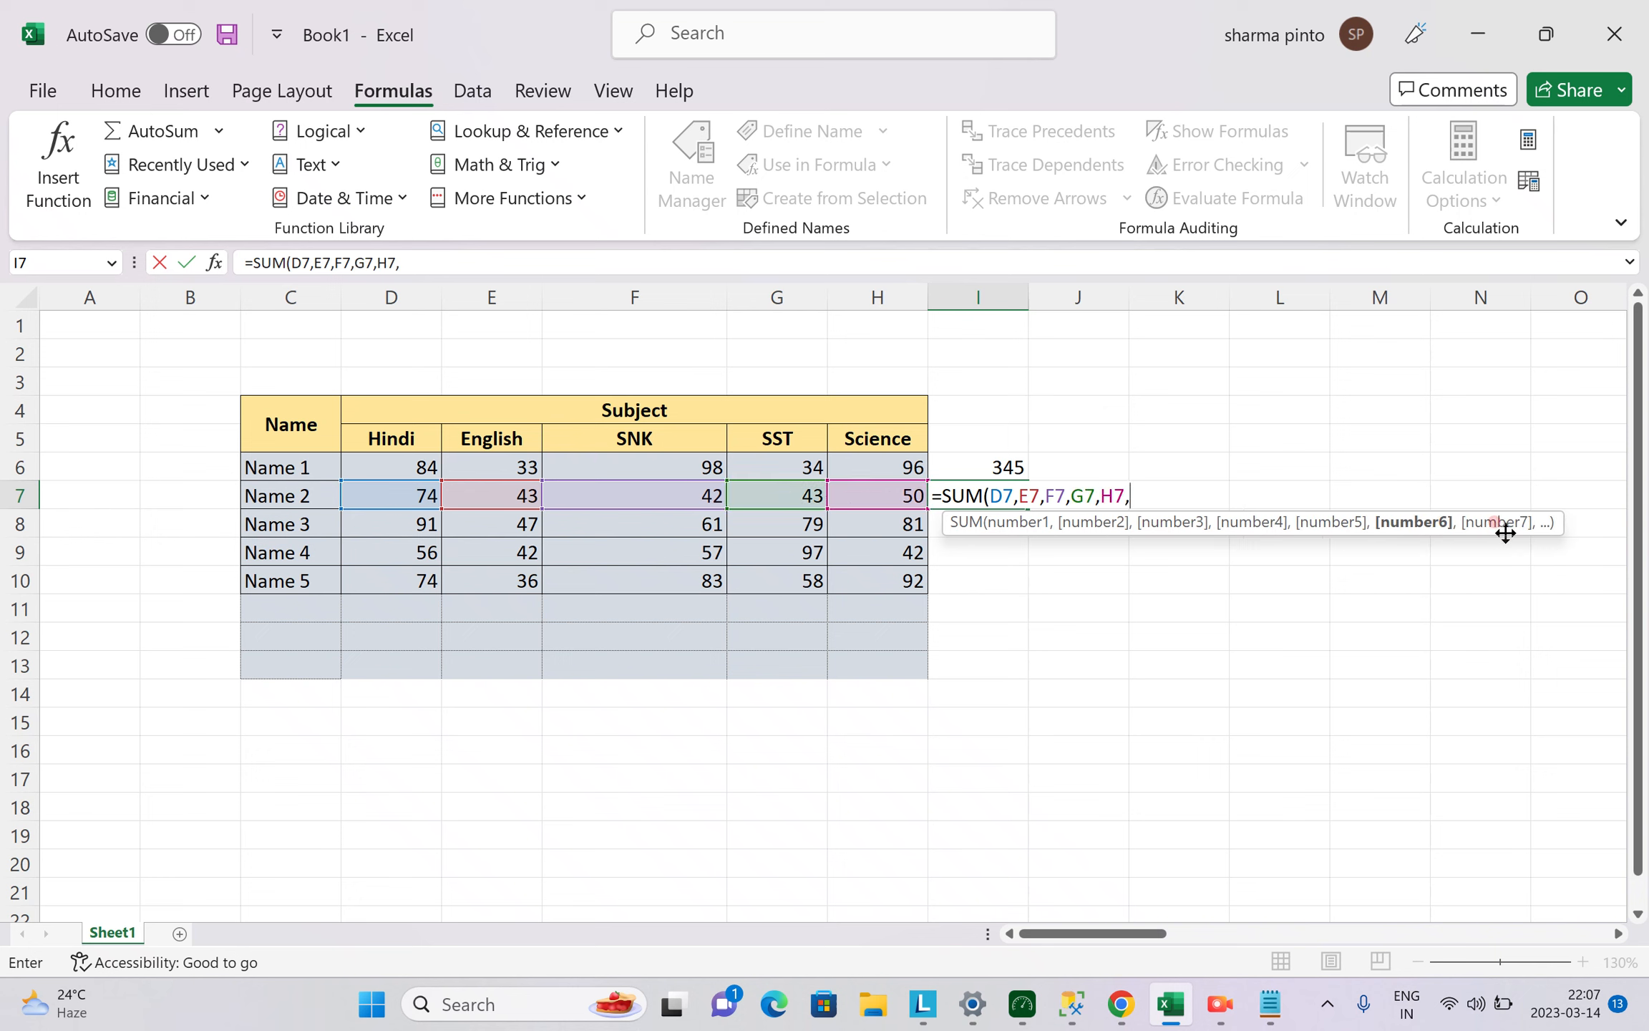
key("BackSpace")
type(")")
key("Return")
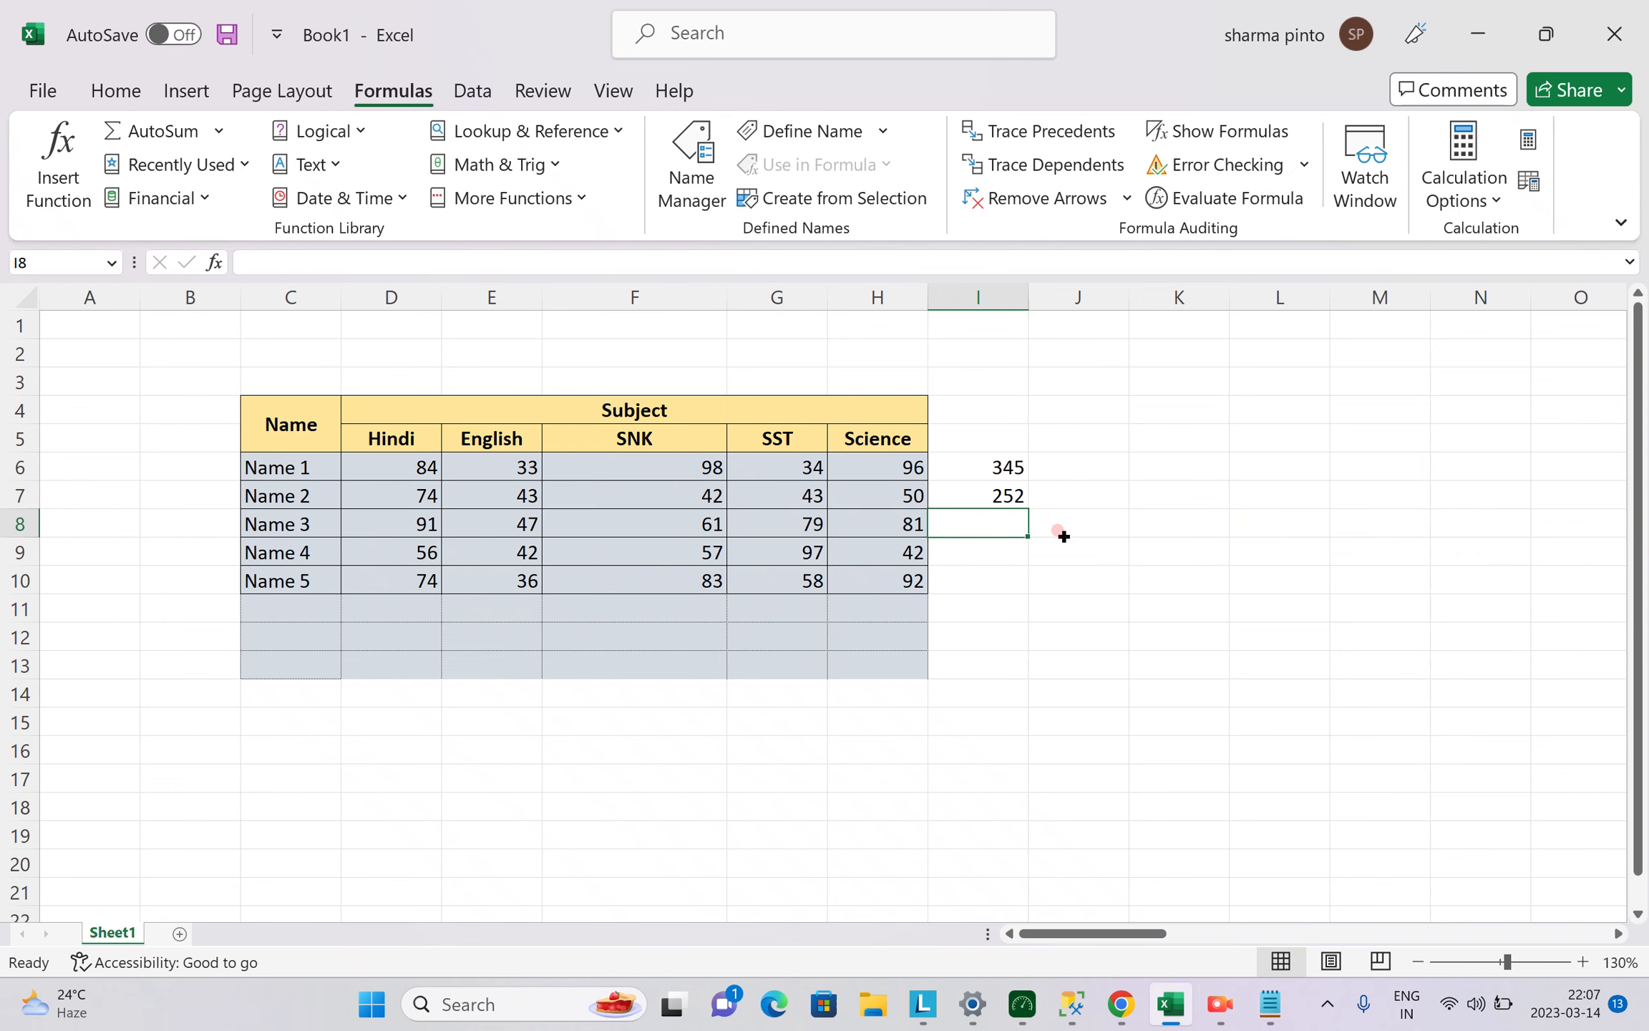
Fill the SUM formula from I7 down through I10 to total the marks of Name 3 to Name 5.
left_click(998, 494)
double_click(1027, 508)
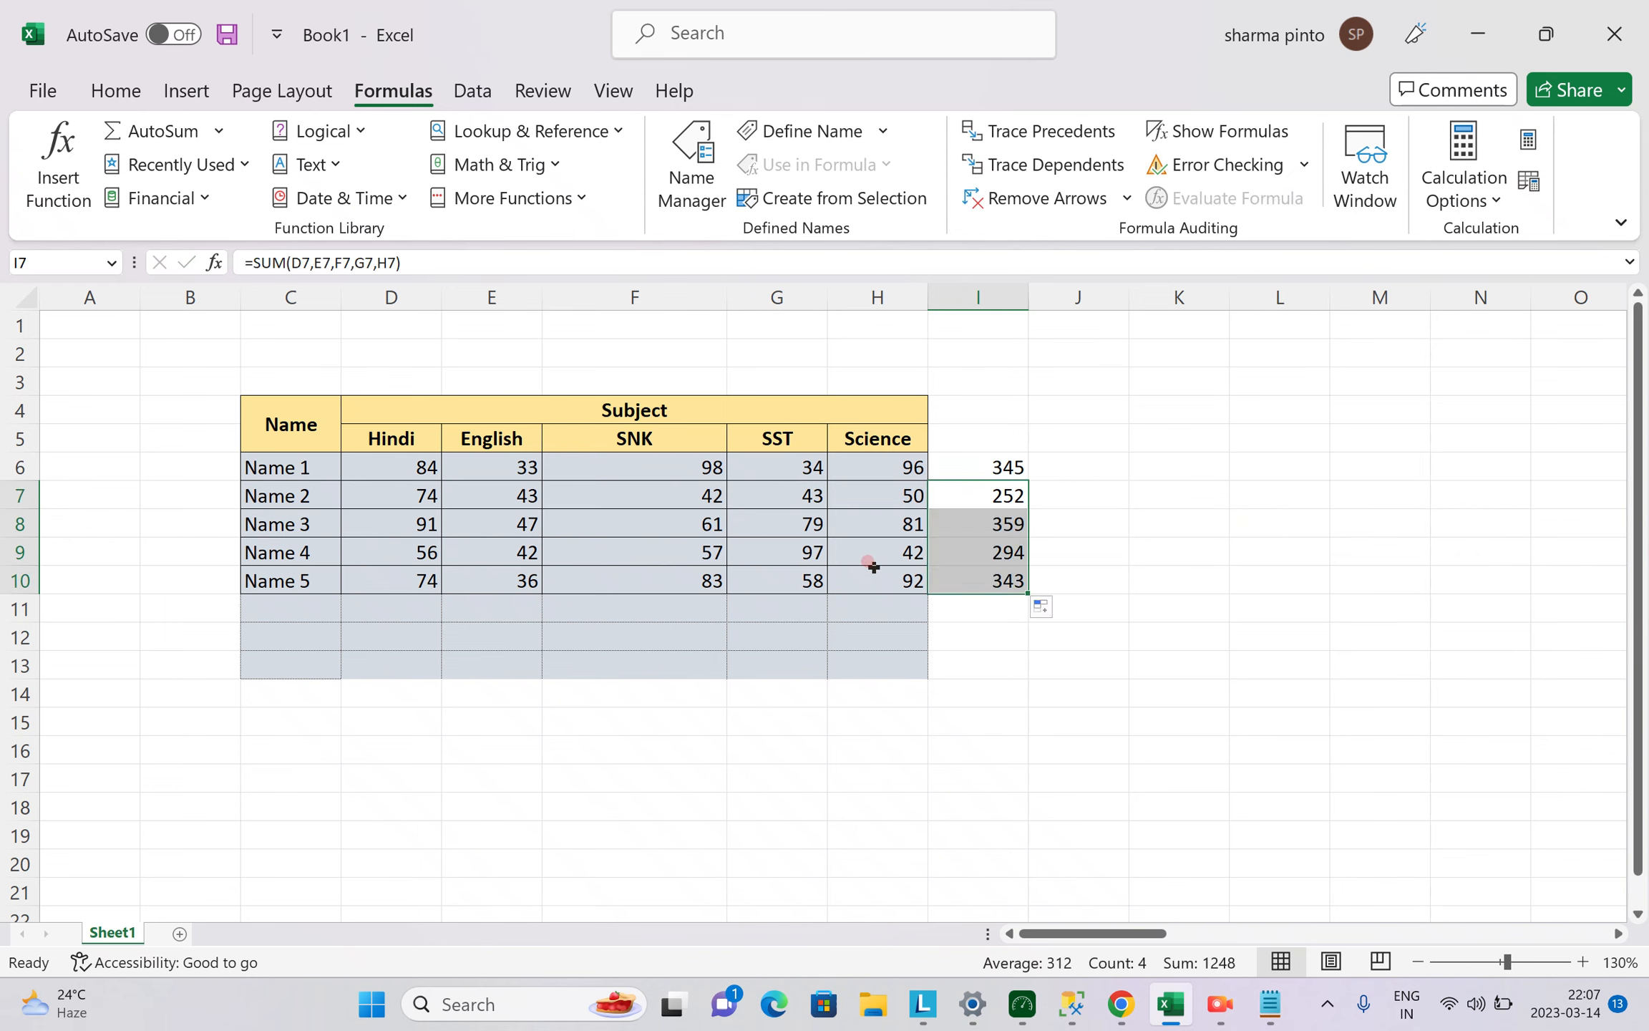
left_click(1391, 522)
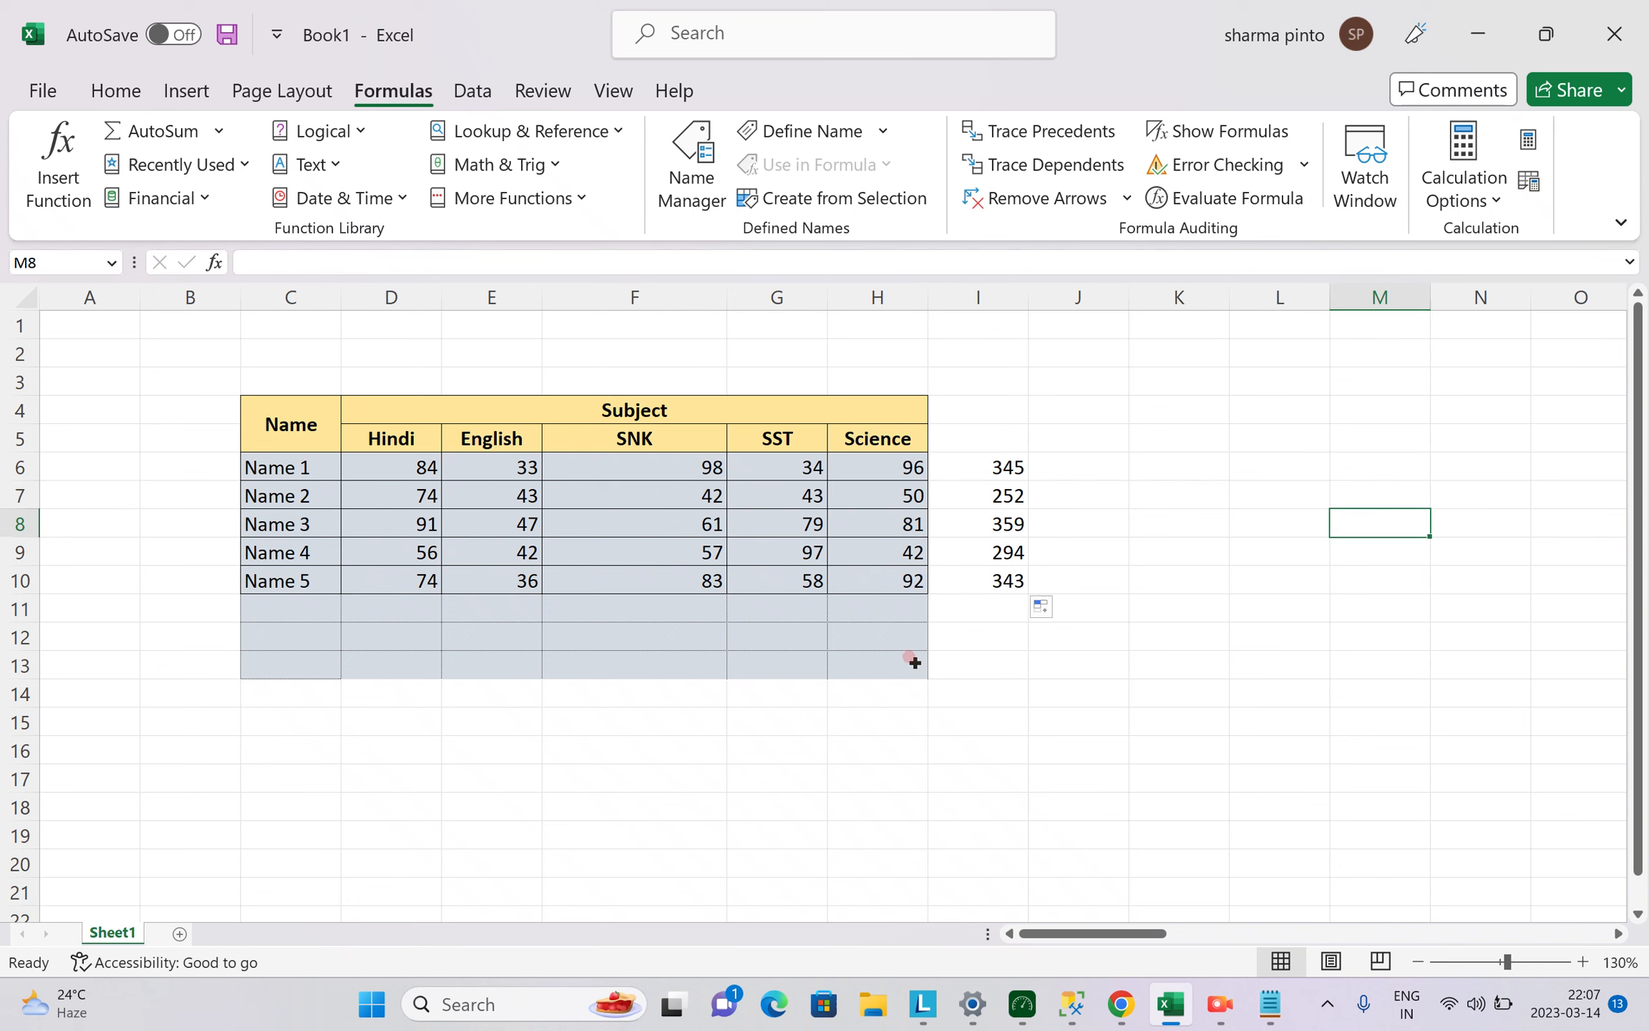
left_click(1219, 1004)
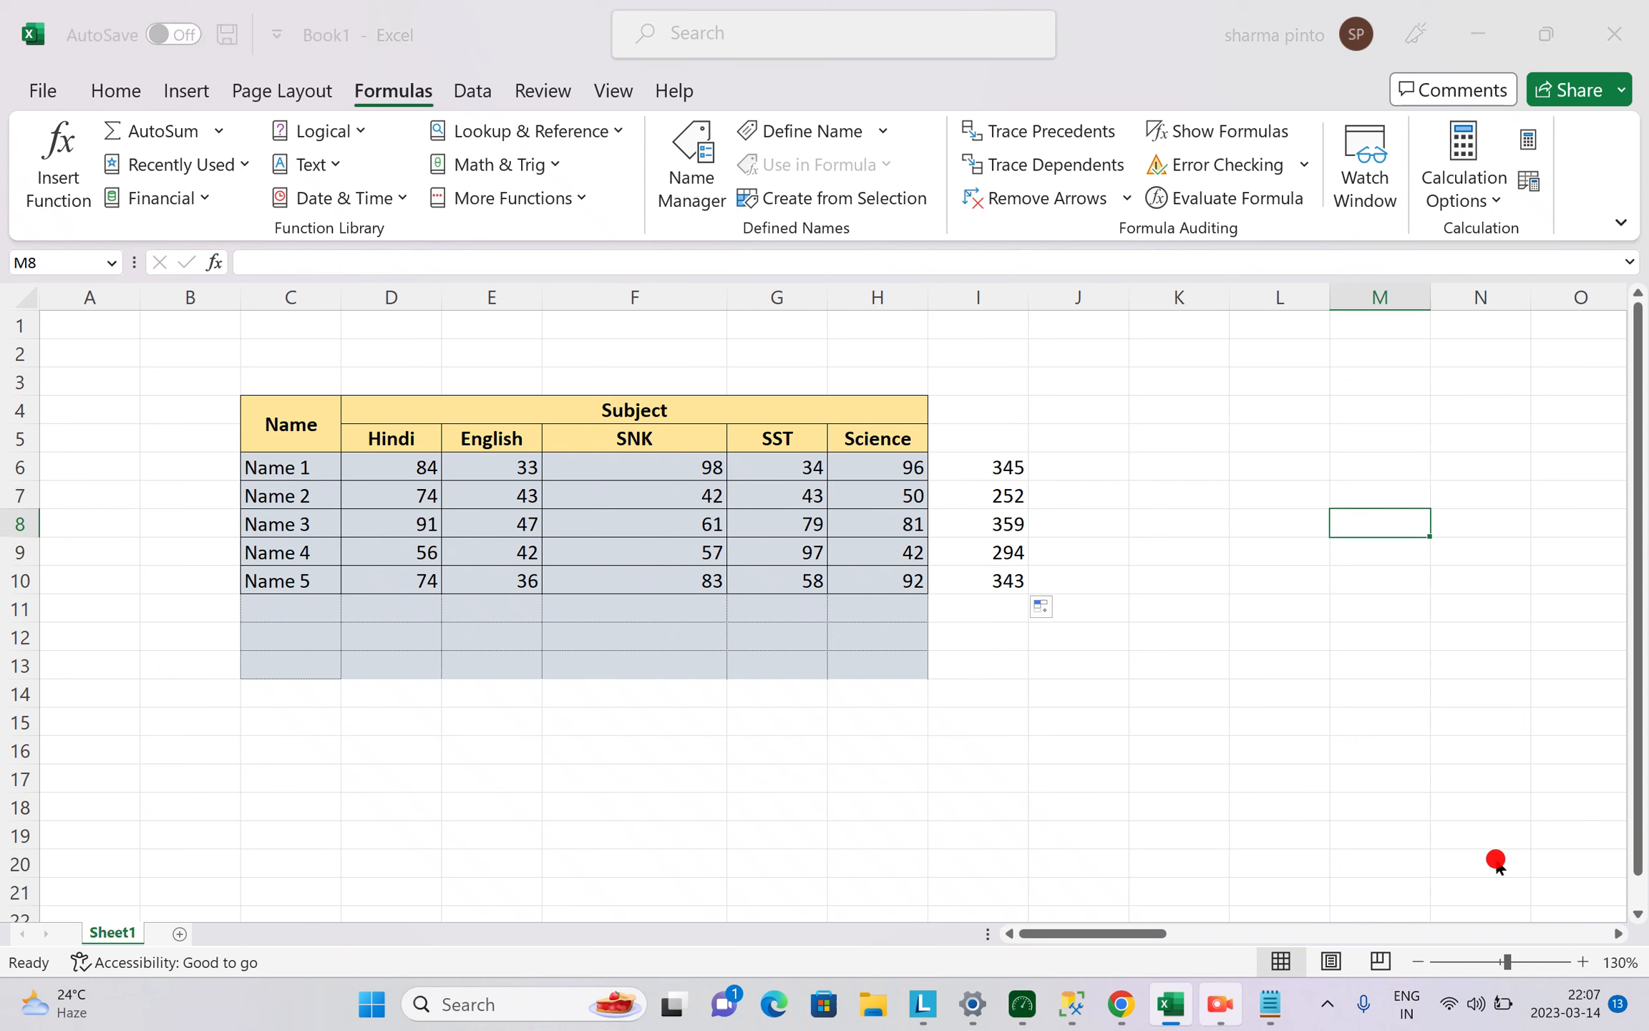